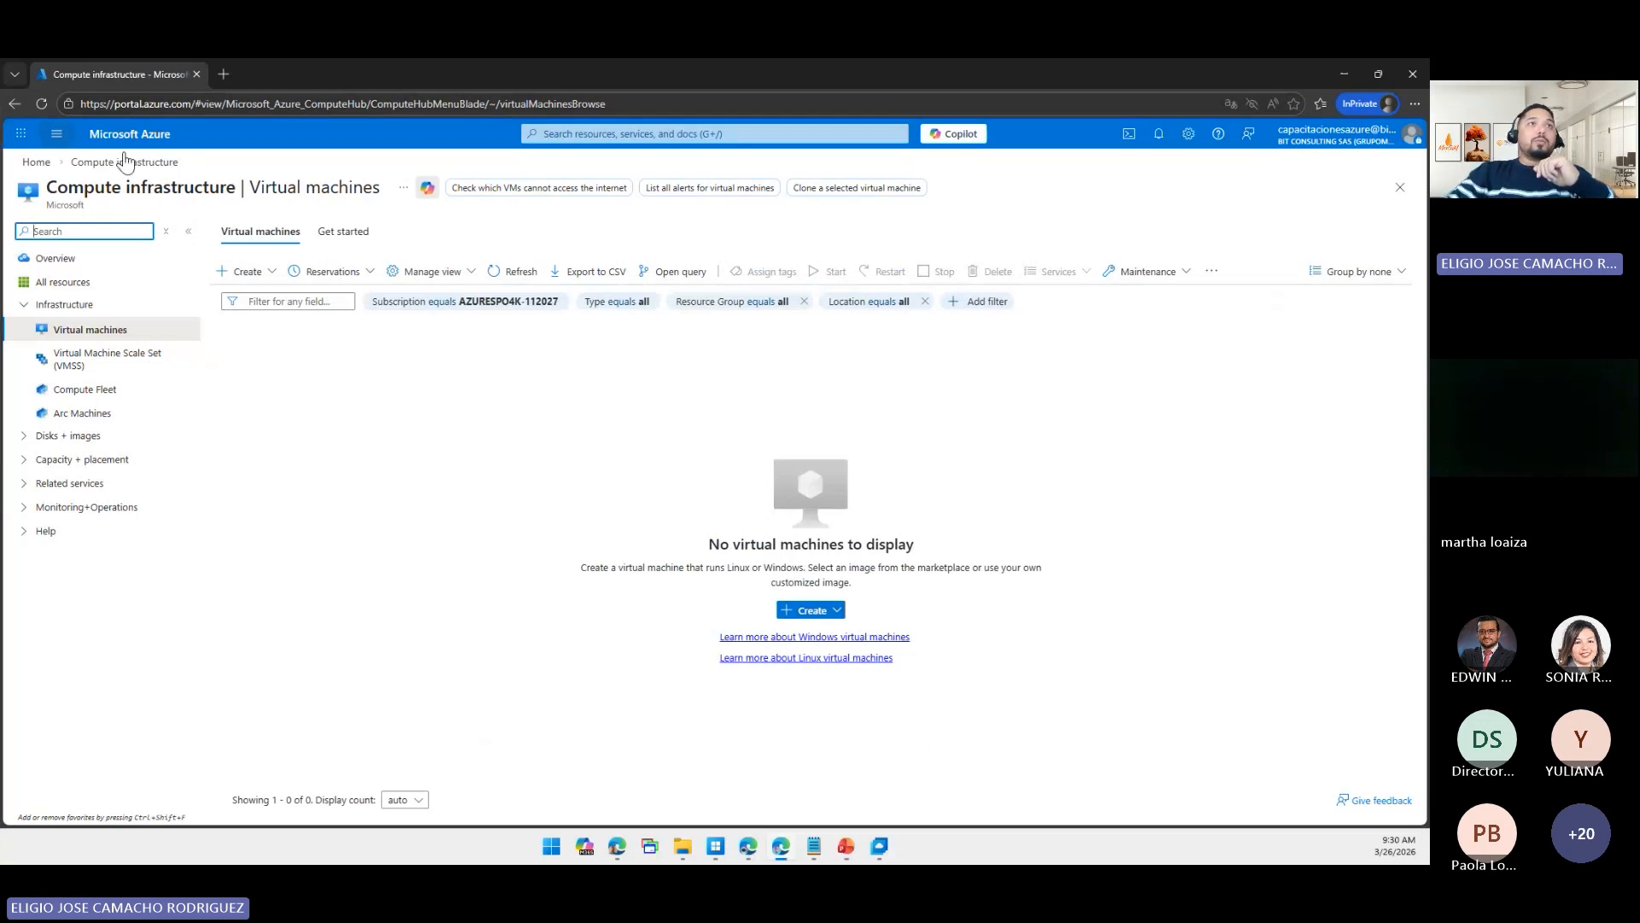
- Open the RG-CAPACITACIONES-AZ resource group from the resource groups list and collapse its Essentials details
left_click(29, 163)
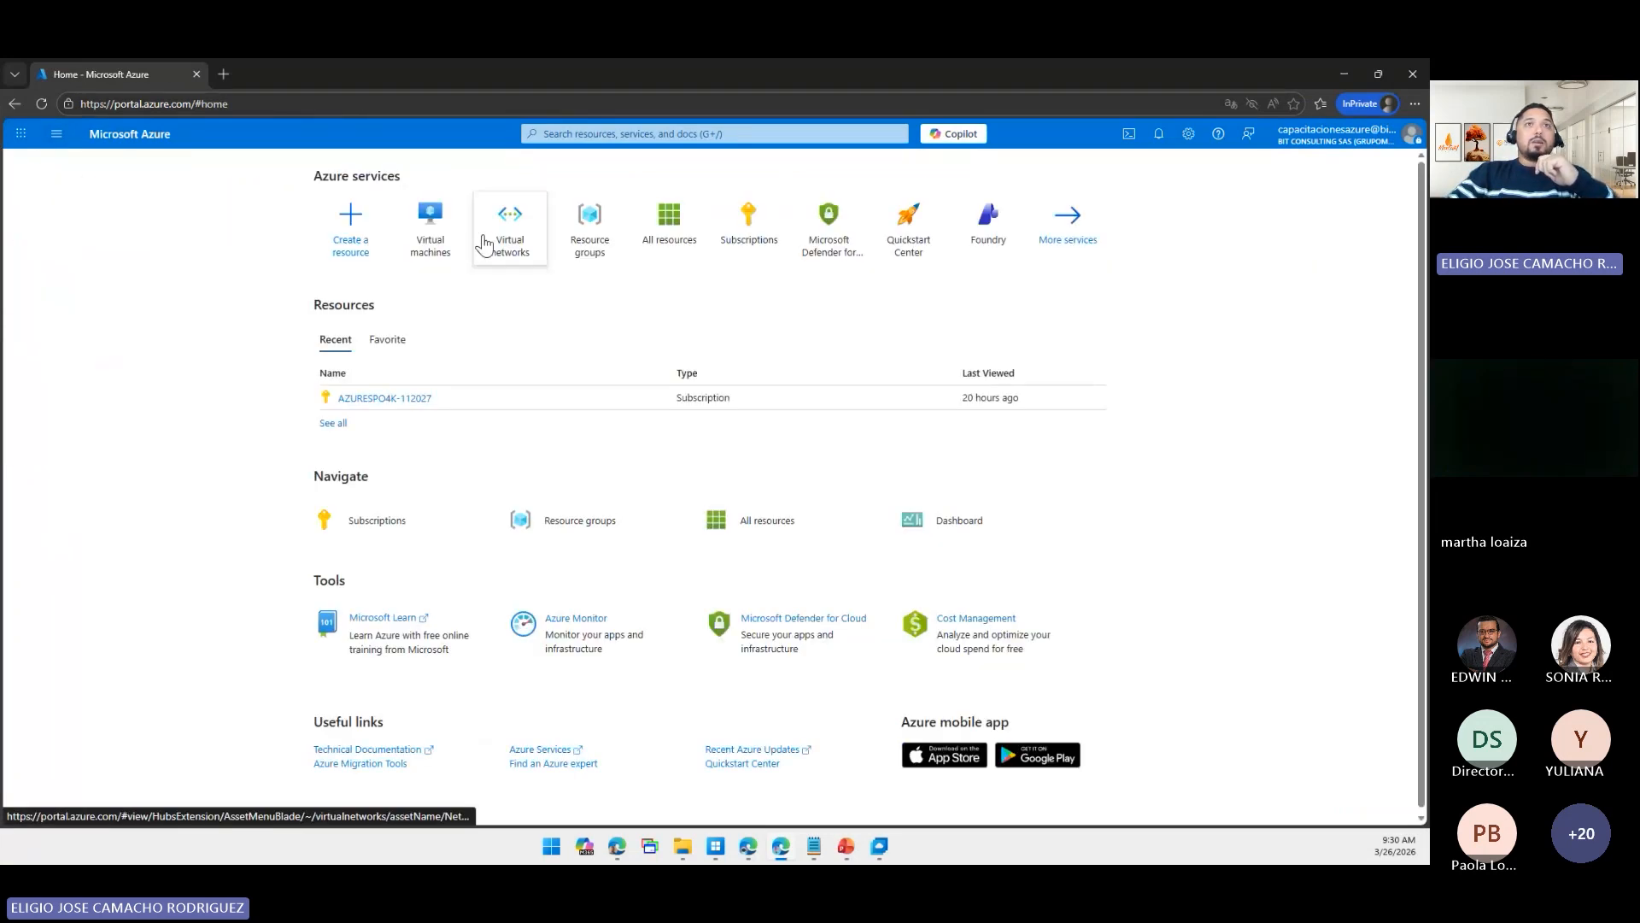
left_click(581, 227)
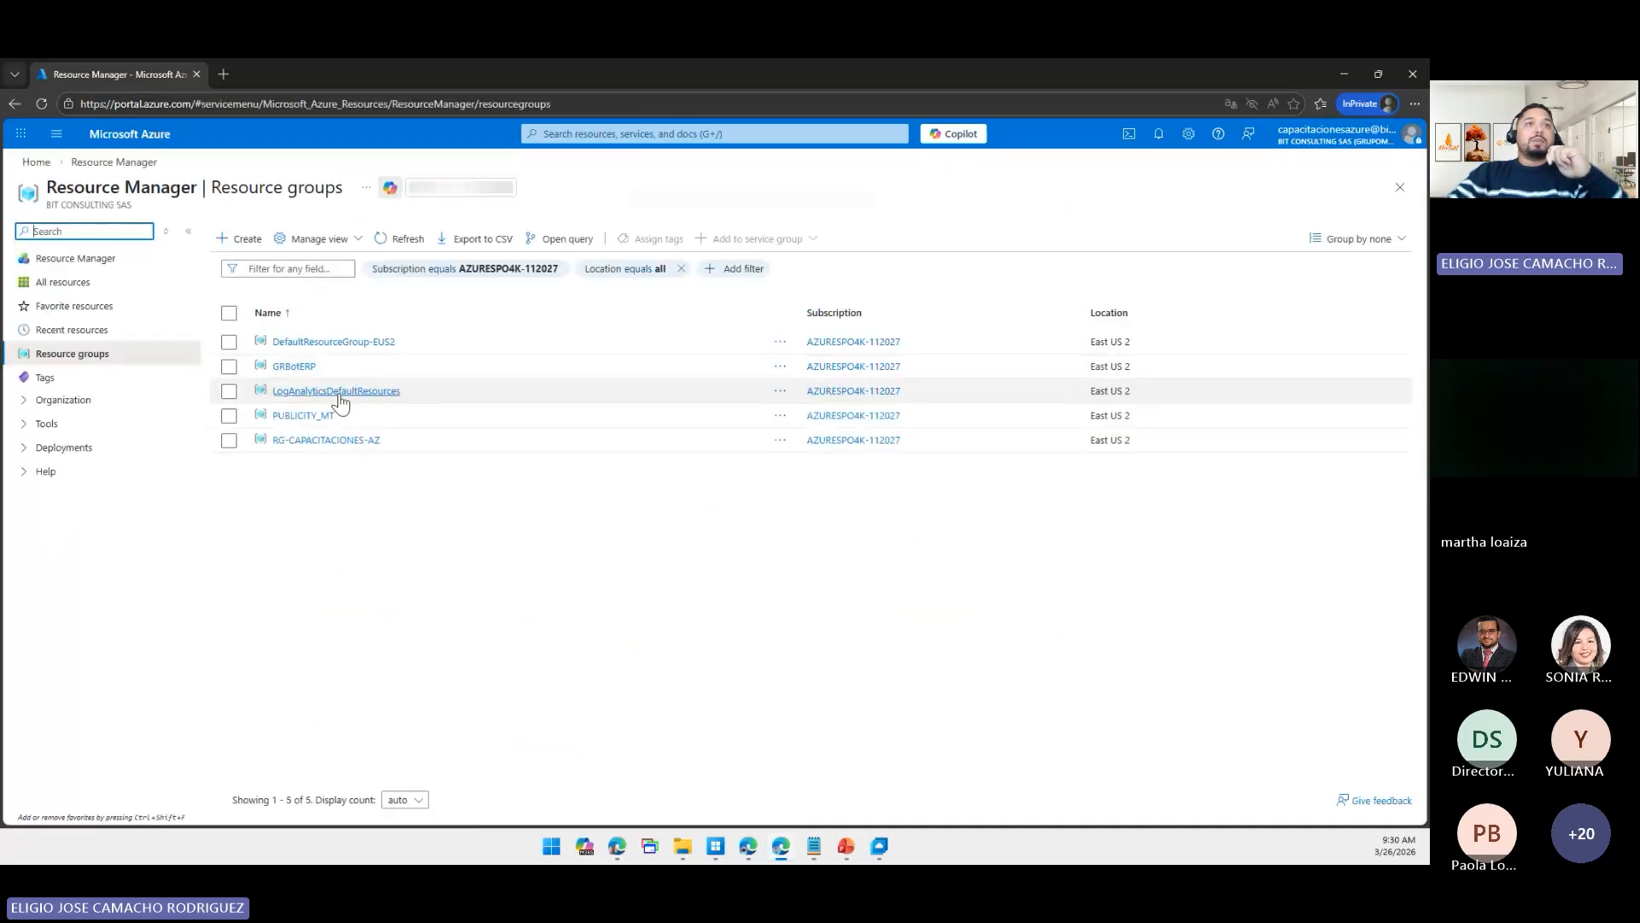
left_click(327, 440)
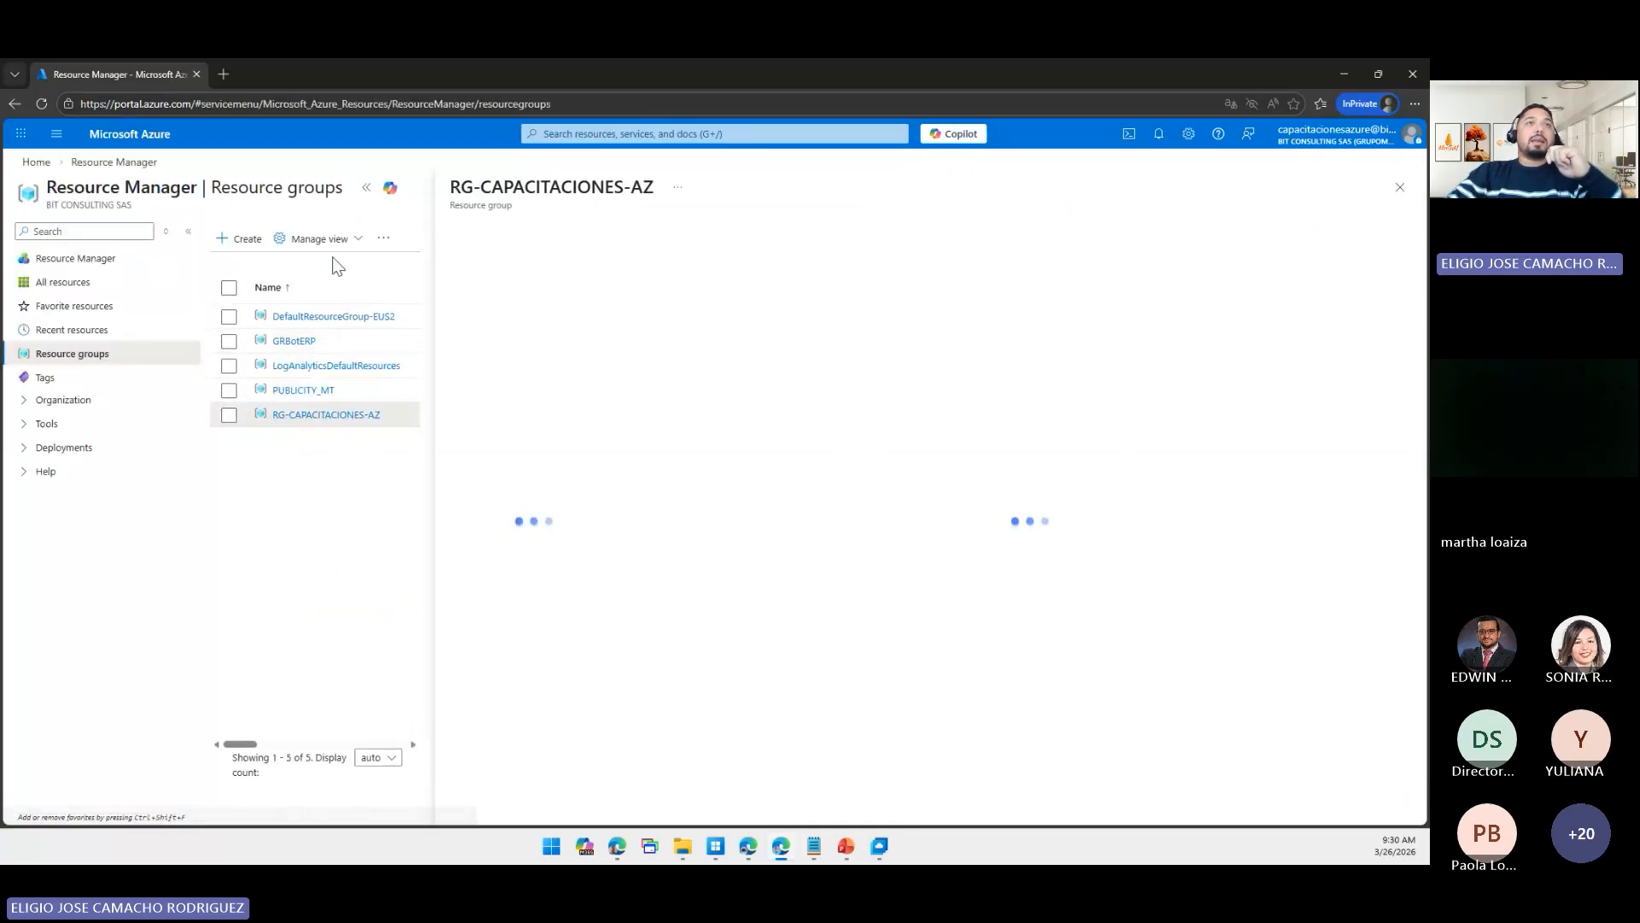
left_click(188, 231)
left_click(211, 187)
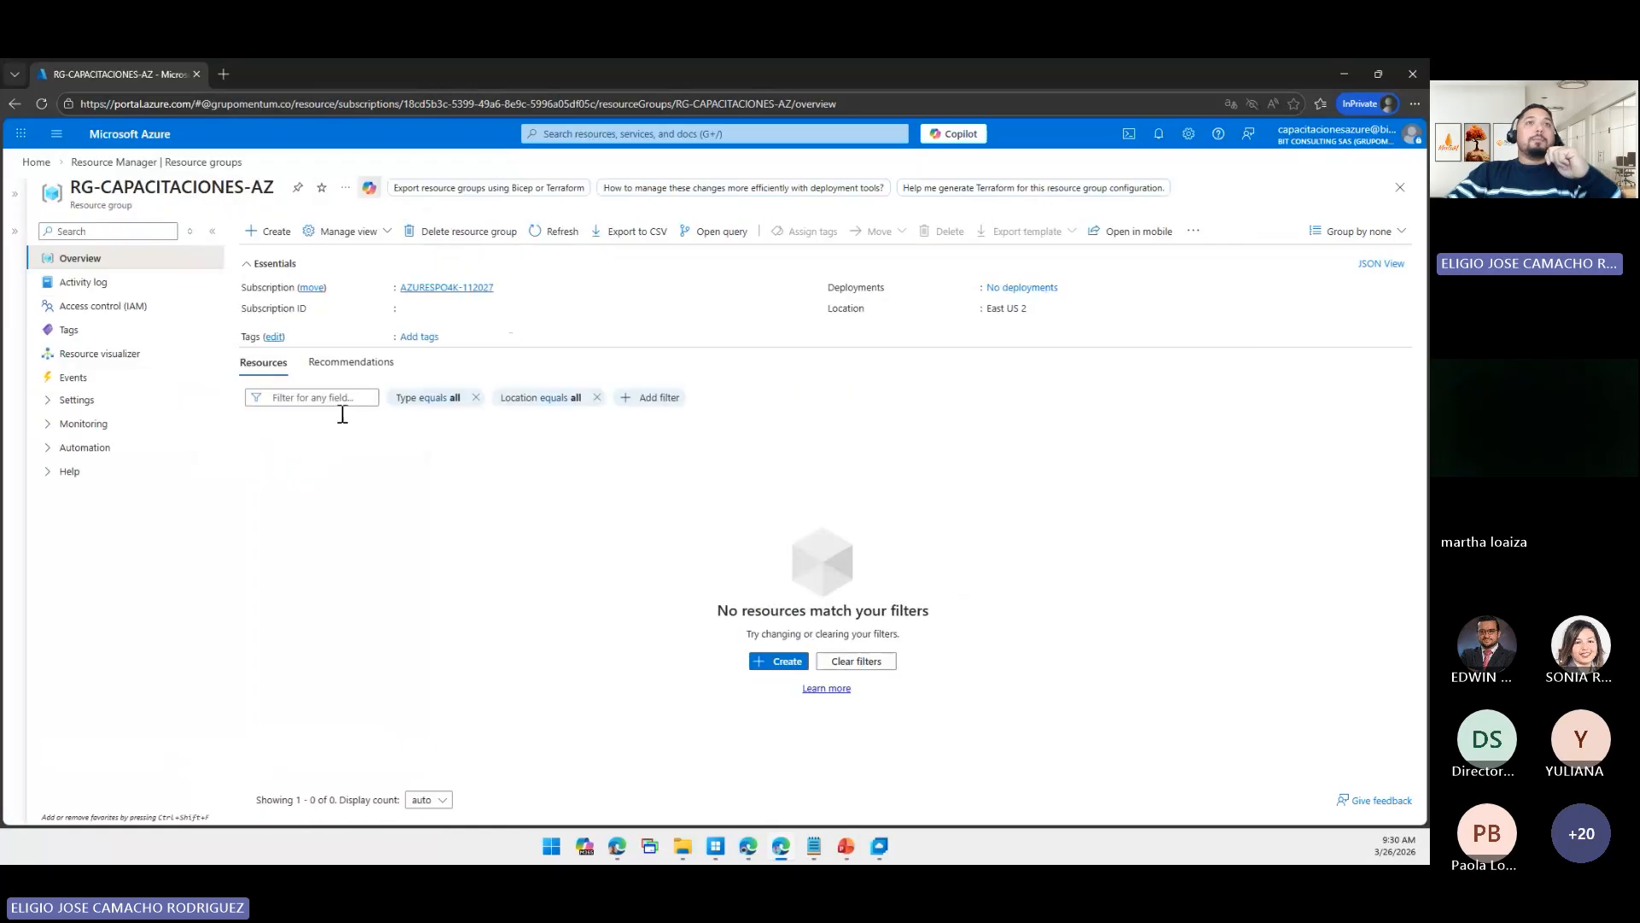
left_click(246, 265)
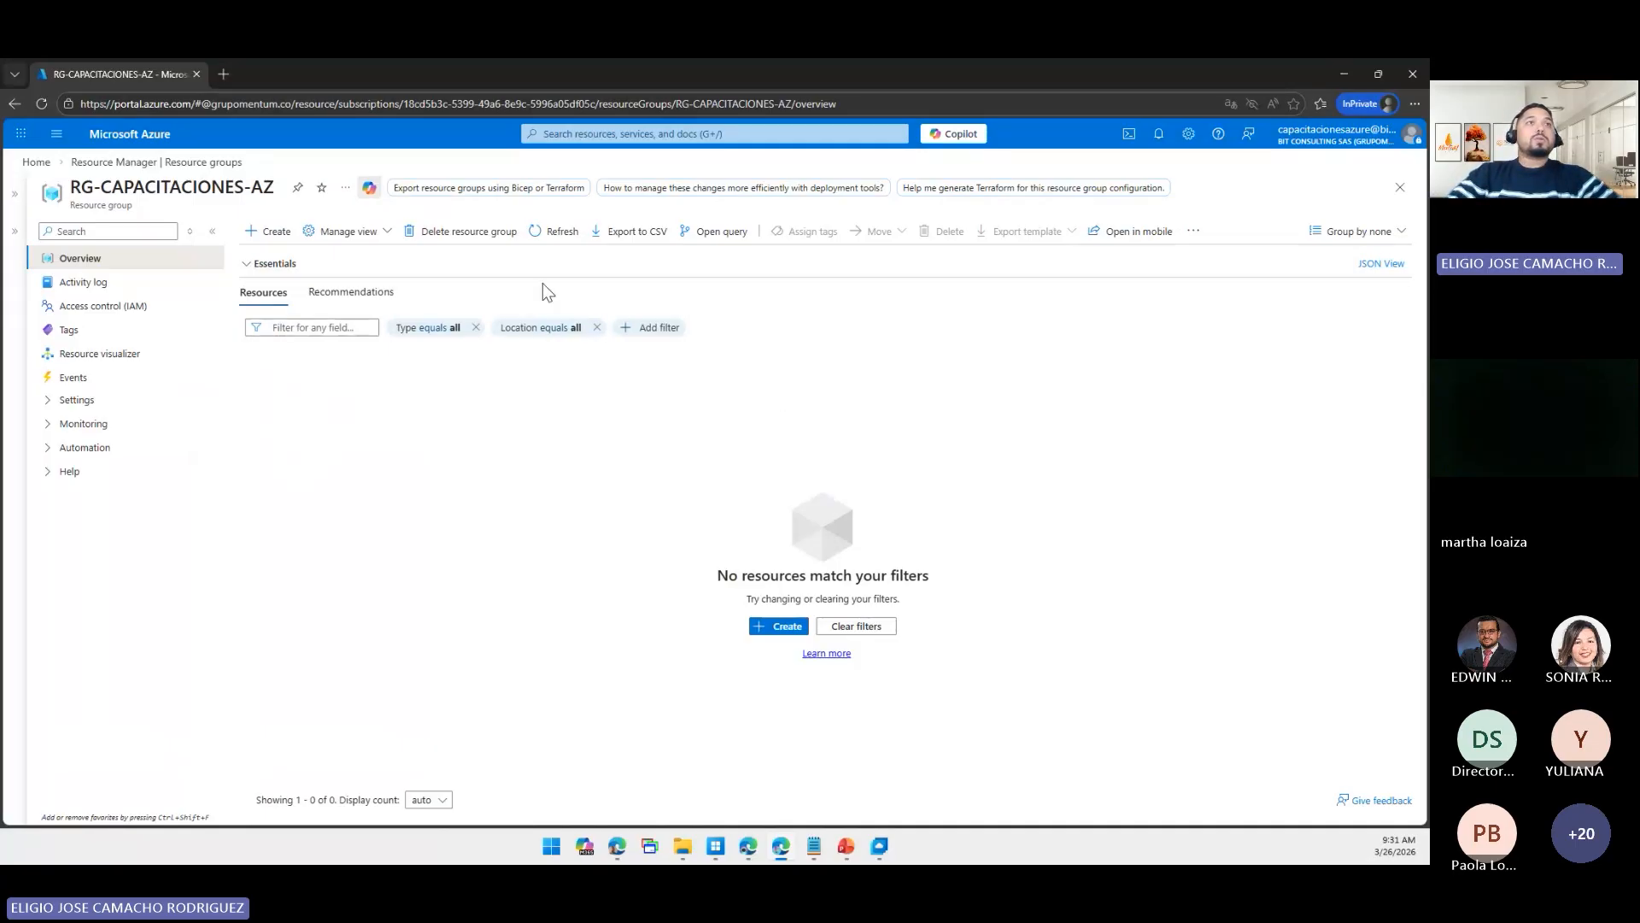
- Start creating a resource group named RG-CAPACITACIONAZVM and set its region to (US) East US 2
left_click(36, 163)
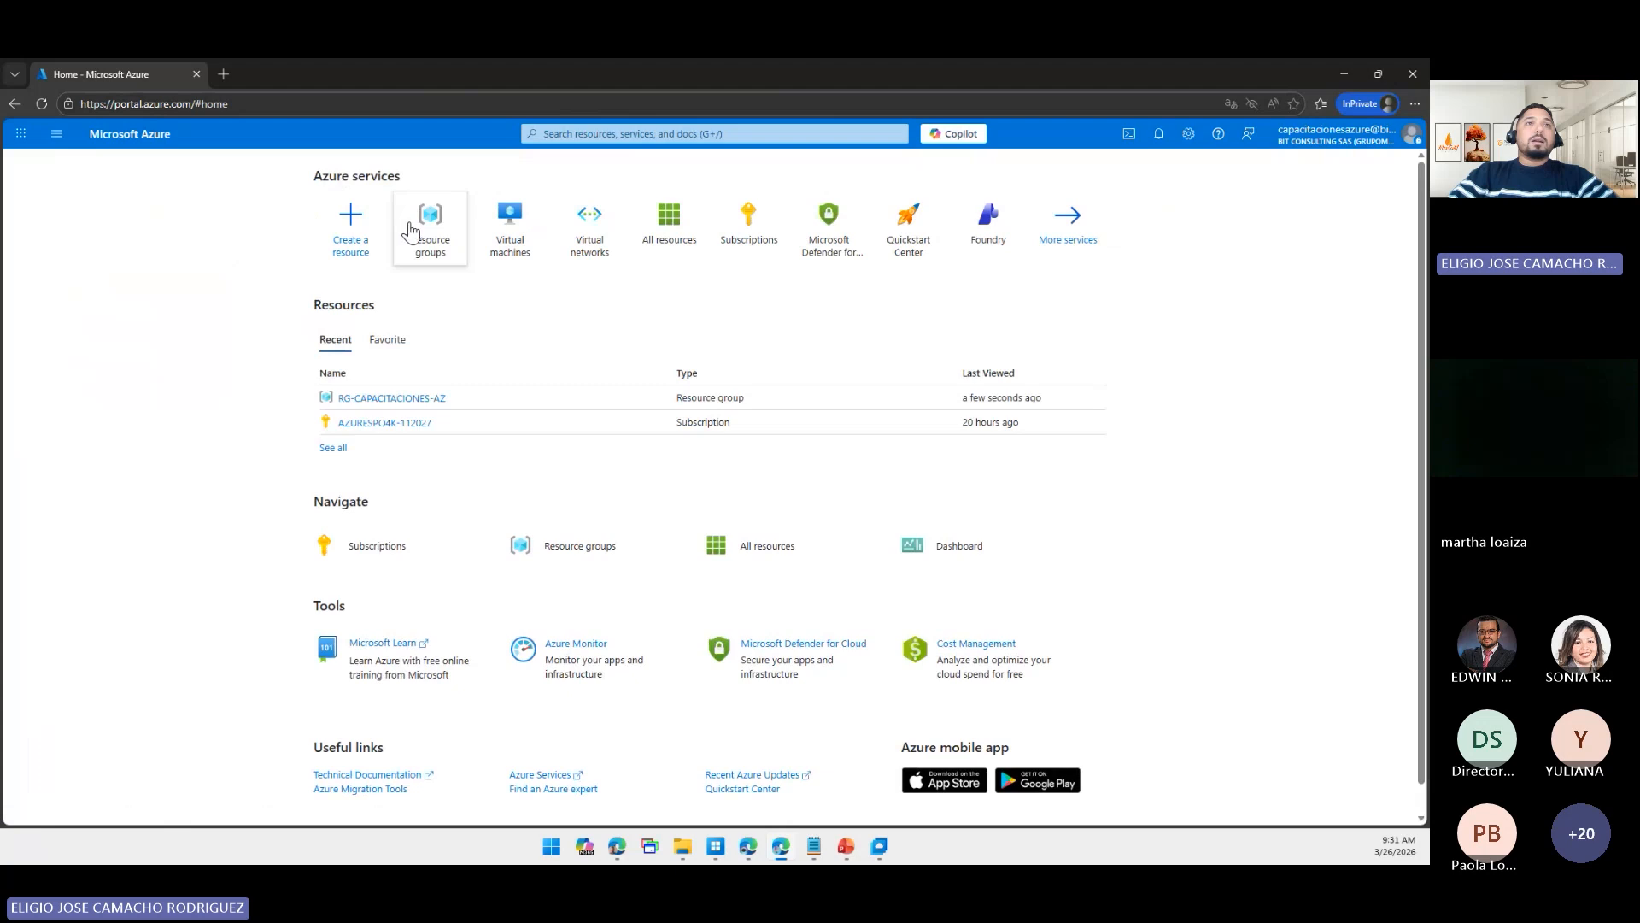
left_click(410, 229)
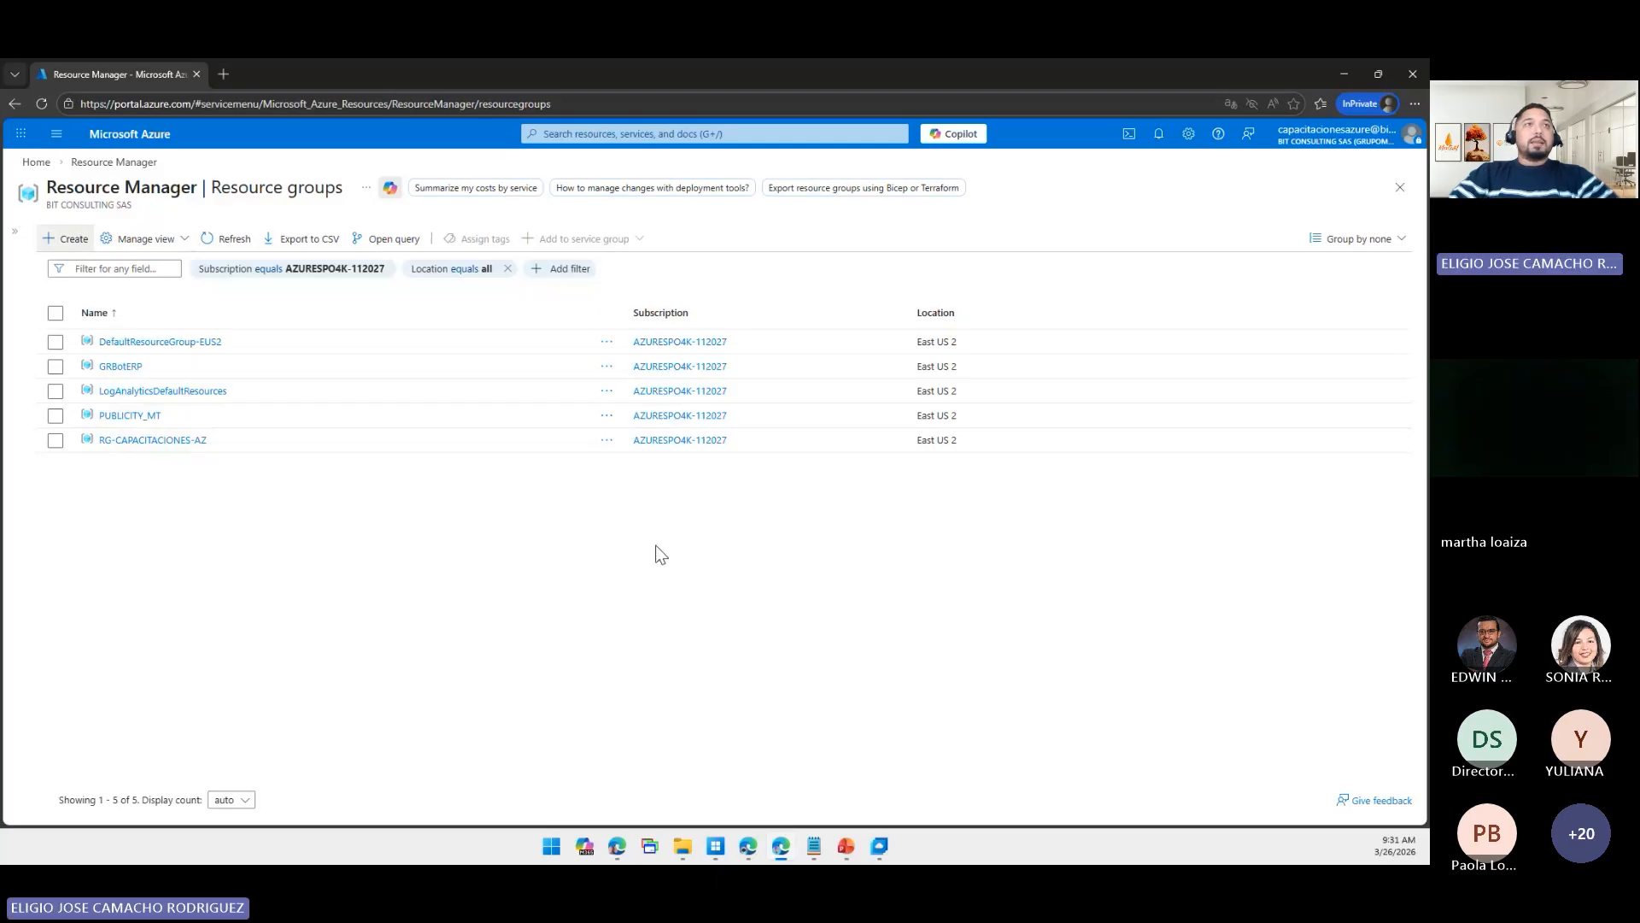
left_click(73, 239)
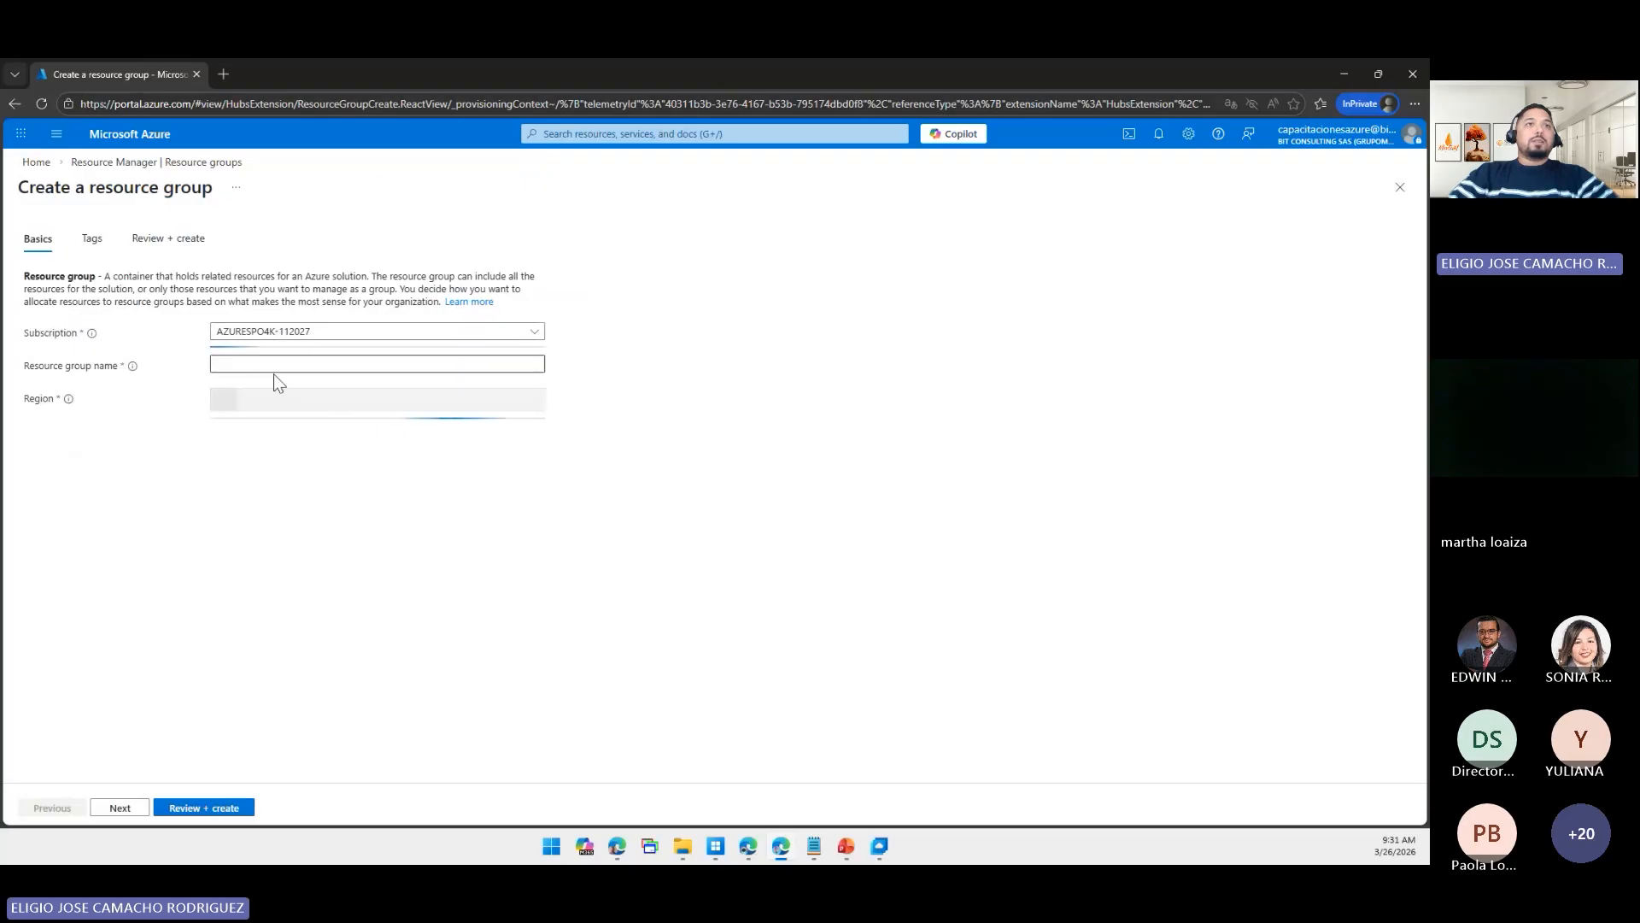
left_click(276, 367)
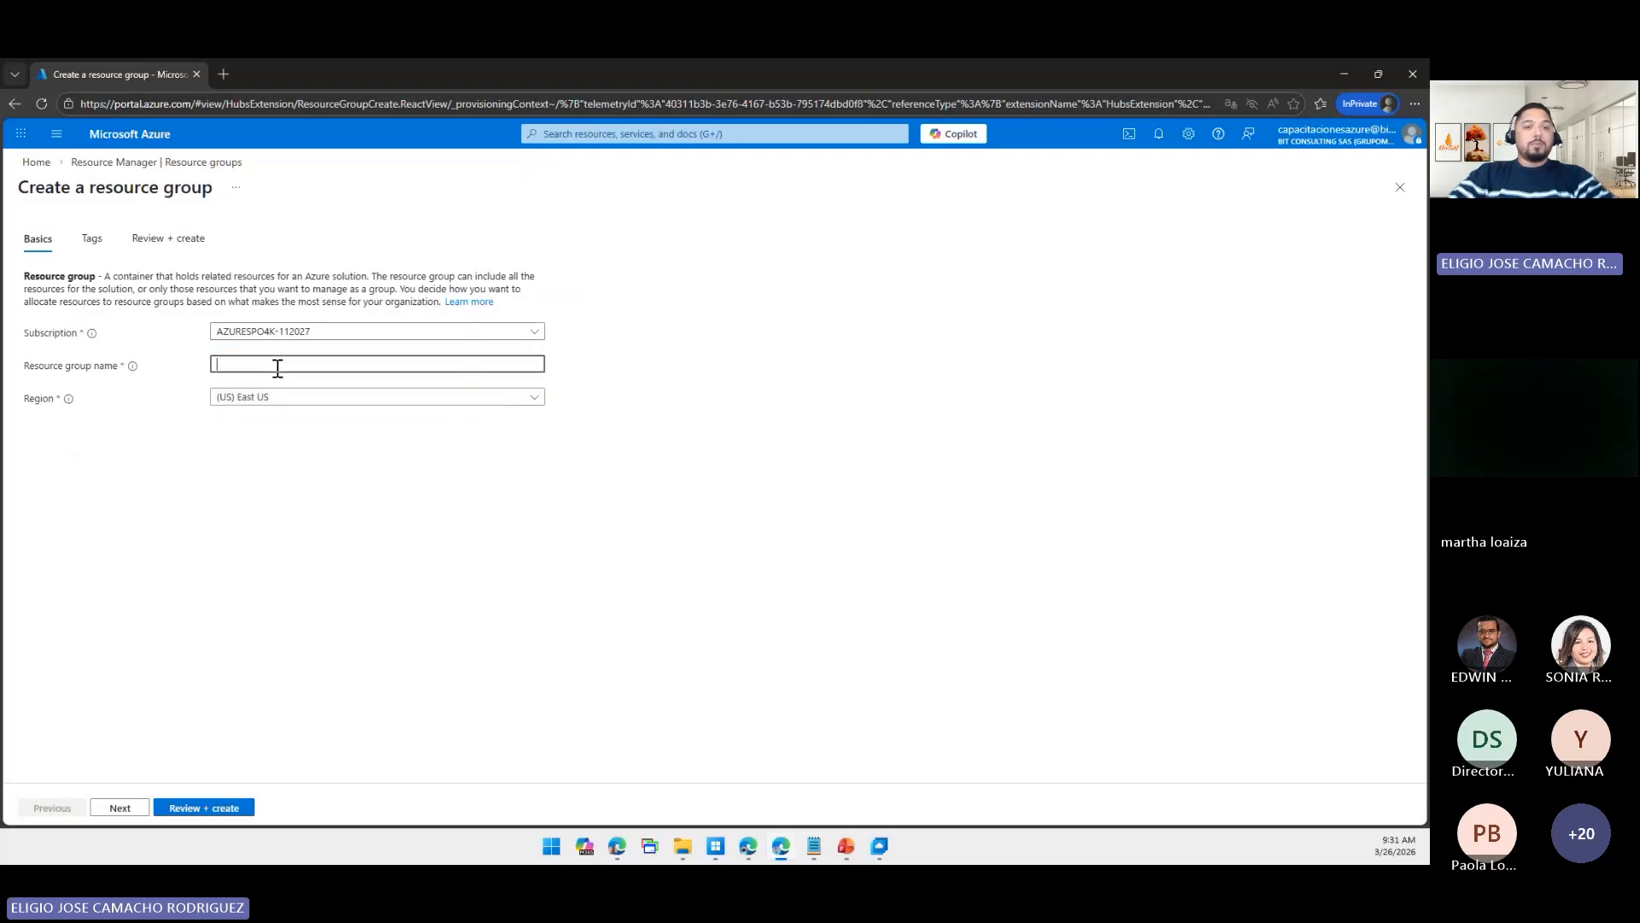
type("RG-")
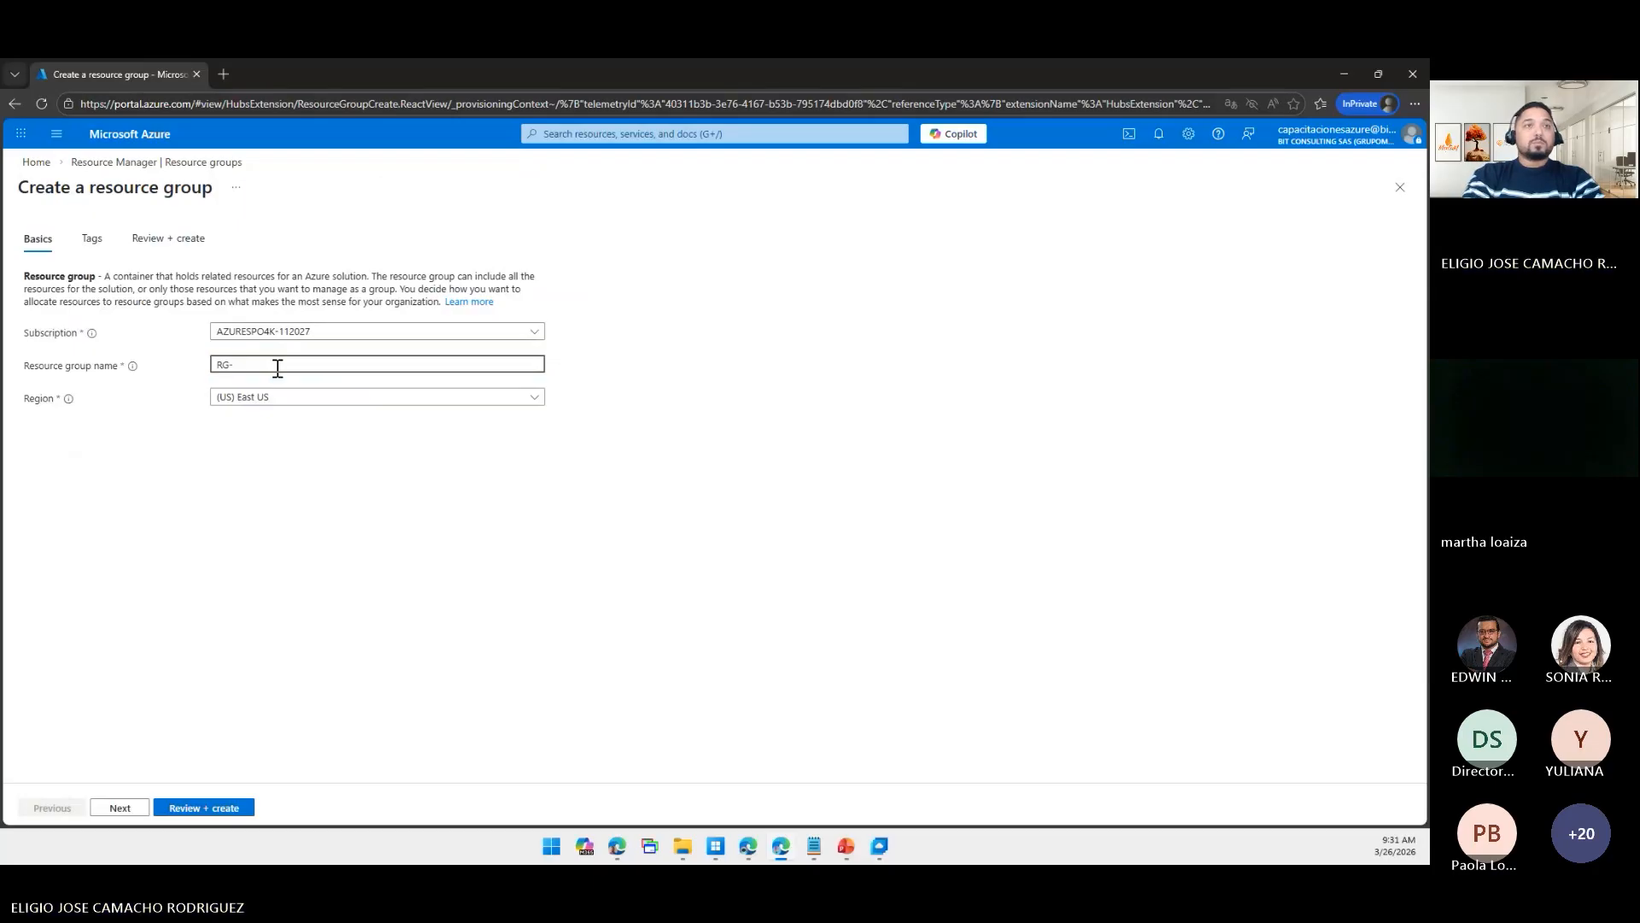
type("CAPACIT")
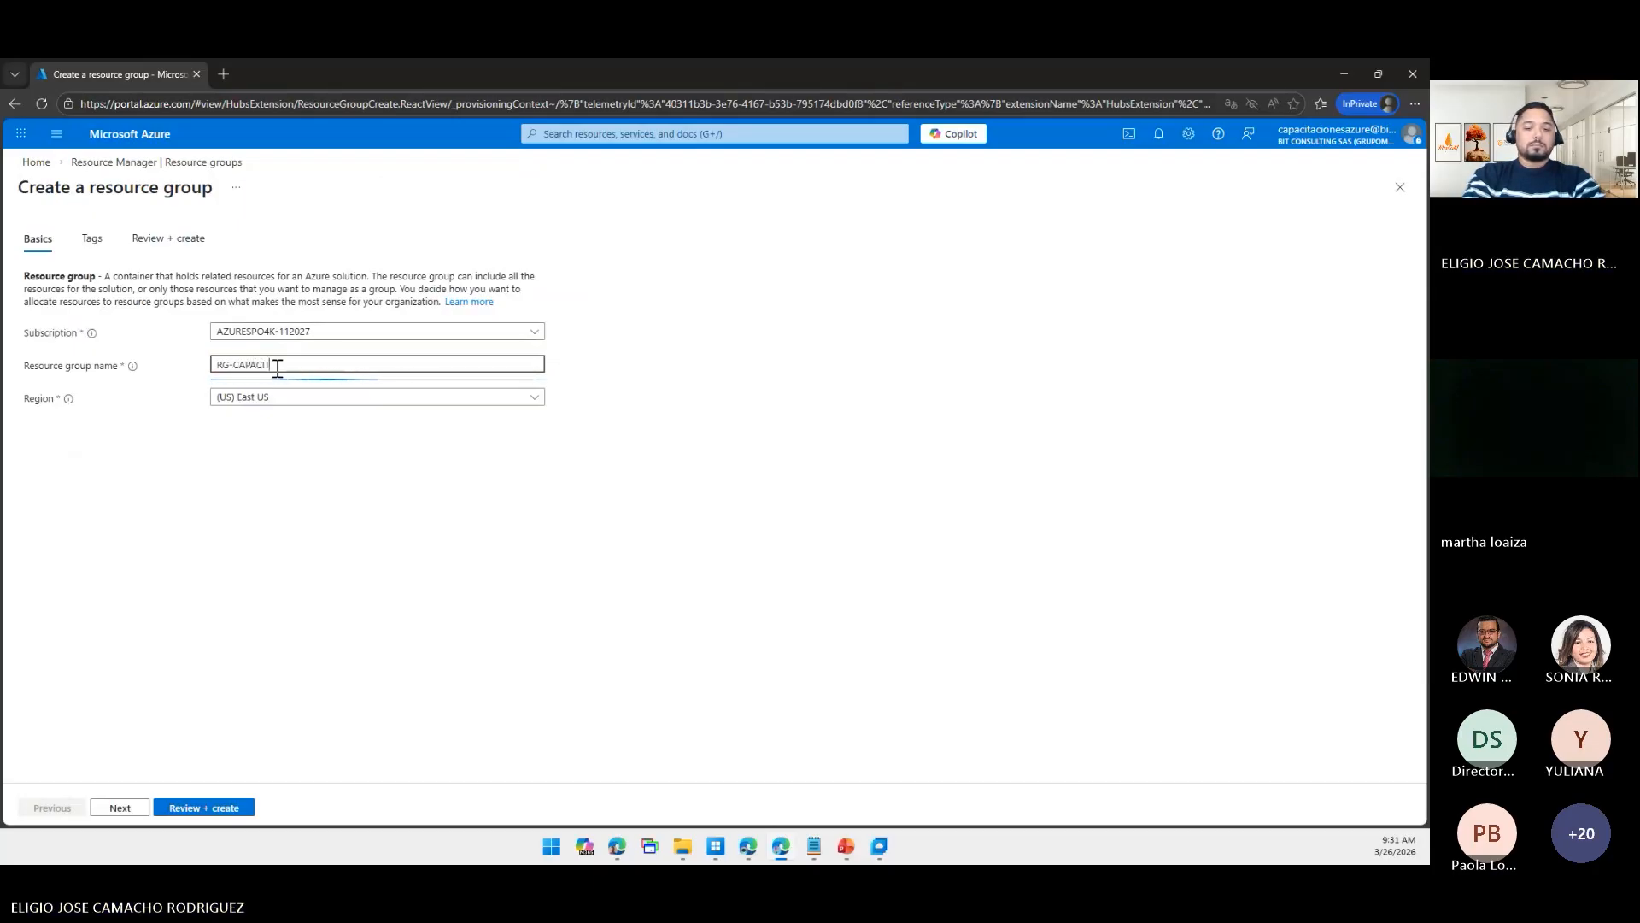
type("ACIONAZVM")
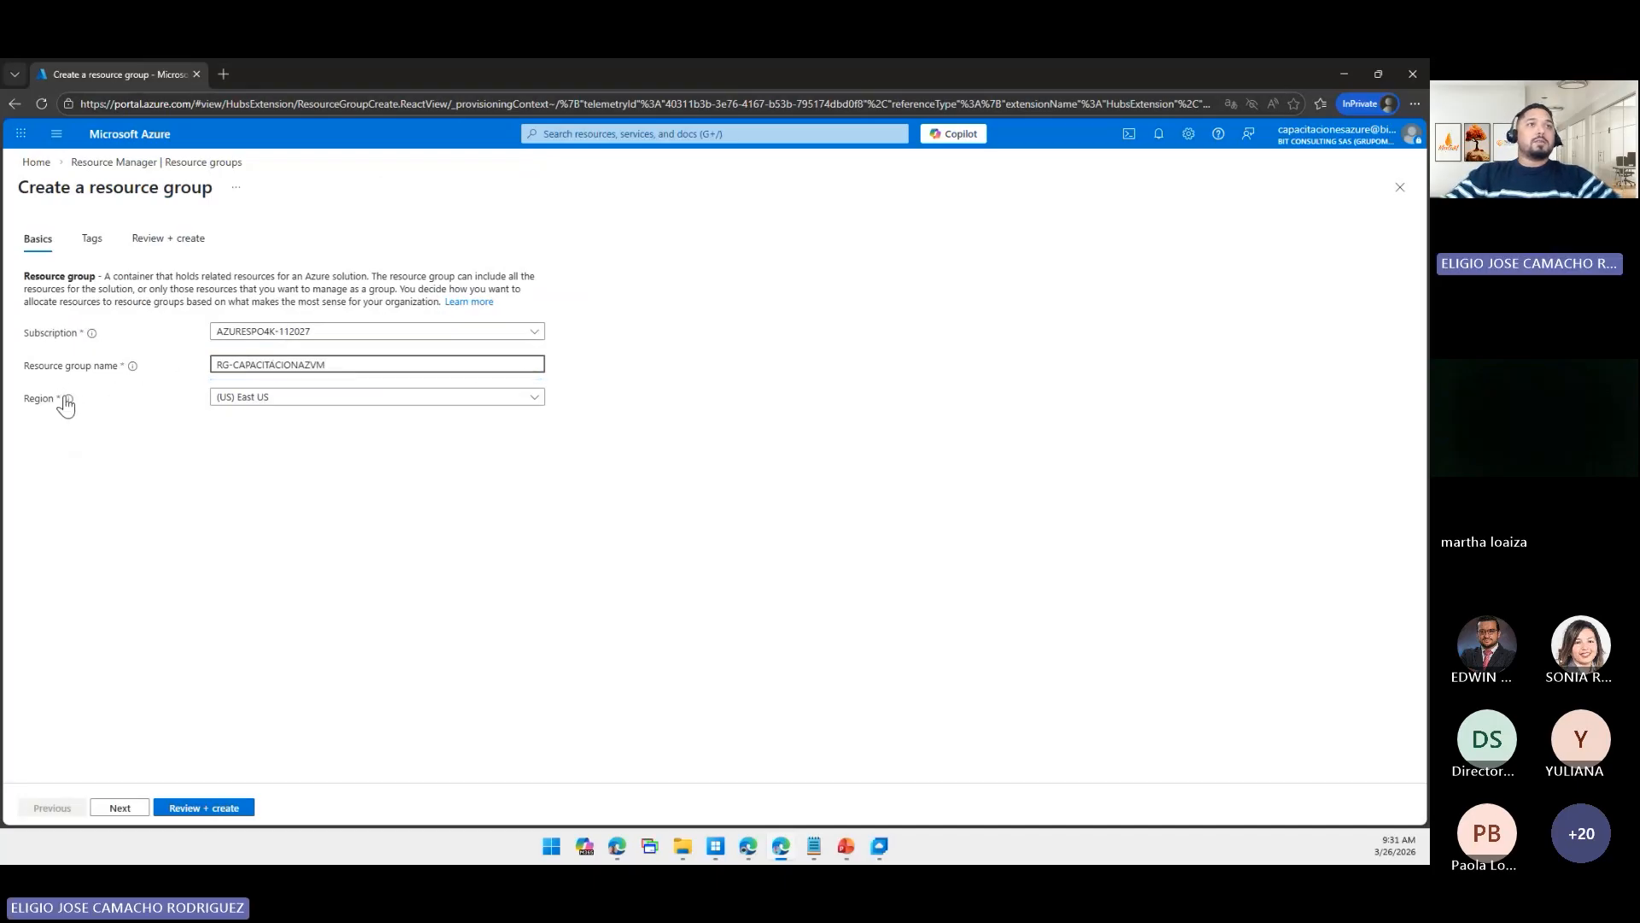
left_click(301, 400)
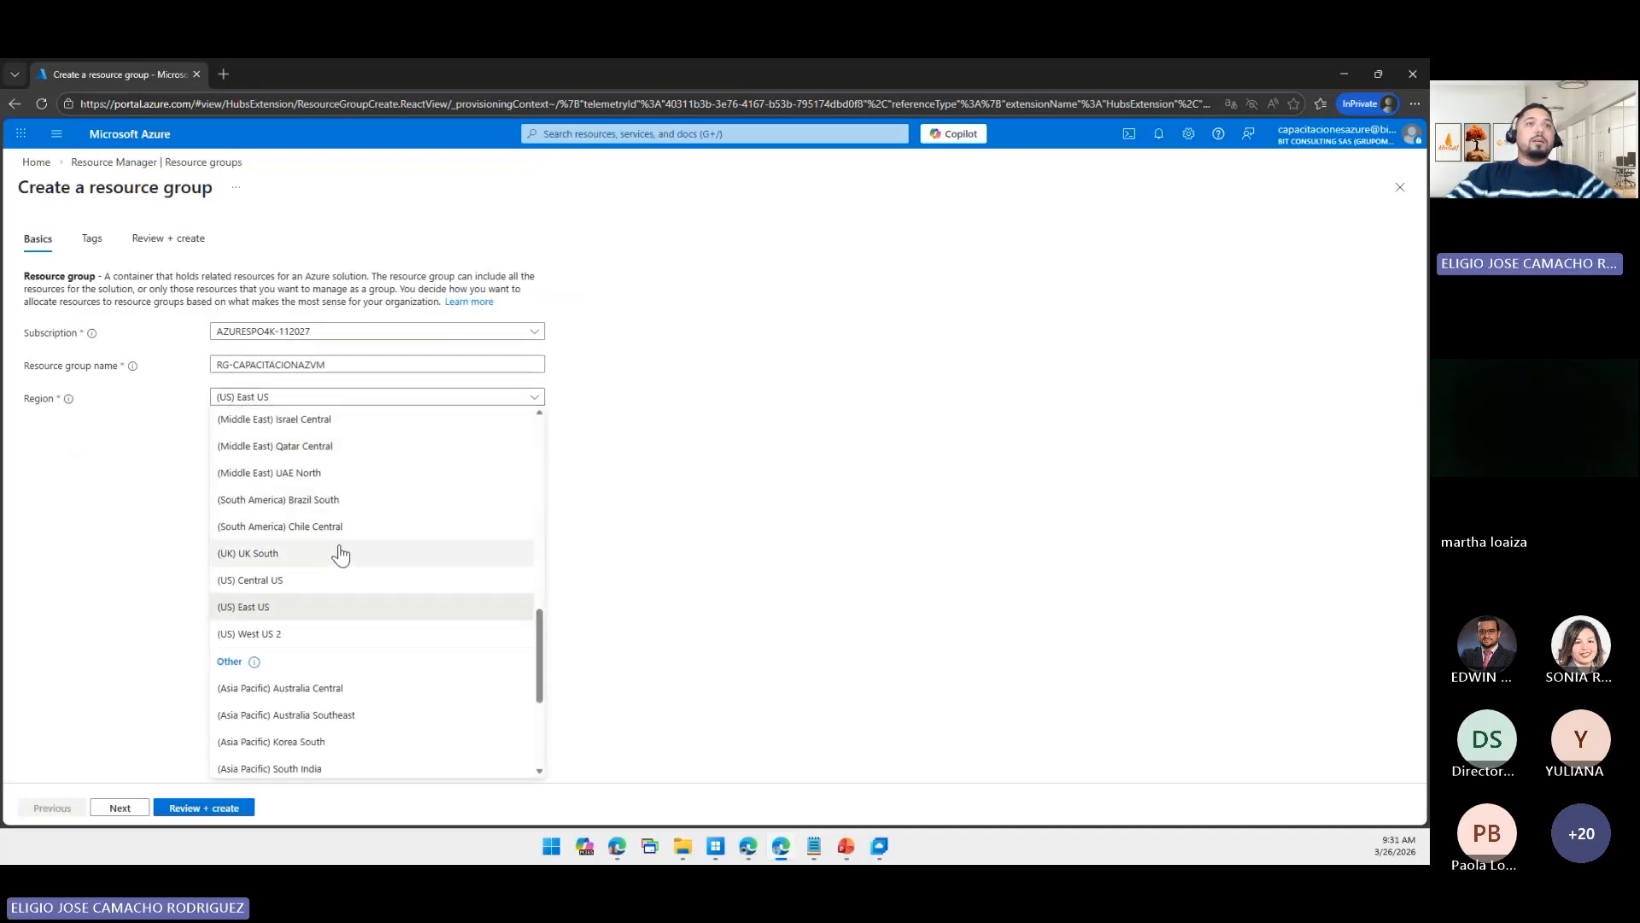
scroll(410, 560, "down", 3)
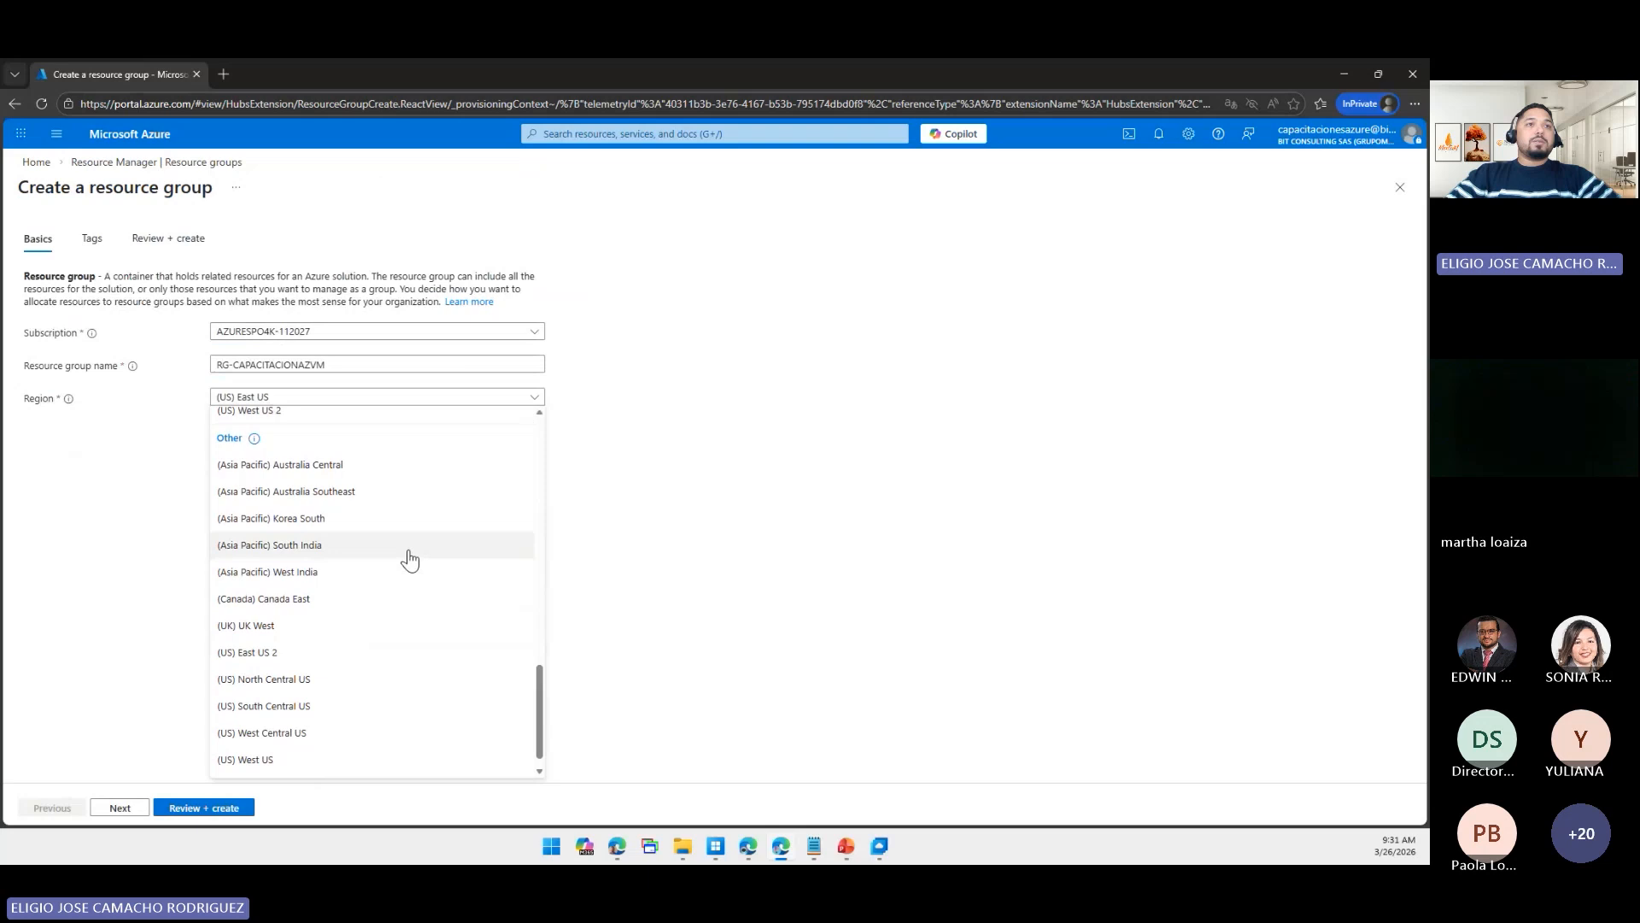
left_click(329, 652)
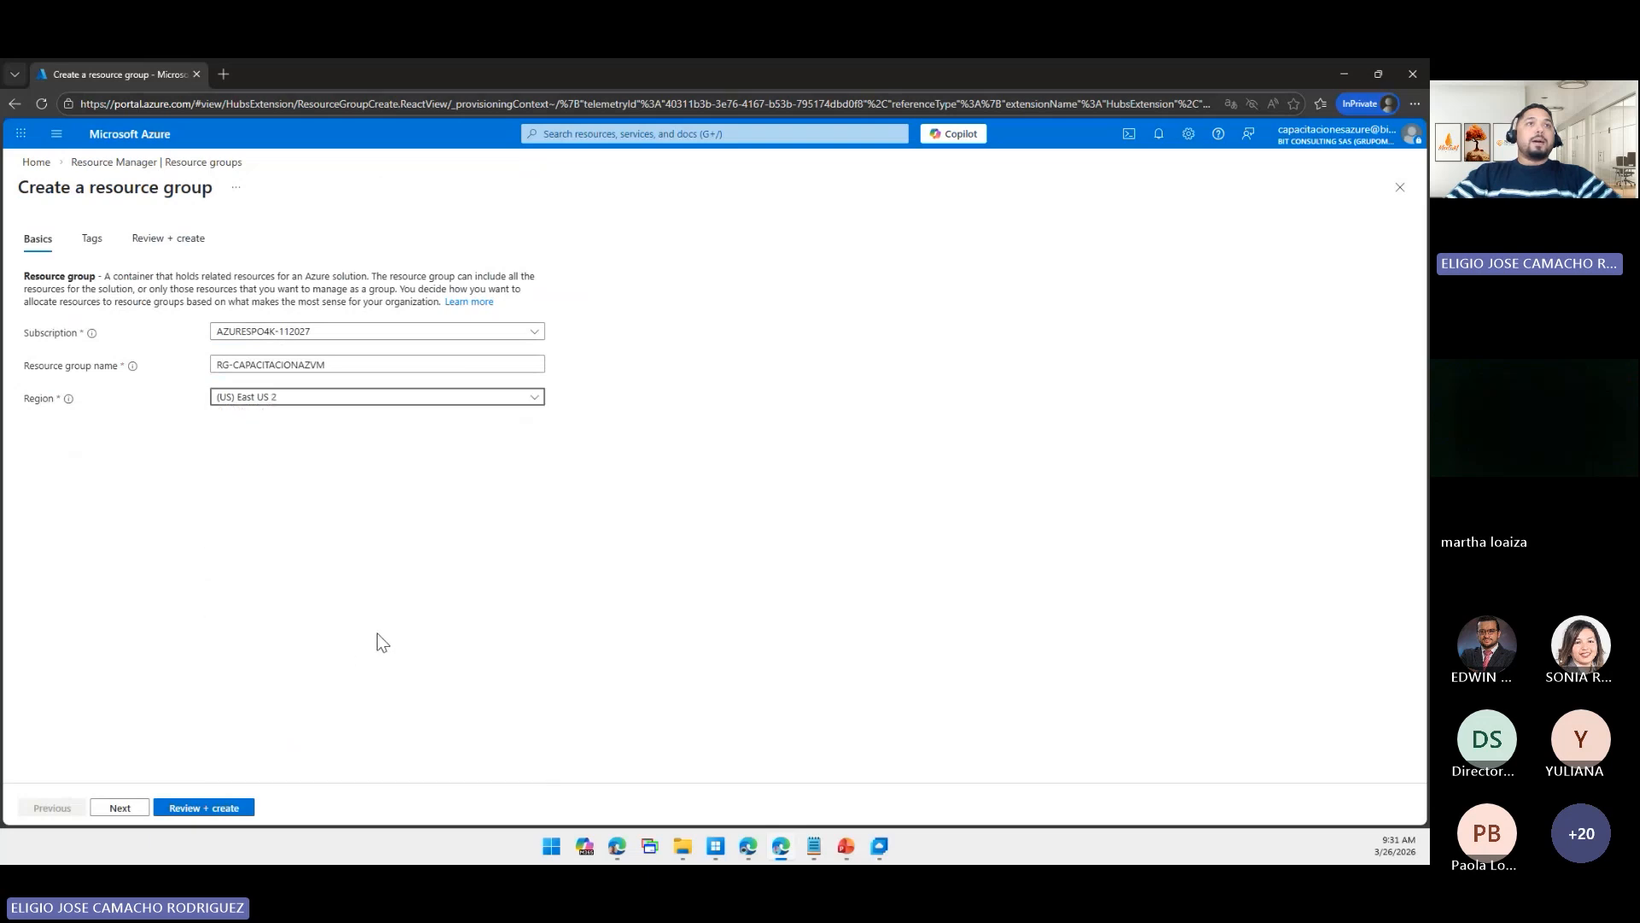
left_click(816, 855)
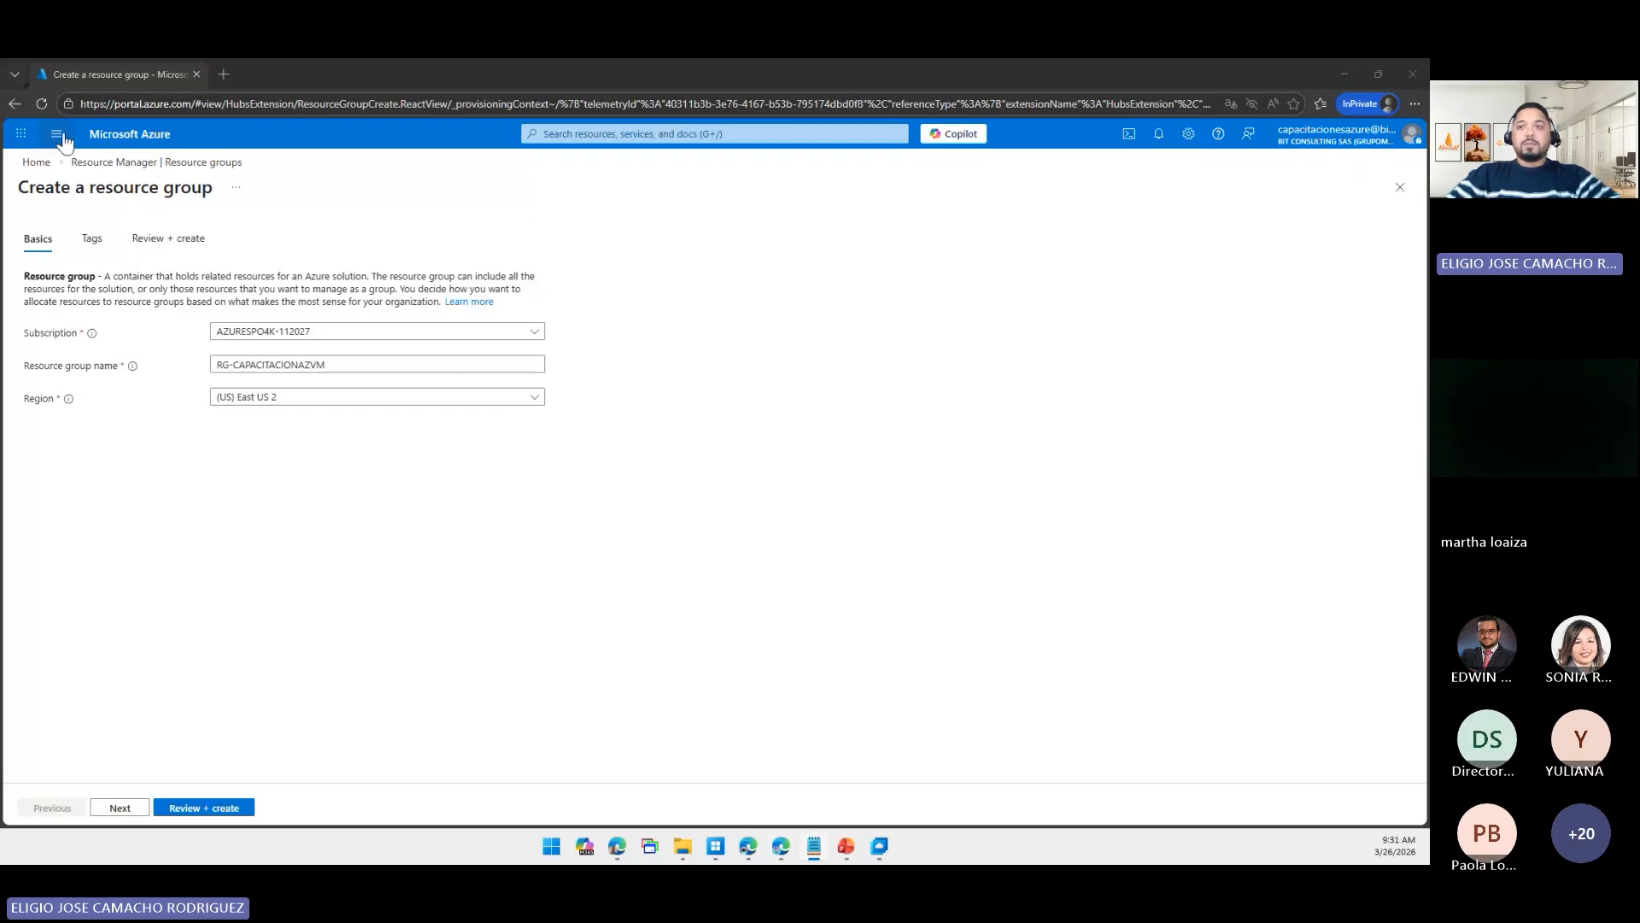
key("alt+Tab")
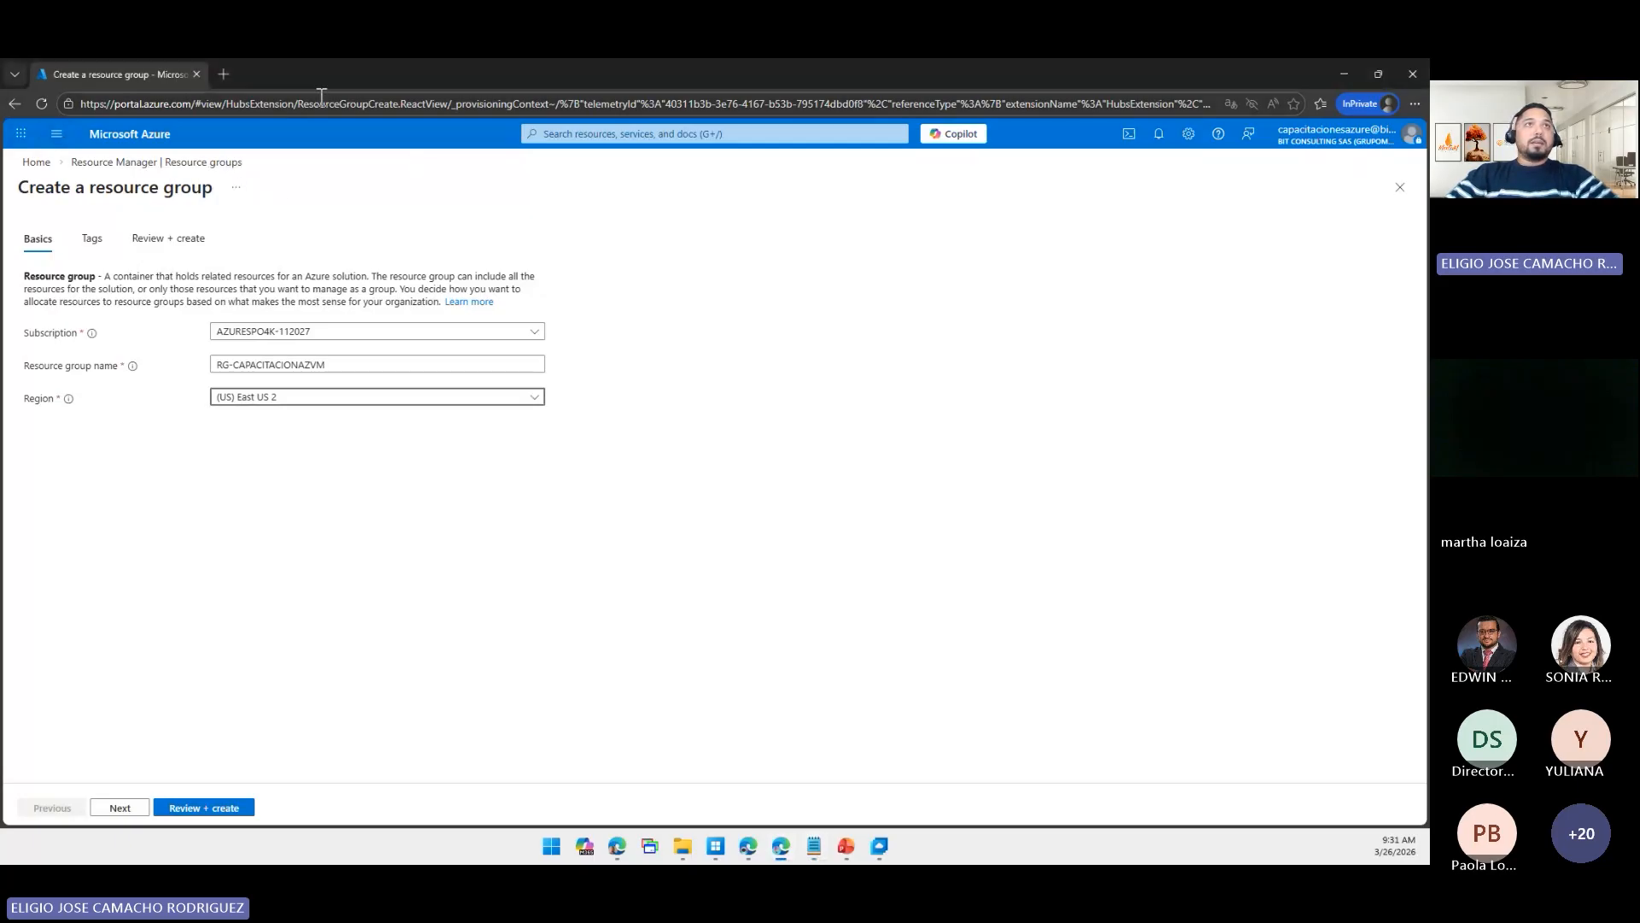
left_click(225, 74)
type("https://datacenters.microsoft.com/globe/explore/")
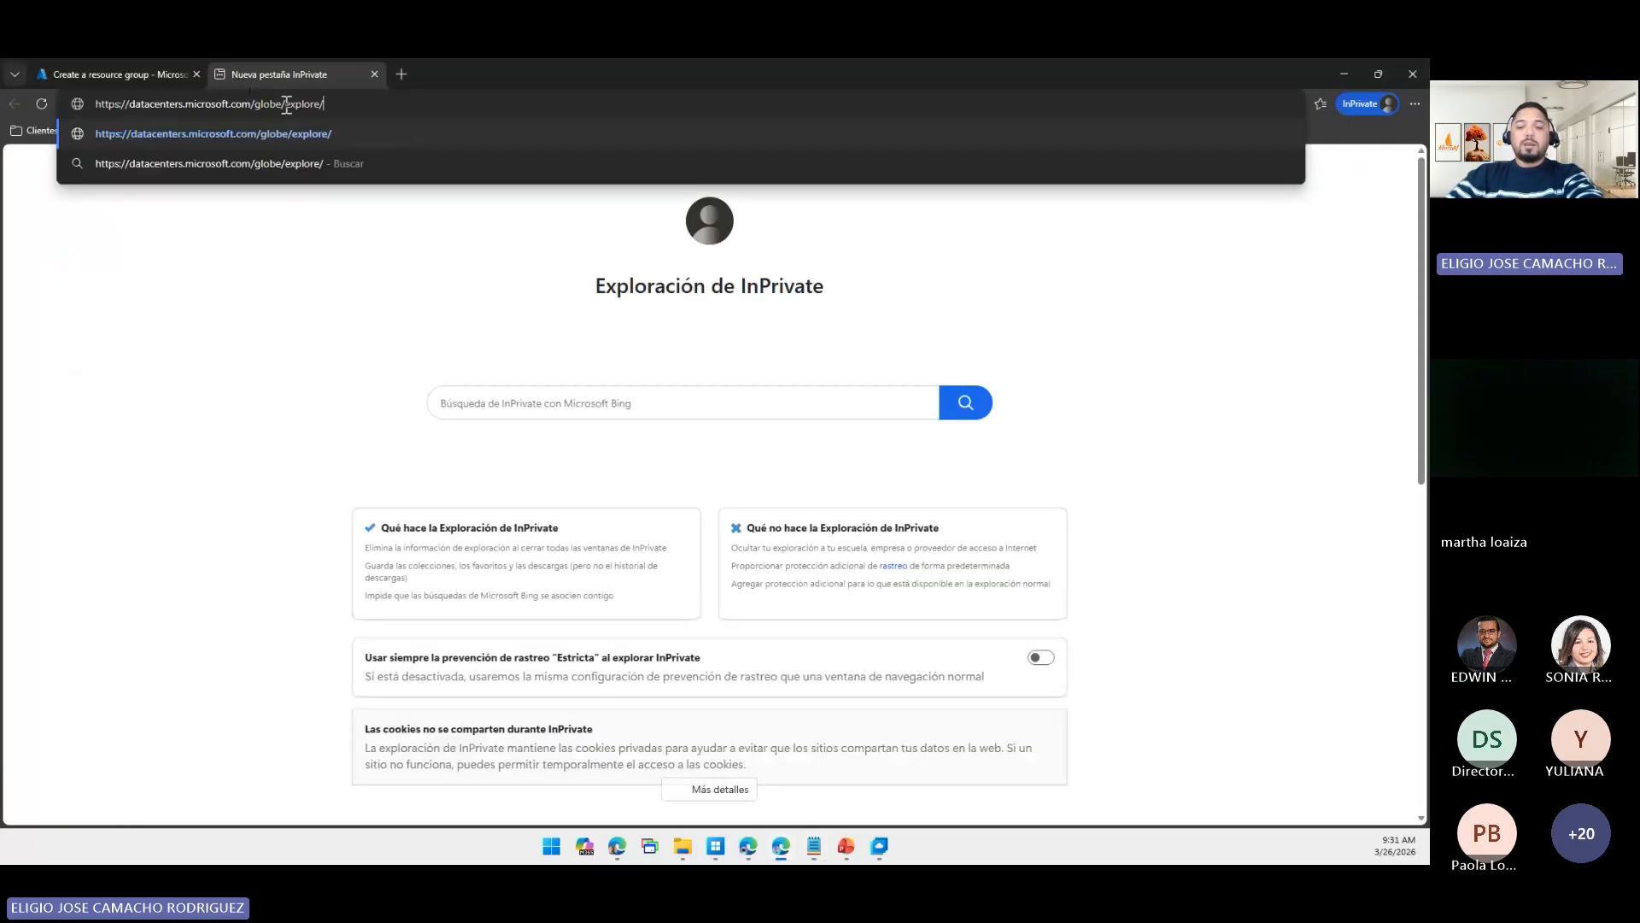
key("Return")
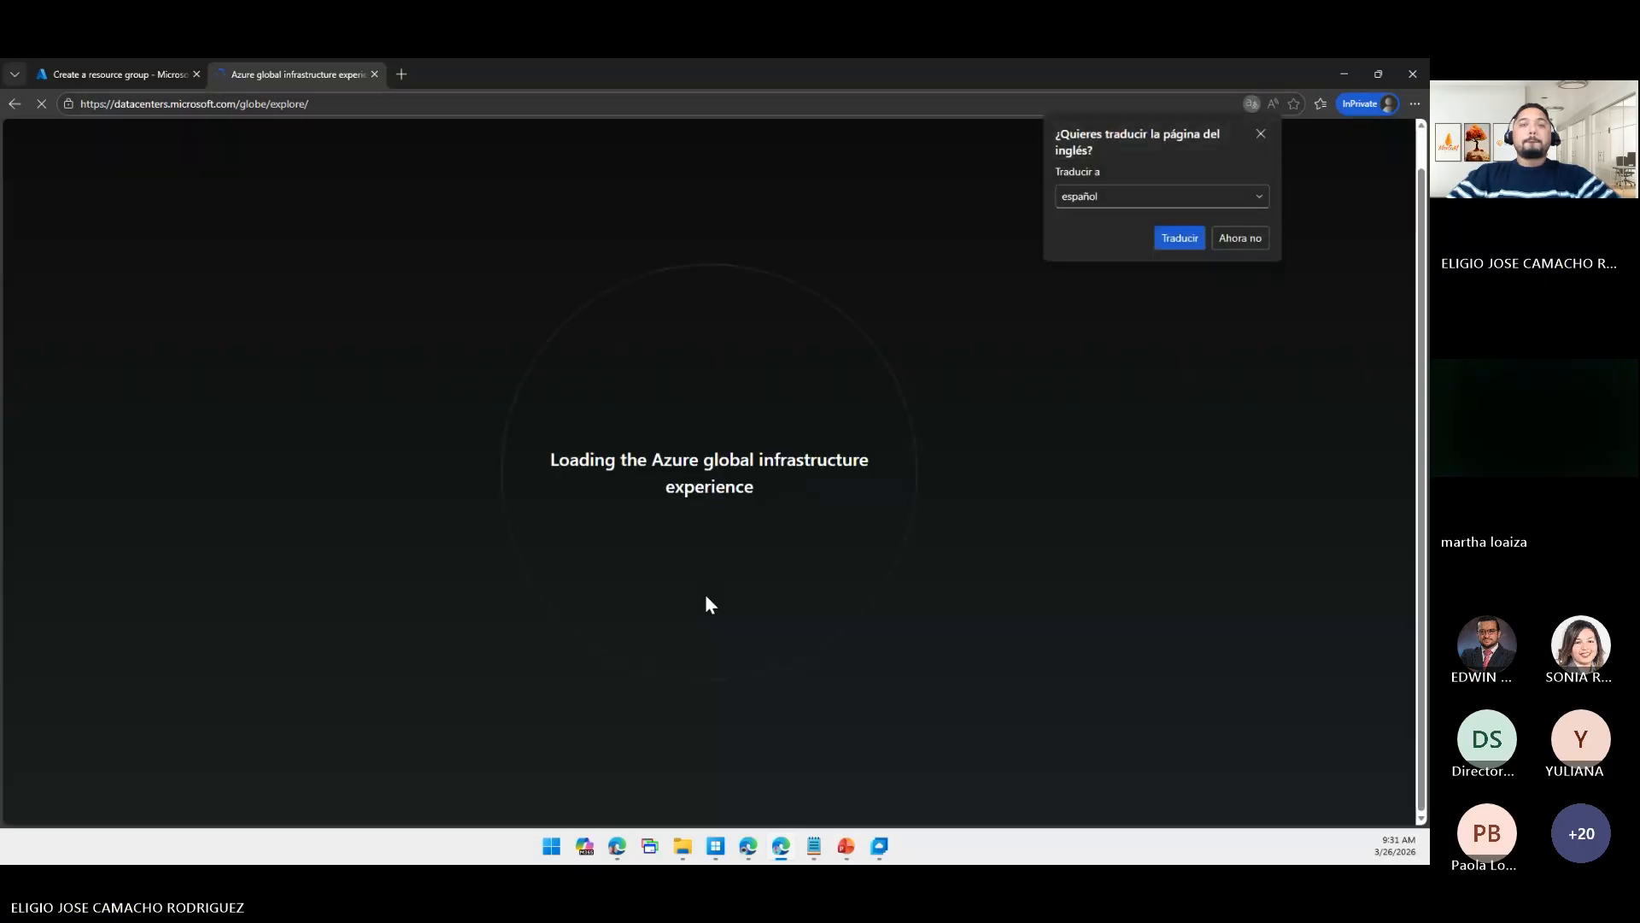
left_click(1260, 133)
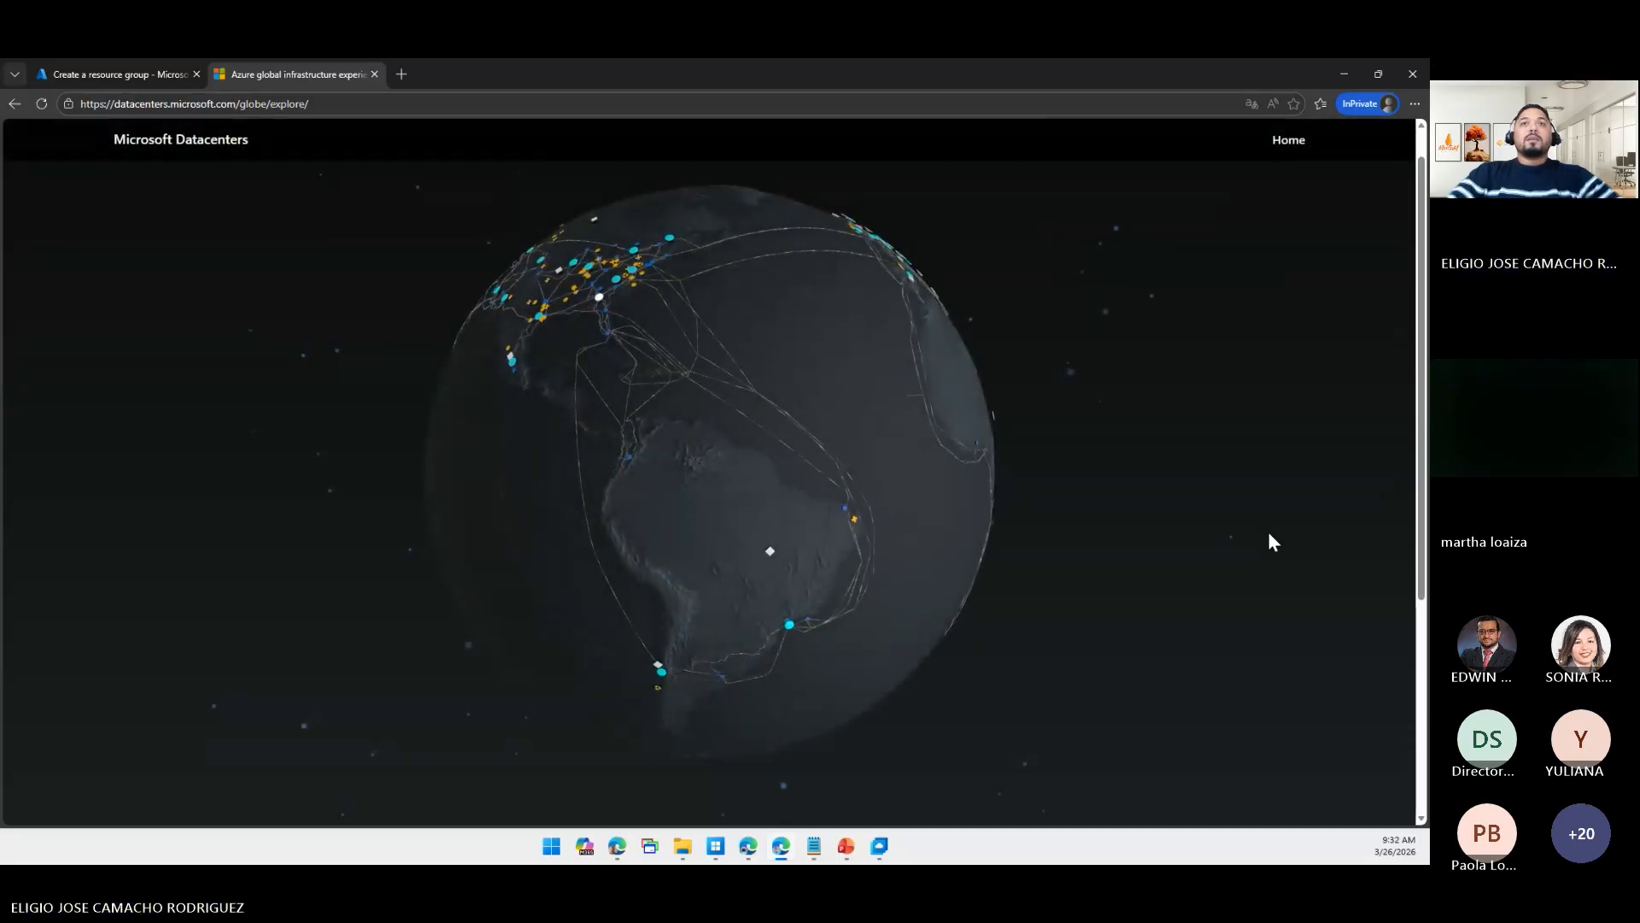
- Rotate the datacenter globe to North America and review the details of the East US 2 region
left_click_drag(617, 346, 725, 439)
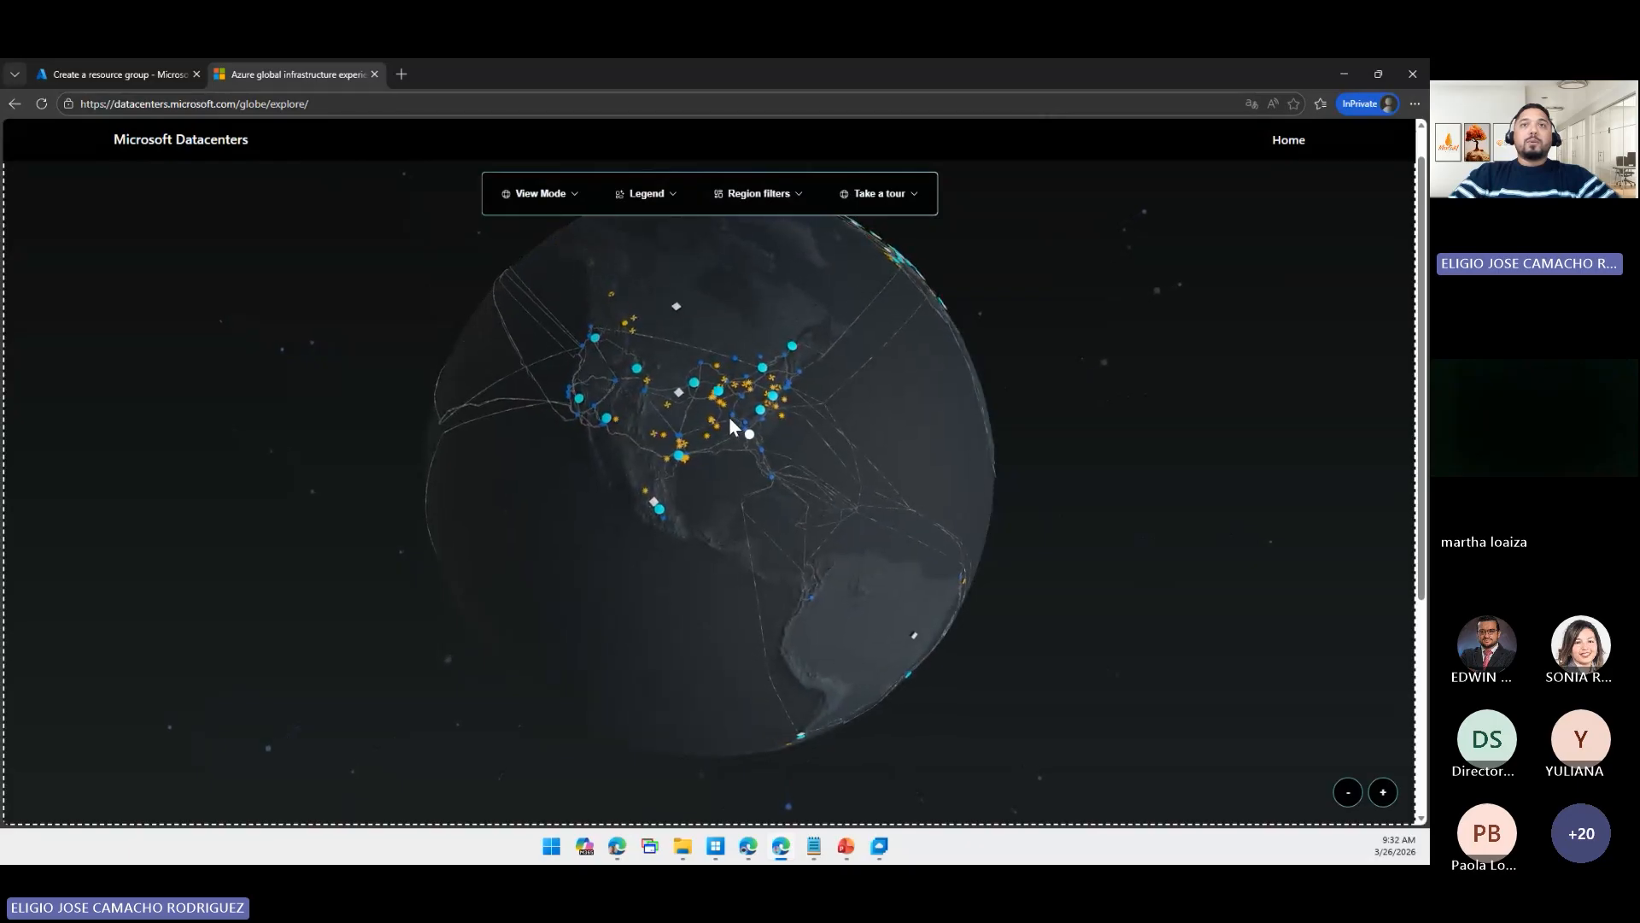
scroll(731, 420, "up", 1)
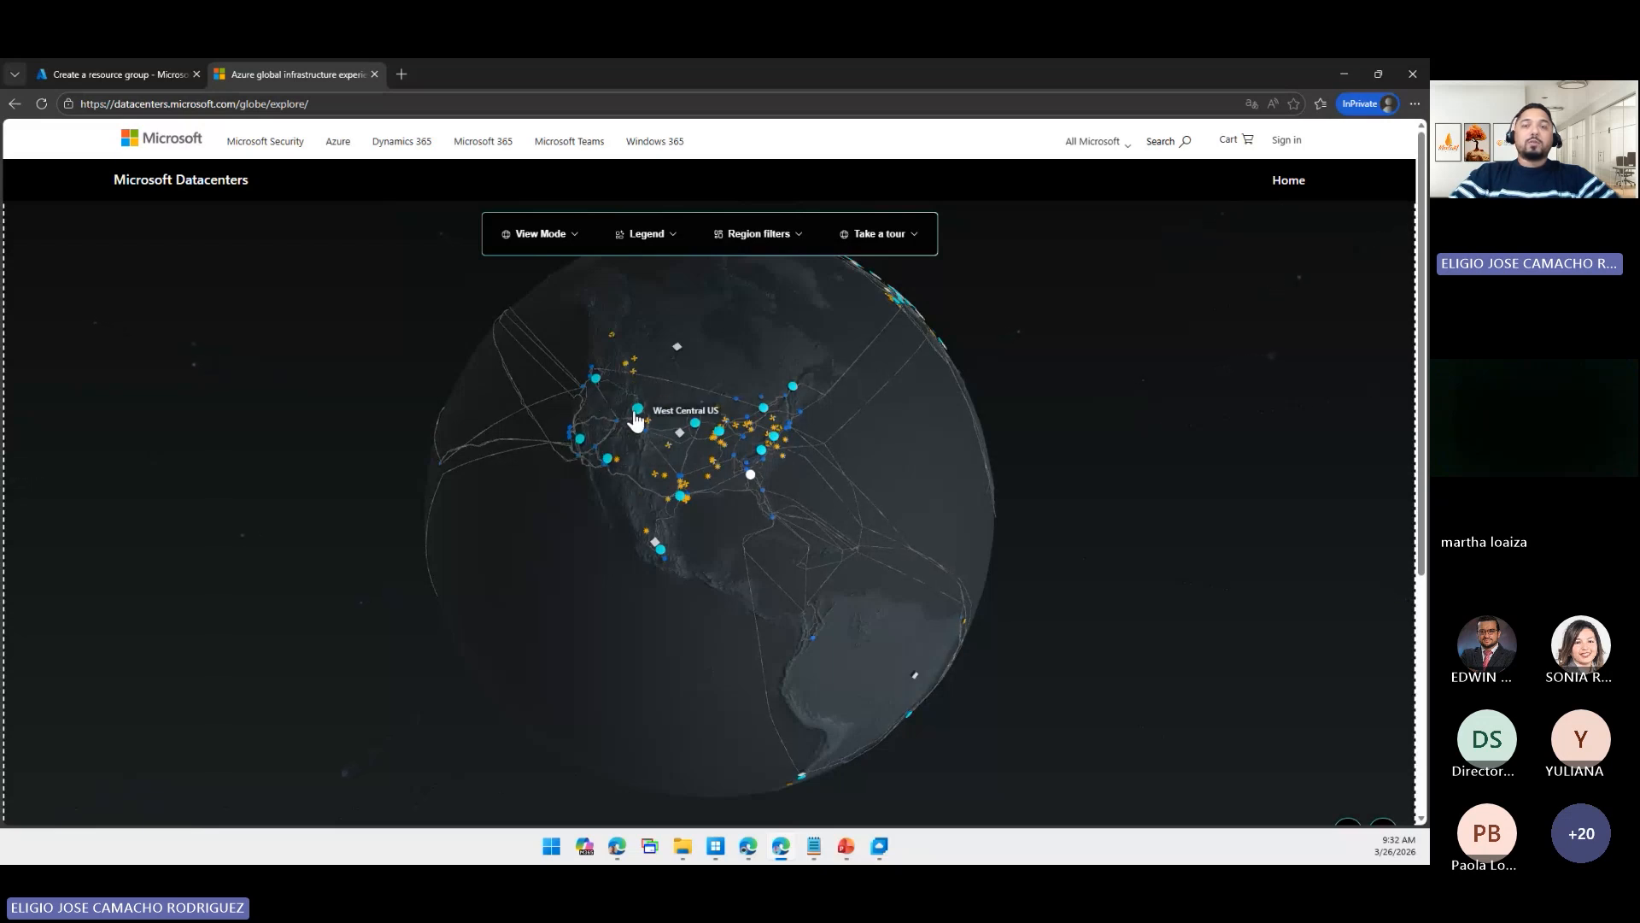
left_click(762, 451)
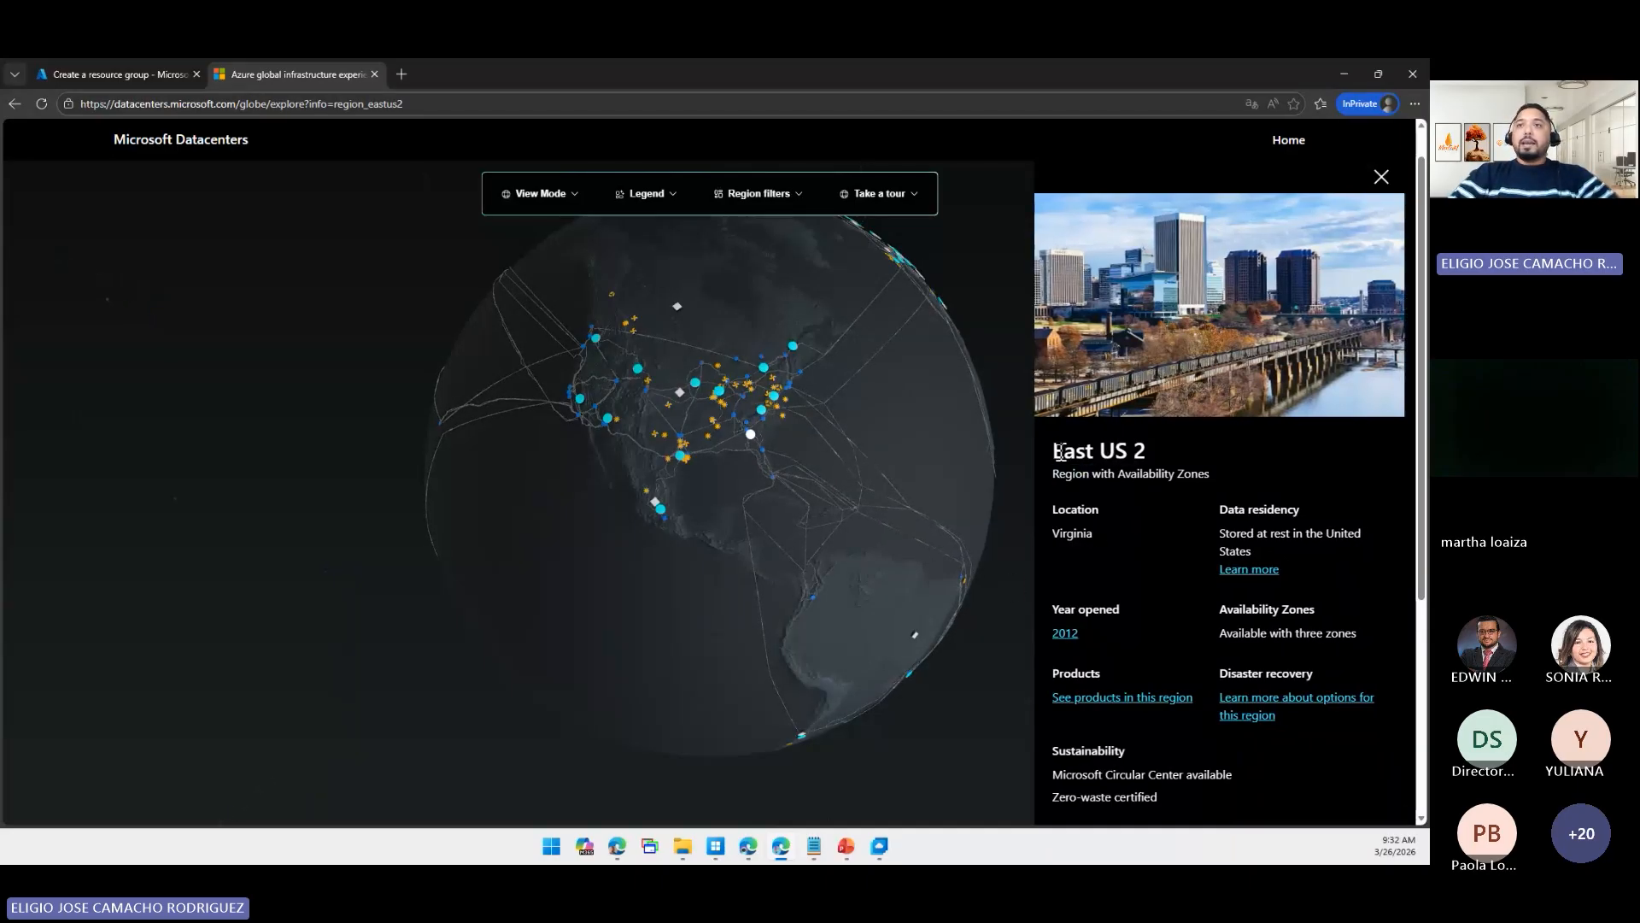
left_click_drag(1059, 453, 1150, 455)
left_click(1124, 459)
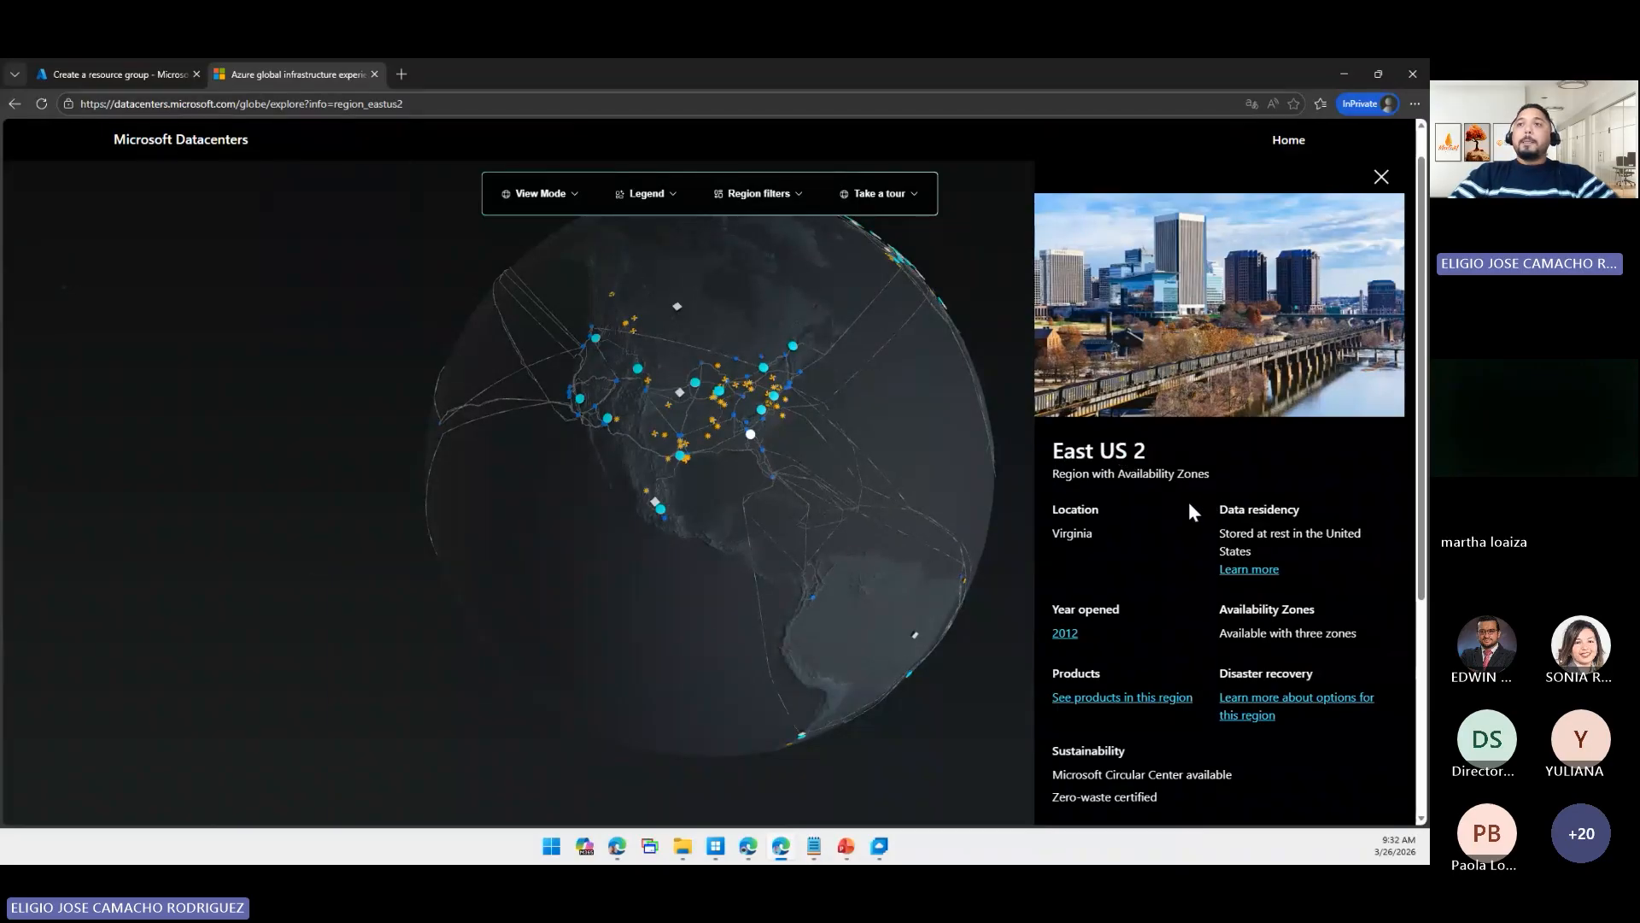
scroll(1232, 619, "down", 5)
scroll(1232, 619, "up", 5)
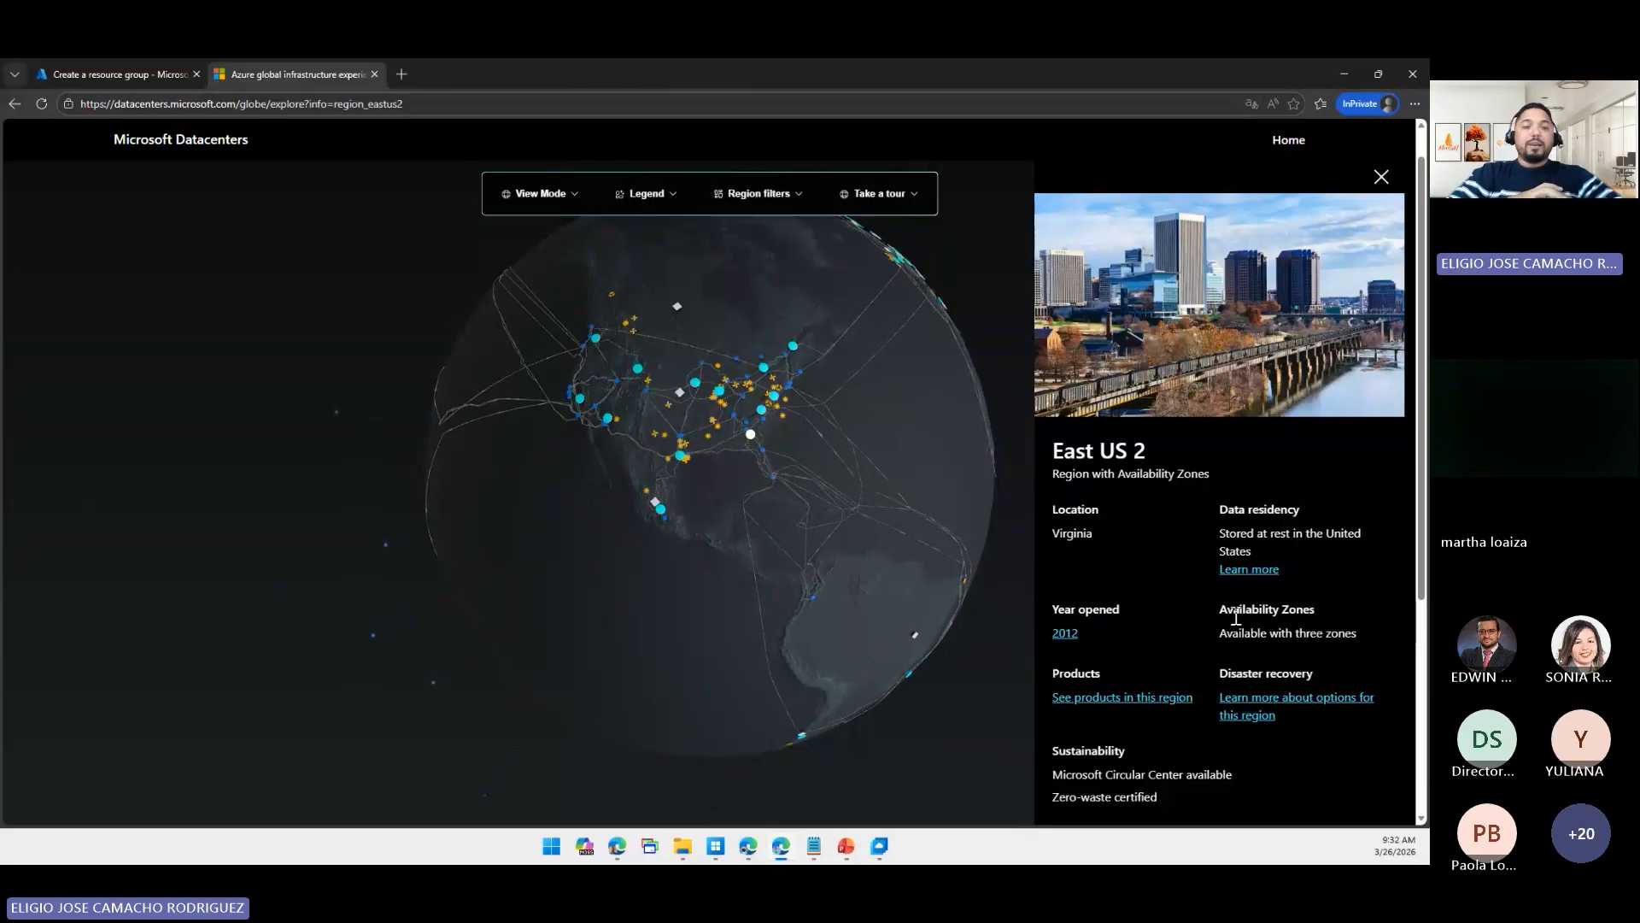
- Compare the region details of Central US, East US 2 and West US 2 on the globe
left_click(695, 383)
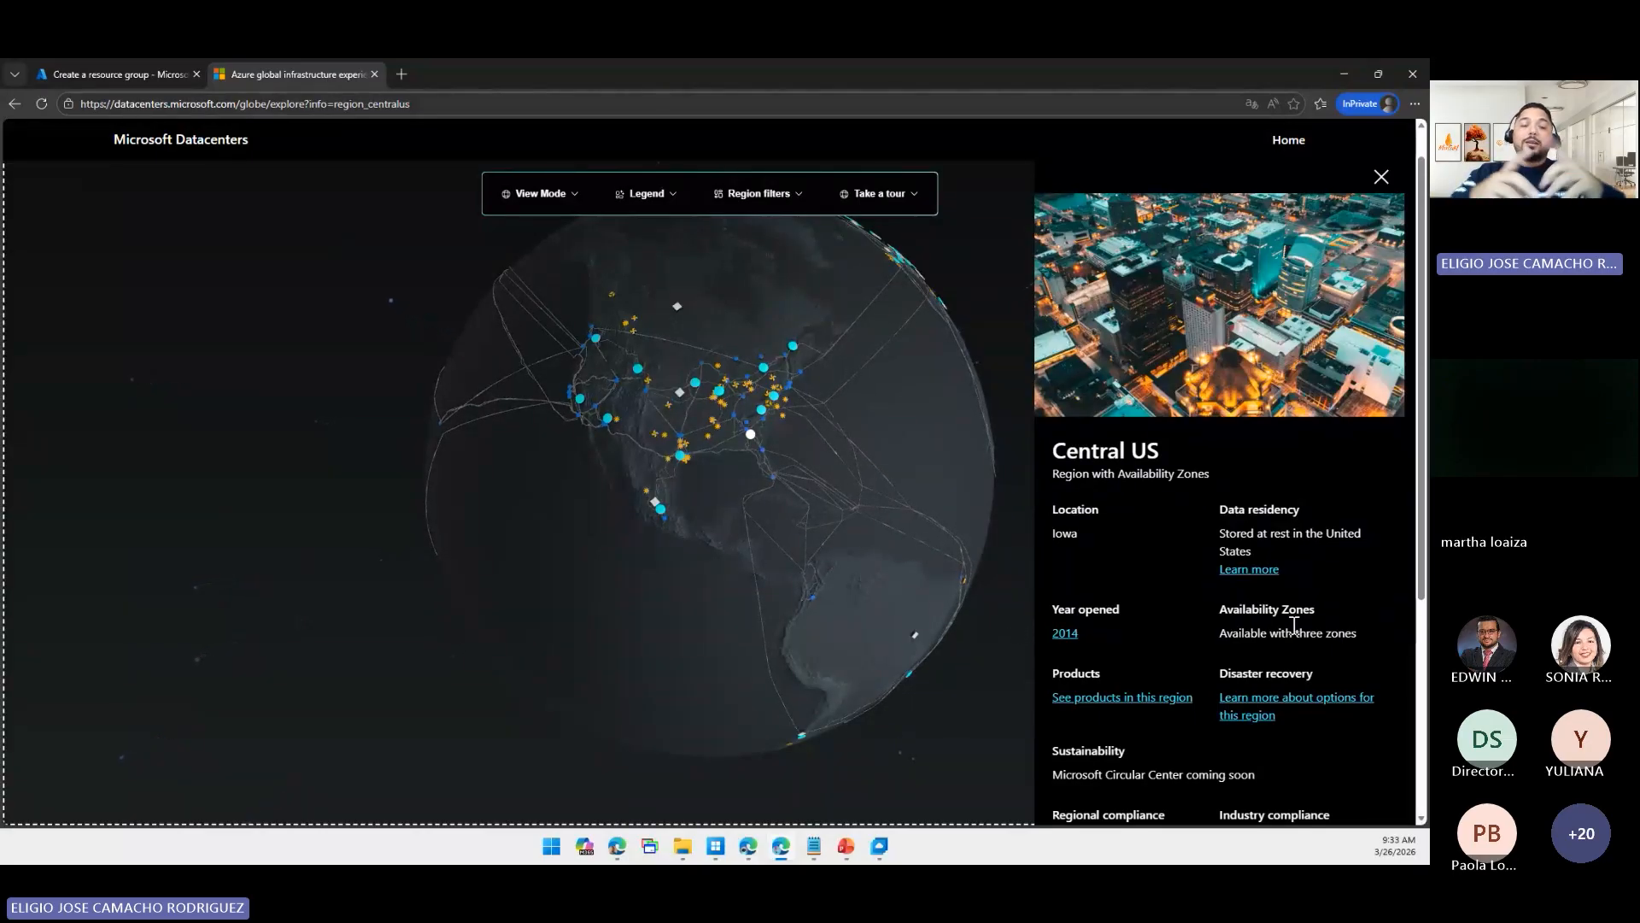
left_click(760, 421)
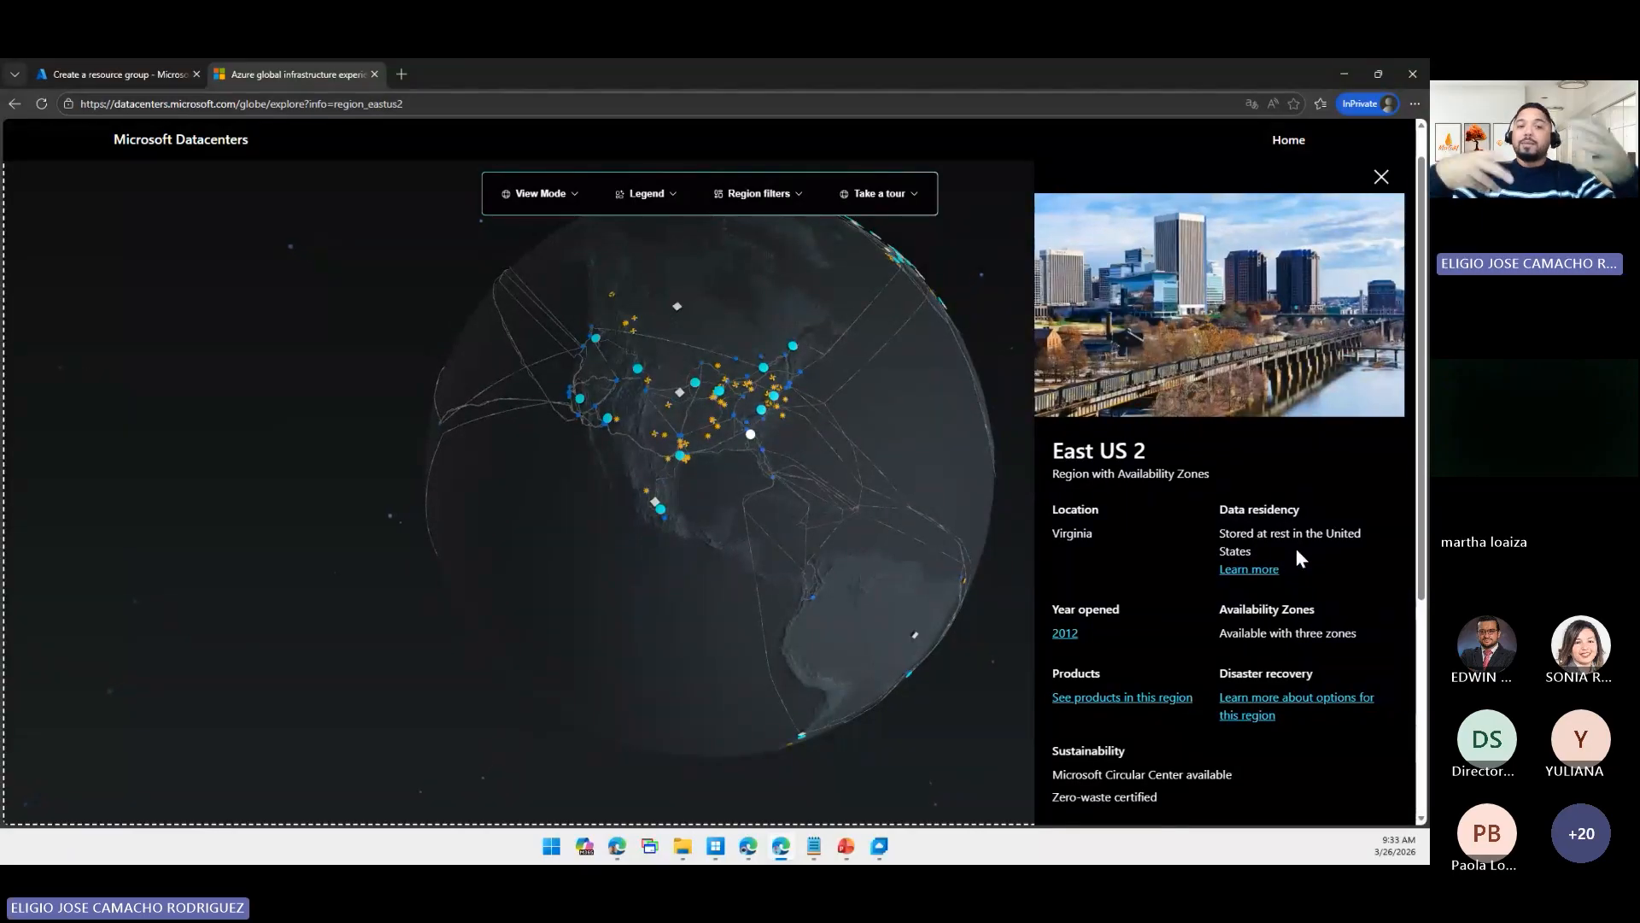
left_click(597, 339)
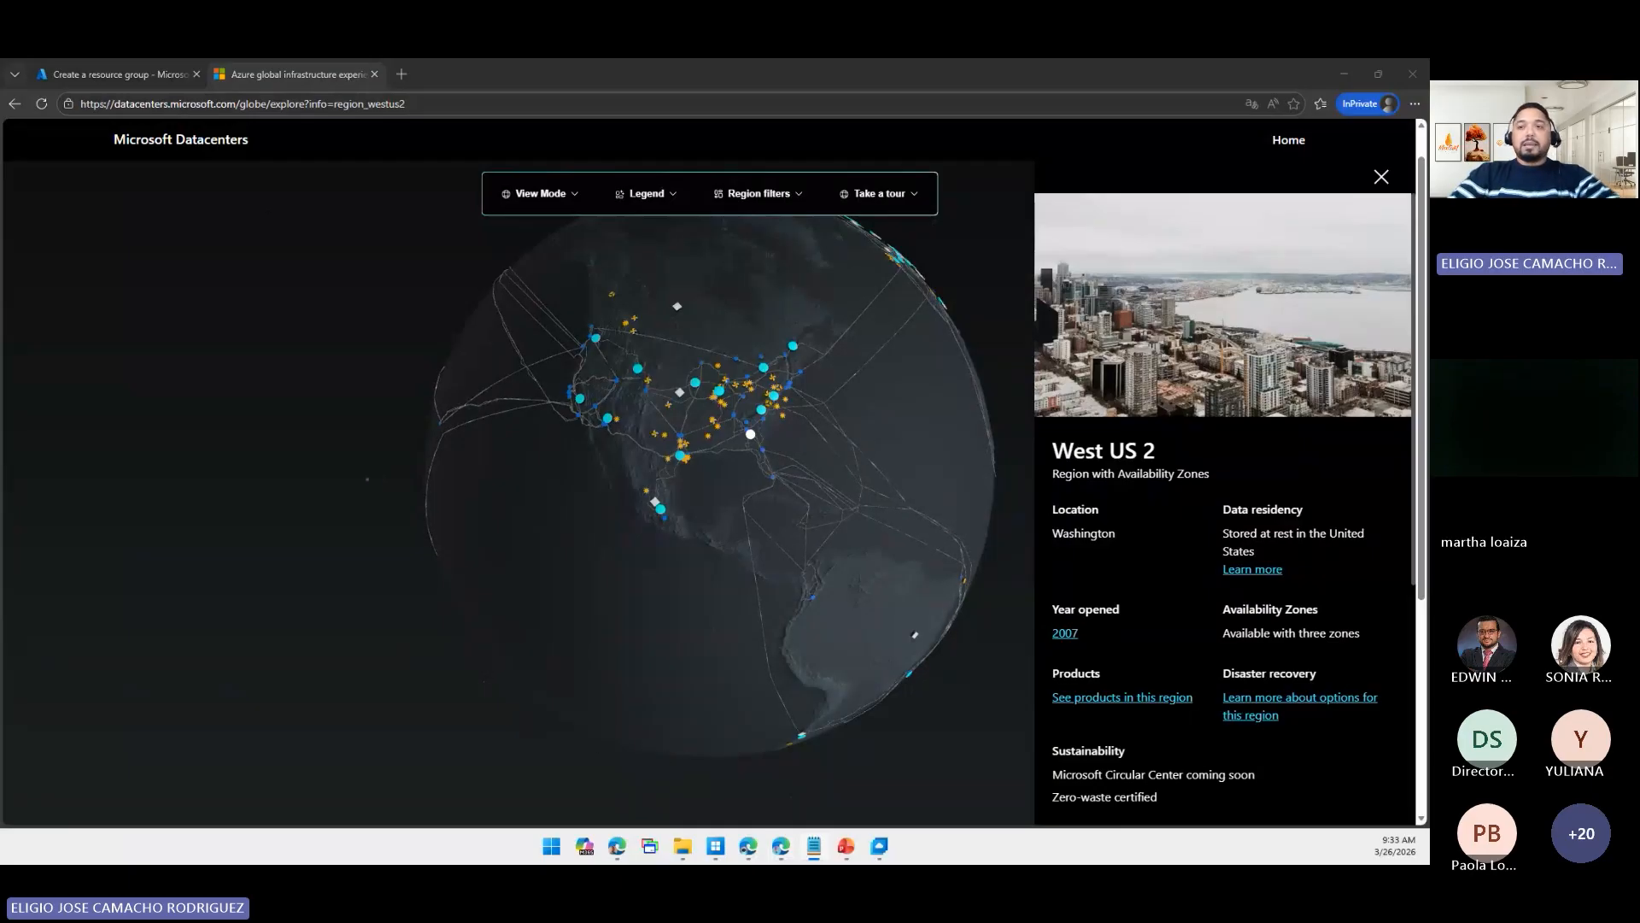
left_click(403, 75)
type("https://www.azurespeed.com/Azure/Latency")
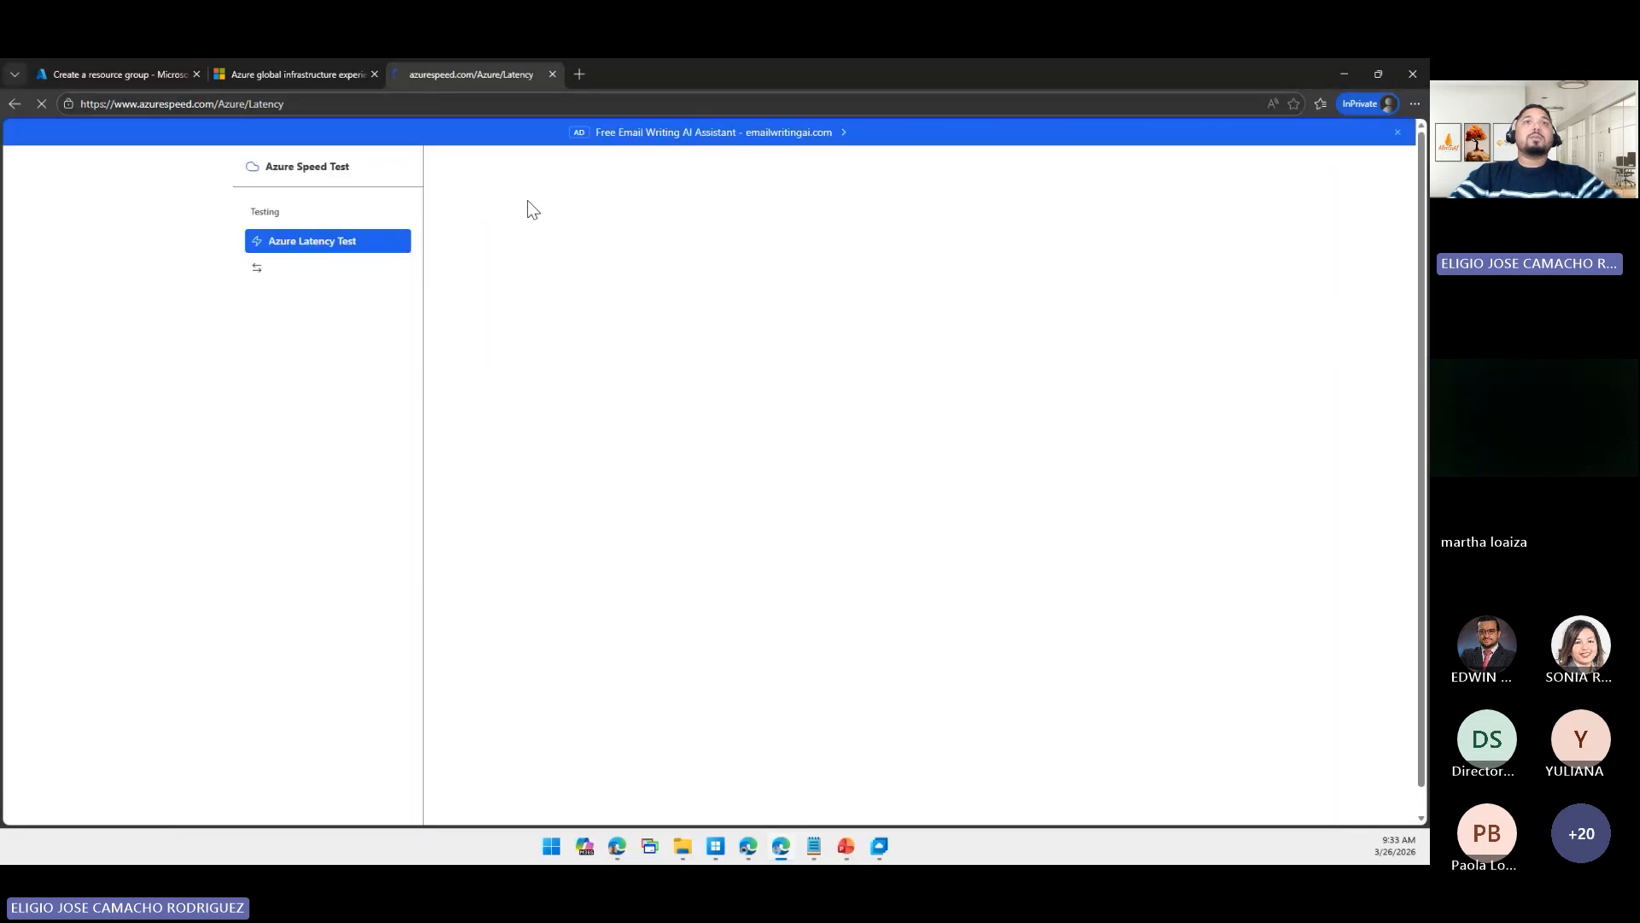
left_click(1261, 137)
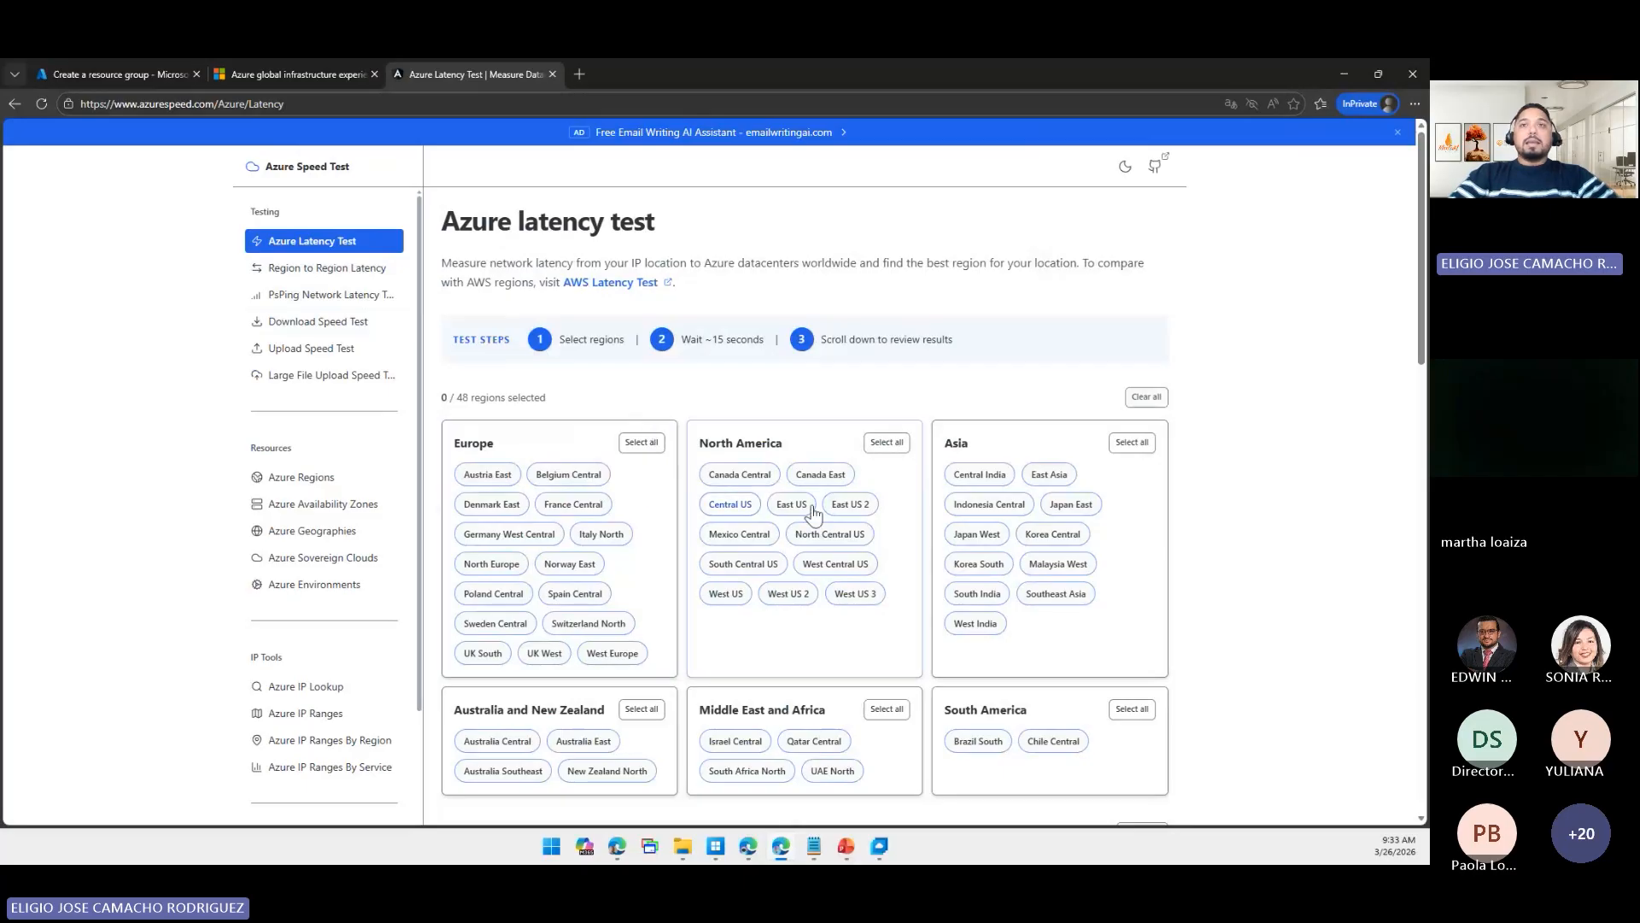
- Run the latency test for the East US 2 and West US 2 regions and review the results
left_click(859, 506)
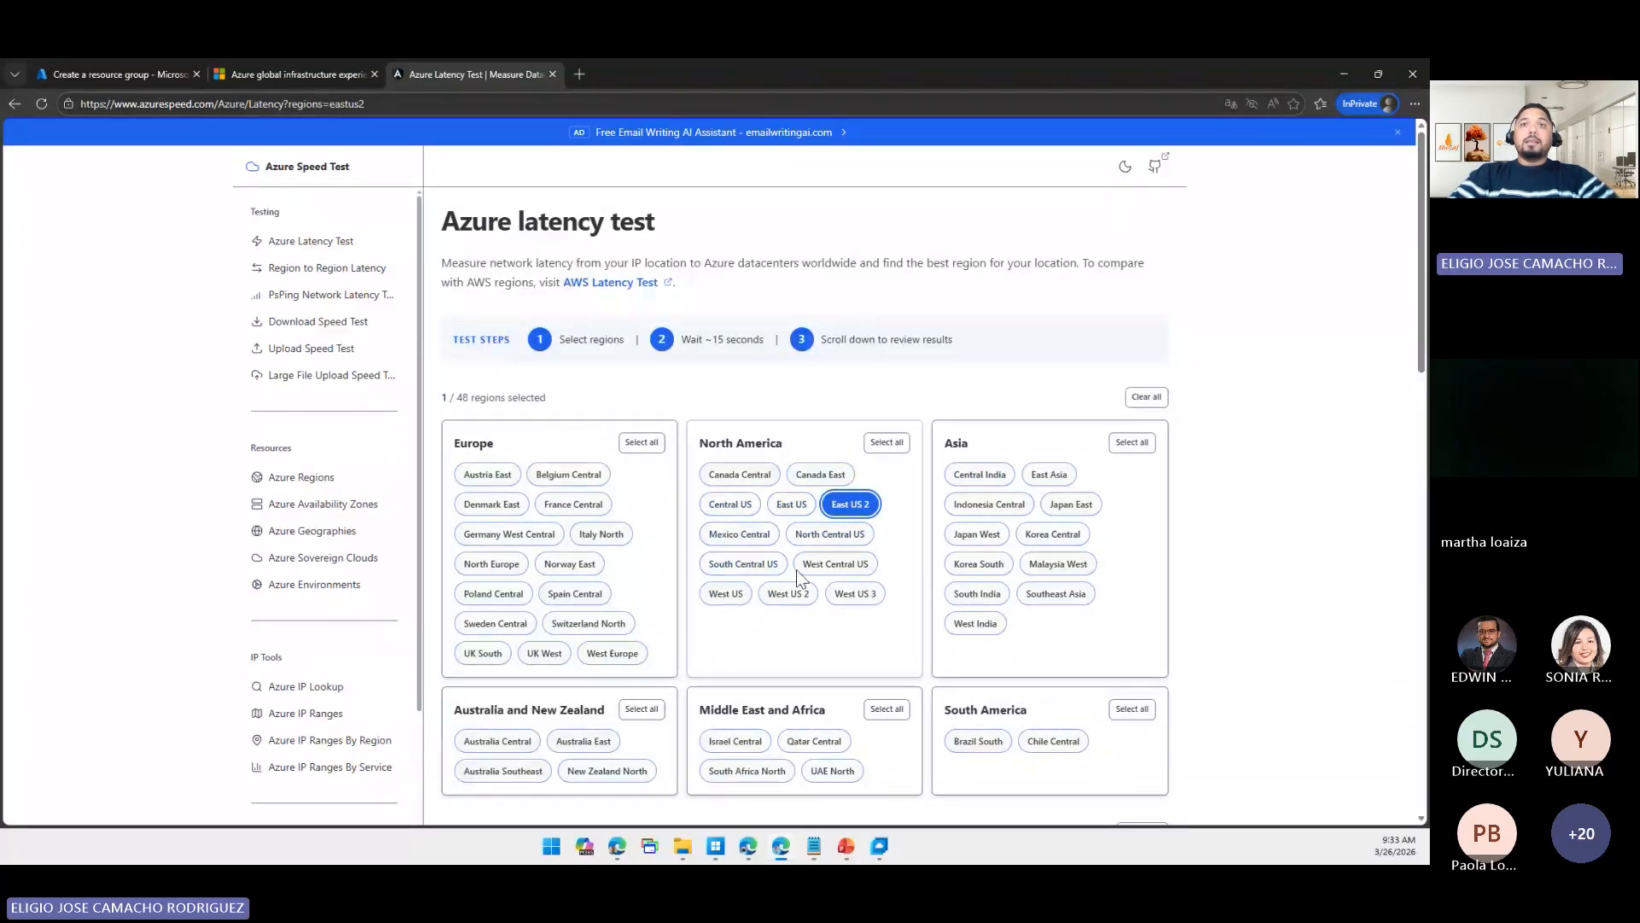
left_click(788, 594)
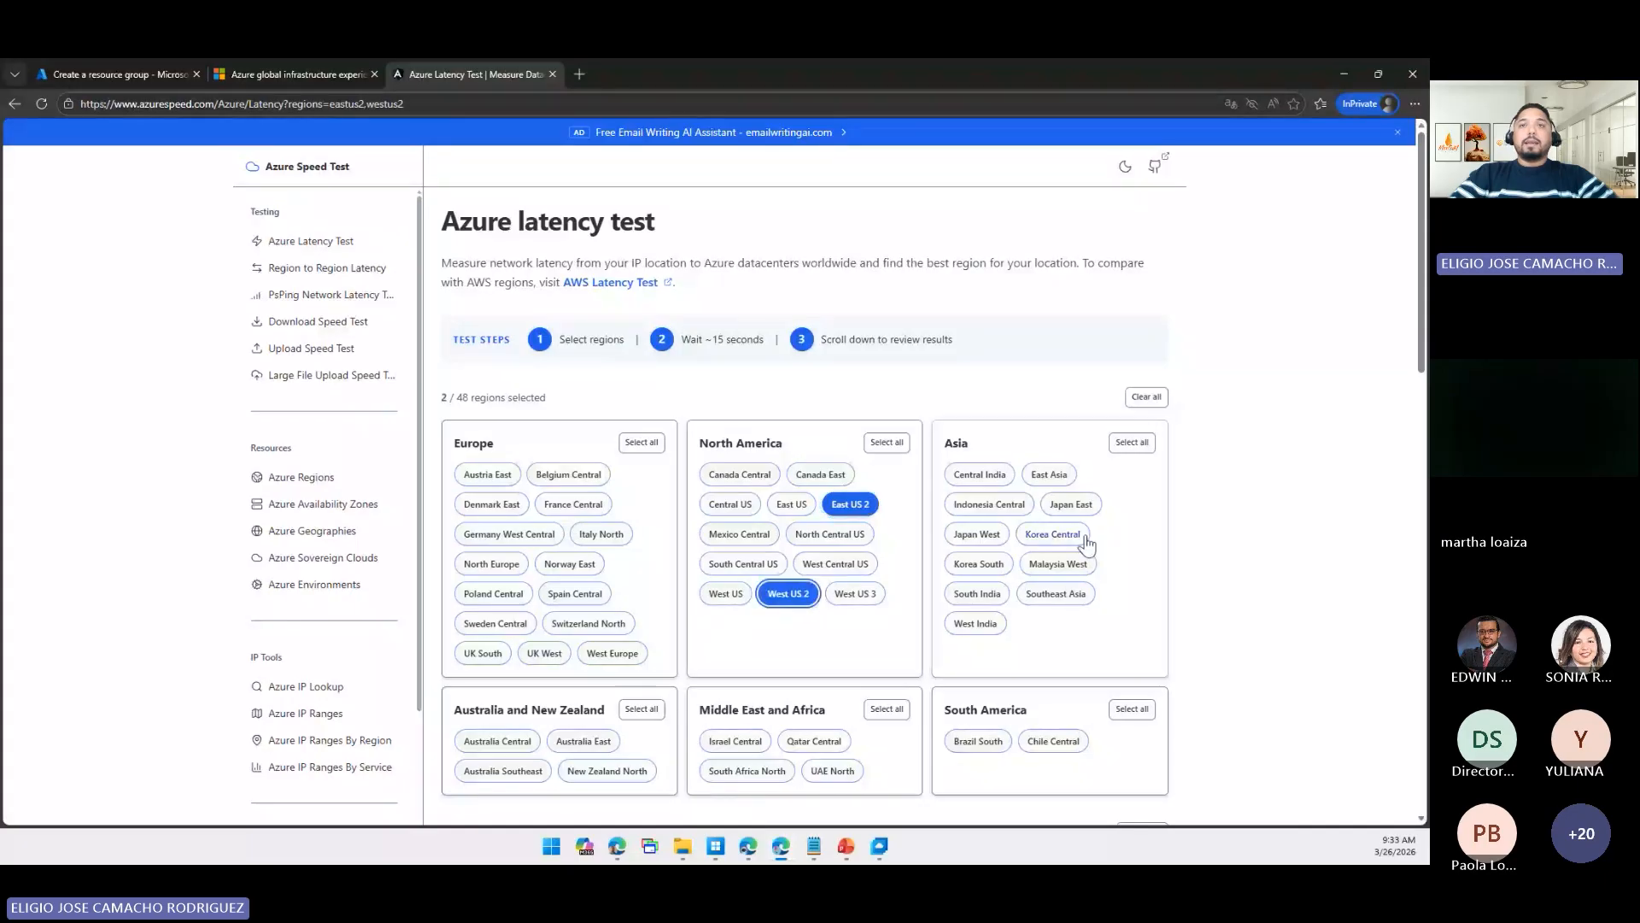
scroll(1162, 519, "down", 4)
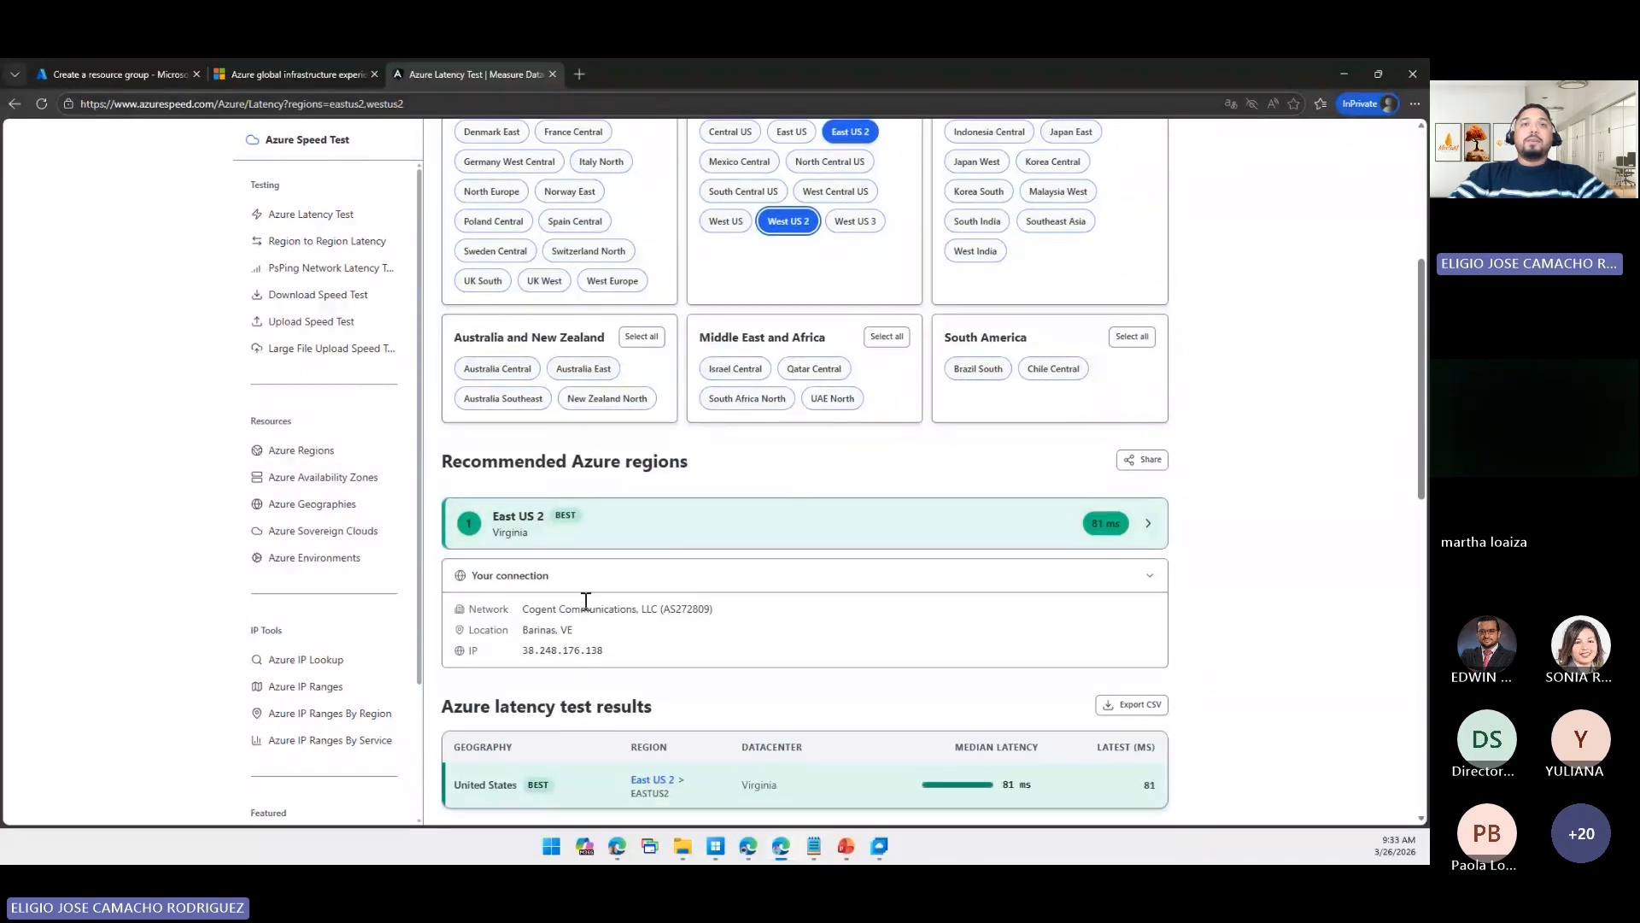
scroll(586, 602, "up", 2)
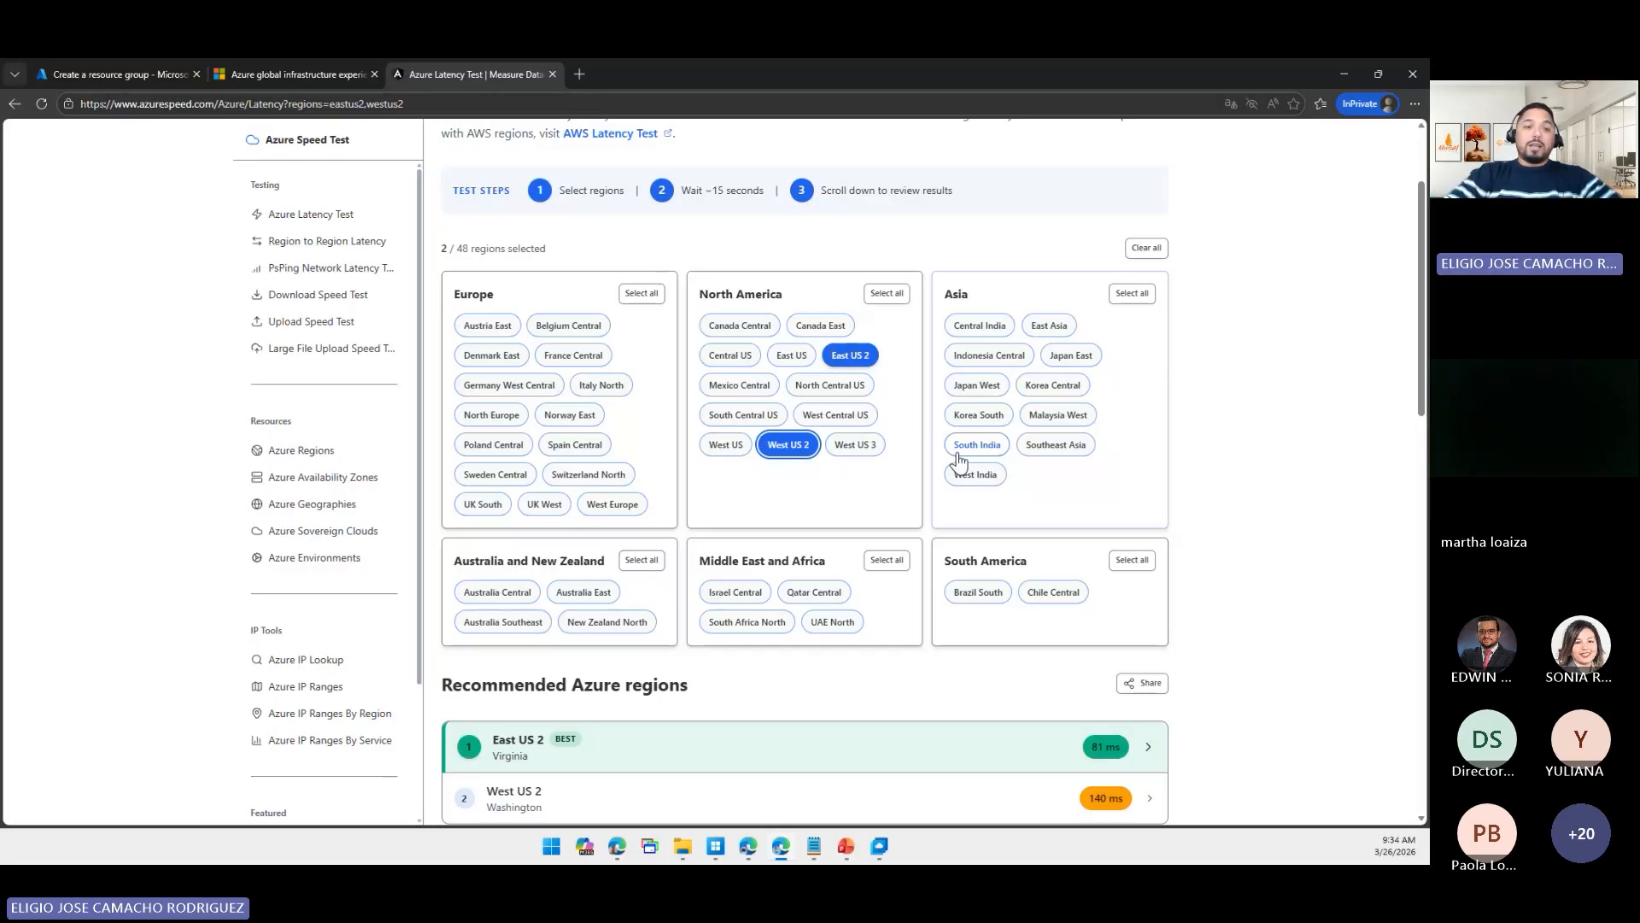
- Go back to the datacenter globe and look over the North American regions and their network connections
left_click(334, 74)
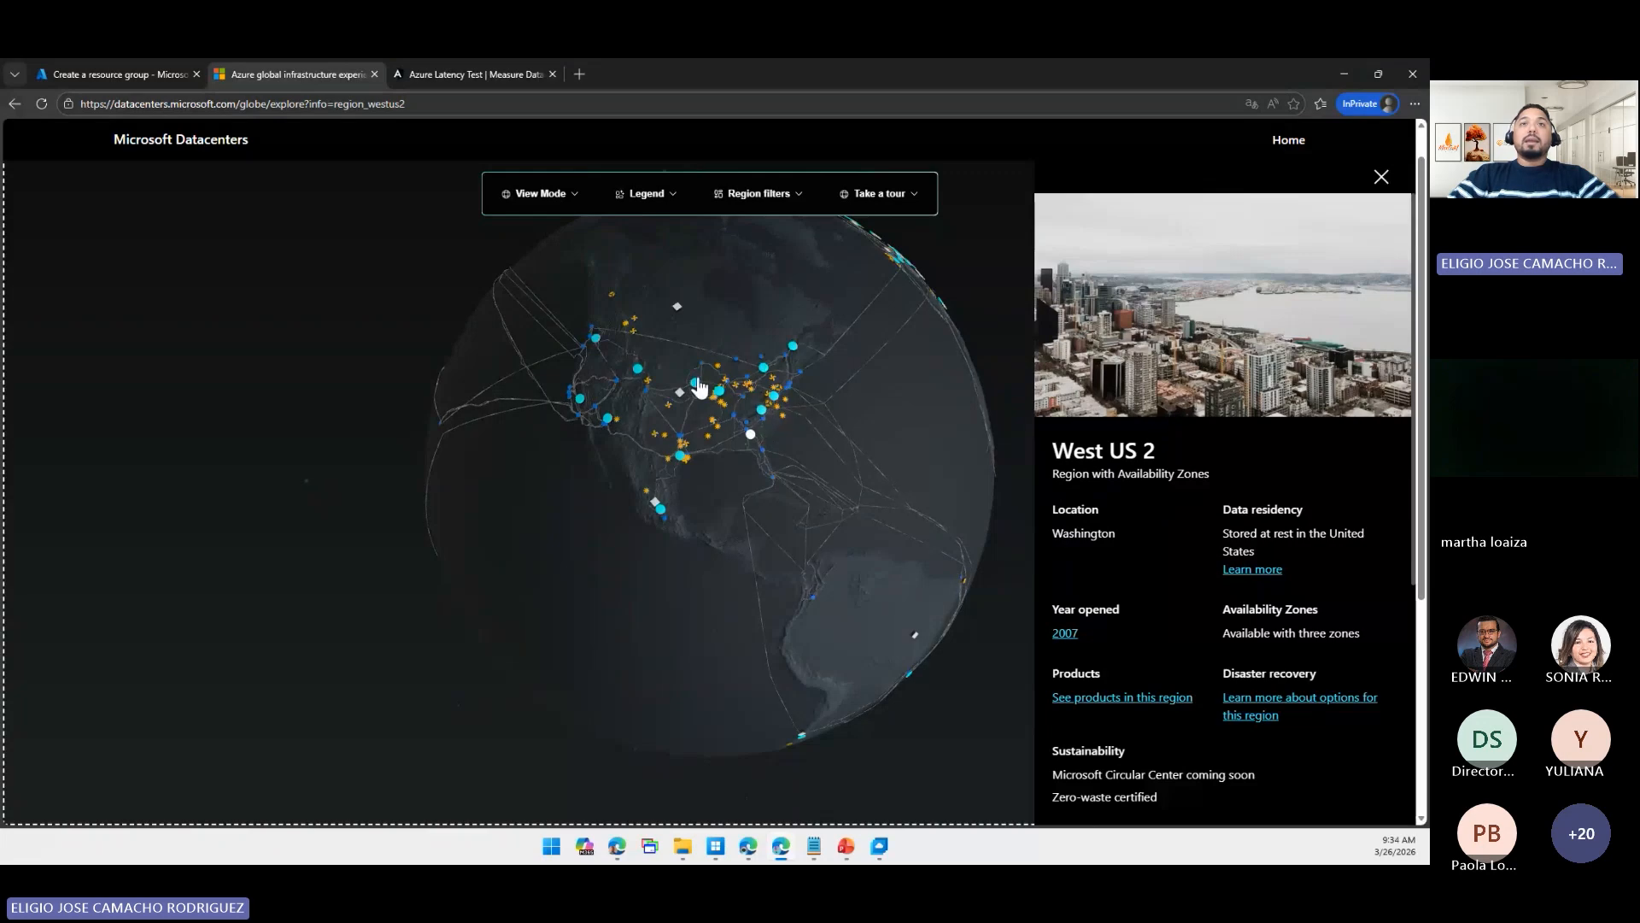
left_click_drag(651, 374, 662, 398)
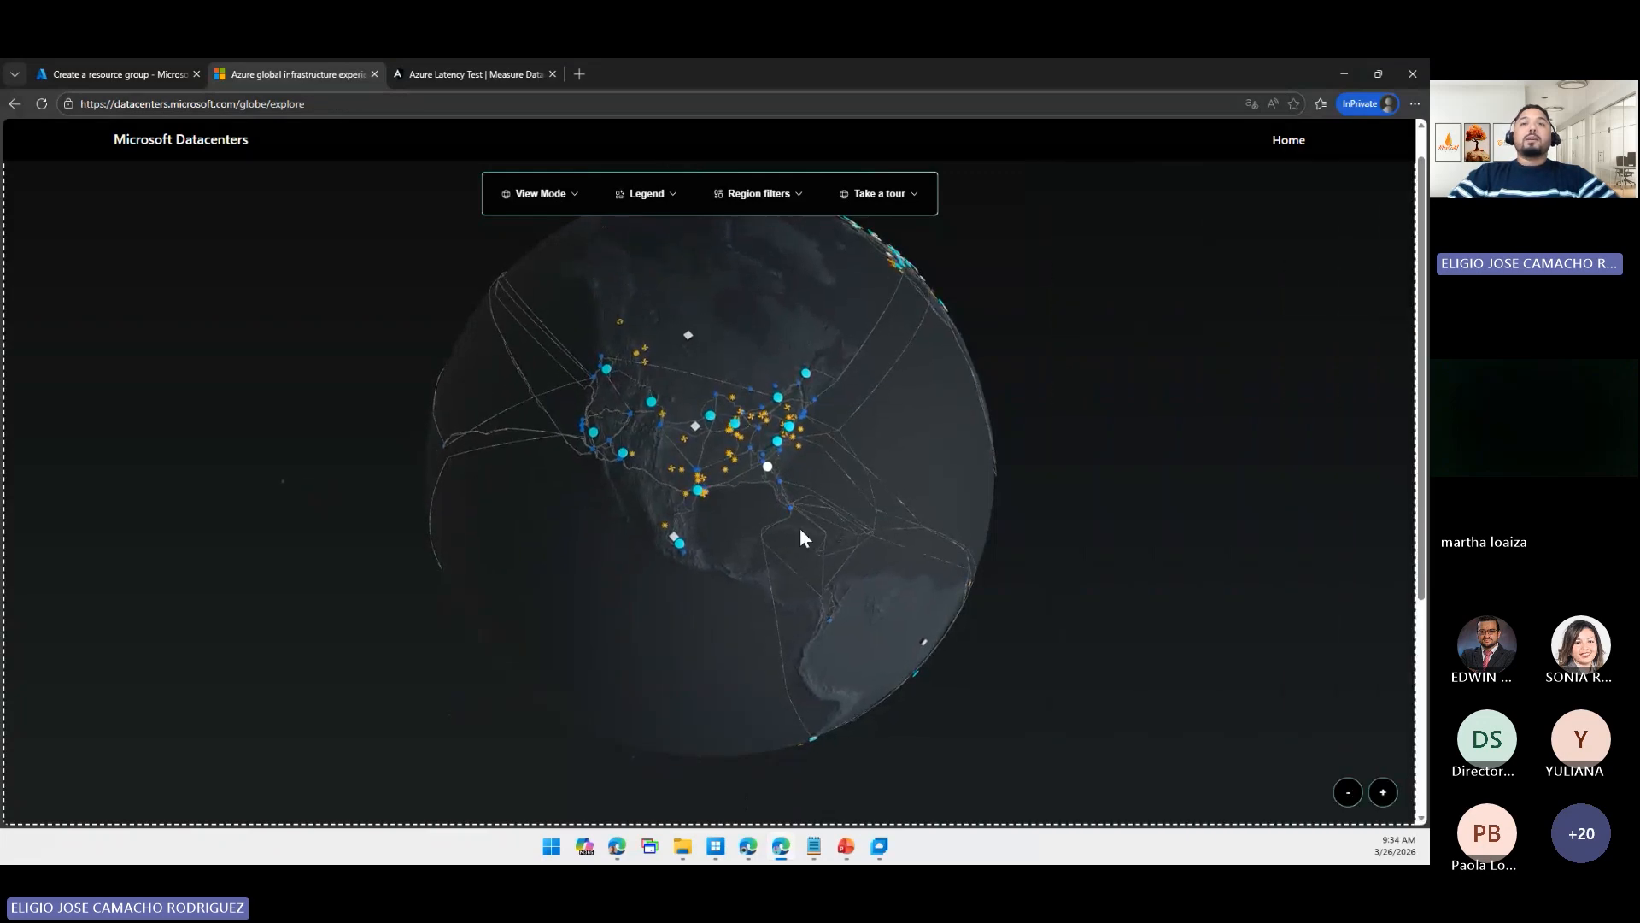
left_click_drag(764, 566, 582, 485)
left_click_drag(795, 523, 836, 441)
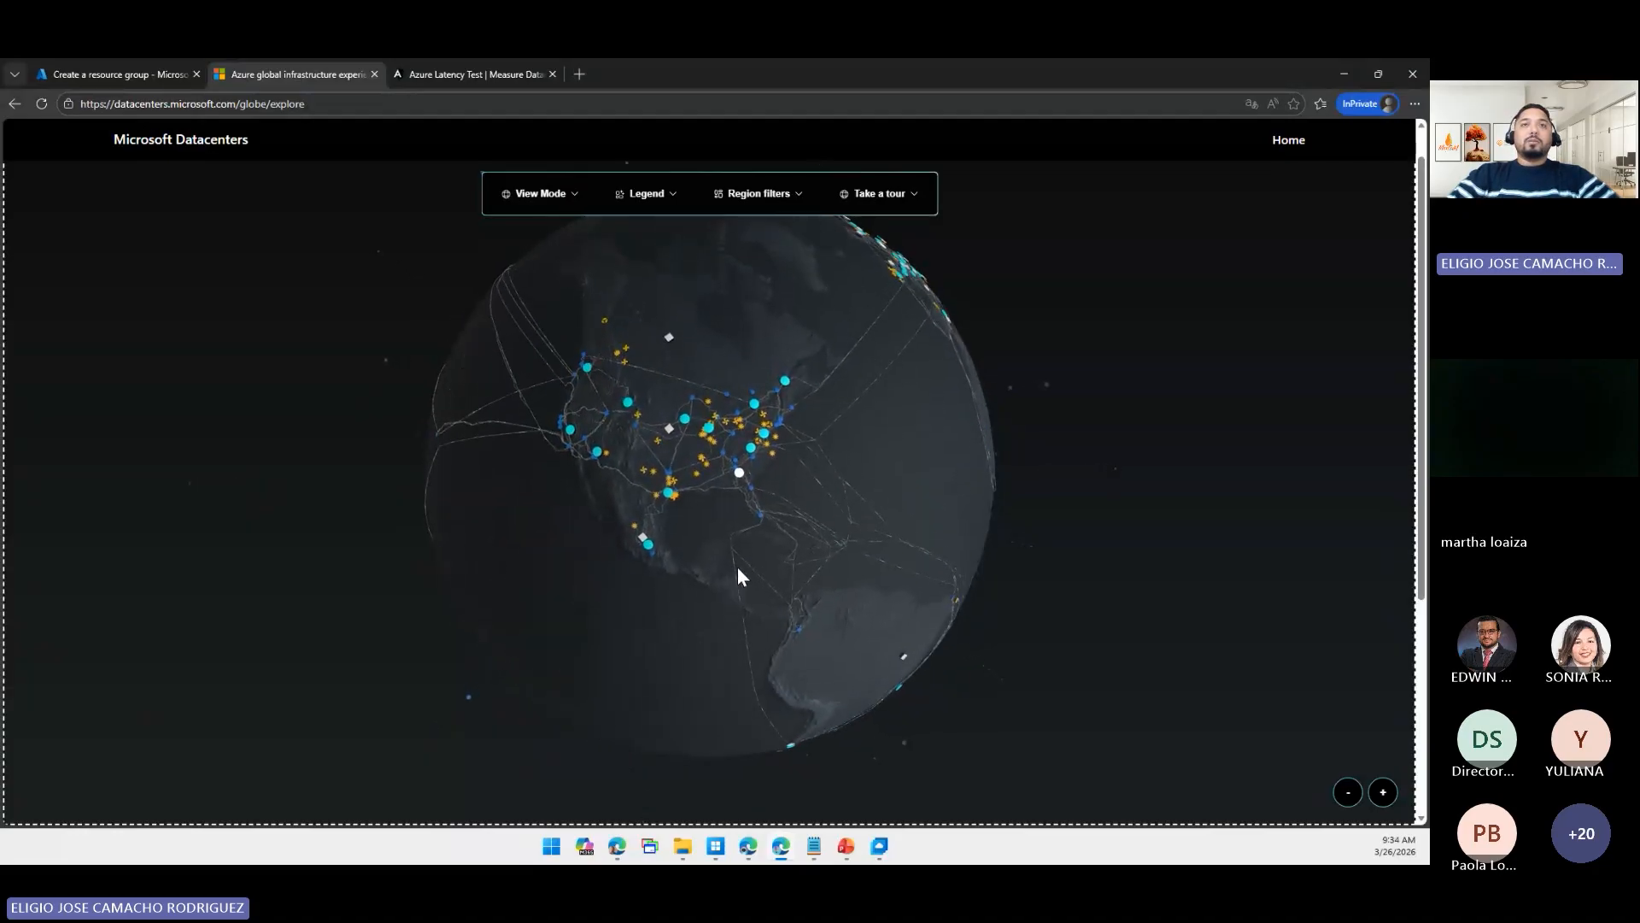
- Return to the resource group creation form and add the tag CAPACITACION with the value PRUEBA
left_click(171, 74)
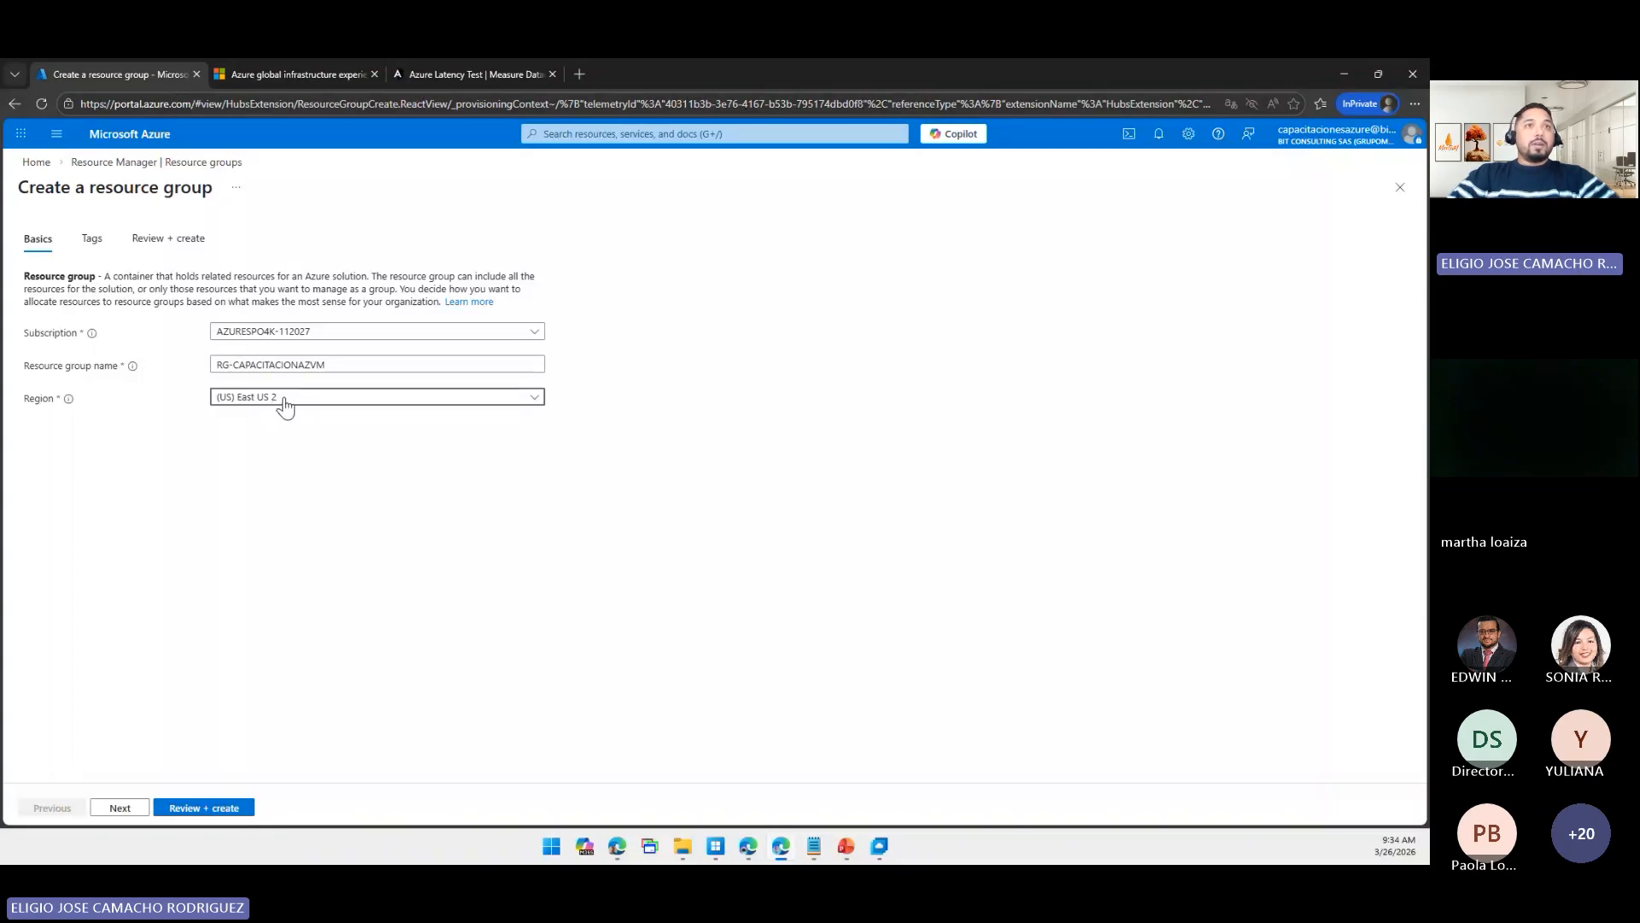
left_click(120, 807)
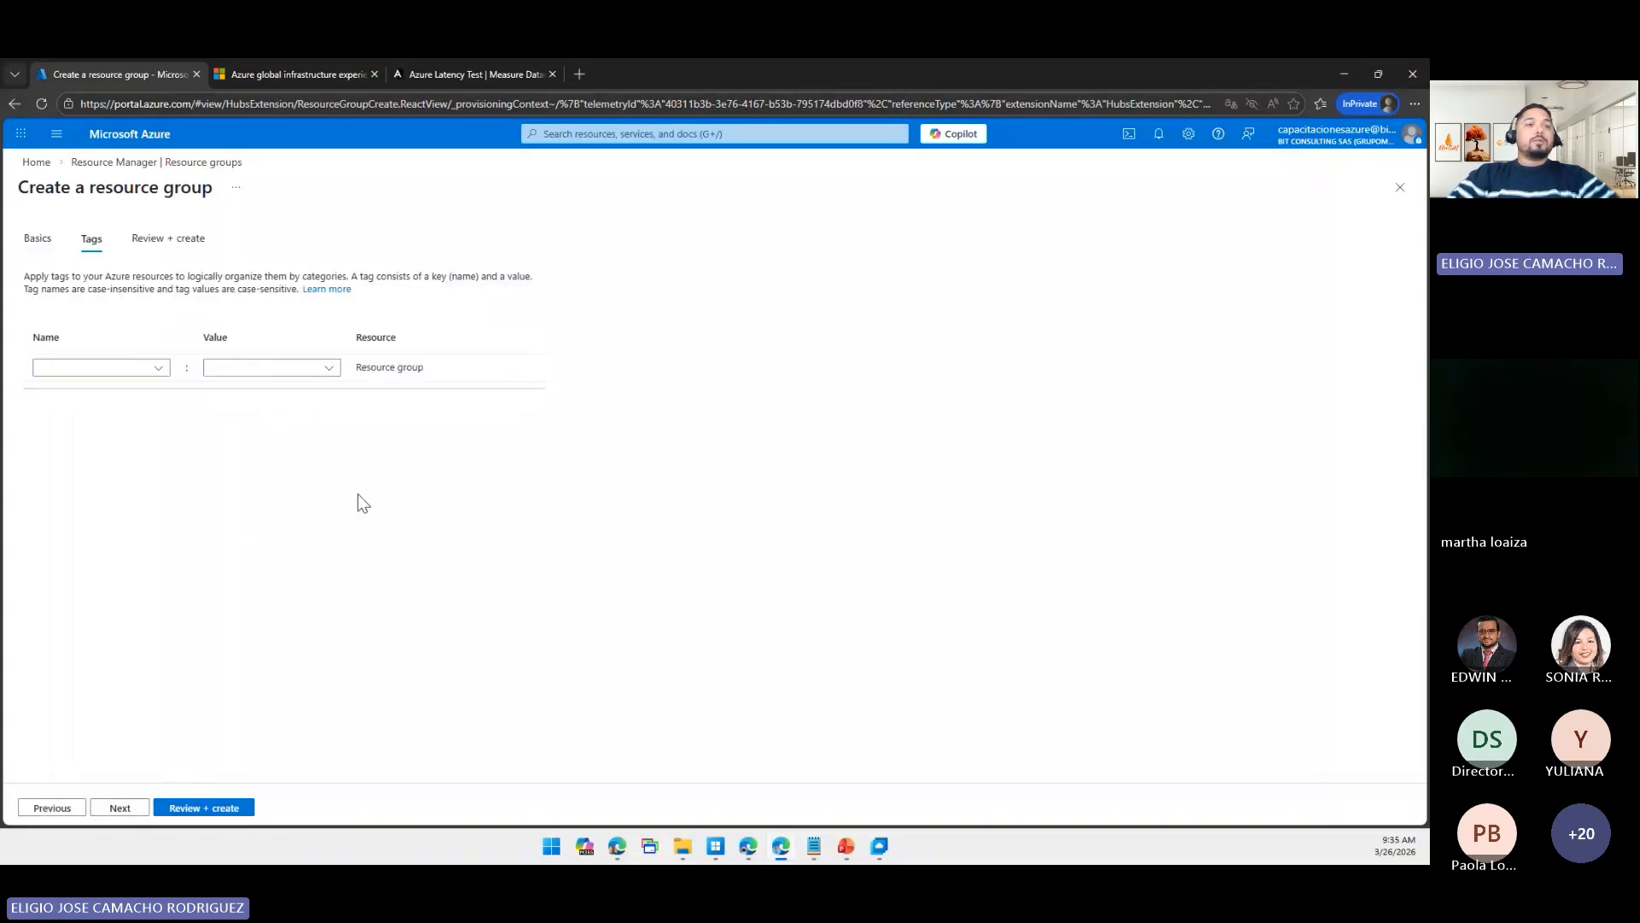
left_click(91, 370)
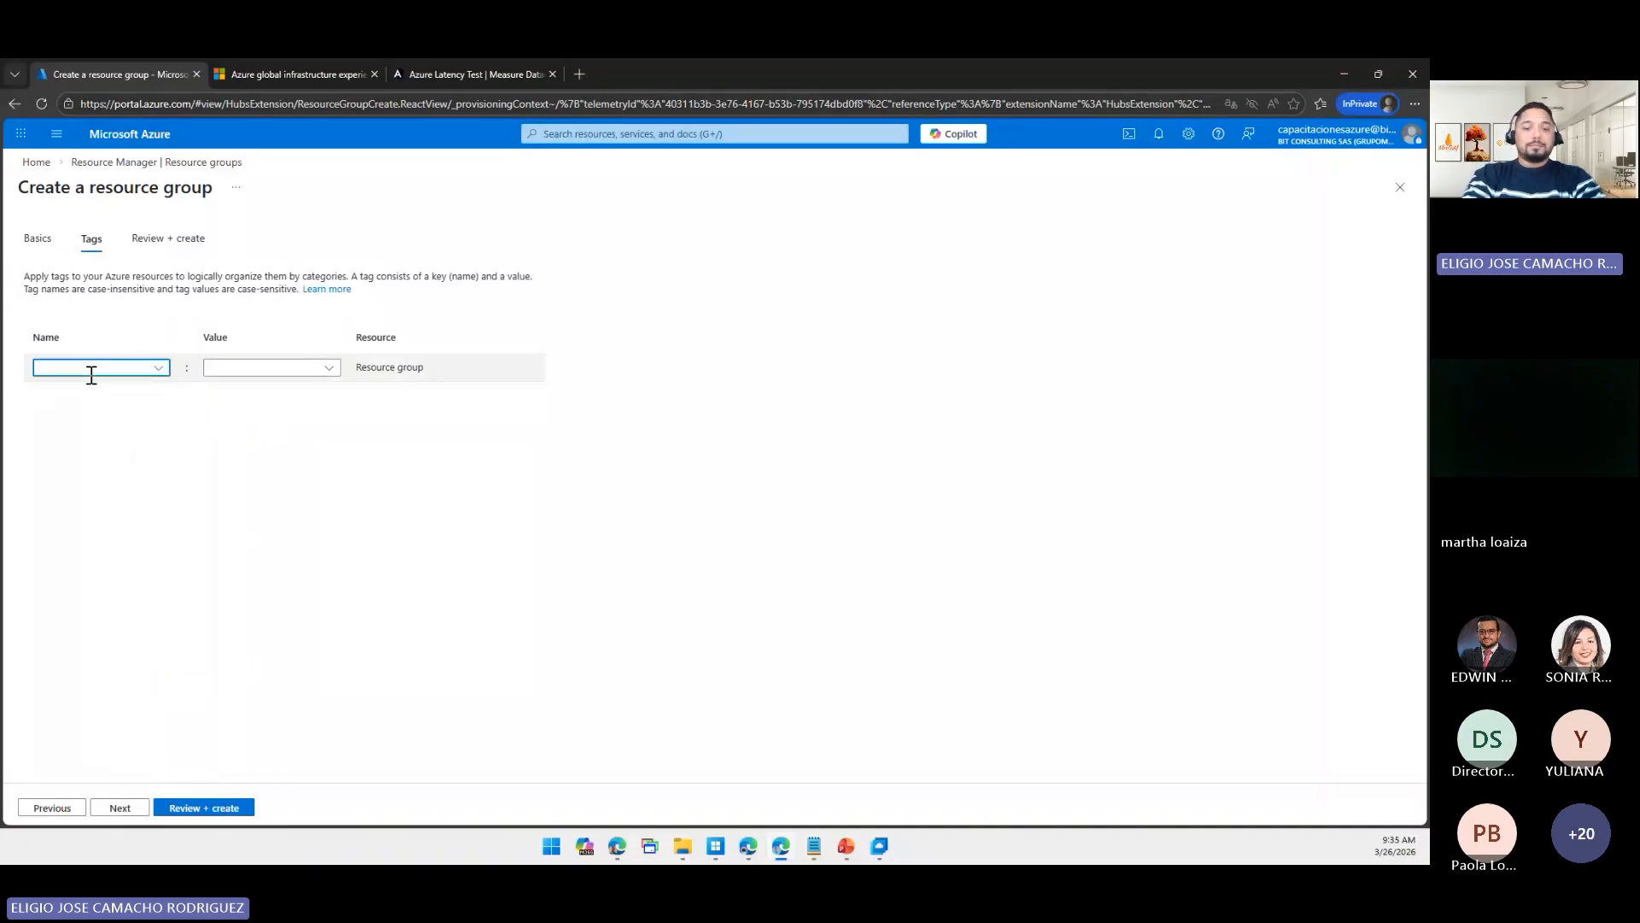
type("CAPA")
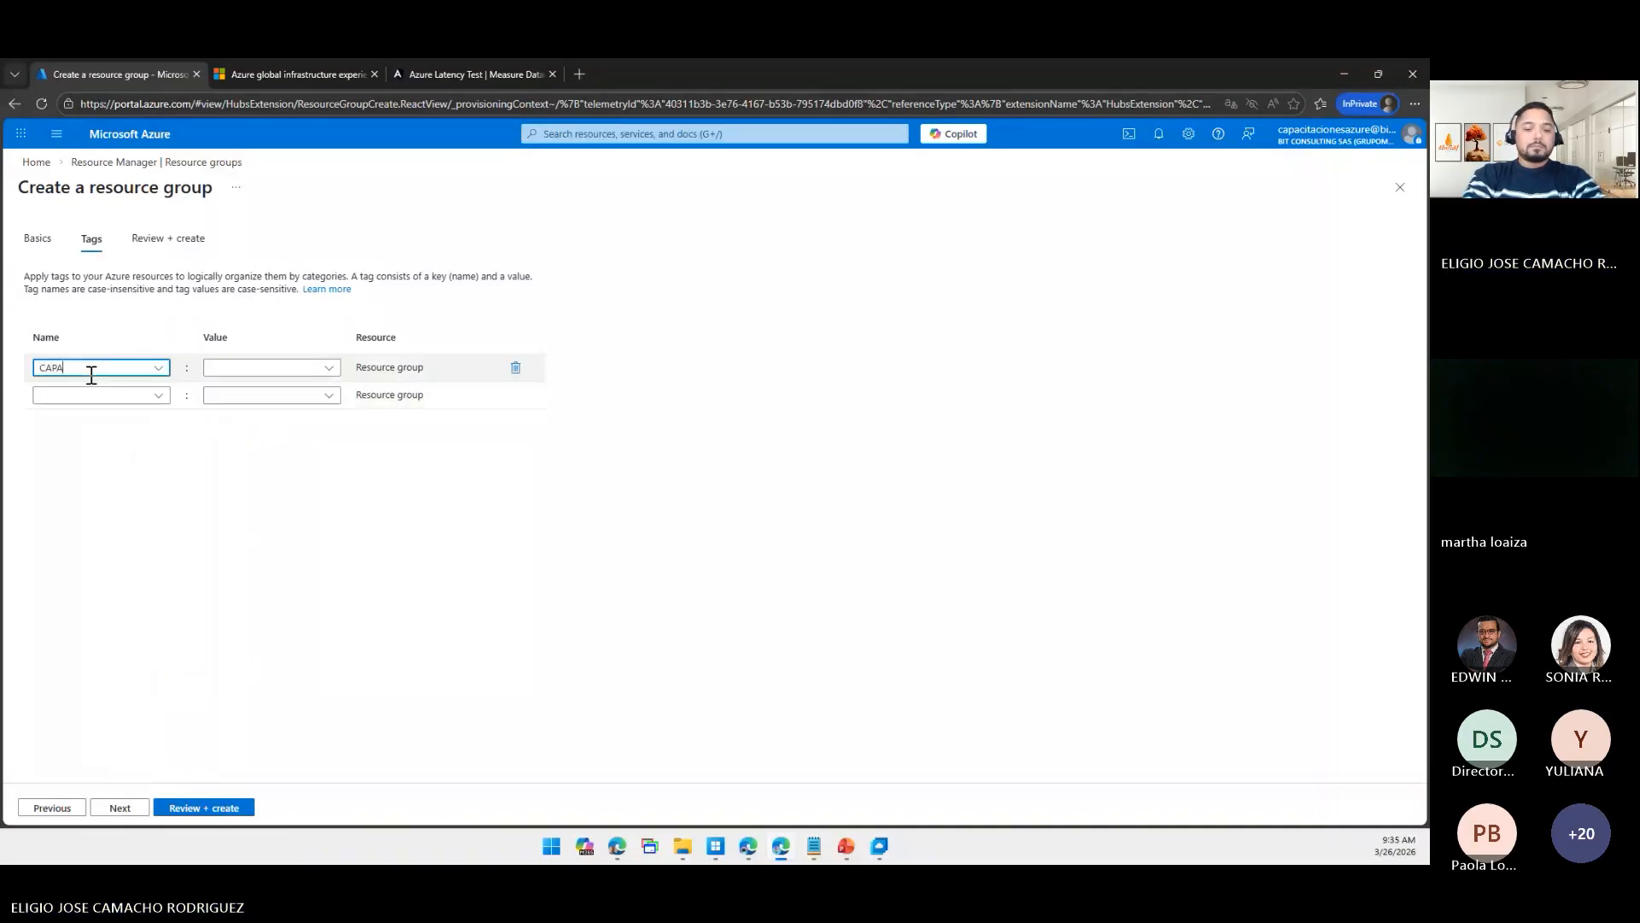
type("CITACION")
key("Tab")
key("Tab")
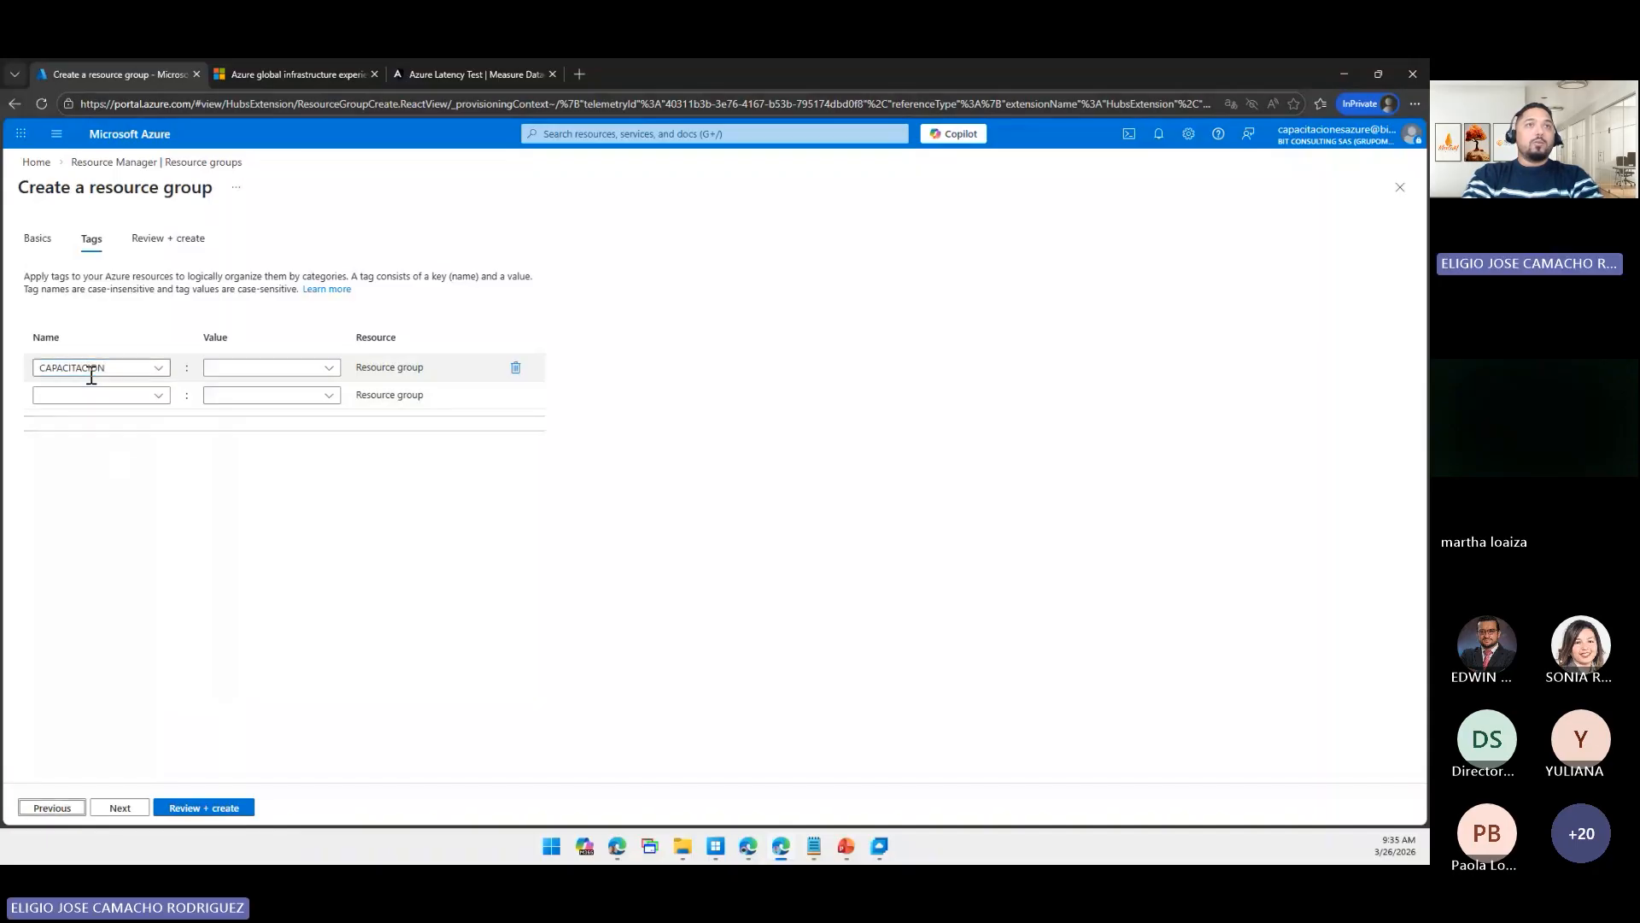
left_click(267, 366)
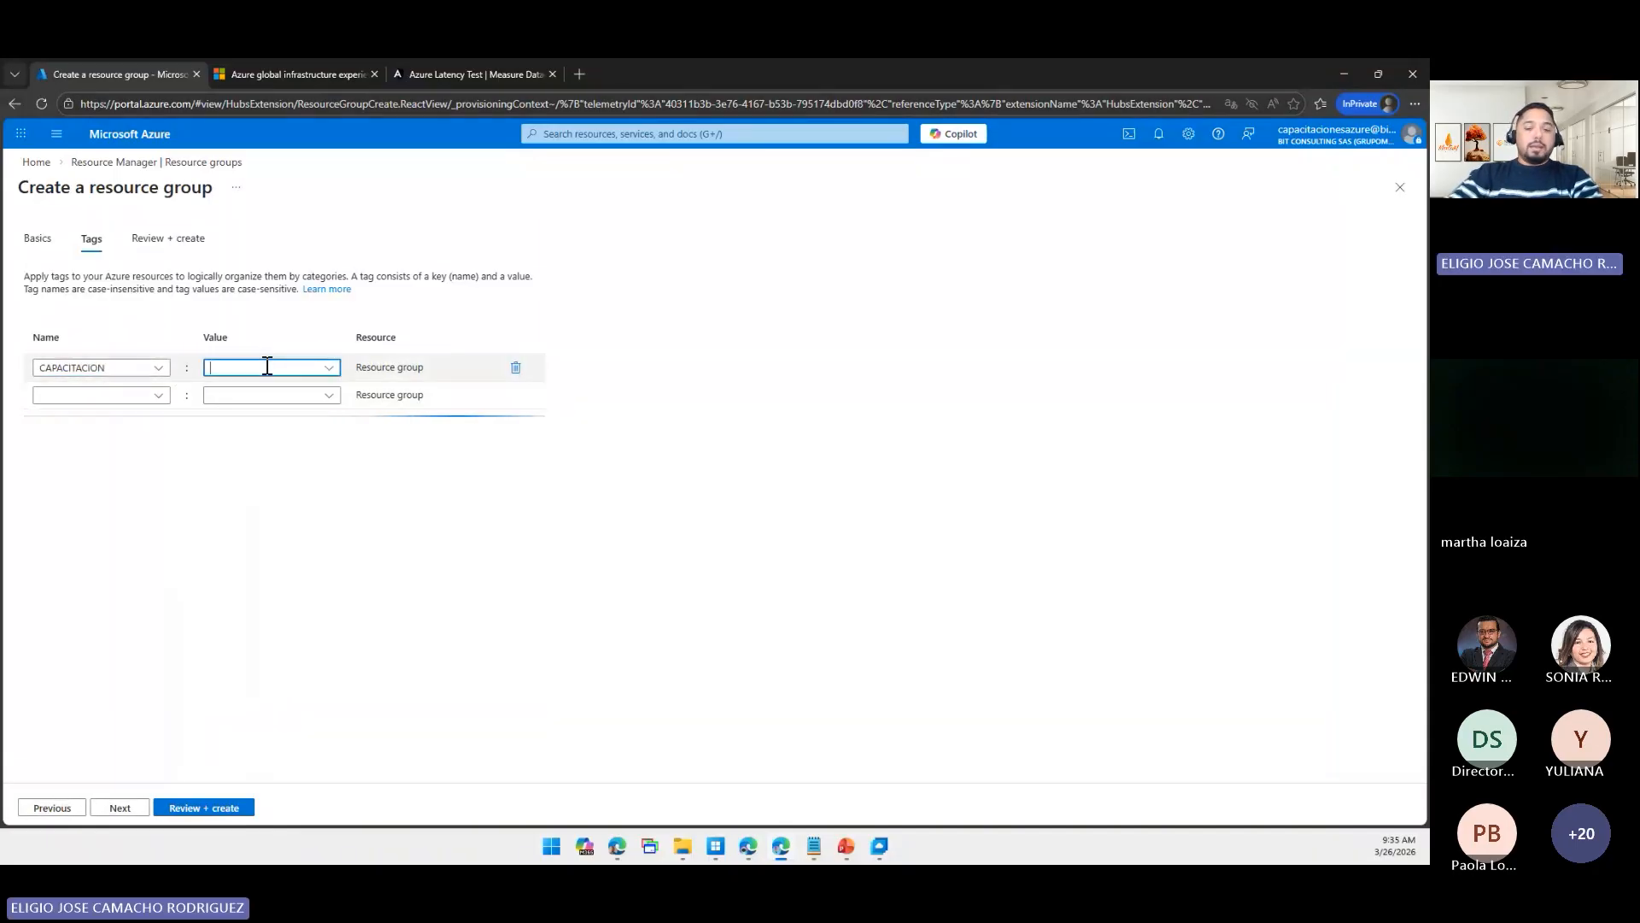
type("PRUEBA")
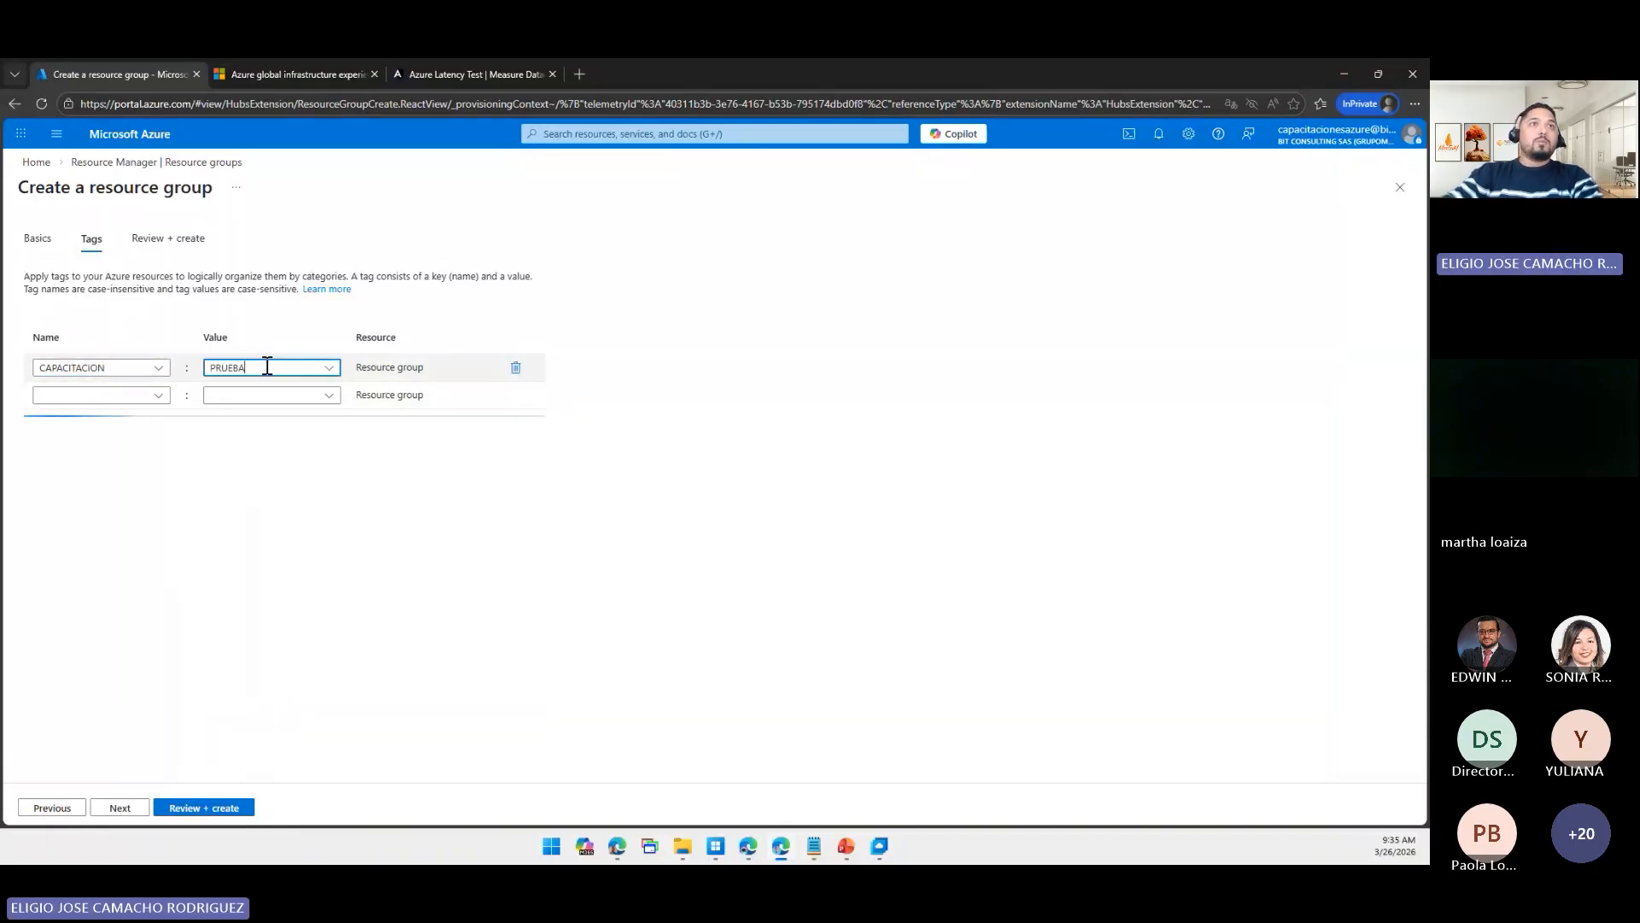
- Finish the review and create the RG-CAPACITACIONAZVM resource group
left_click(55, 809)
left_click(120, 807)
left_click(179, 807)
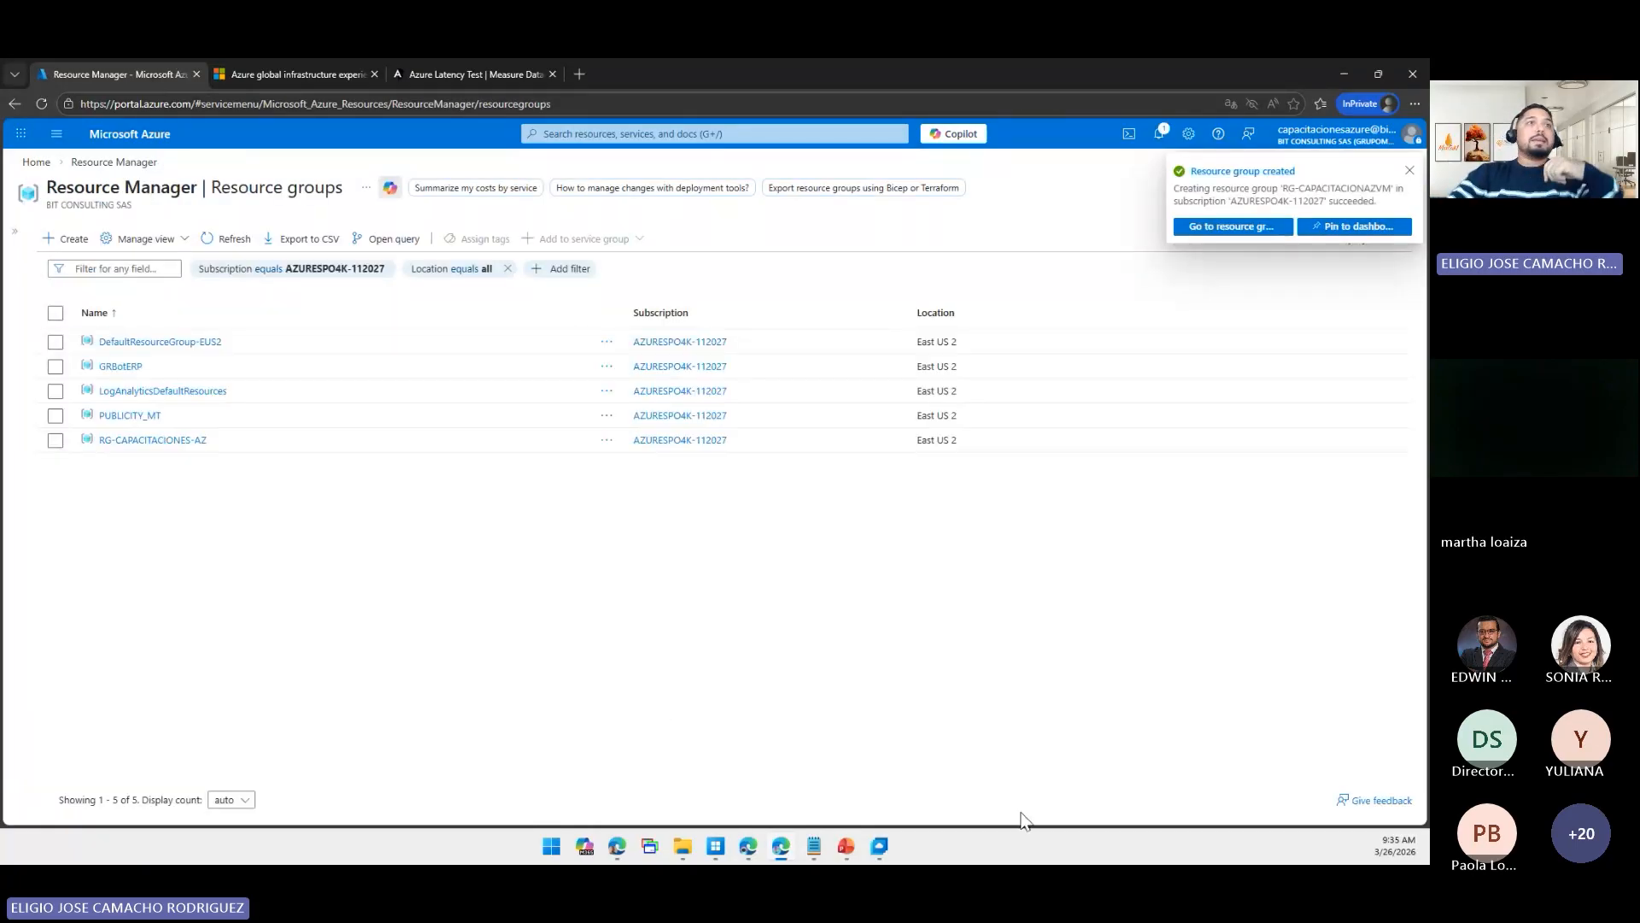
- Refresh the resource groups list, check the overview of RG-CAPACITACIONES-AZ and return to the portal home page
left_click(227, 239)
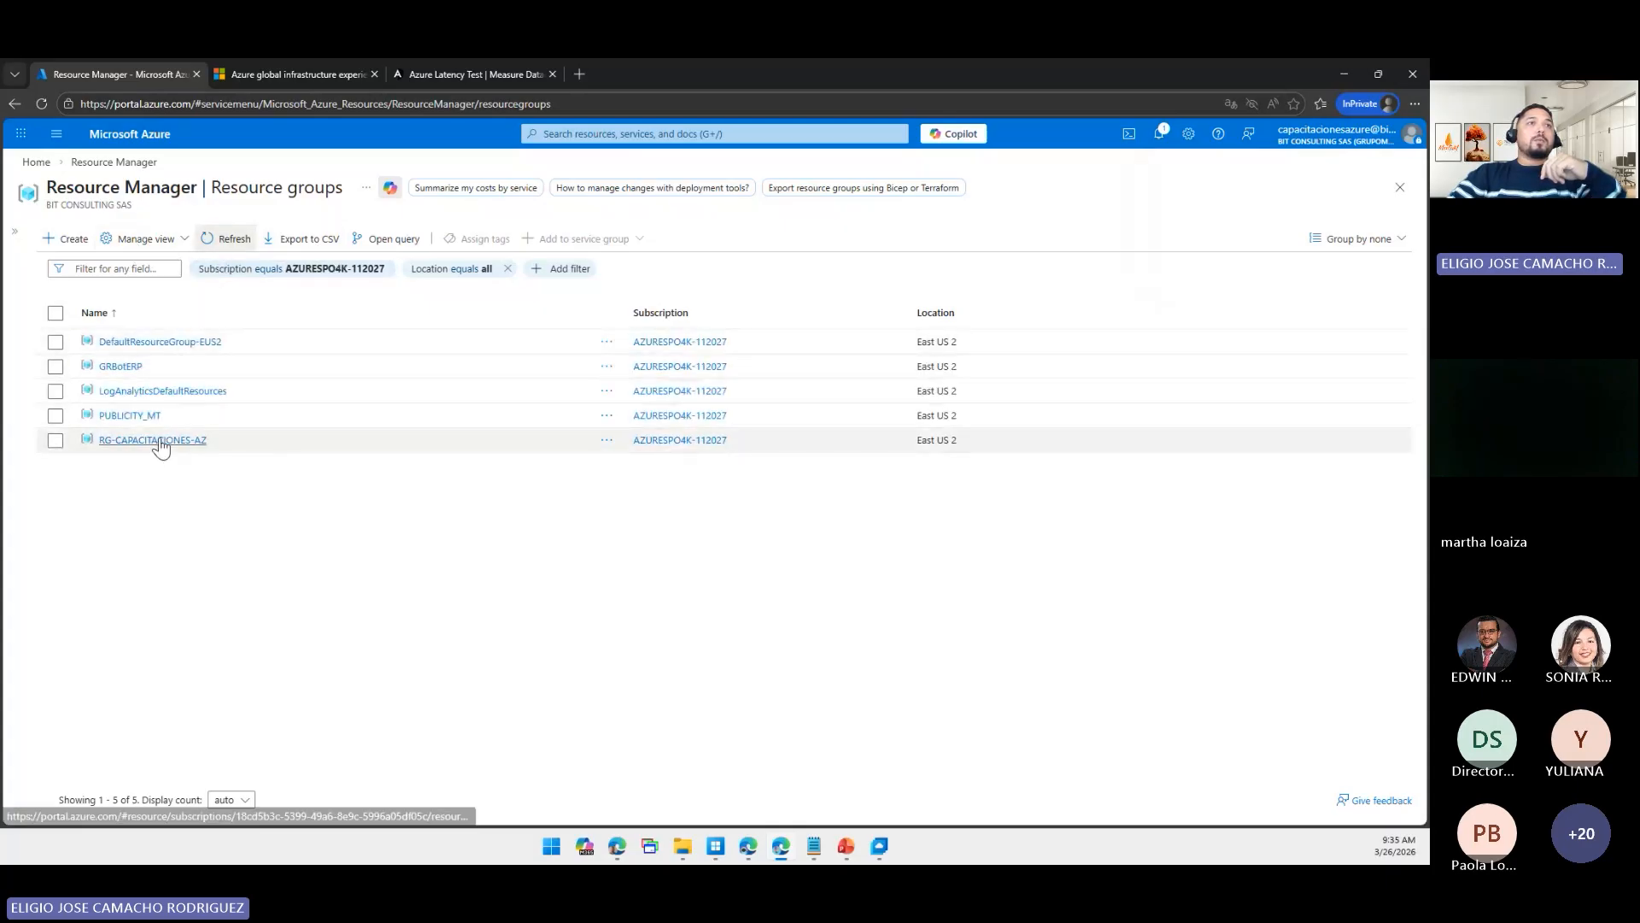
left_click(158, 440)
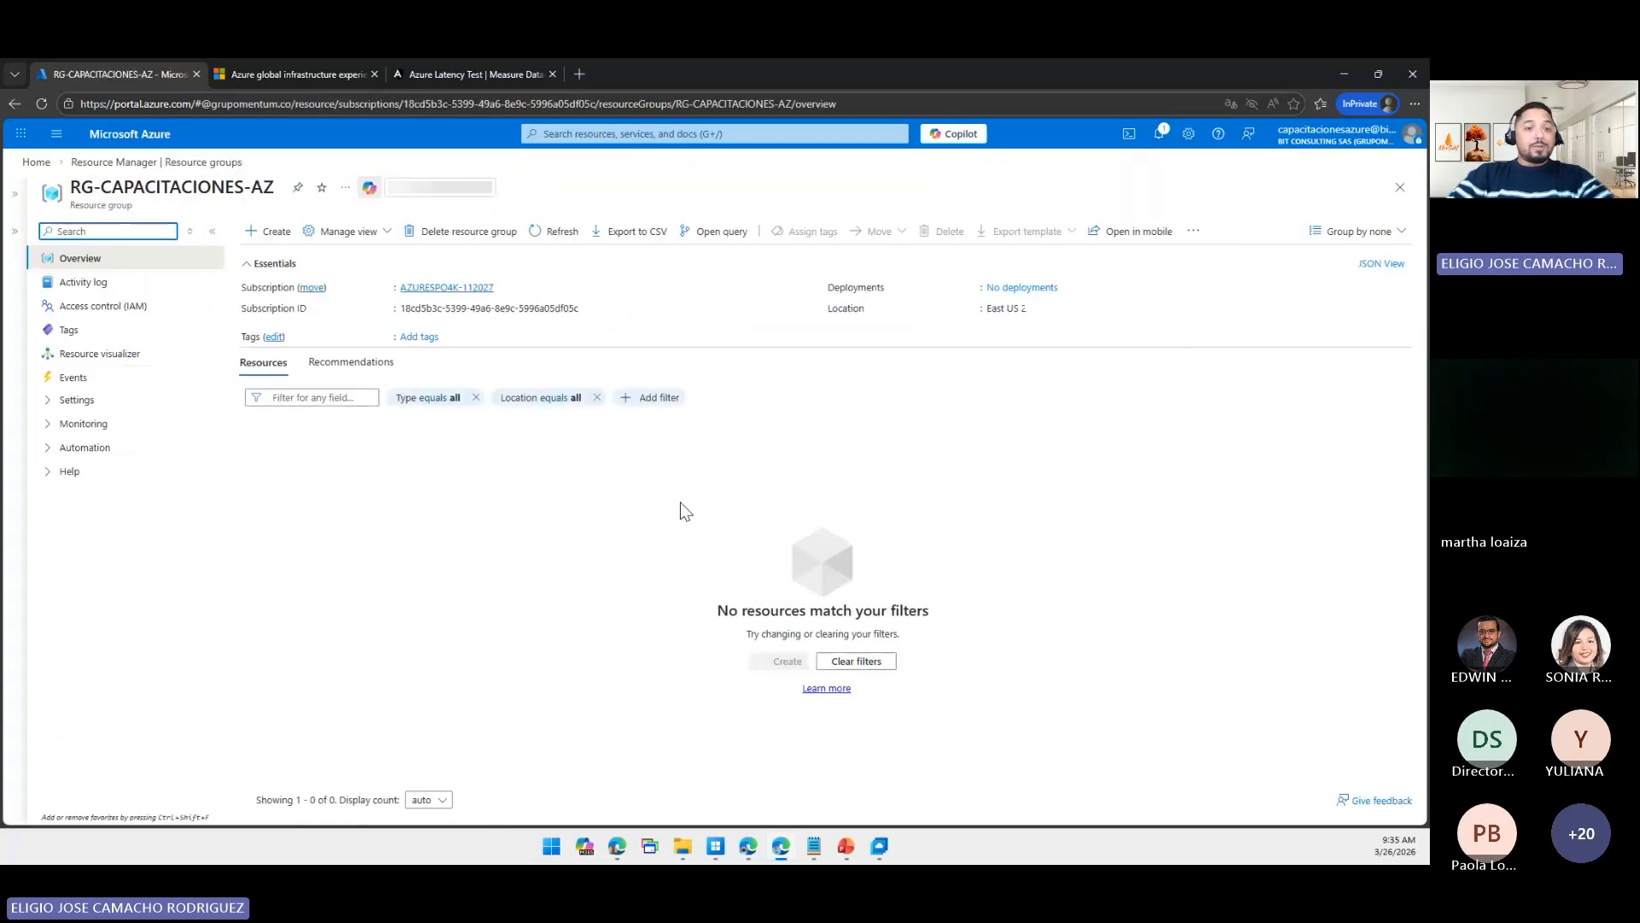
left_click(36, 162)
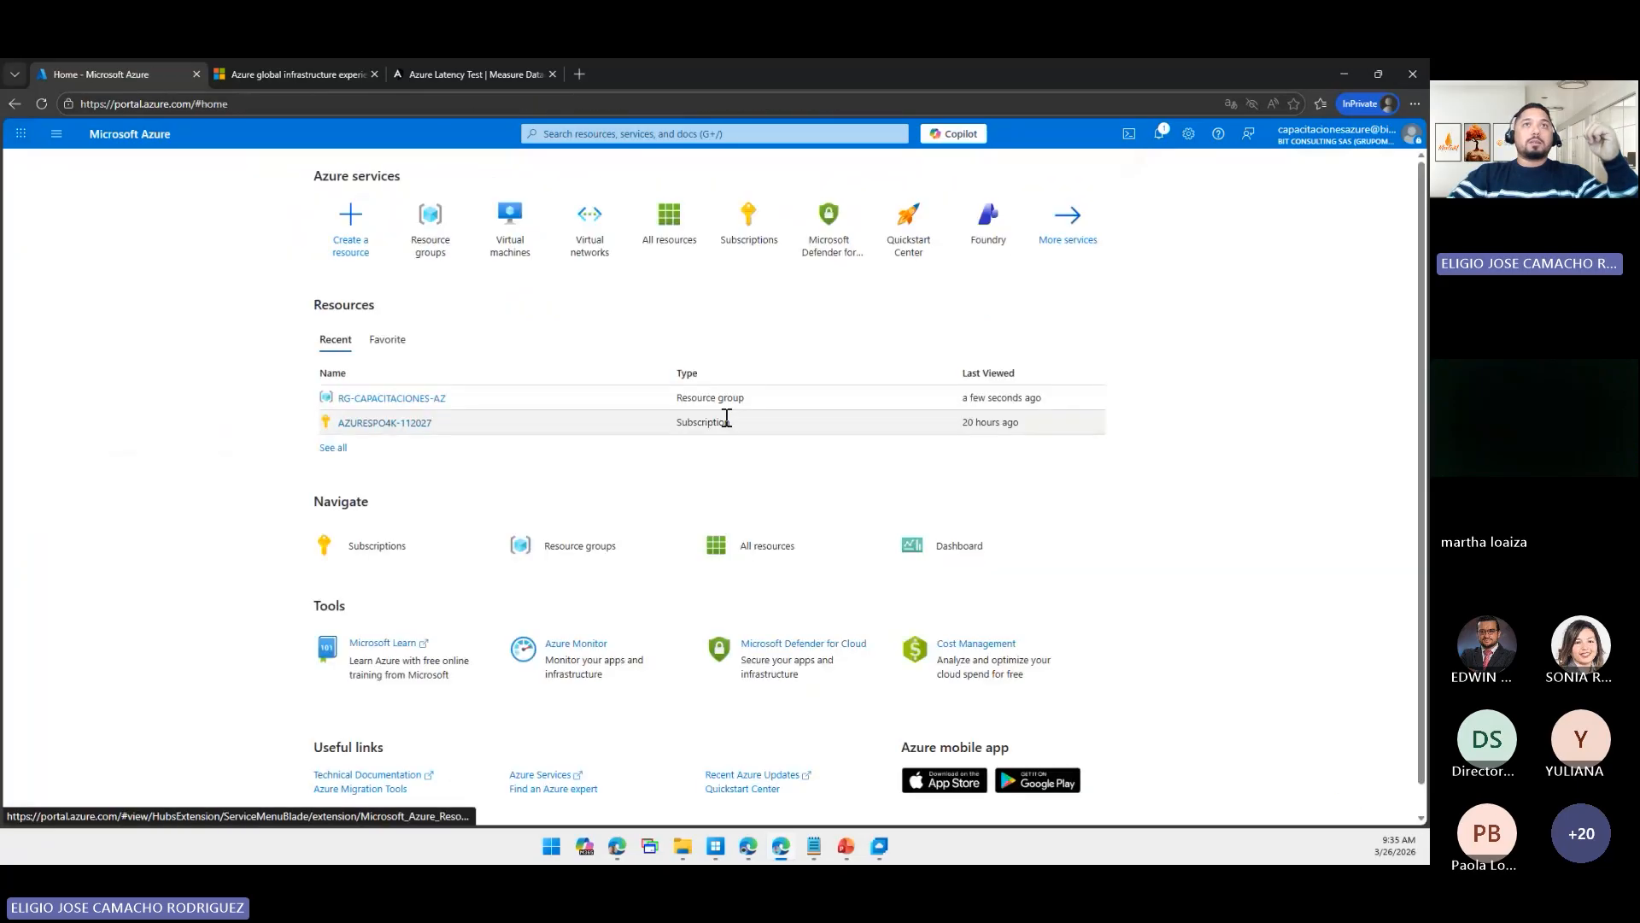
- Open the virtual machines service and start creating a single virtual machine
left_click(505, 224)
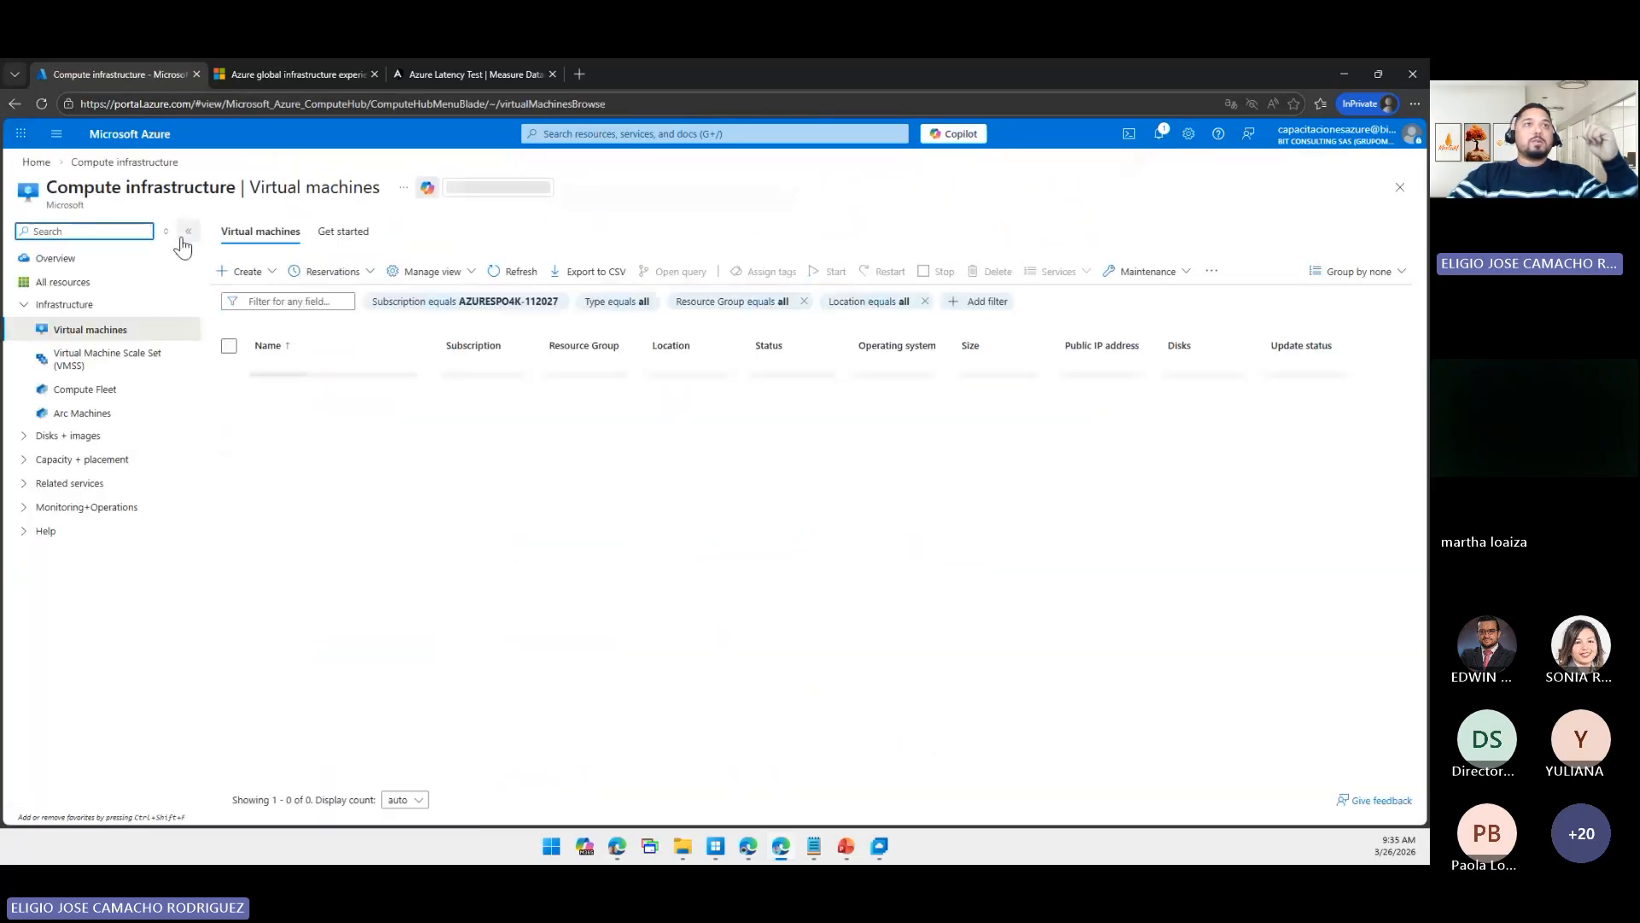
left_click(57, 137)
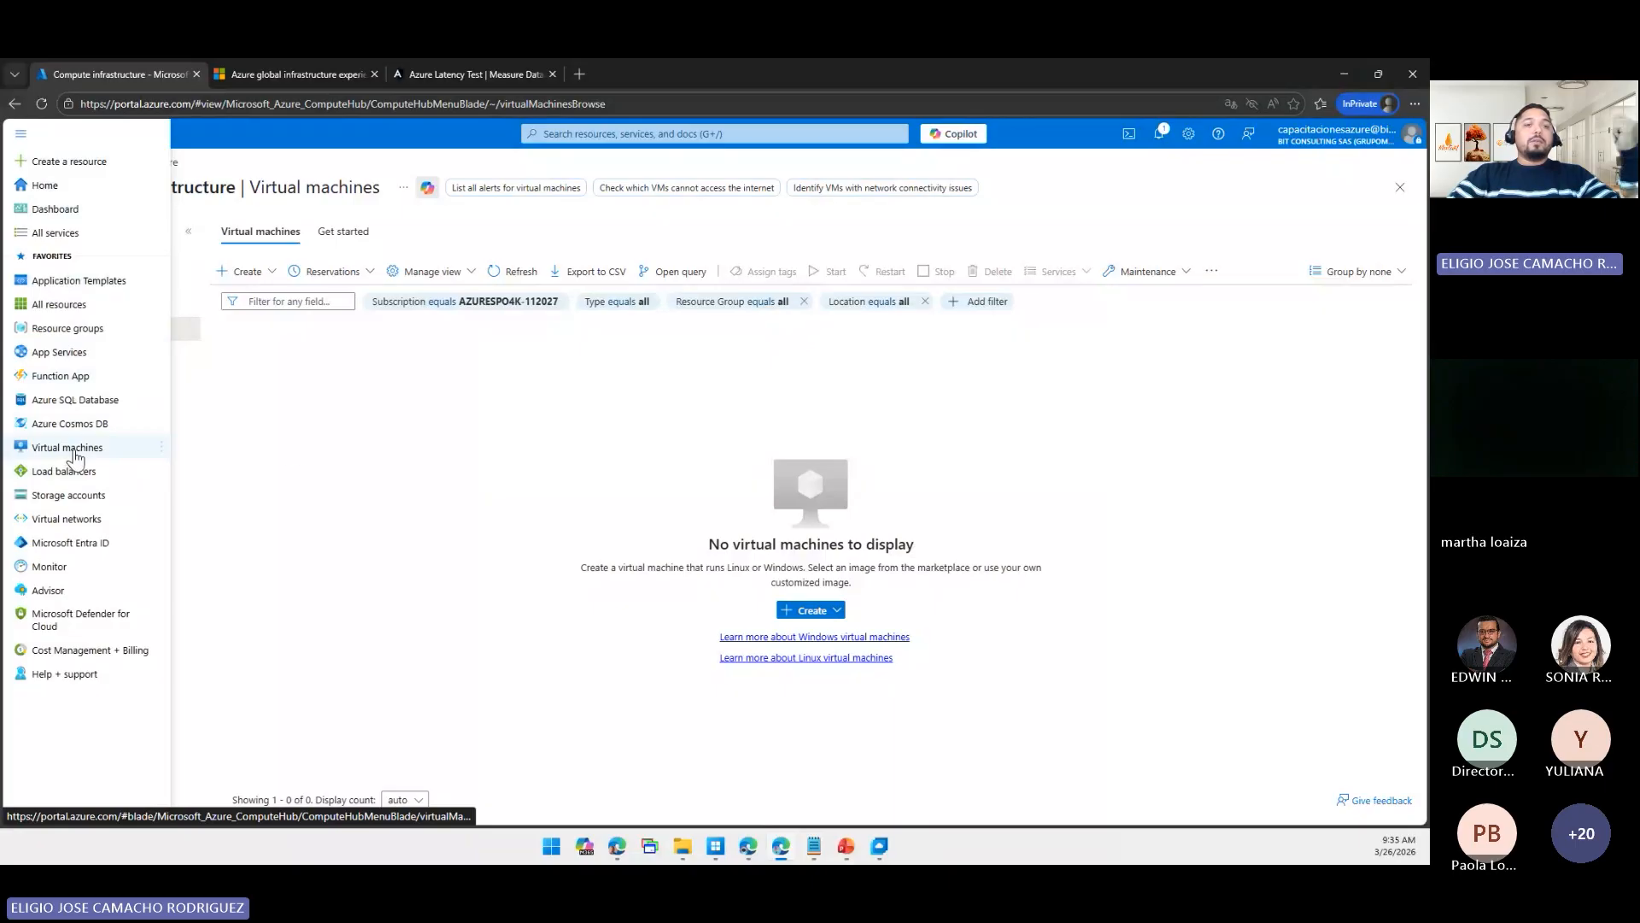
left_click(69, 448)
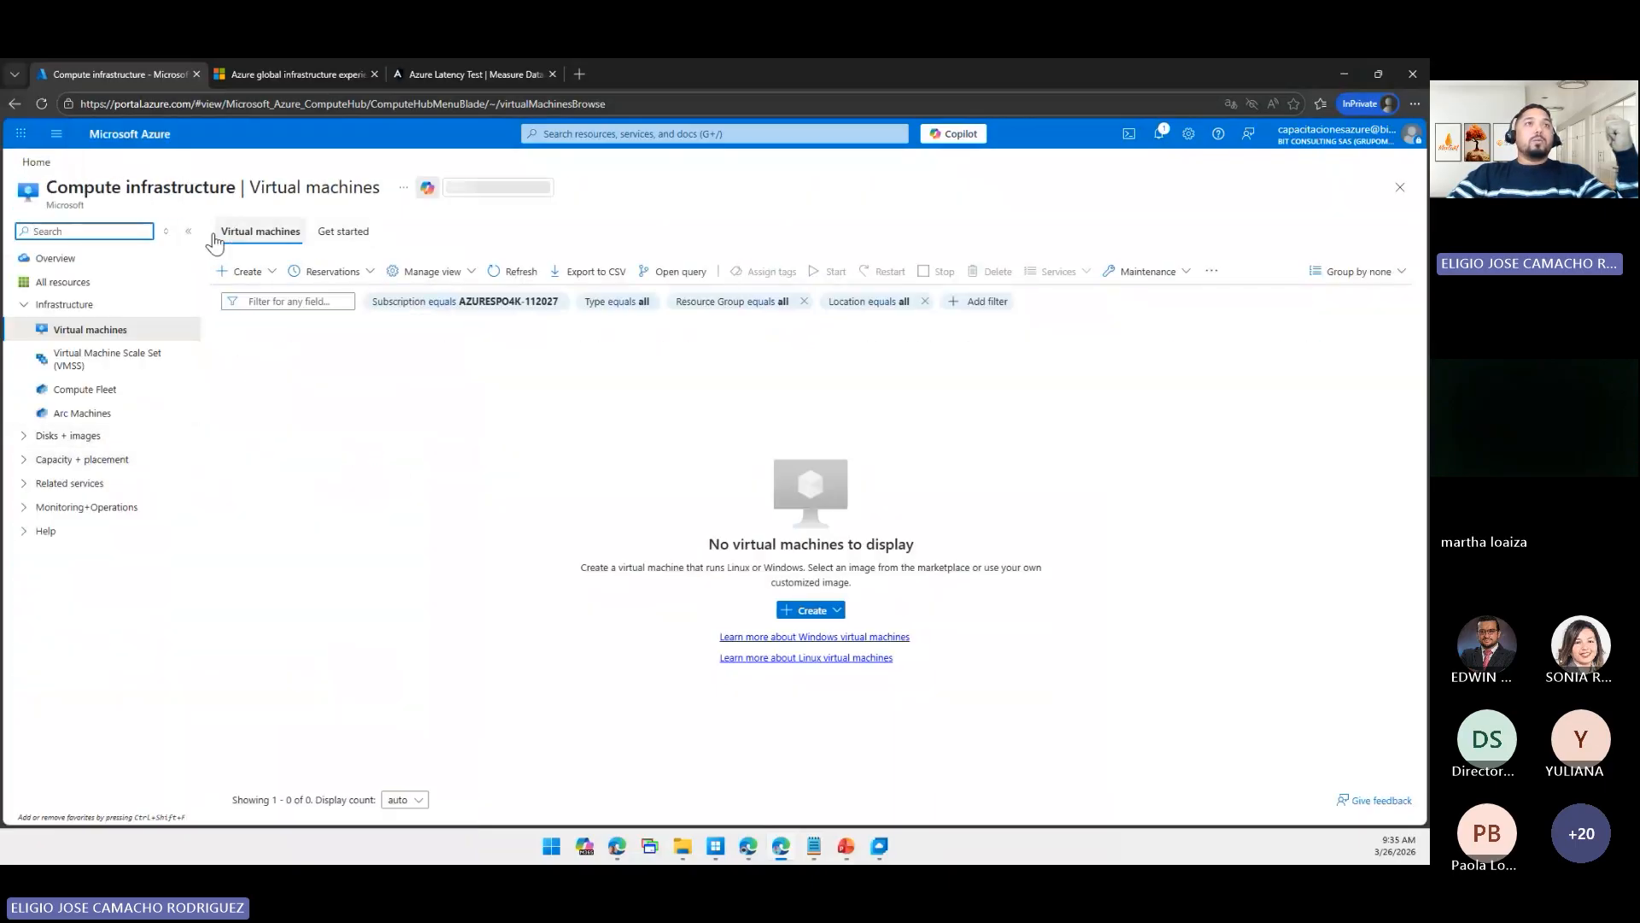
left_click(188, 231)
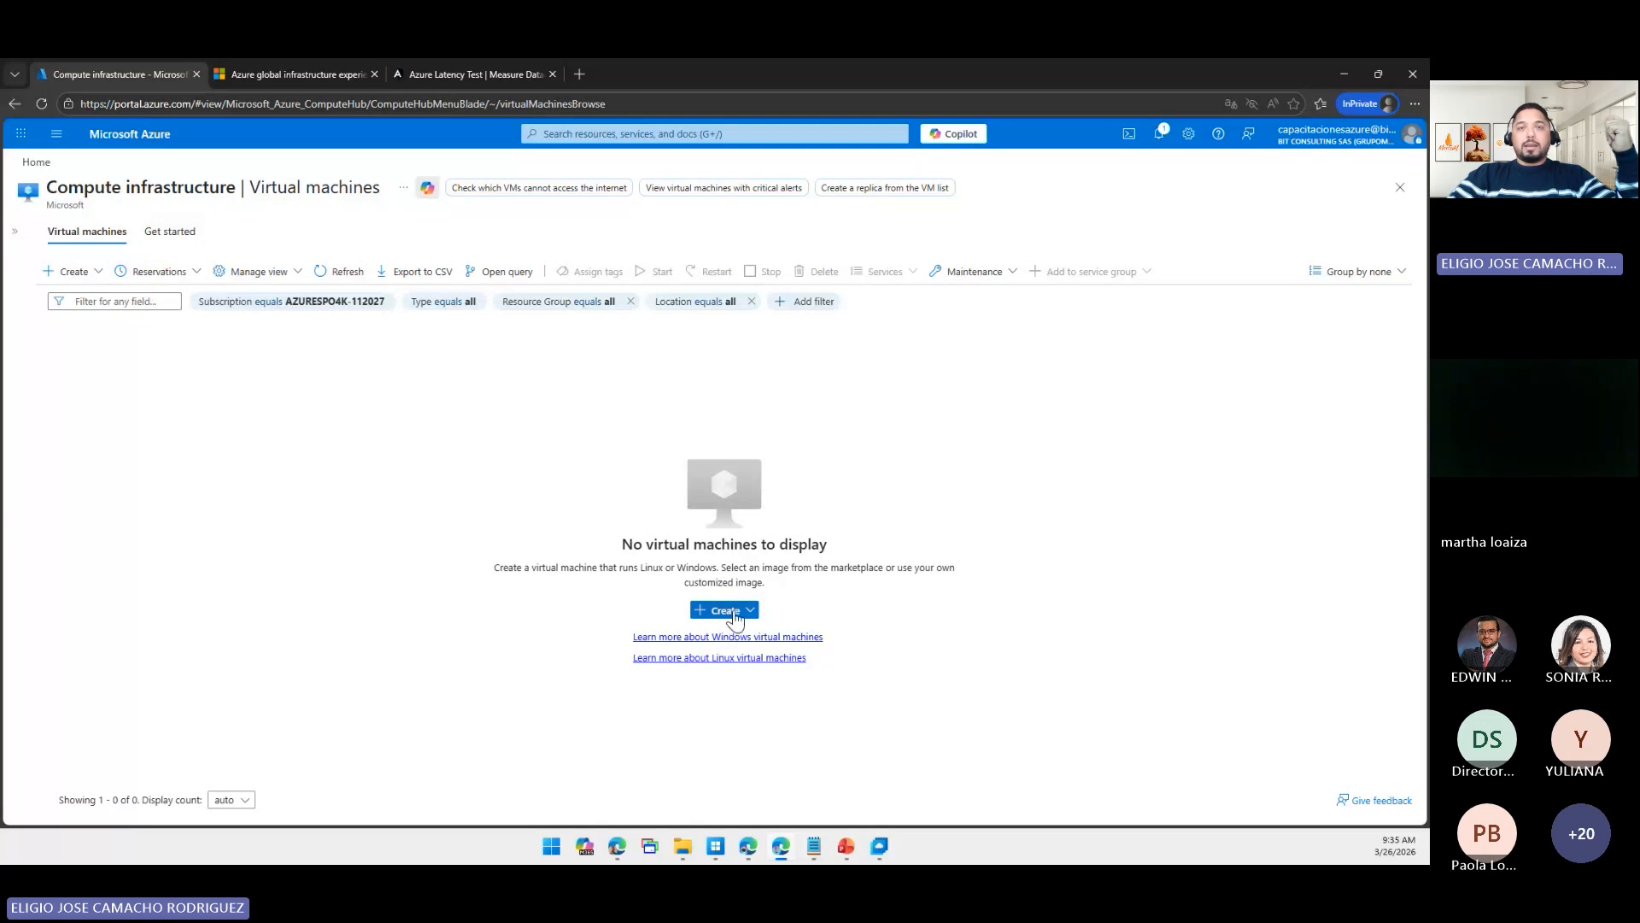
left_click(731, 613)
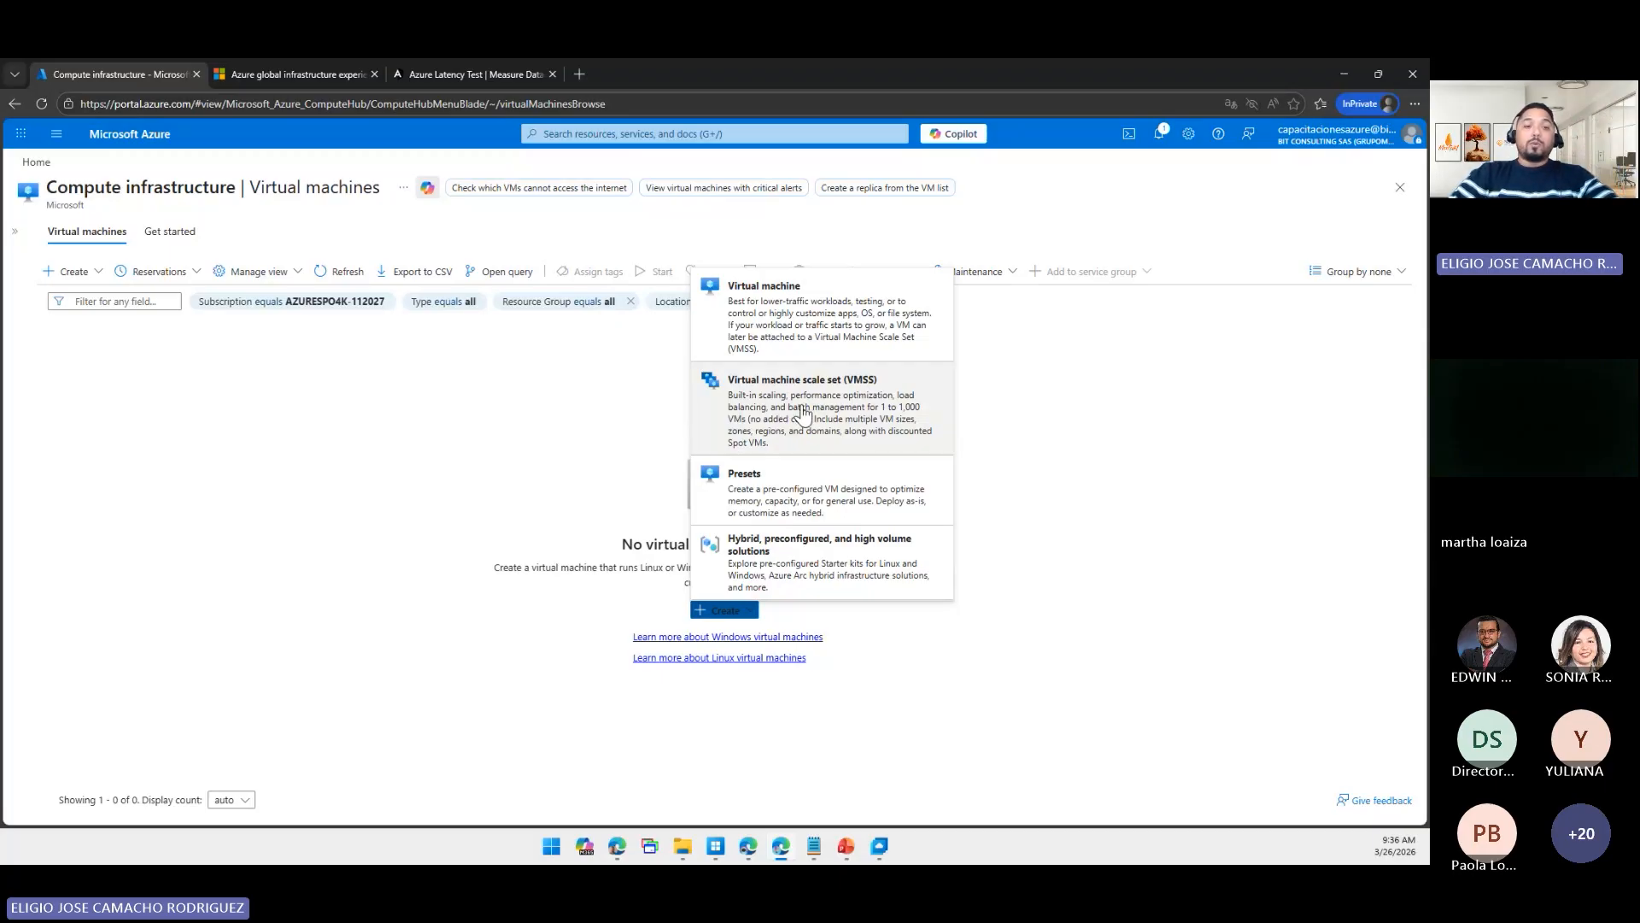
left_click(843, 317)
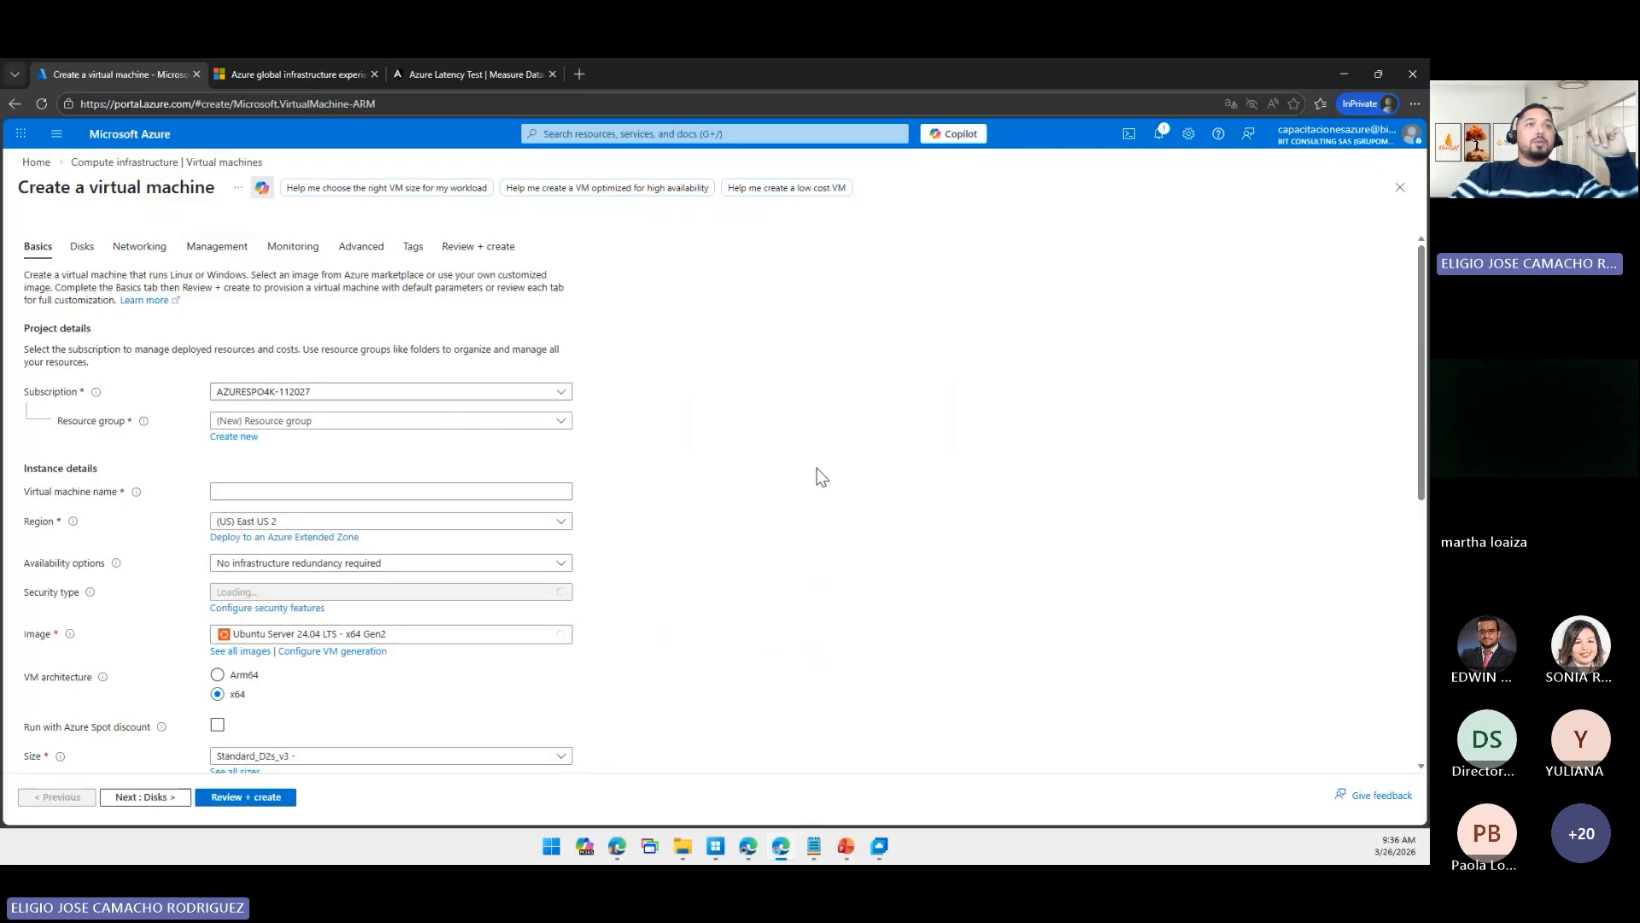
- Assign the virtual machine to the RG-CAPACITACIONAZVM resource group and name it VMPRUEBA1
left_click(411, 424)
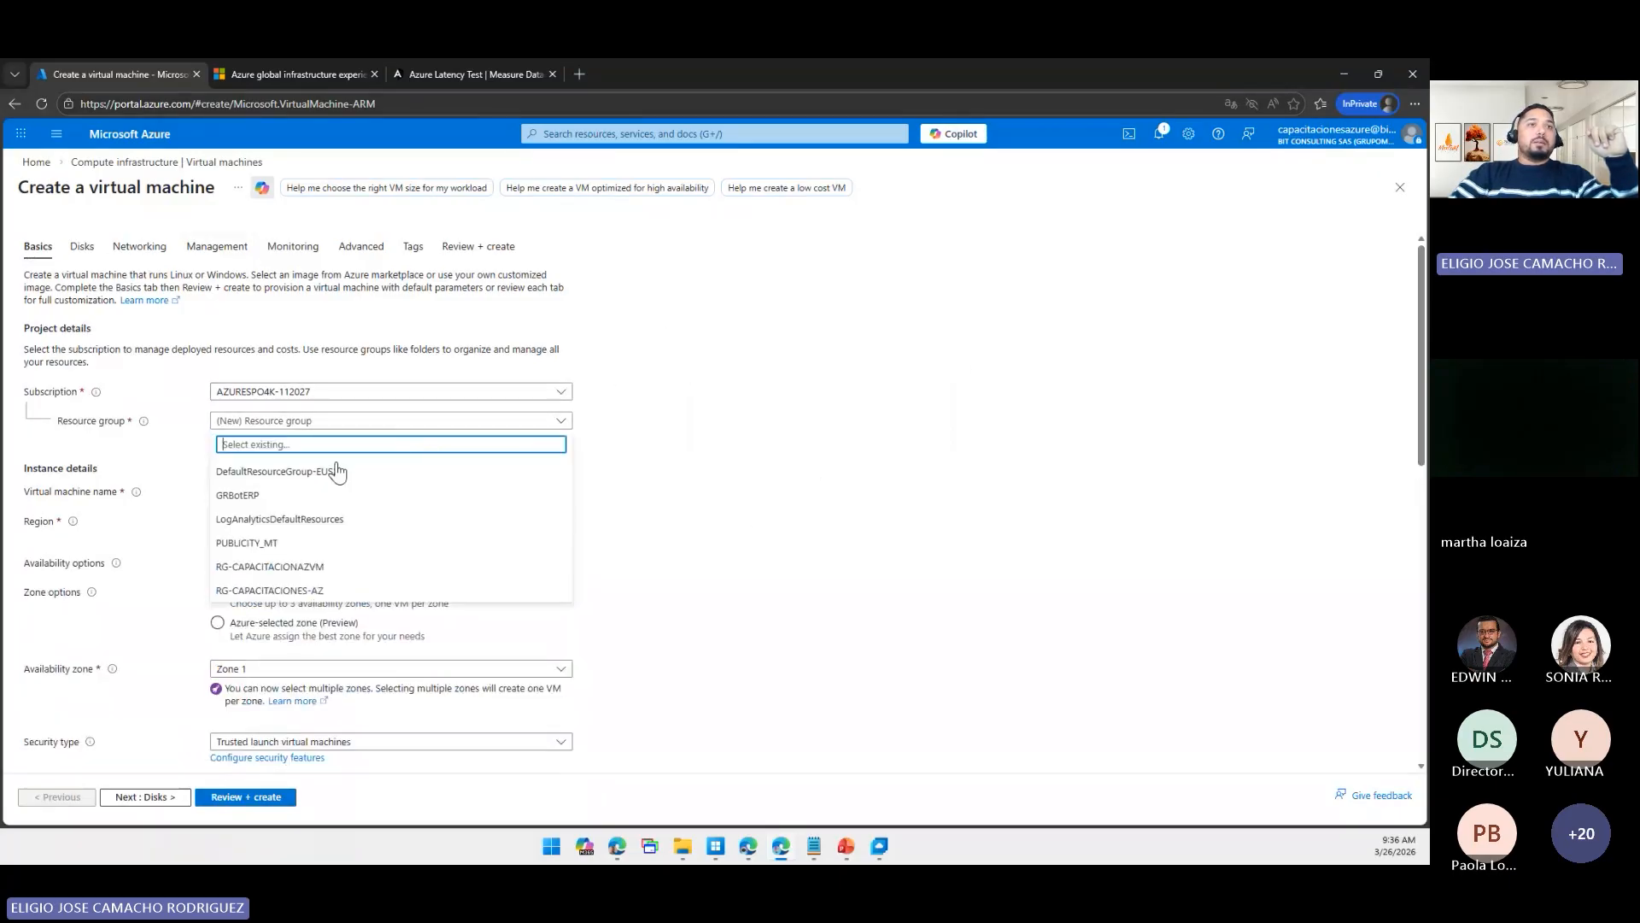
left_click(332, 569)
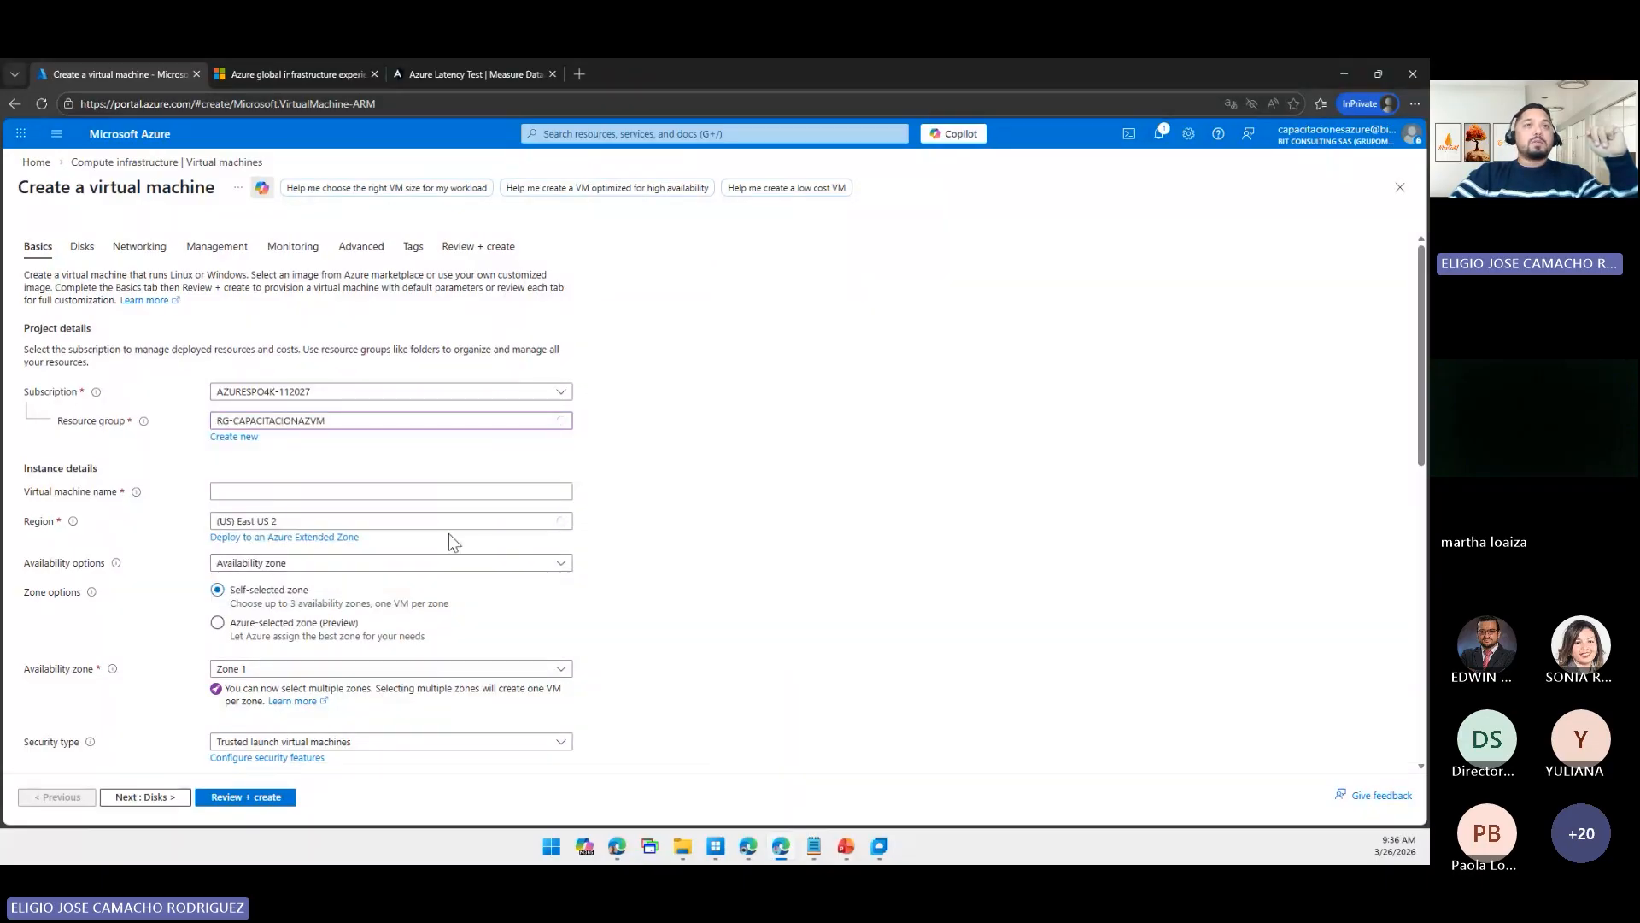
left_click(361, 489)
type("VM")
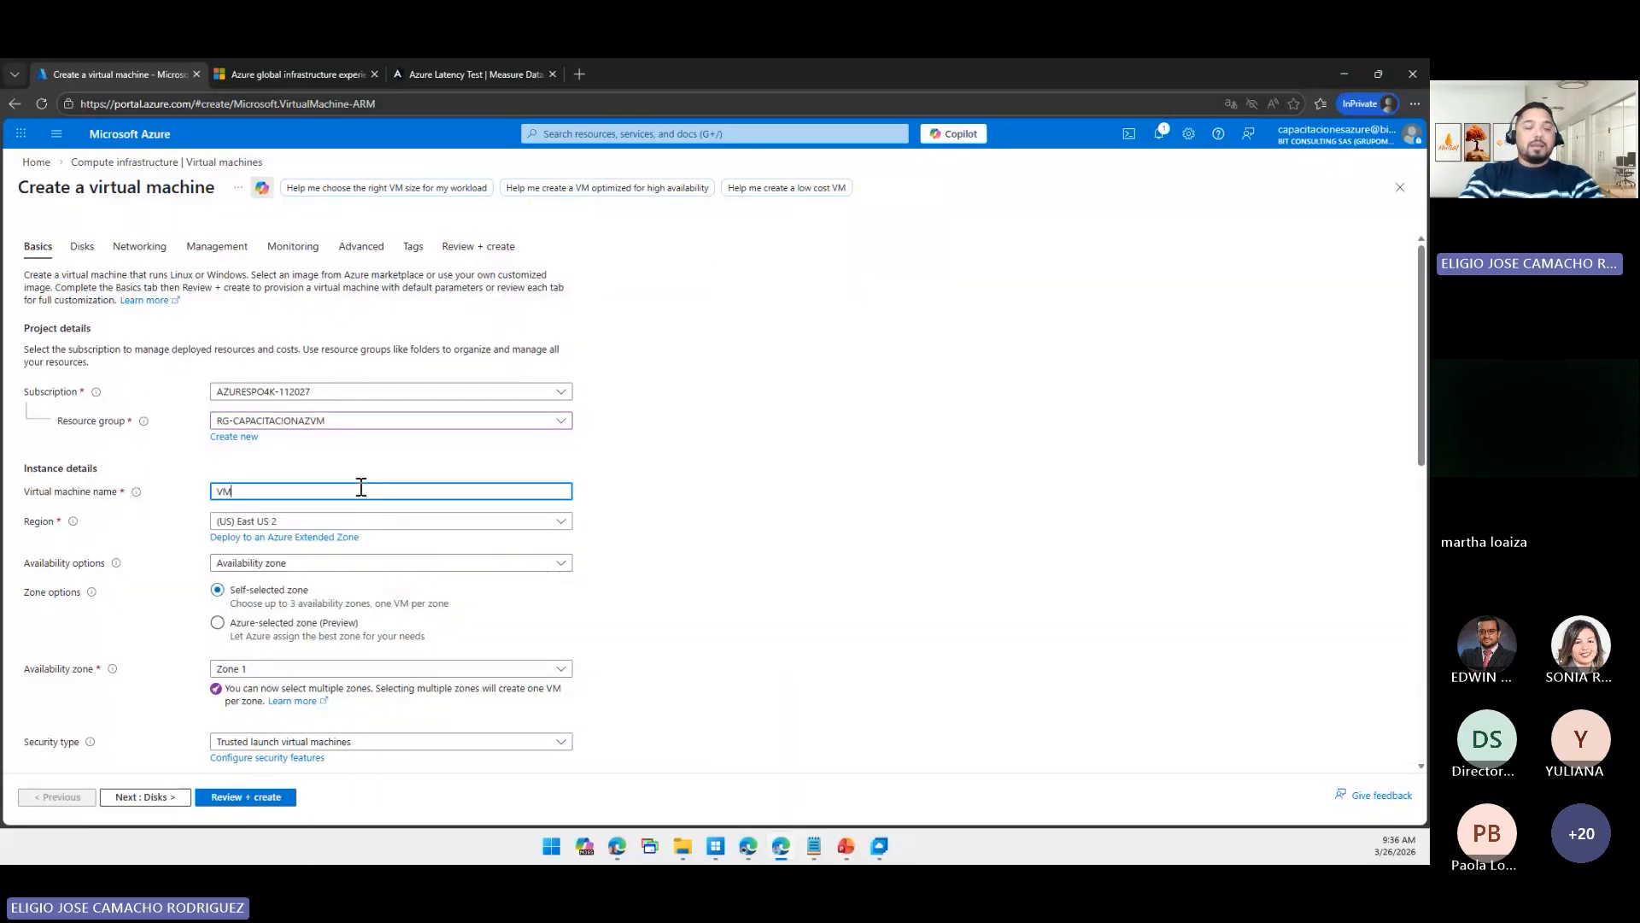
type("PRUEB")
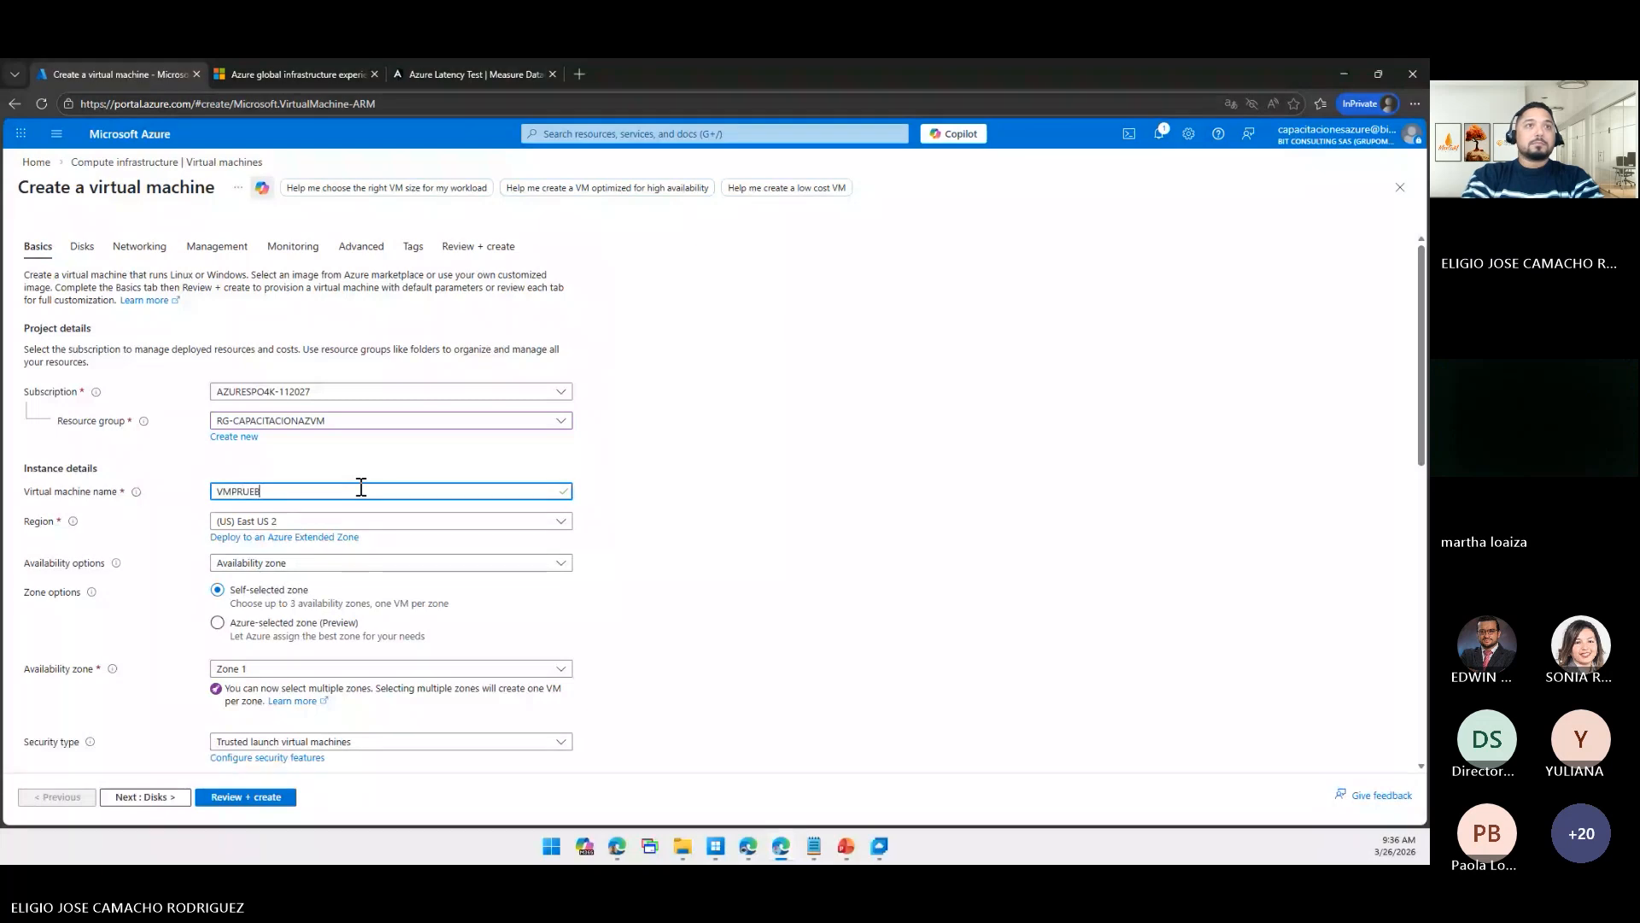
type("A1")
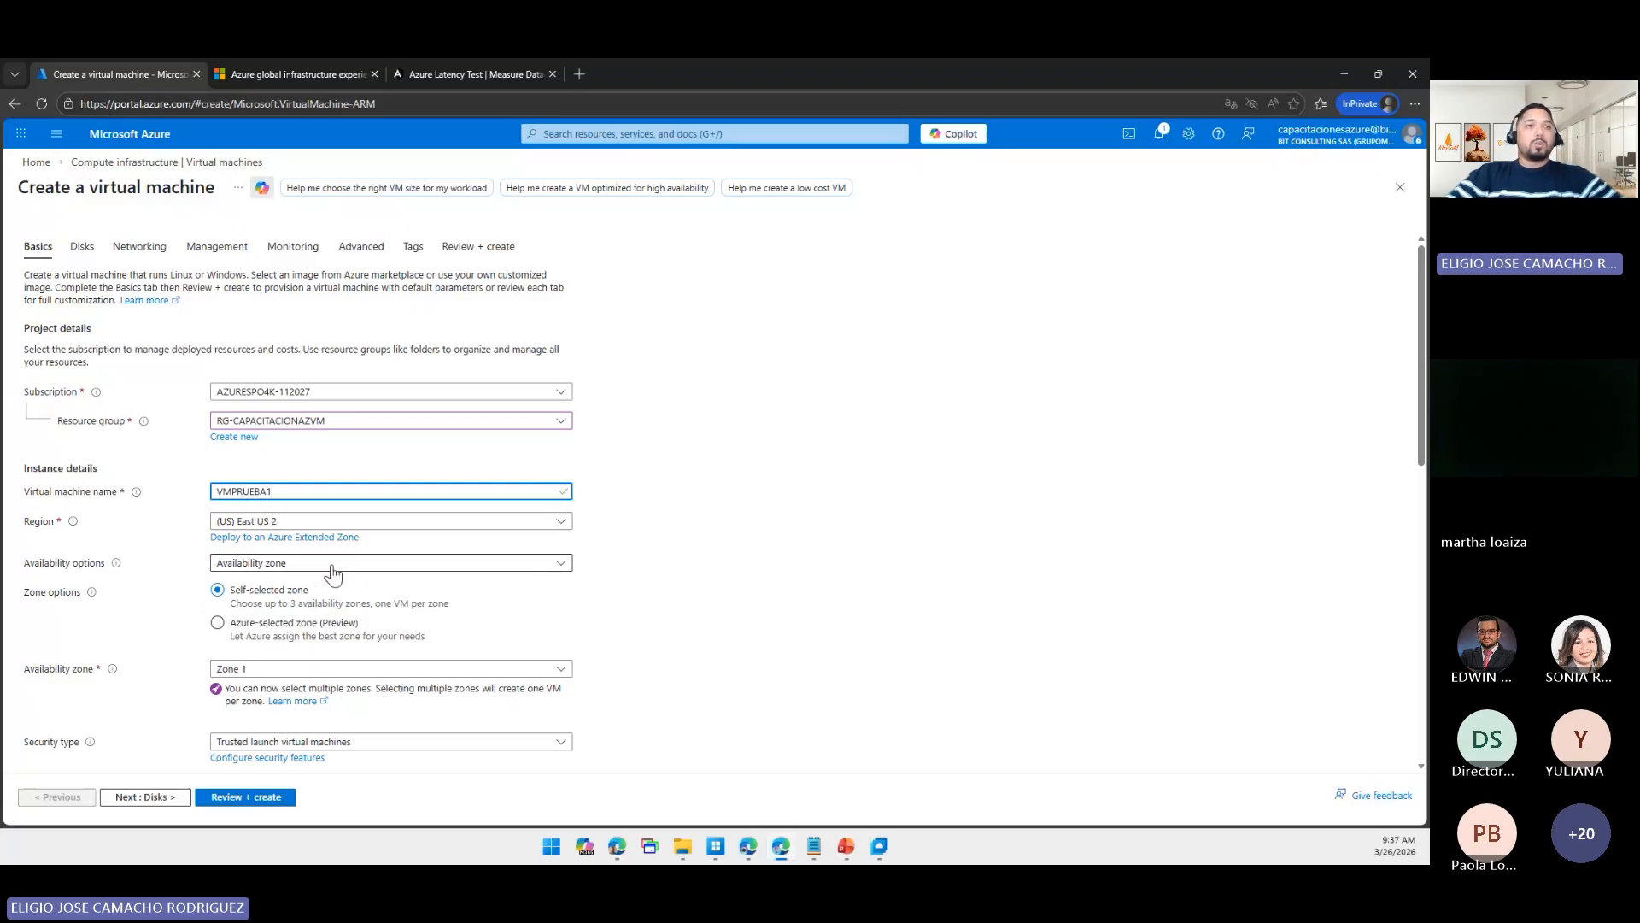
- Set the virtual machine's availability option to "No infrastructure redundancy required"
scroll(193, 590, "down", 2)
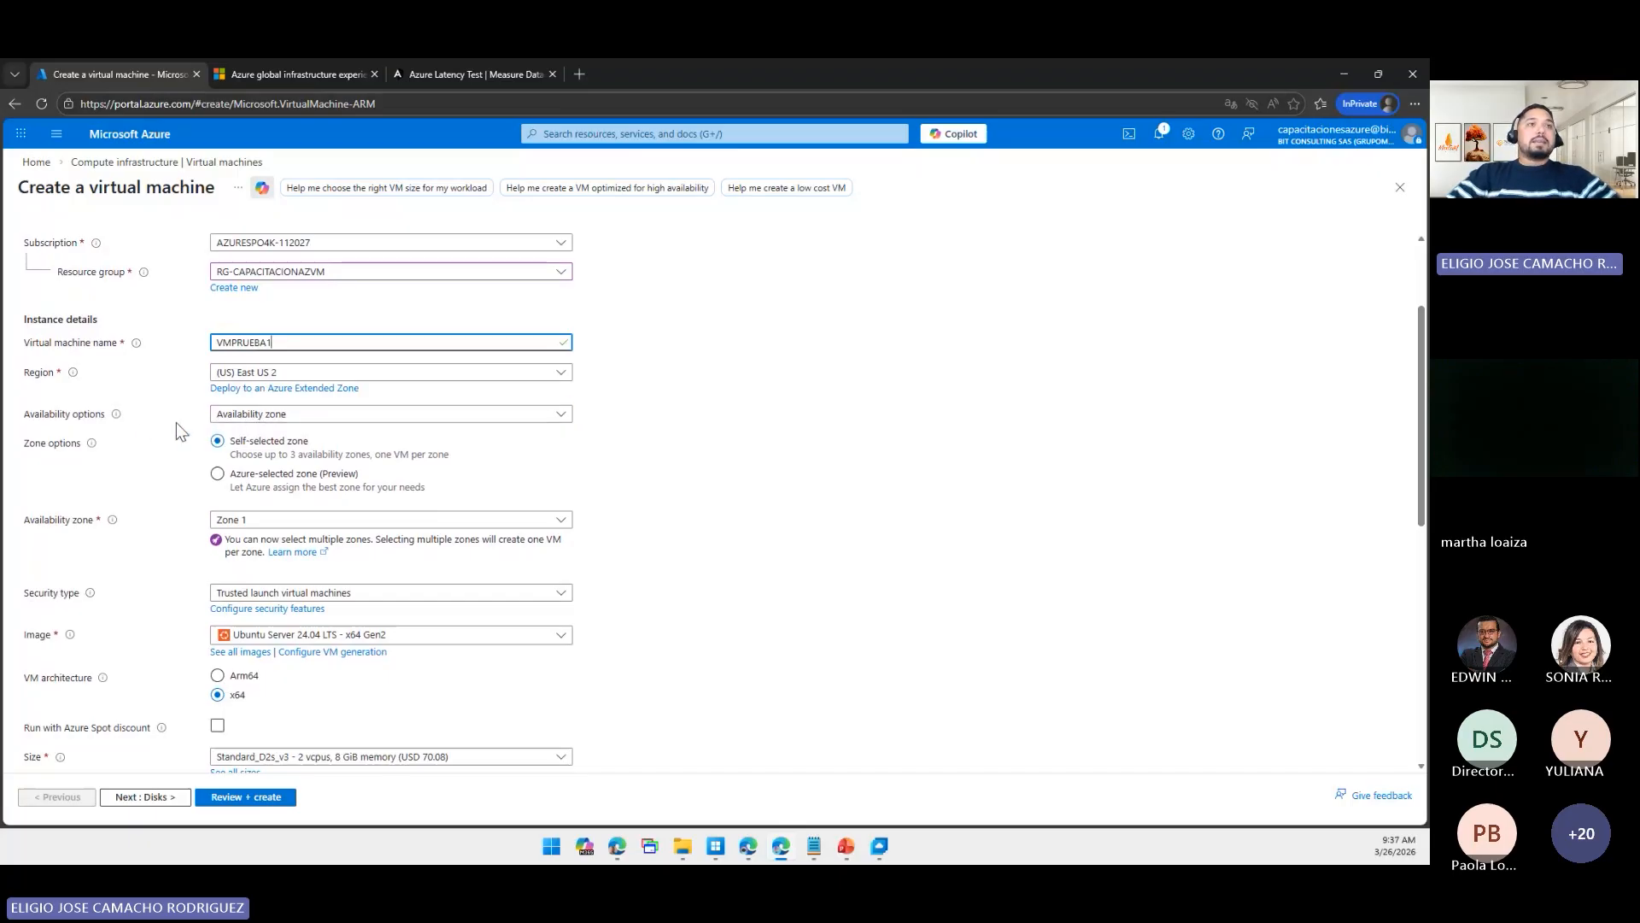
left_click(296, 414)
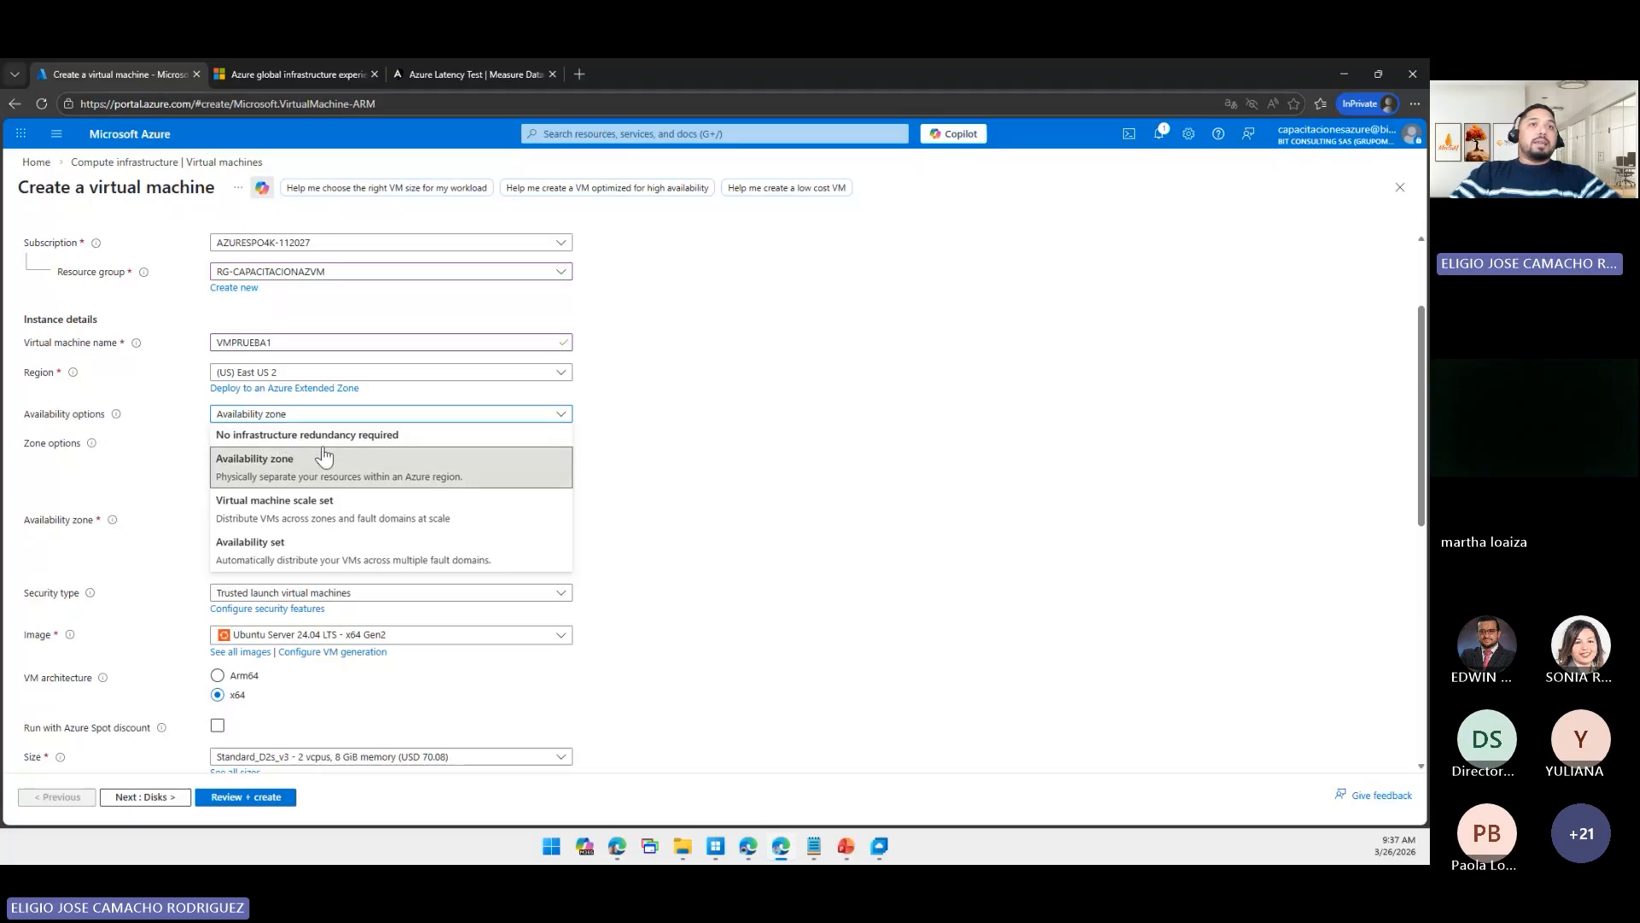
left_click(253, 435)
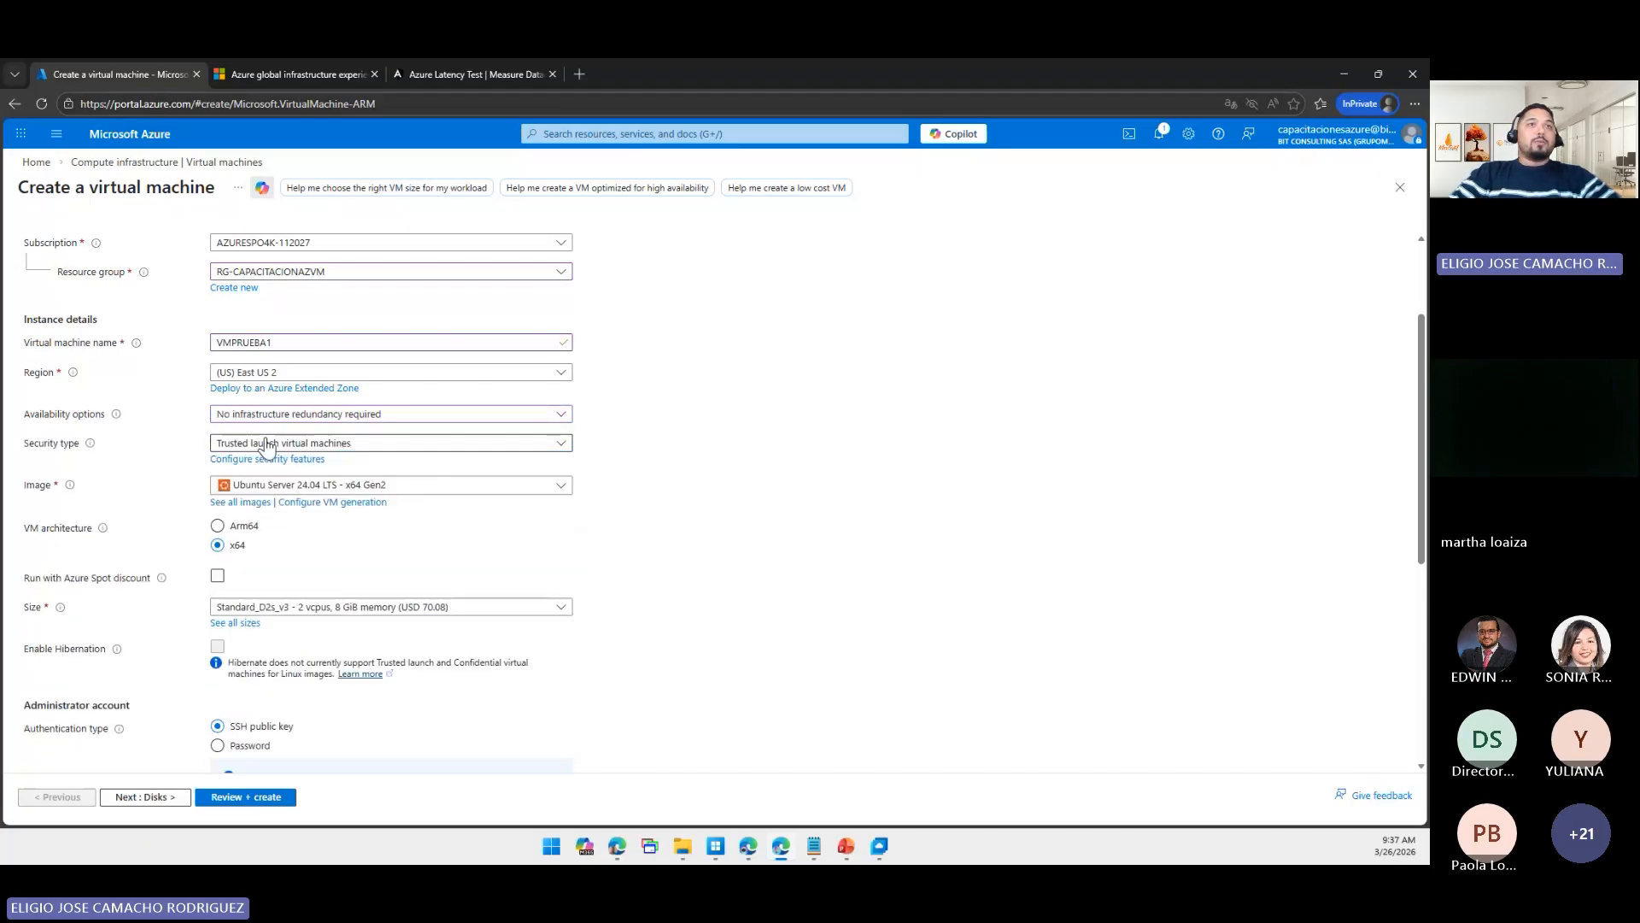
left_click(397, 417)
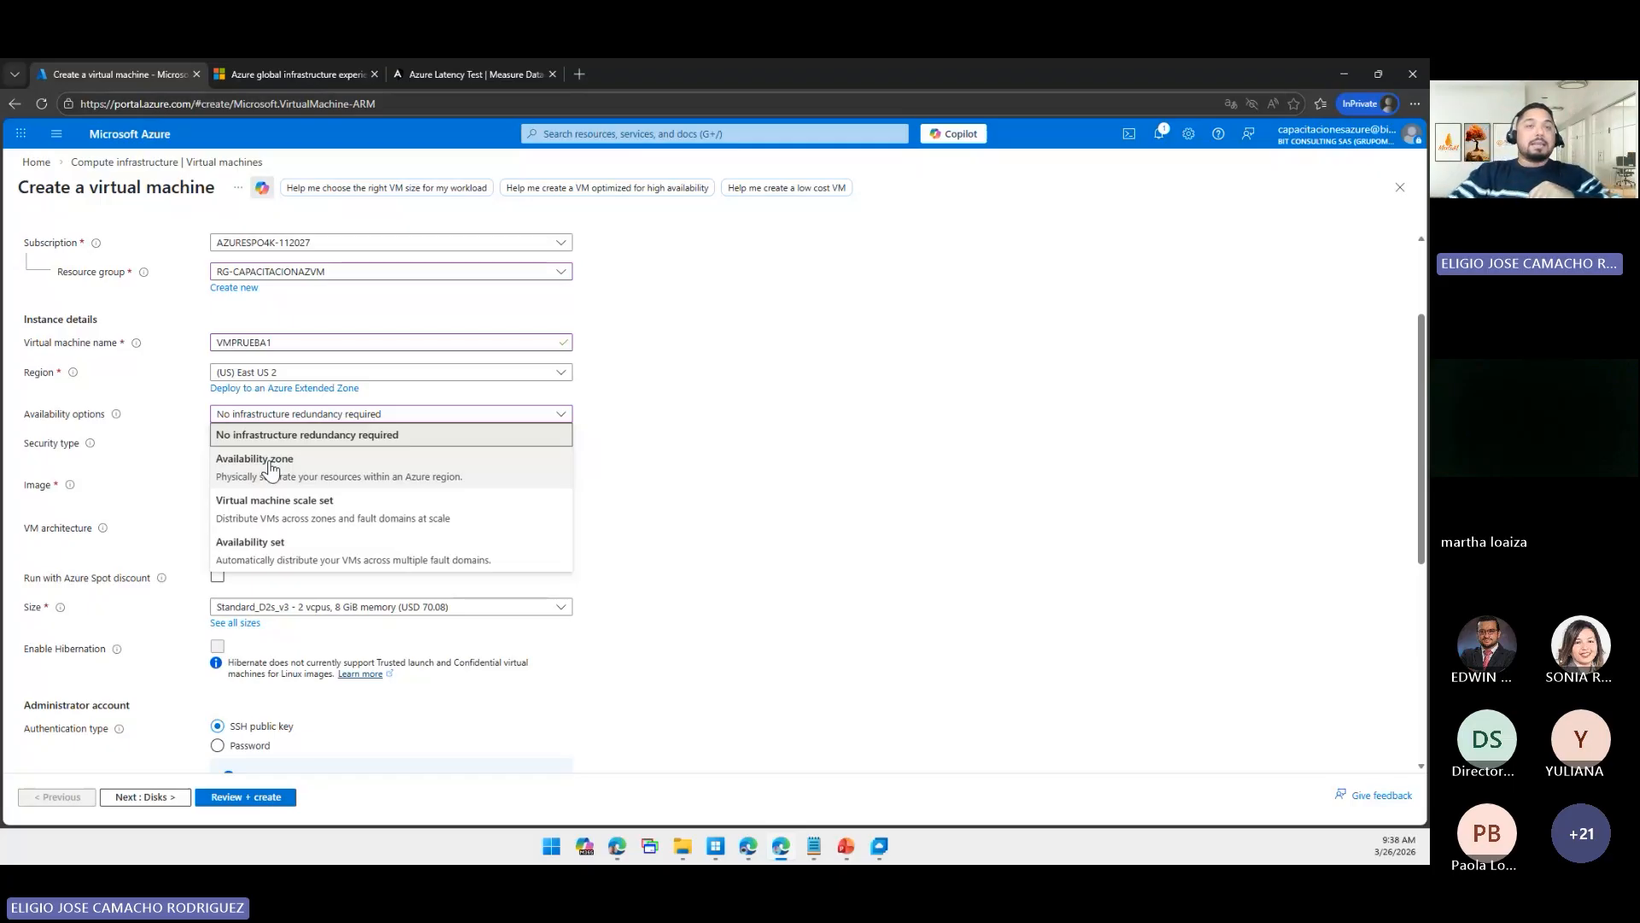
left_click(346, 434)
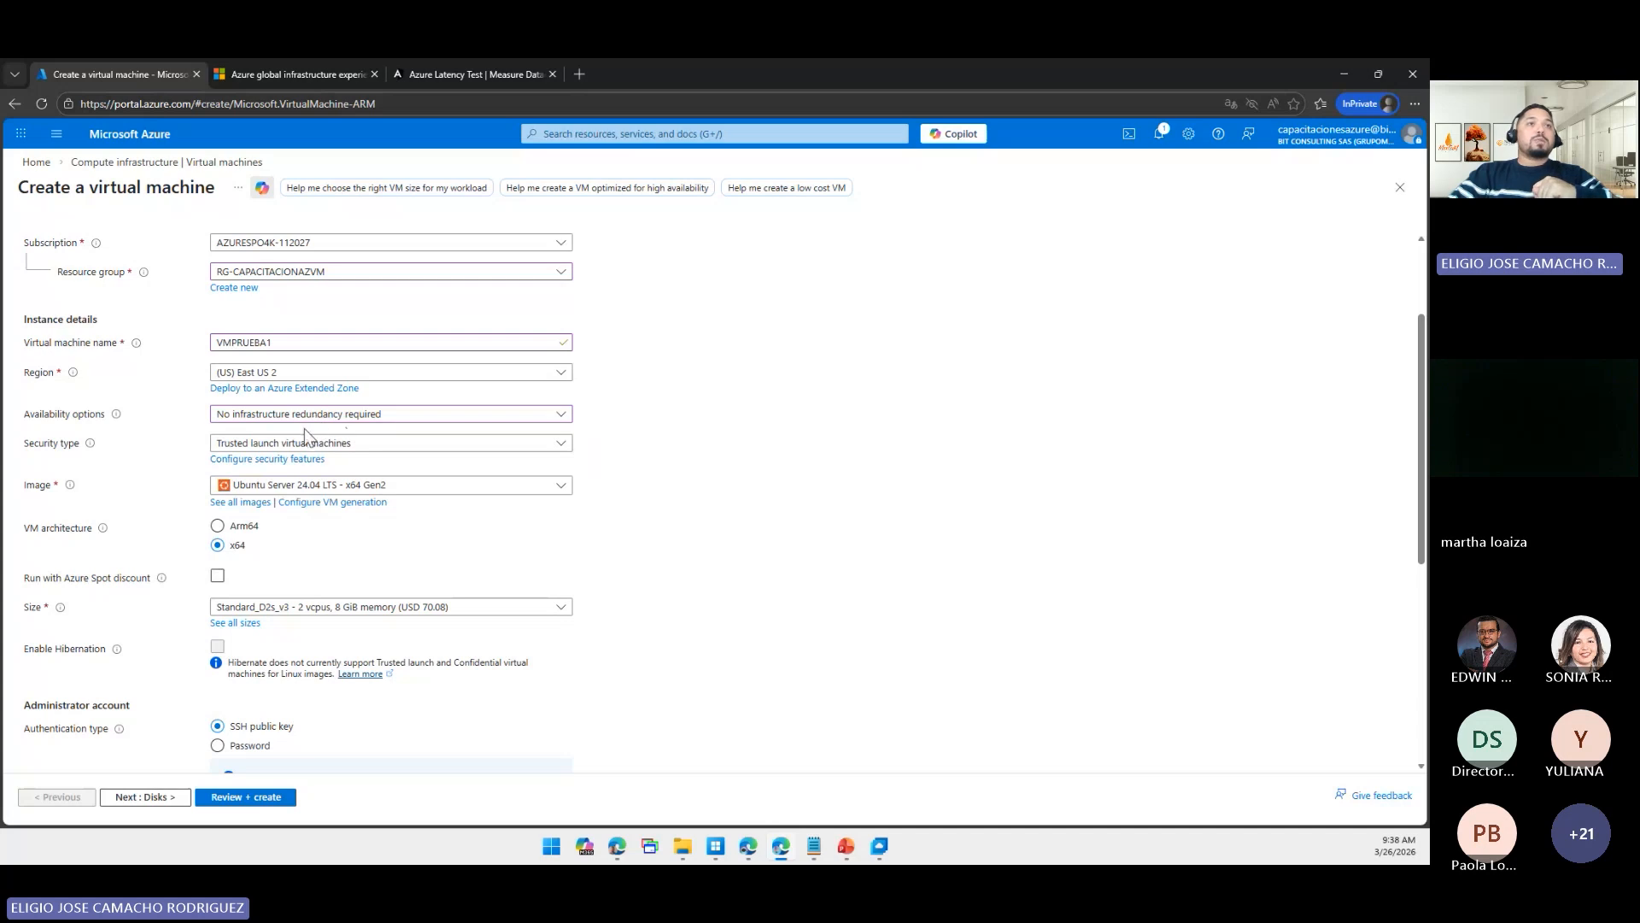
- Review the security type description and choices, and set the virtual machine's security type to Standard
mouse_move(83, 451)
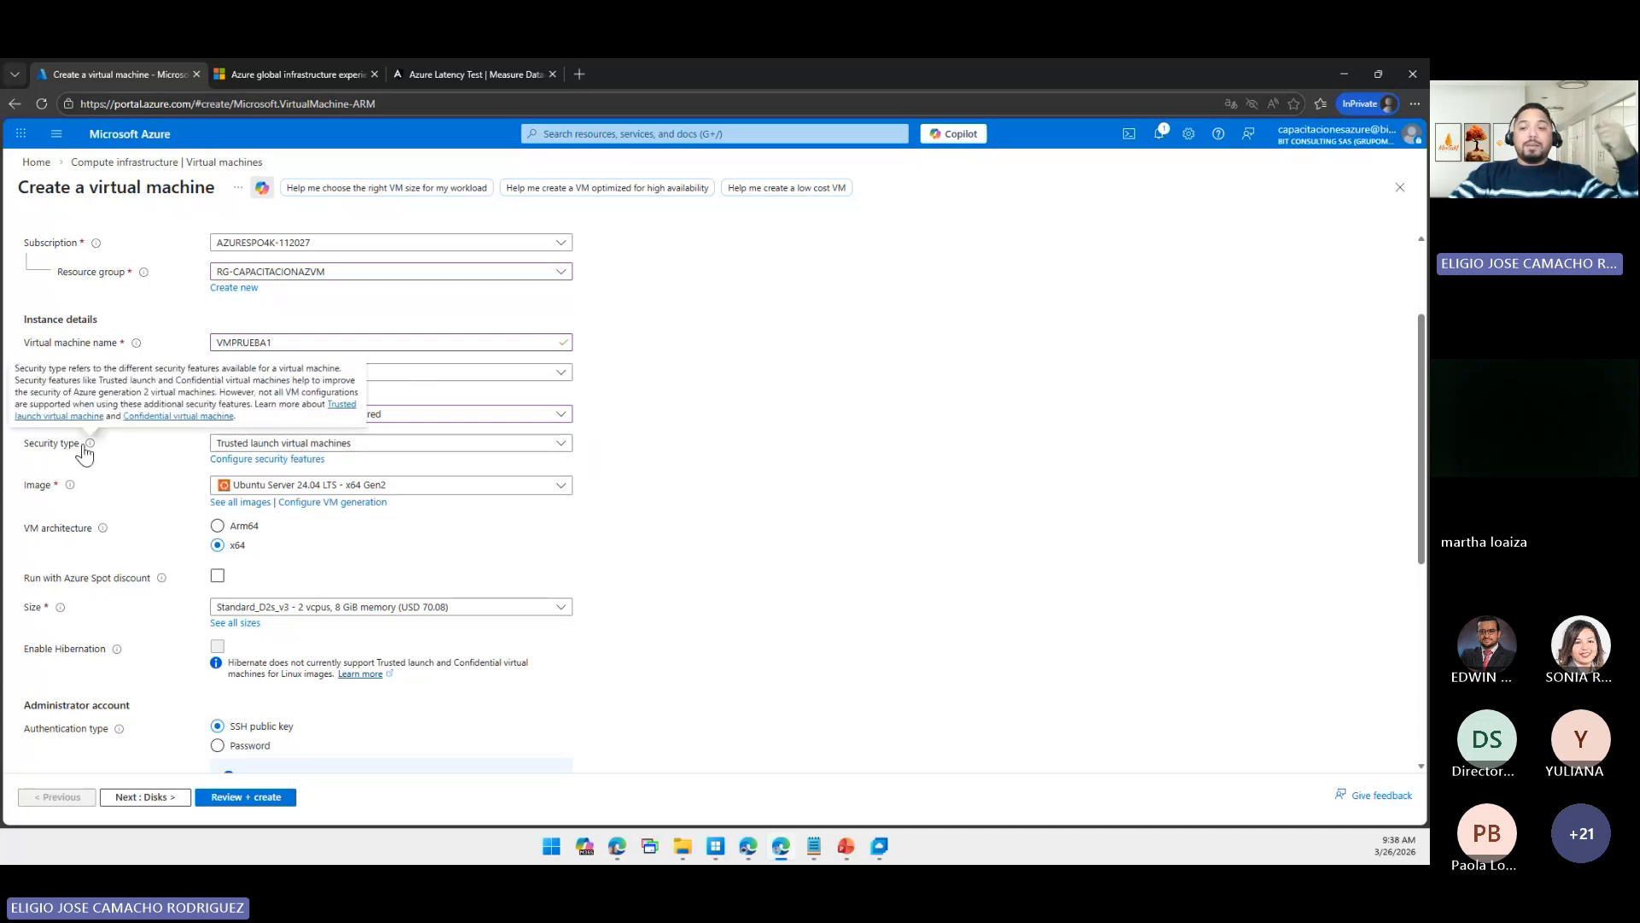
left_click(478, 444)
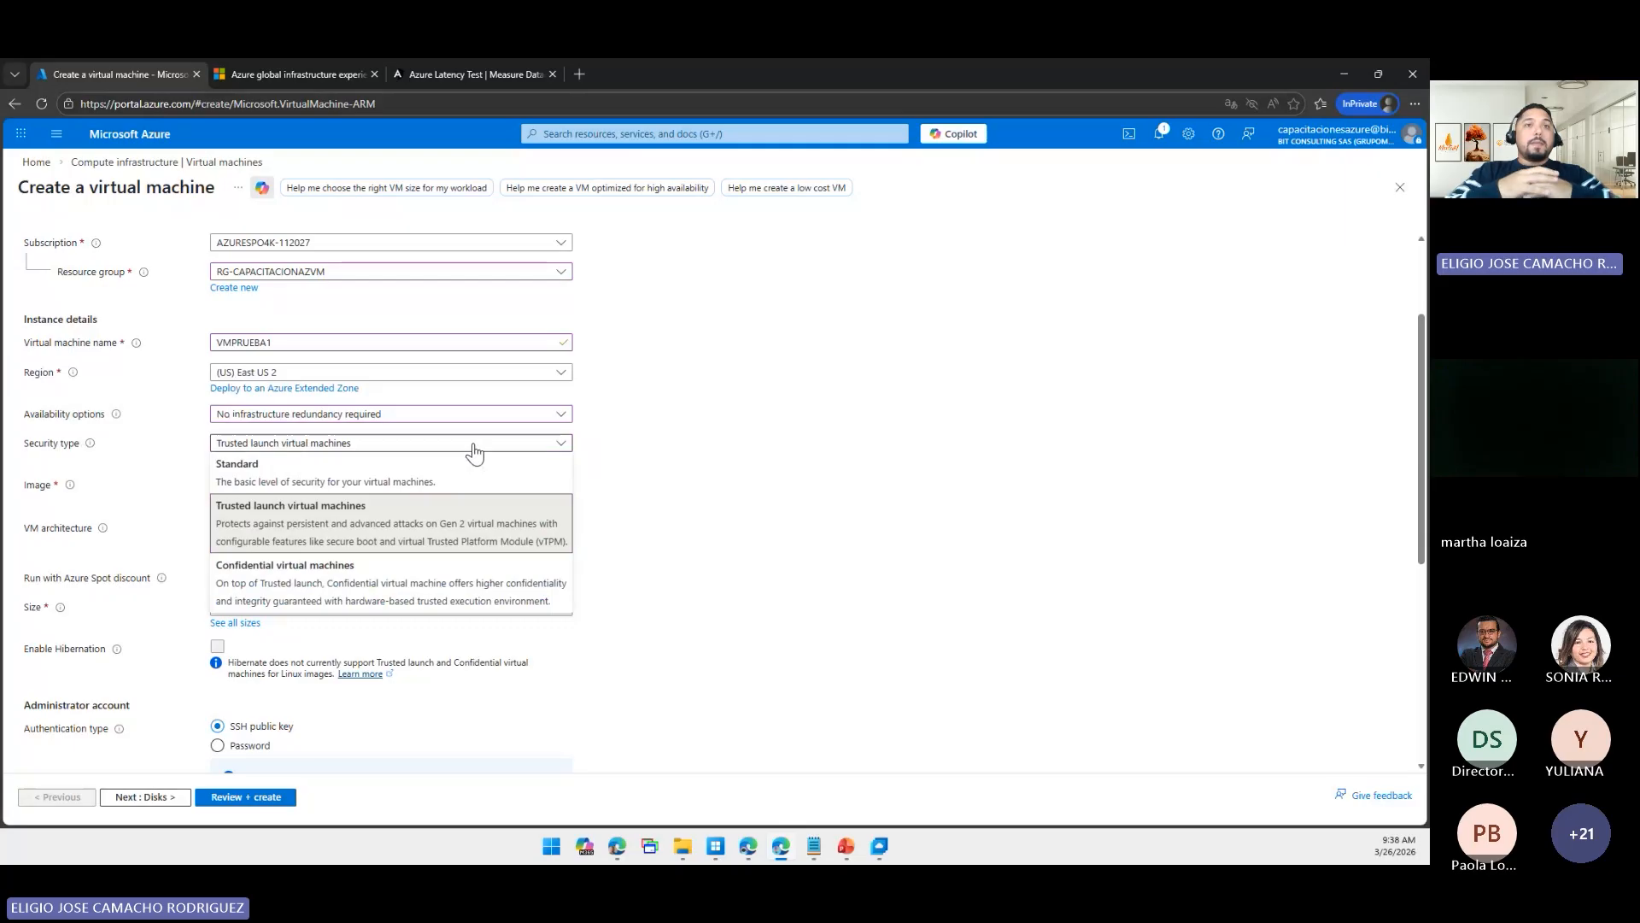
left_click(447, 523)
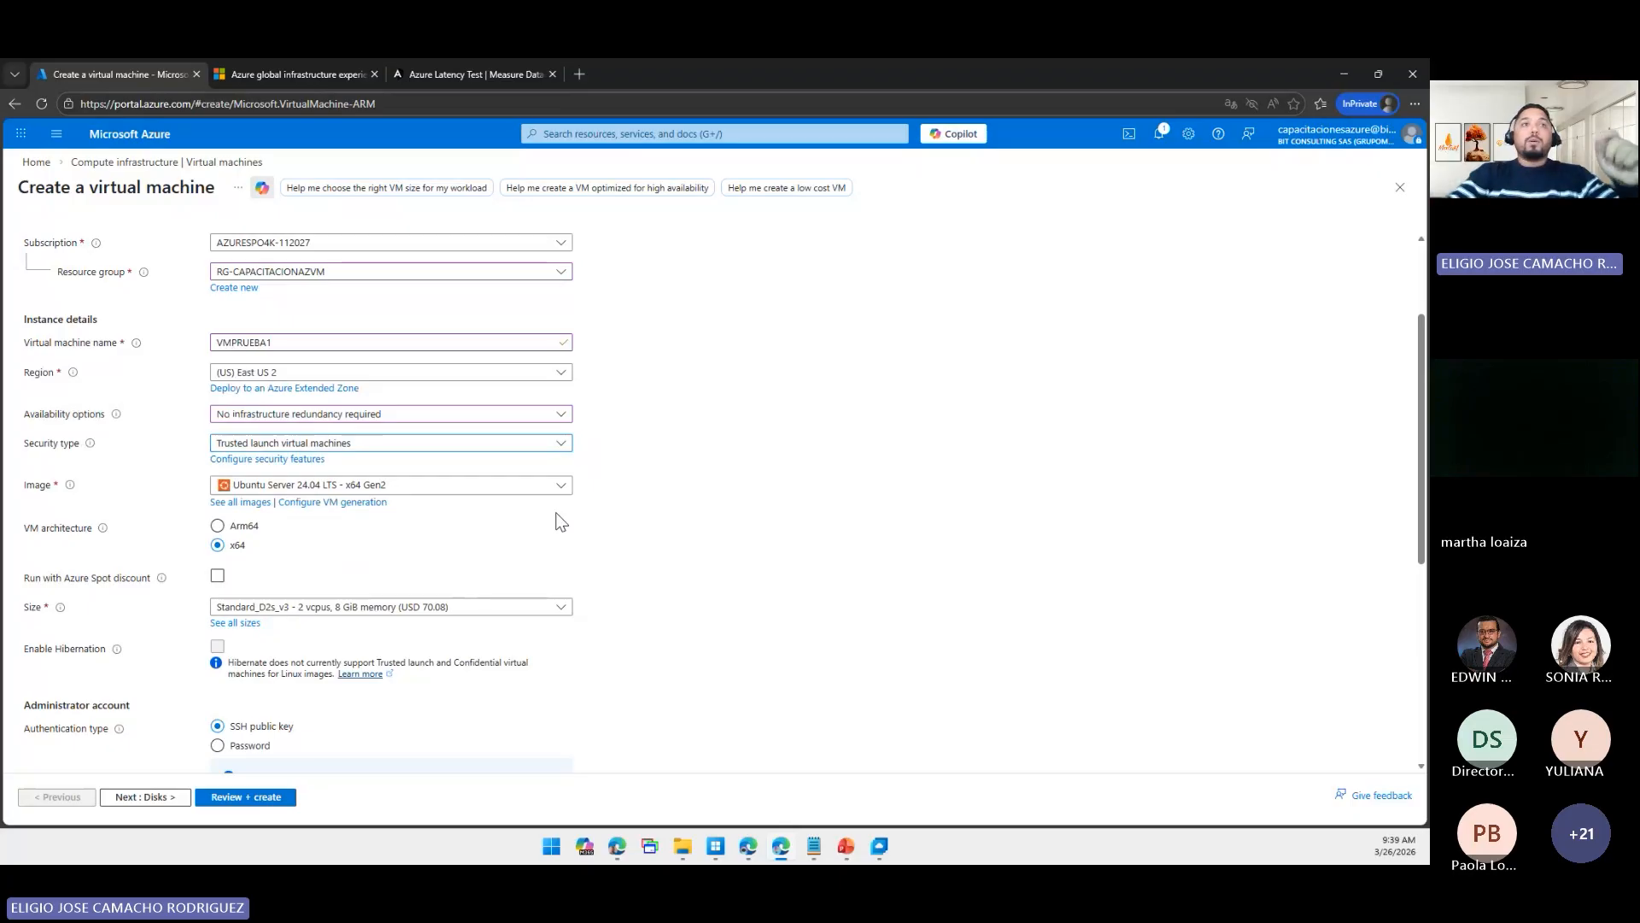
left_click(321, 444)
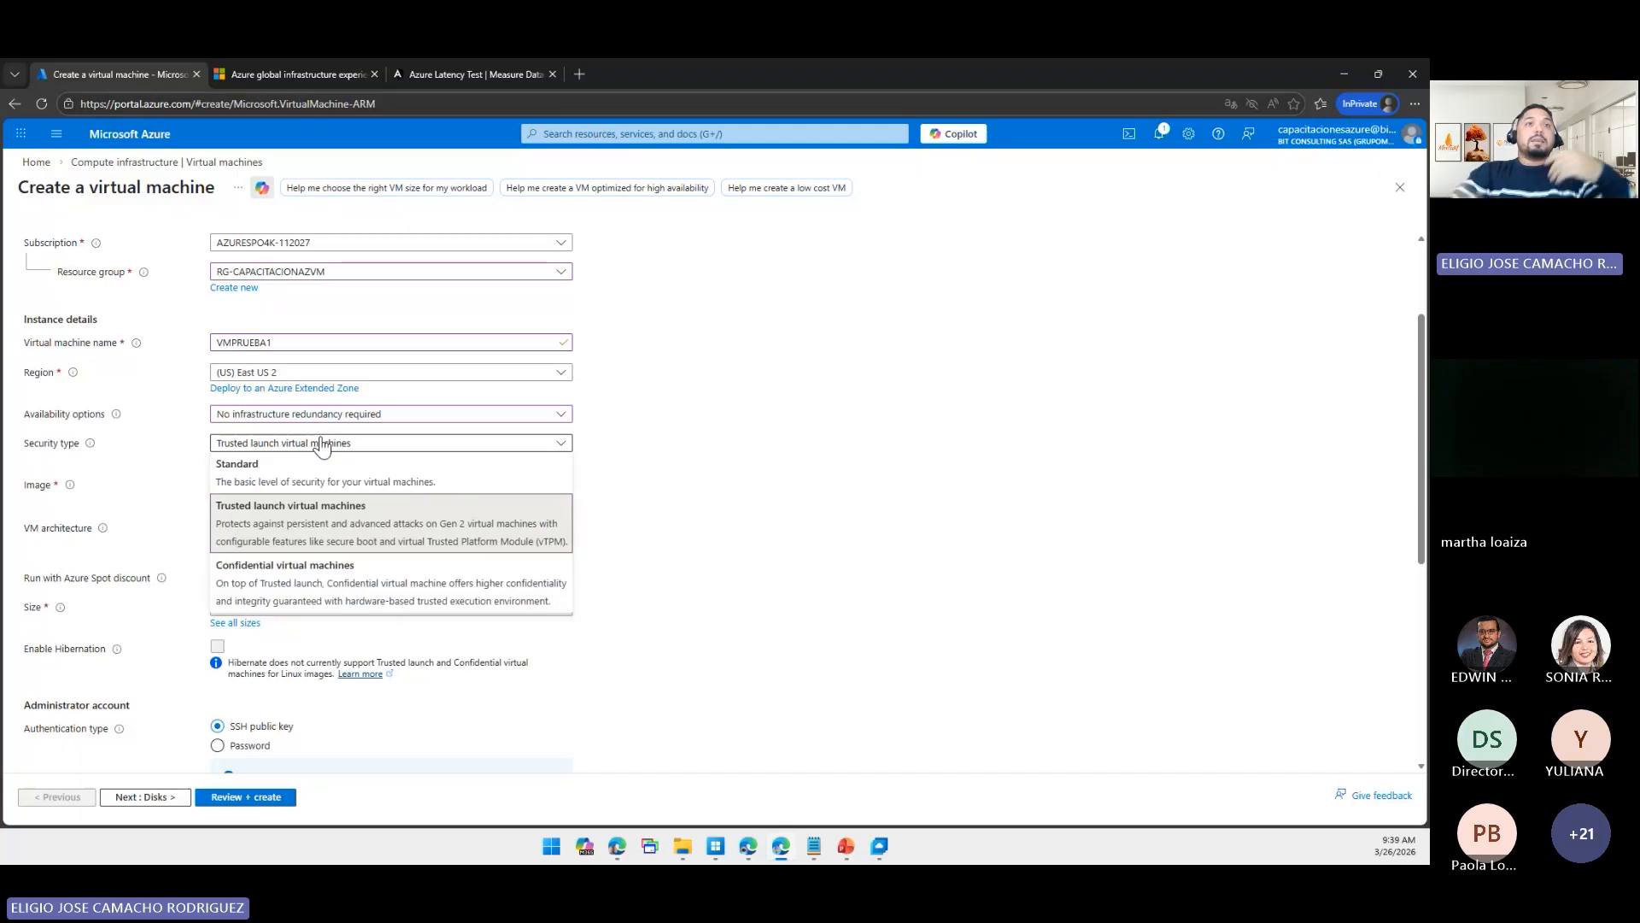
left_click(322, 475)
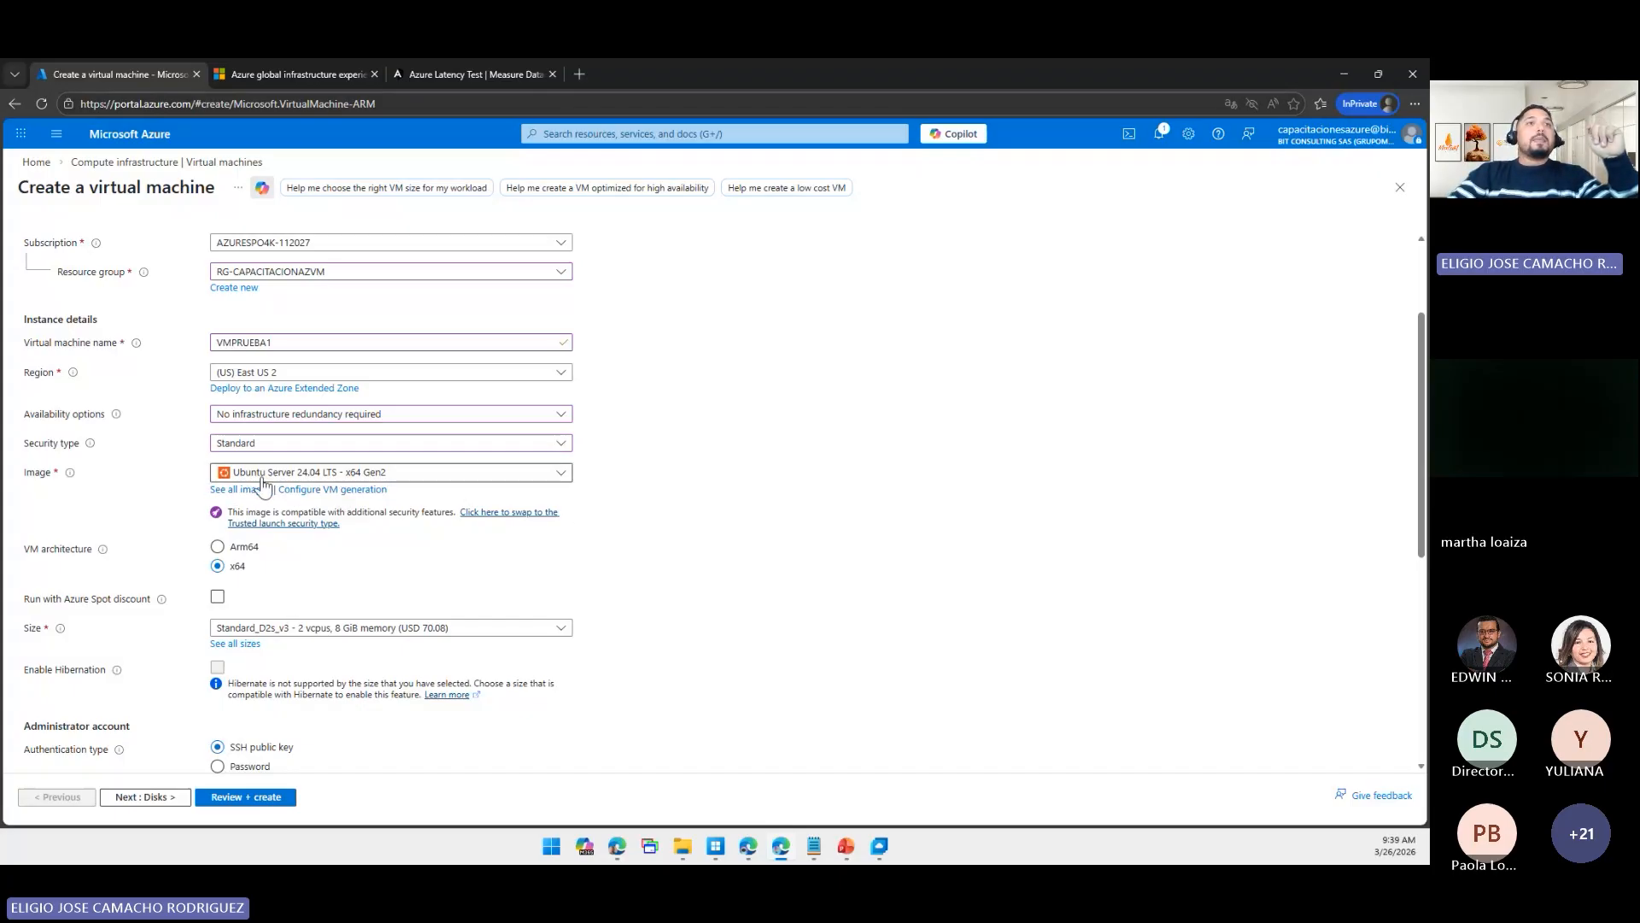
- Open the full marketplace catalogue of virtual machine images and browse its first page of offers
left_click(516, 477)
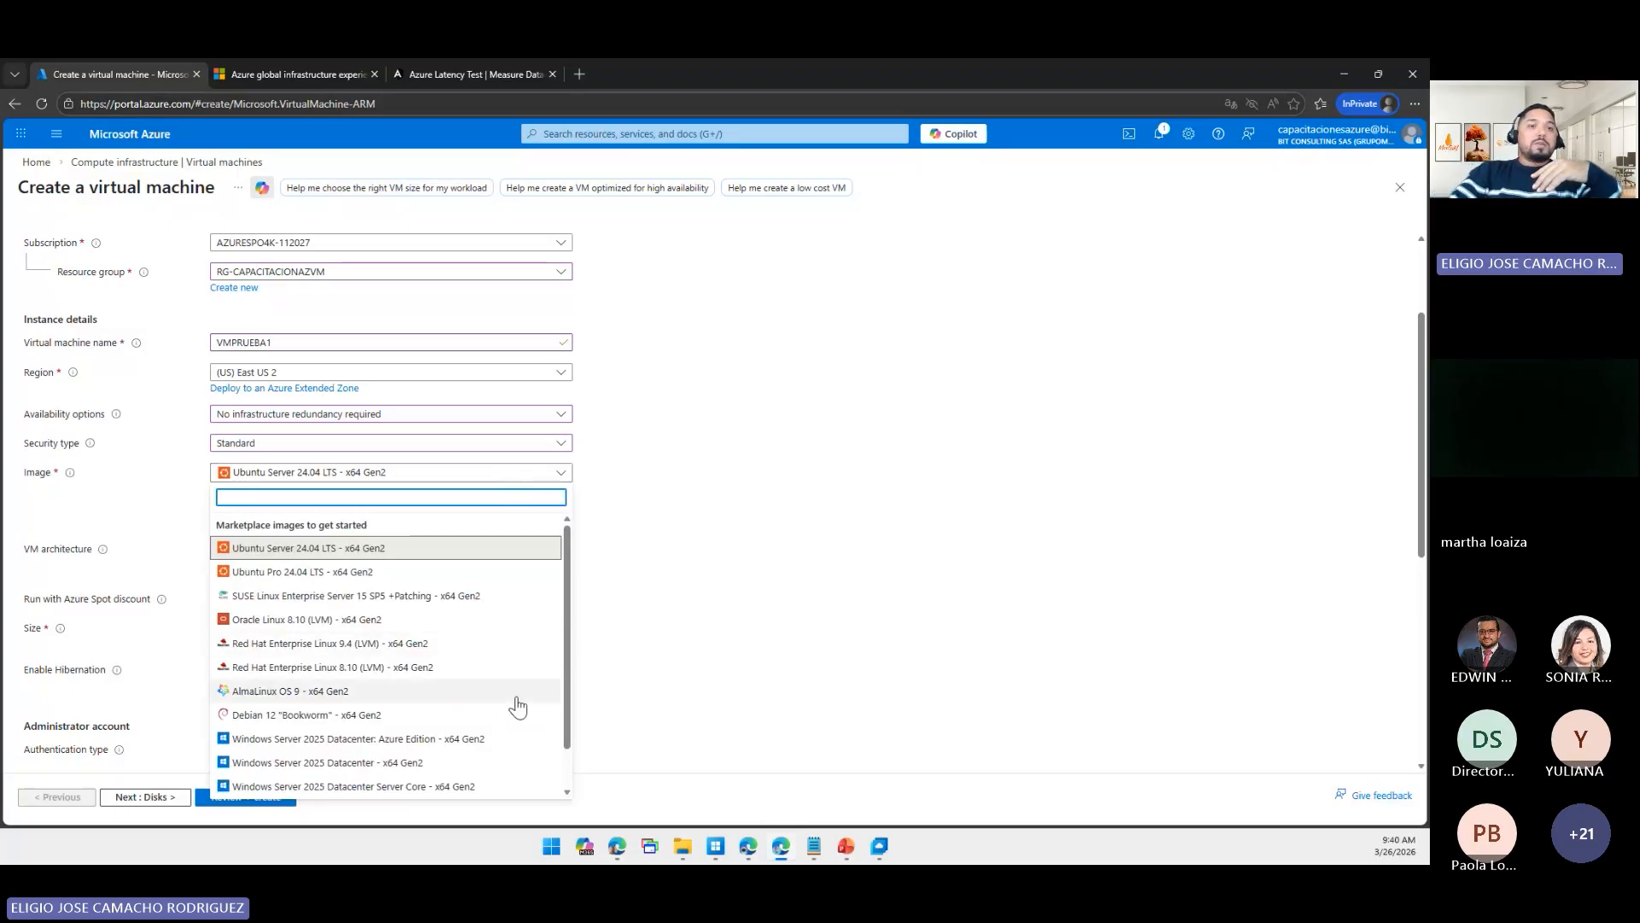
scroll(516, 703, "down", 1)
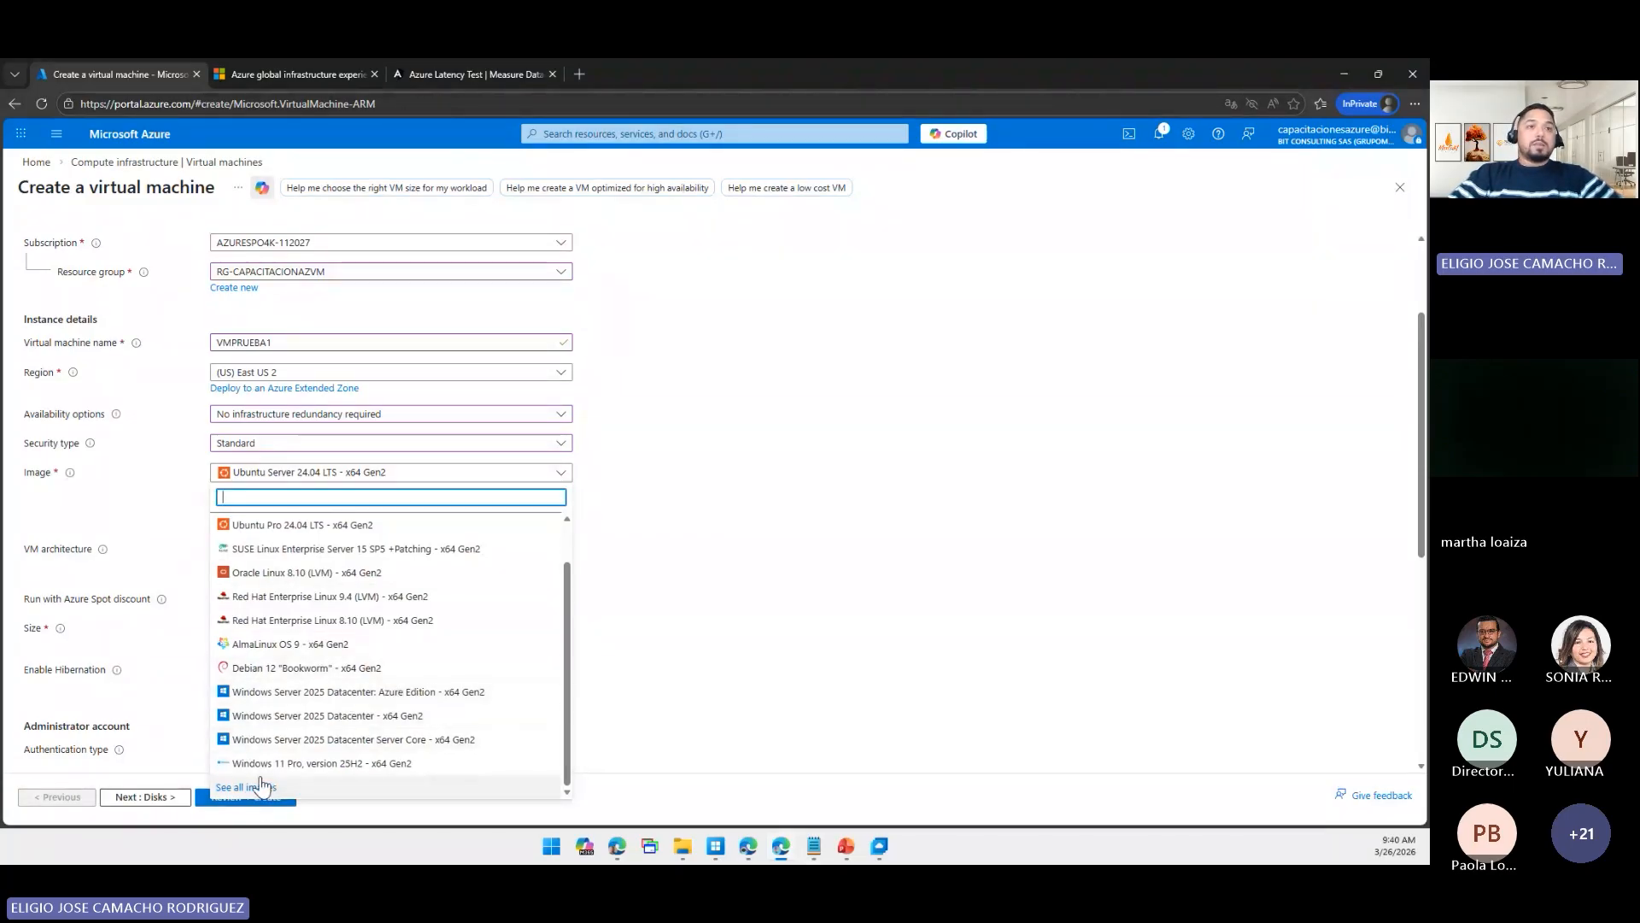
left_click(227, 789)
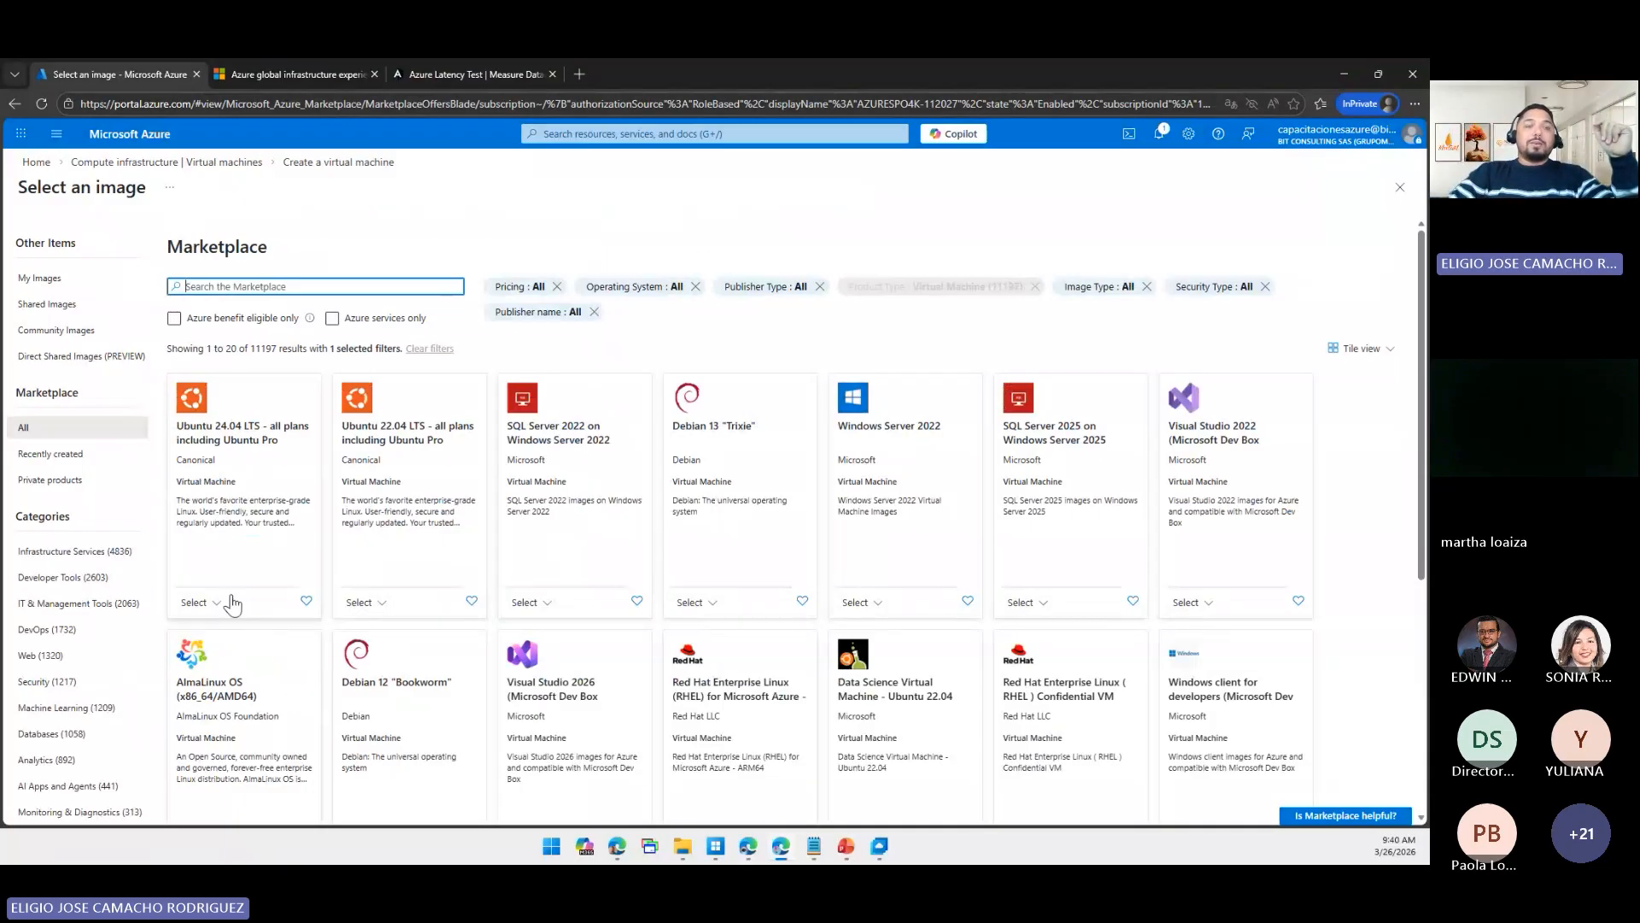
scroll(880, 605, "down", 5)
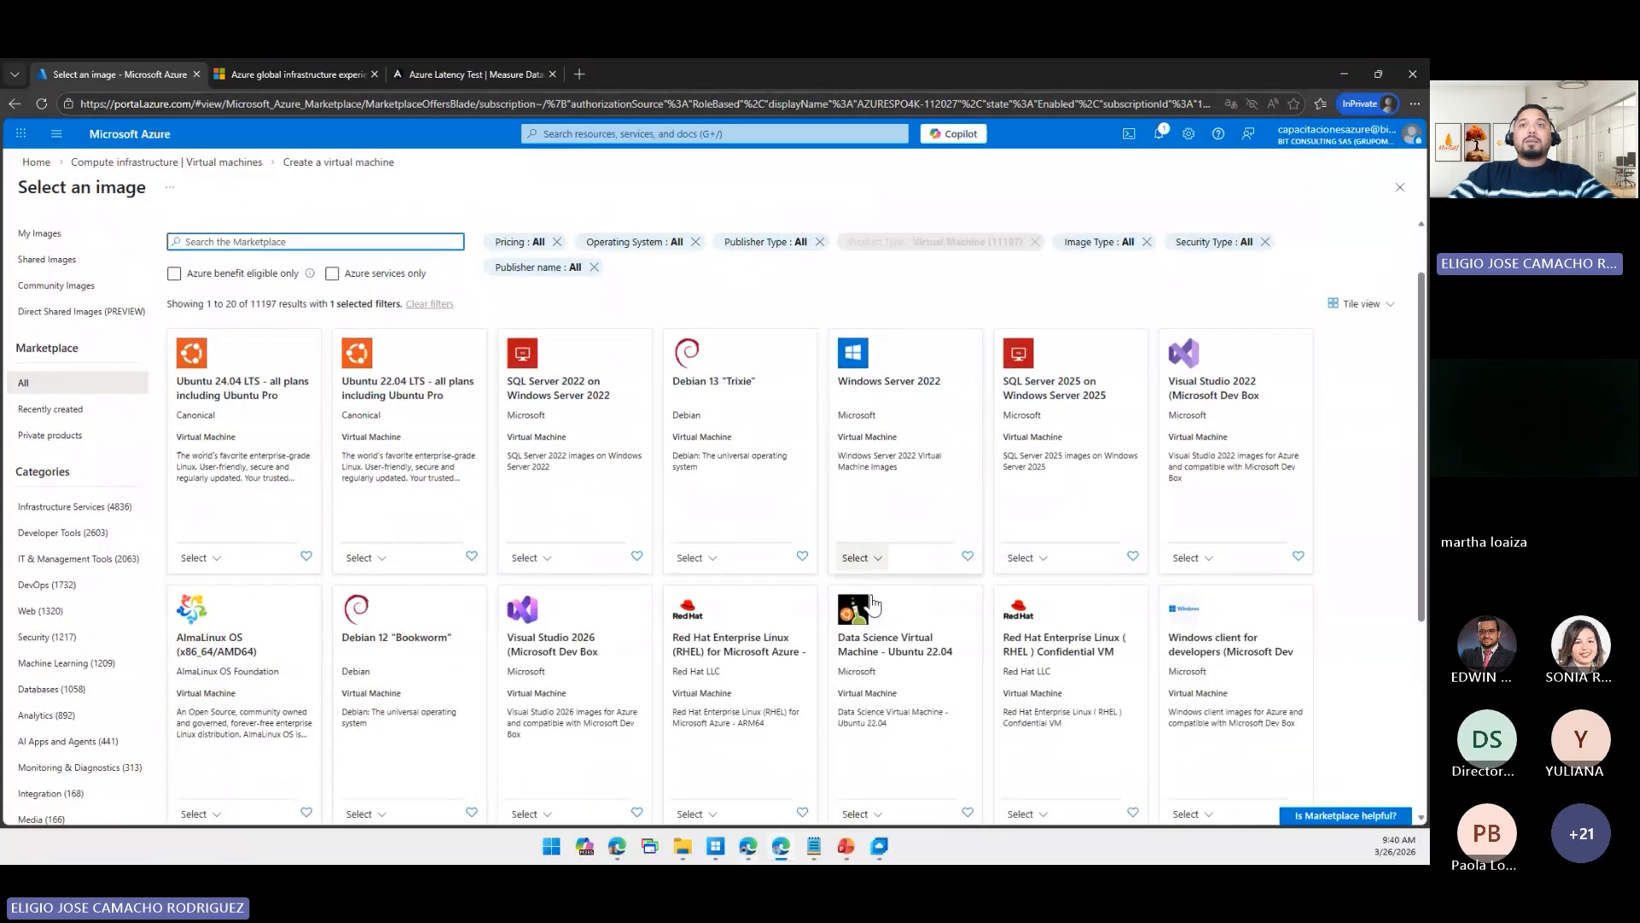
scroll(872, 603, "down", 1)
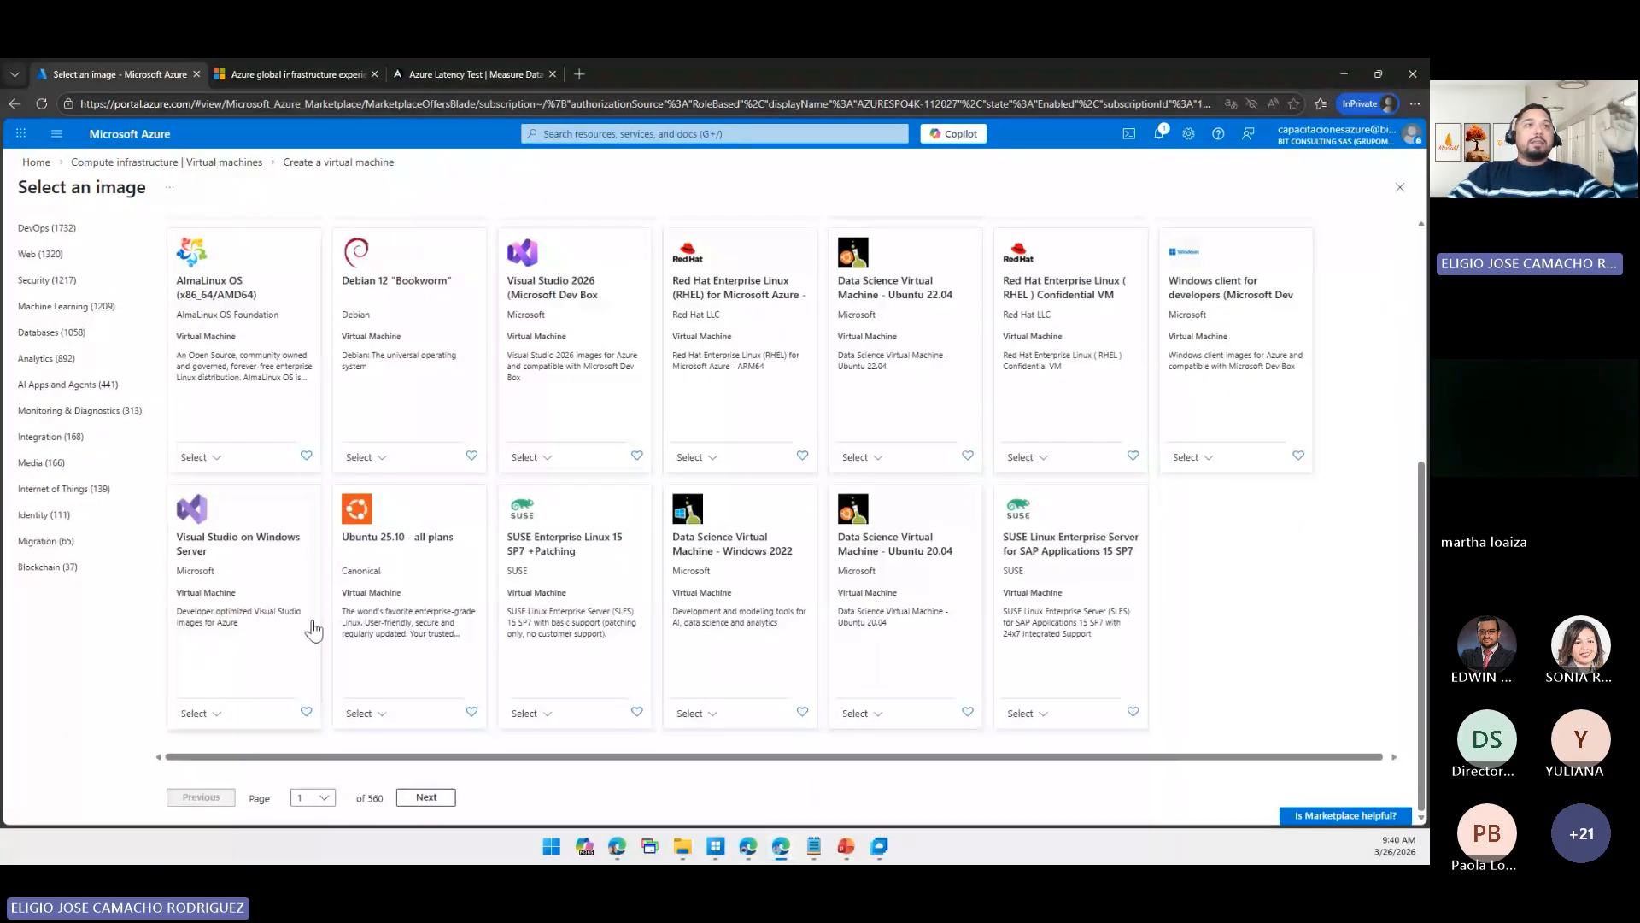
scroll(103, 547, "up", 3)
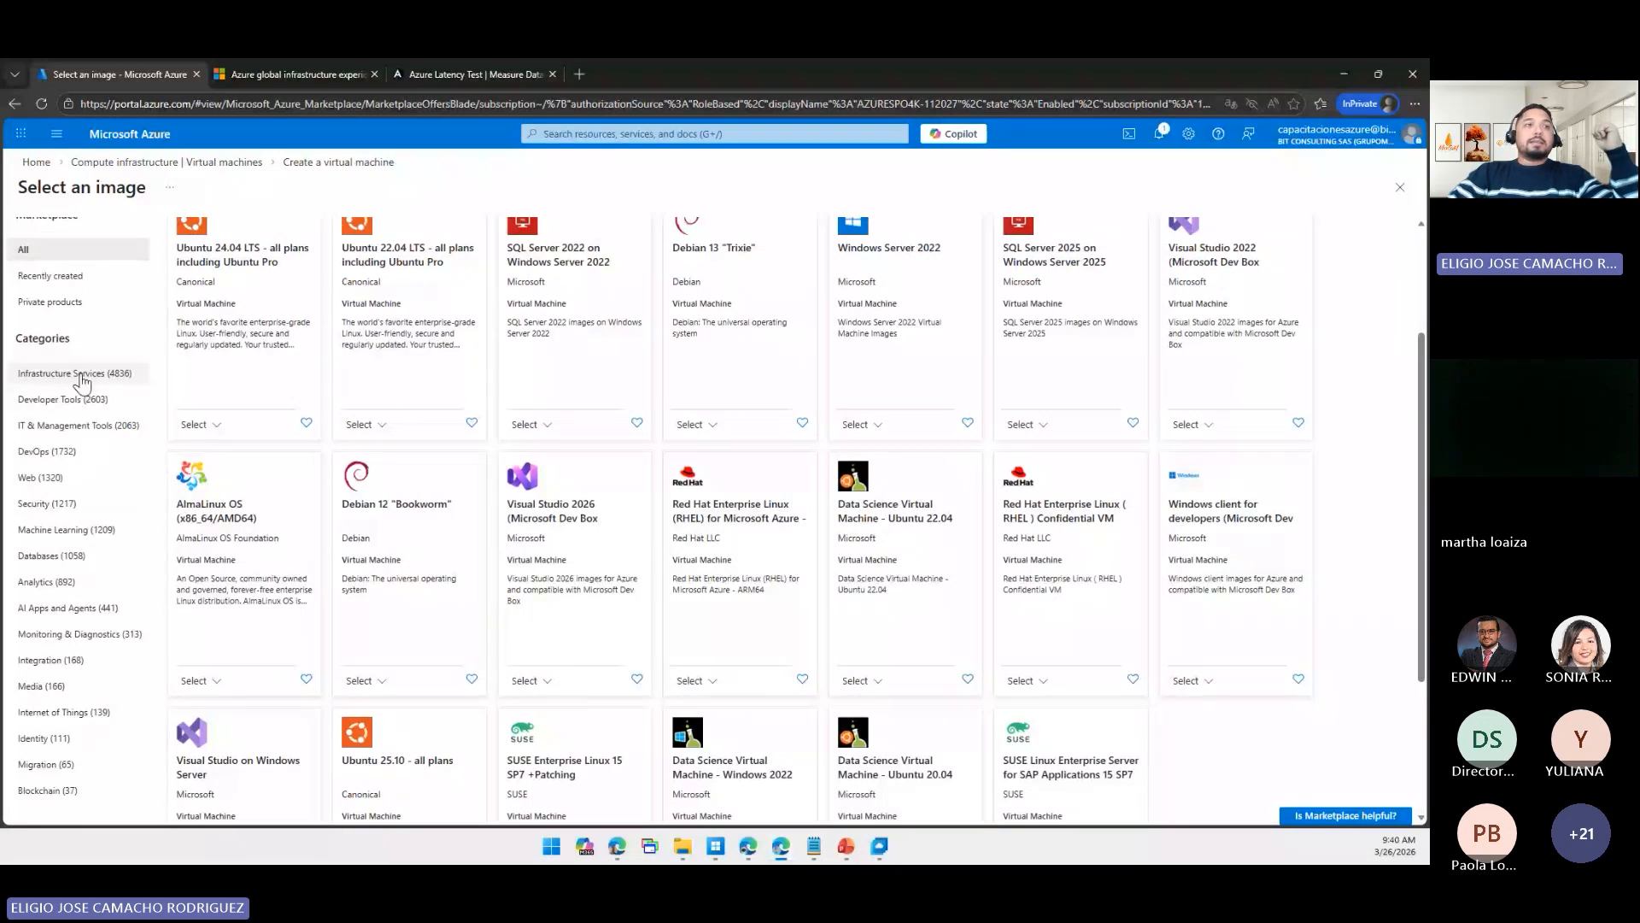
- Review the marketplace images offered in the Web category
scroll(77, 513, "up", 2)
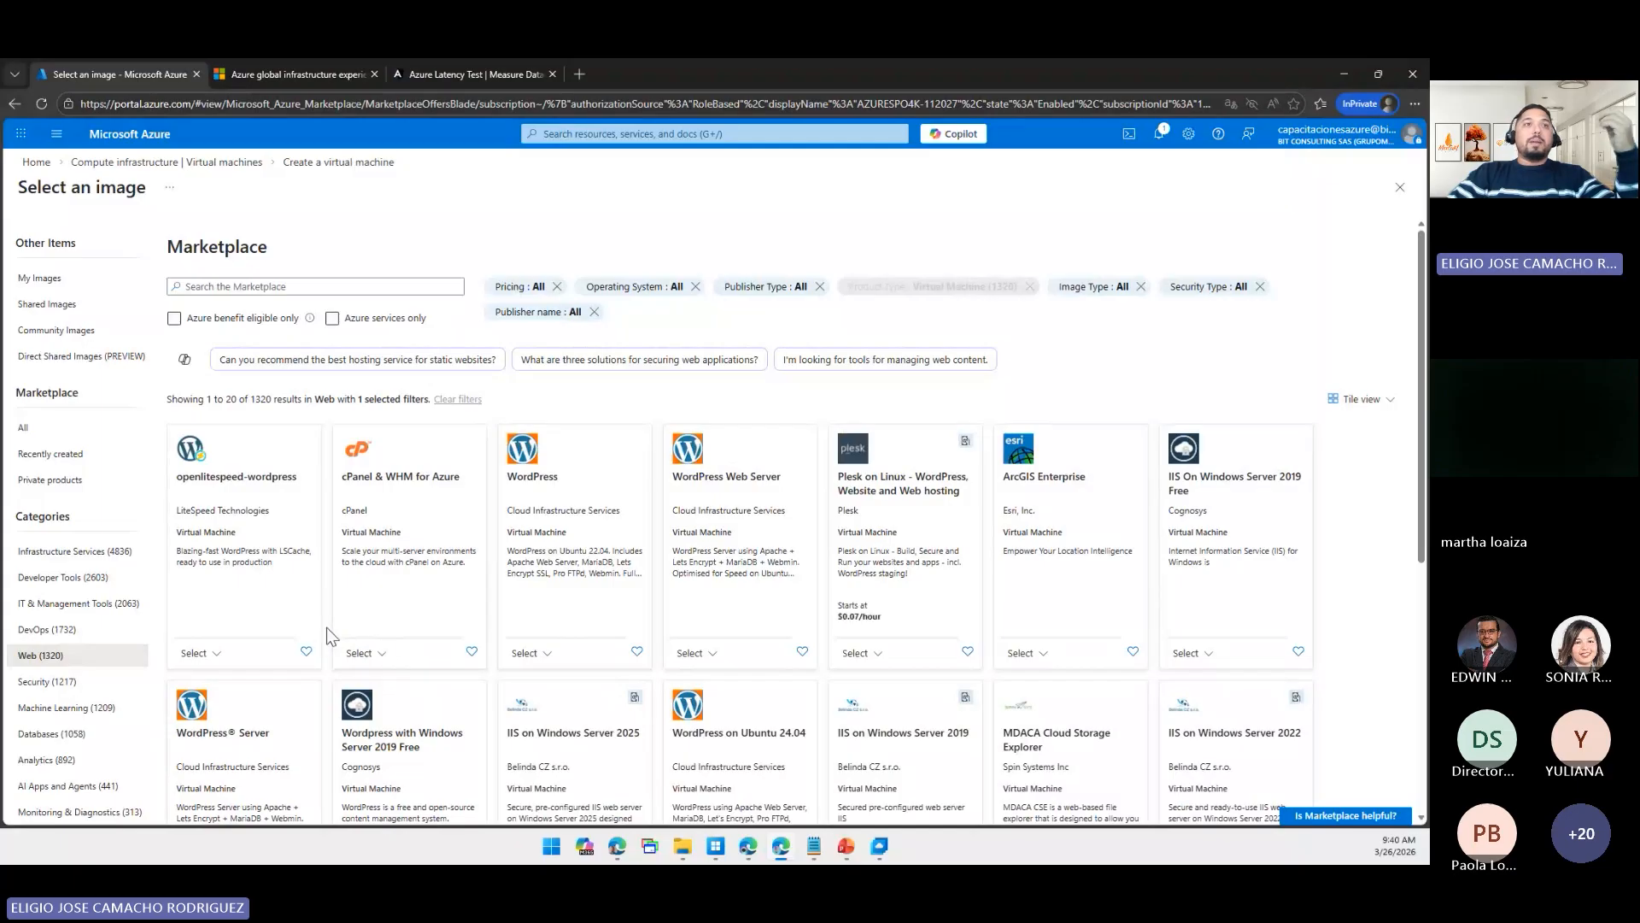
scroll(327, 627, "down", 1)
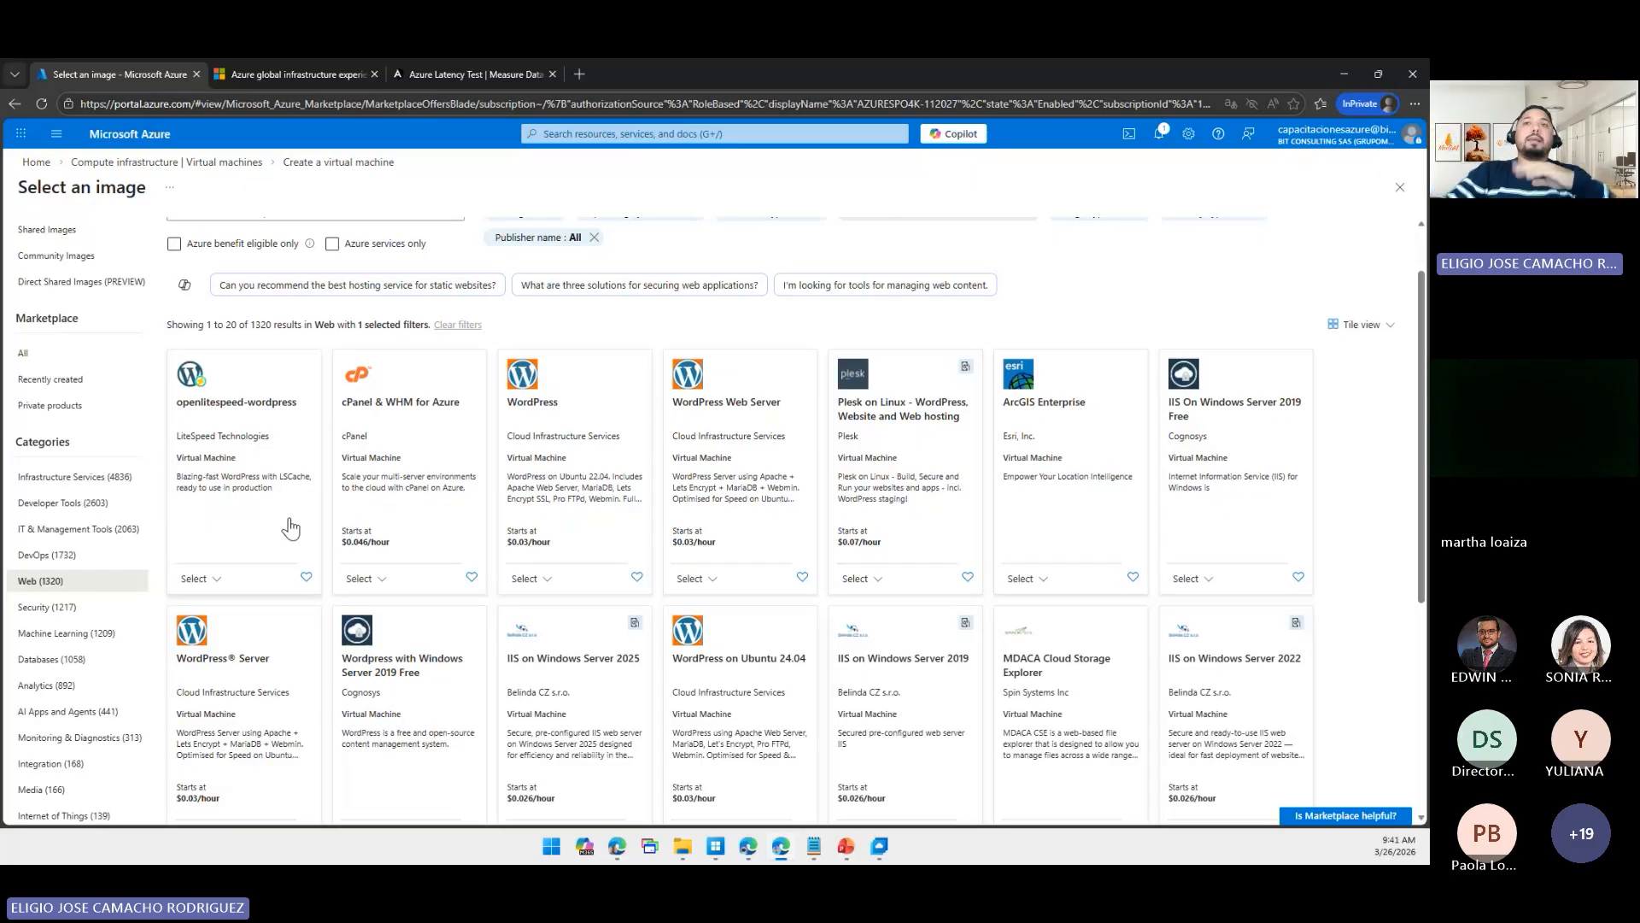
scroll(1111, 504, "down", 3)
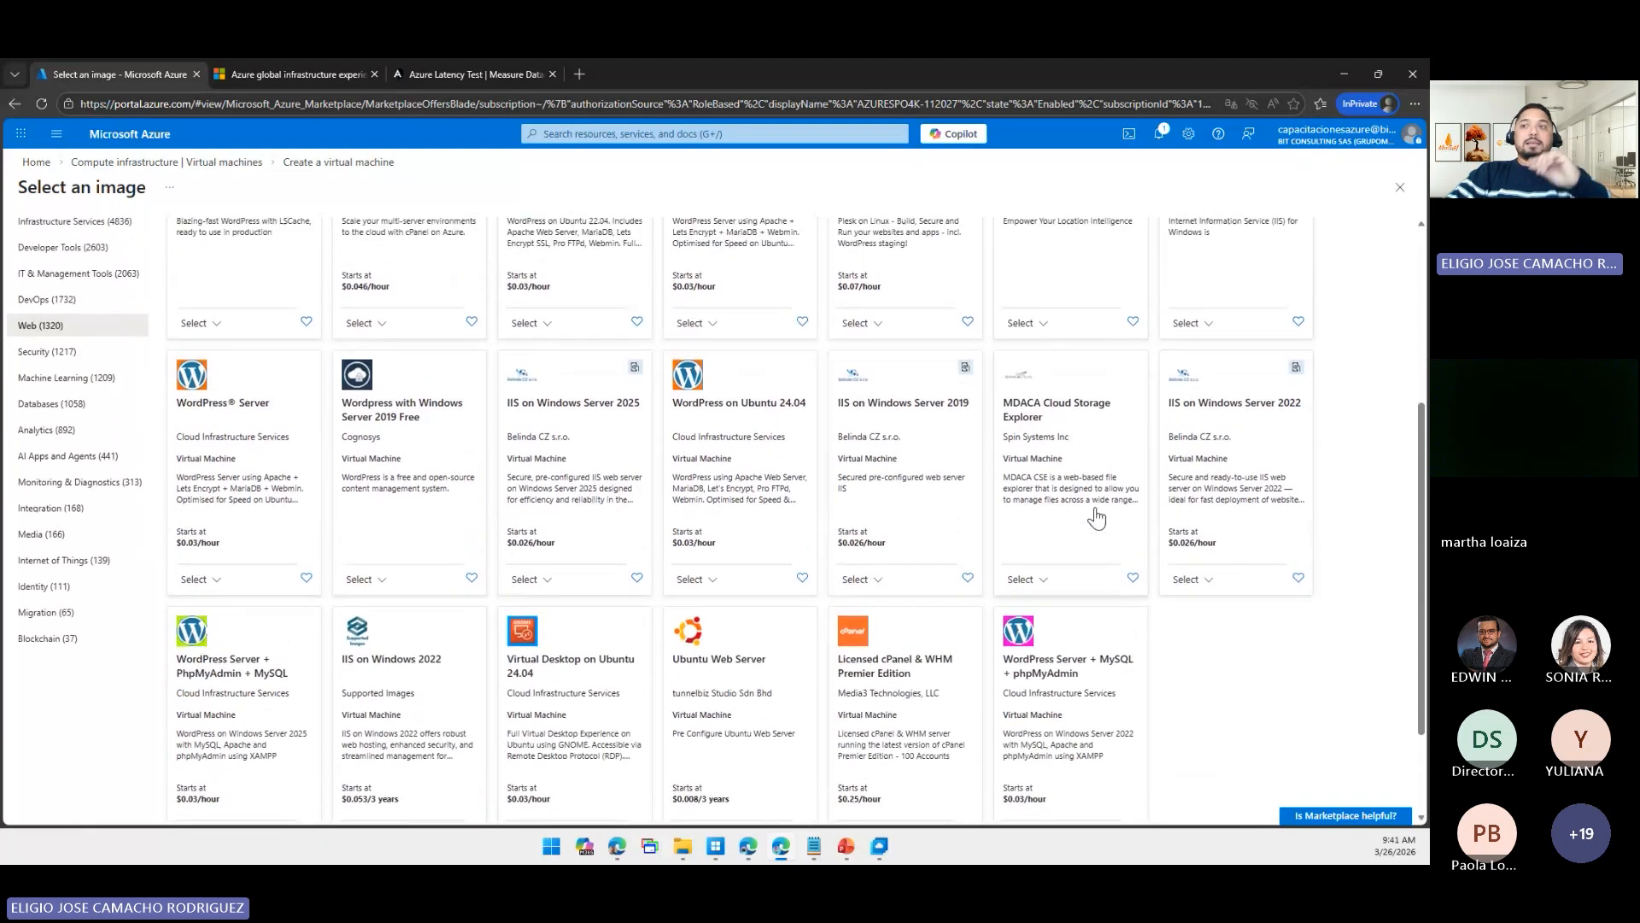
scroll(1097, 517, "up", 1)
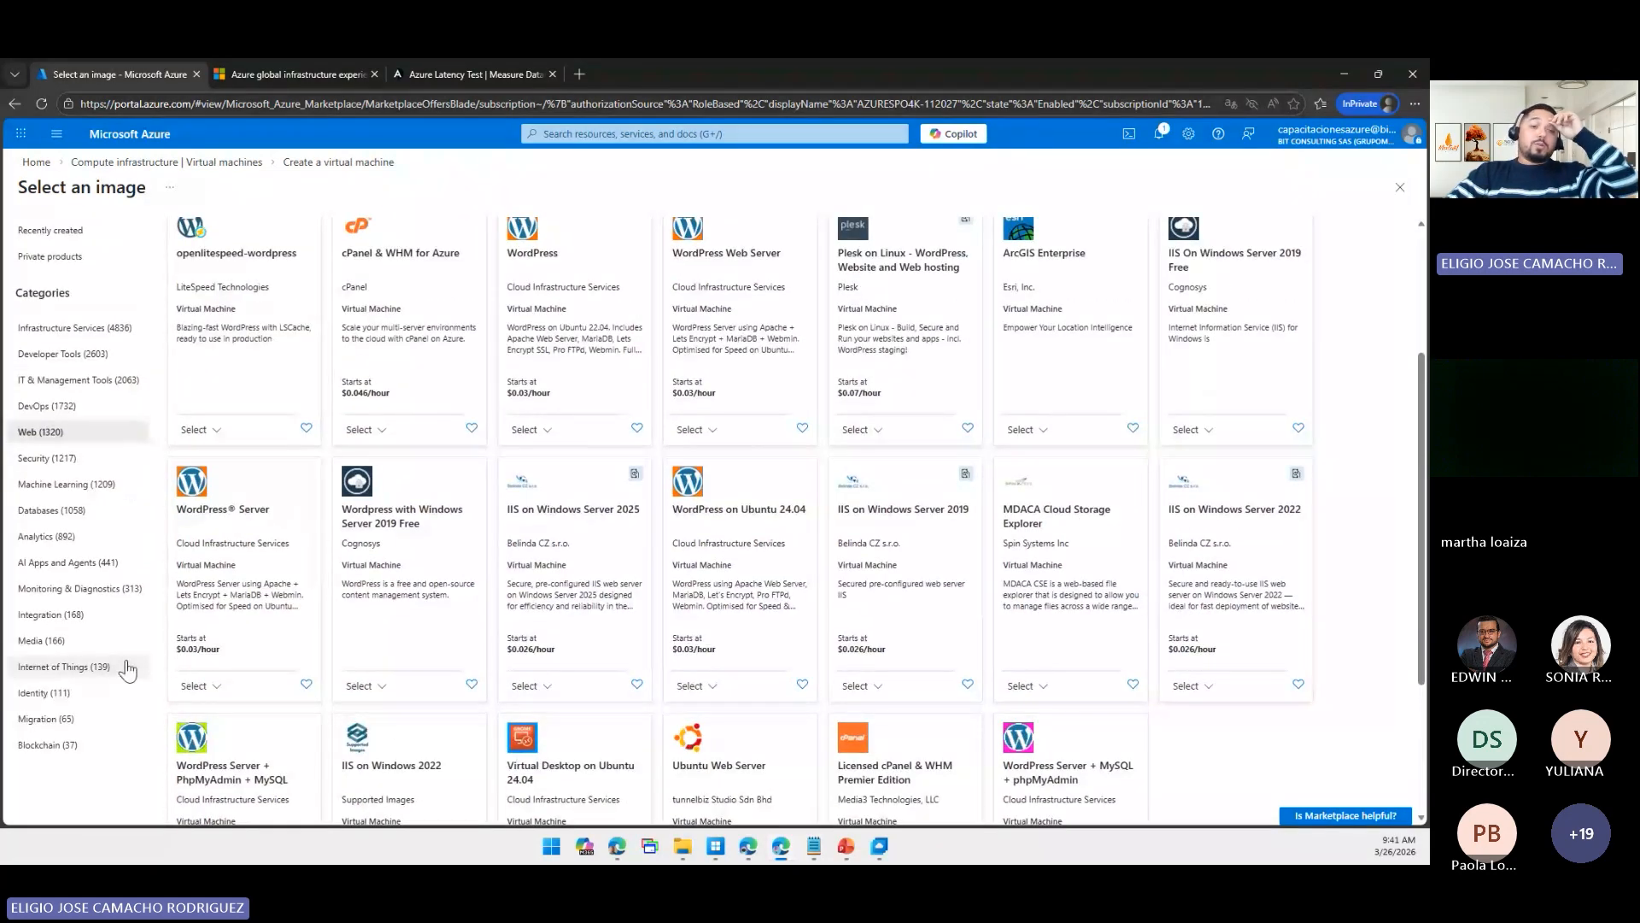
scroll(127, 669, "up", 3)
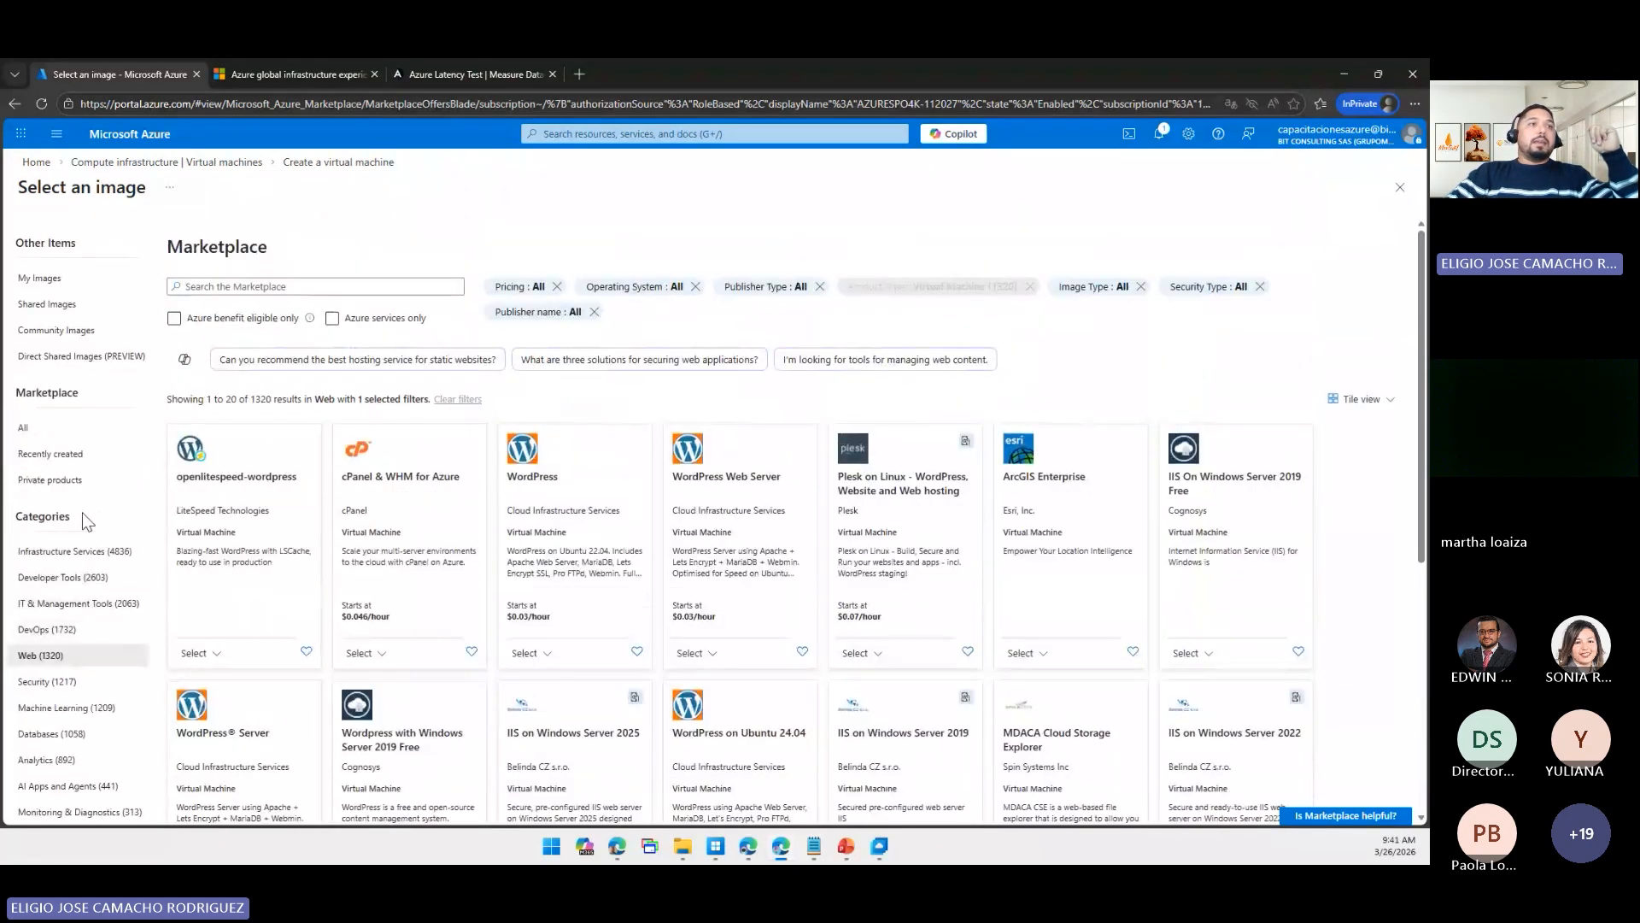
- Examine the Windows Server 2022 editions under the Infrastructure Services category, and leave the image catalogue without choosing one
left_click(76, 552)
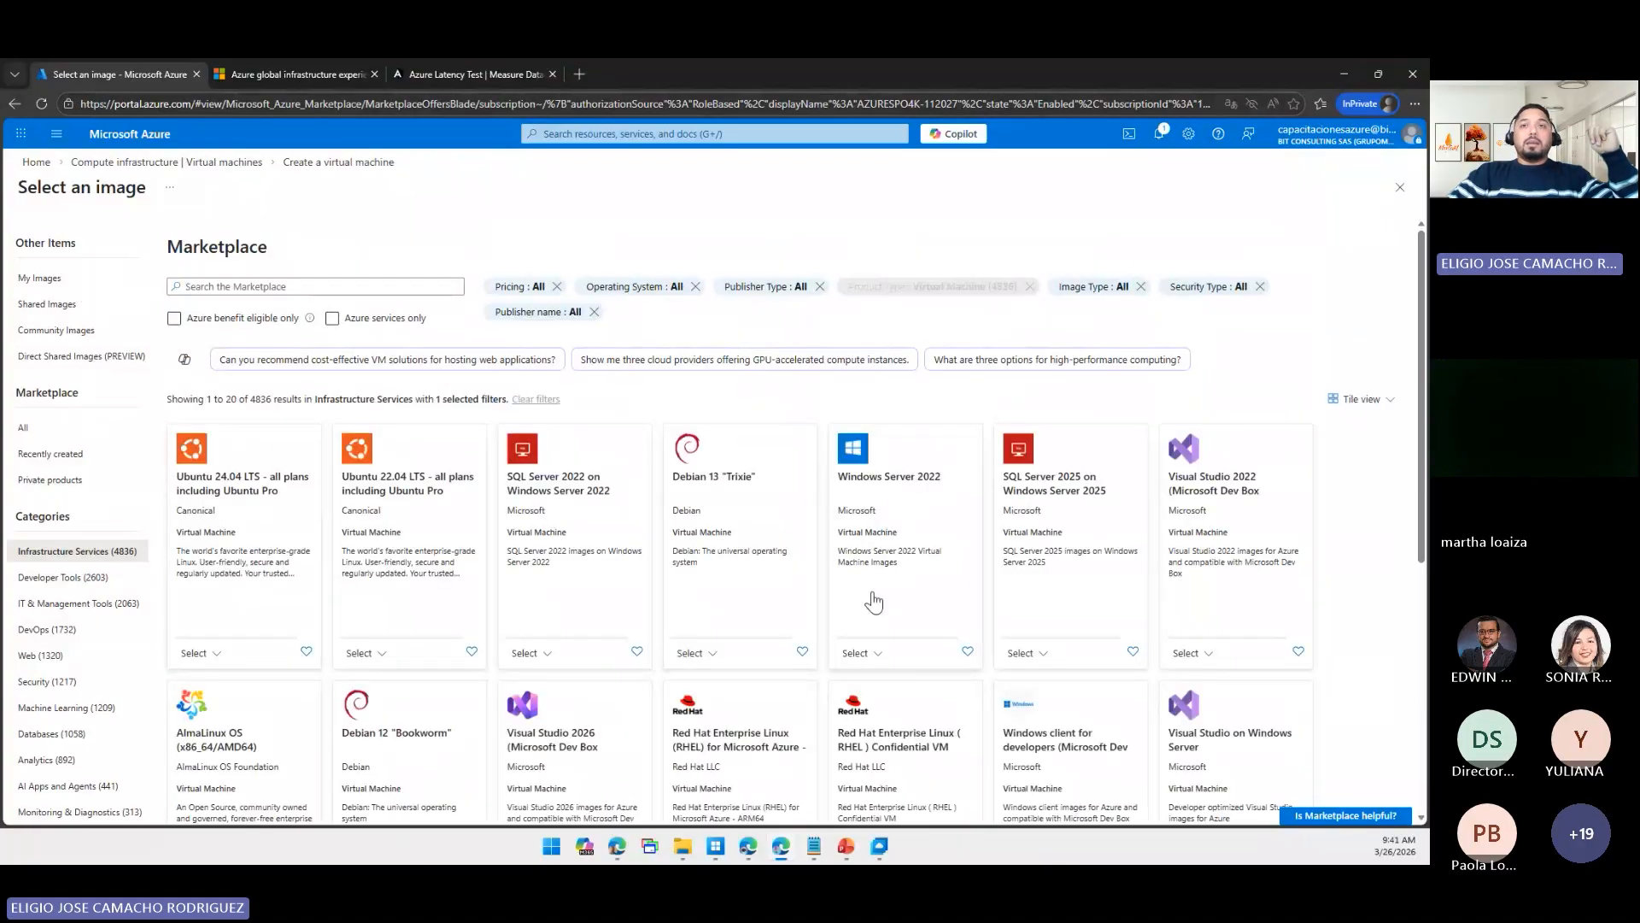
left_click(870, 655)
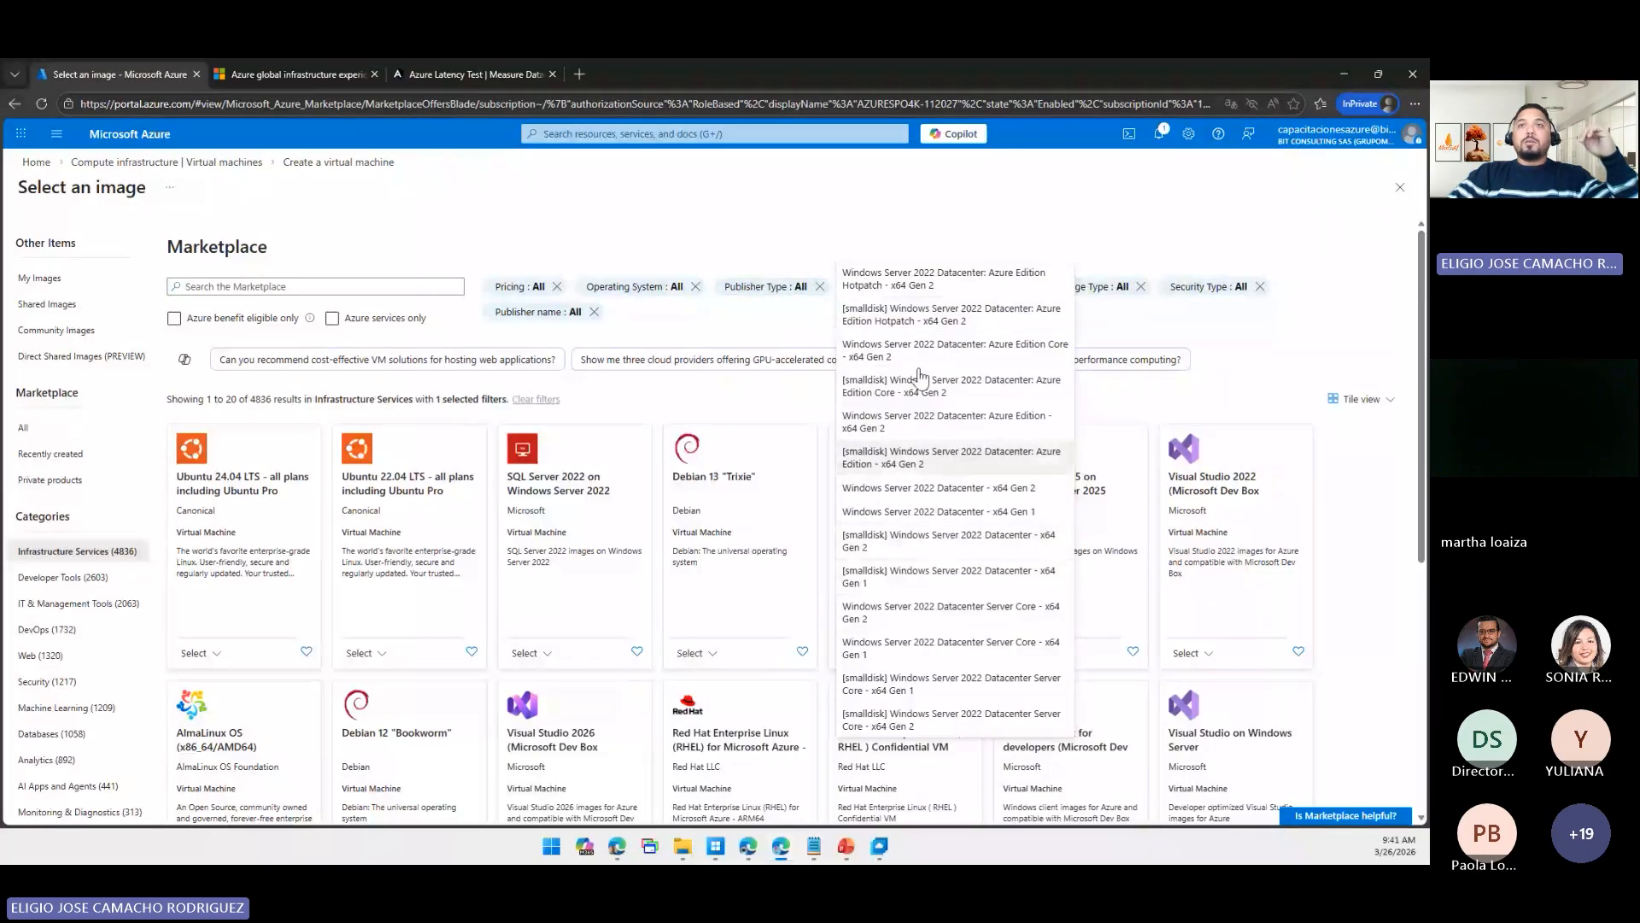
left_click(732, 249)
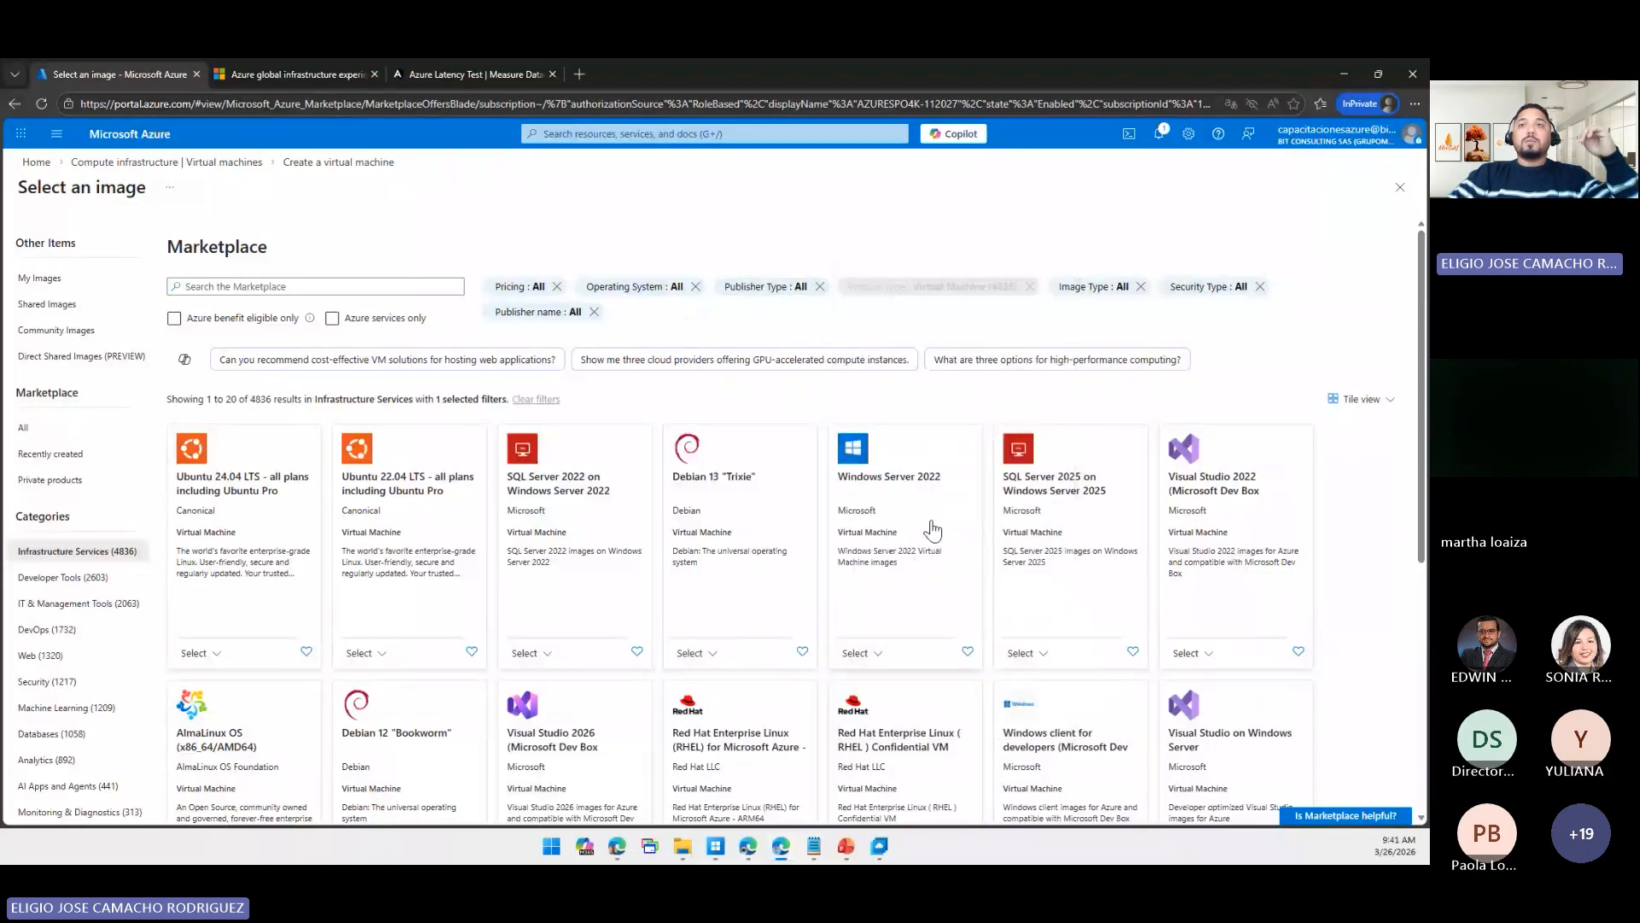
left_click(1400, 188)
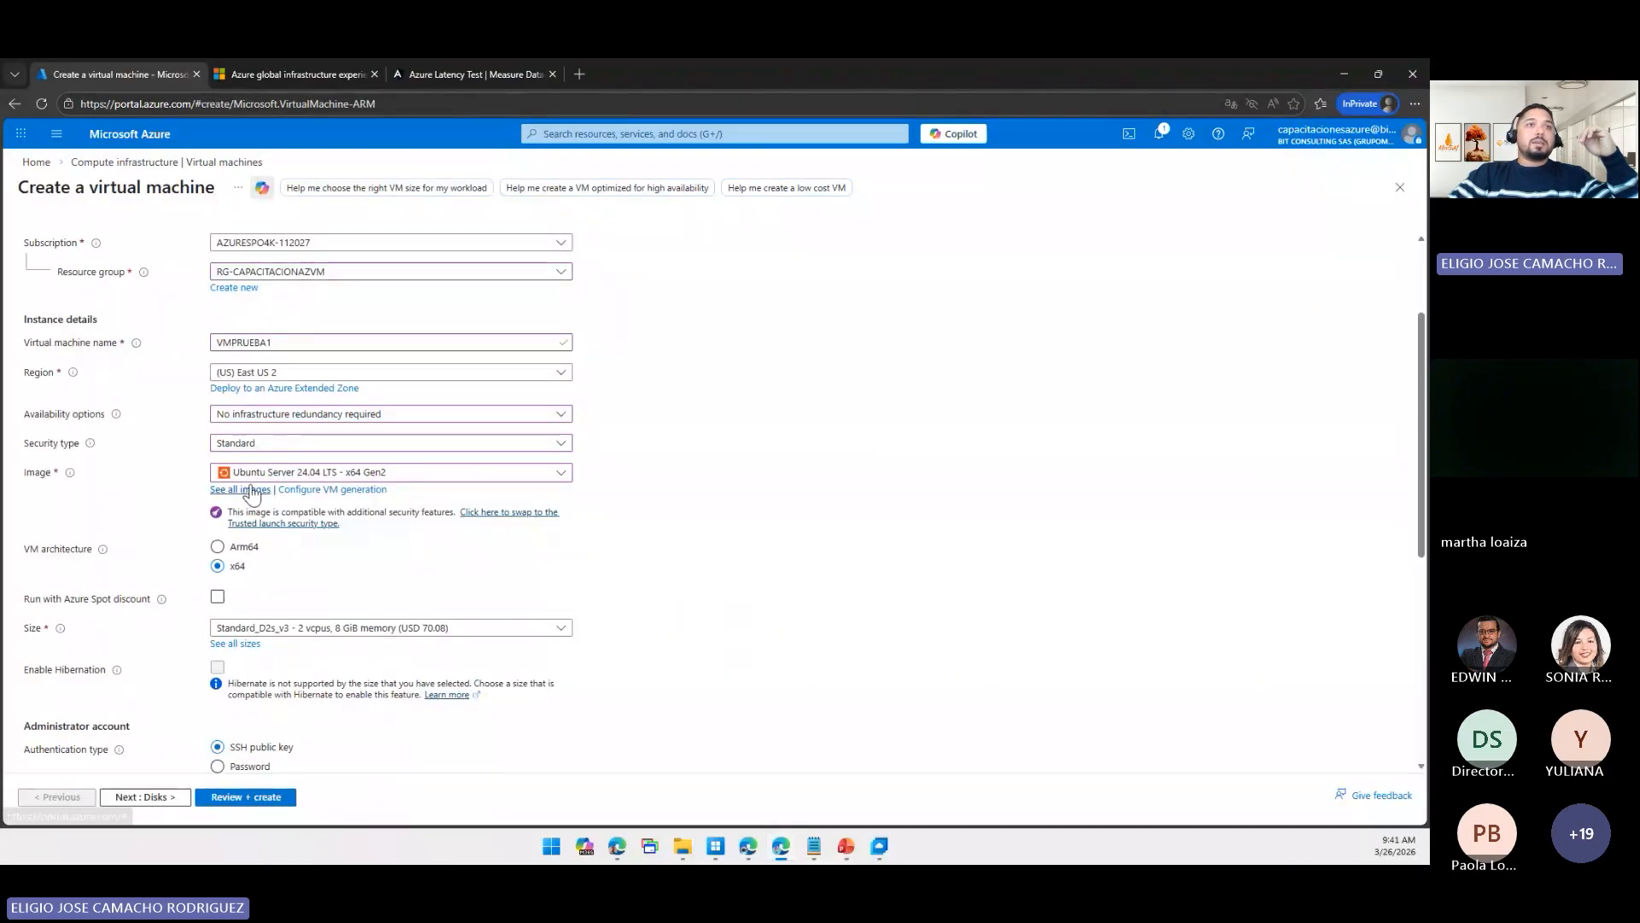
- Set the virtual machine's image to Windows Server 2022 Datacenter - x64 Gen 2 from the marketplace catalogue
left_click(250, 490)
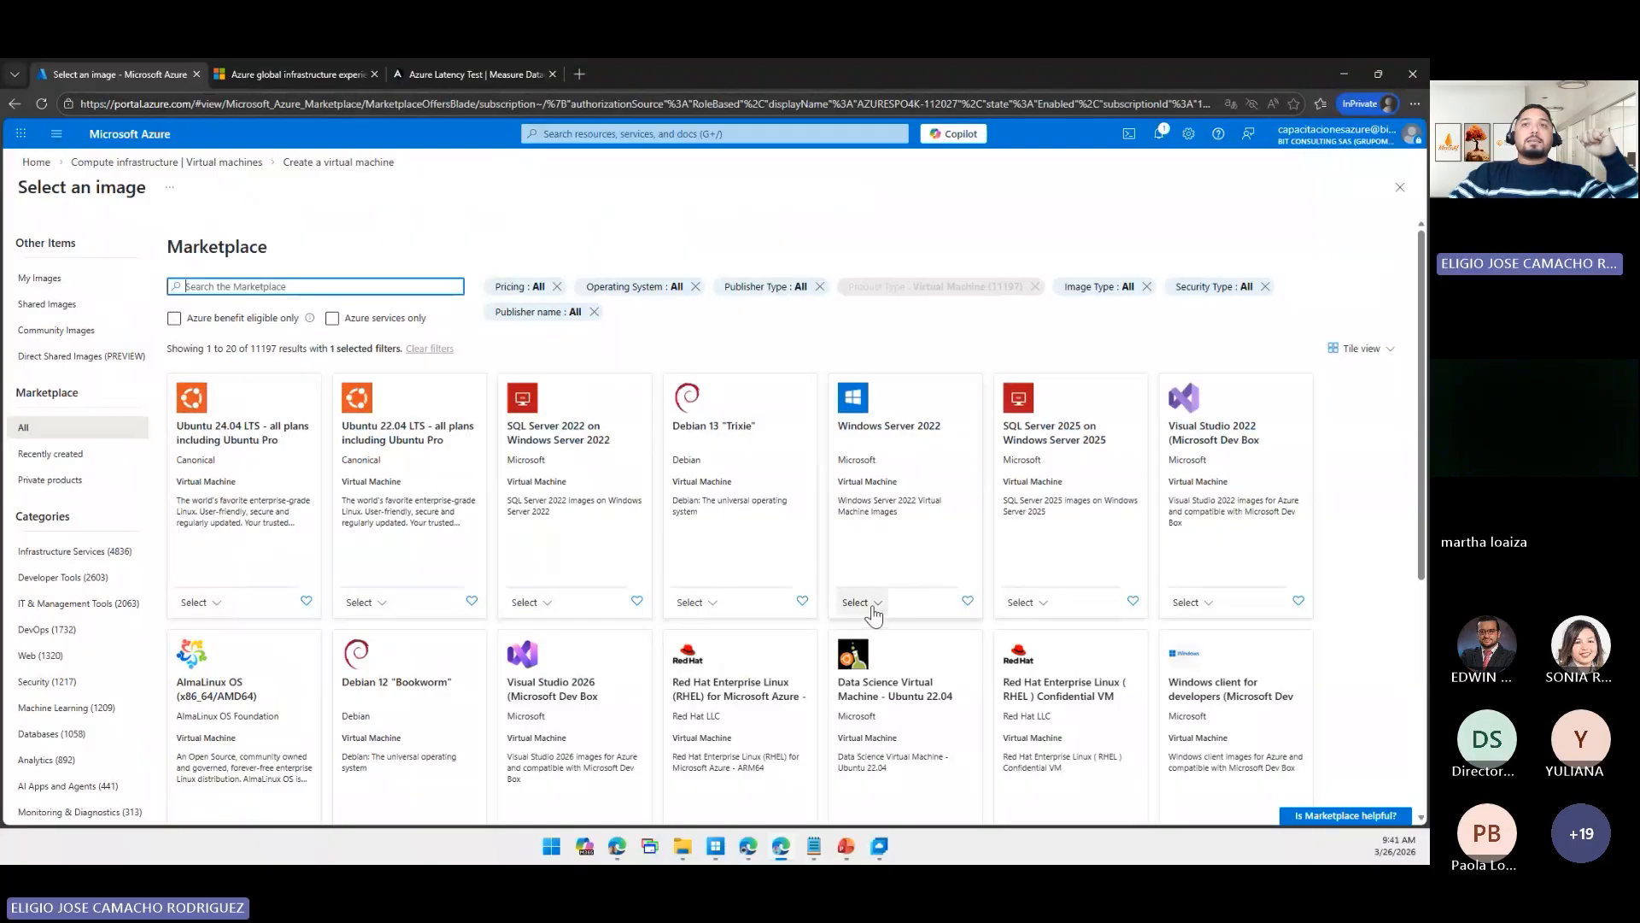
left_click(872, 605)
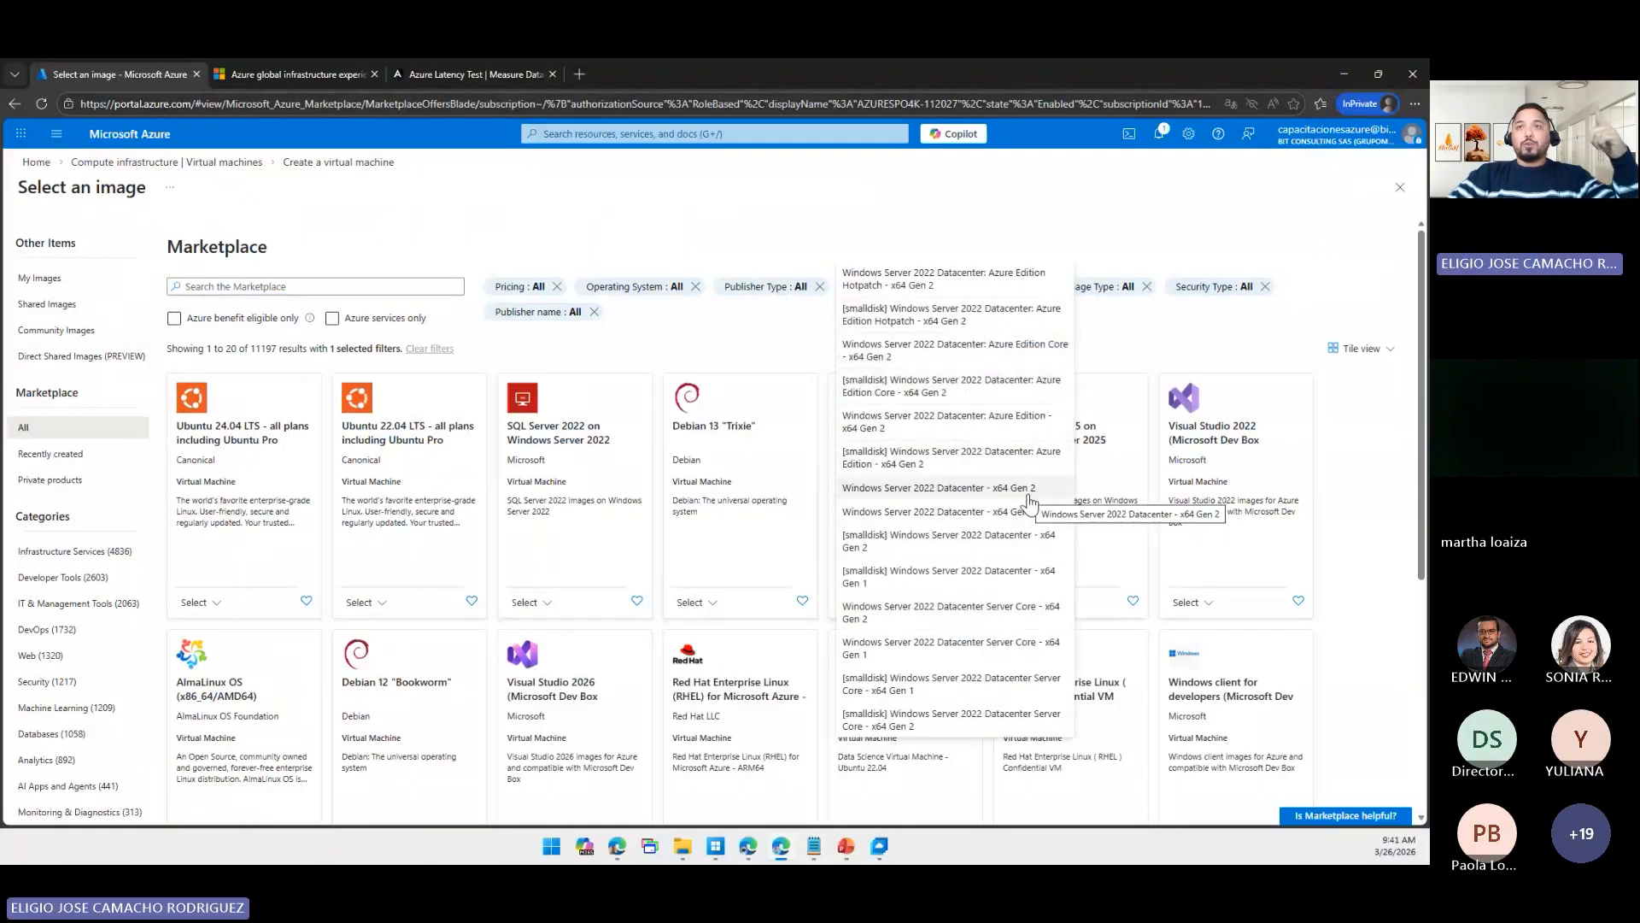
left_click(958, 489)
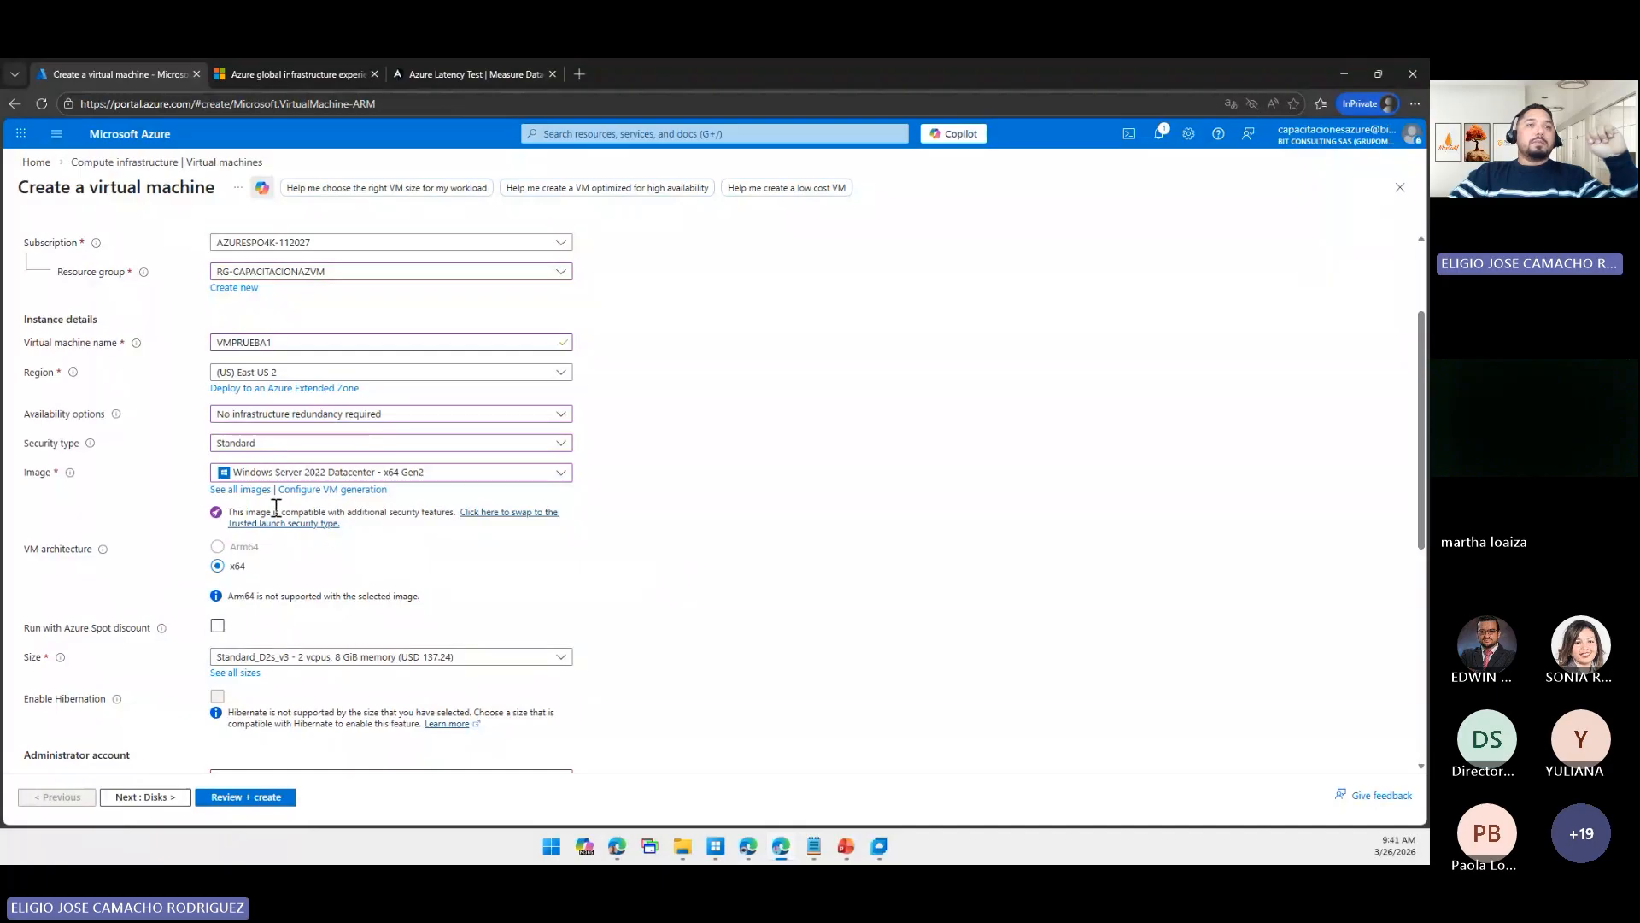
- Open the full list of VM sizes, collapse the D-Series v3 group and search for BS
scroll(293, 670, "down", 2)
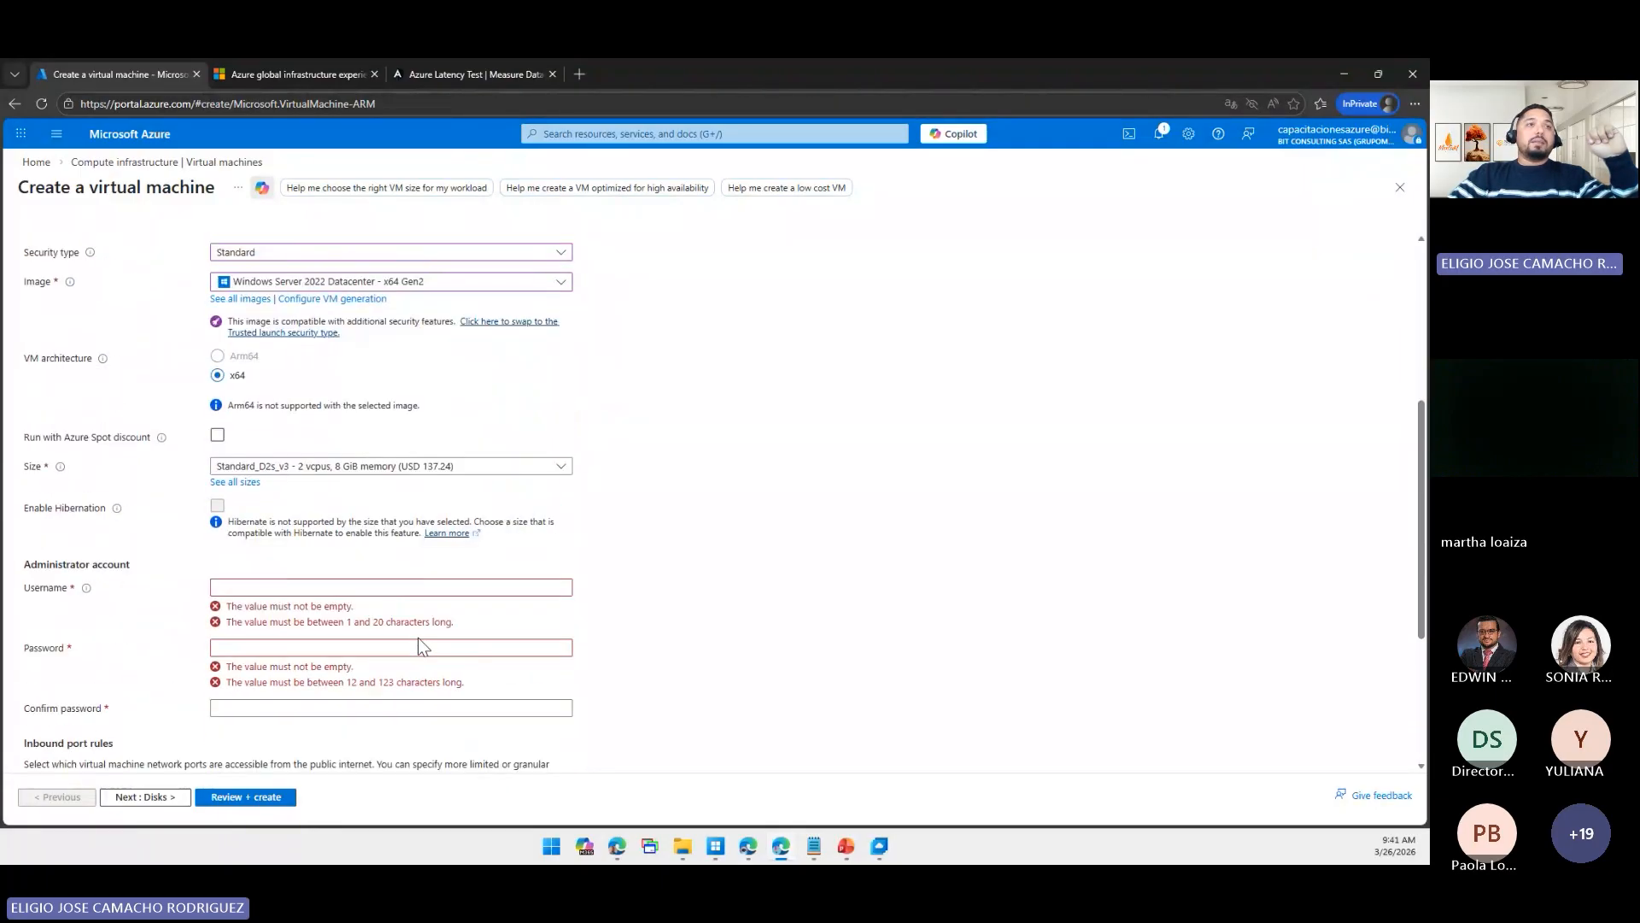
left_click(345, 434)
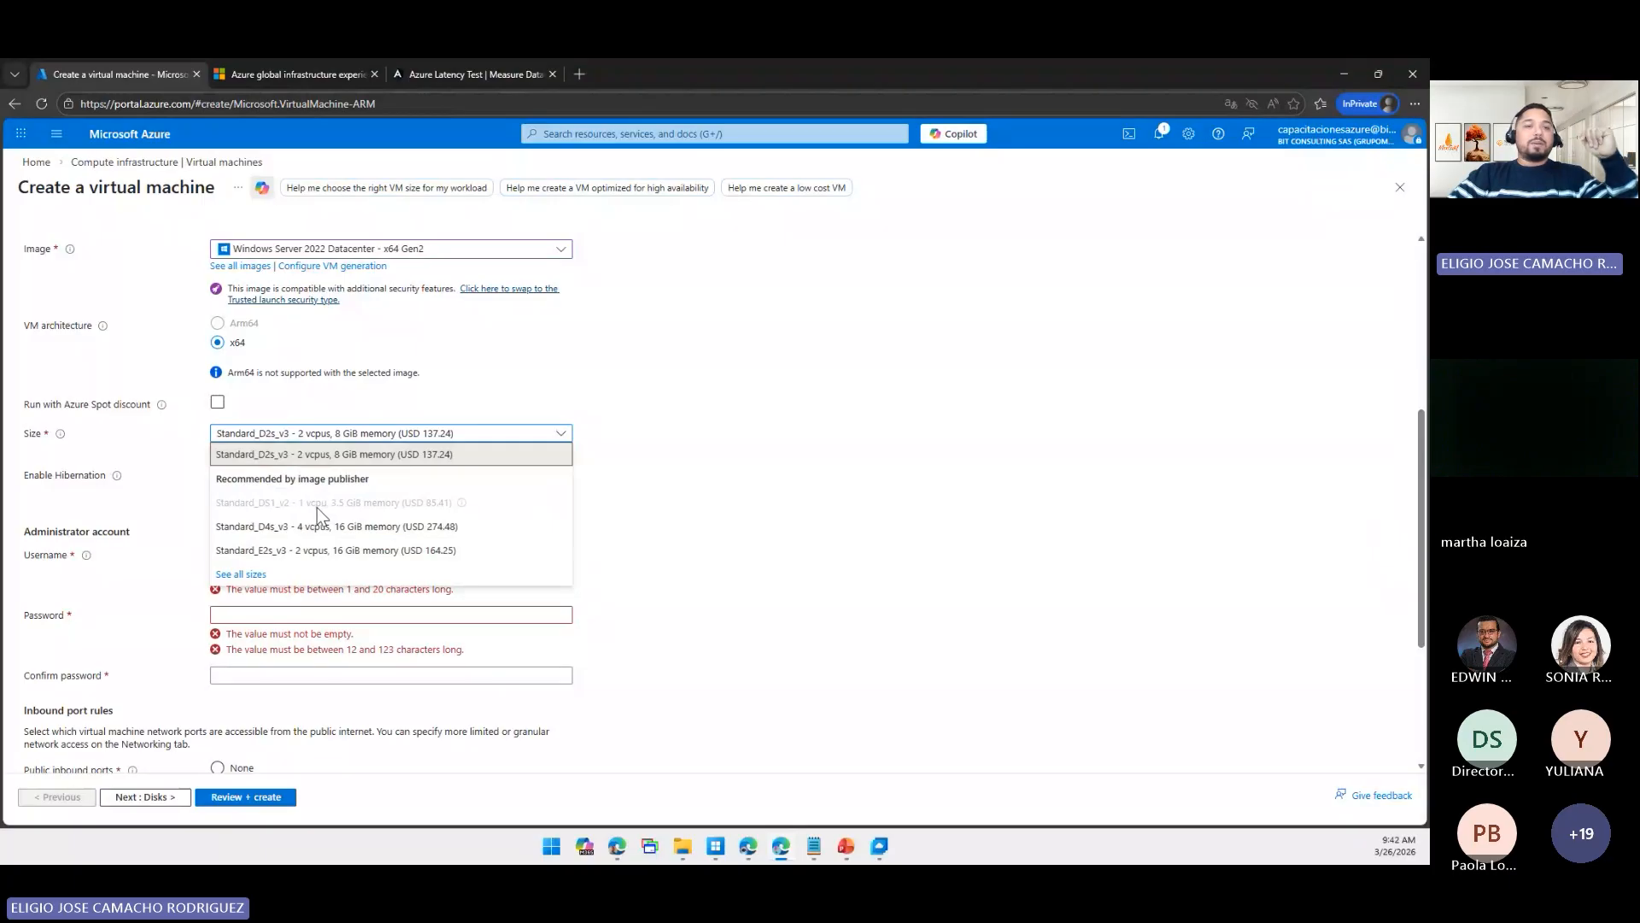
left_click(244, 574)
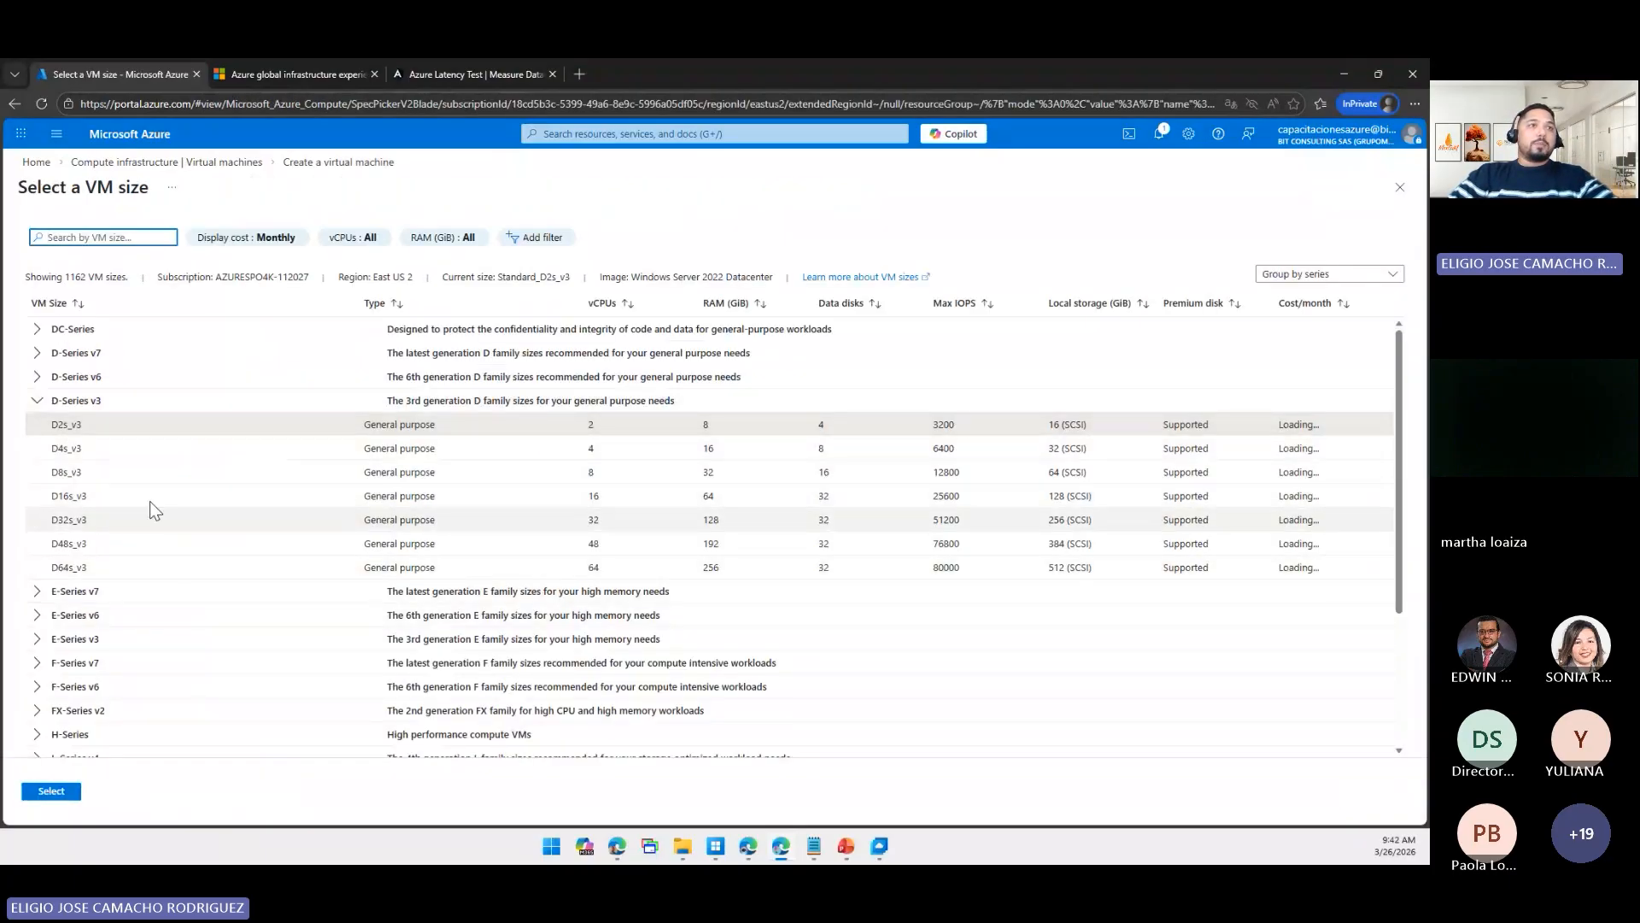
left_click(37, 403)
left_click(91, 237)
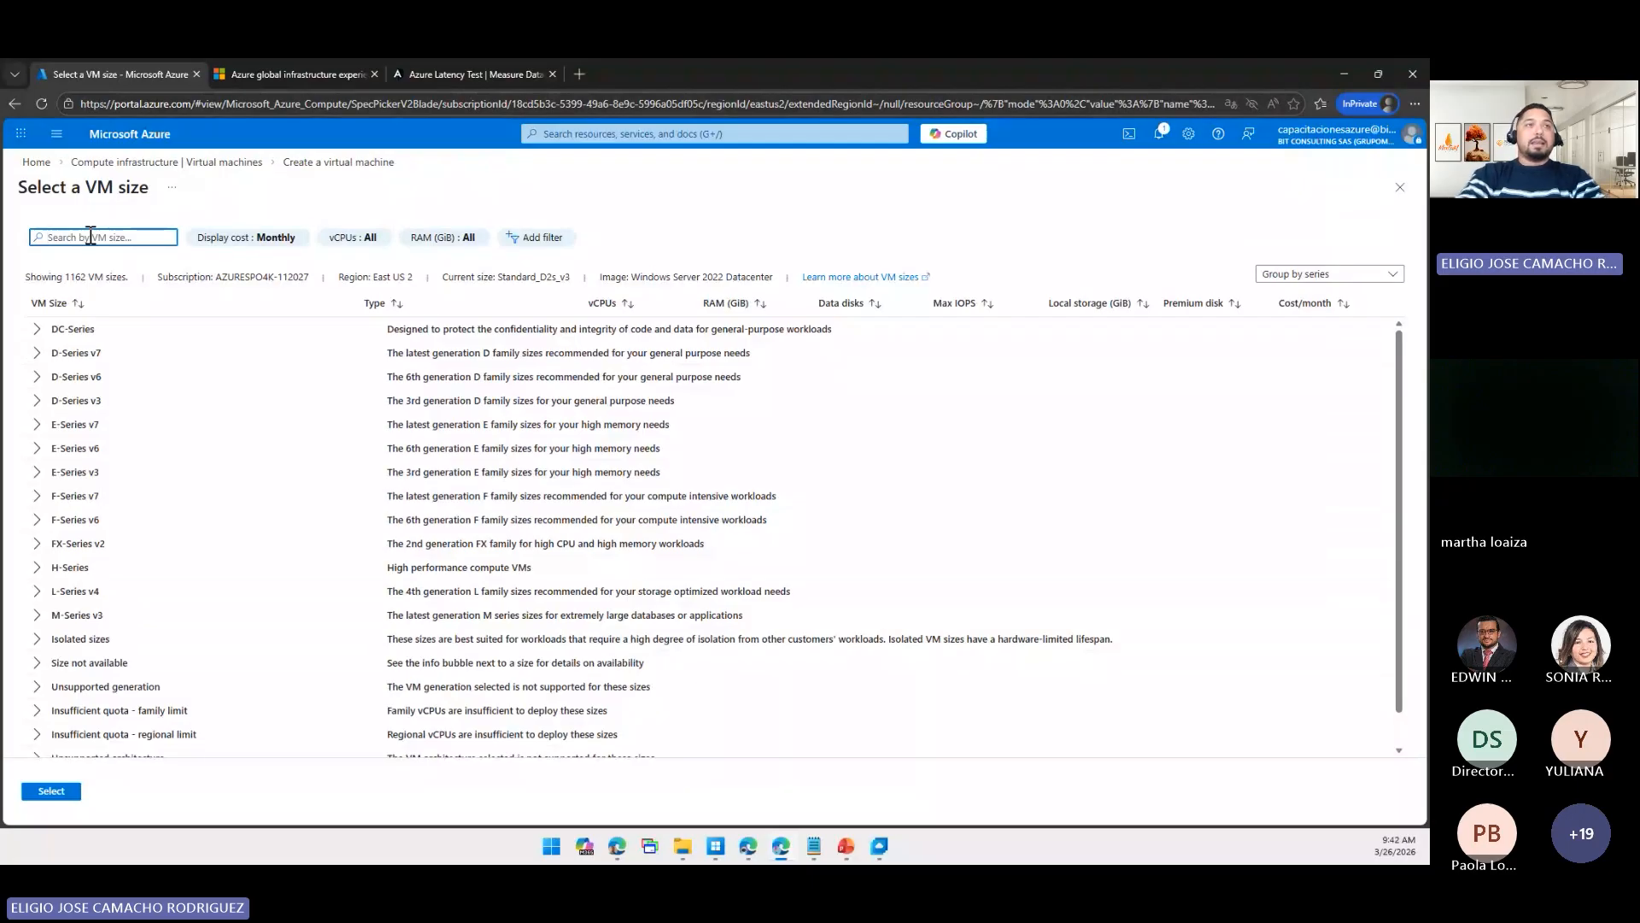
type("BS")
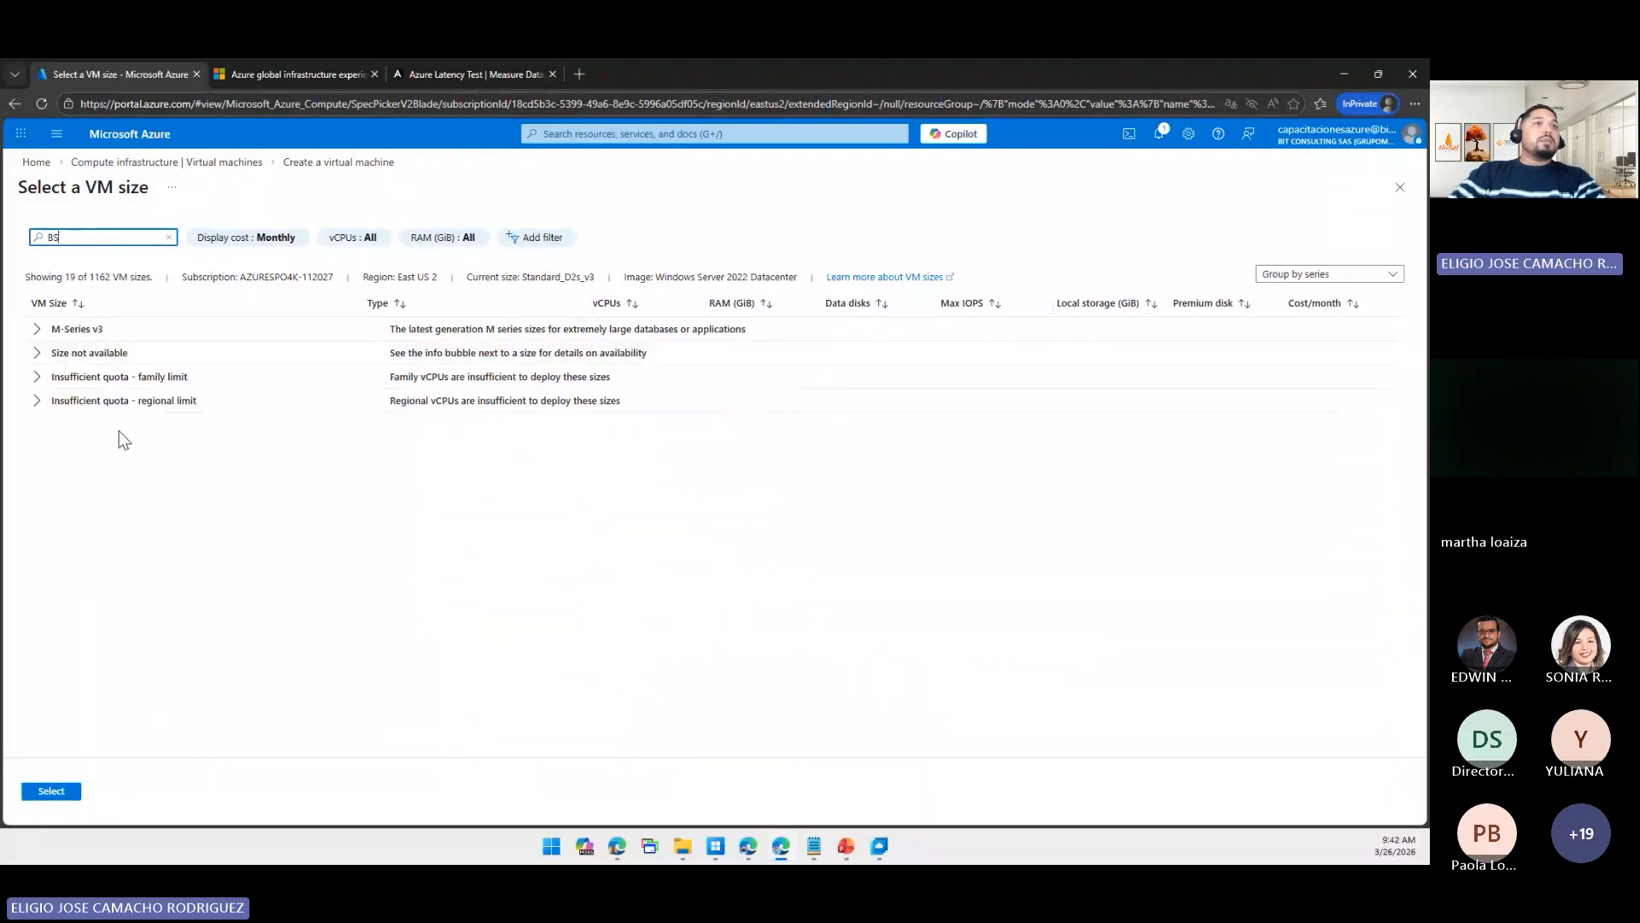
- Check the M-Series v3 group and the family-limit and regional-limit insufficient quota groups among the found sizes
left_click(36, 329)
left_click(37, 330)
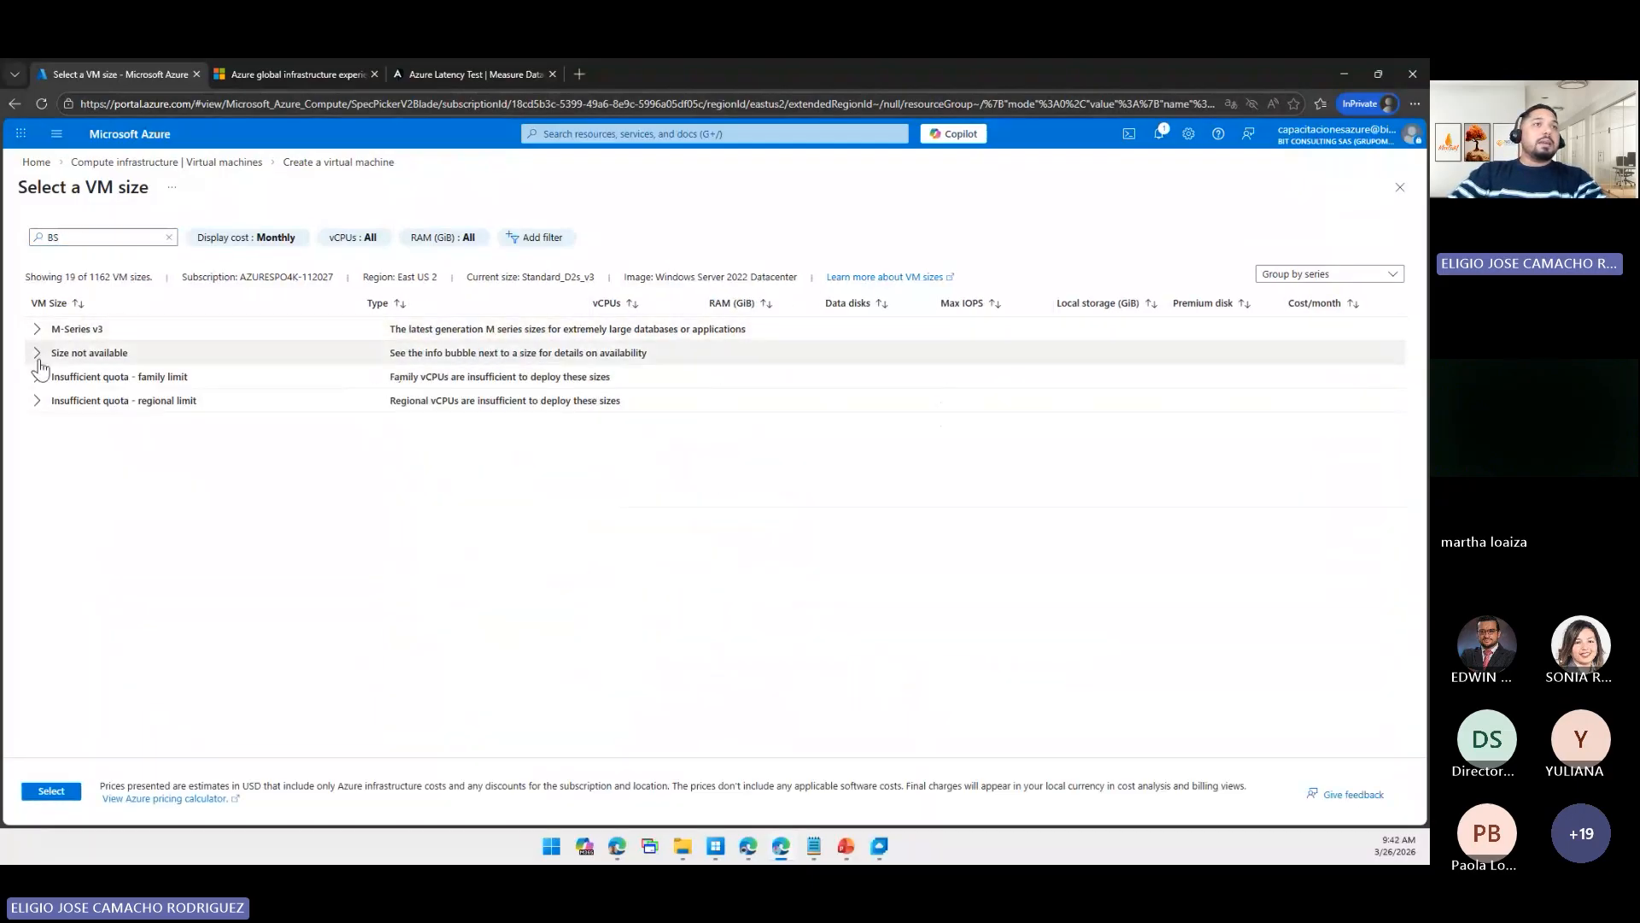
left_click(36, 377)
left_click(36, 424)
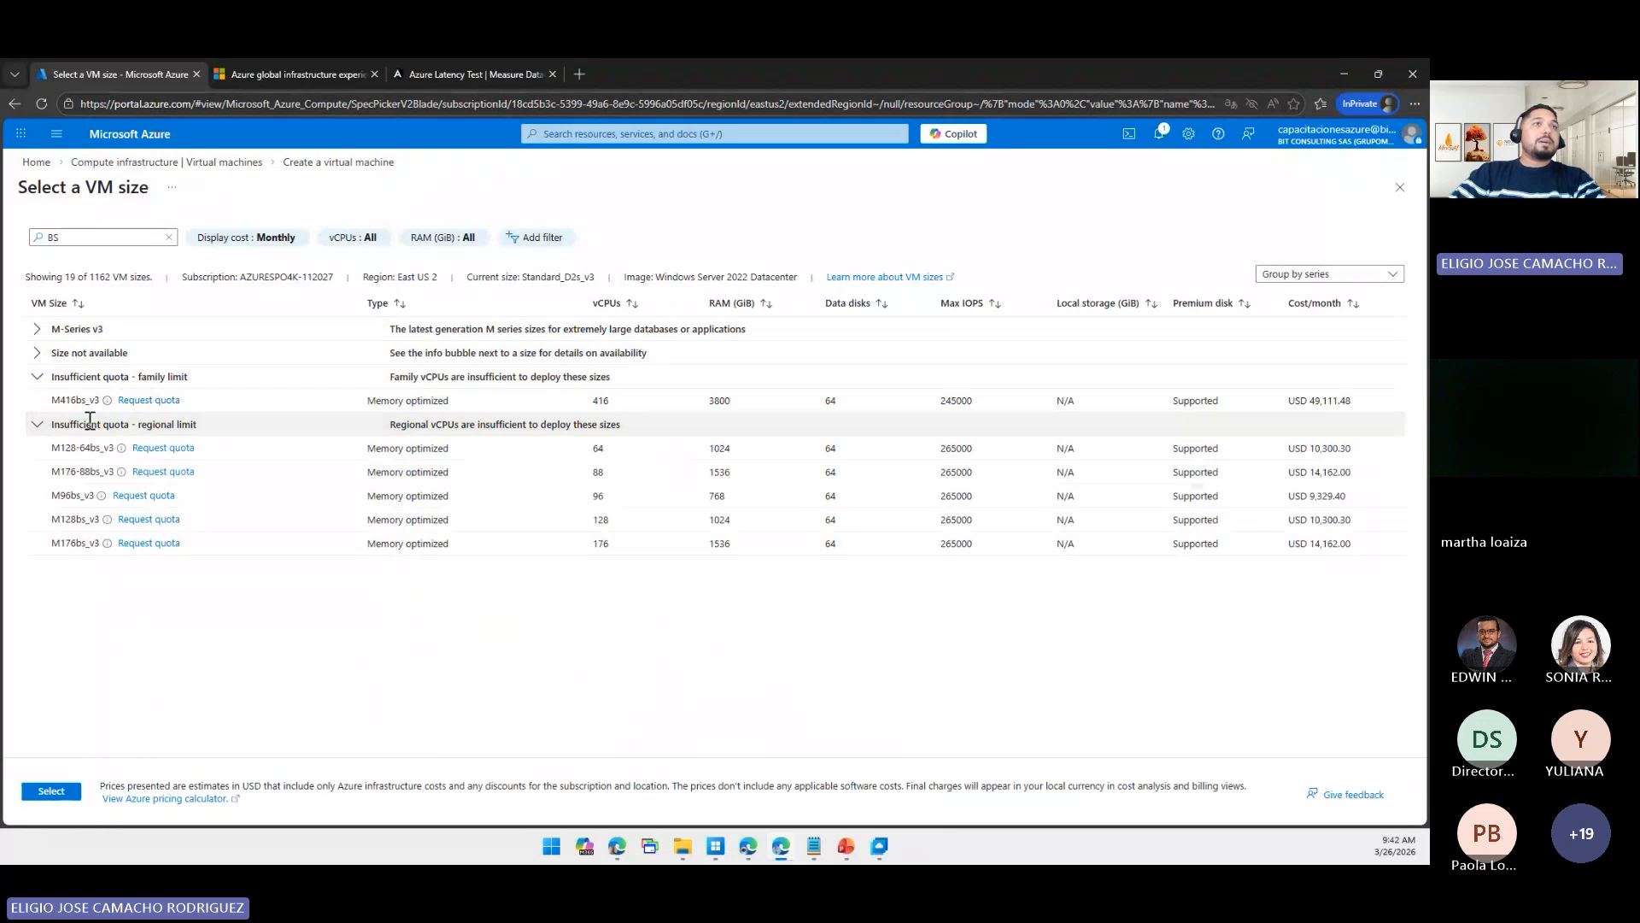
- Shorten the VM size search to B and collapse both insufficient quota groups
left_click(112, 238)
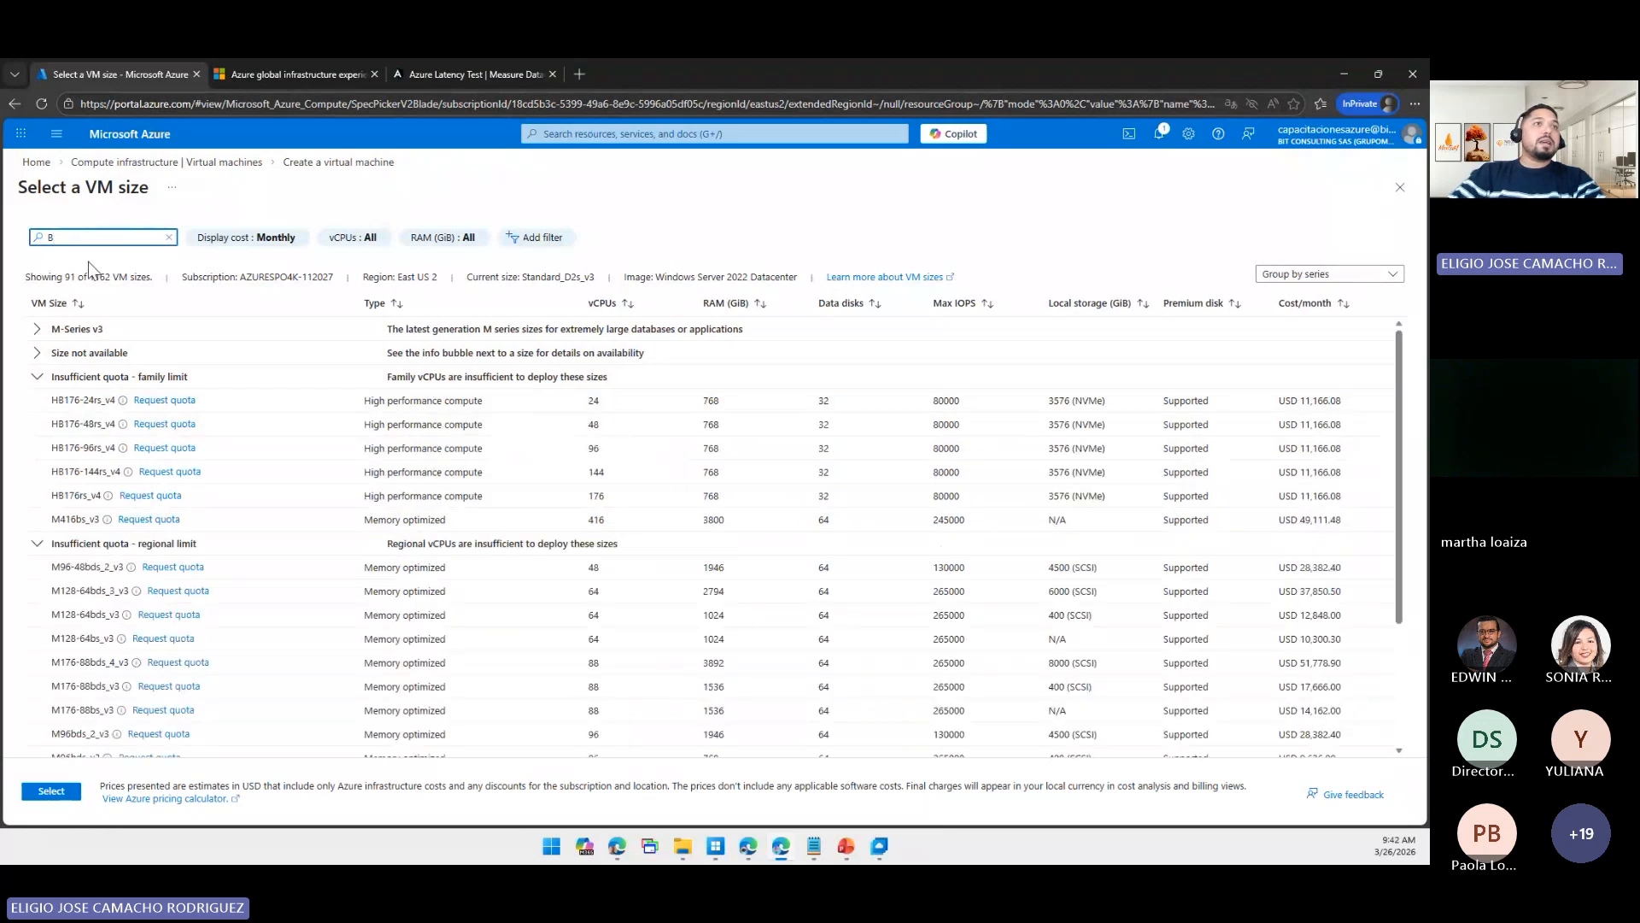
left_click(36, 377)
left_click(37, 400)
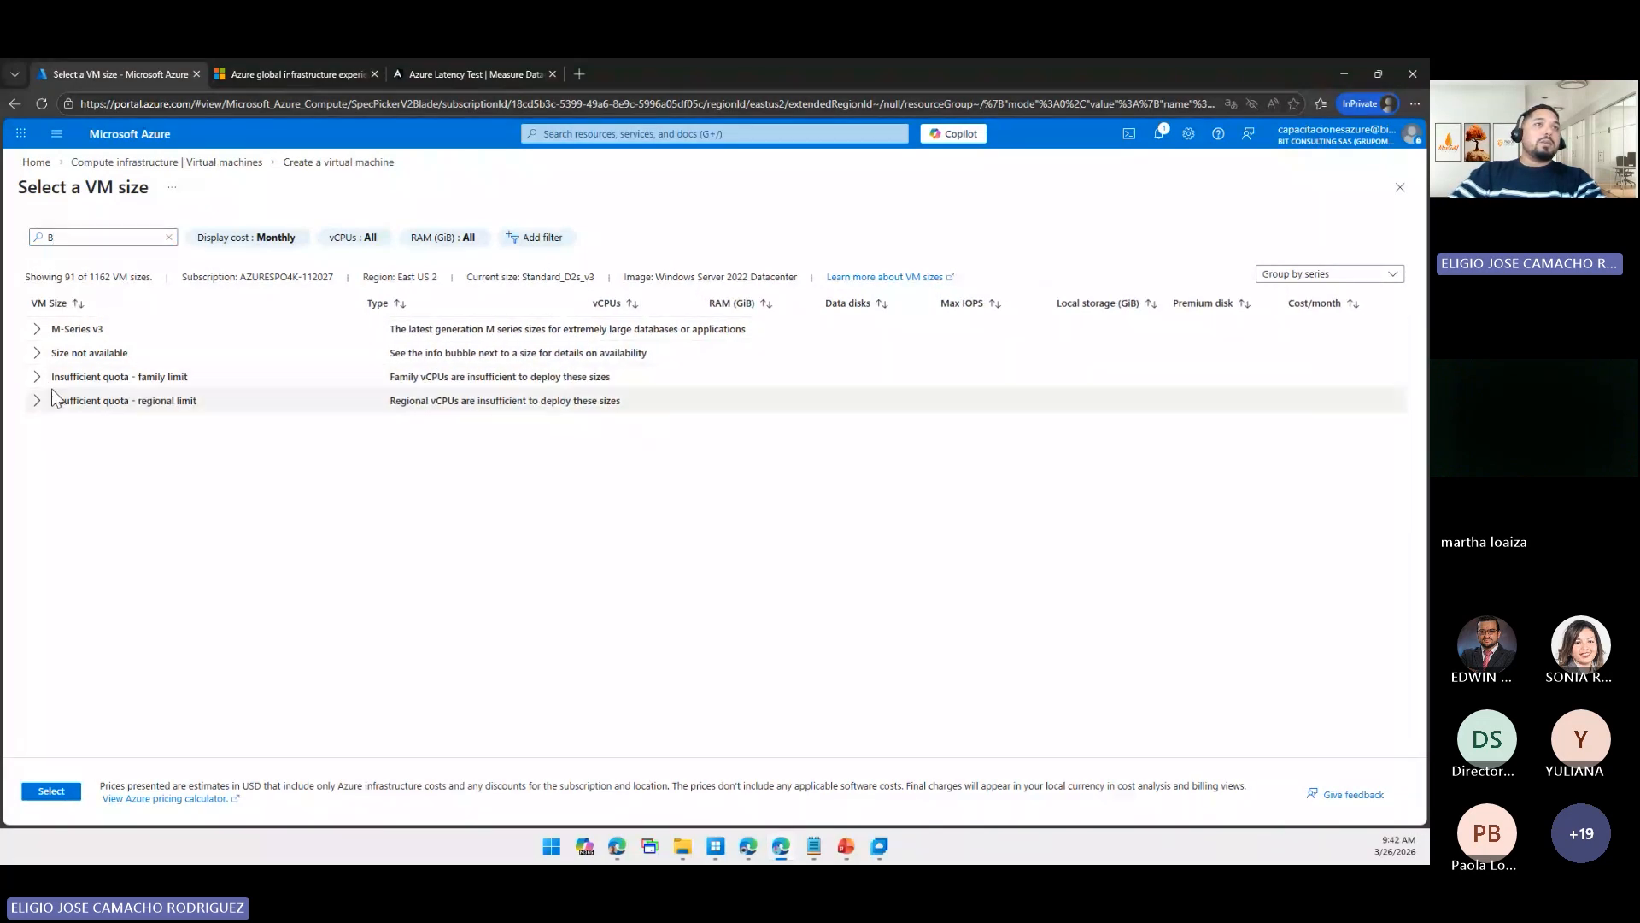
- Leave the full size list and select Standard_D2s_v3 with 2 vcpus and 8 GiB memory as the VM size
left_click(1399, 188)
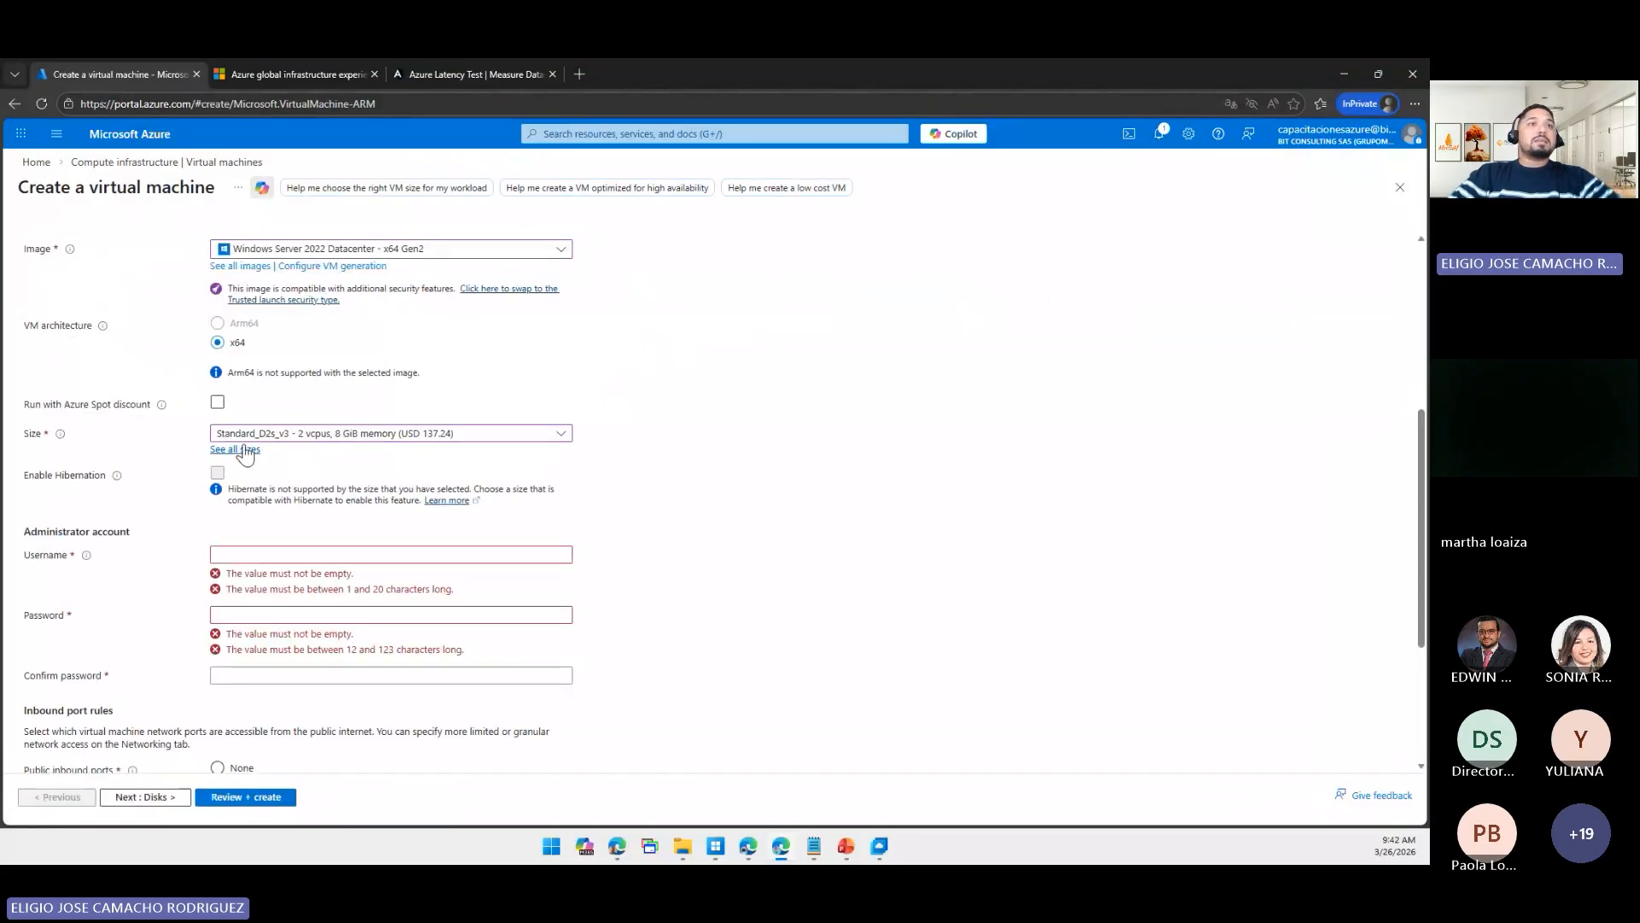
left_click(288, 436)
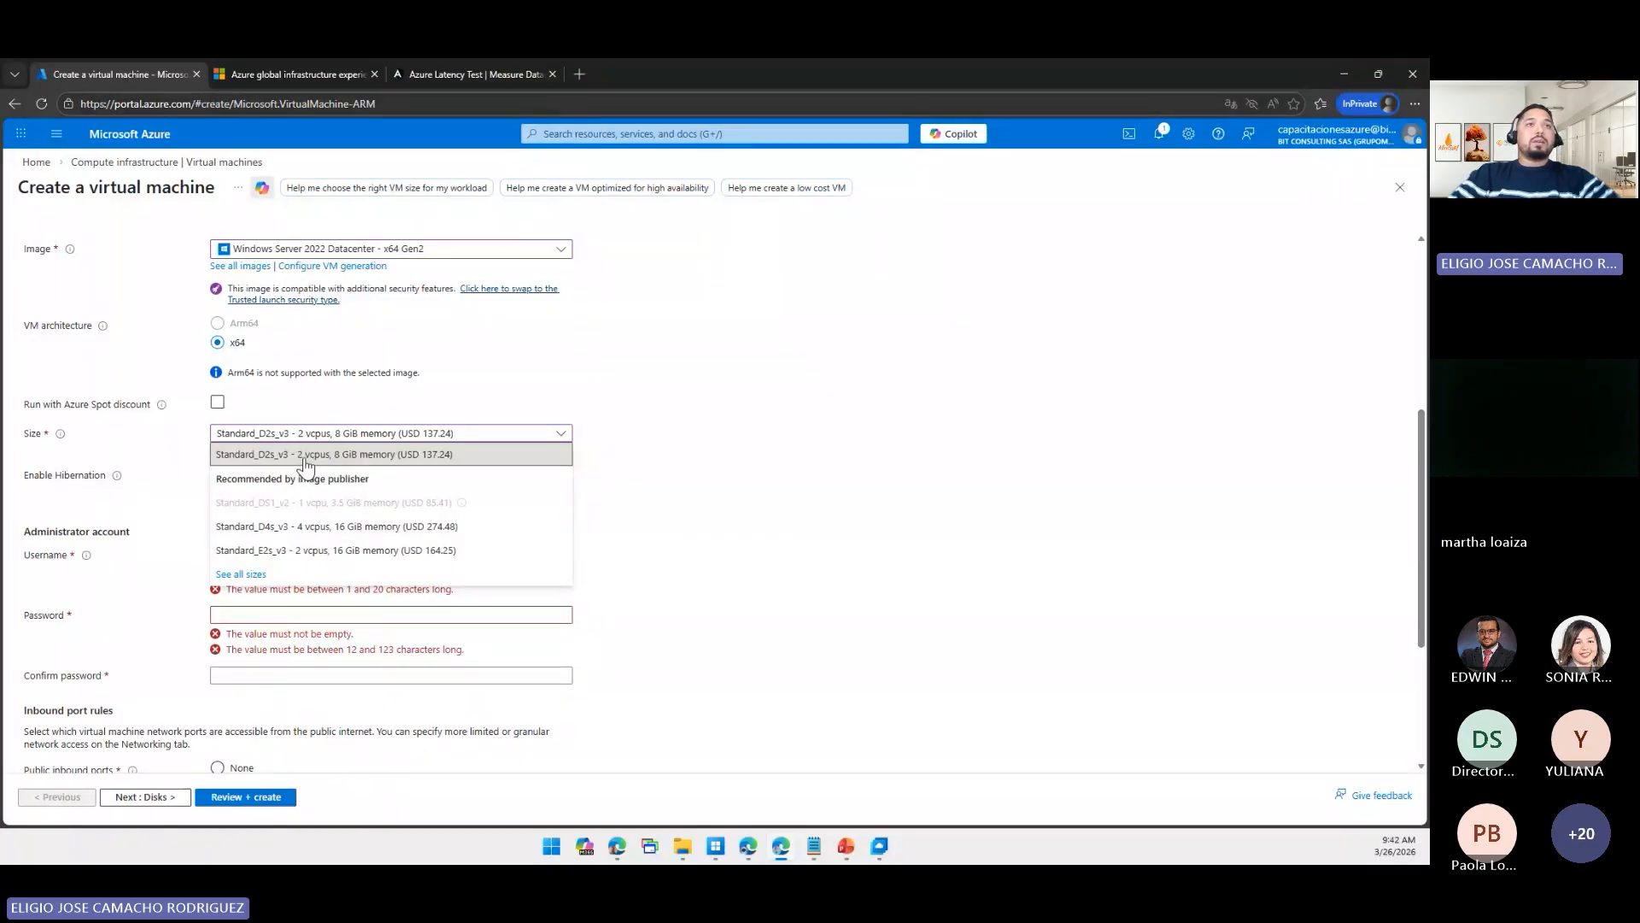
left_click(309, 455)
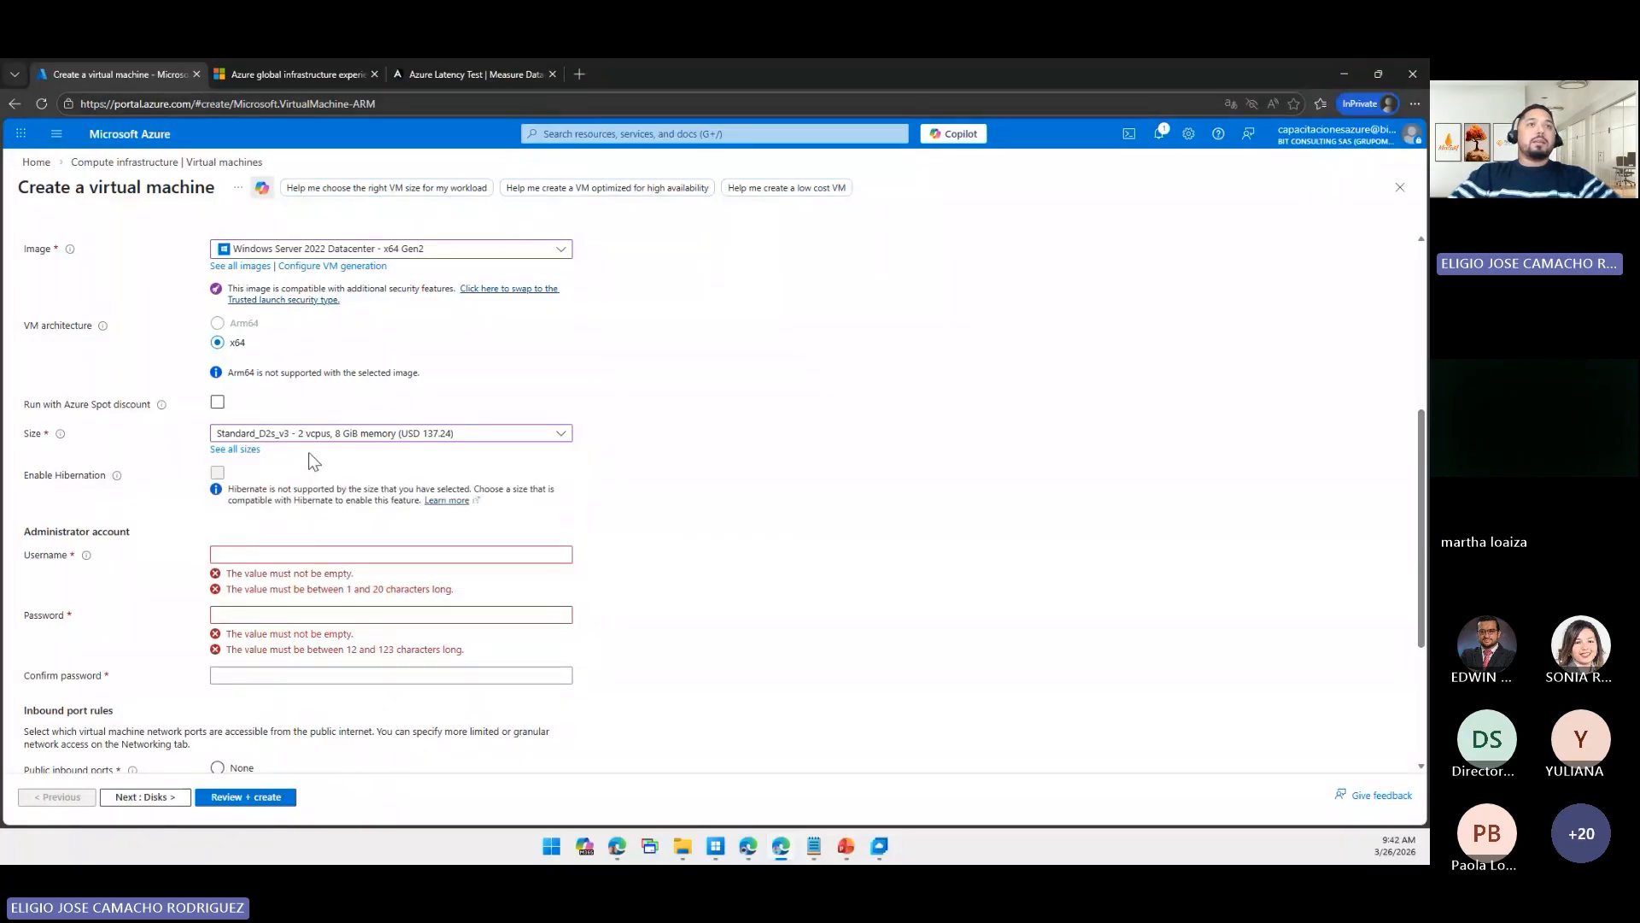
- Set the administrator account's username to azprueba1
left_click(283, 555)
type("a")
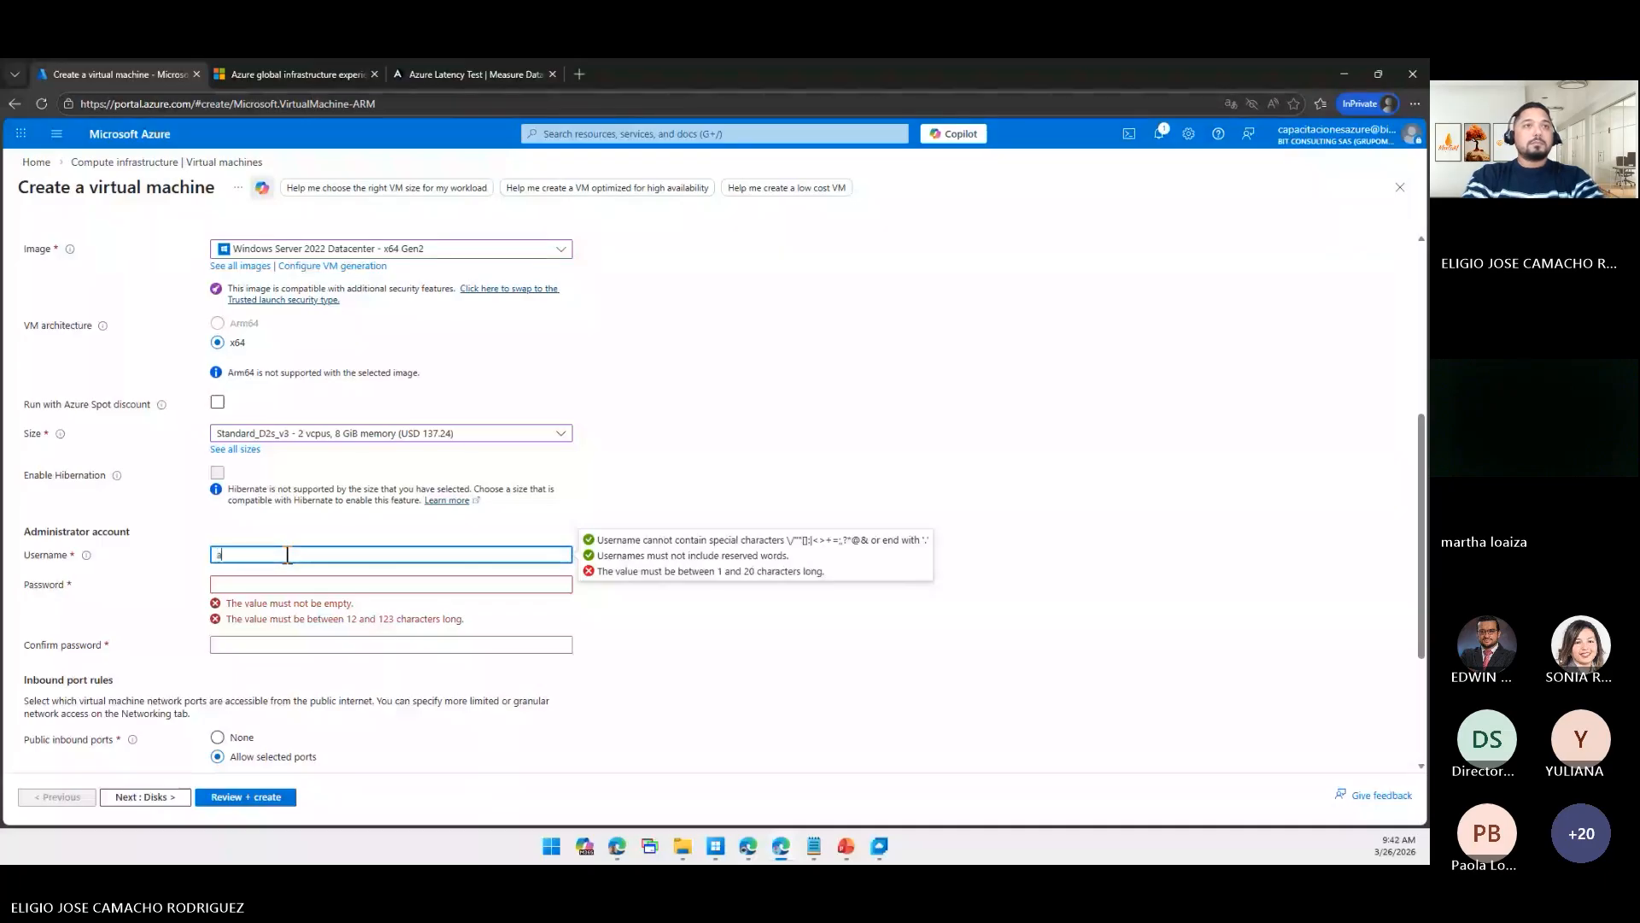
type("zprueb")
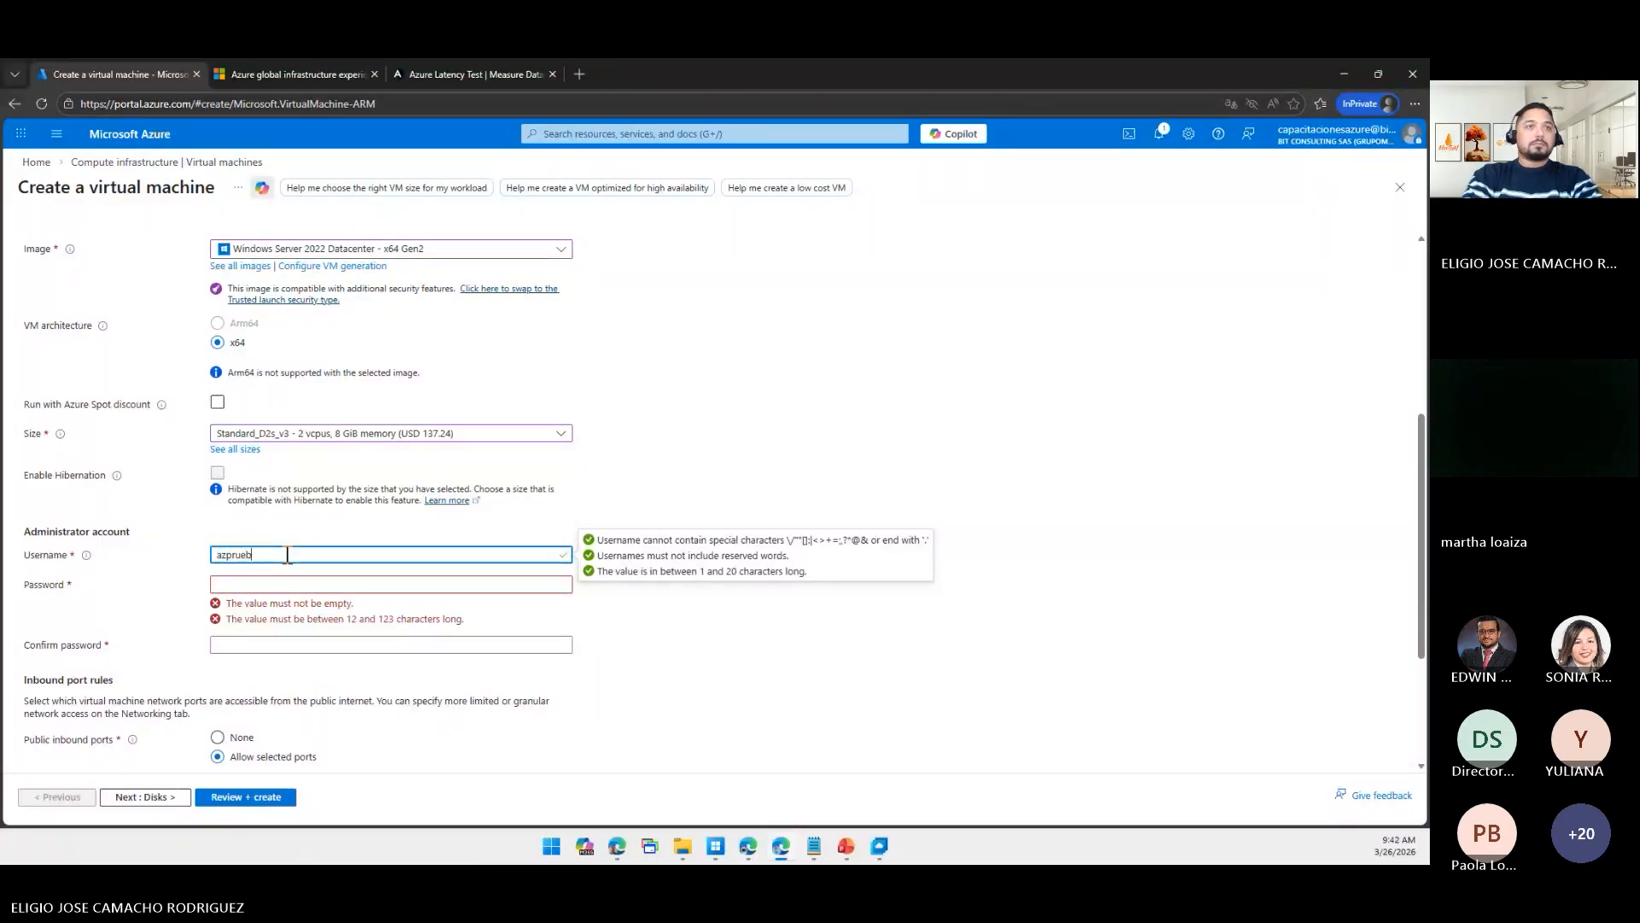
type("a1")
key("Tab")
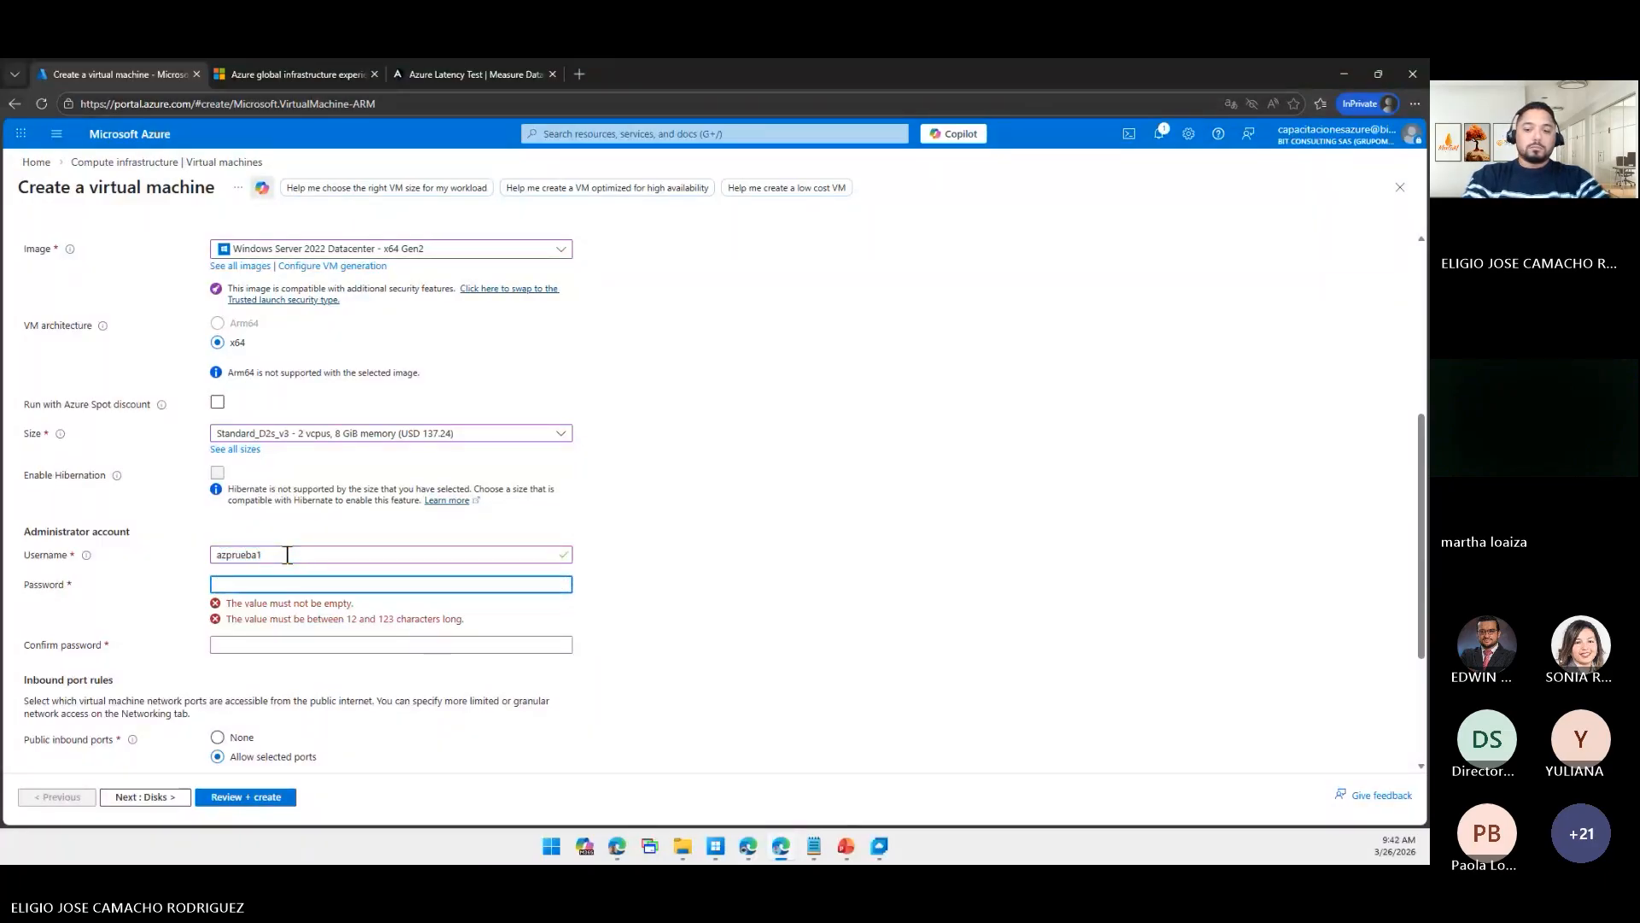
- Enter the administrator account's password and repeat it in the confirmation field
type("••••••••")
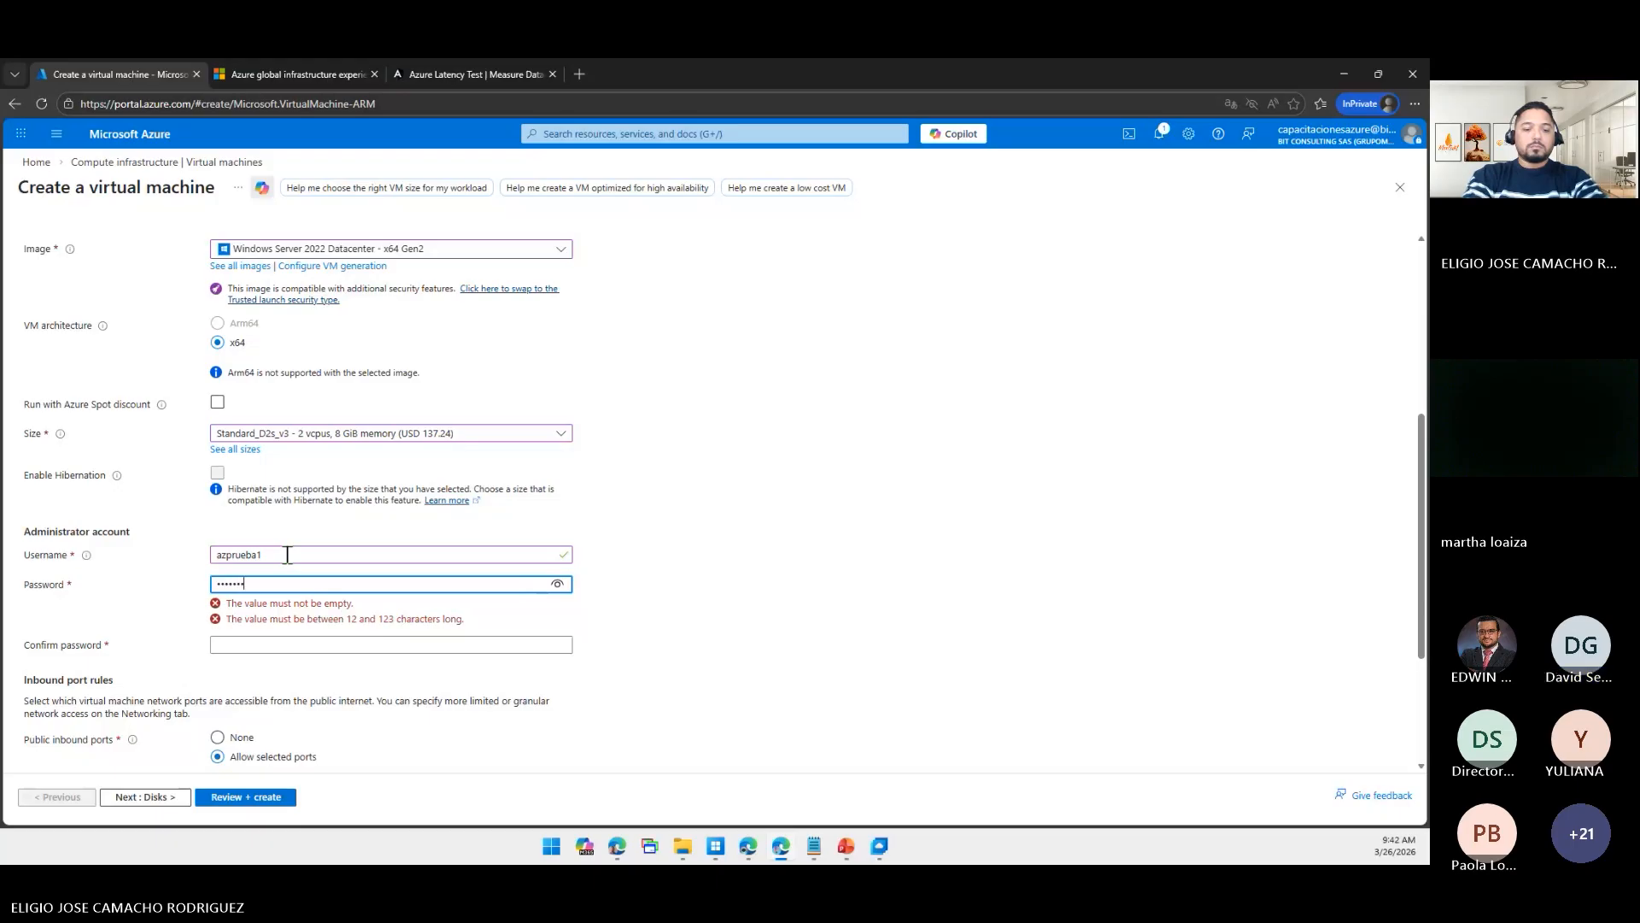
type("•••••")
key("Tab")
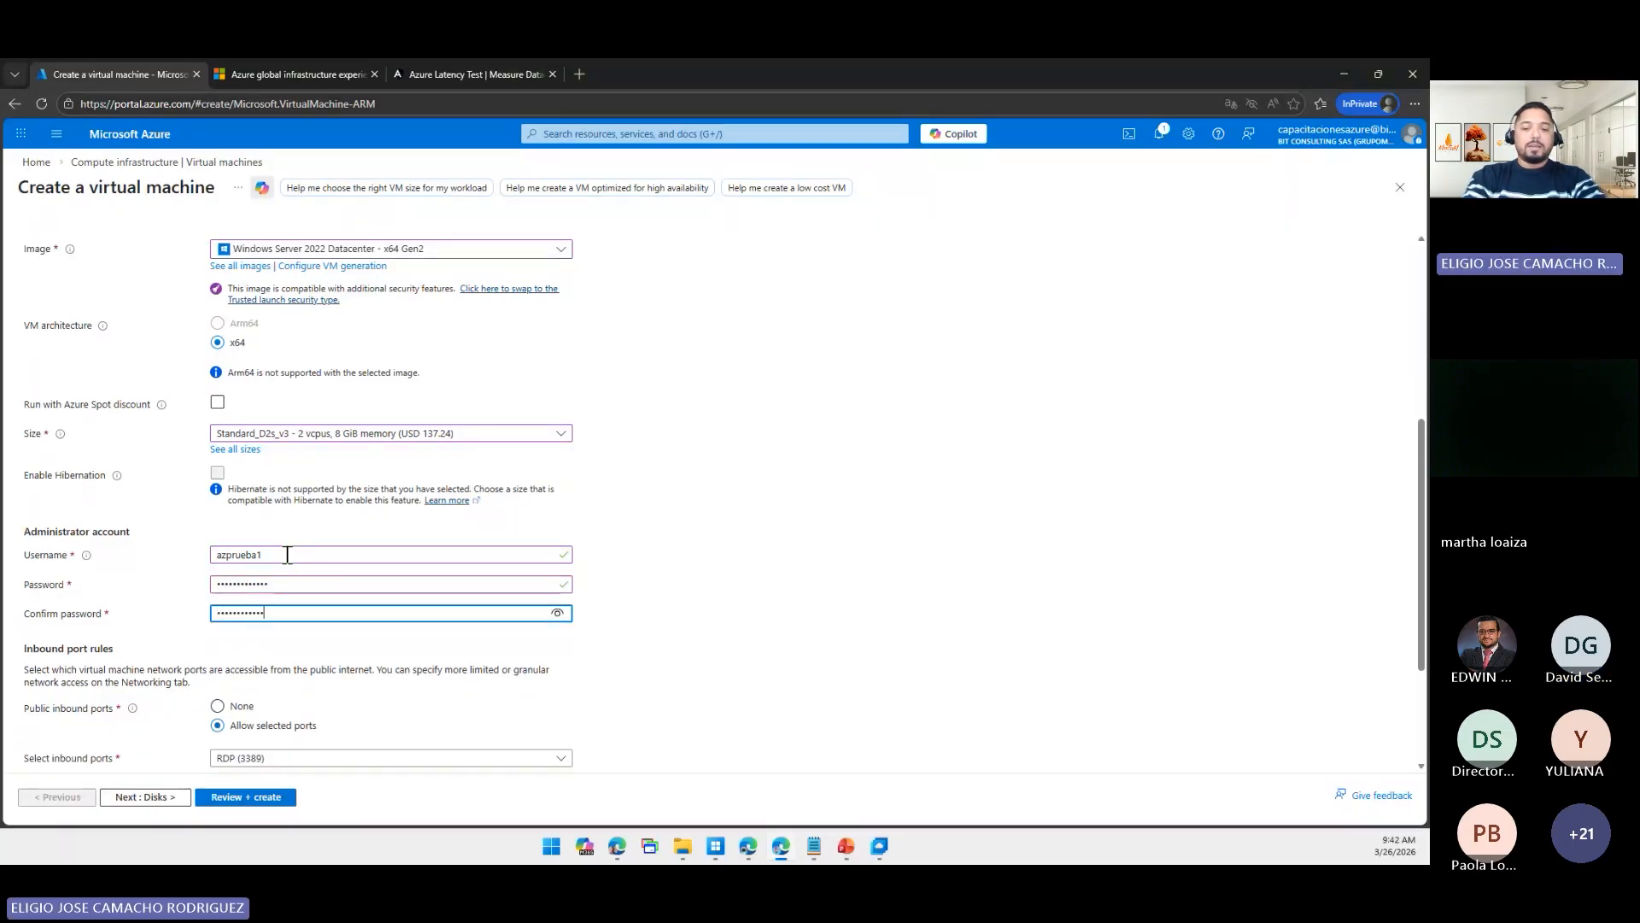
- Examine which public inbound ports can be allowed in the inbound port rules, without changing the selection
scroll(256, 564, "down", 3)
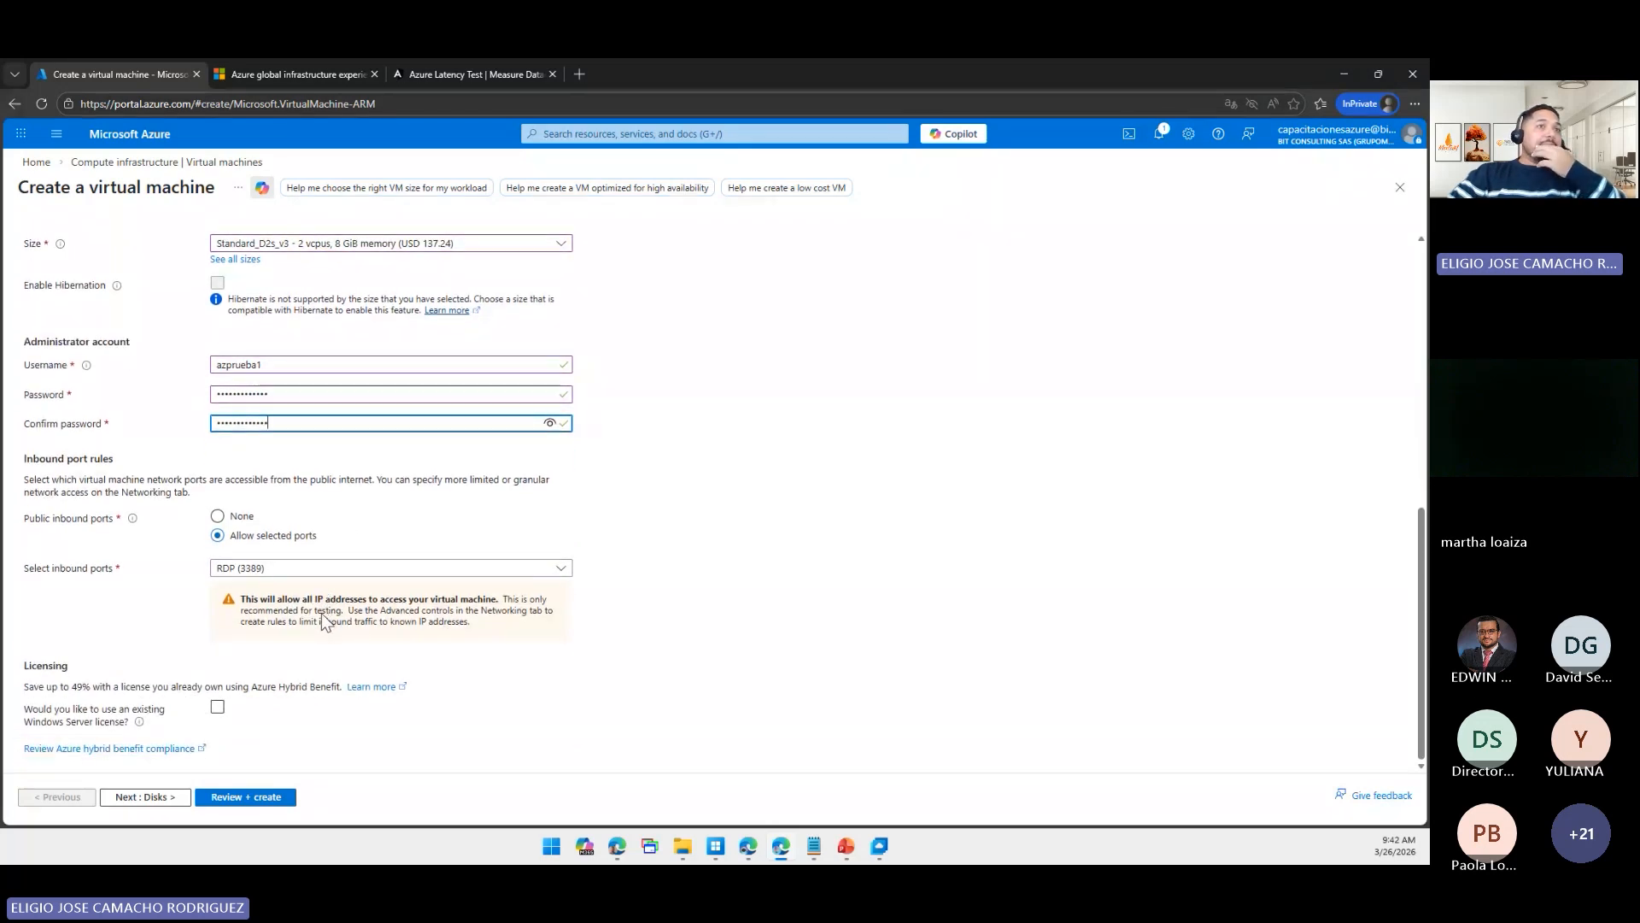
left_click(261, 568)
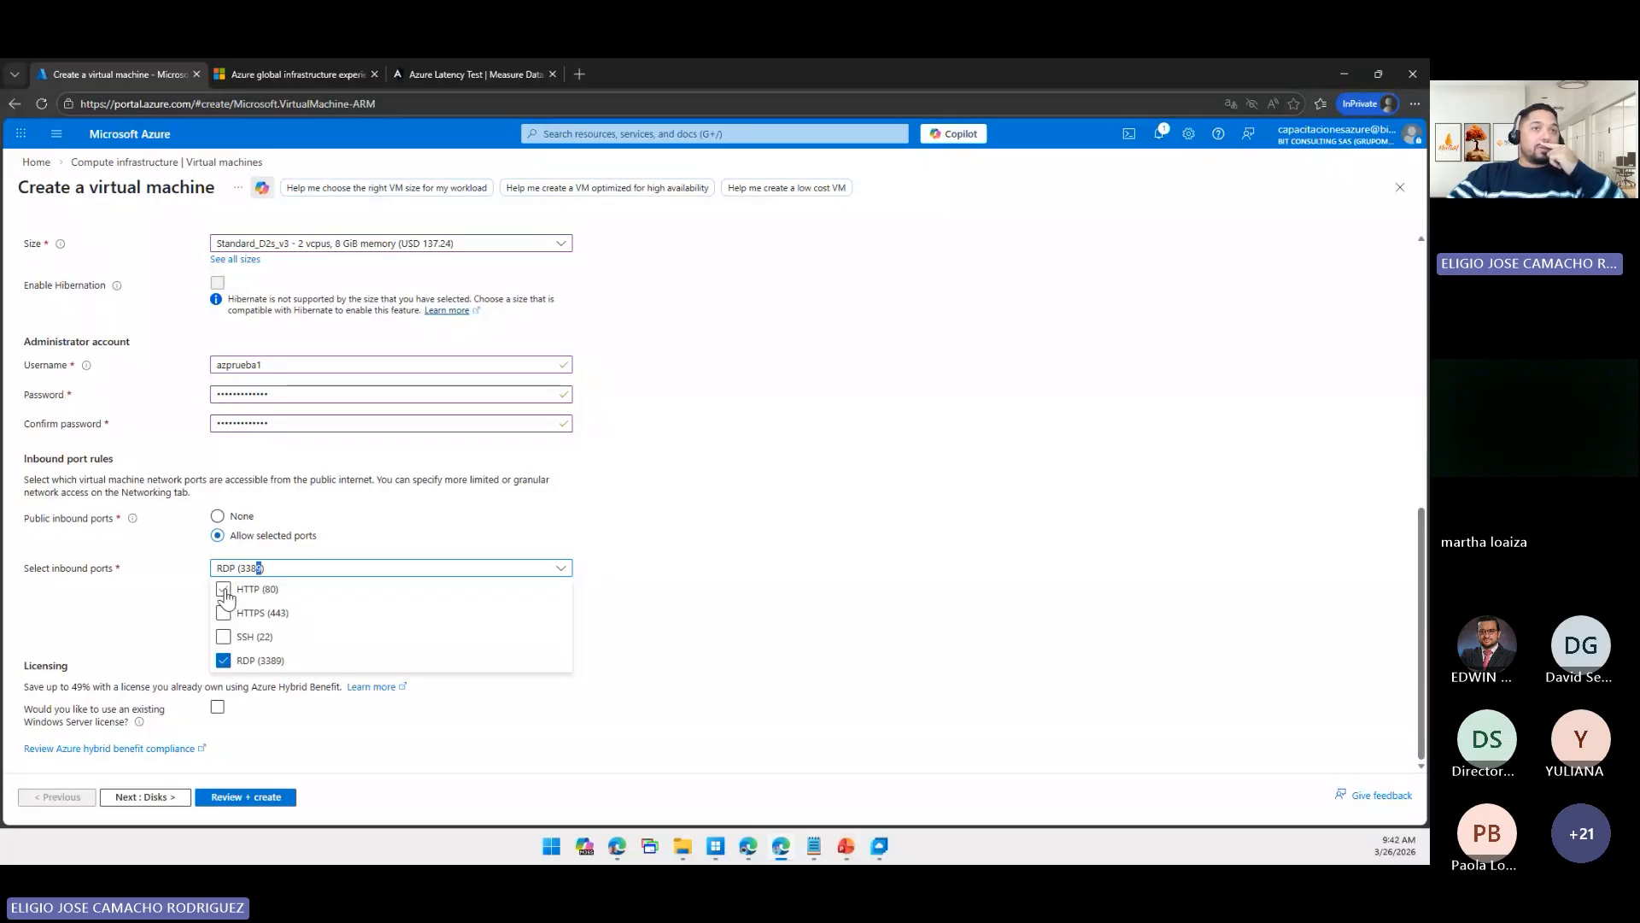
left_click(745, 504)
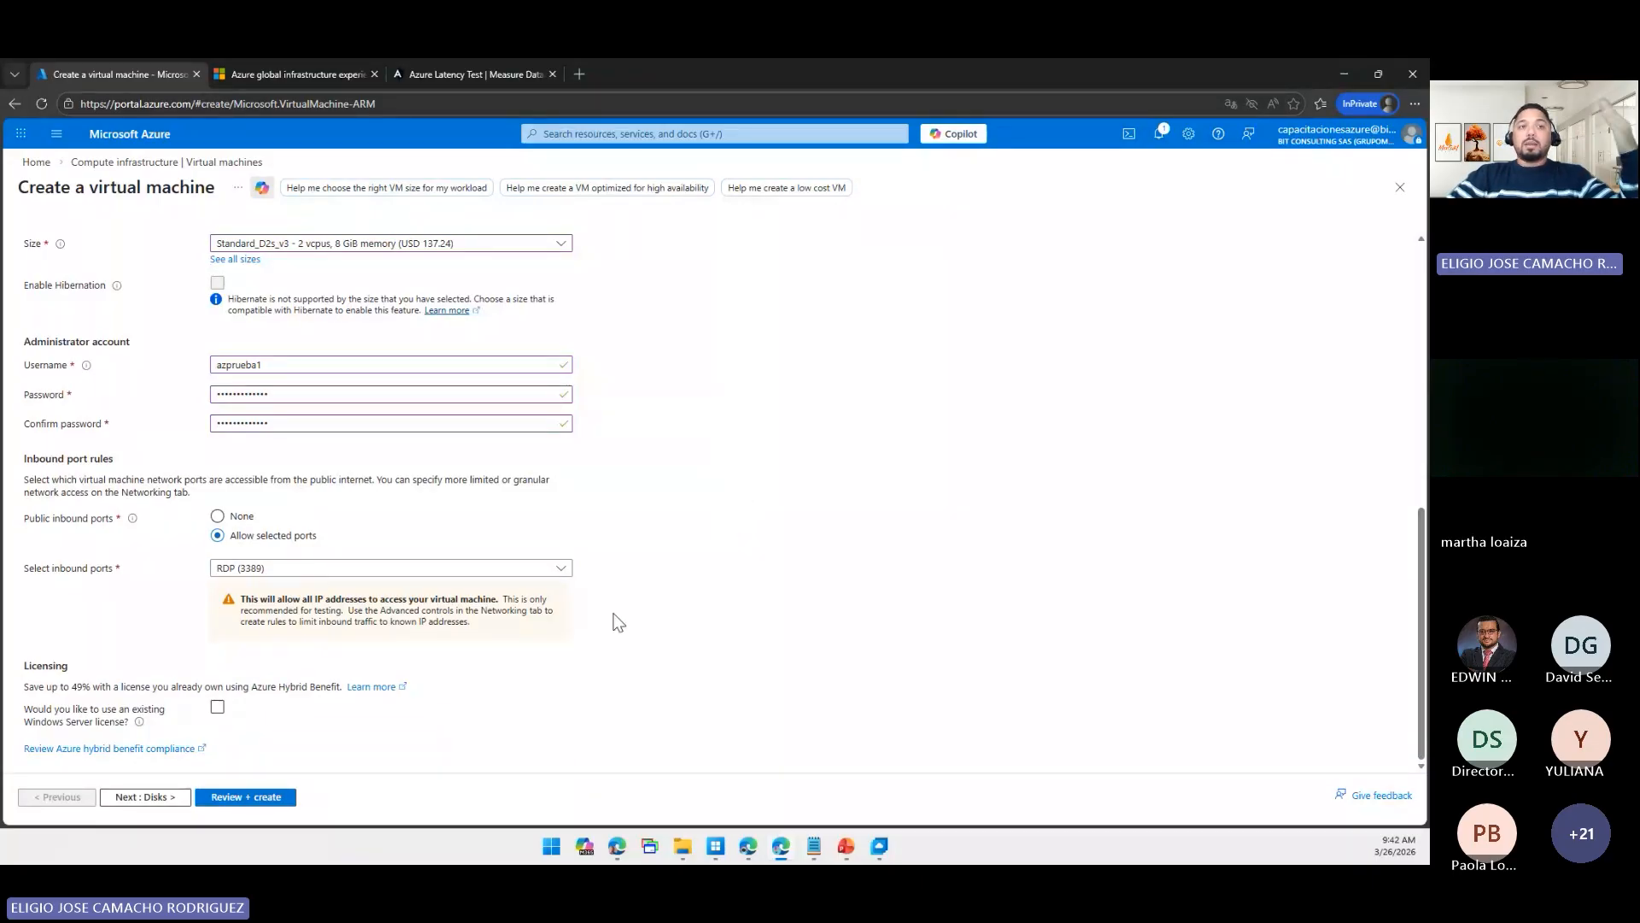
- In the Disks settings, set the OS disk type to locally-redundant Standard SSD and turn off Delete with VM
left_click(147, 796)
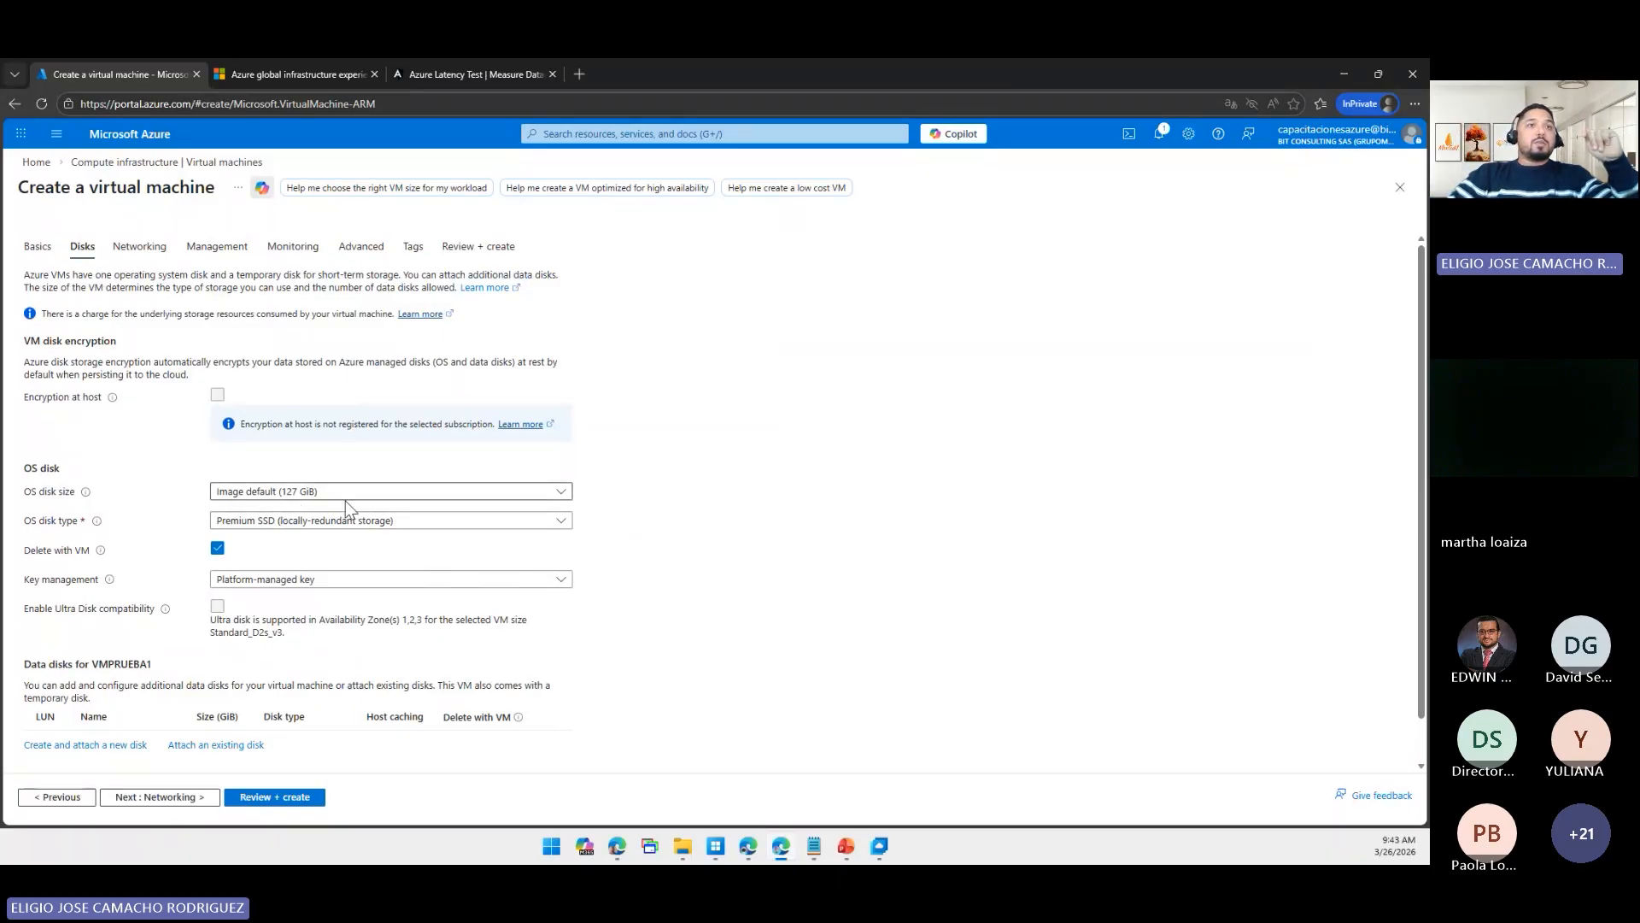
left_click(308, 525)
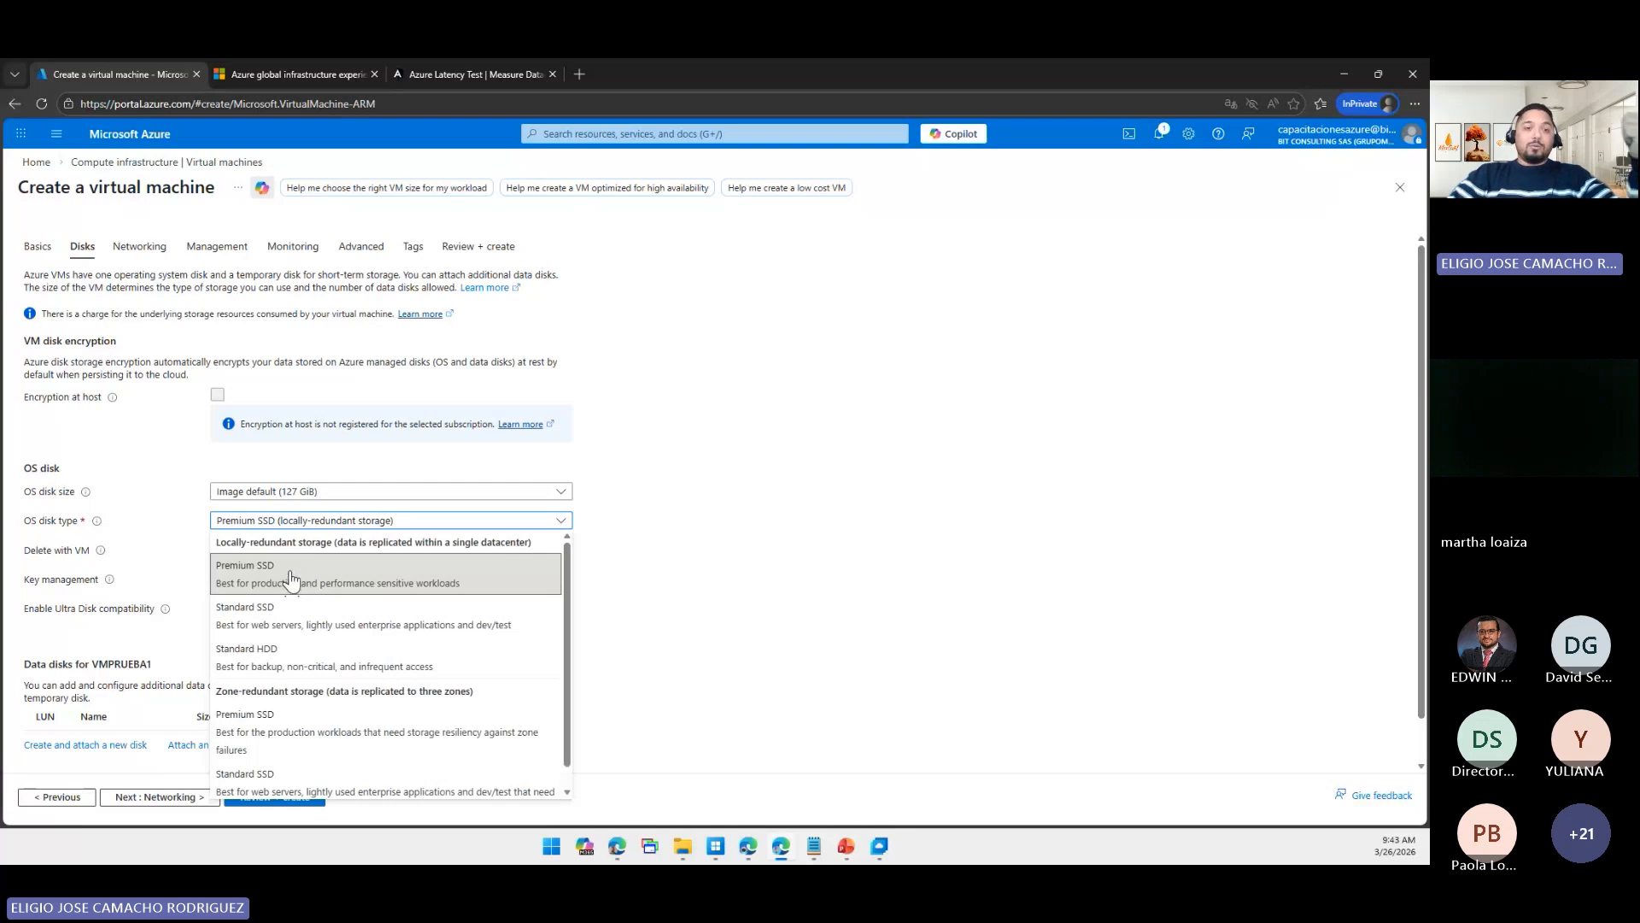
left_click(249, 622)
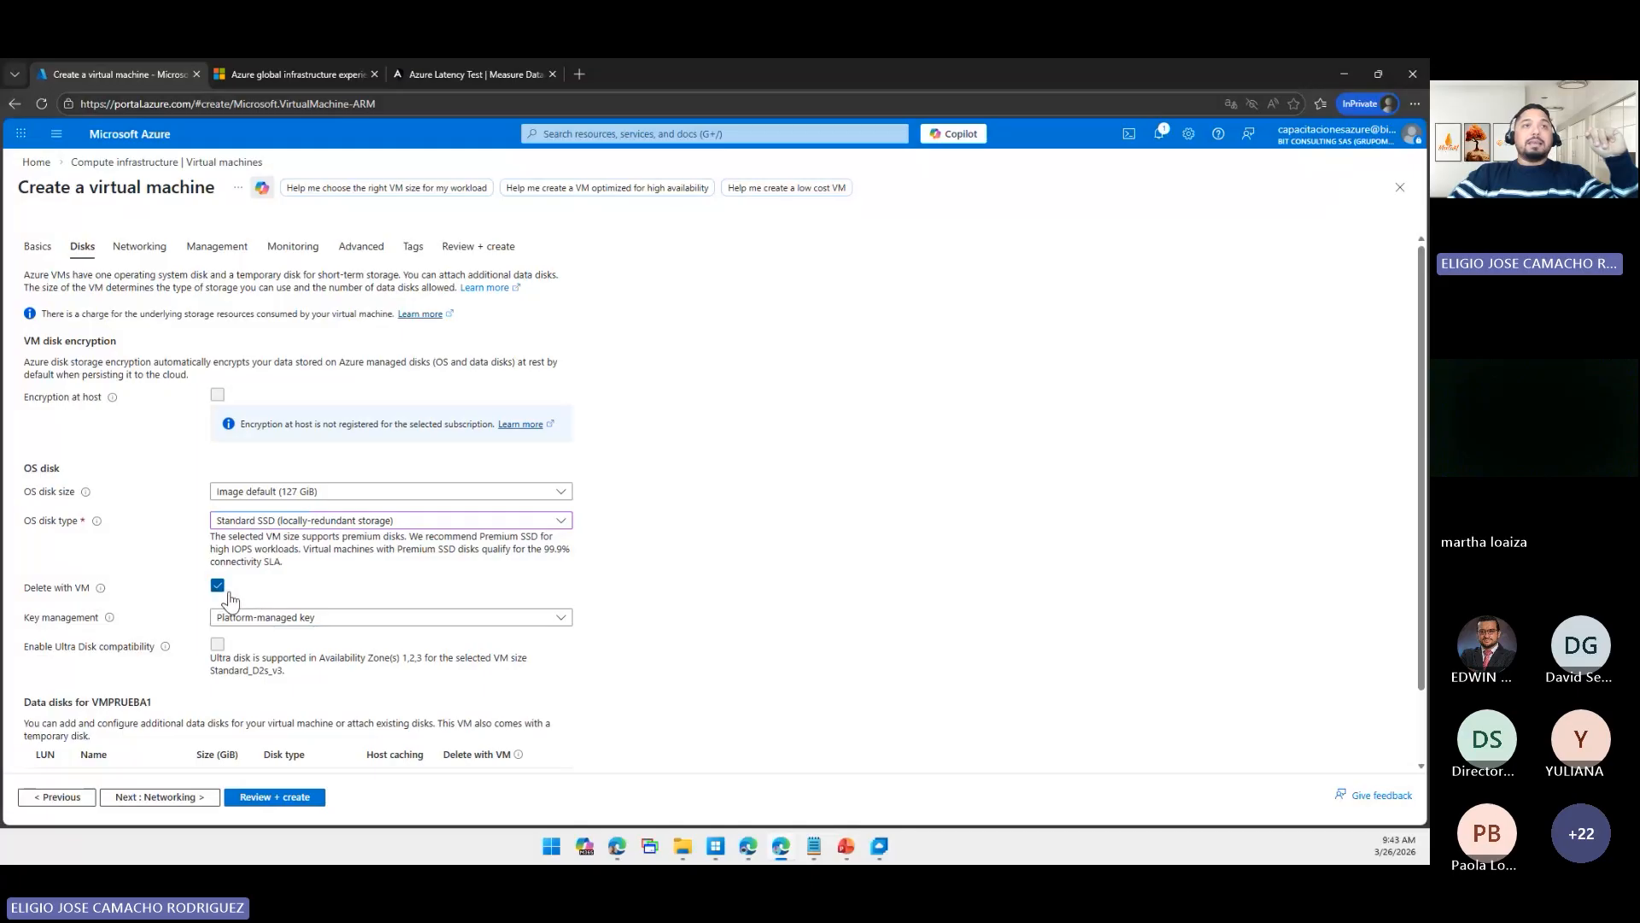
scroll(219, 586, "down", 1)
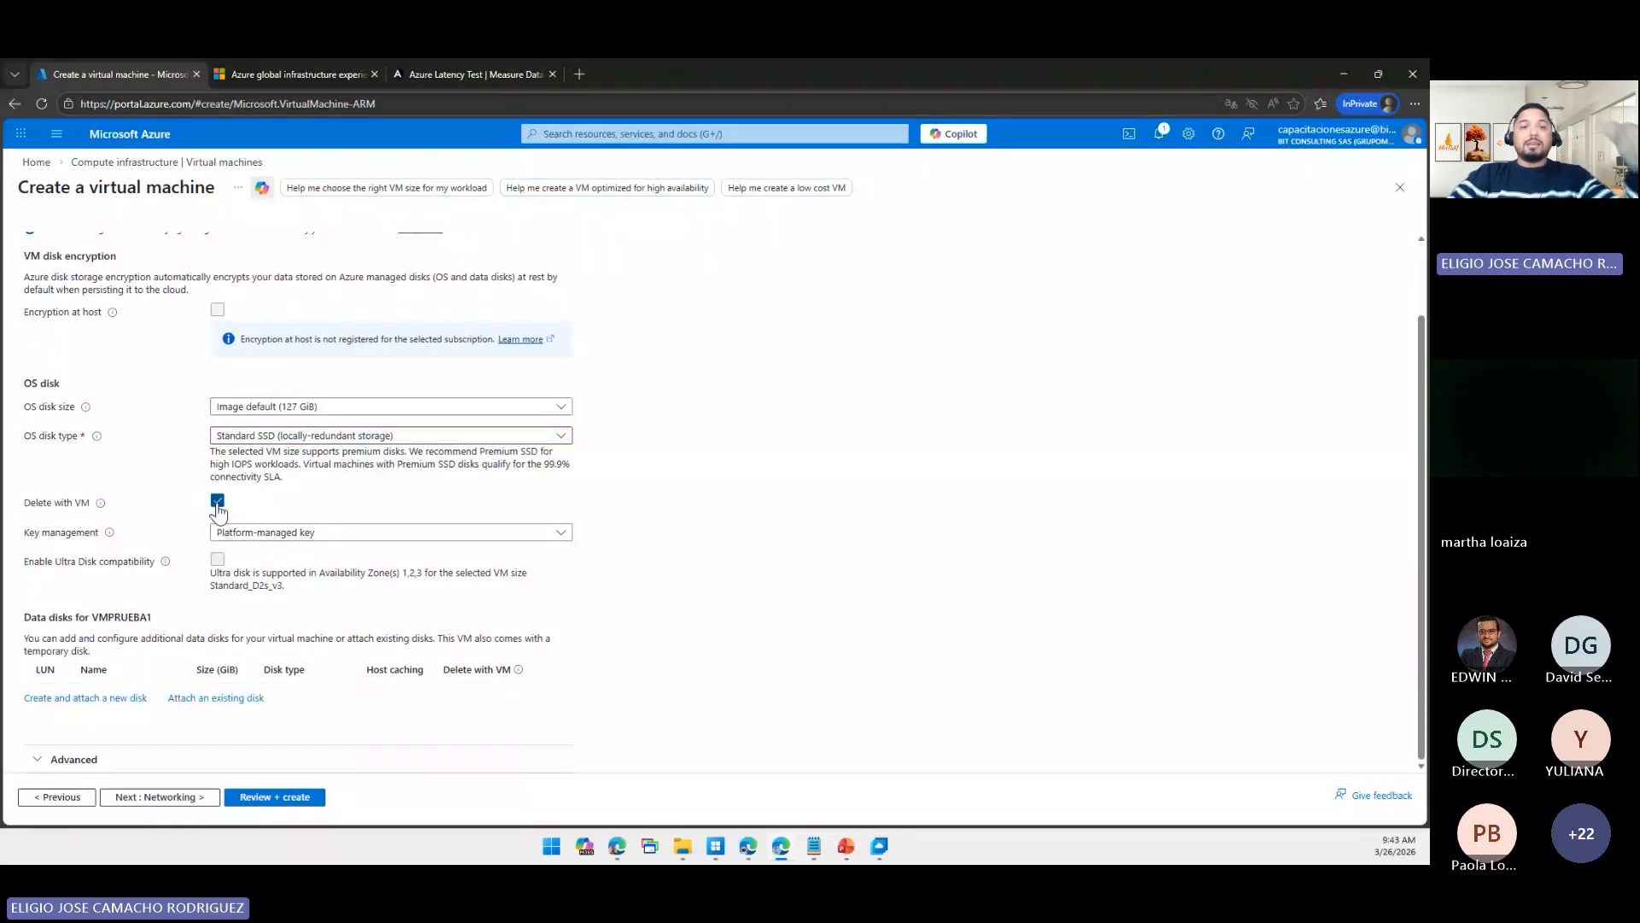
left_click(217, 503)
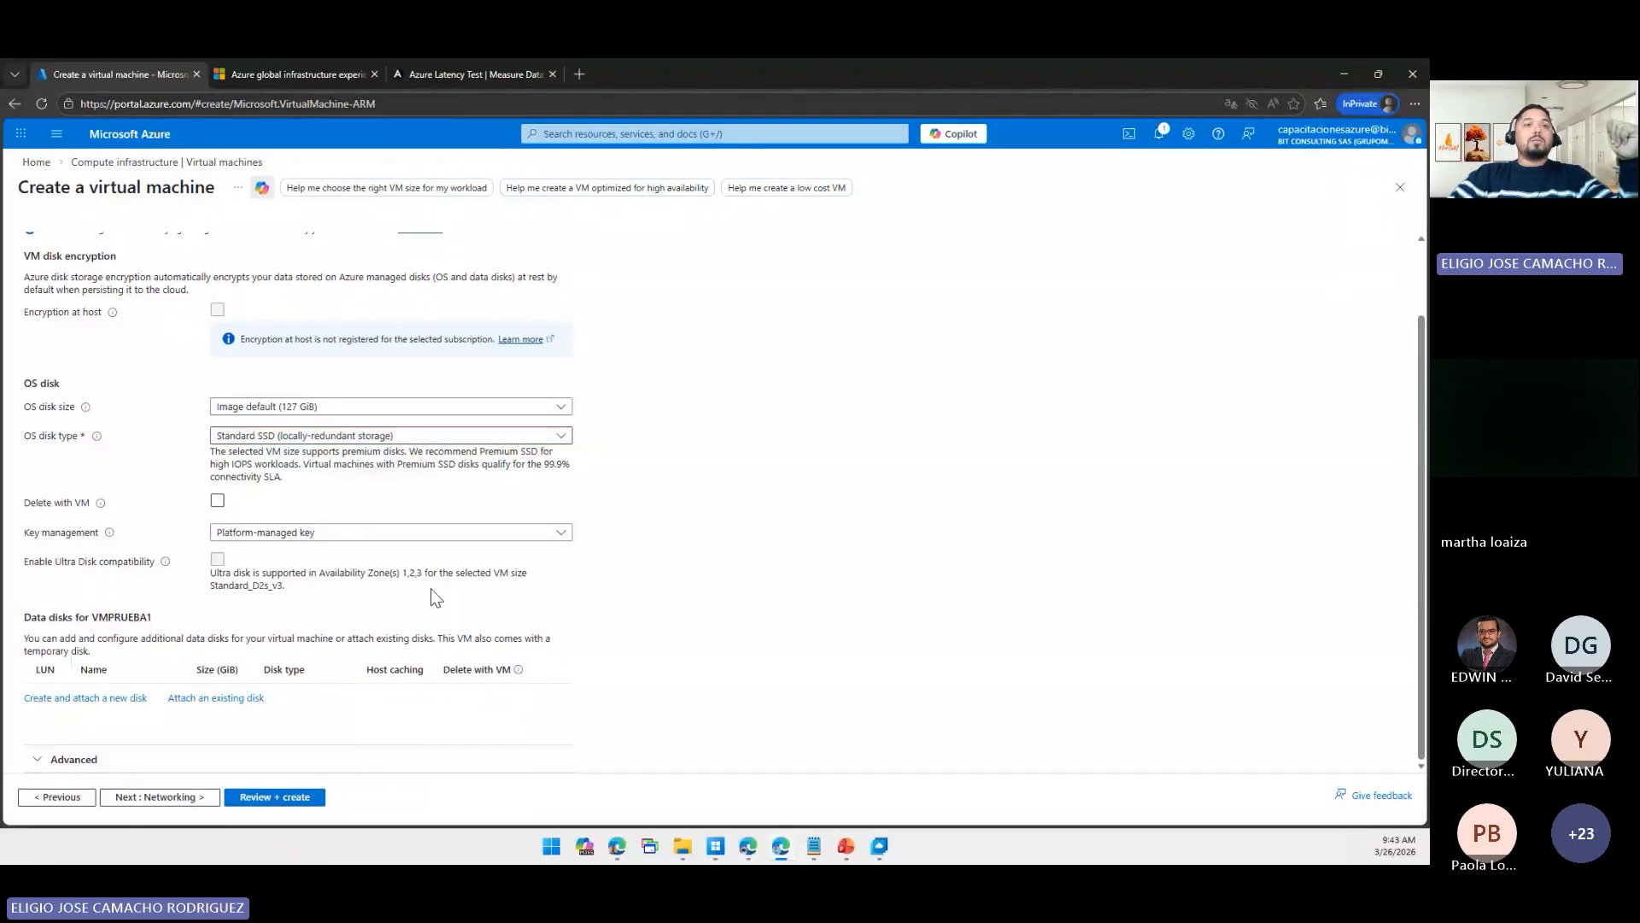
- Go on to the Networking settings and examine the virtual network, subnet and public IP choices
left_click(194, 798)
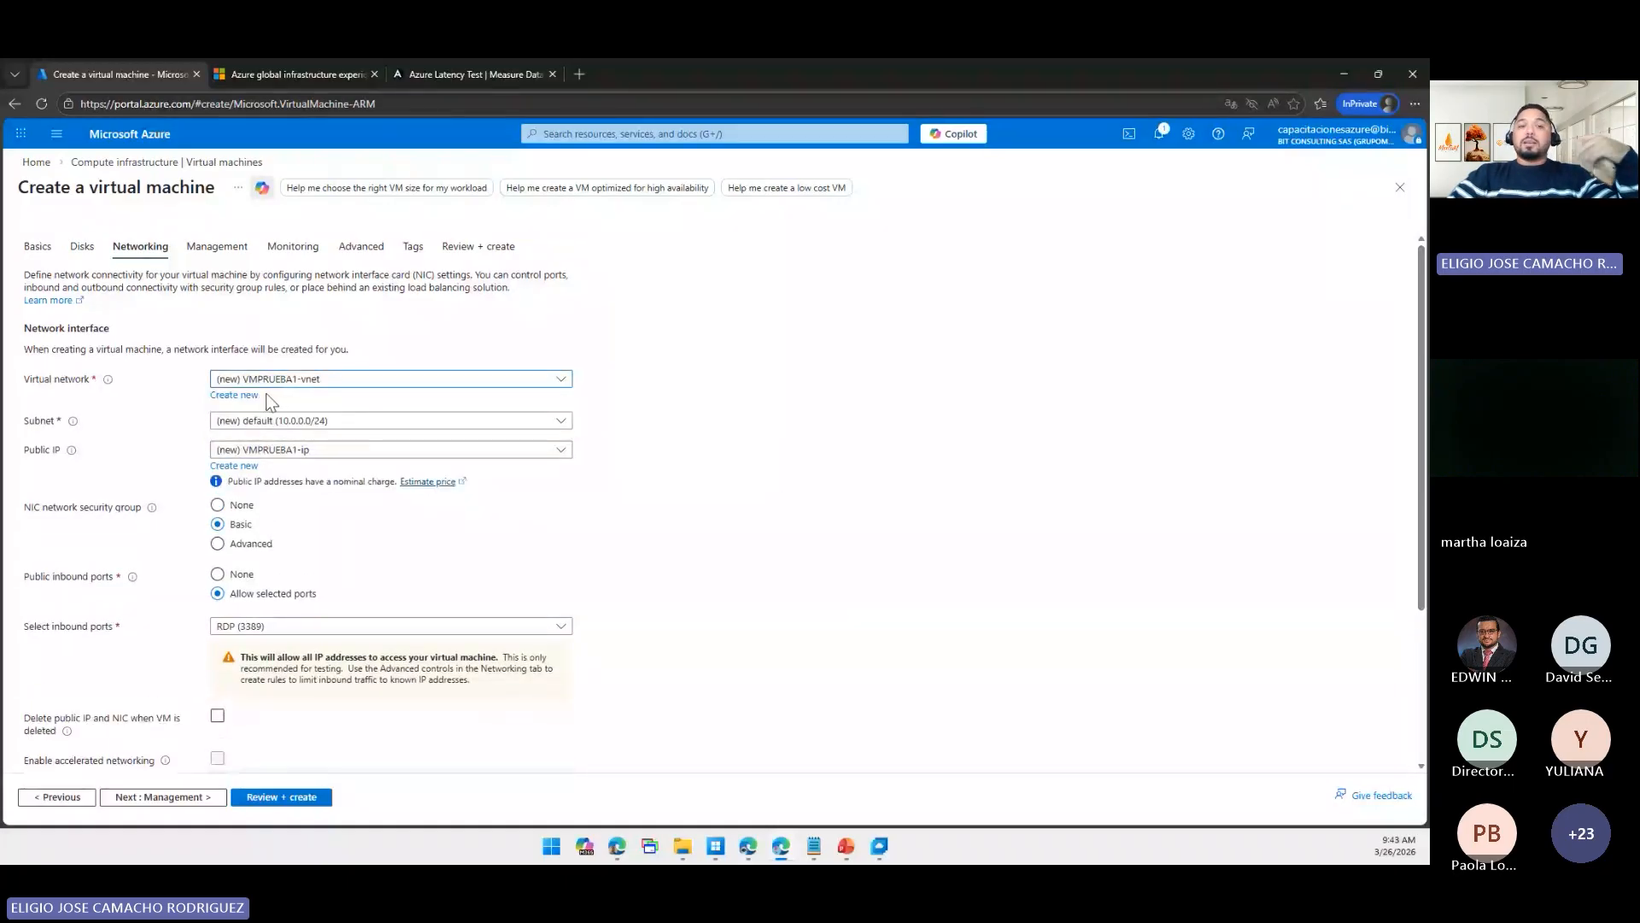
left_click(296, 380)
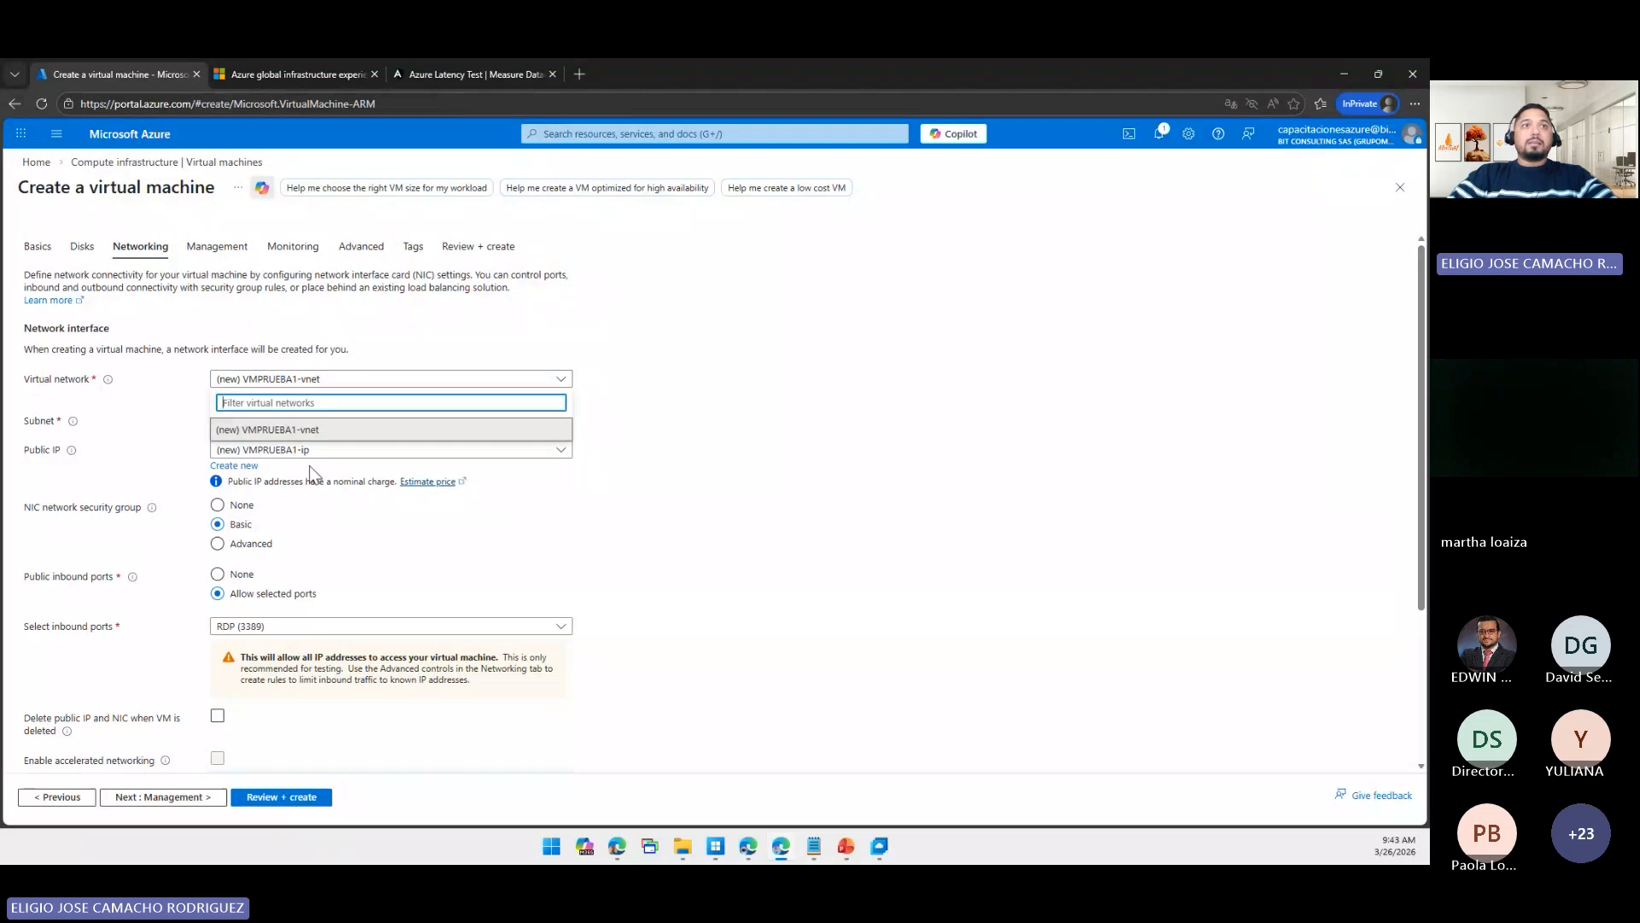
left_click(677, 436)
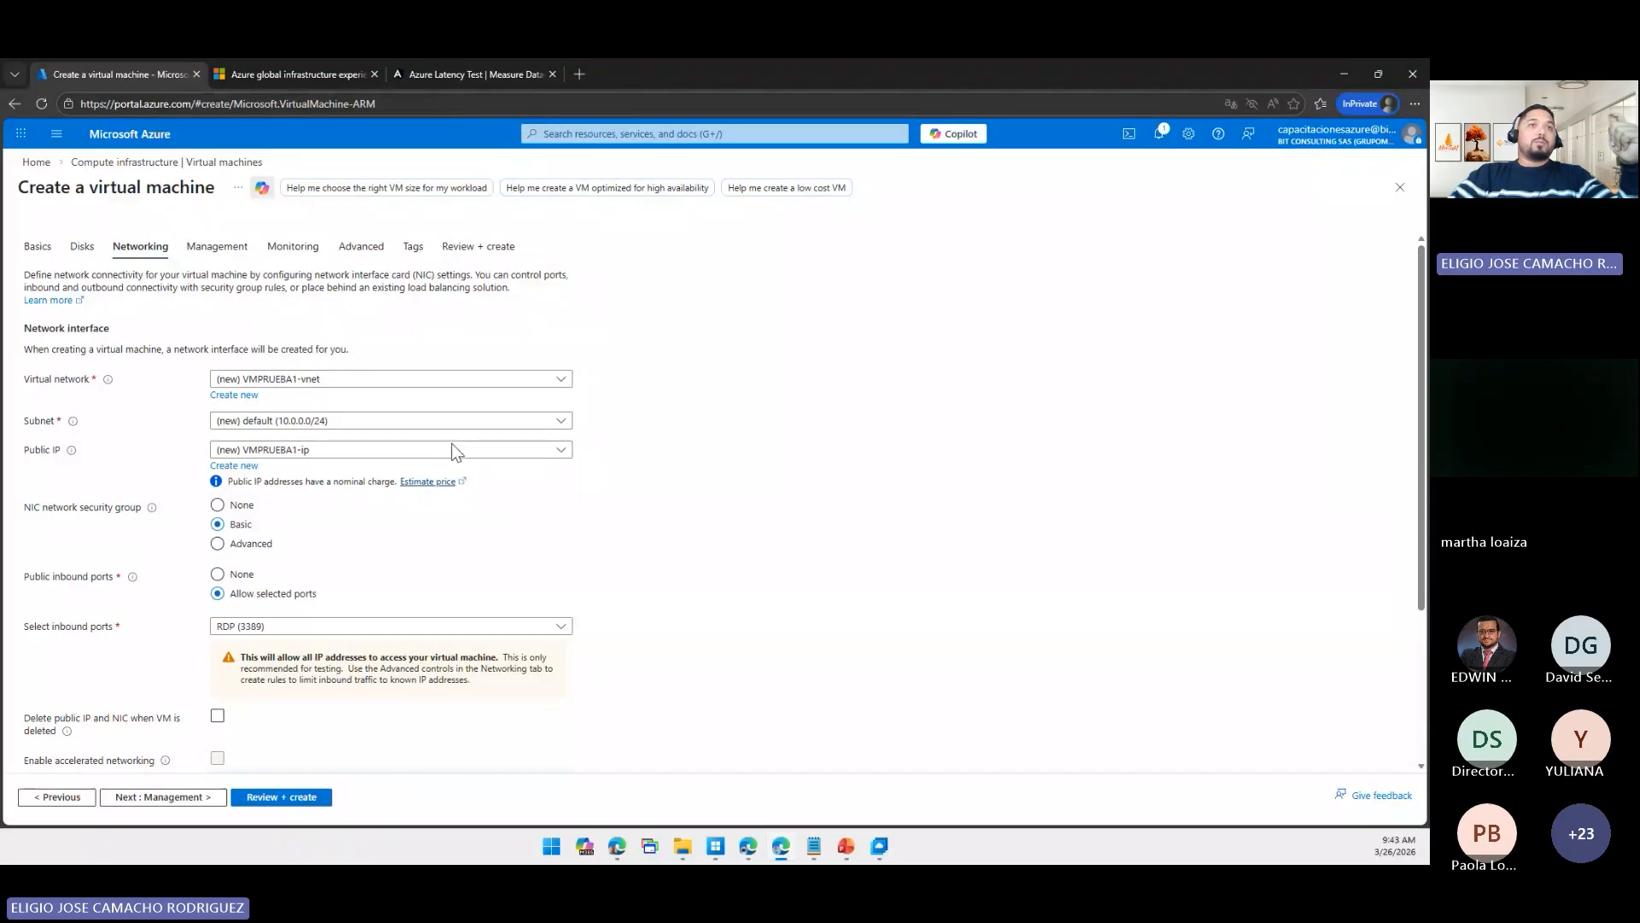
left_click(308, 424)
left_click(309, 425)
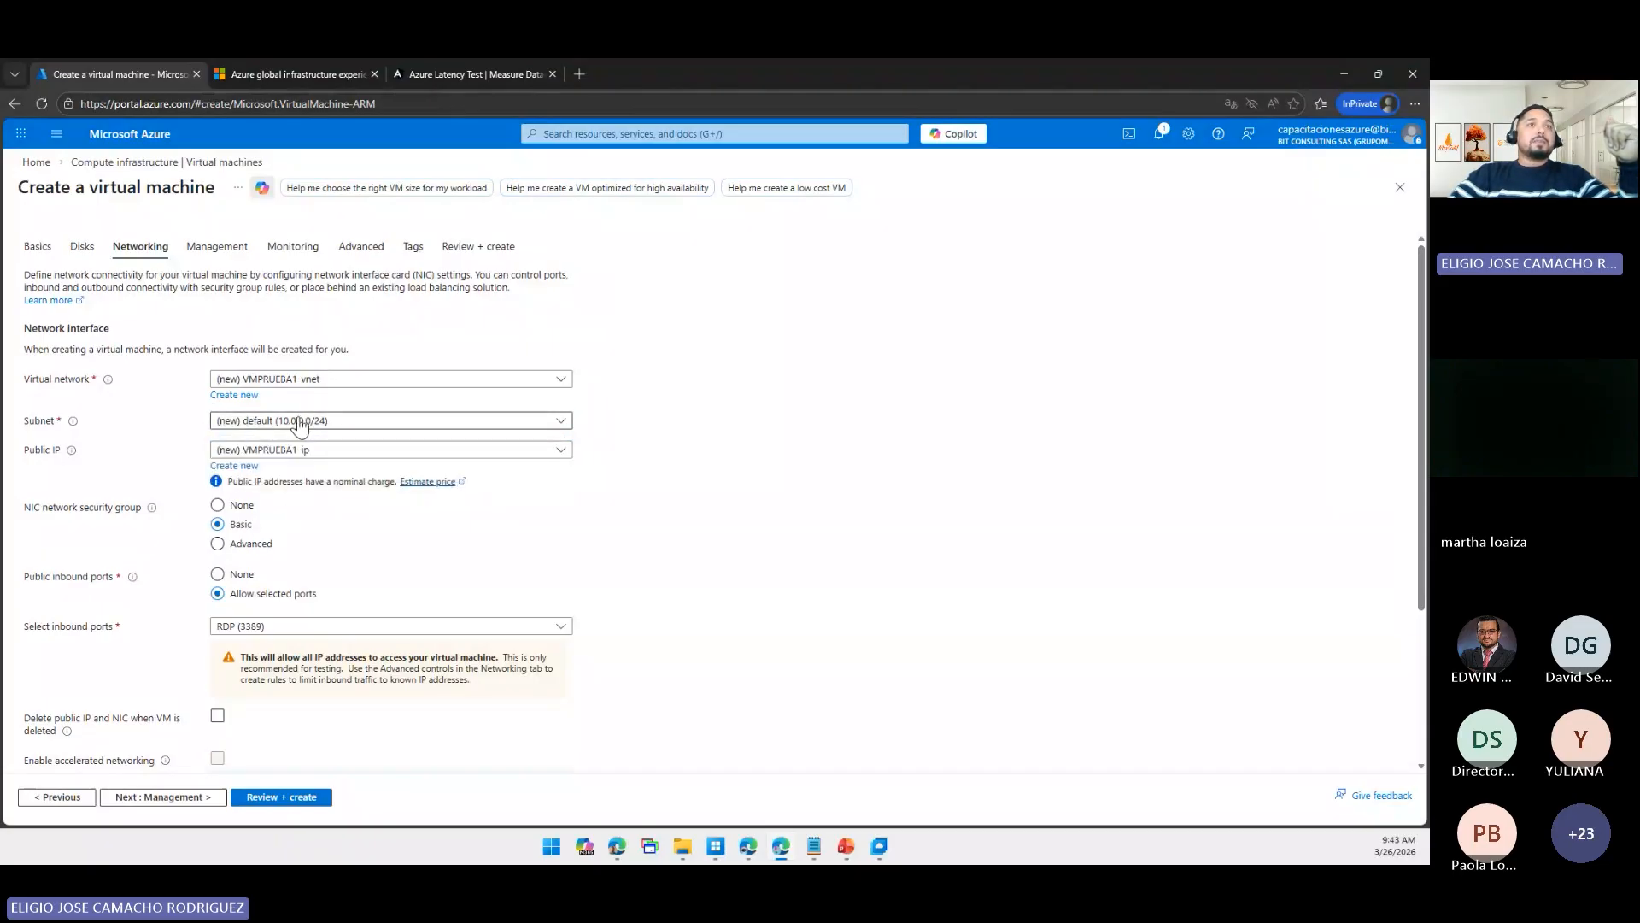
left_click(322, 451)
left_click(323, 452)
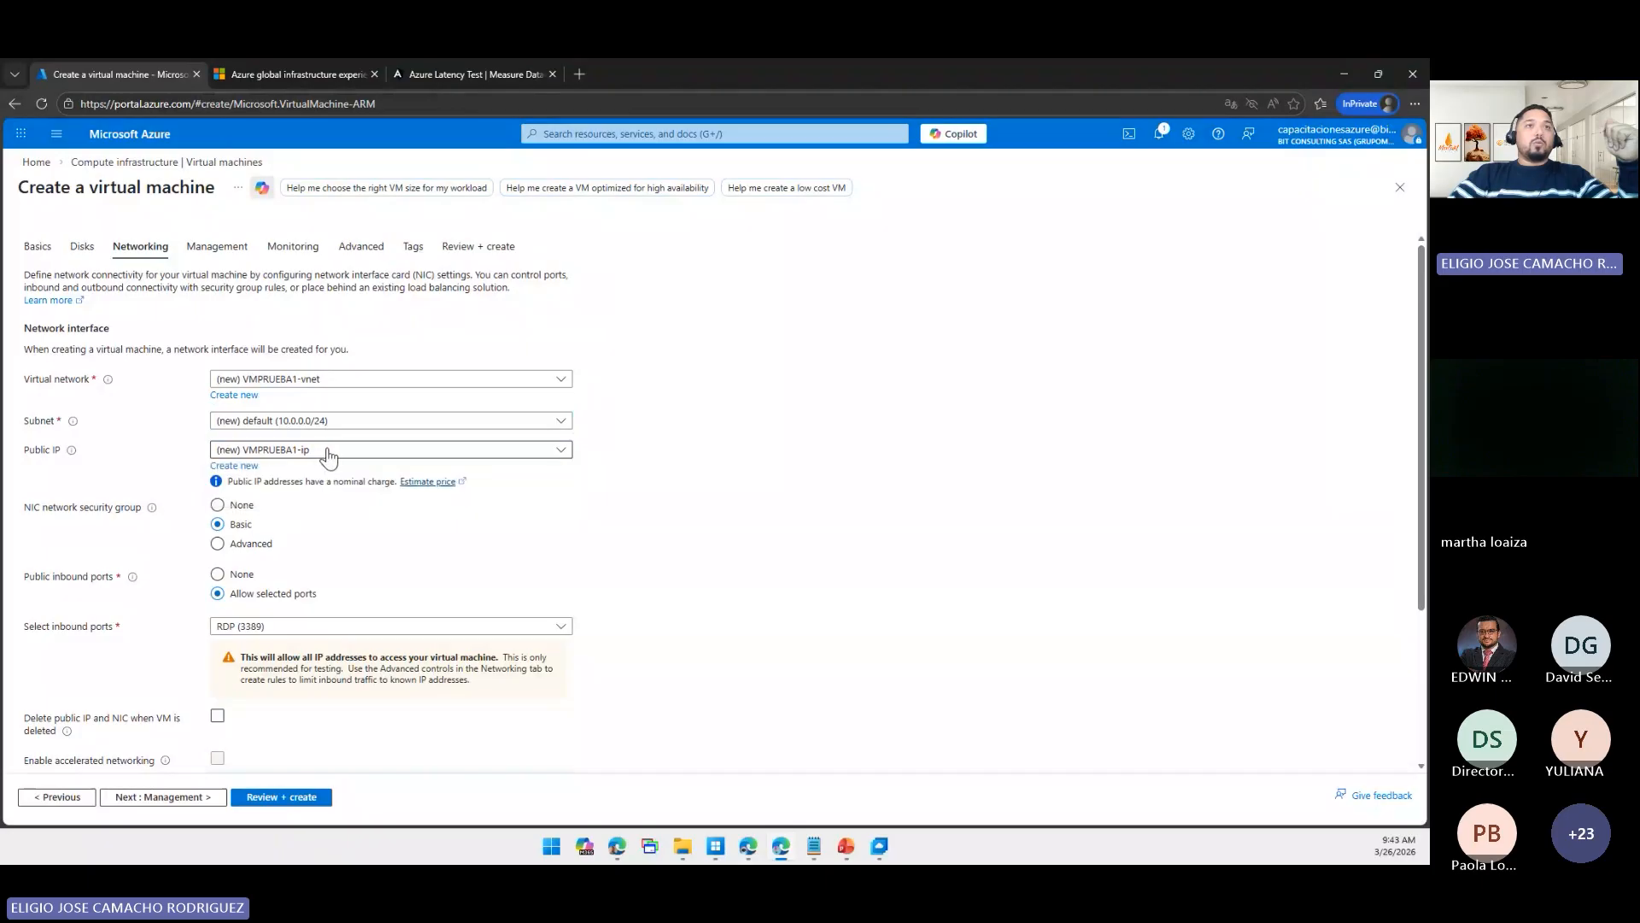
left_click(343, 453)
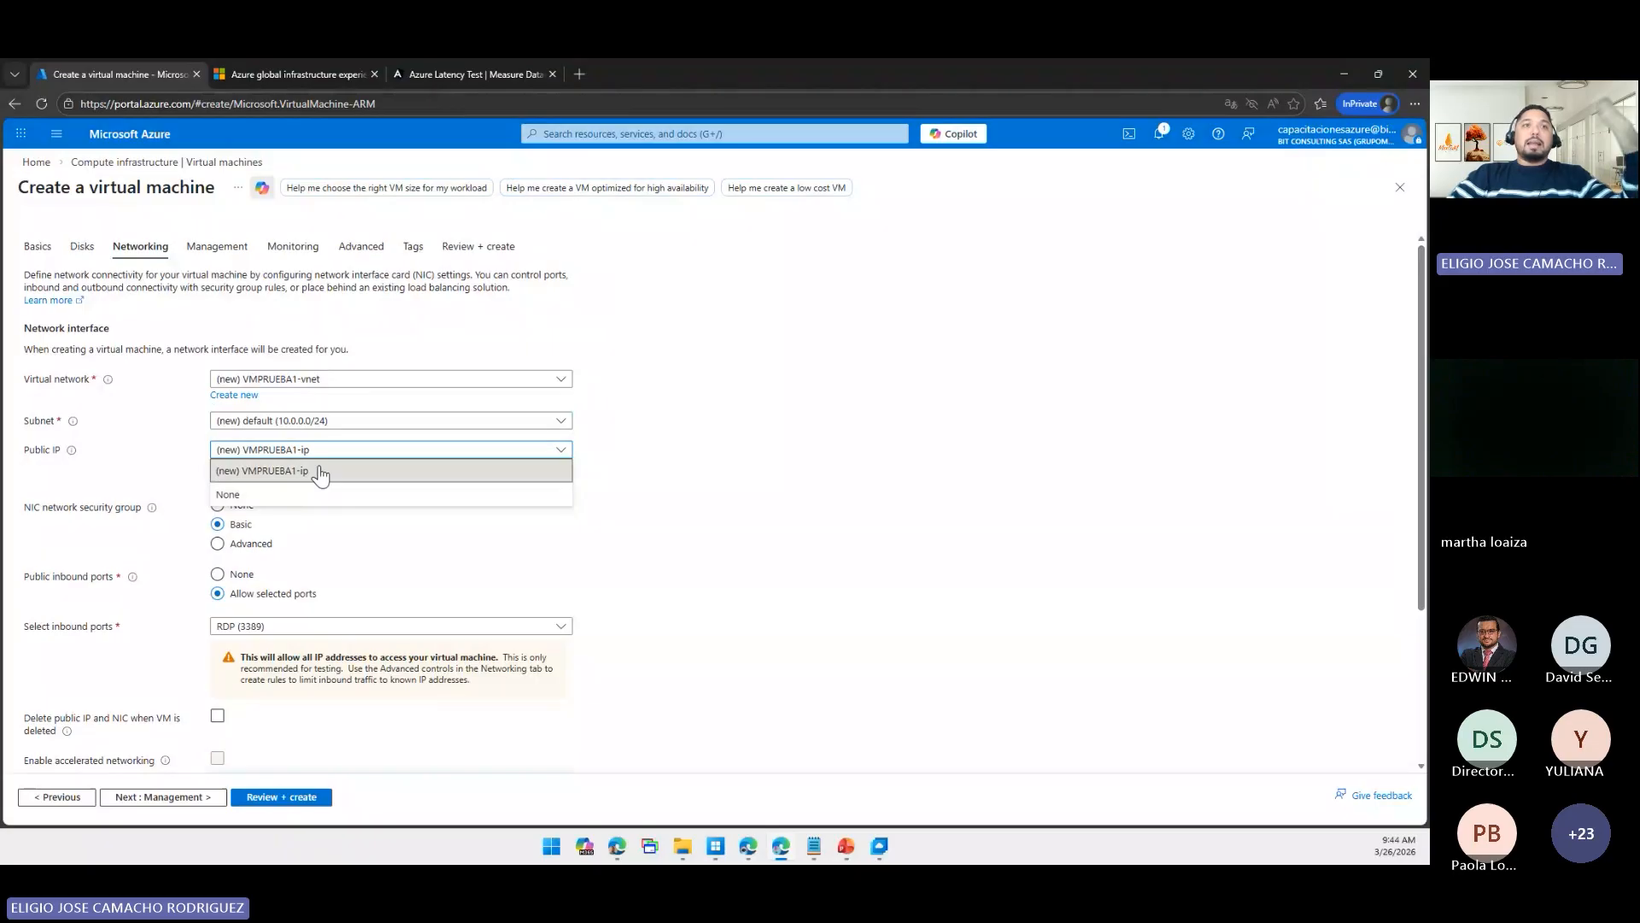
left_click(627, 460)
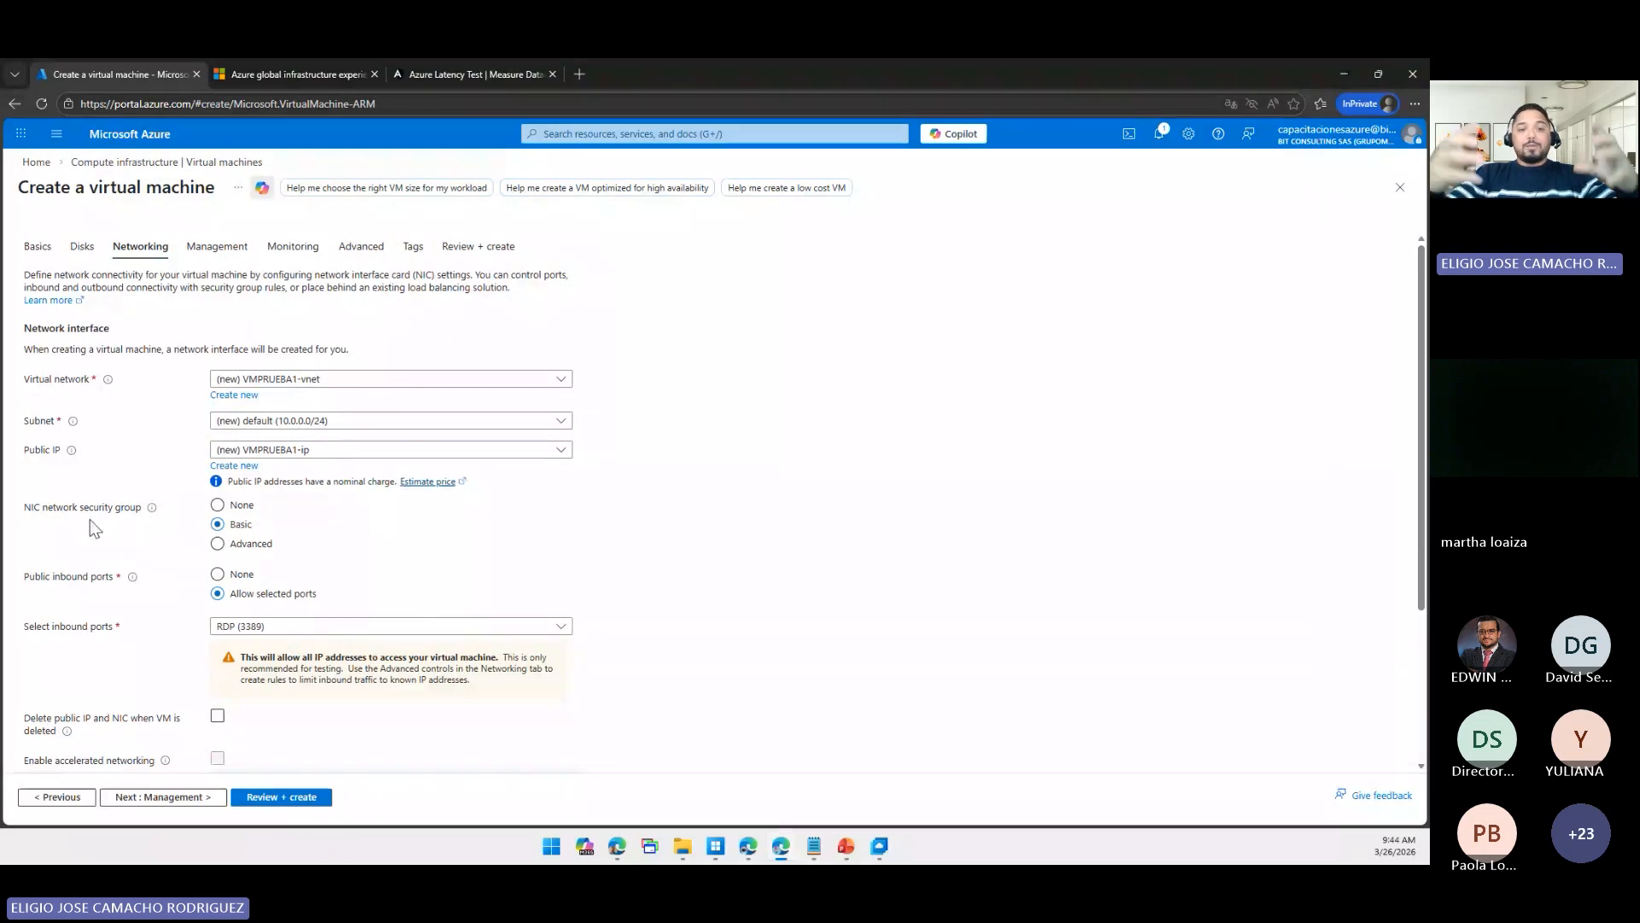
- Try the None and Advanced options for the NIC network security group, and return it to Basic
left_click(237, 509)
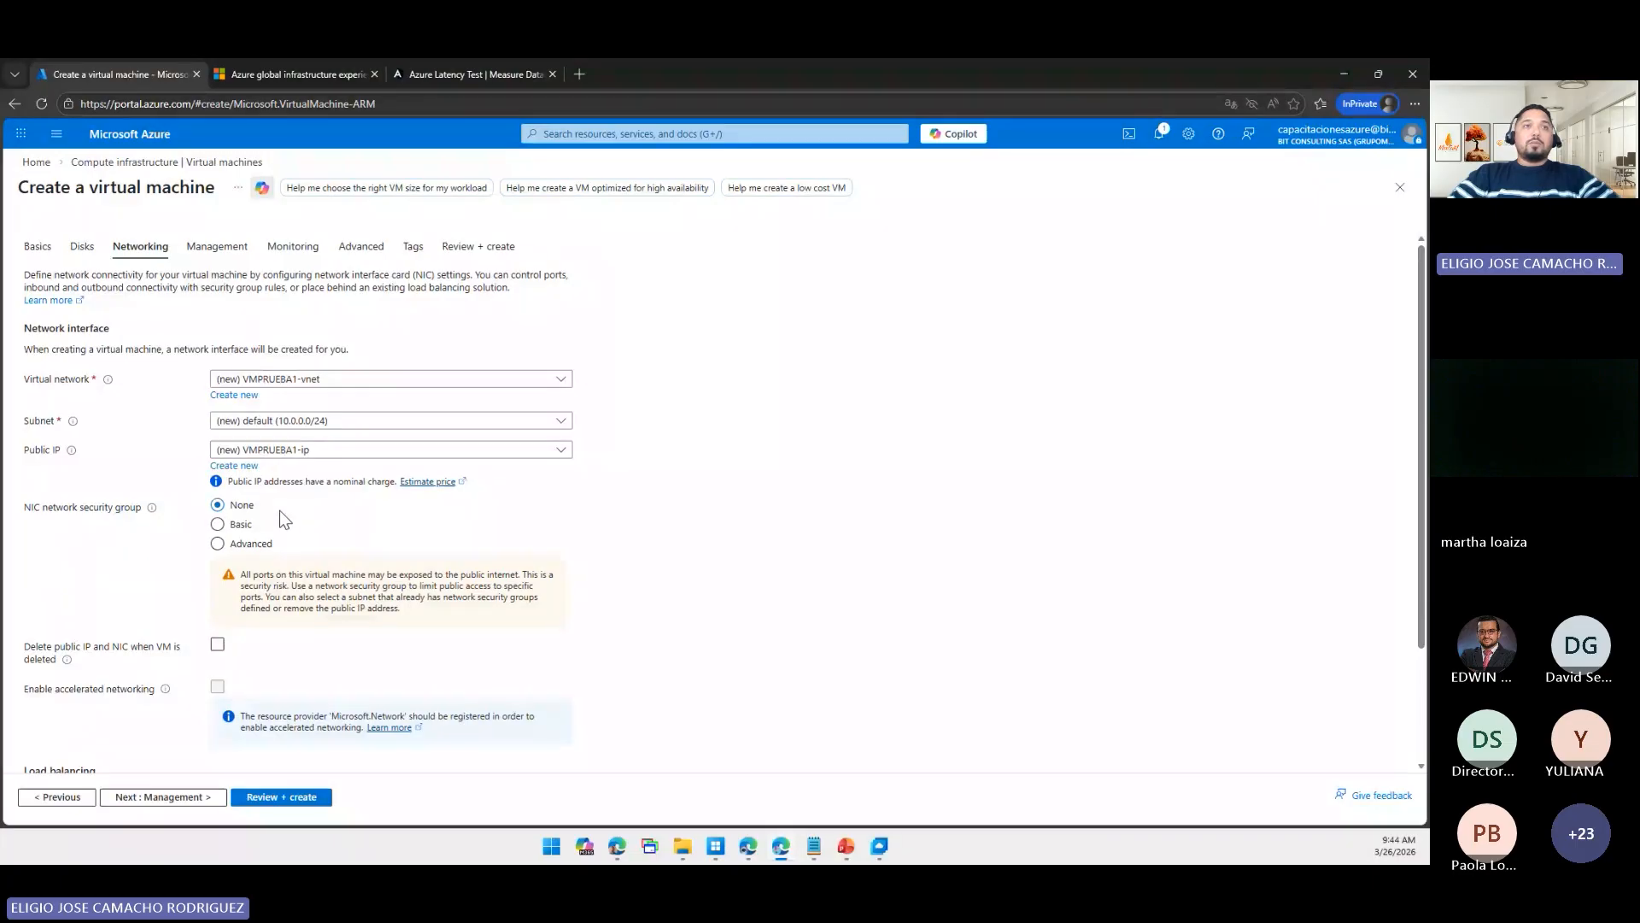
left_click(241, 524)
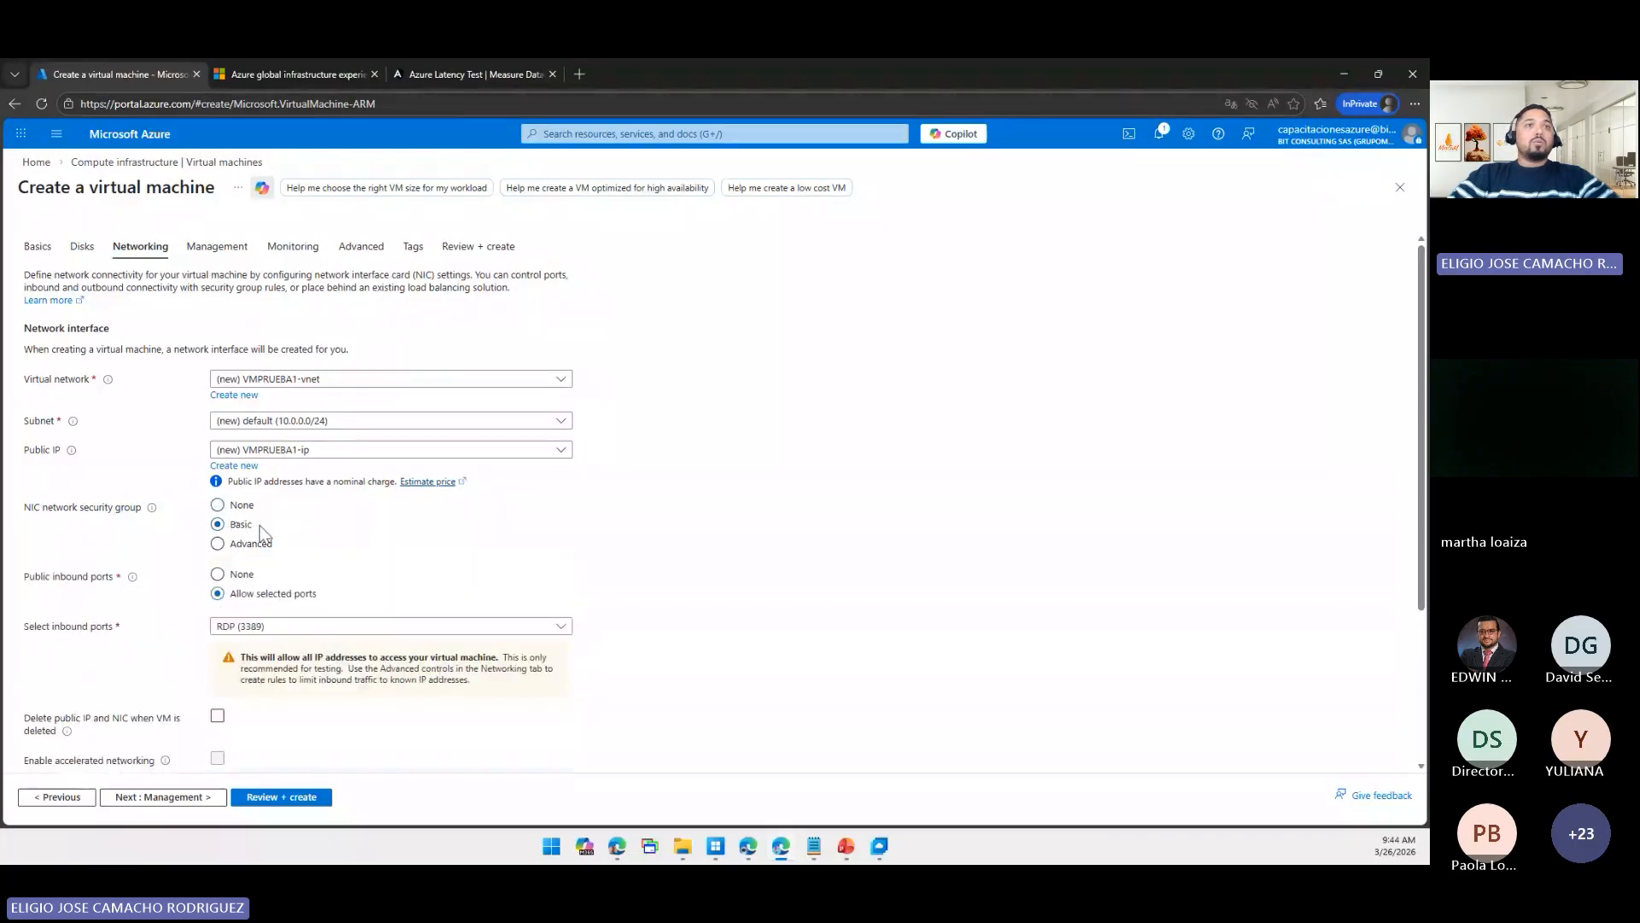
left_click(290, 577)
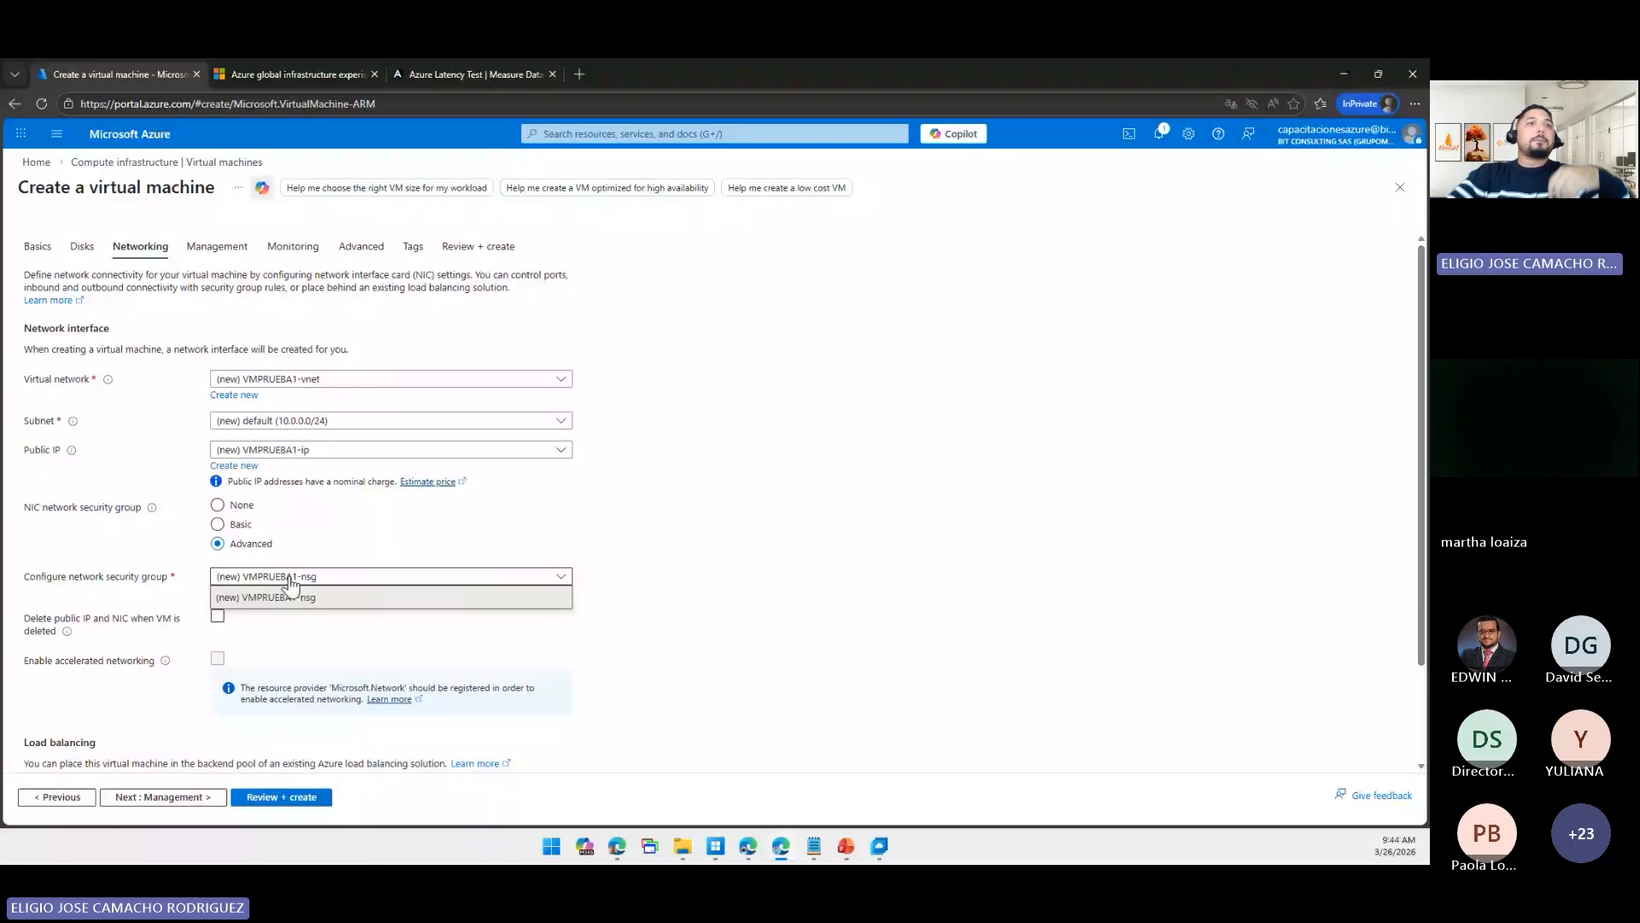
left_click(238, 523)
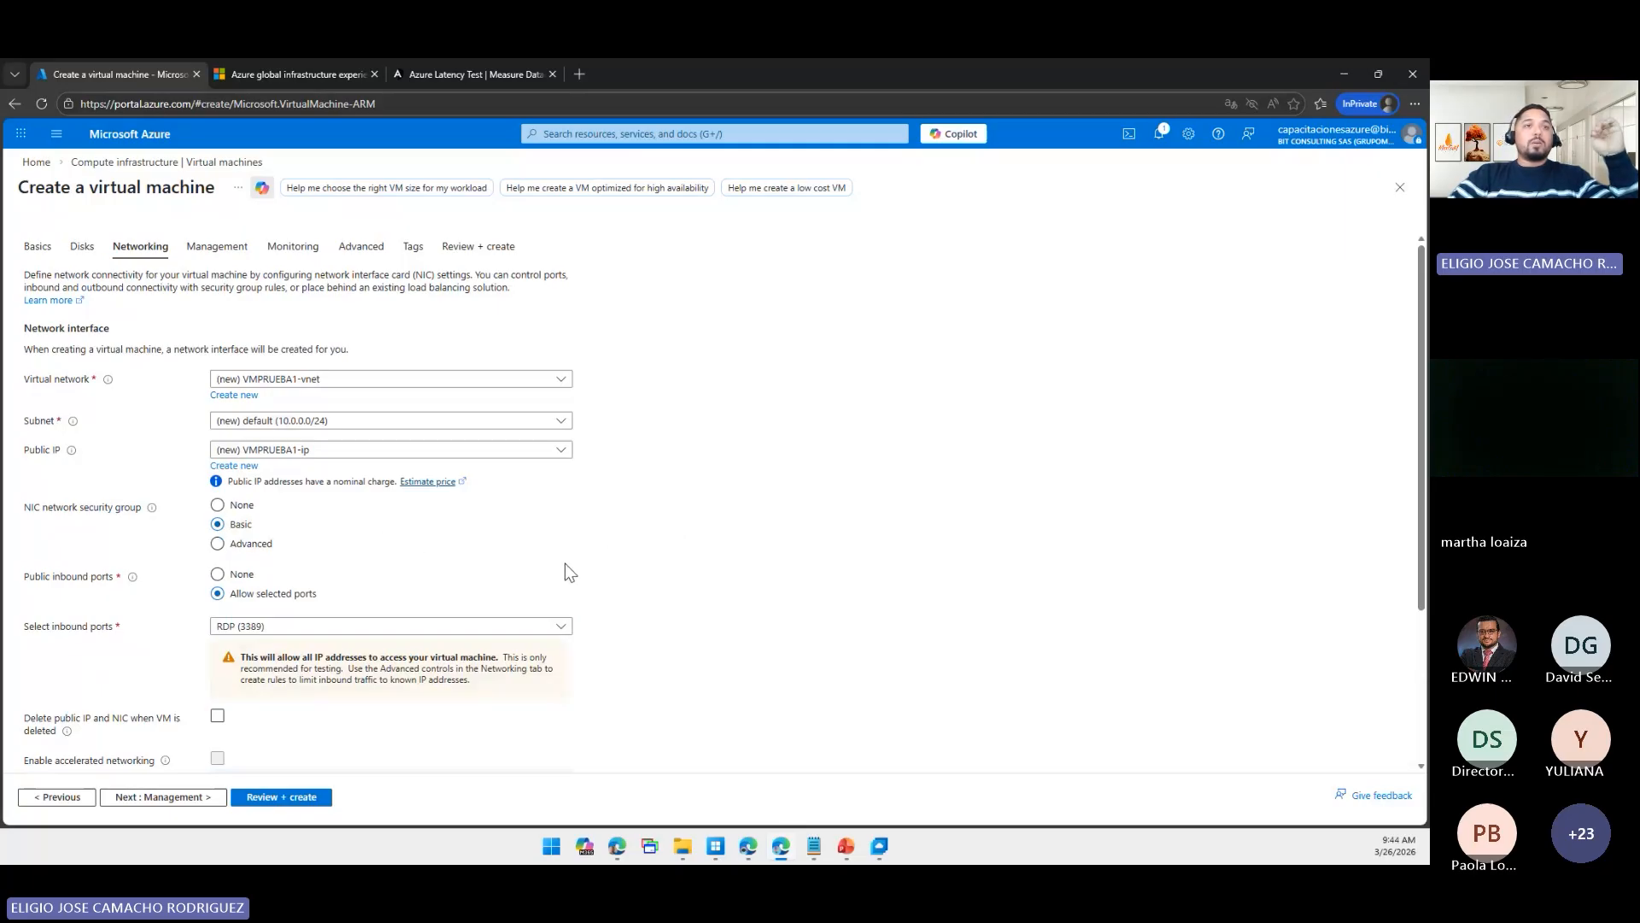
- Check the load balancing options and proceed to the virtual machine's Management settings
scroll(245, 733, "down", 3)
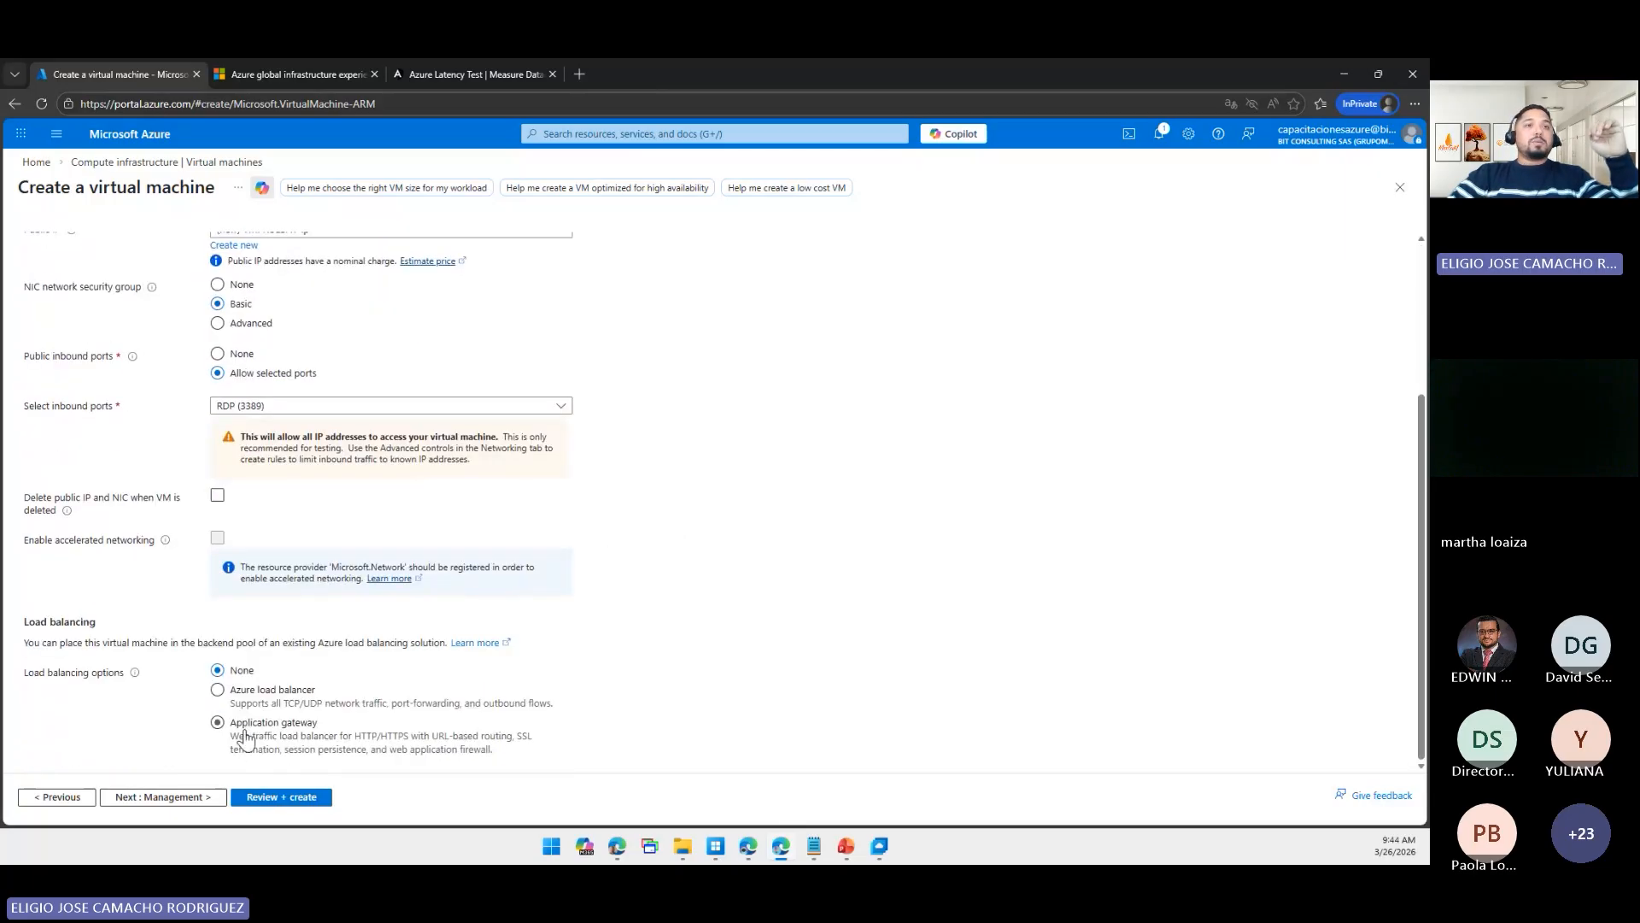
left_click(188, 803)
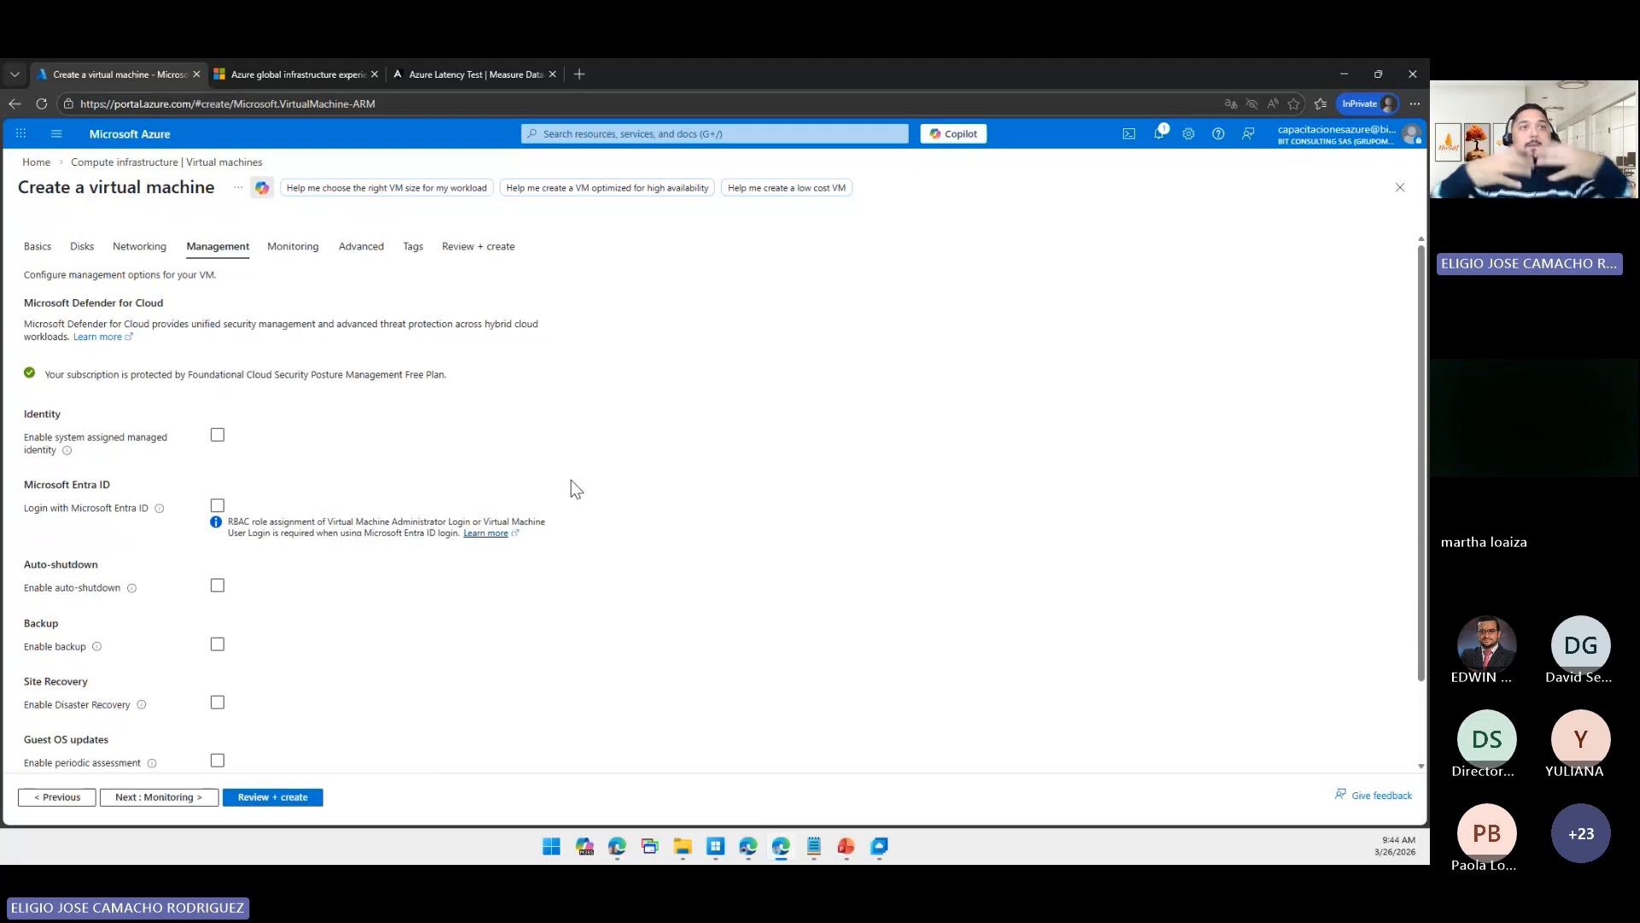
scroll(564, 494, "down", 2)
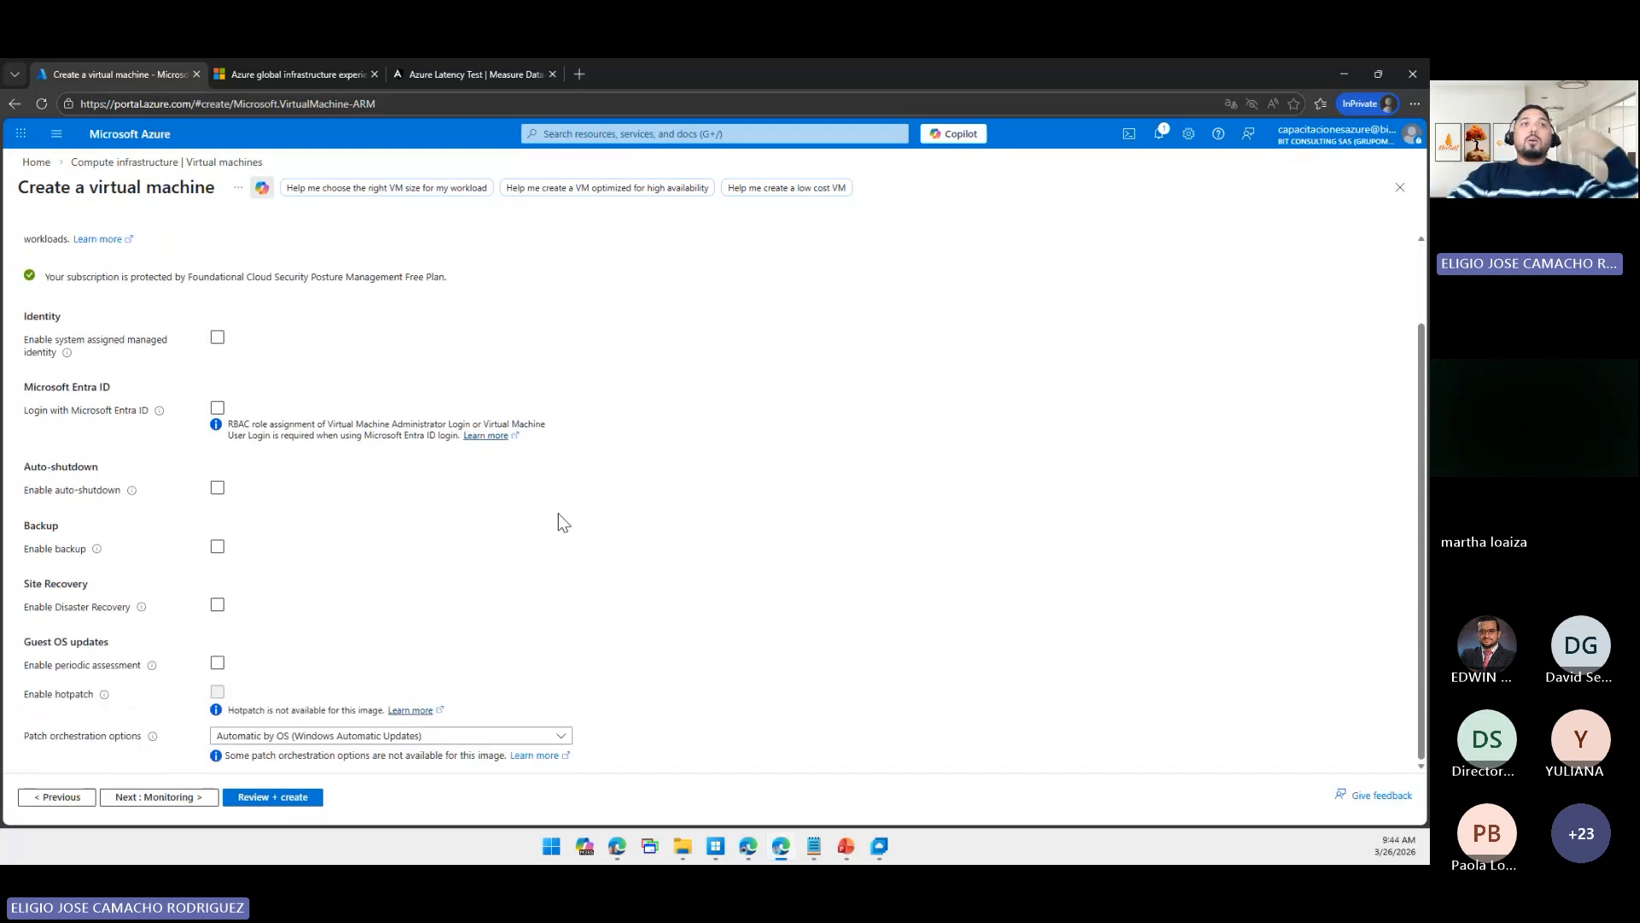
- Try enabling the system assigned managed identity and login with Microsoft Entra ID, and turn both off again
left_click(217, 338)
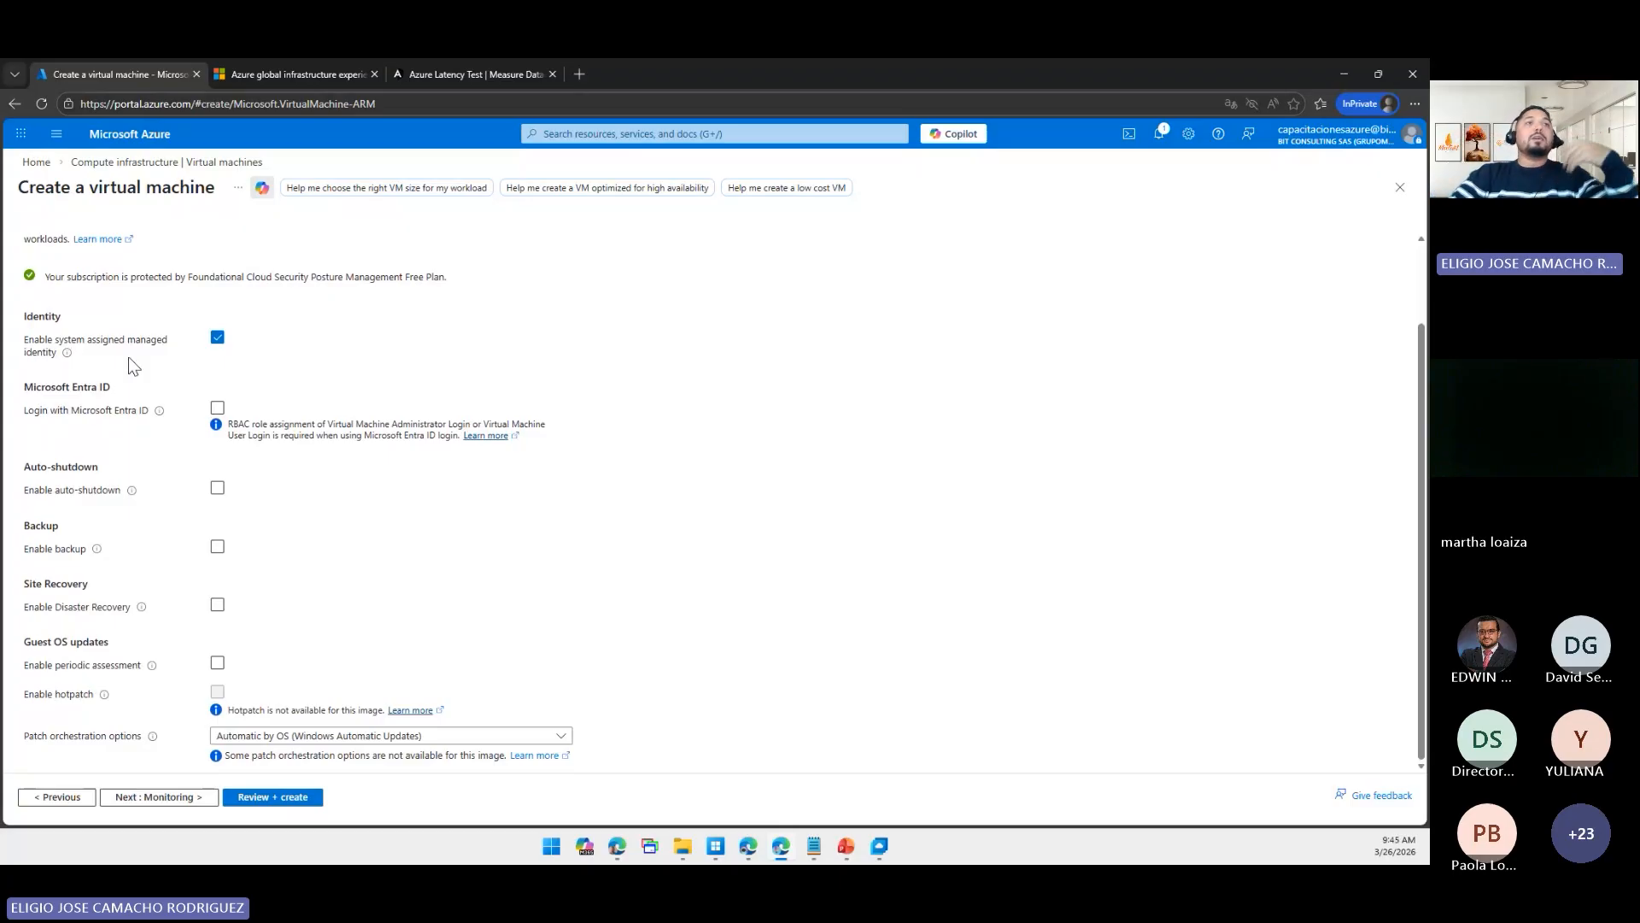
left_click(219, 410)
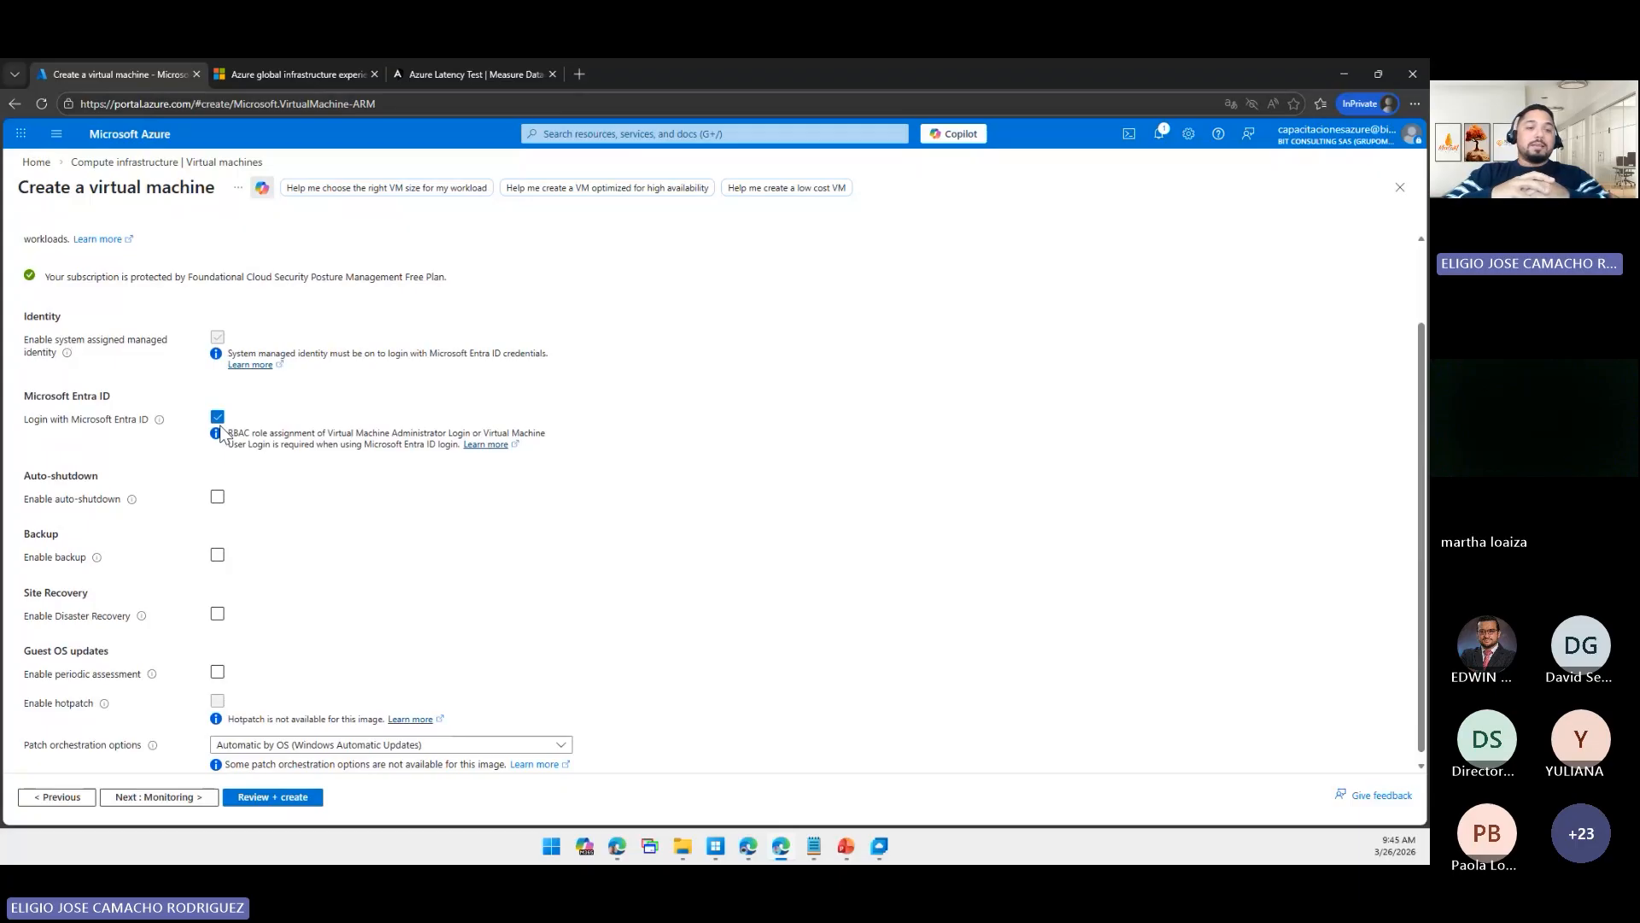
left_click(218, 417)
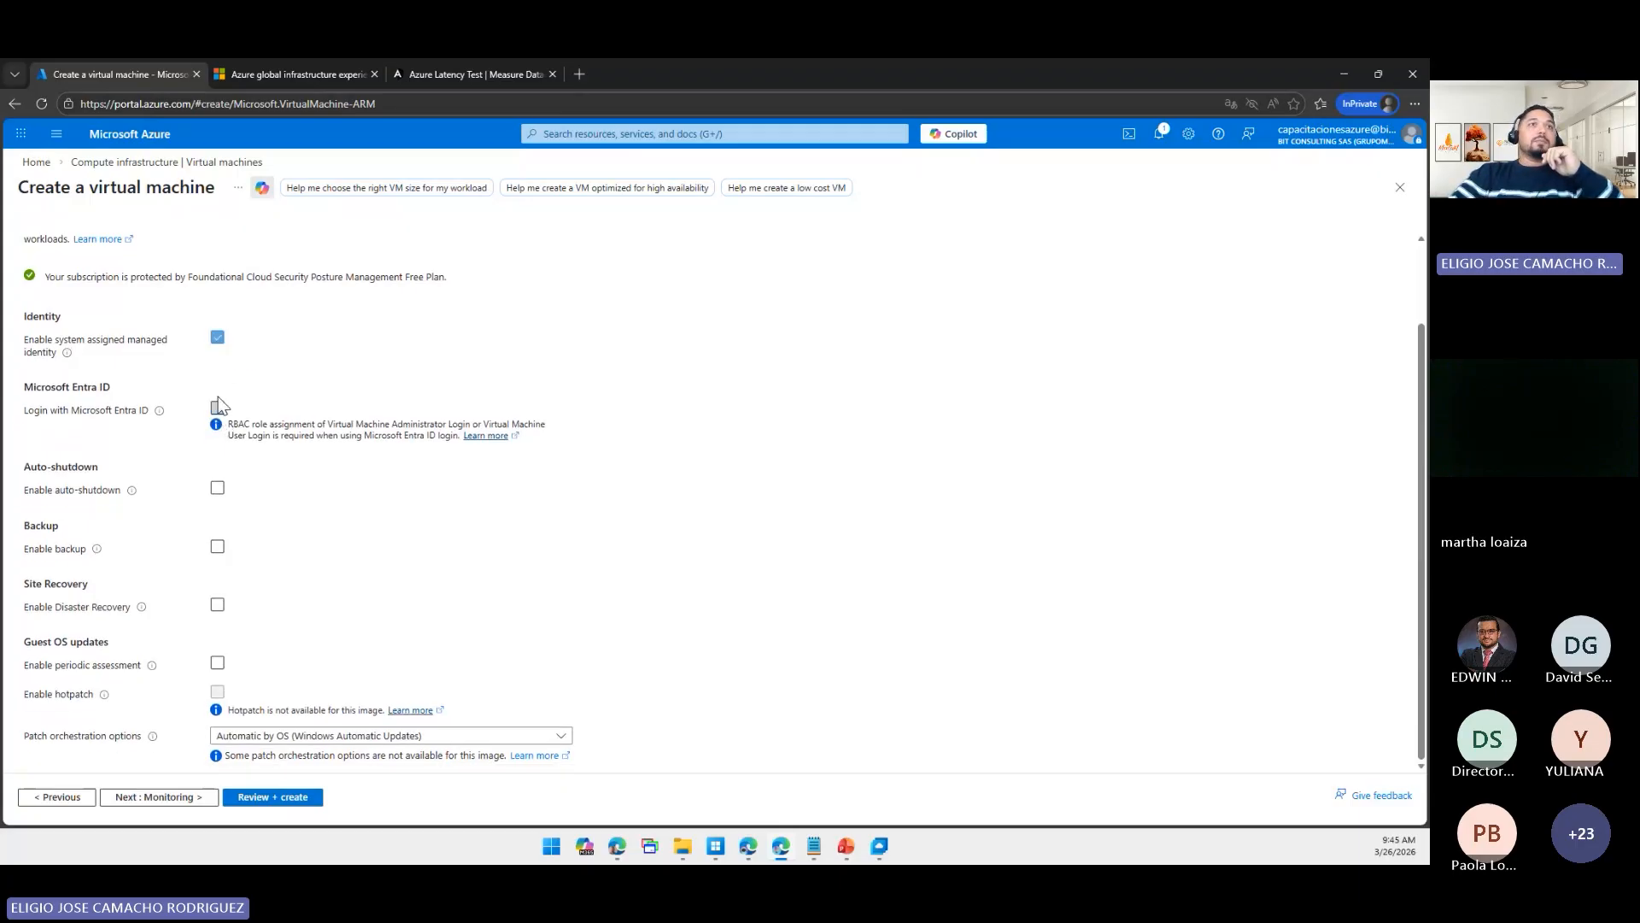
left_click(218, 337)
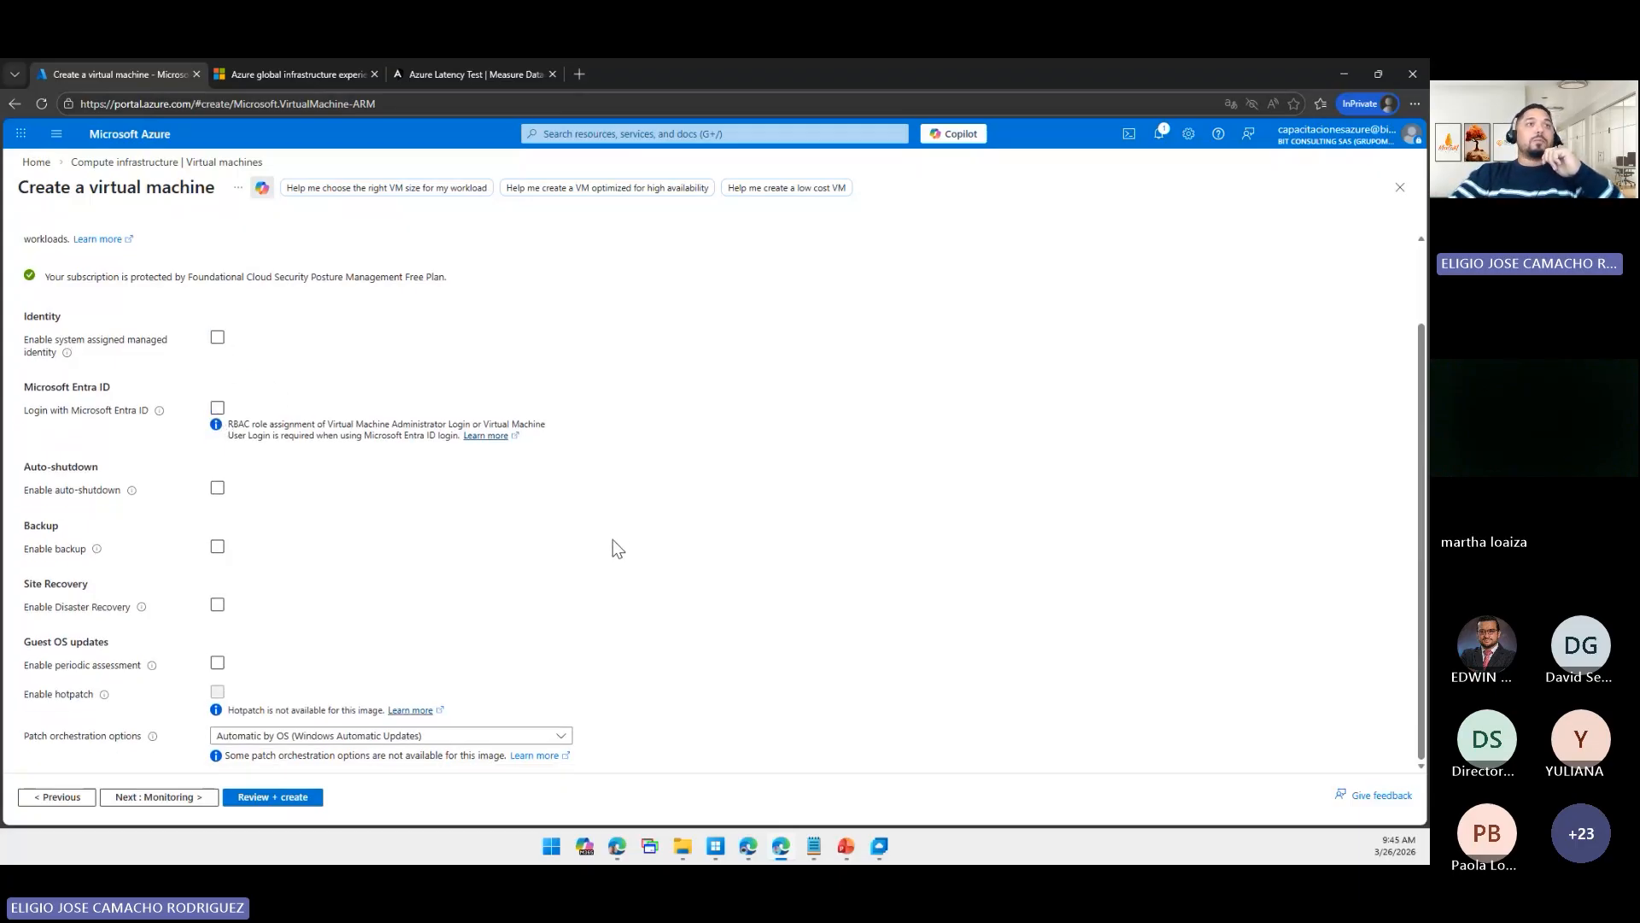
- Try enabling auto-shutdown without the notification before shutdown, and turn auto-shutdown off again
left_click(218, 488)
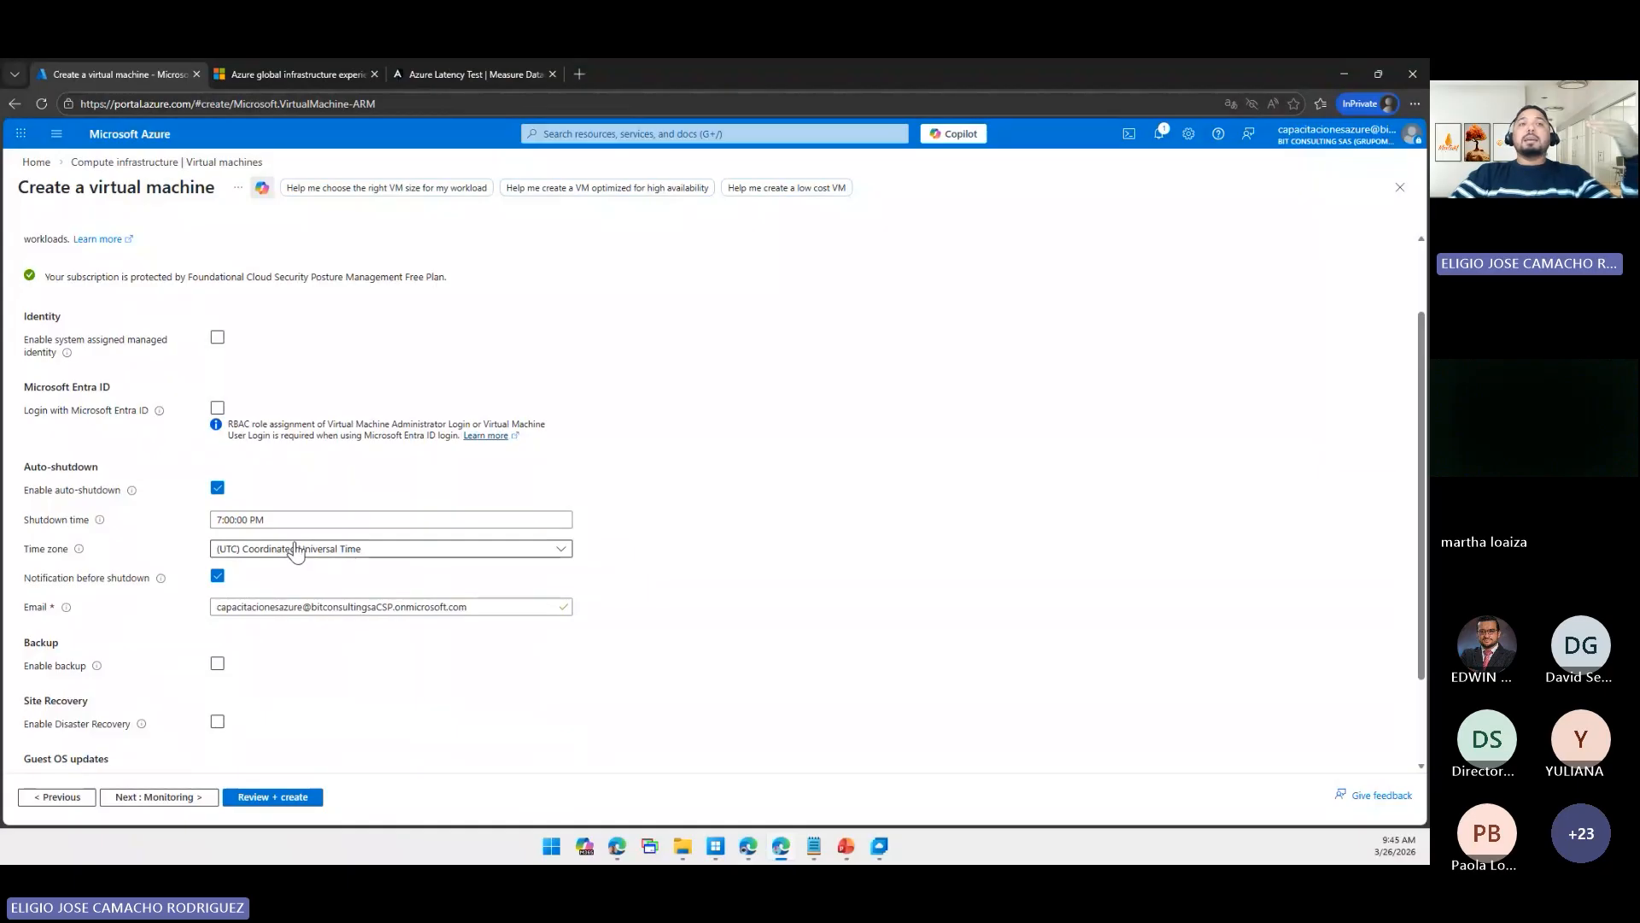
left_click(218, 575)
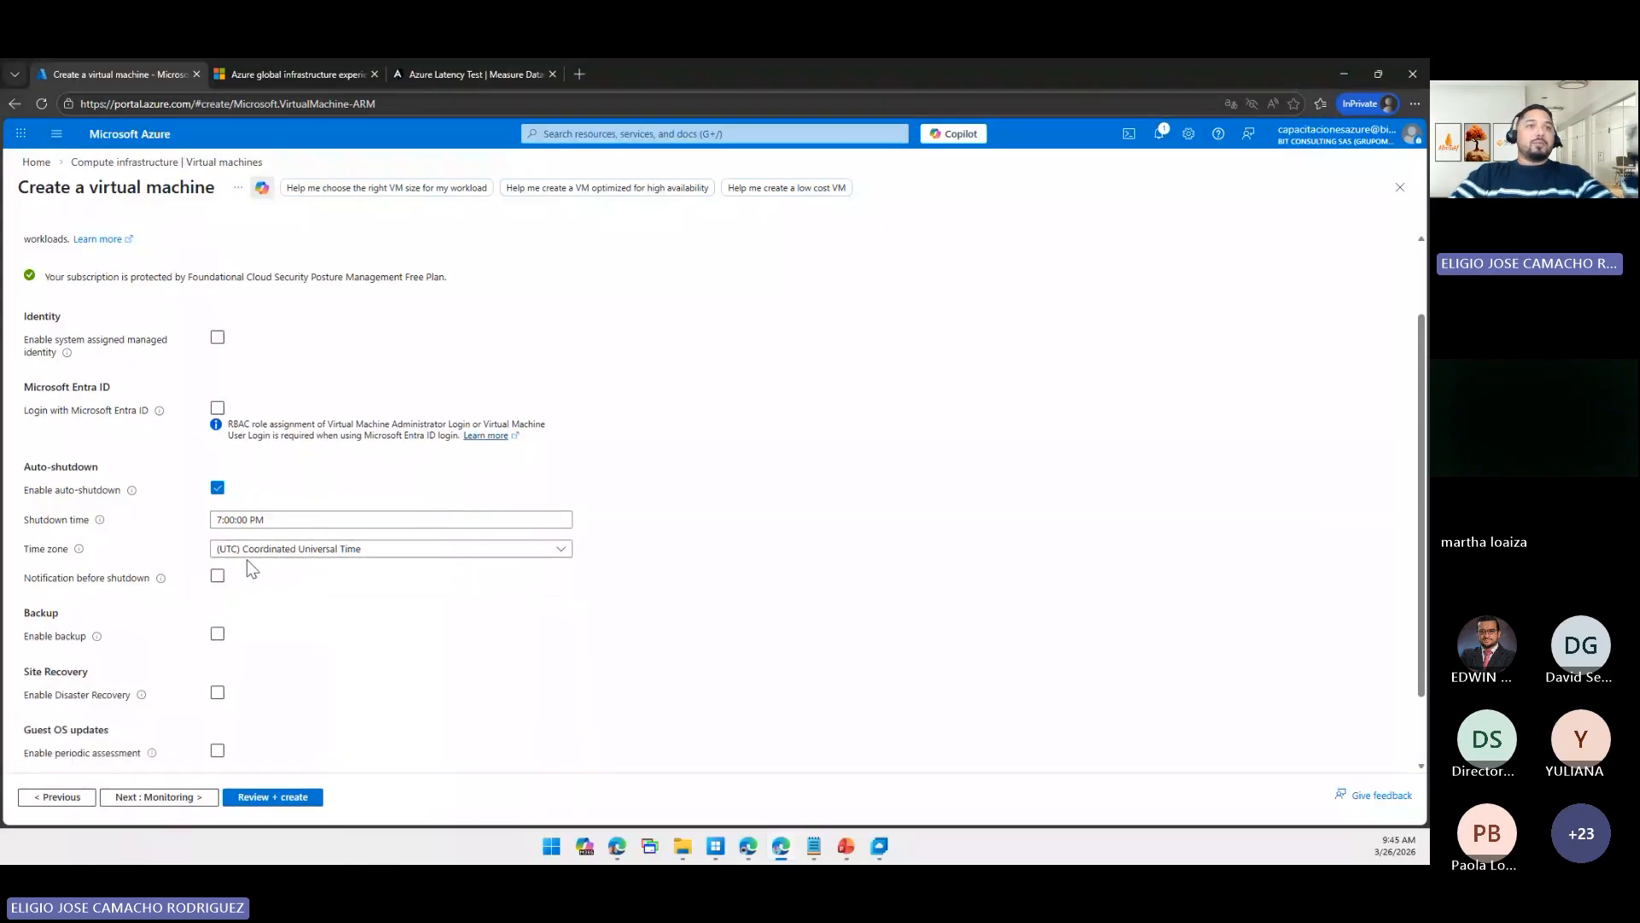
left_click(217, 489)
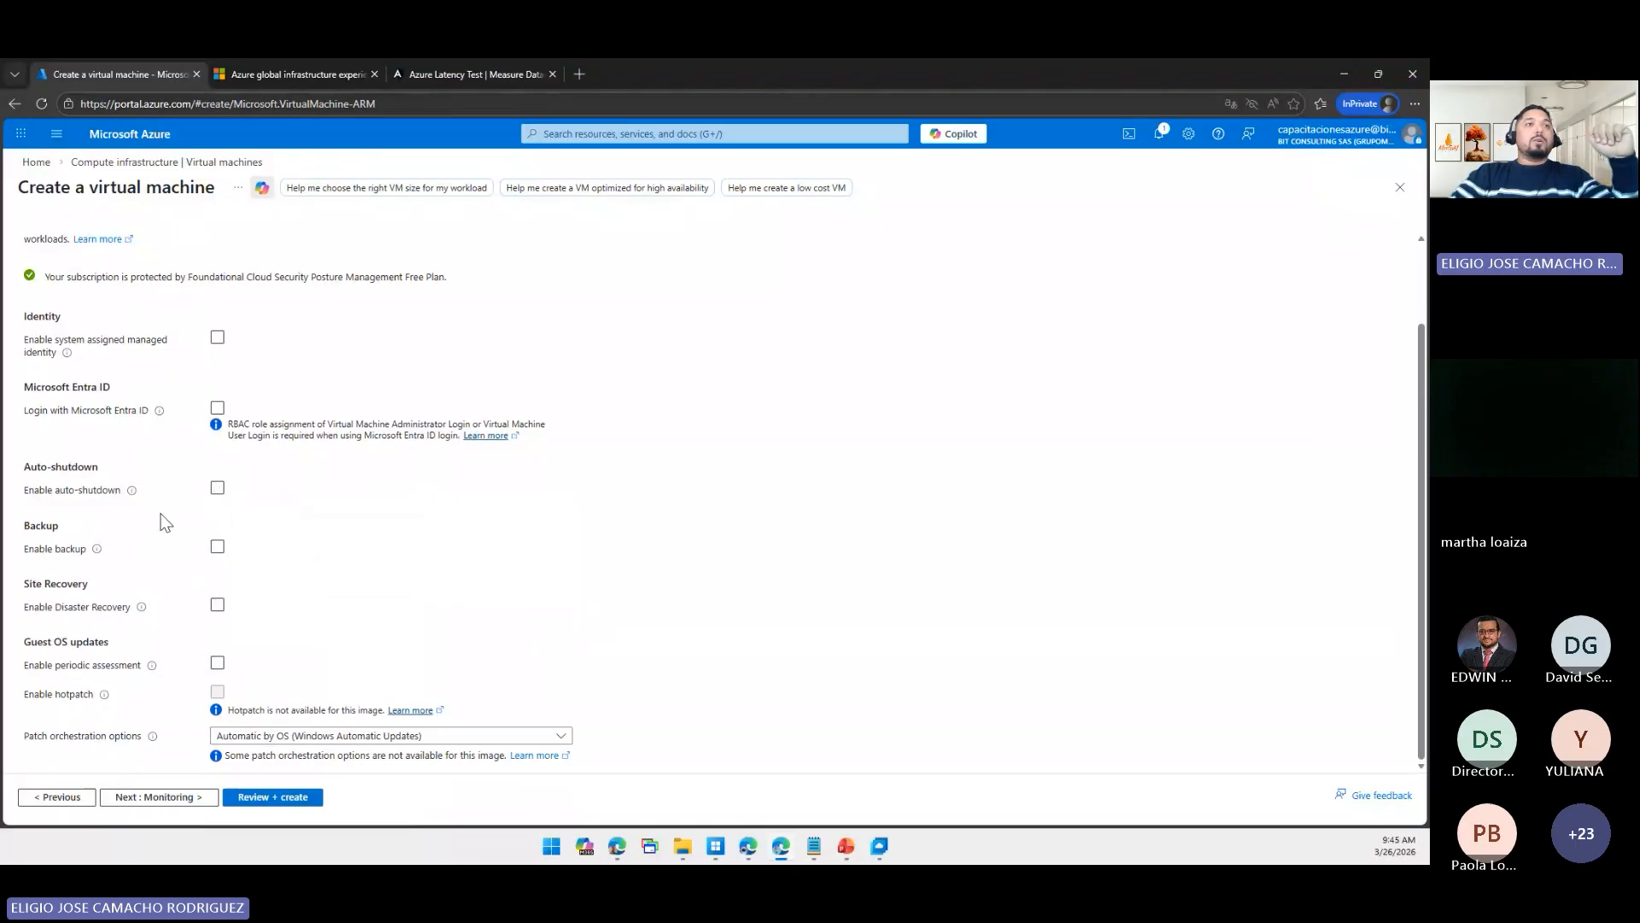
- Enable backup for the virtual machine and set its policy subtype to Standard after comparing it with Enhanced
left_click(217, 546)
scroll(320, 571, "down", 1)
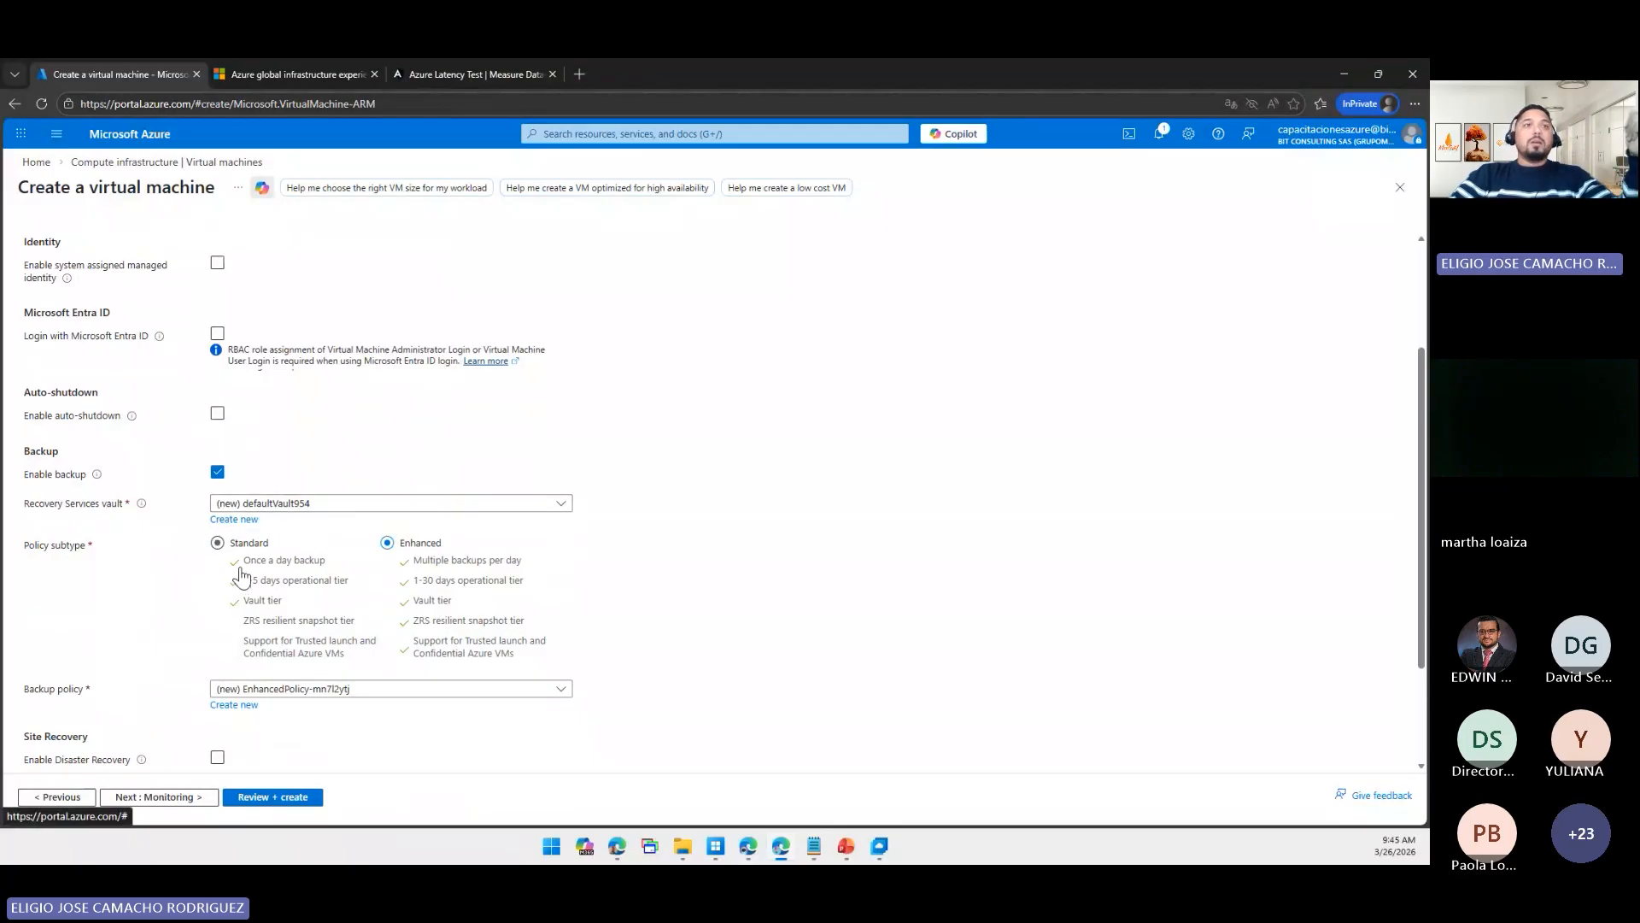
left_click(218, 545)
left_click(388, 544)
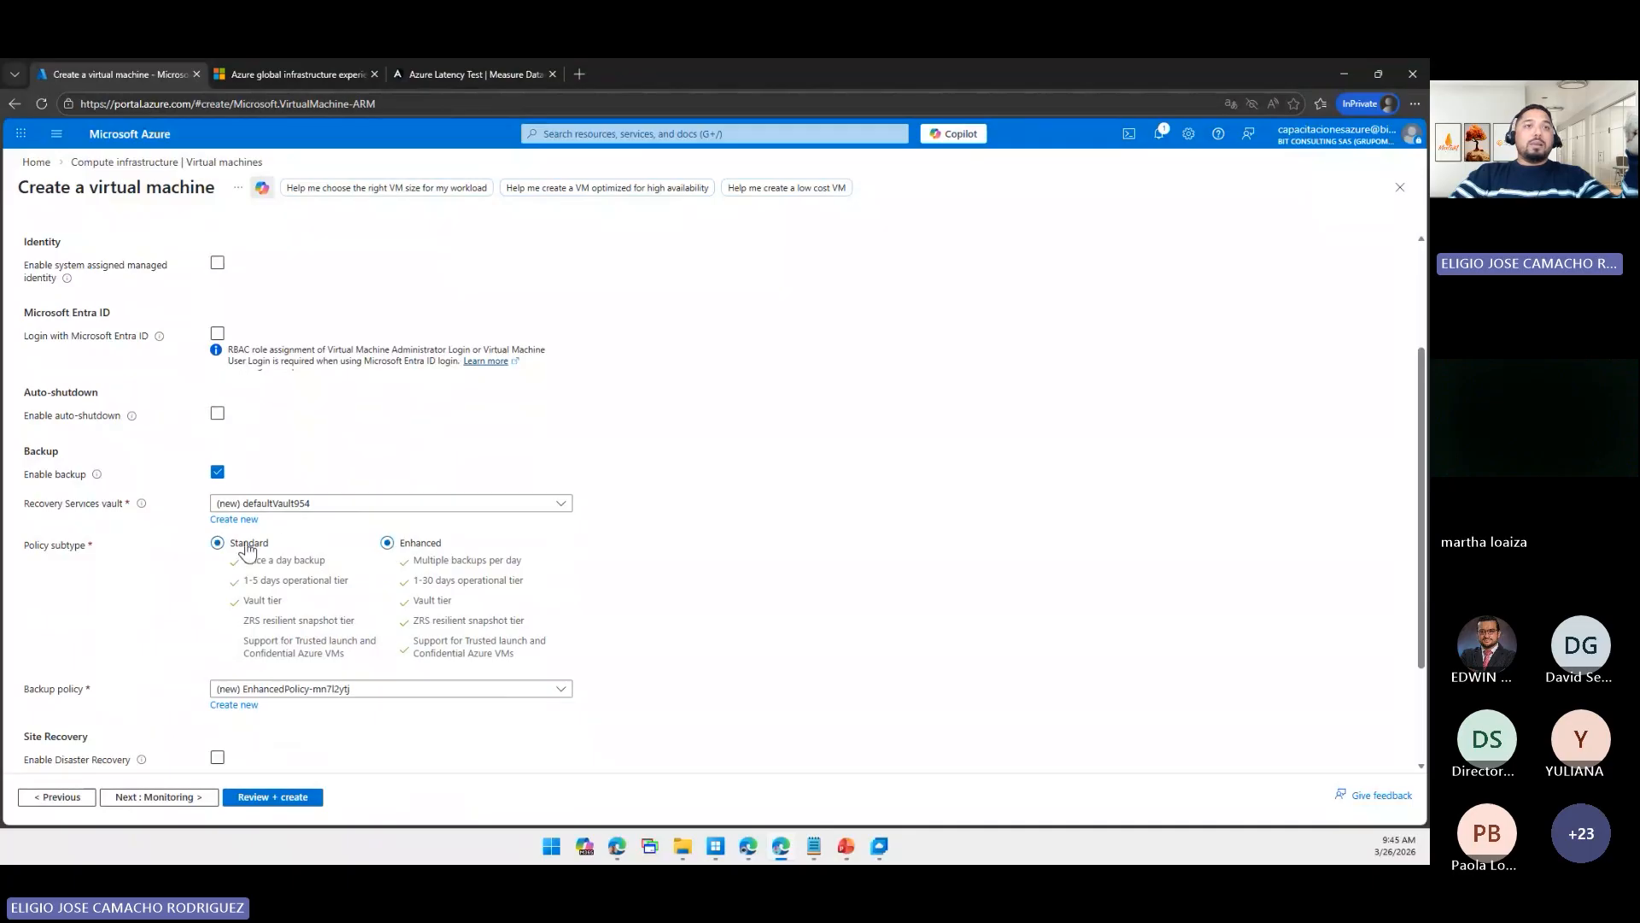
left_click(250, 549)
left_click(395, 547)
left_click(259, 551)
left_click(397, 545)
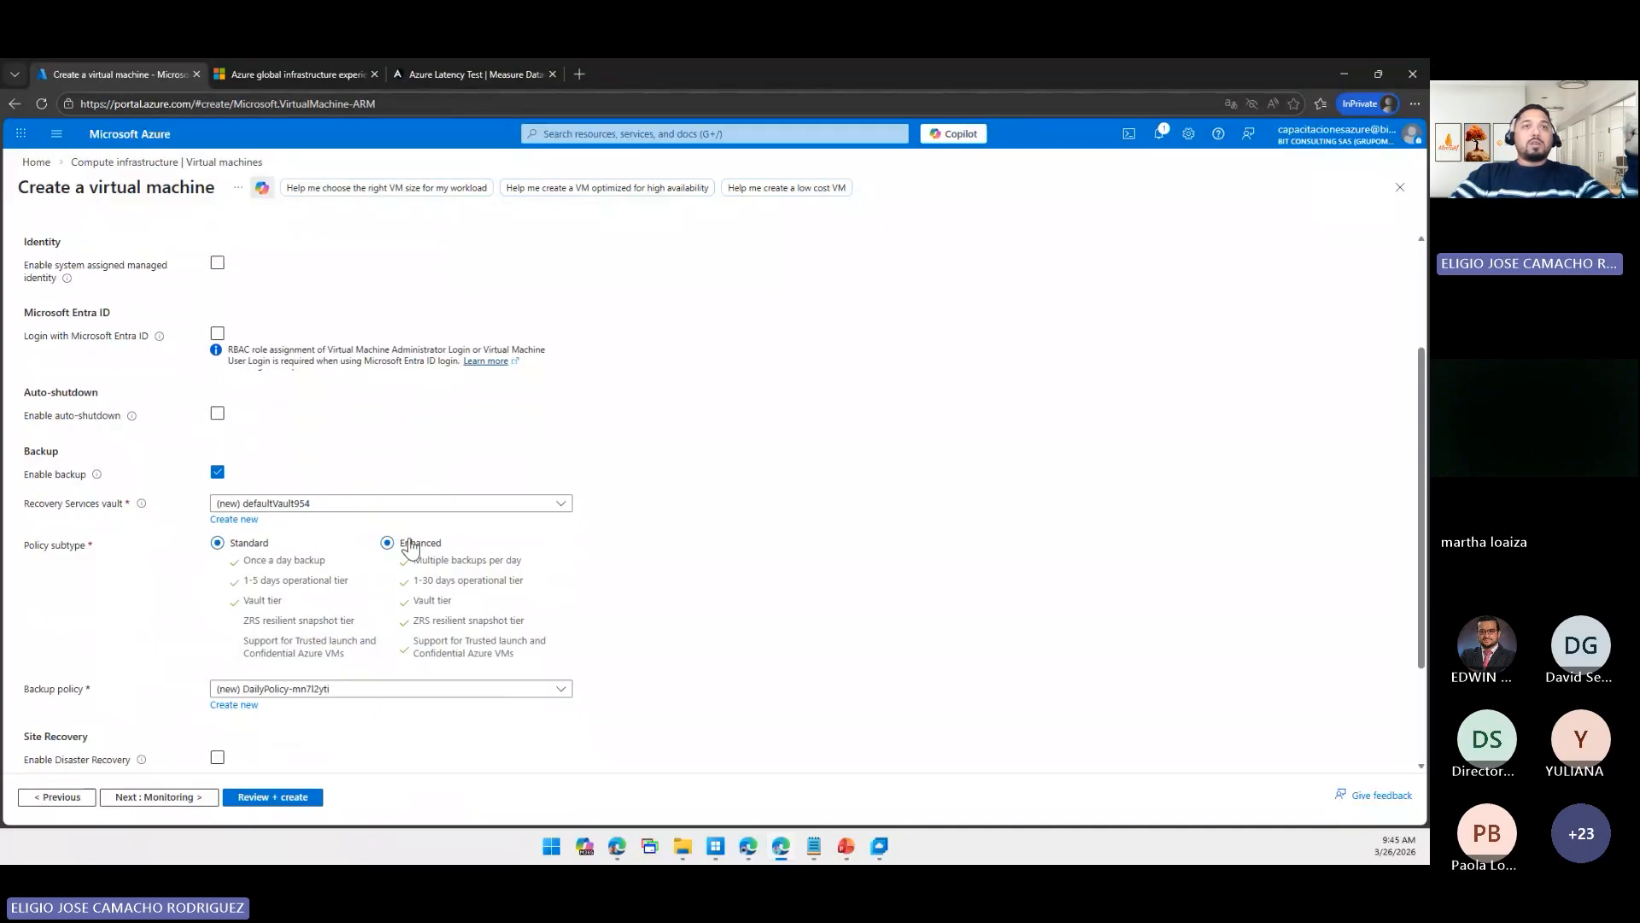
left_click(253, 549)
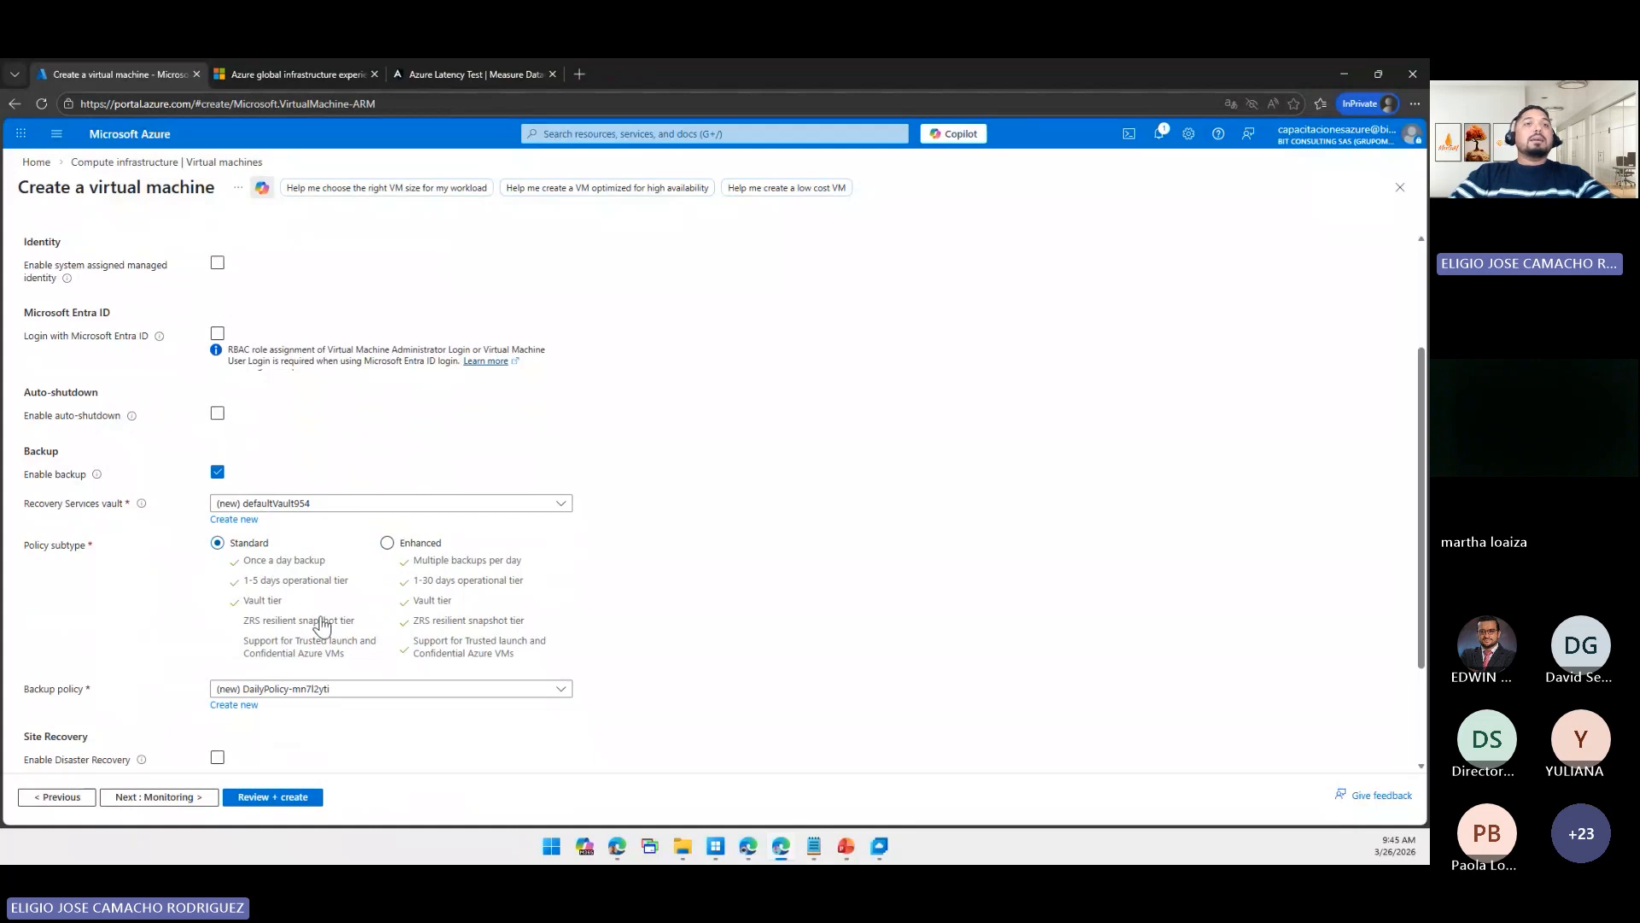
- Check the backup policy choices and the site recovery and guest OS update options below them
scroll(282, 606, "down", 1)
left_click(286, 617)
left_click(286, 619)
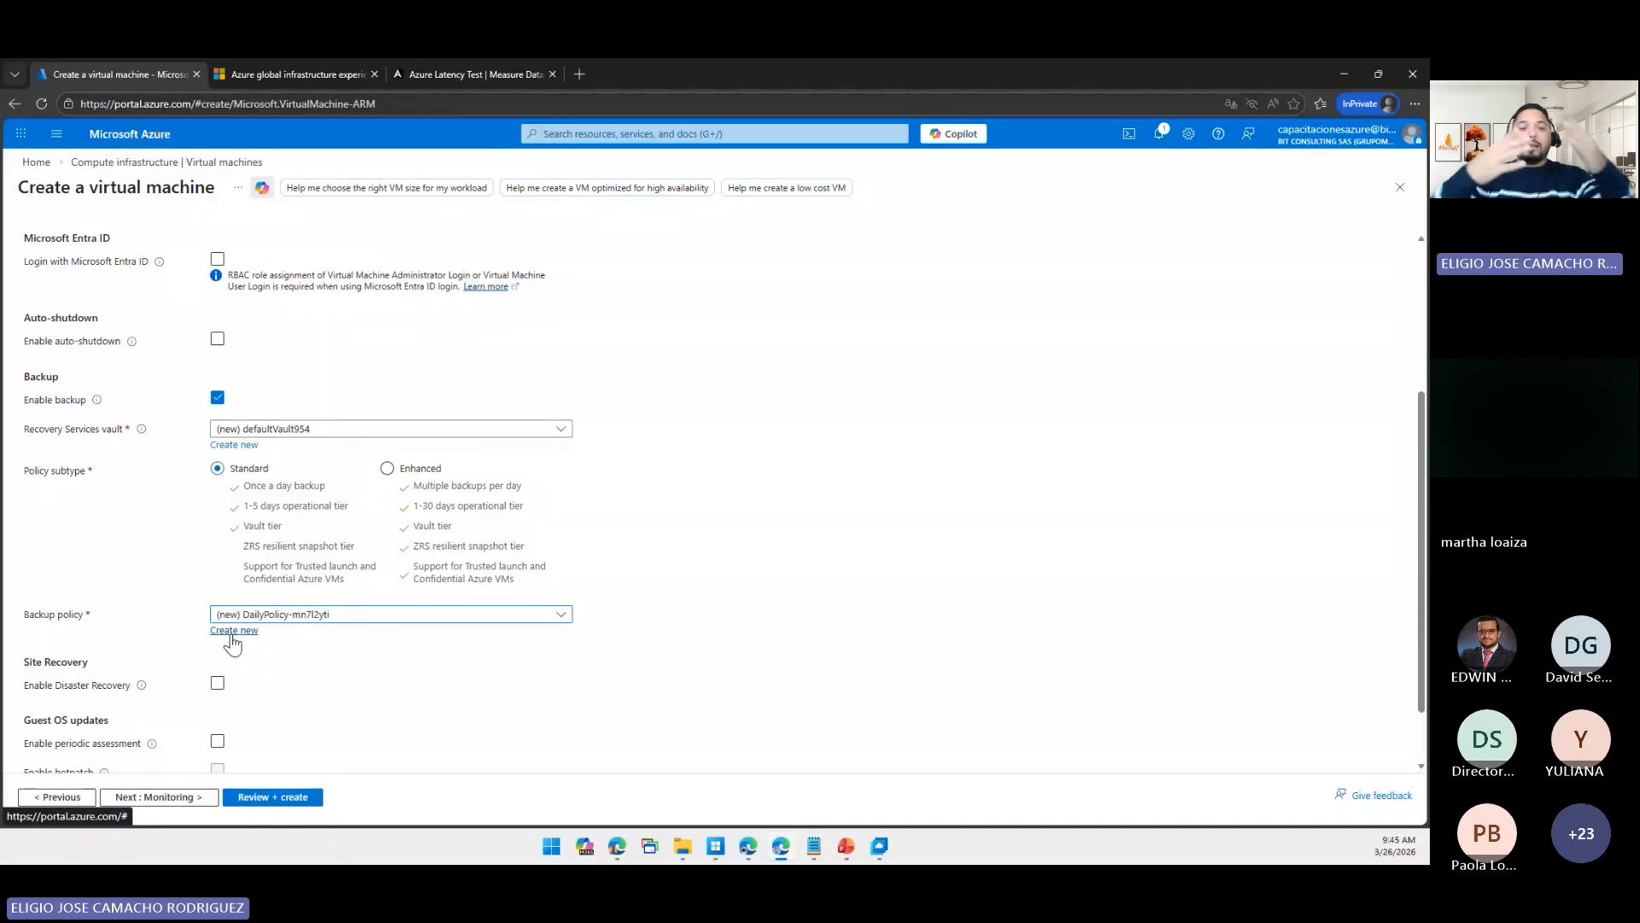
scroll(232, 642, "down", 1)
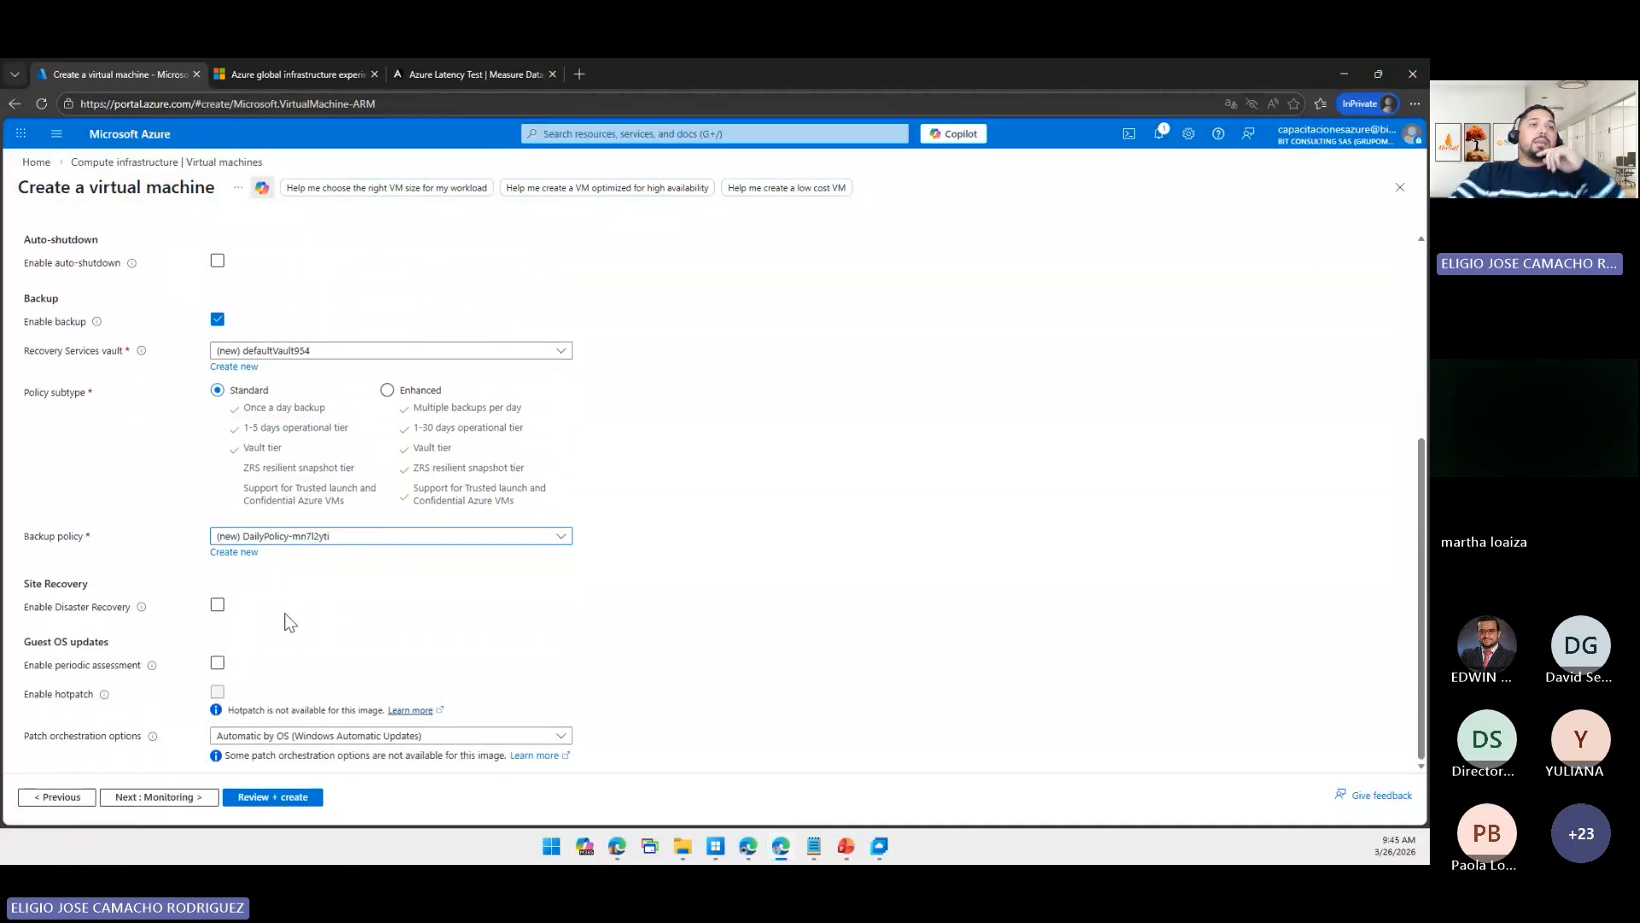
left_click(257, 674)
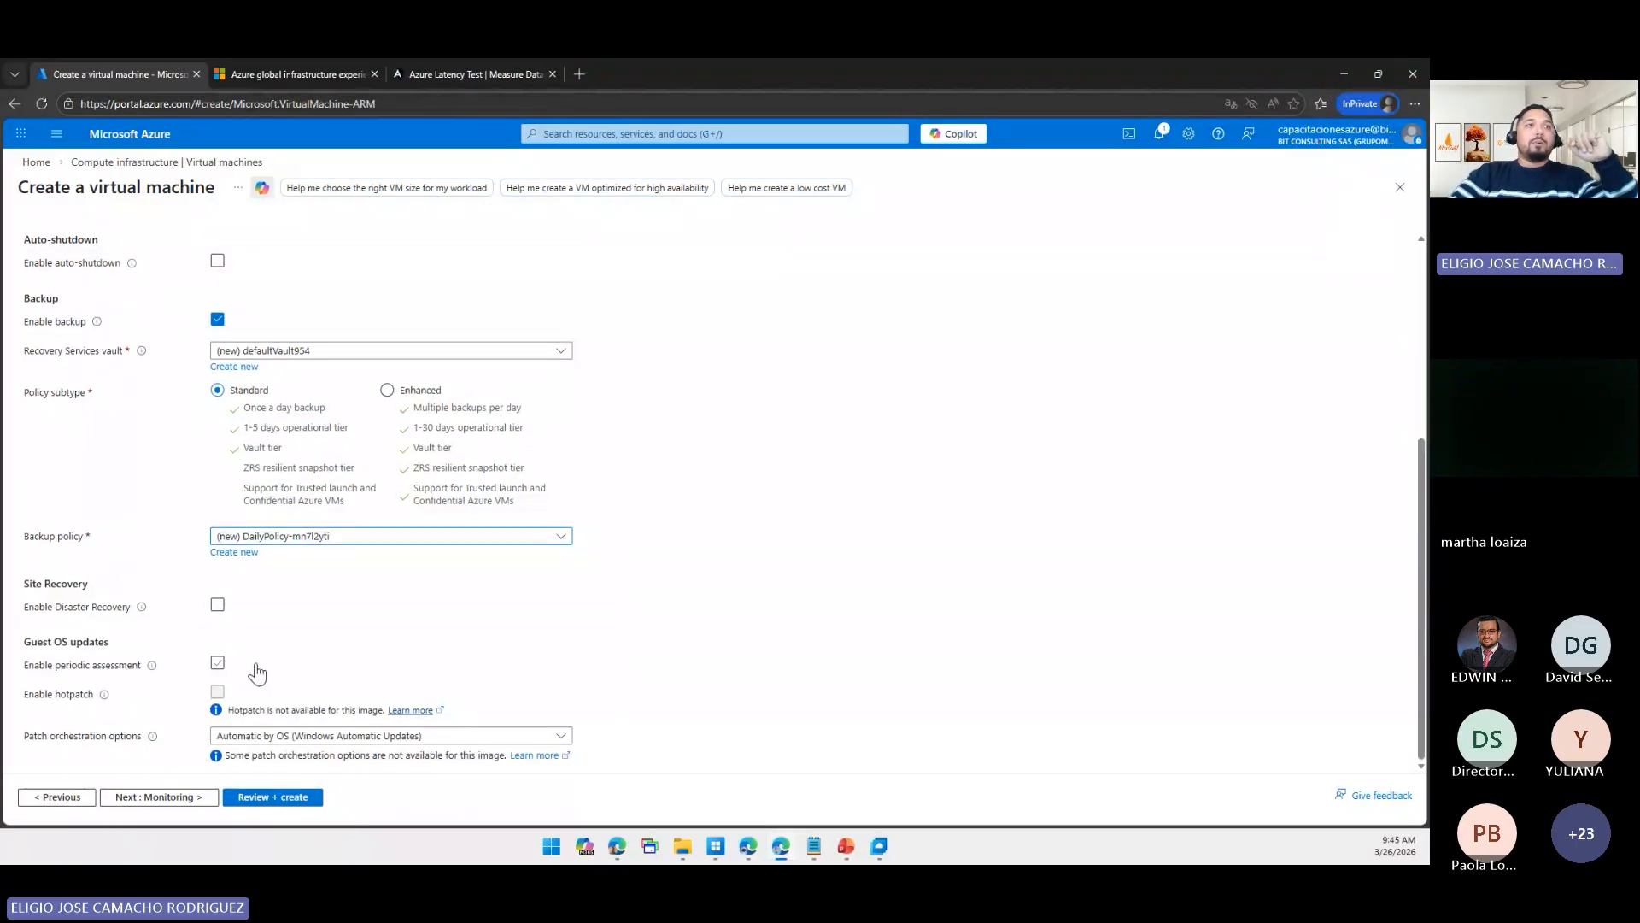
- Try enabling Disaster Recovery to examine its secondary region and site recovery settings, and turn it off again
left_click(218, 606)
scroll(385, 628, "down", 2)
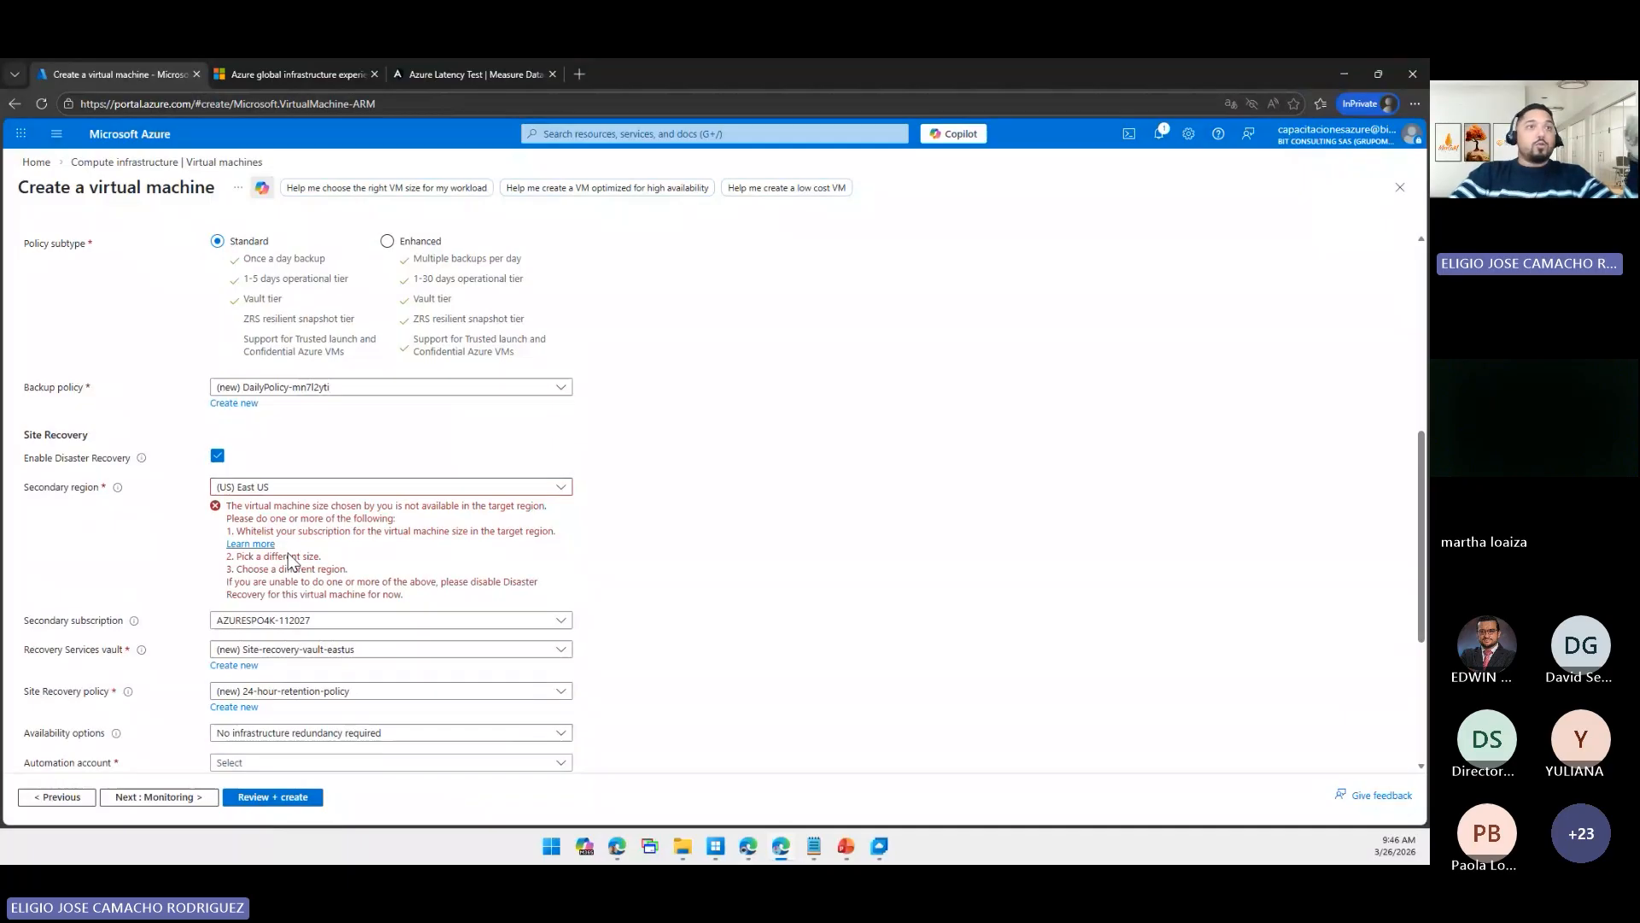
left_click(218, 456)
scroll(381, 530, "up", 1)
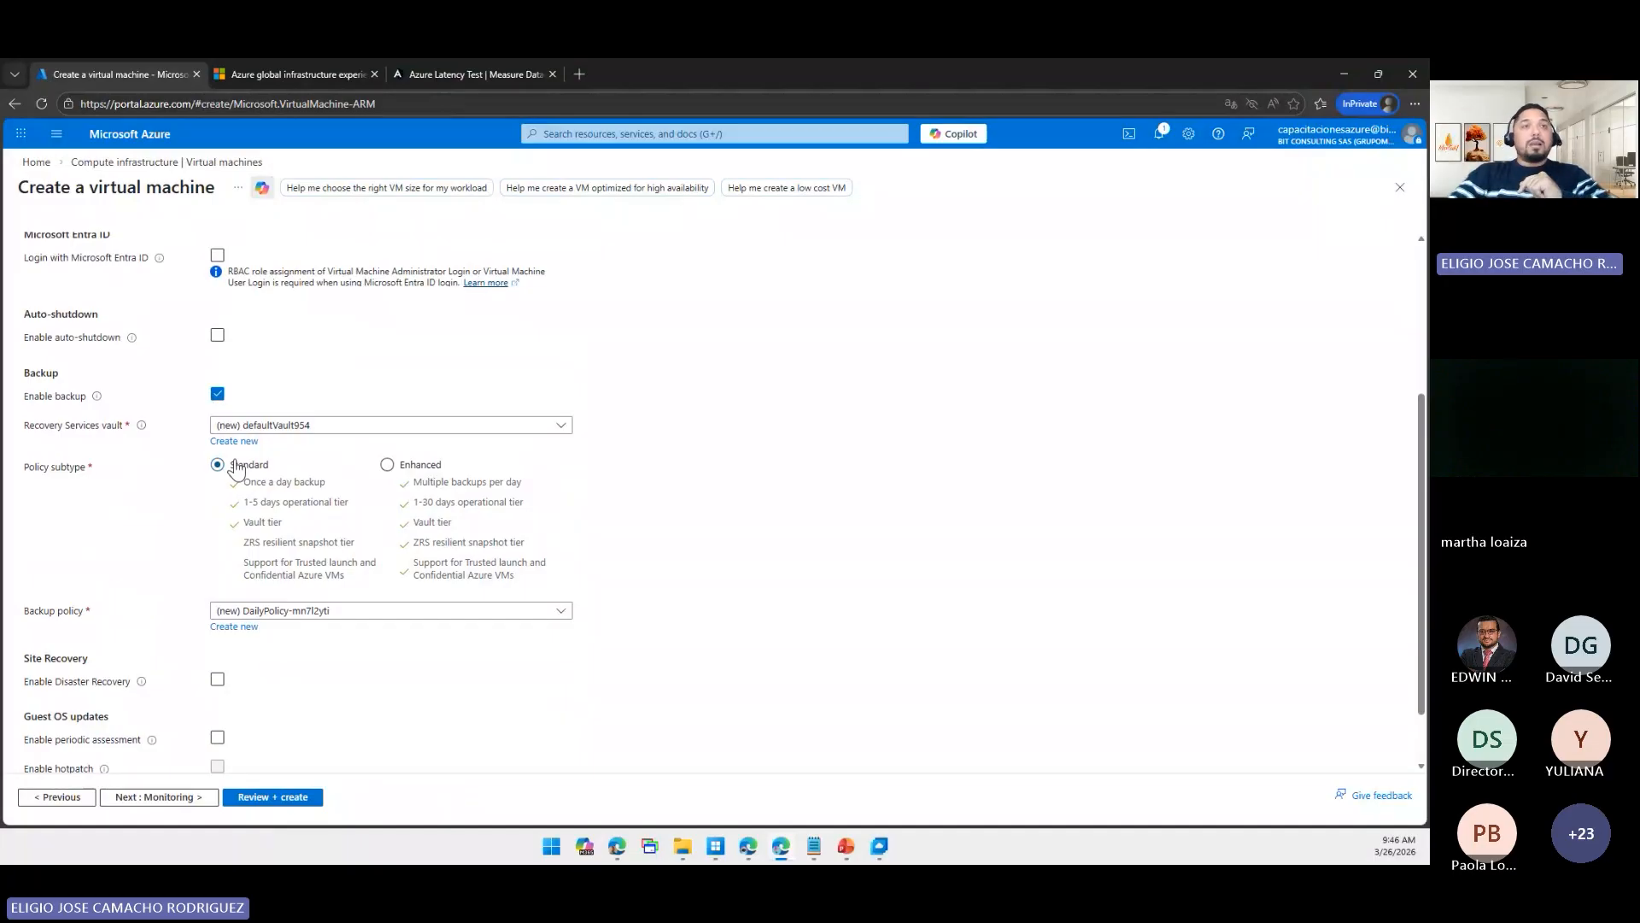
scroll(217, 624, "down", 1)
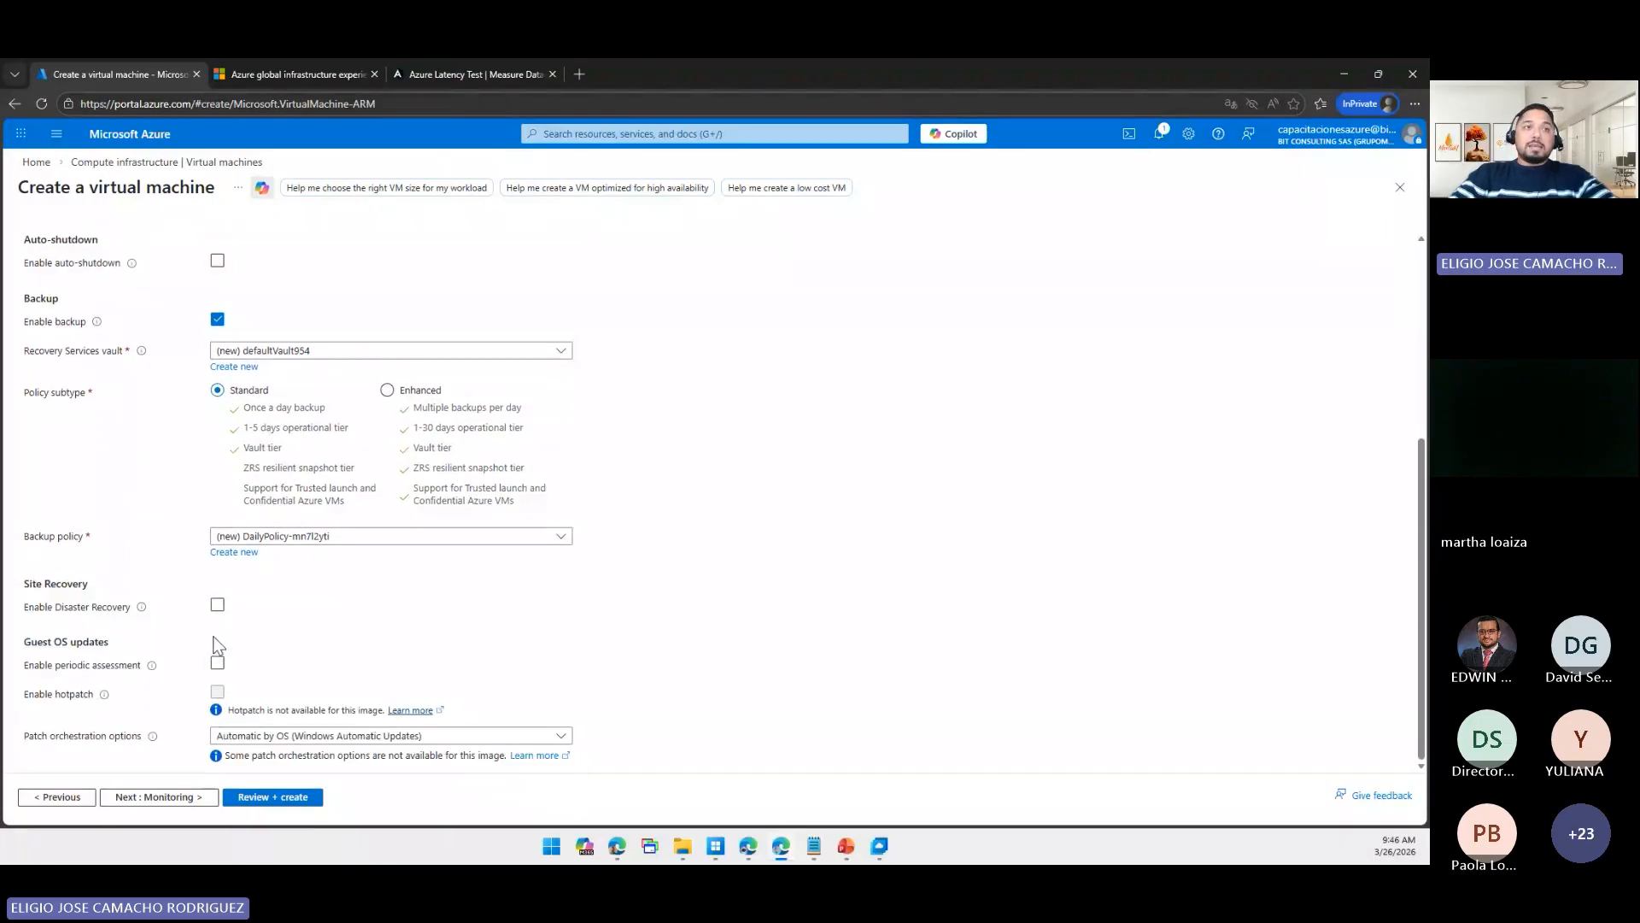
left_click(217, 605)
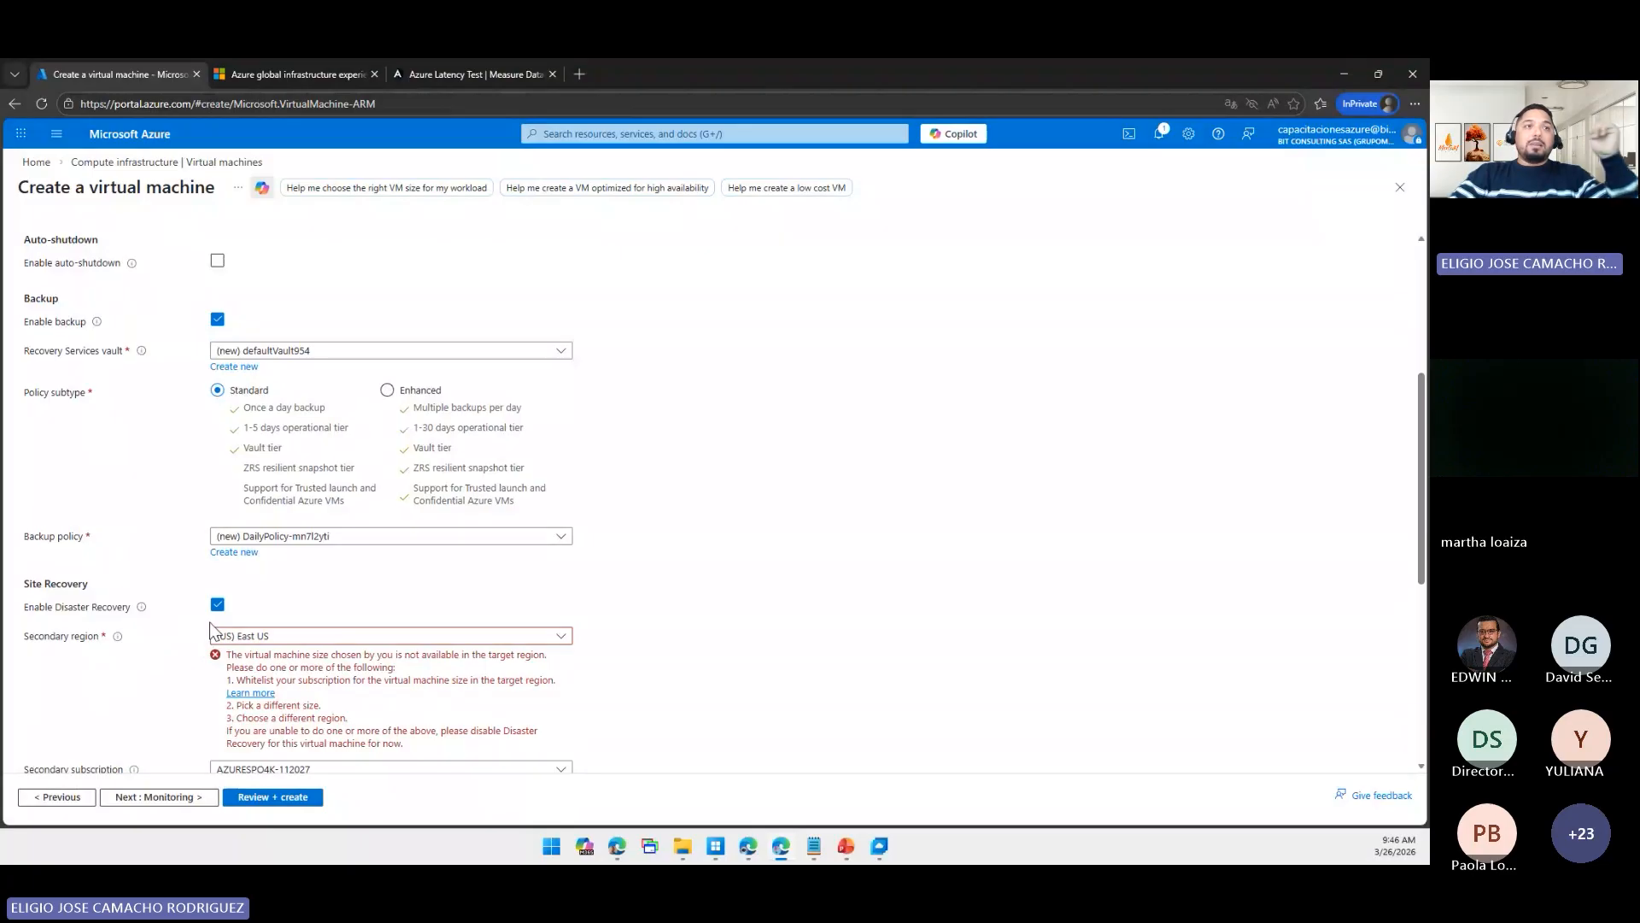
scroll(248, 645, "down", 2)
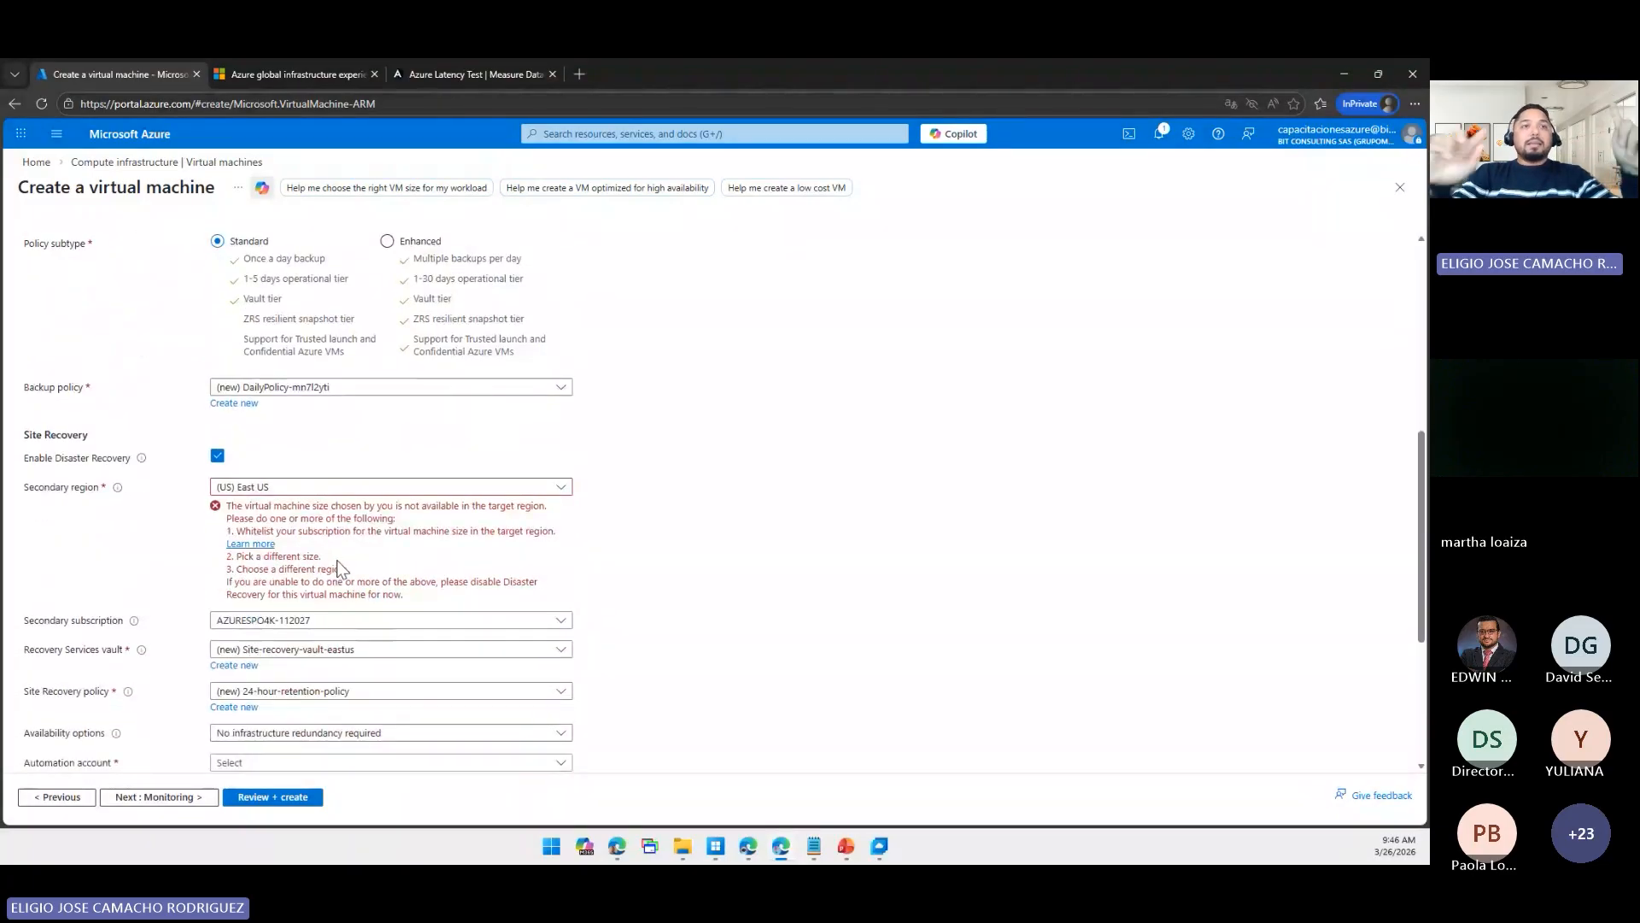
left_click(217, 456)
- Turn off backup for the virtual machine and proceed to the Monitoring settings after checking the patch orchestration options
left_click(217, 392)
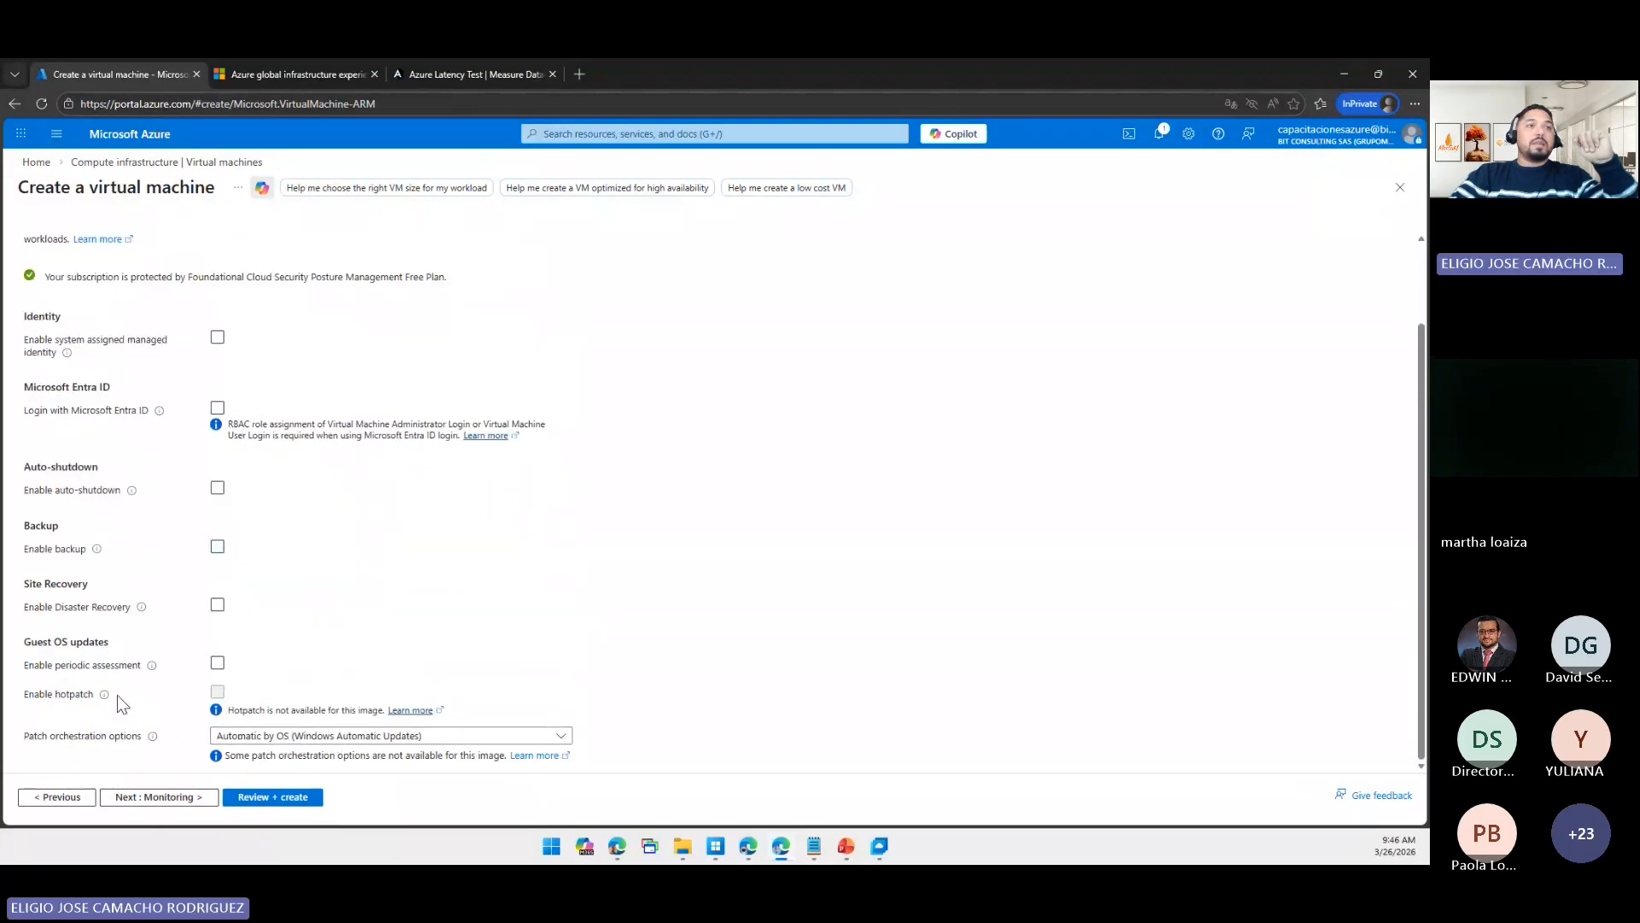
left_click(285, 736)
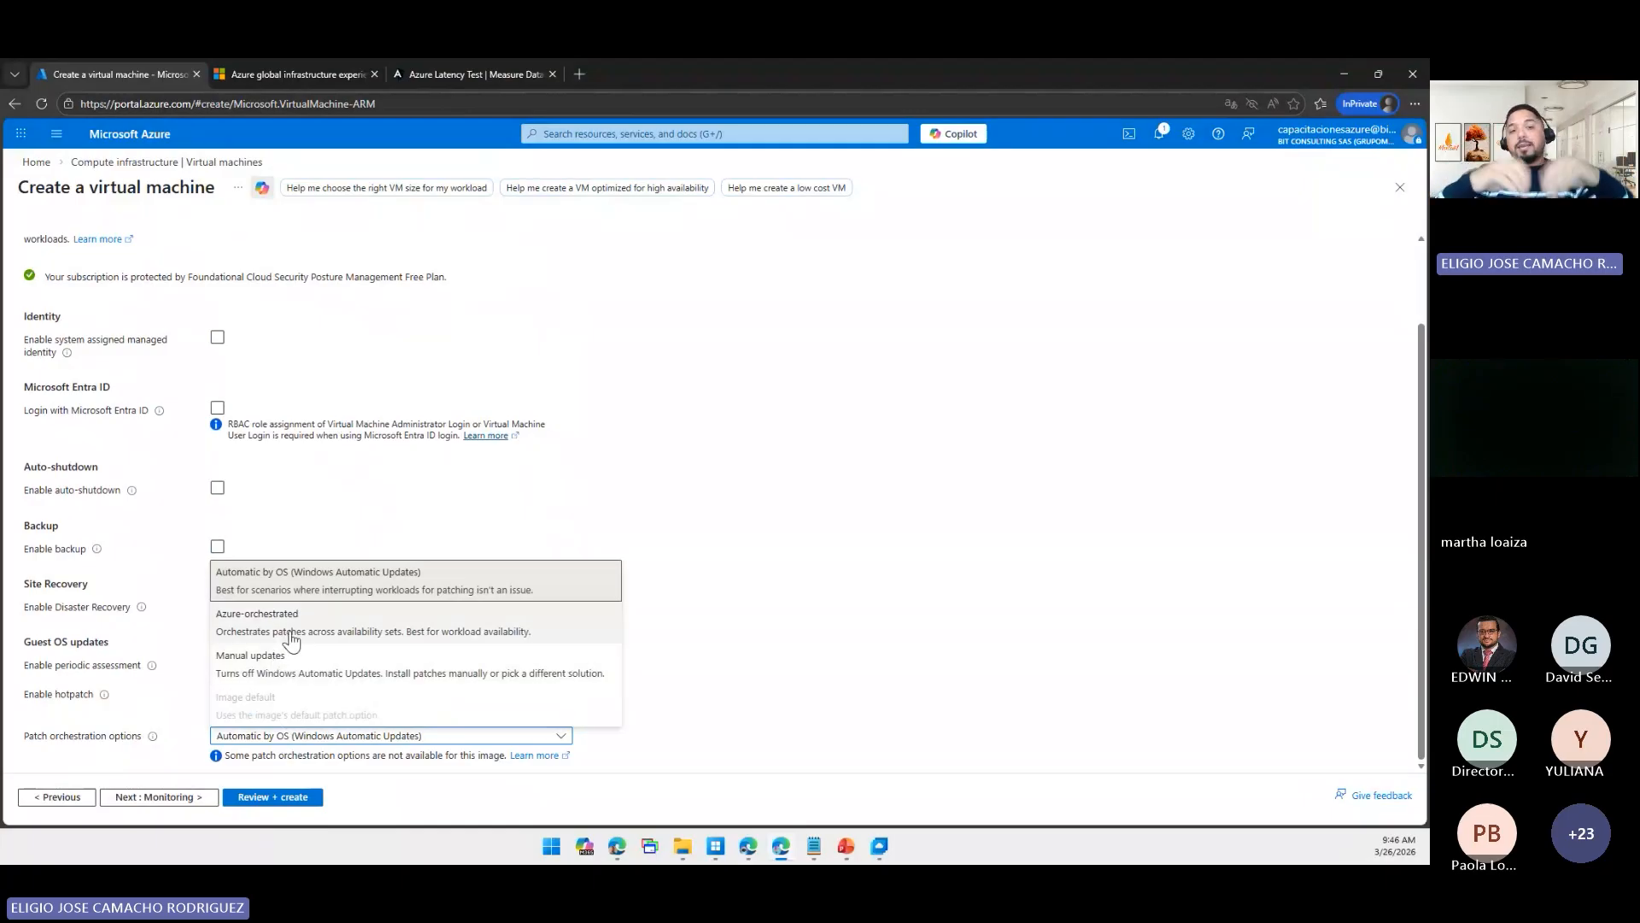
left_click(752, 612)
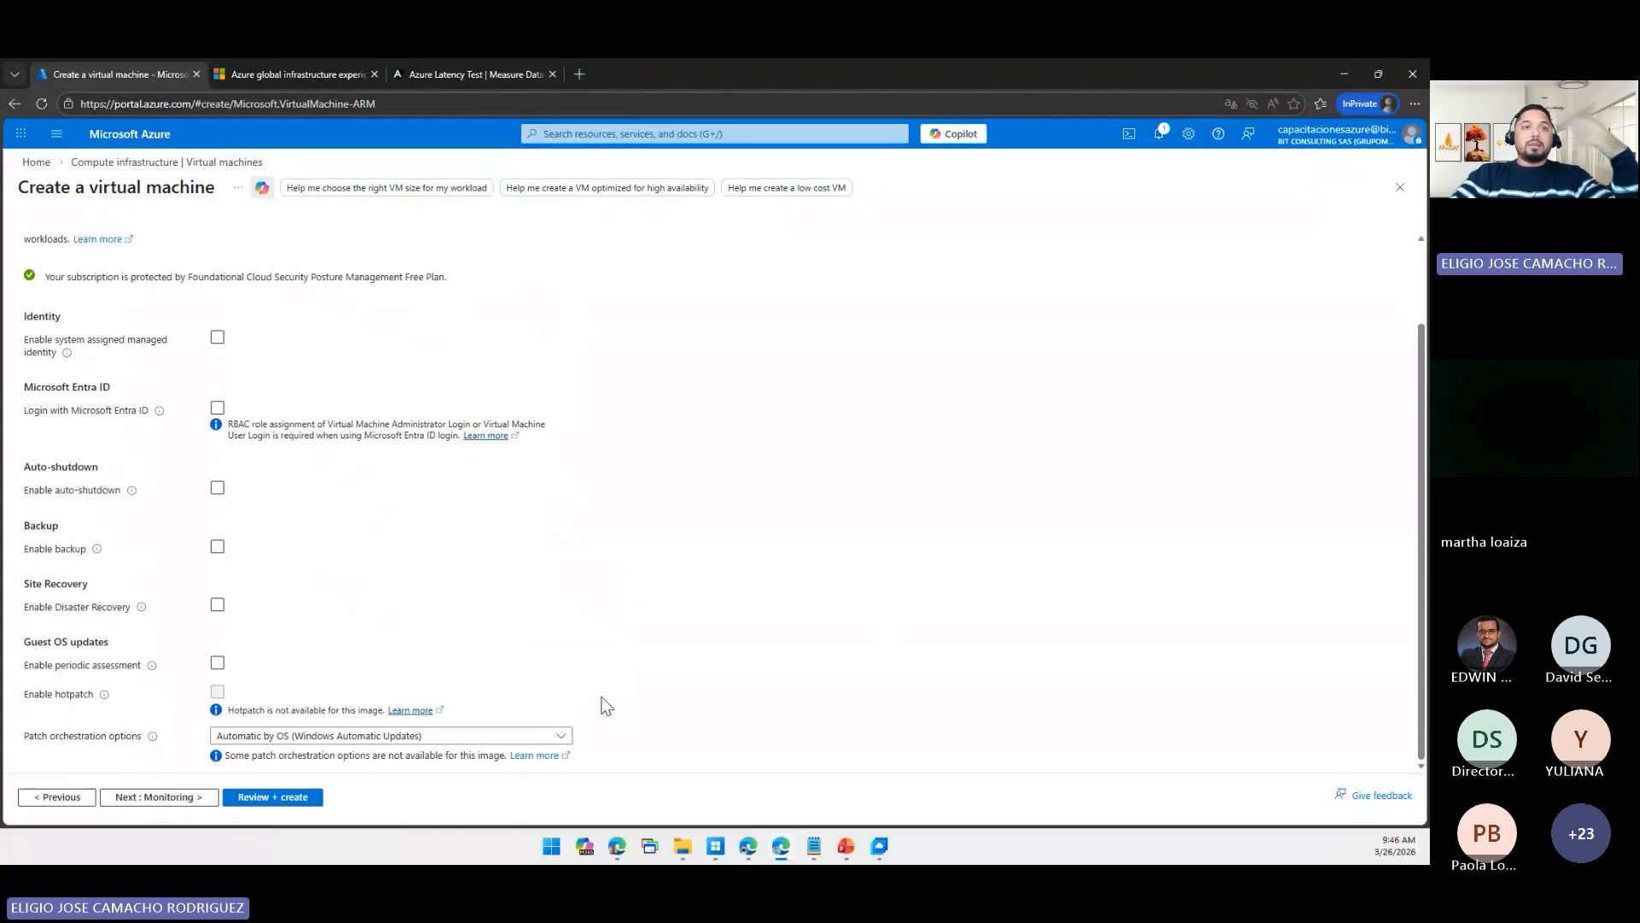
left_click(199, 799)
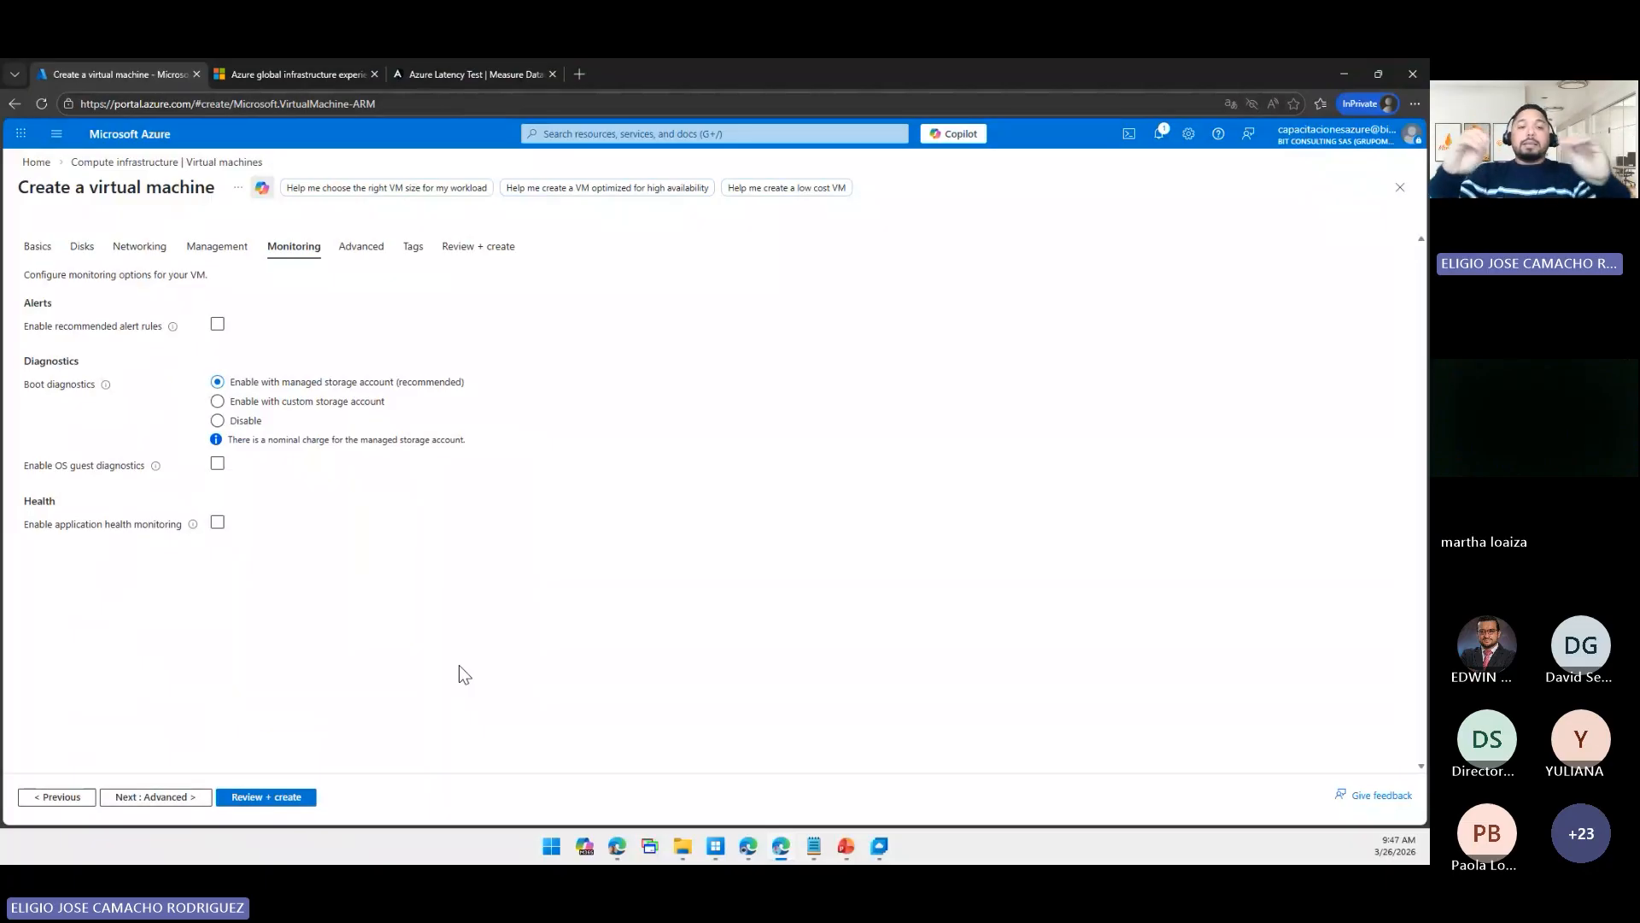
- Try enabling the recommended alert rules and clearing their notification email, discard the rule setup, and turn the alerts off again
left_click(217, 323)
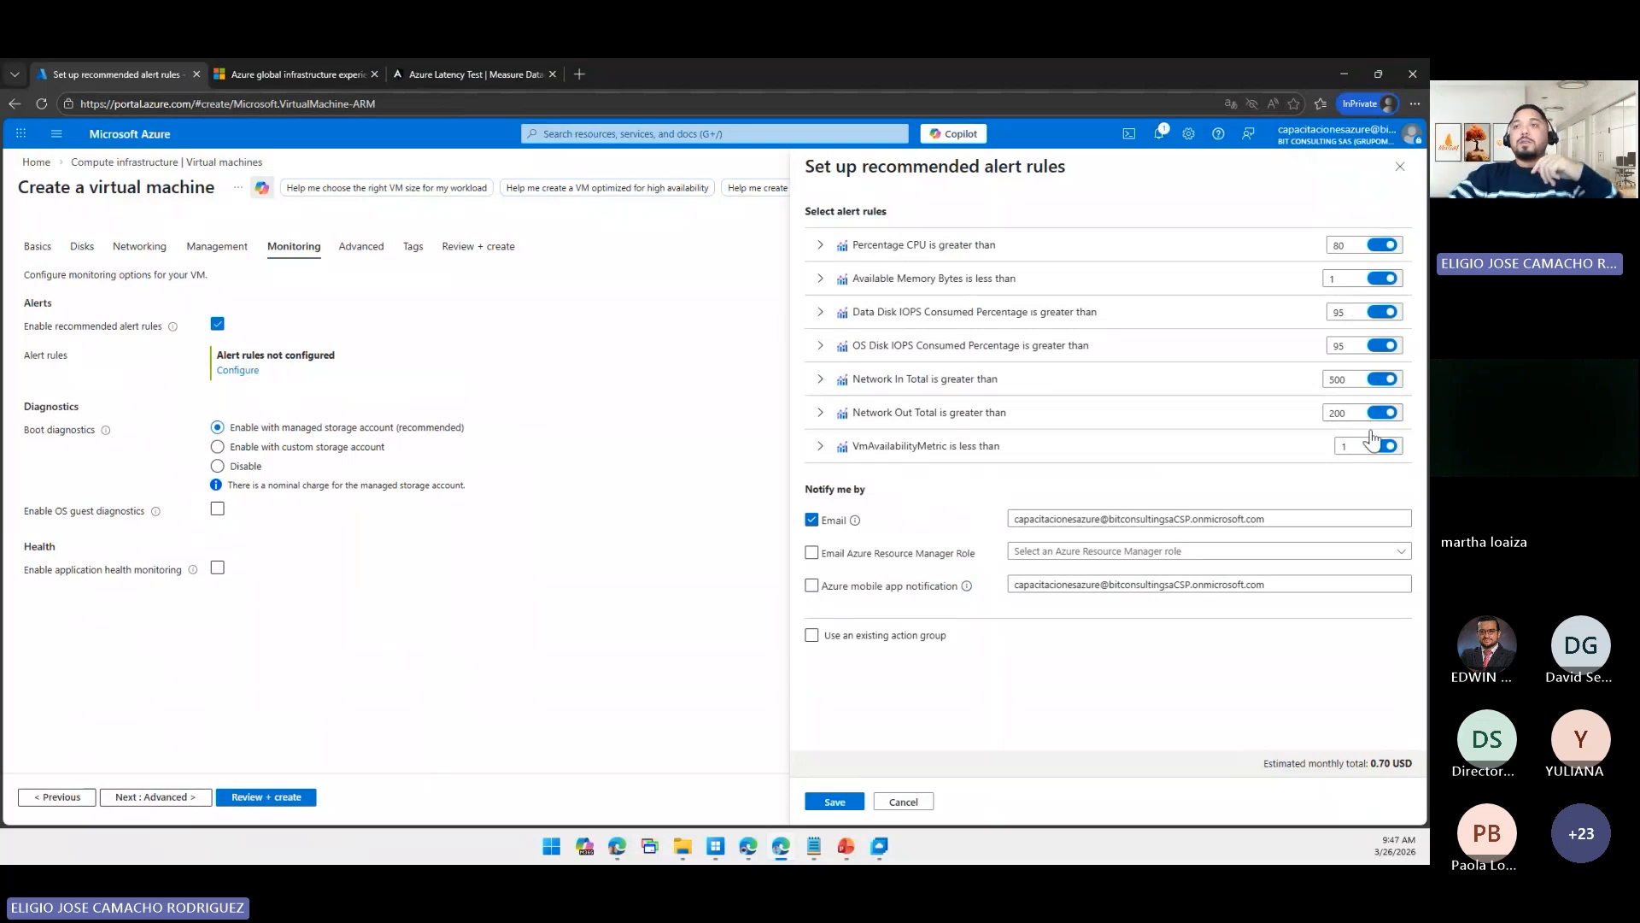
left_click(1281, 520)
key("ctrl+a")
key("BackSpace")
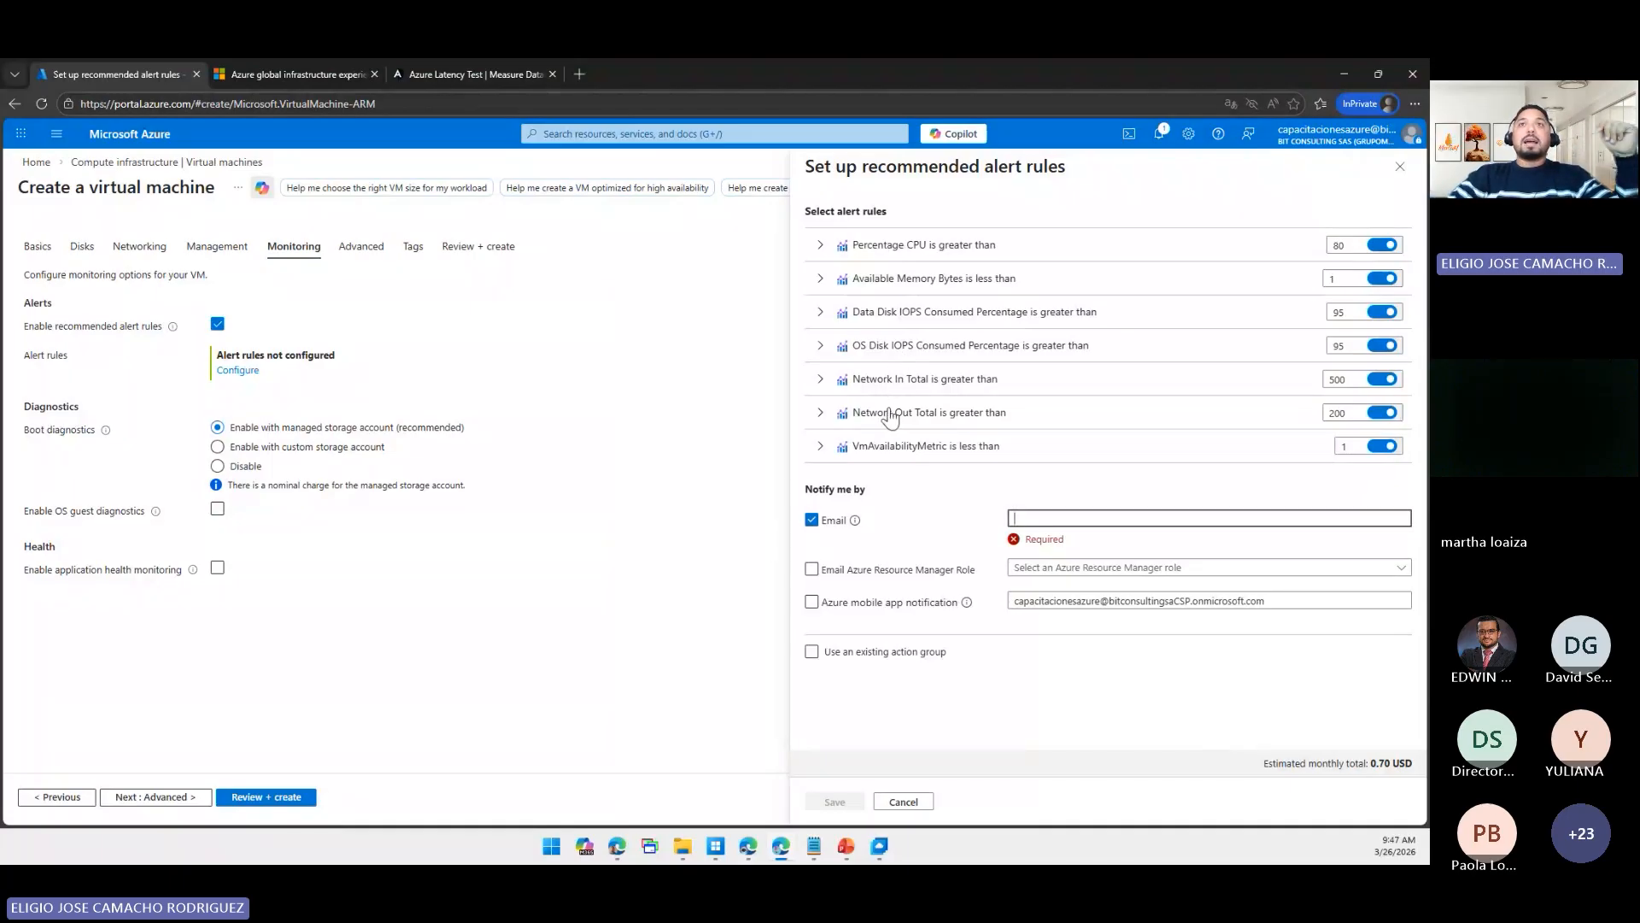
left_click(1400, 166)
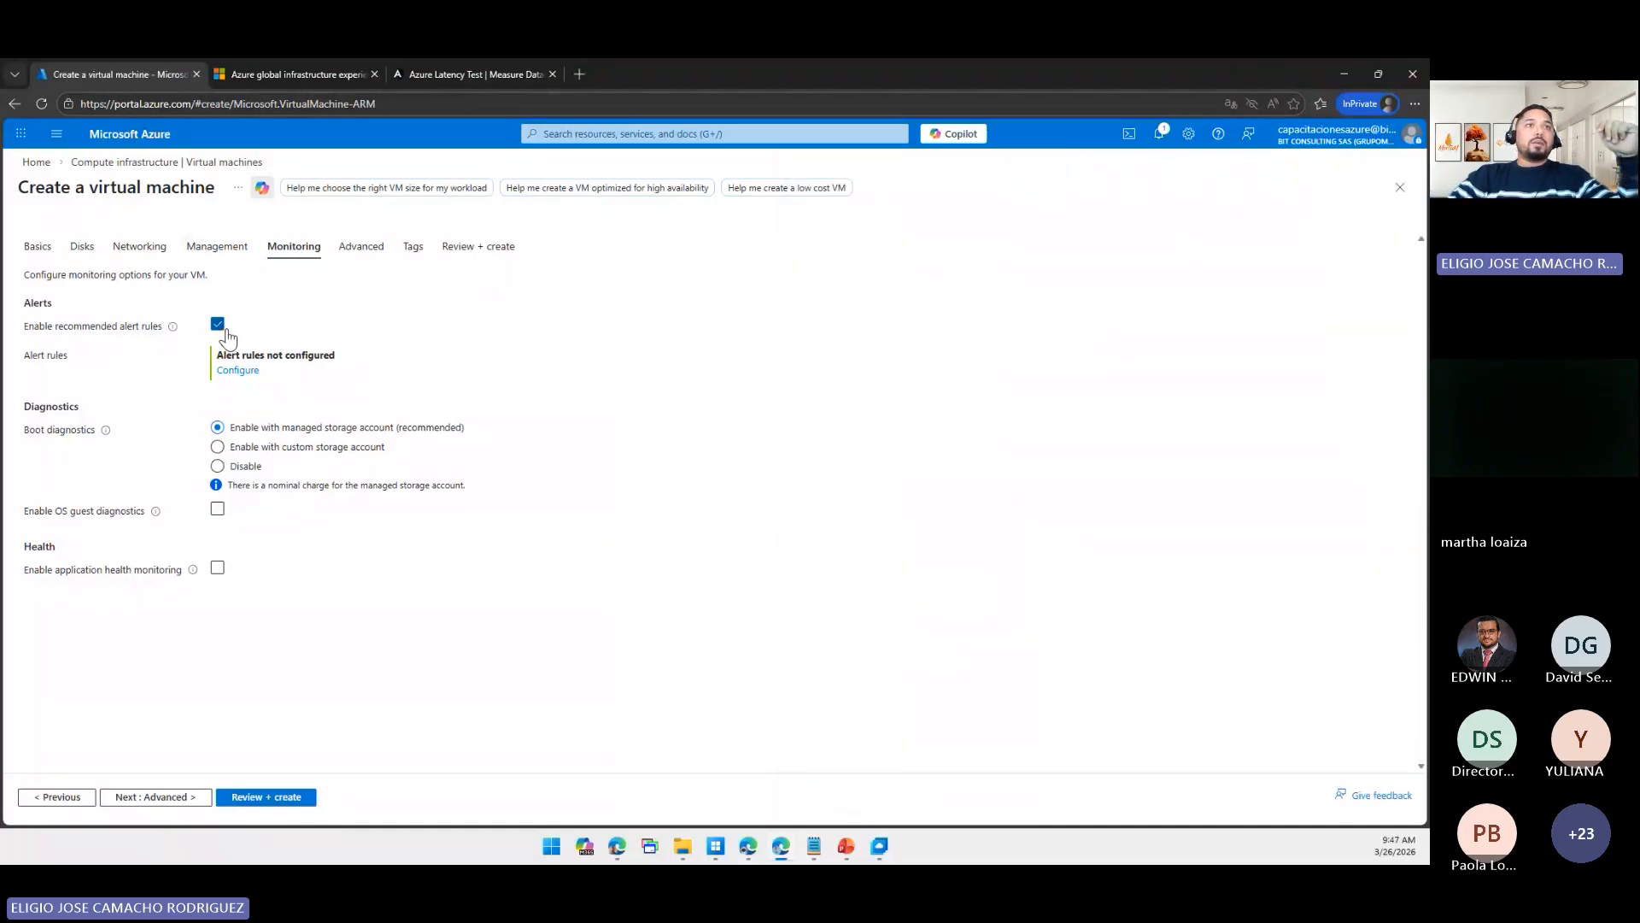
left_click(225, 330)
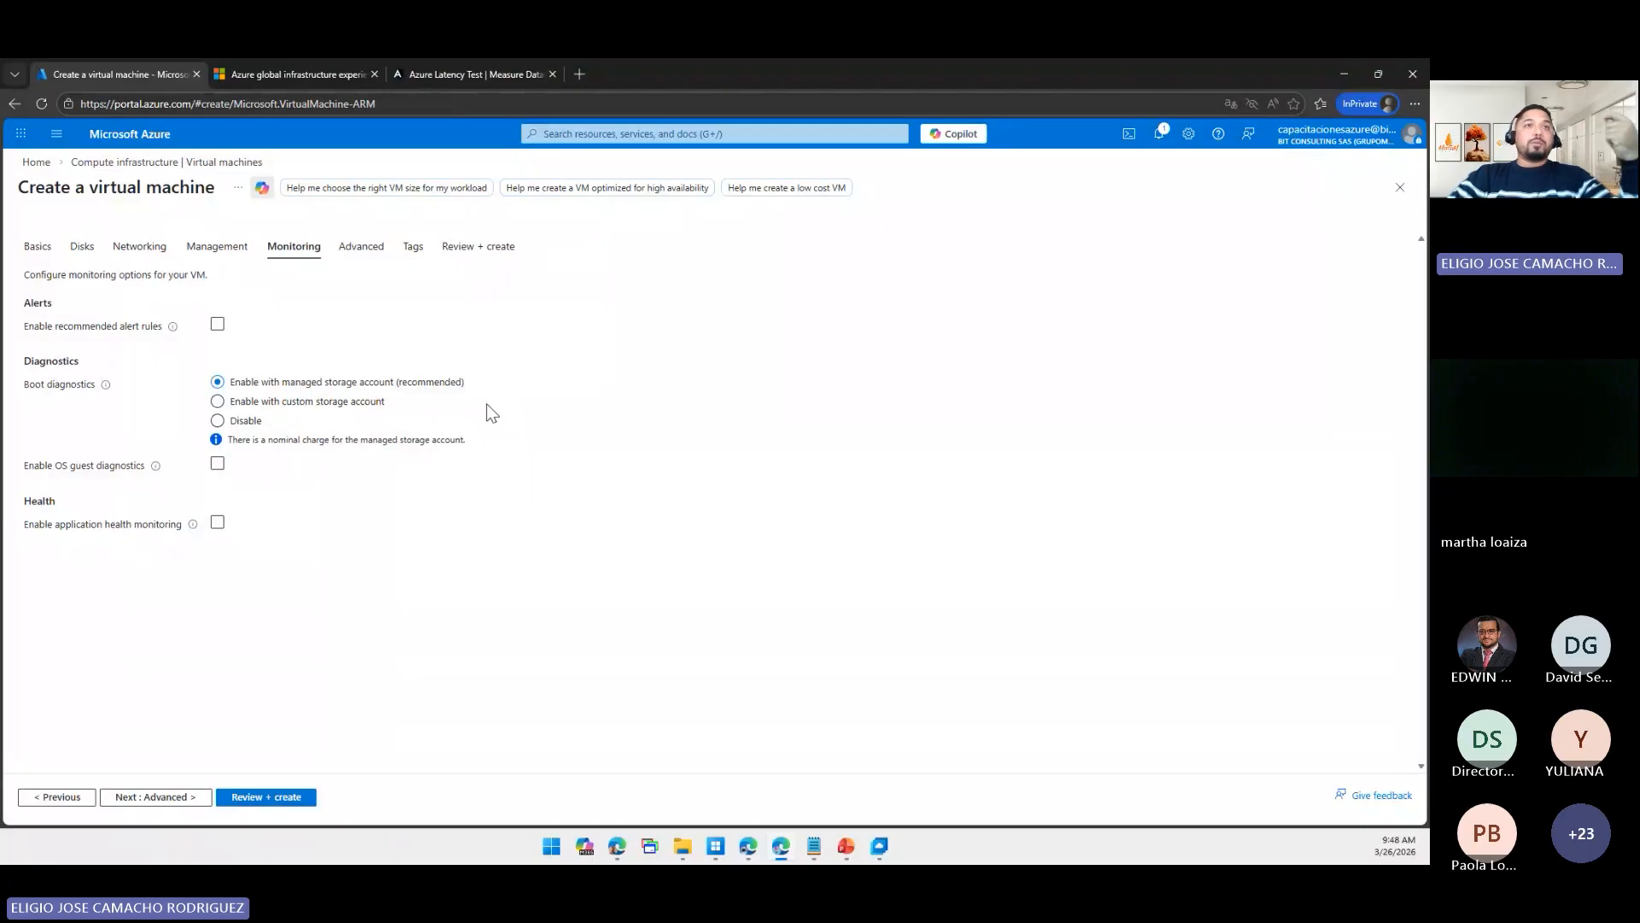
- Try boot diagnostics with a custom storage account, and set them back to the managed storage account
left_click(285, 403)
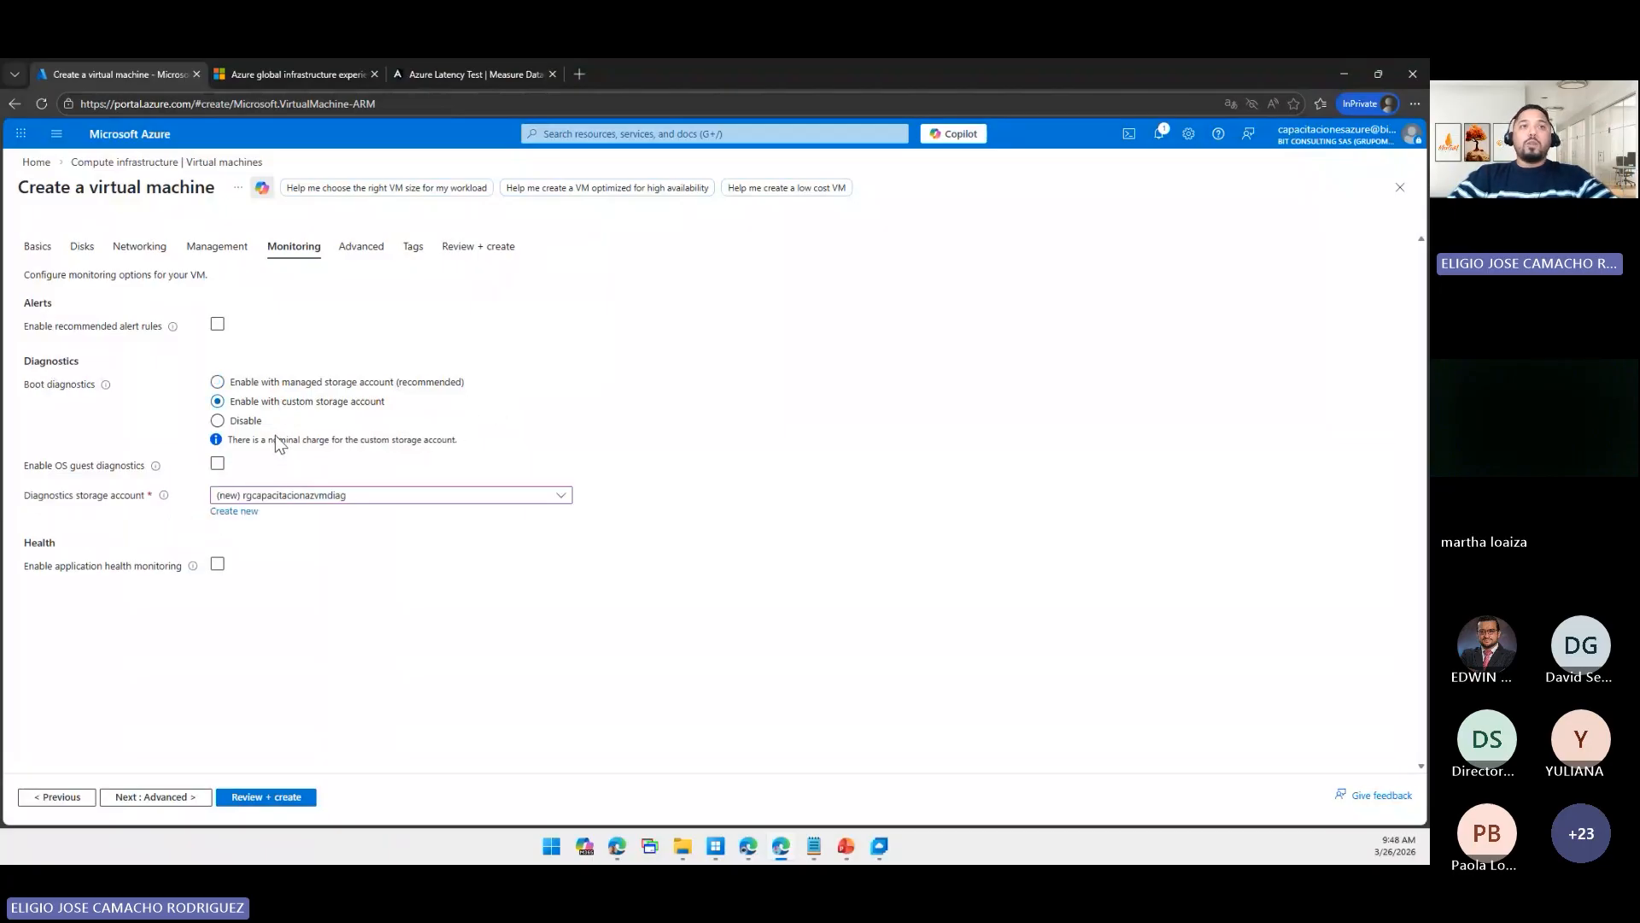
left_click(306, 497)
left_click(308, 500)
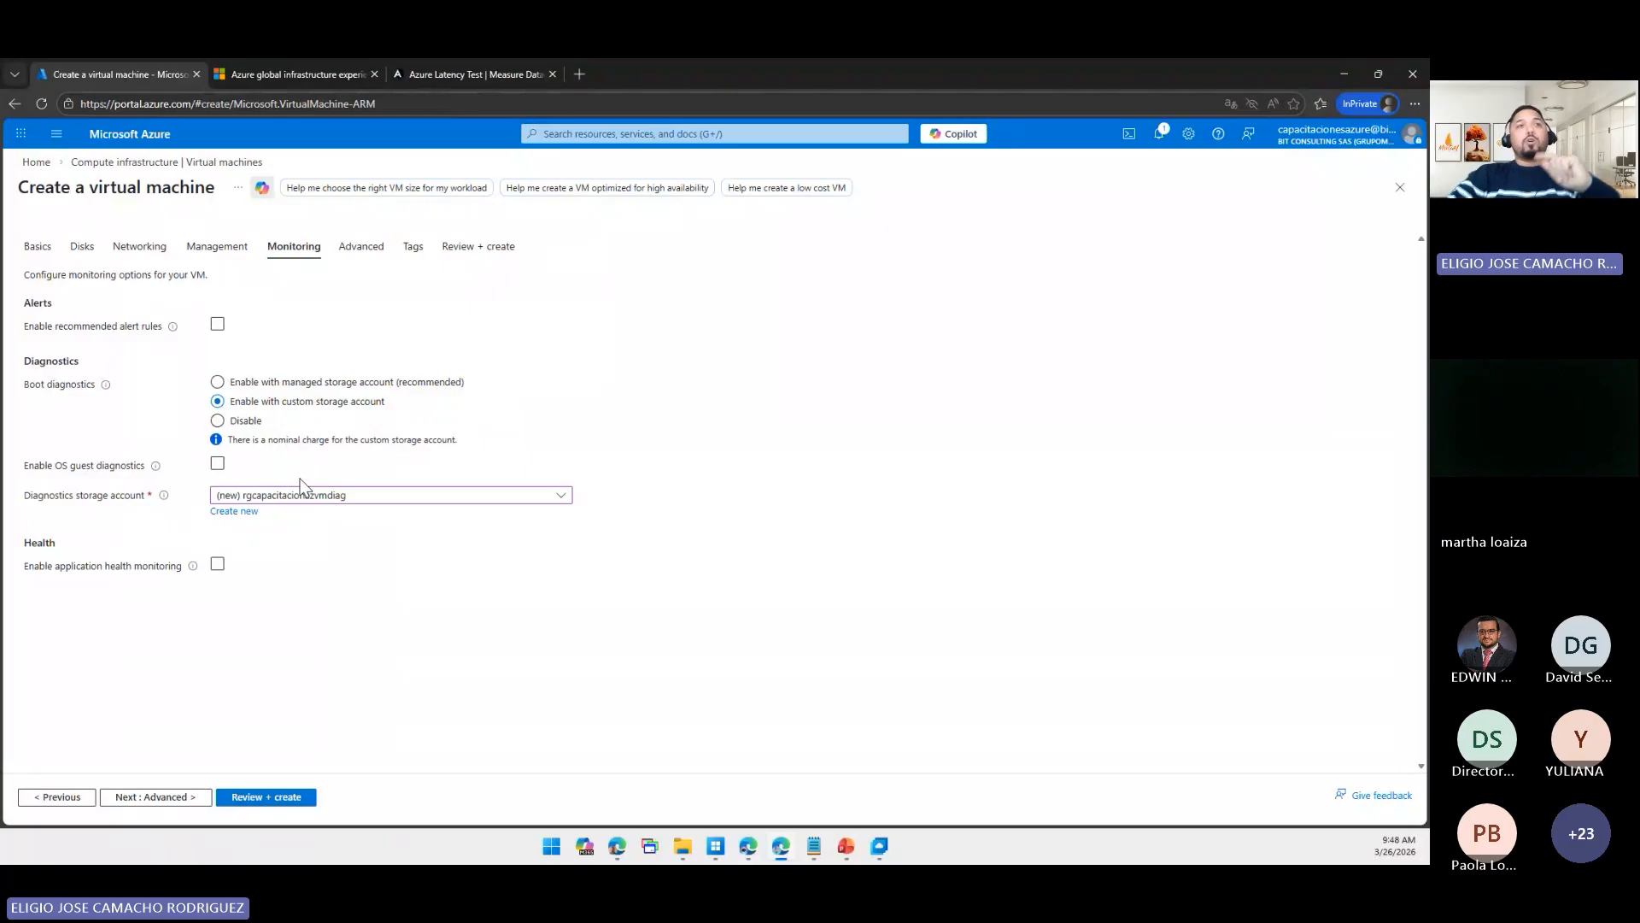
left_click(278, 385)
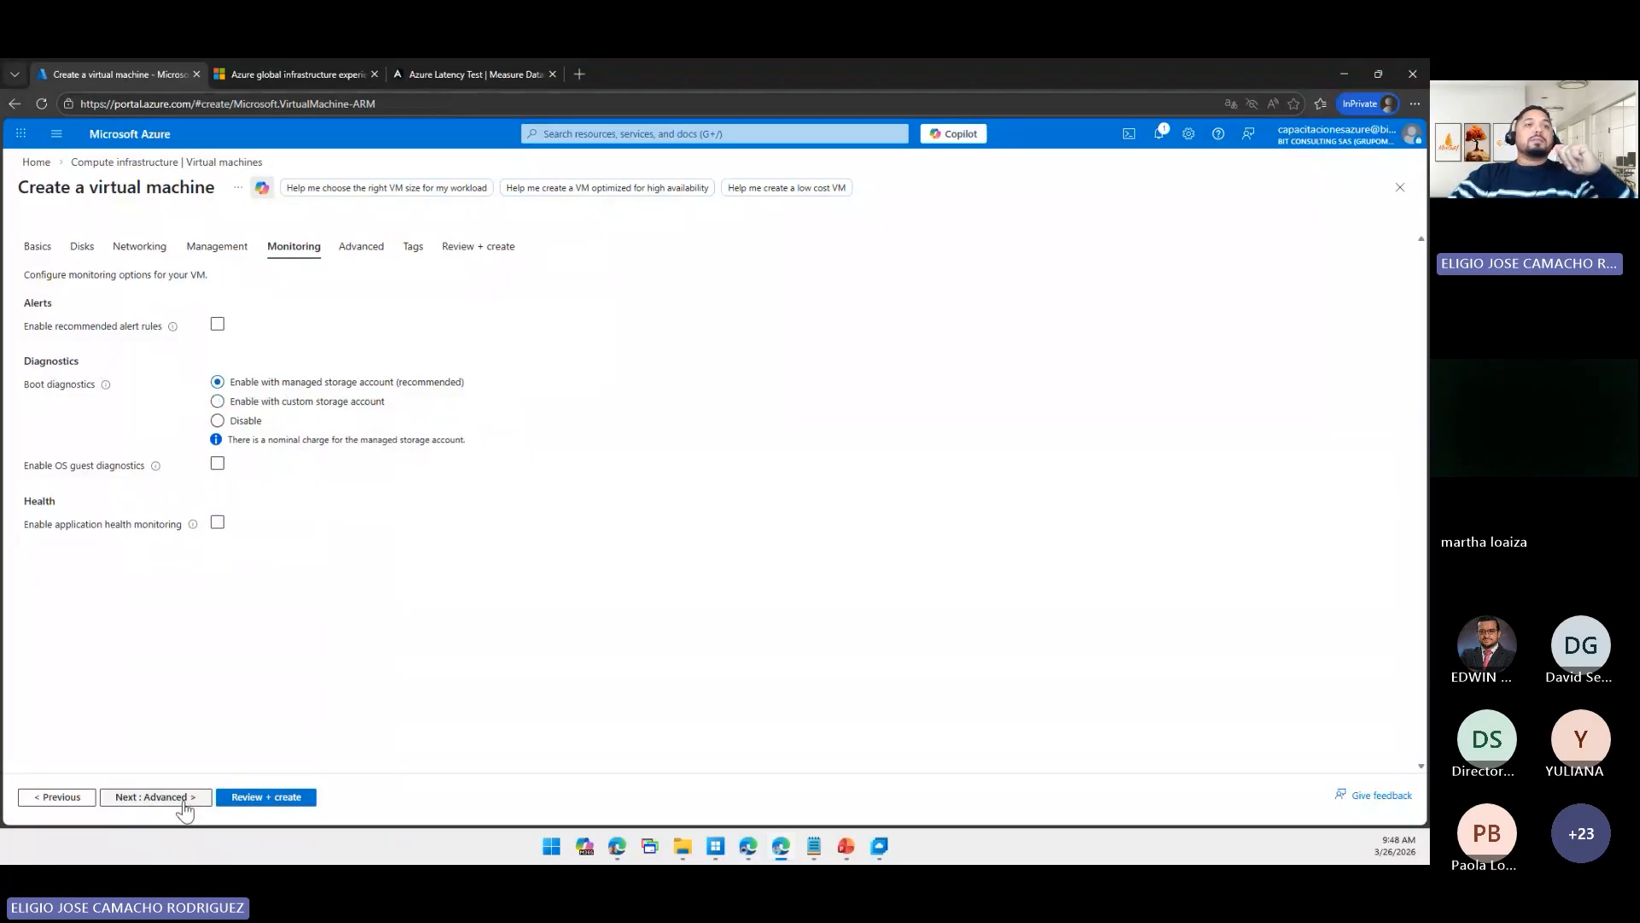
- Run the final validation and review the virtual machine summary, including price, basics, disks, networking, management, and monitoring
left_click(229, 799)
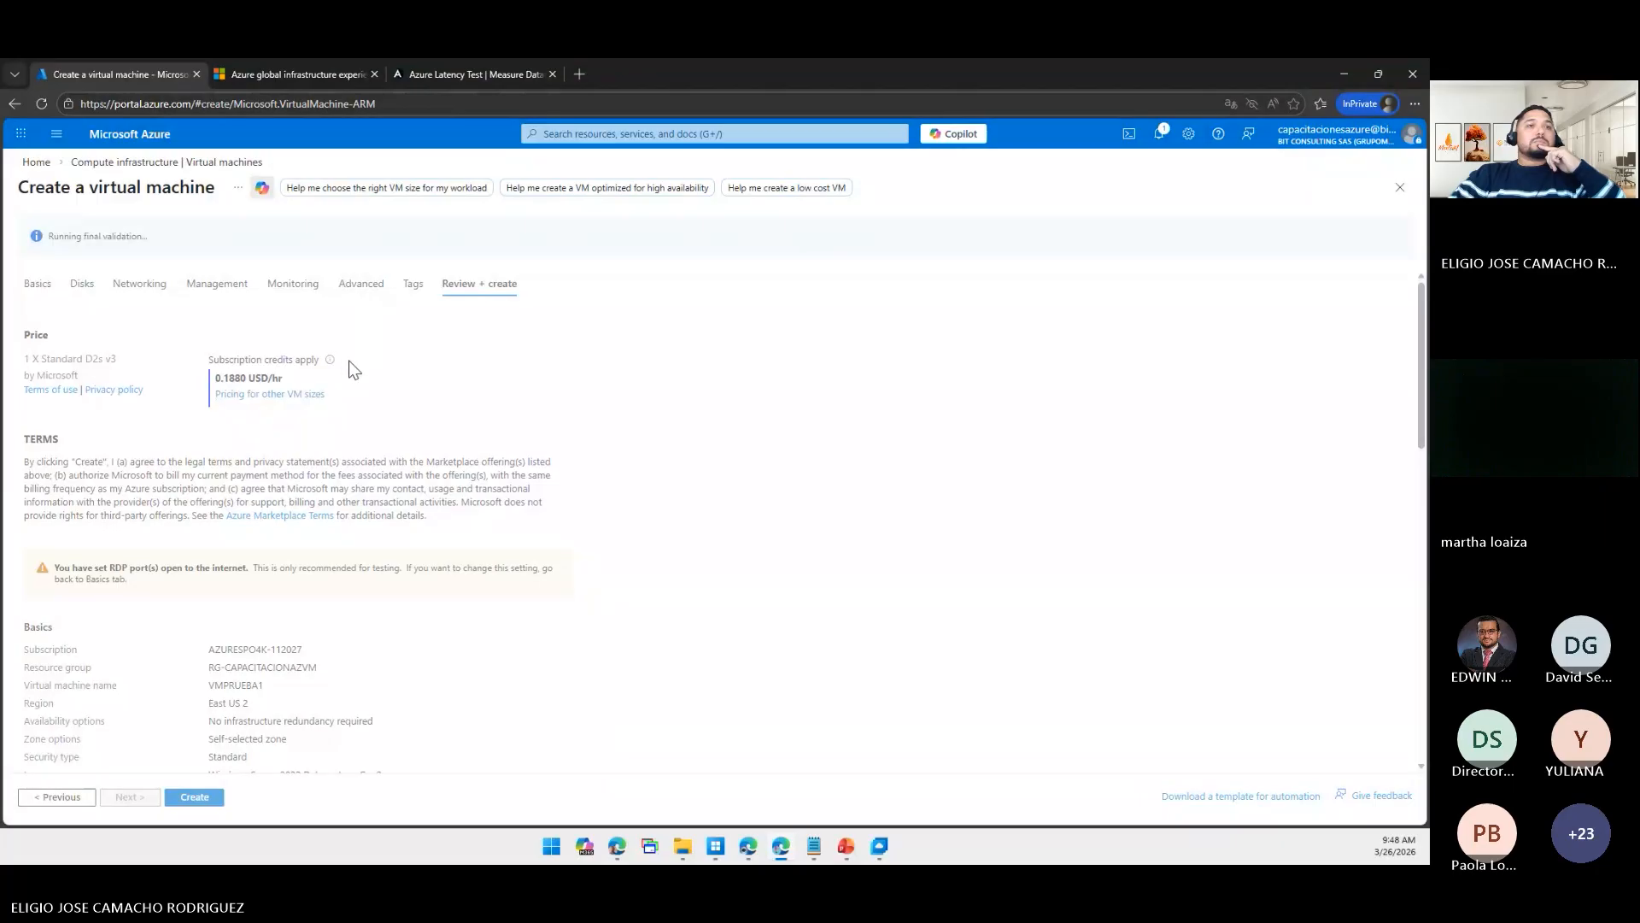
scroll(348, 442, "down", 2)
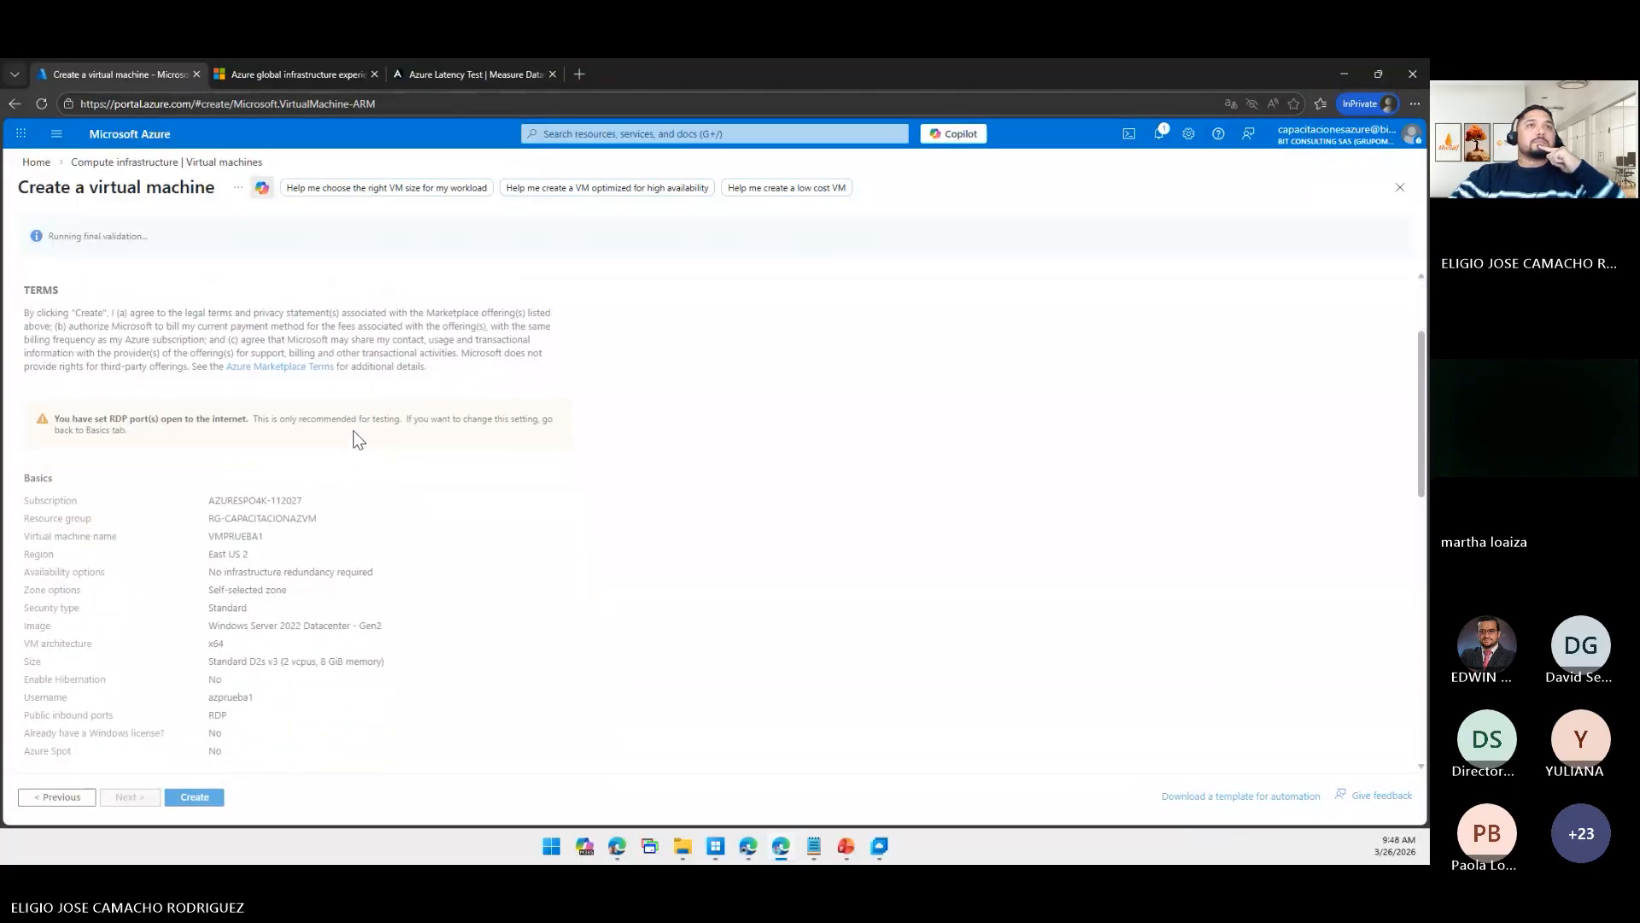
scroll(353, 432, "up", 2)
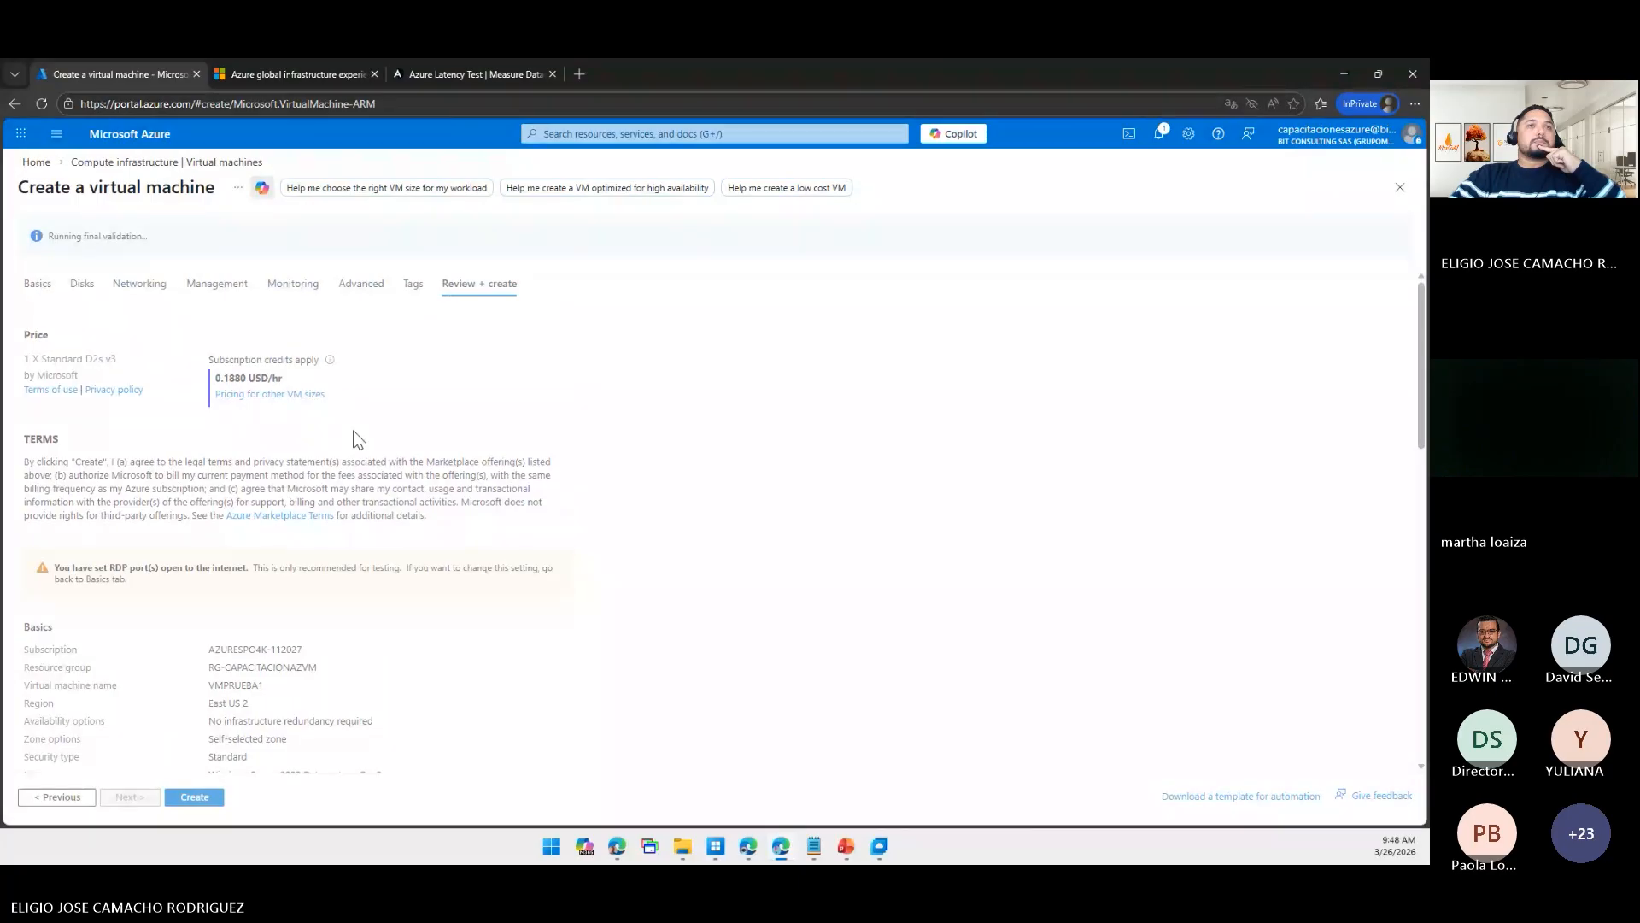
scroll(361, 444, "down", 10)
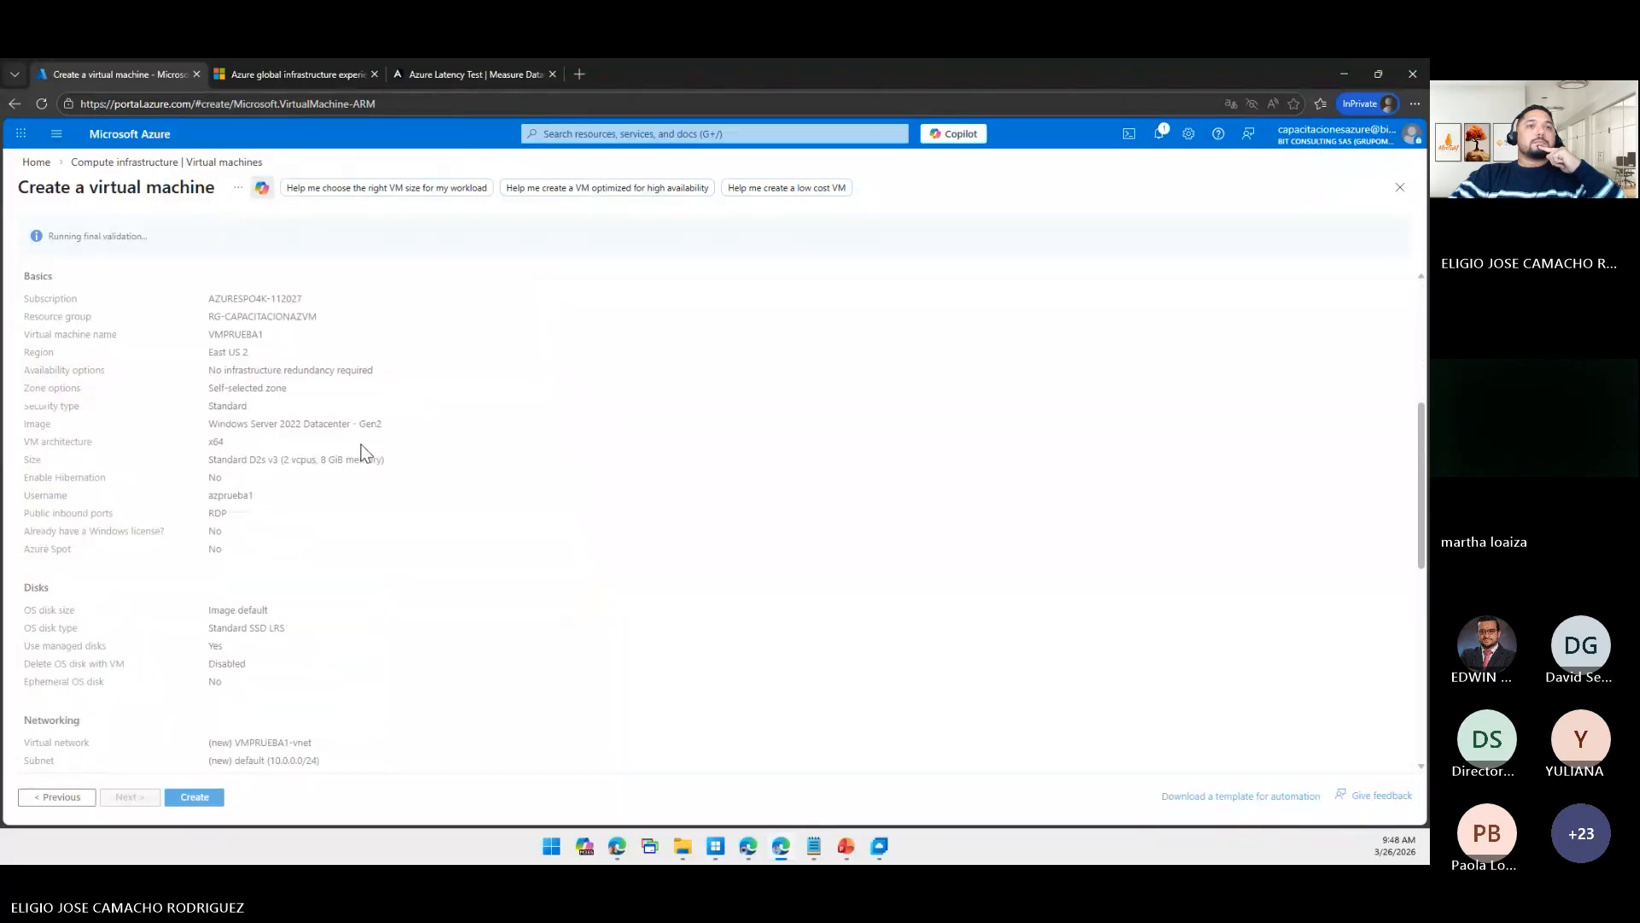
scroll(360, 443, "down", 3)
scroll(361, 443, "up", 15)
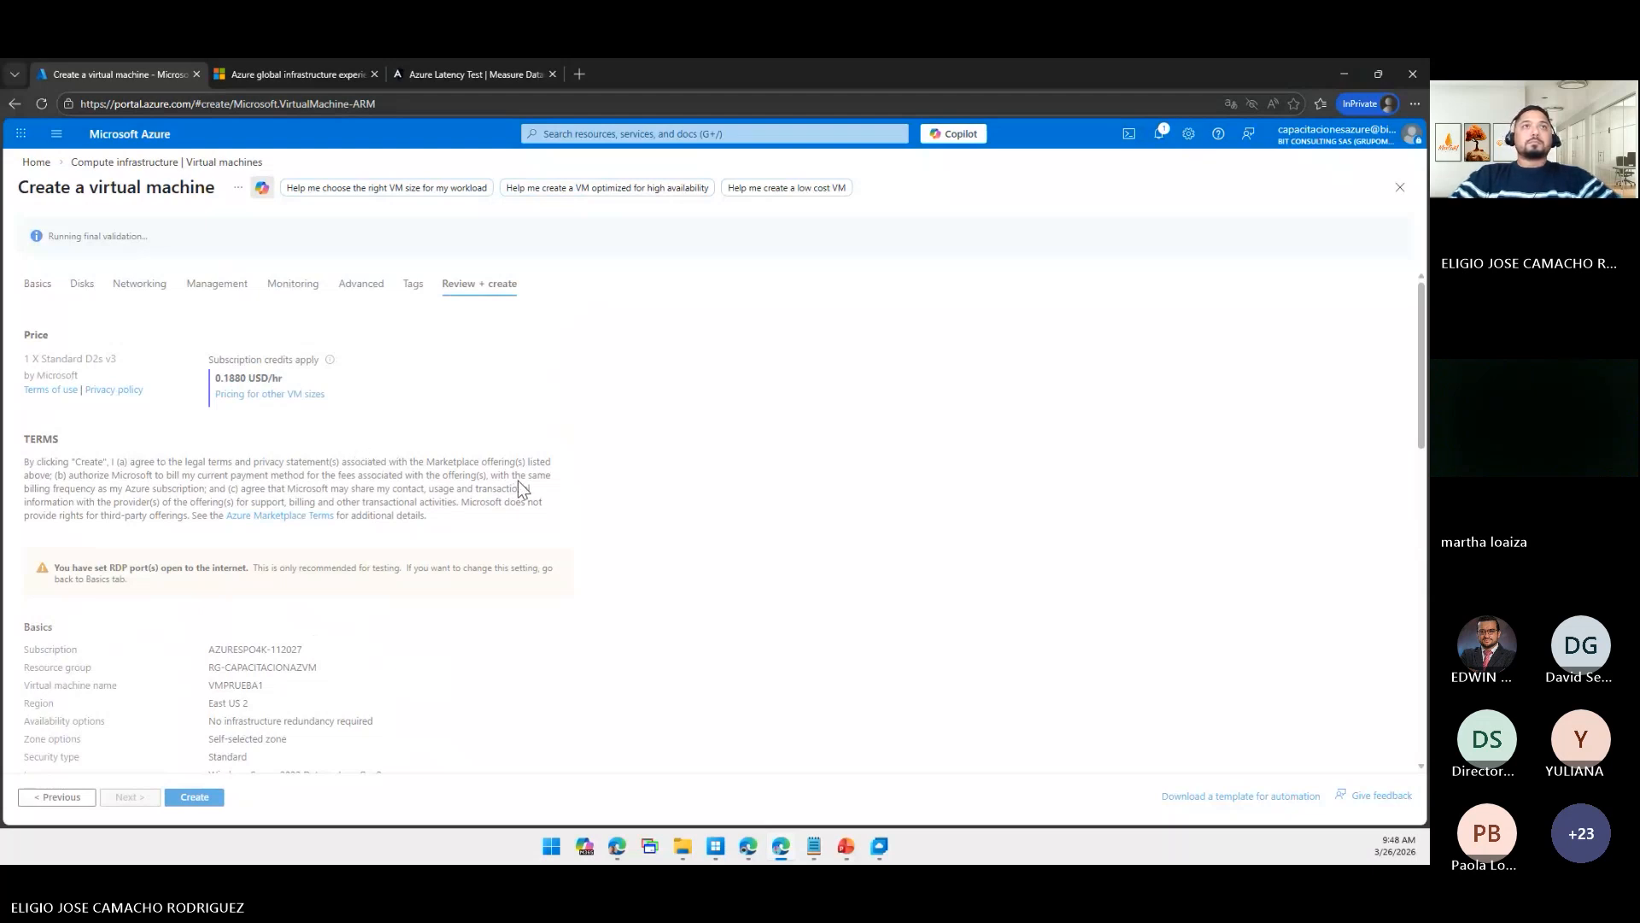
scroll(512, 487, "down", 10)
scroll(493, 483, "up", 8)
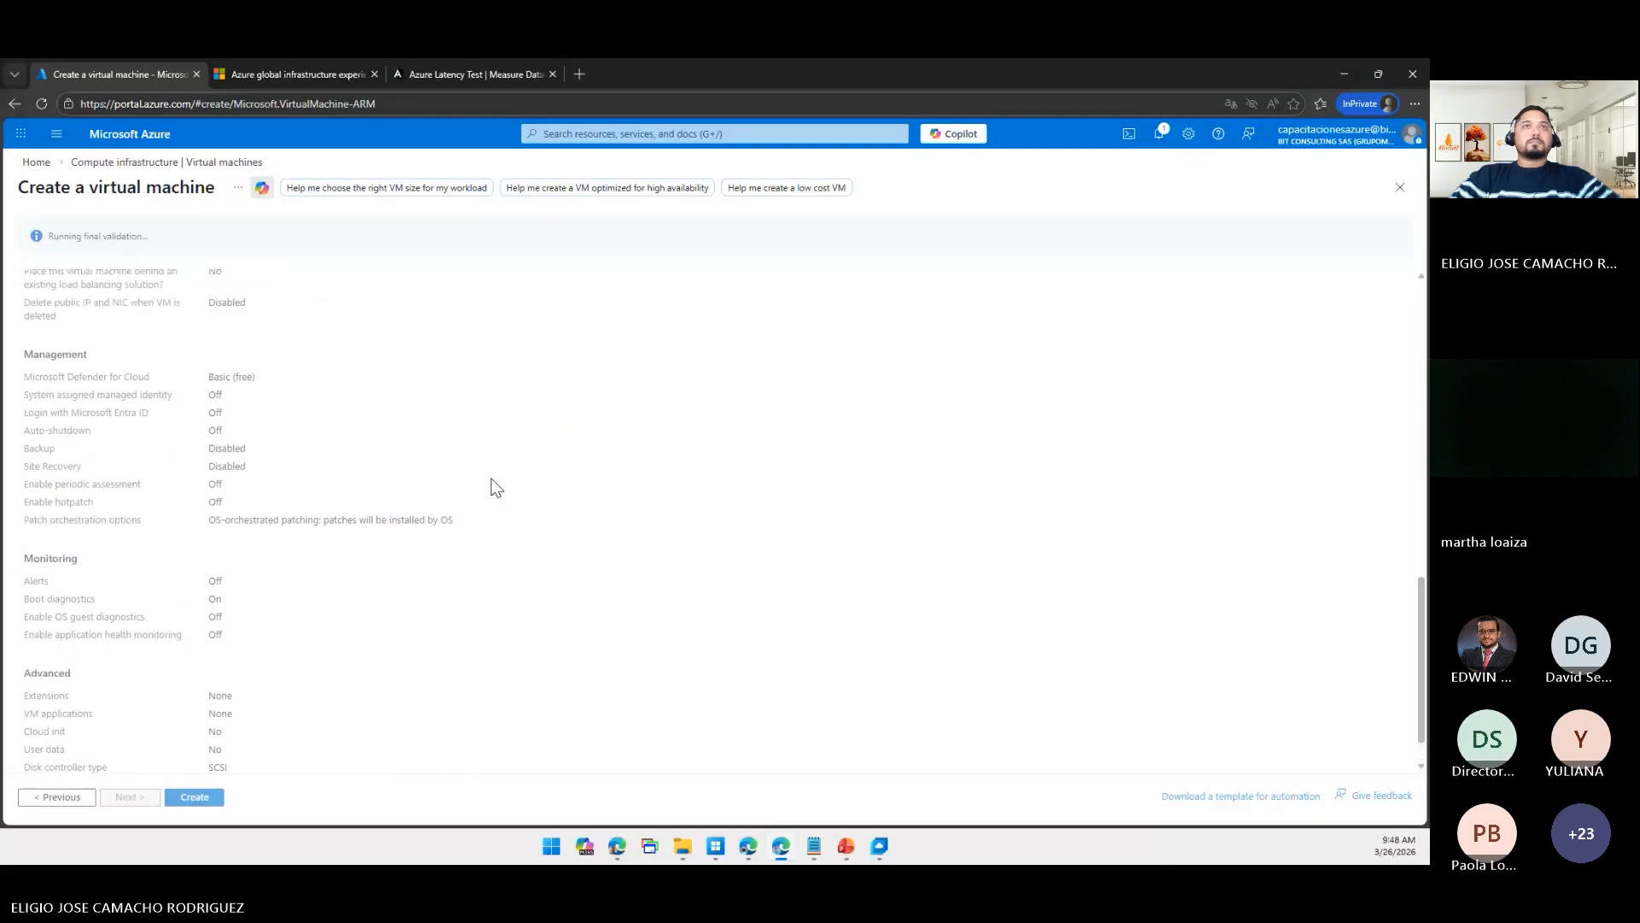
scroll(491, 478, "up", 2)
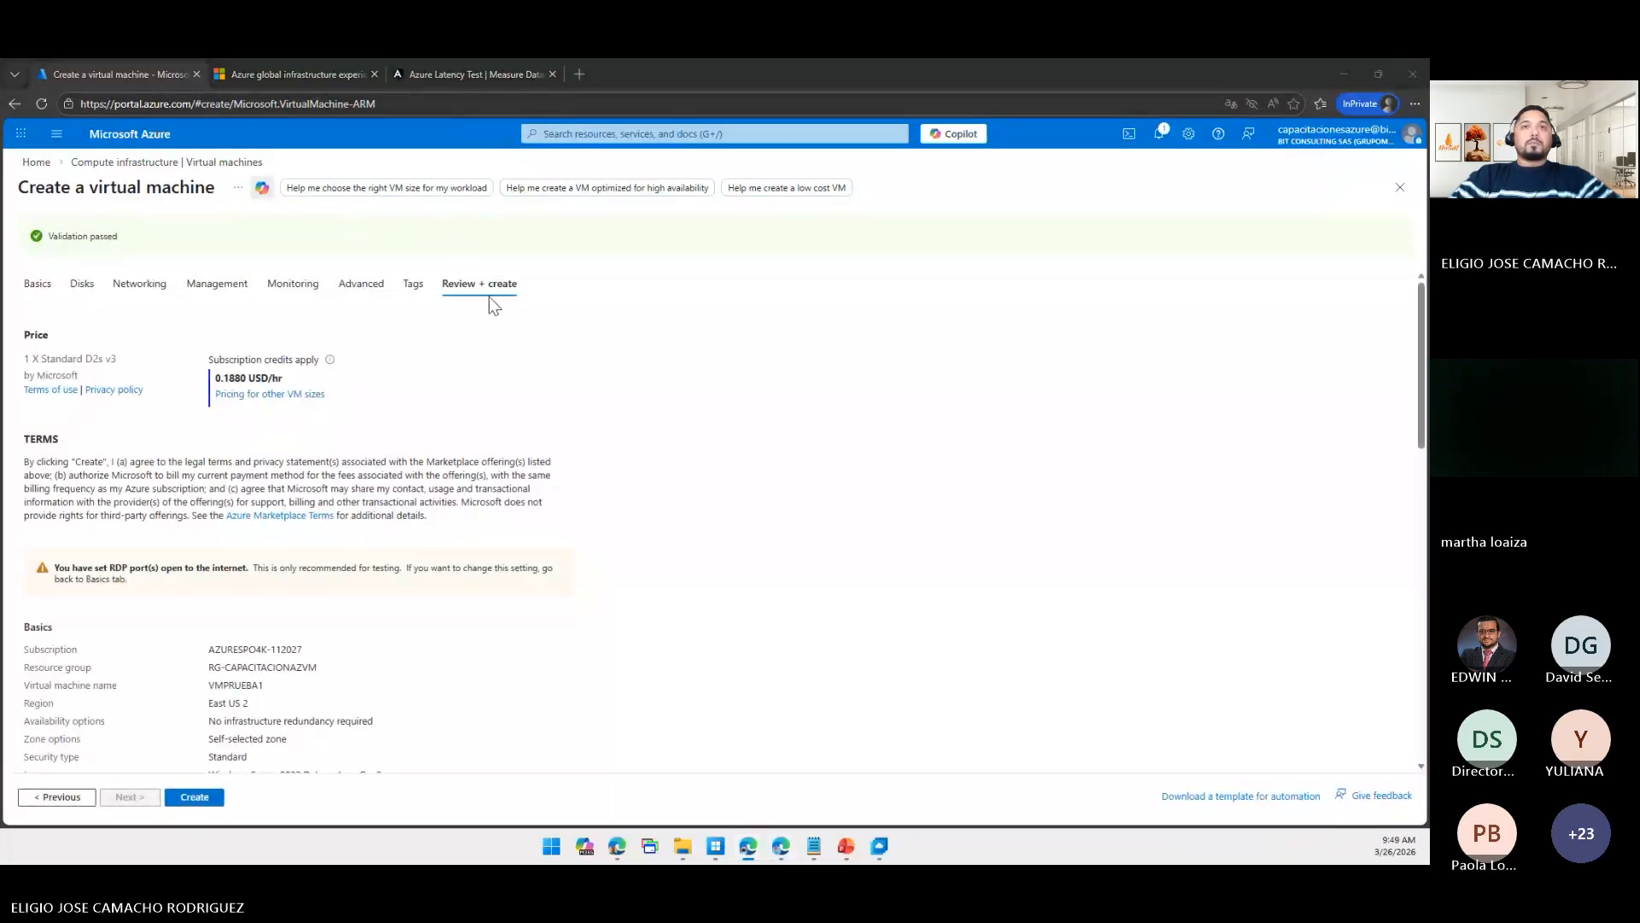
scroll(667, 461, "down", 3)
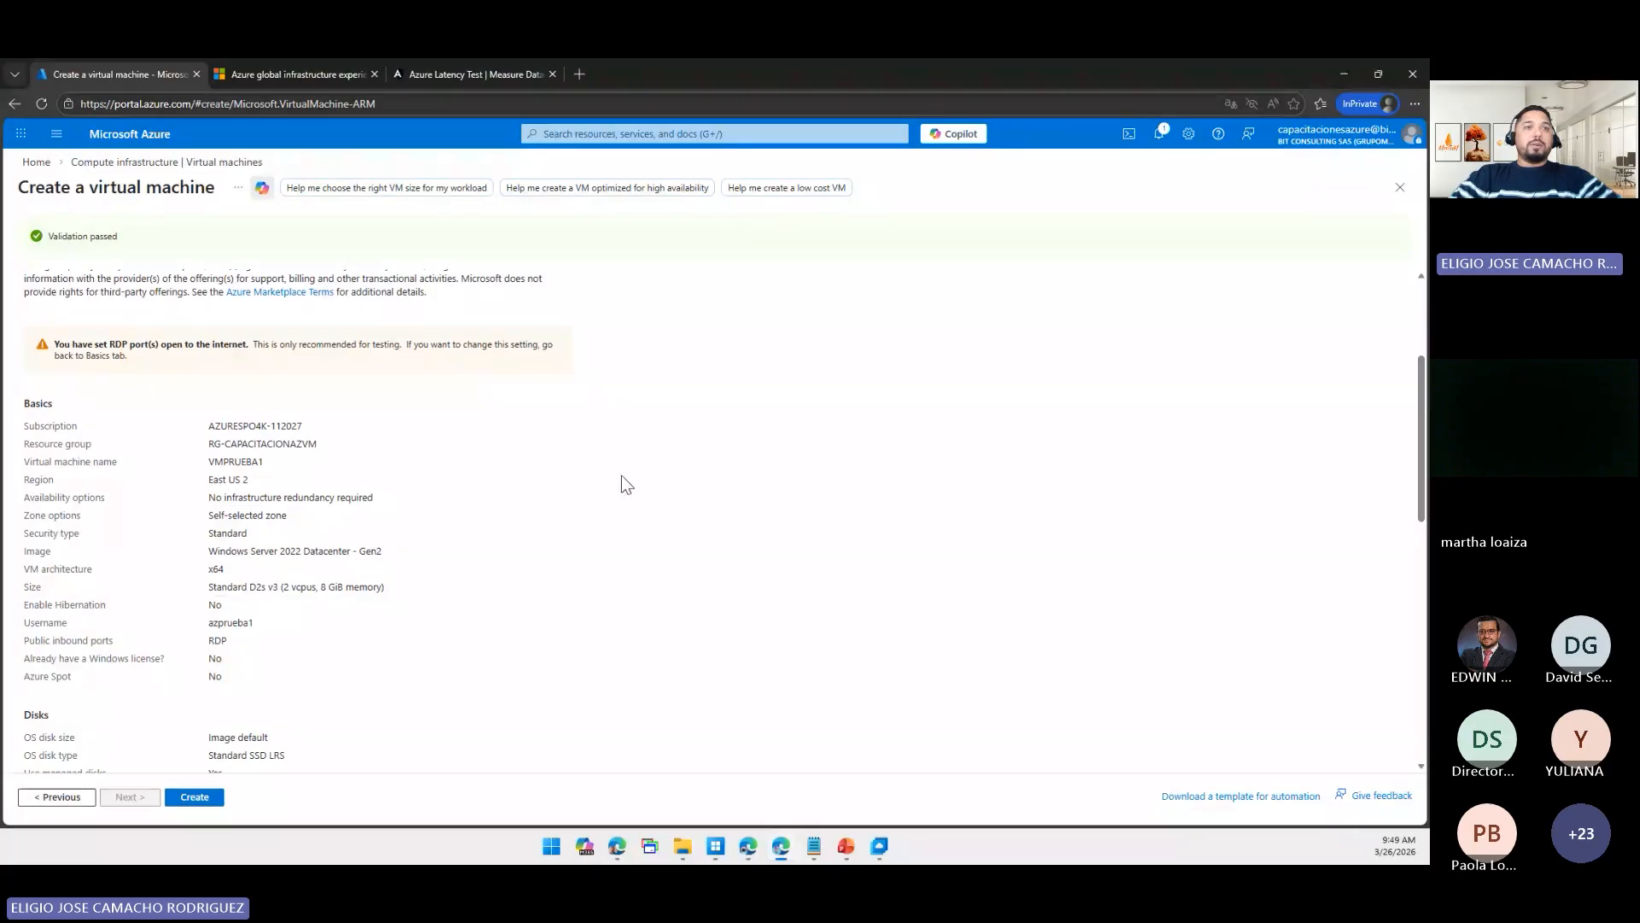
scroll(632, 474, "up", 3)
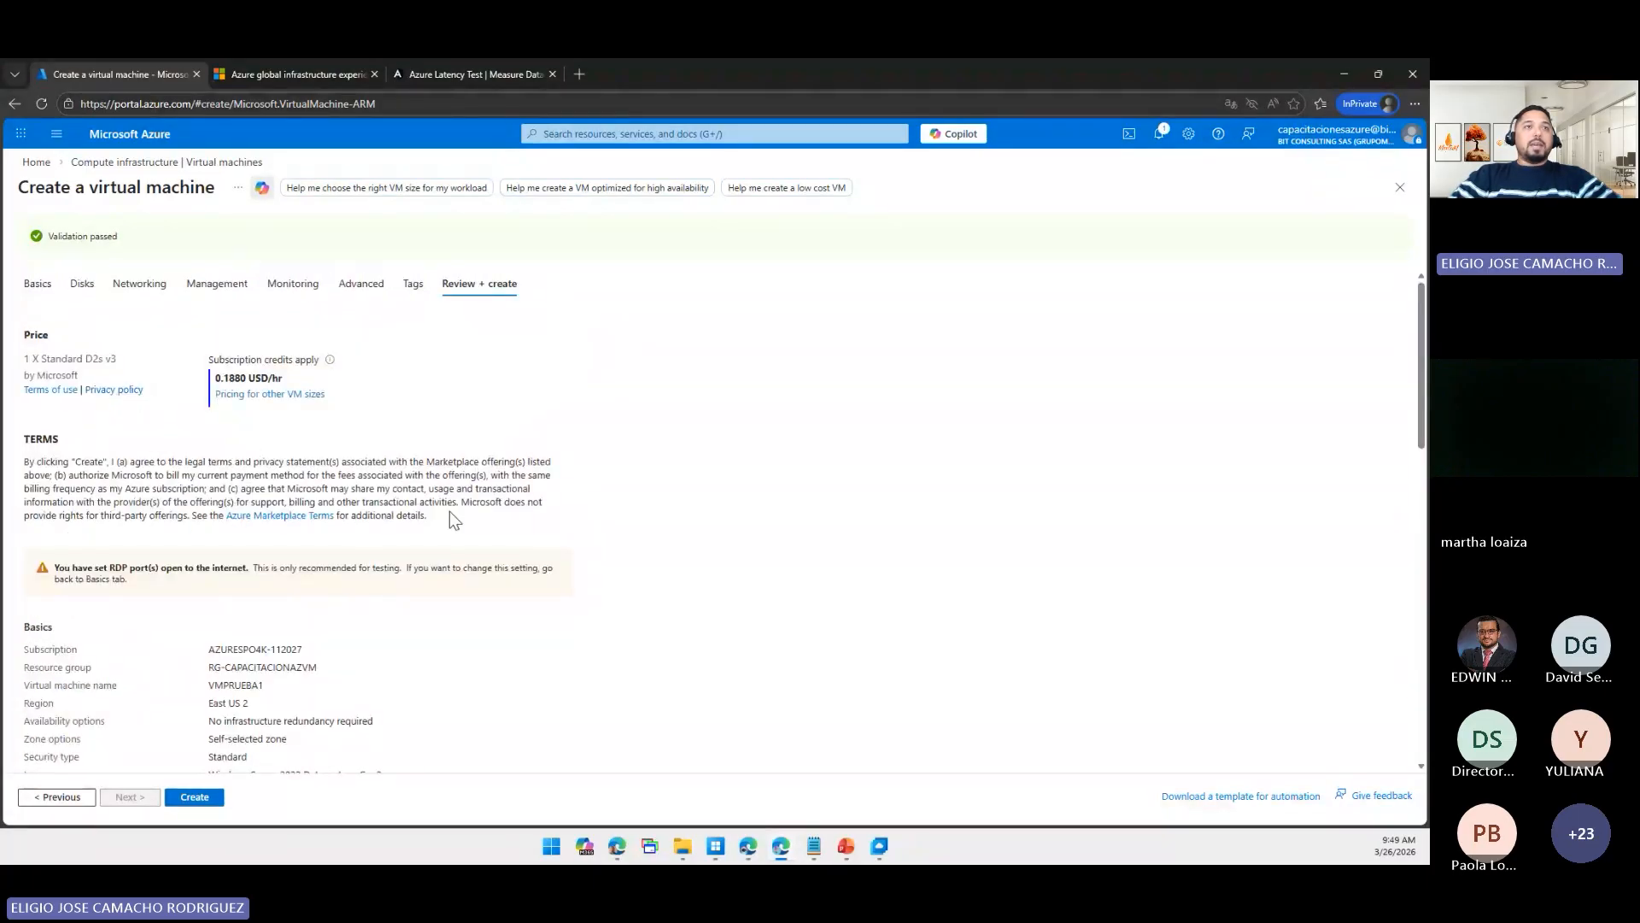
scroll(449, 511, "down", 2)
scroll(316, 586, "down", 3)
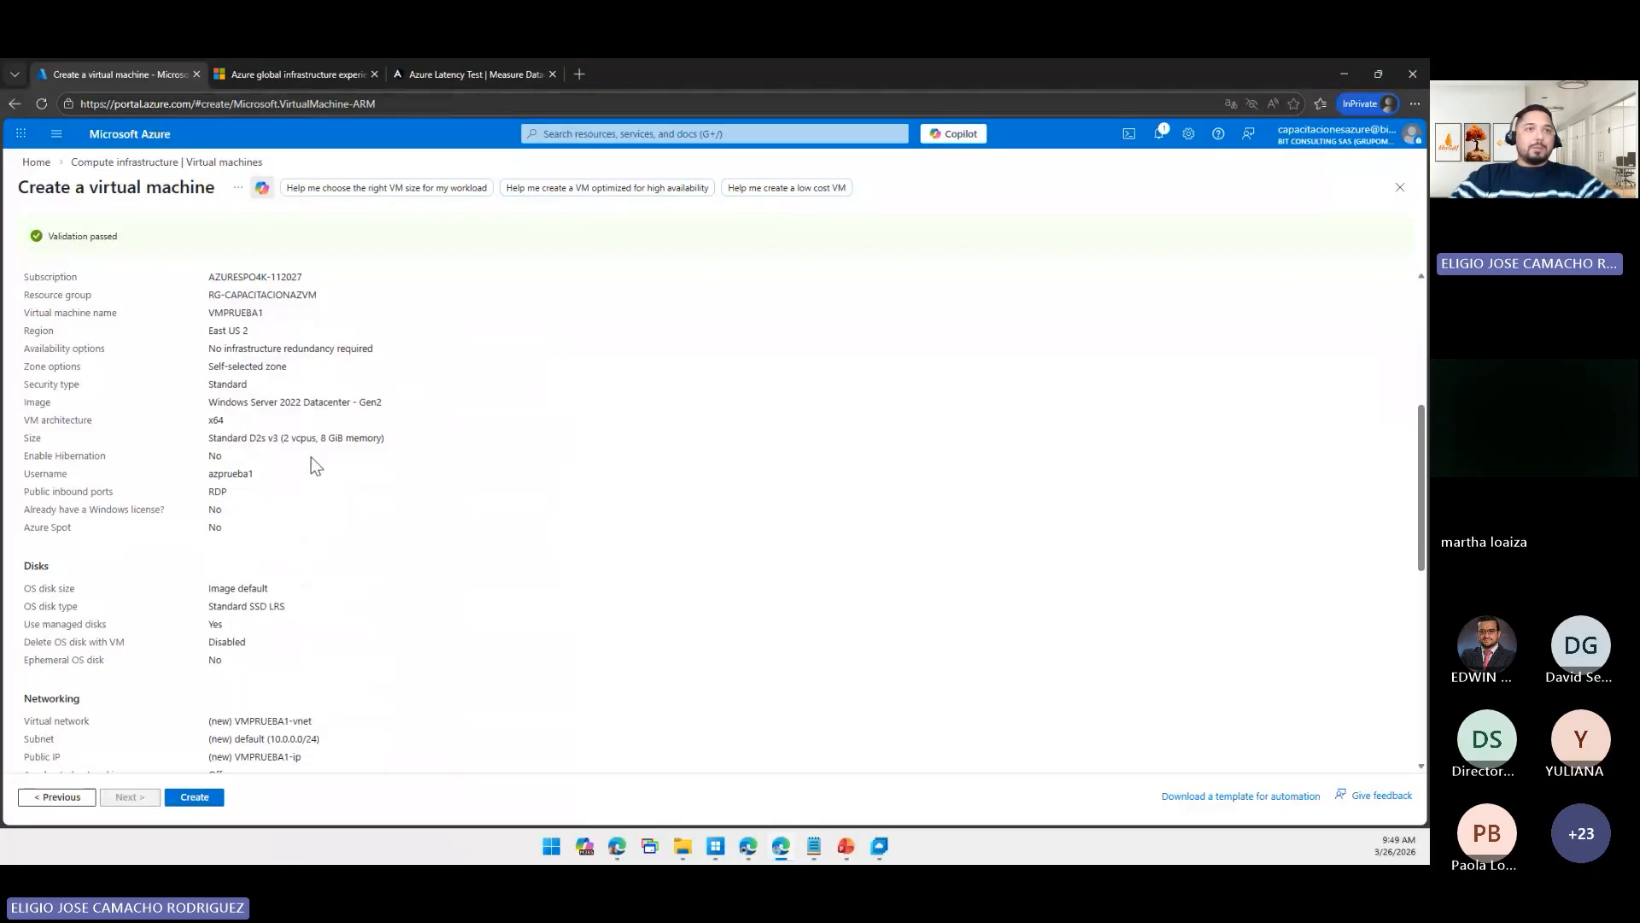
scroll(304, 485, "down", 5)
scroll(307, 476, "up", 4)
scroll(484, 554, "up", 5)
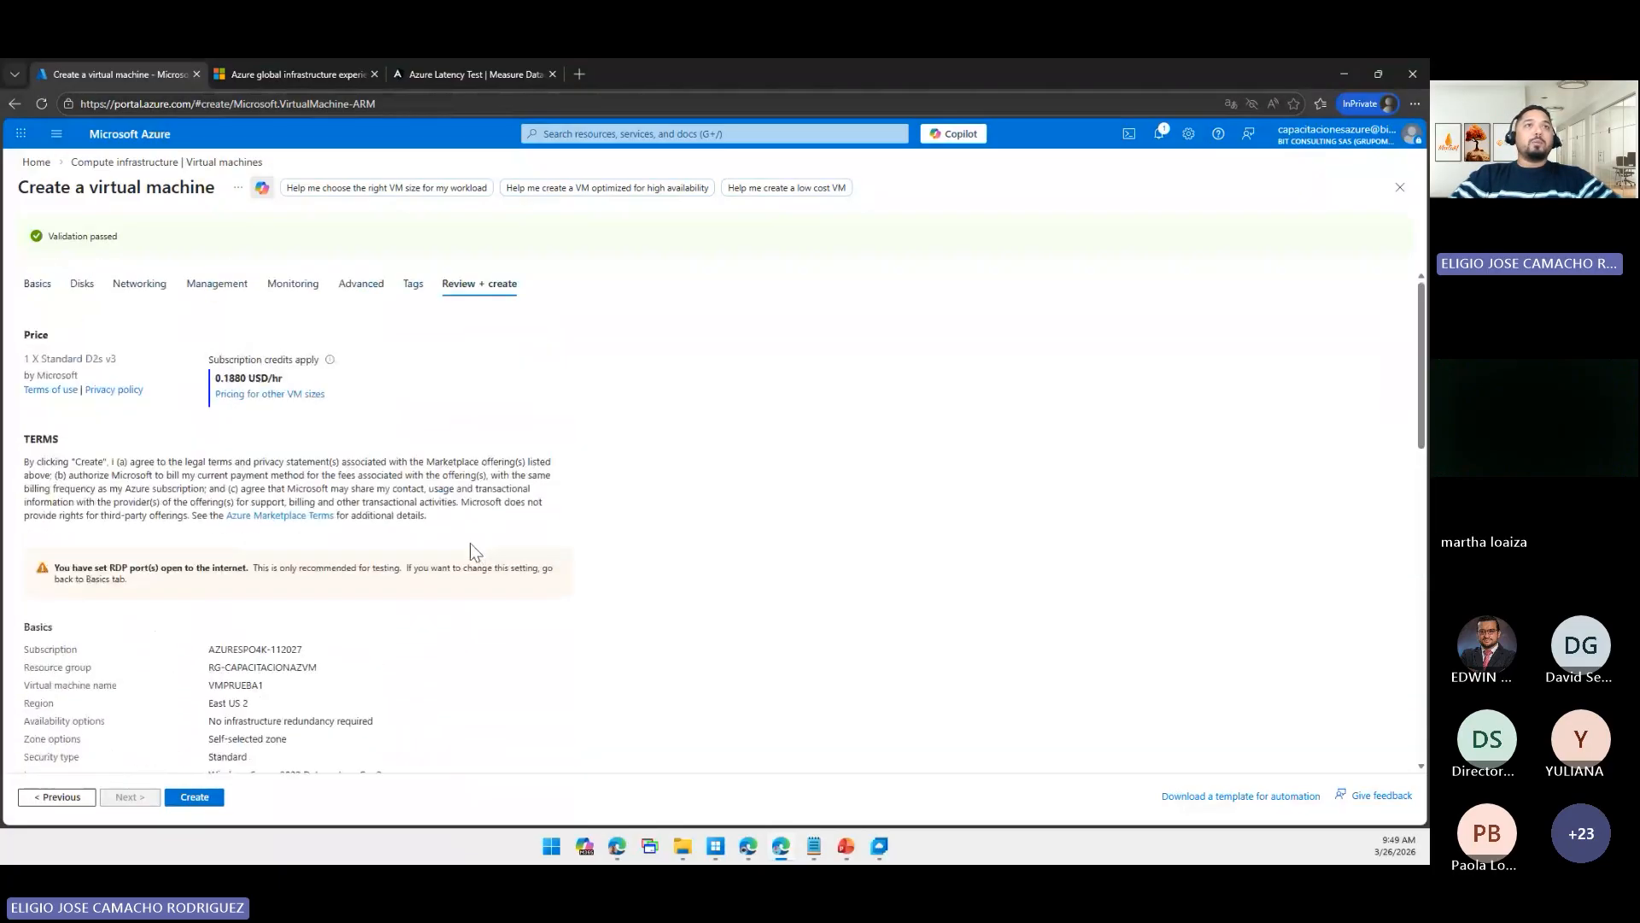
- Look through the Advanced settings, including extensions, custom data, and capacity reservations, and return to the final review
left_click(359, 290)
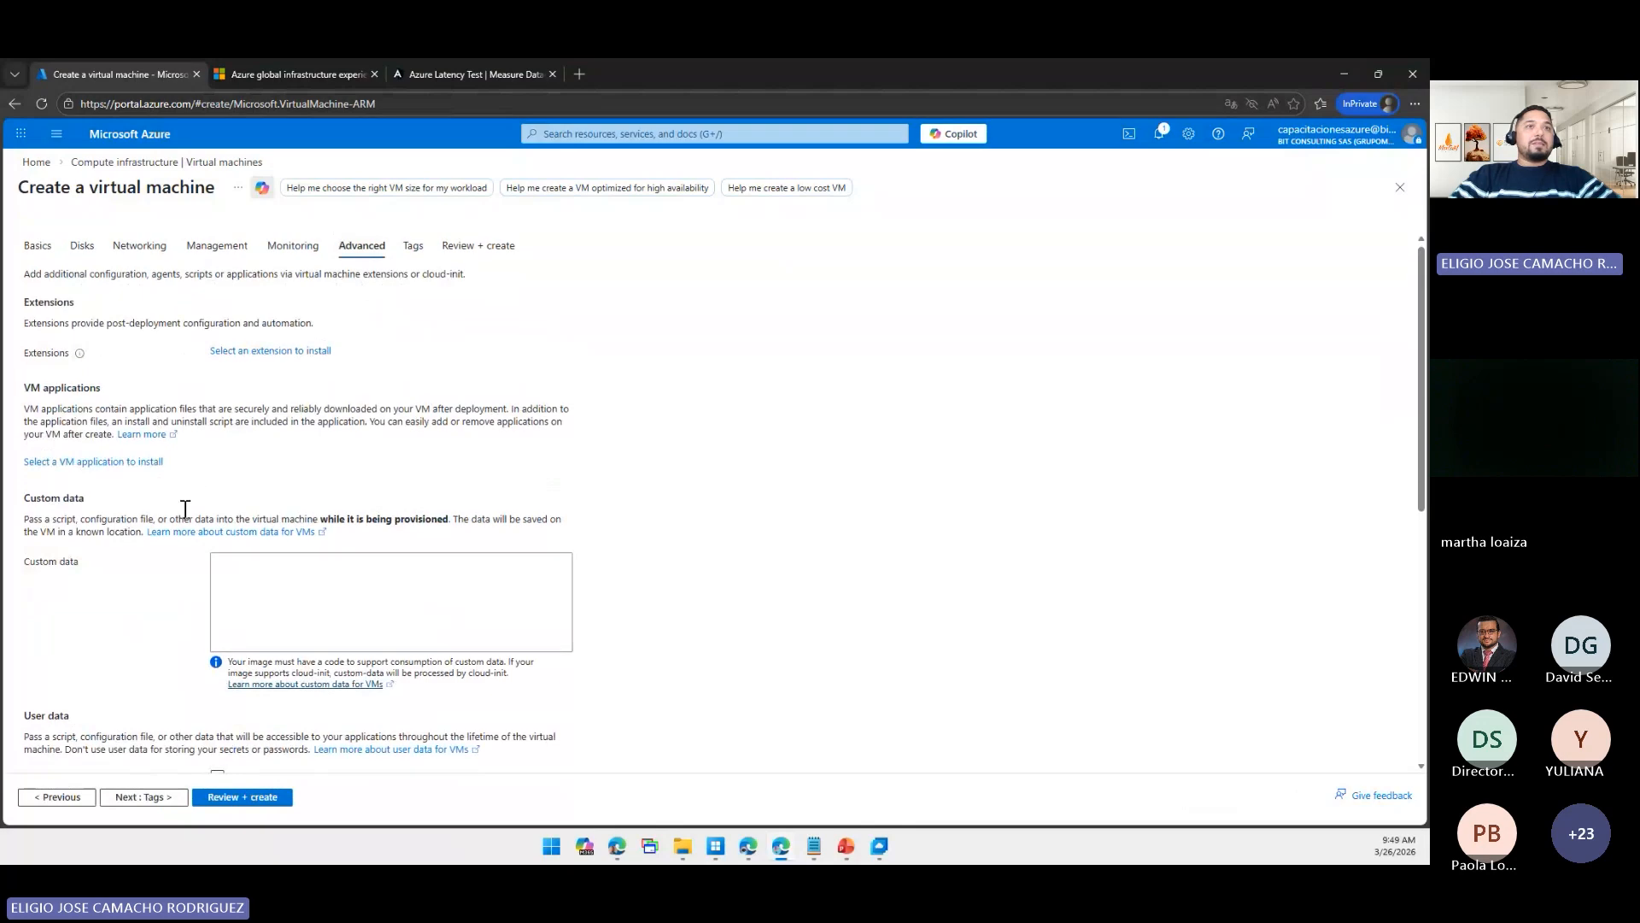
scroll(183, 515, "down", 2)
scroll(183, 515, "down", 4)
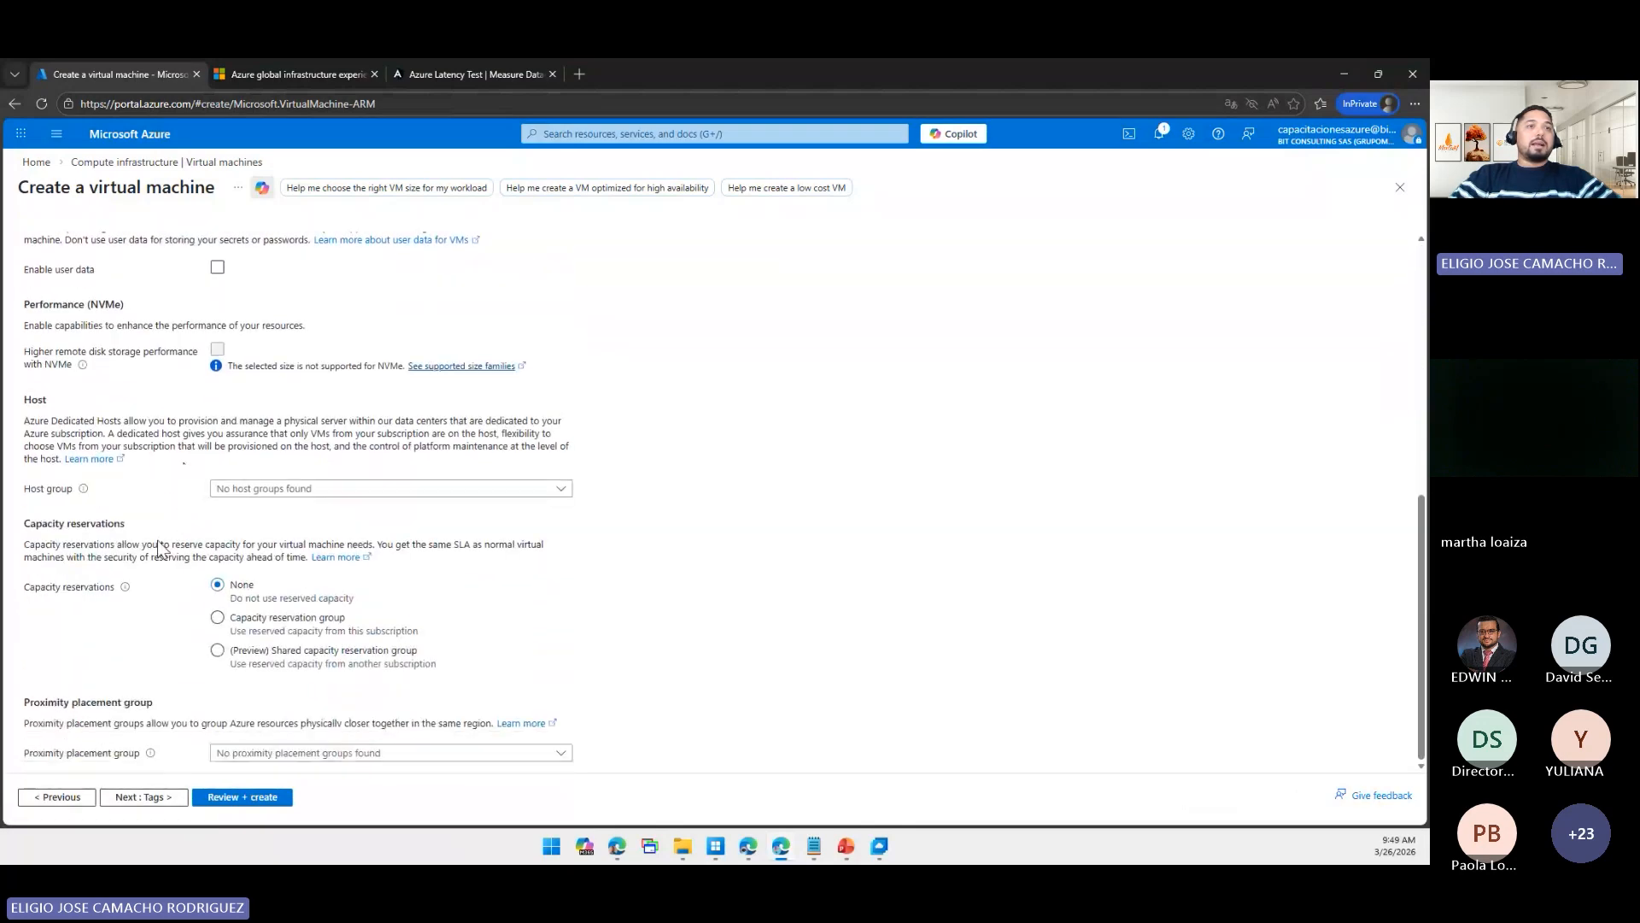
scroll(209, 564, "up", 4)
scroll(221, 562, "up", 3)
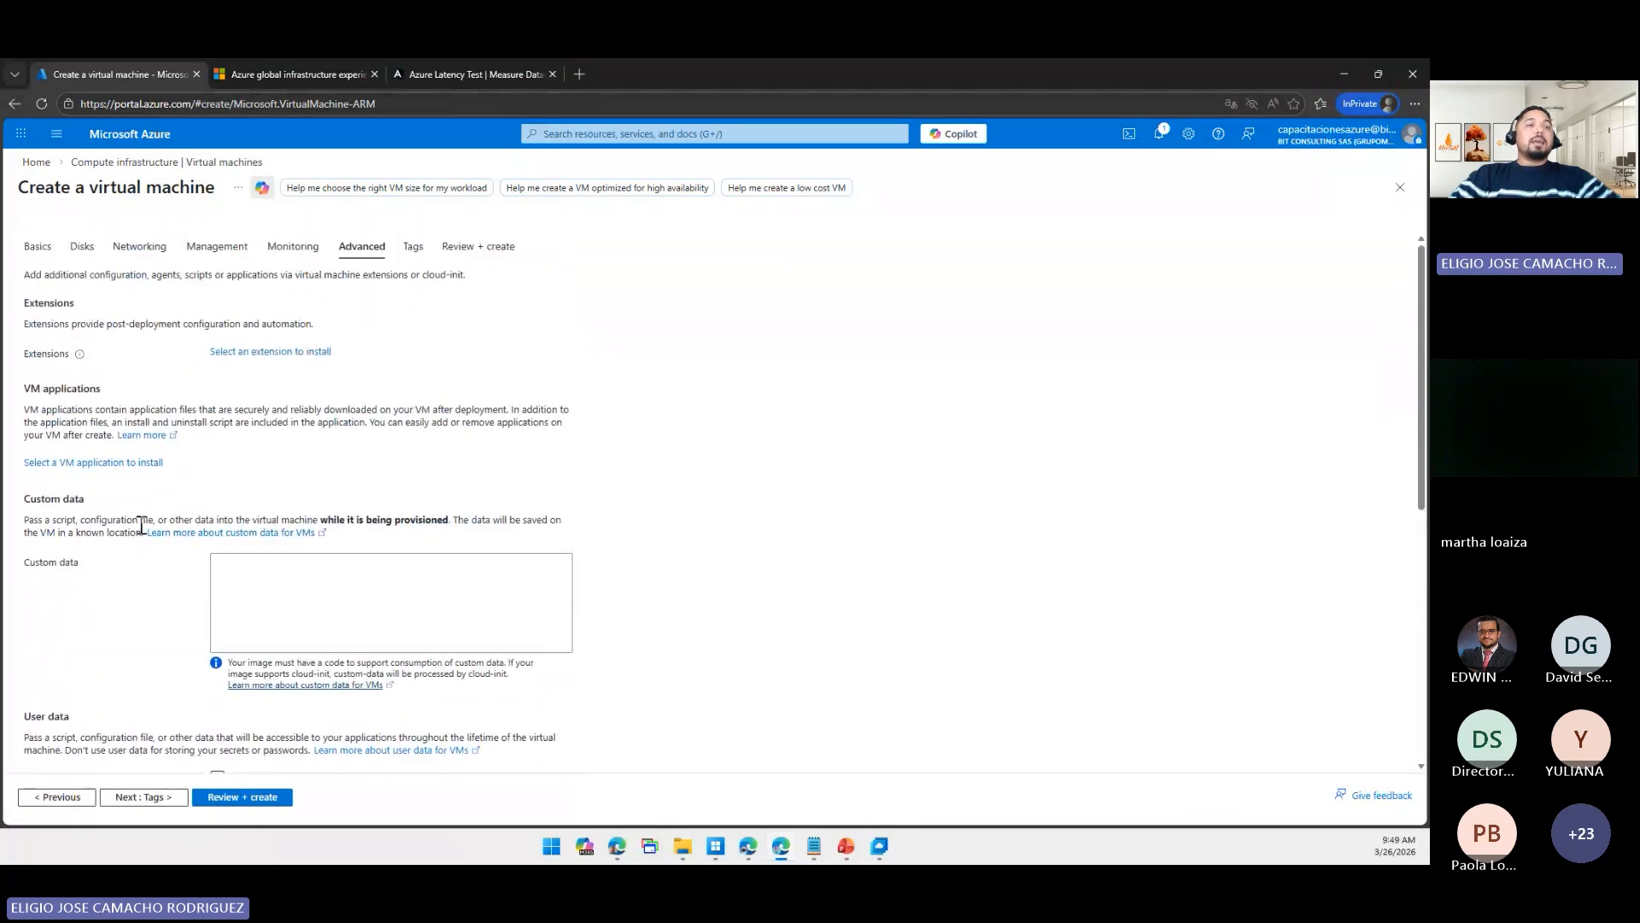
left_click(282, 579)
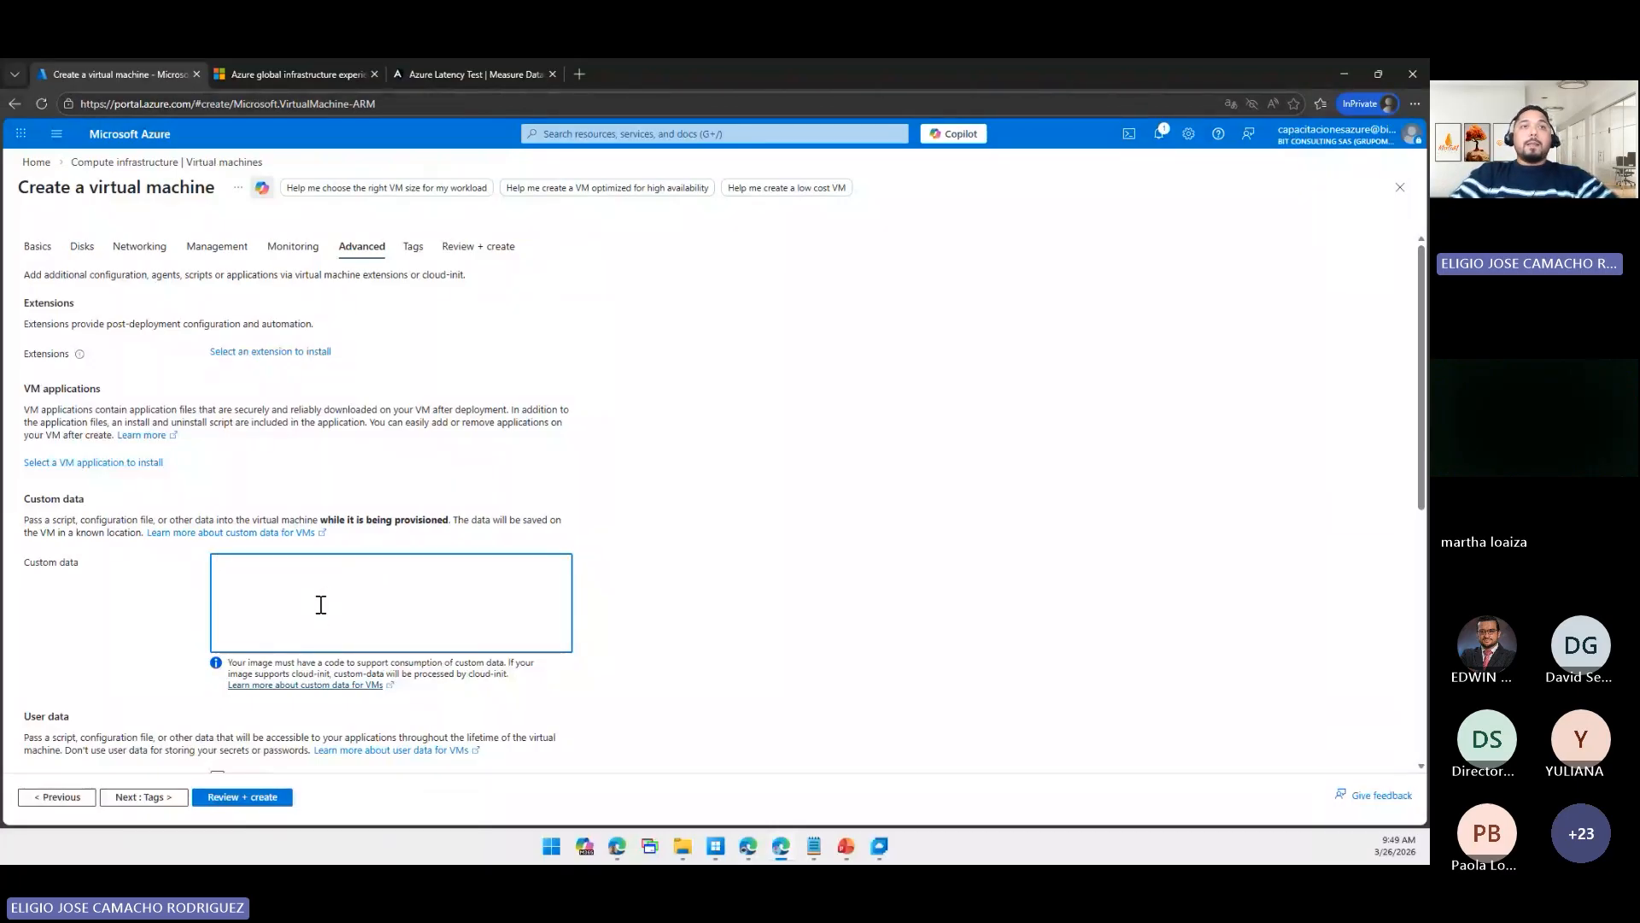
left_click(480, 247)
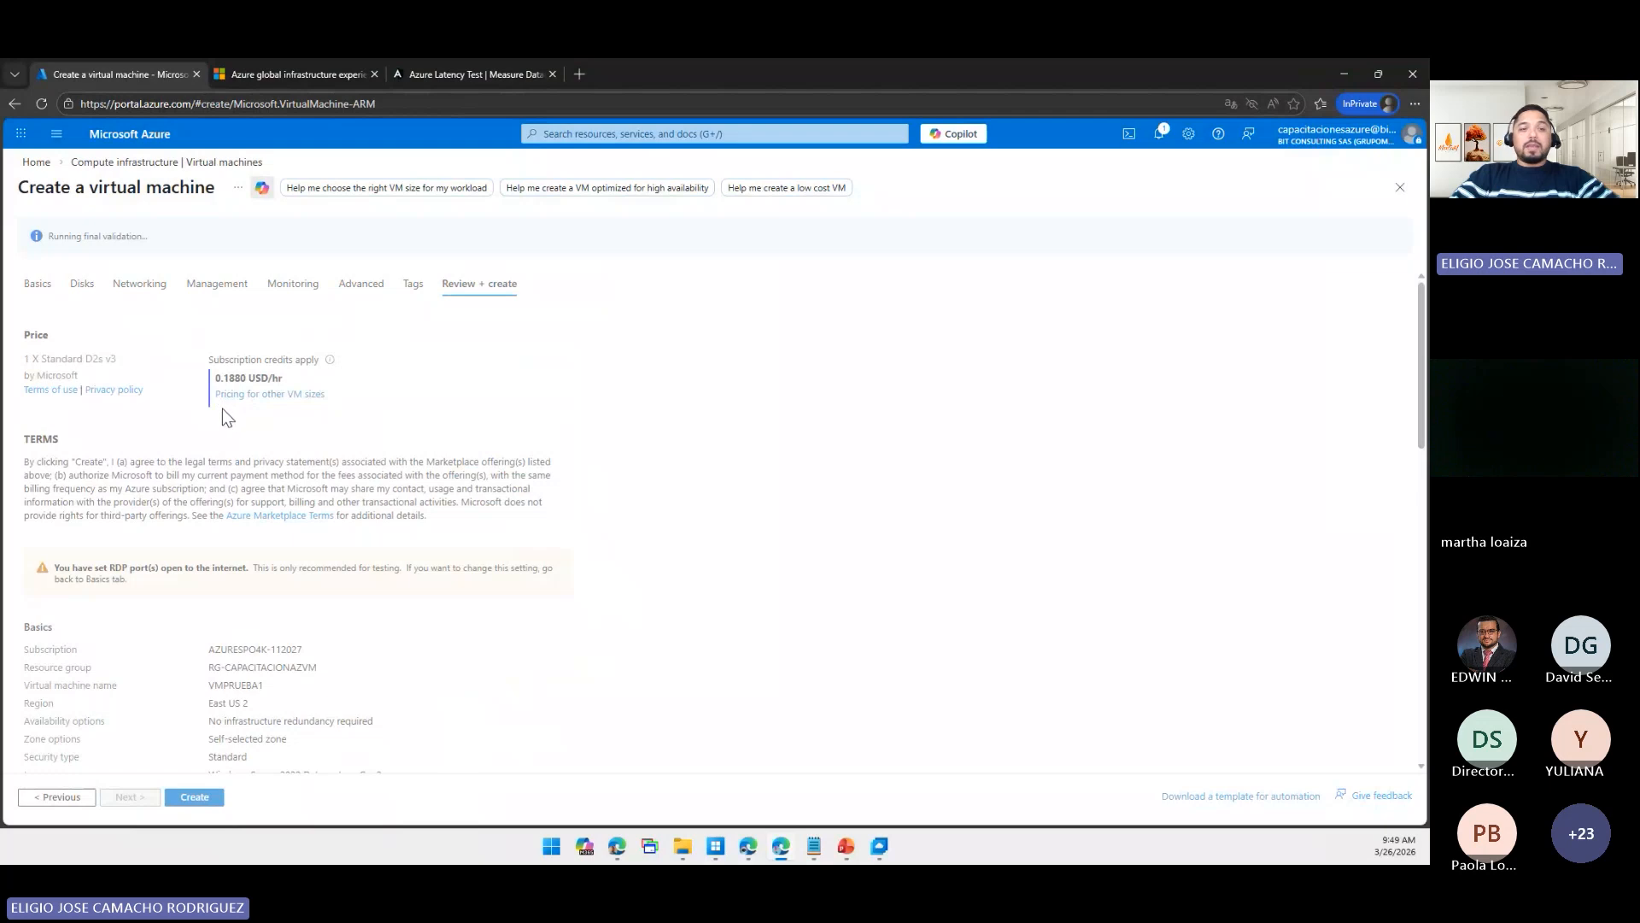
left_click(579, 74)
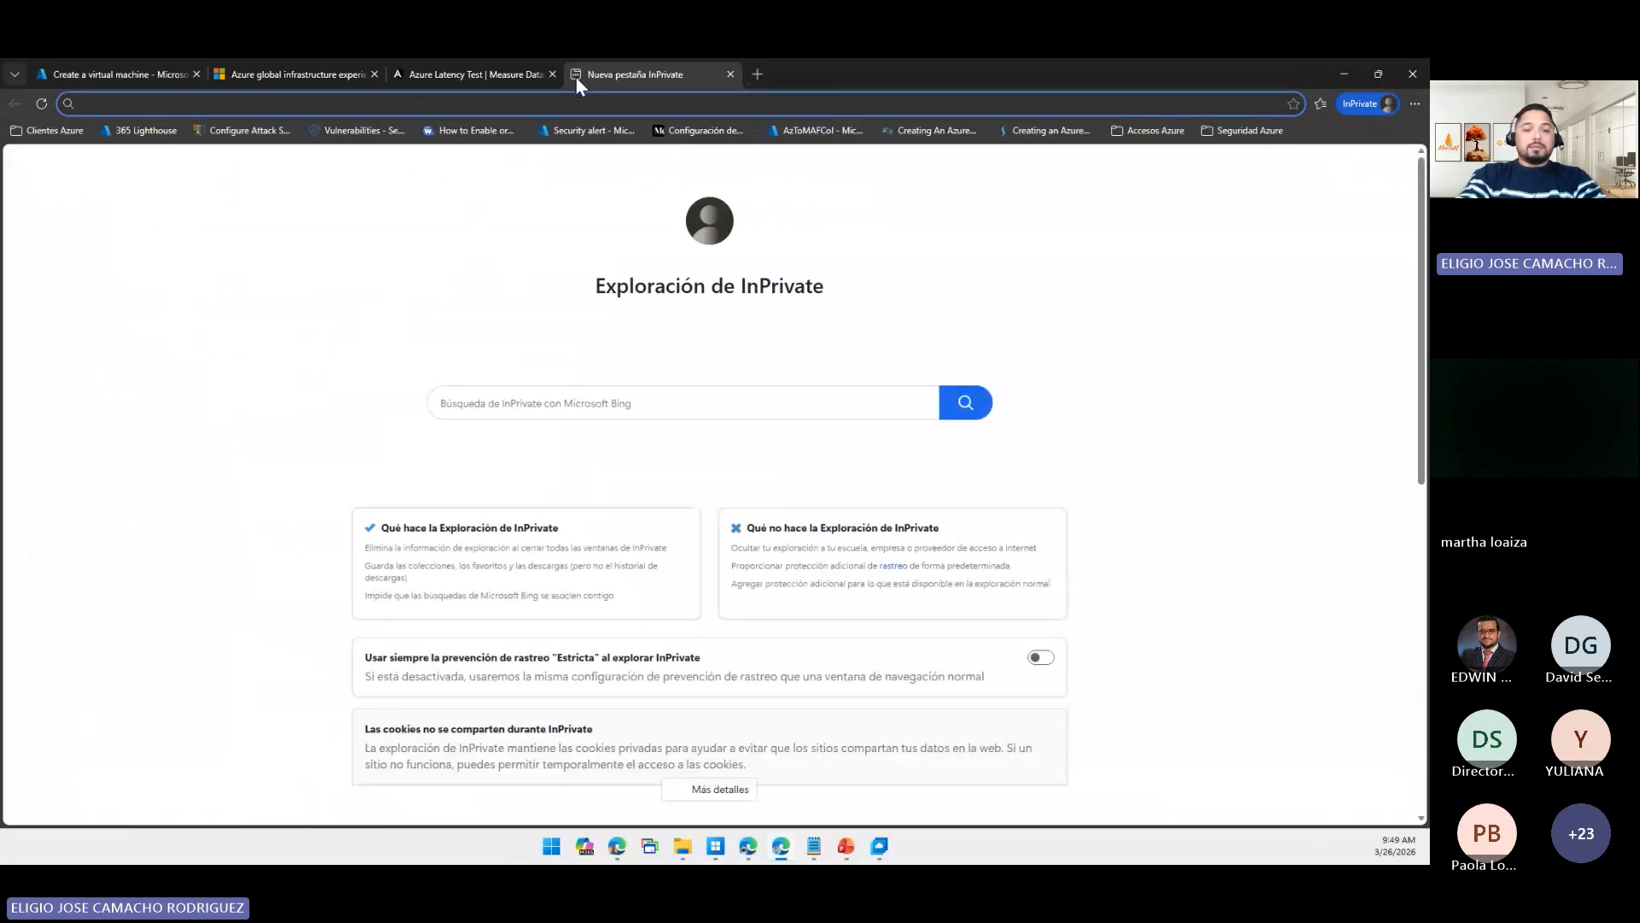
type("azure cal")
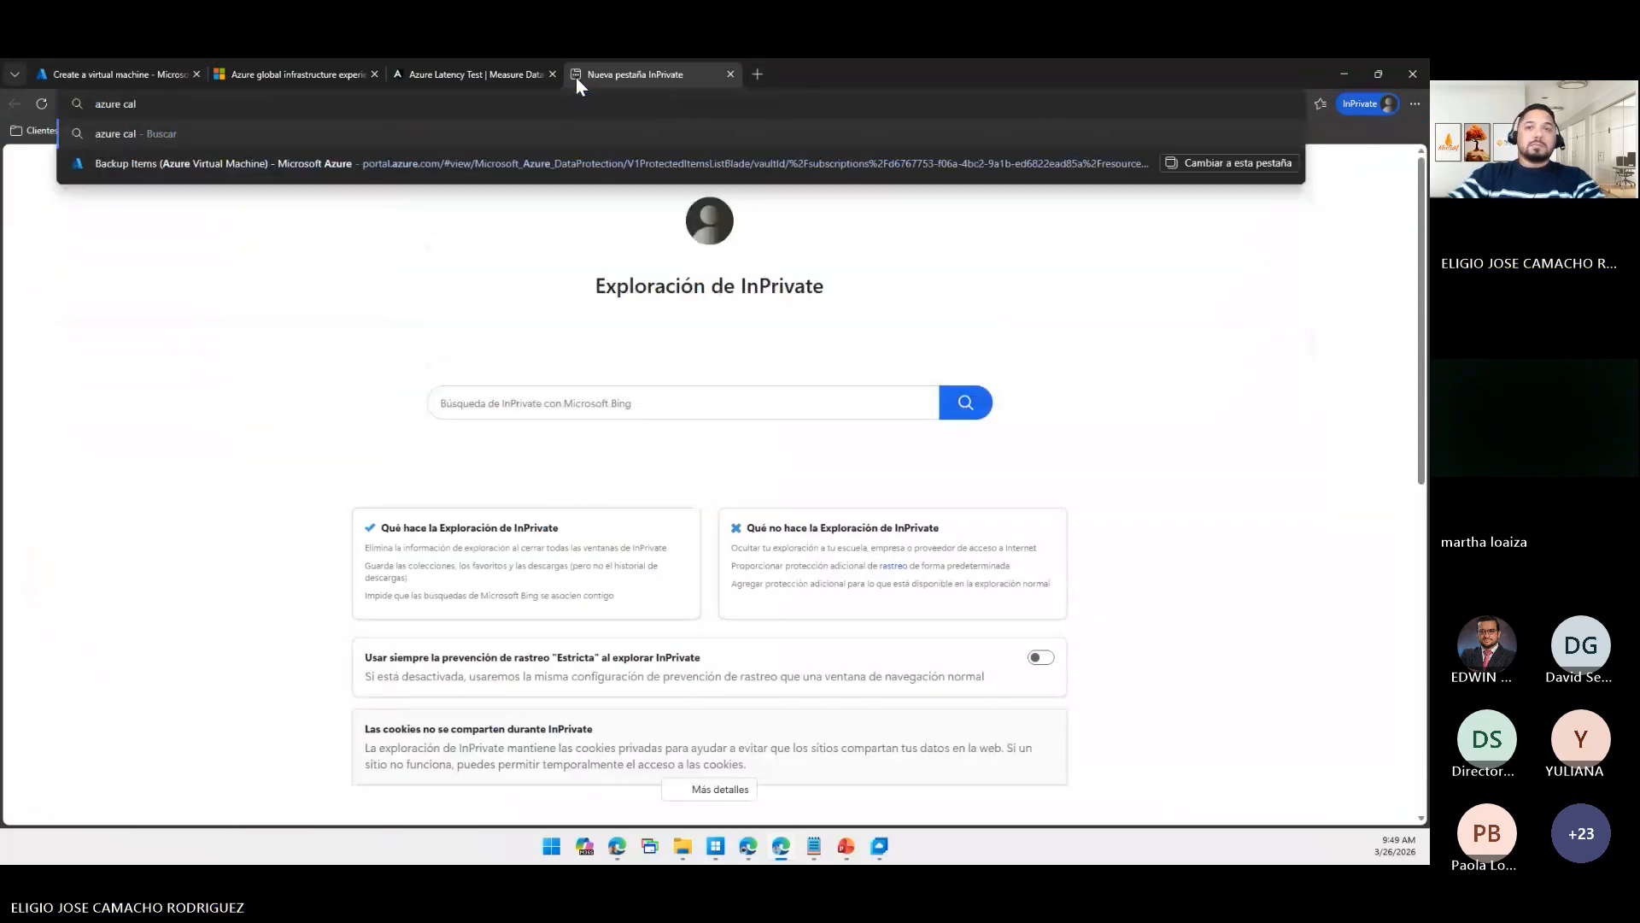
left_click(814, 854)
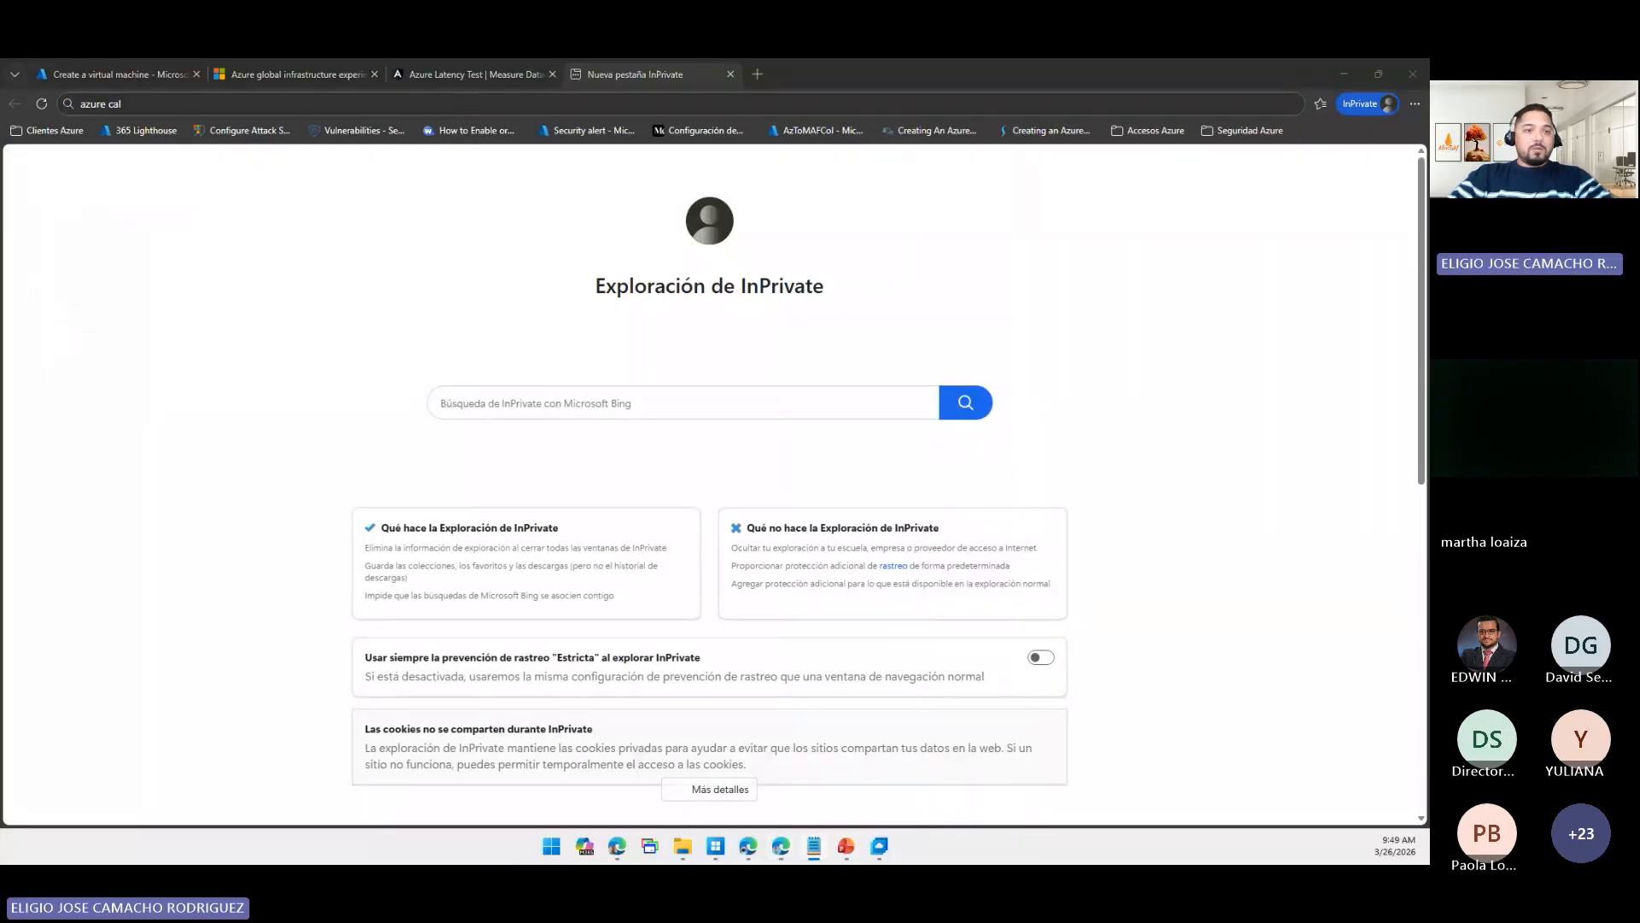
left_click(141, 118)
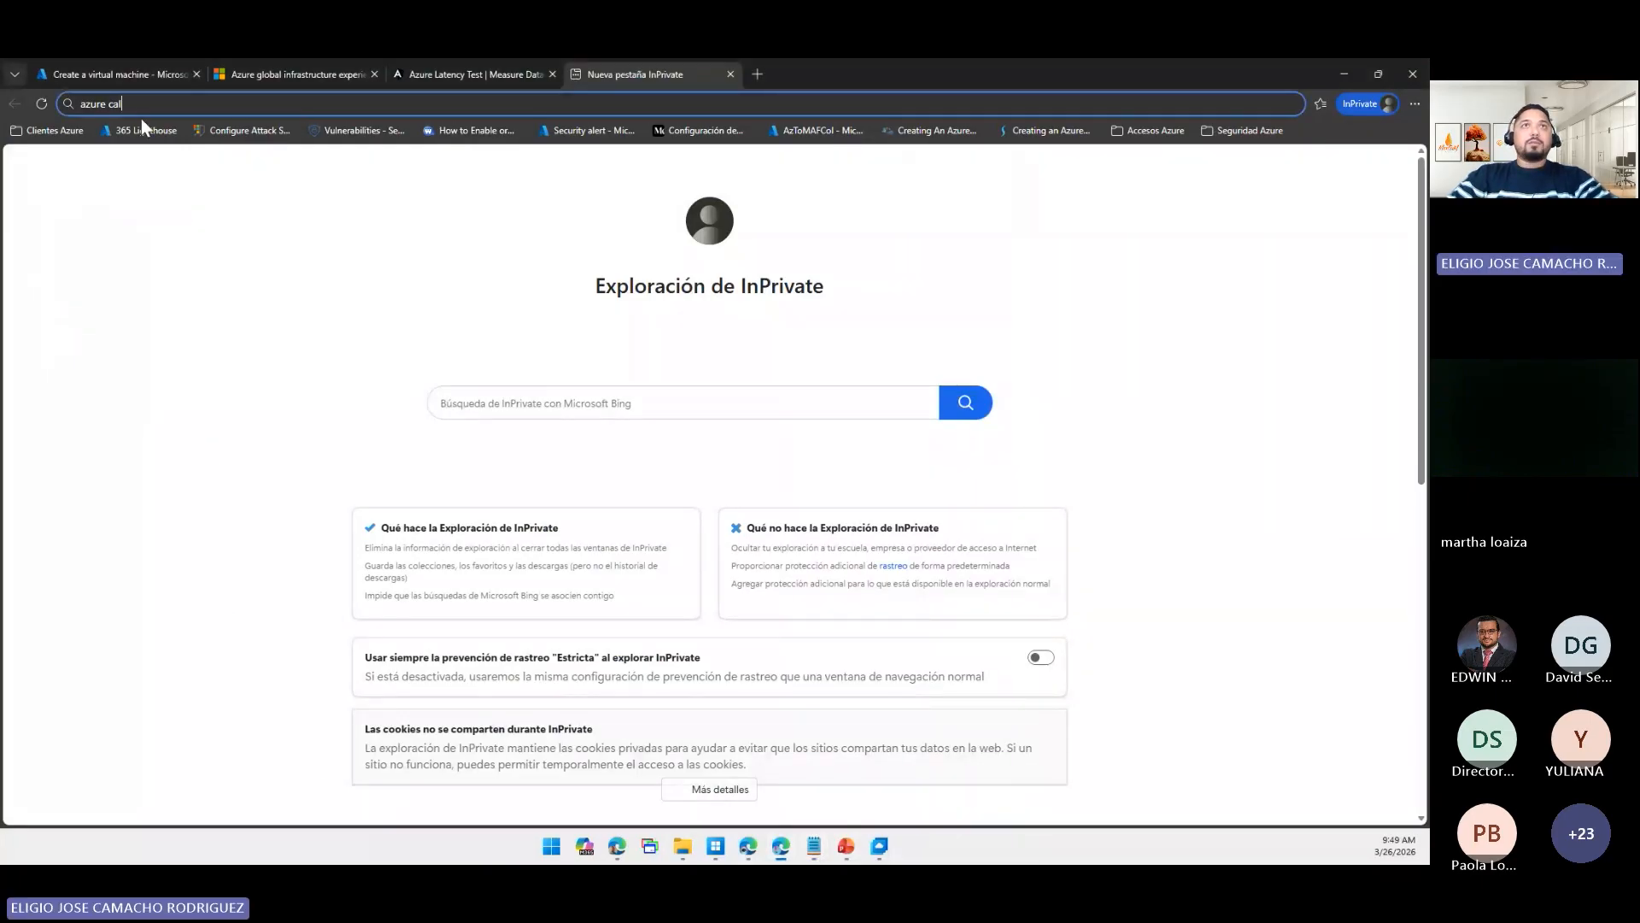
key("ctrl+a")
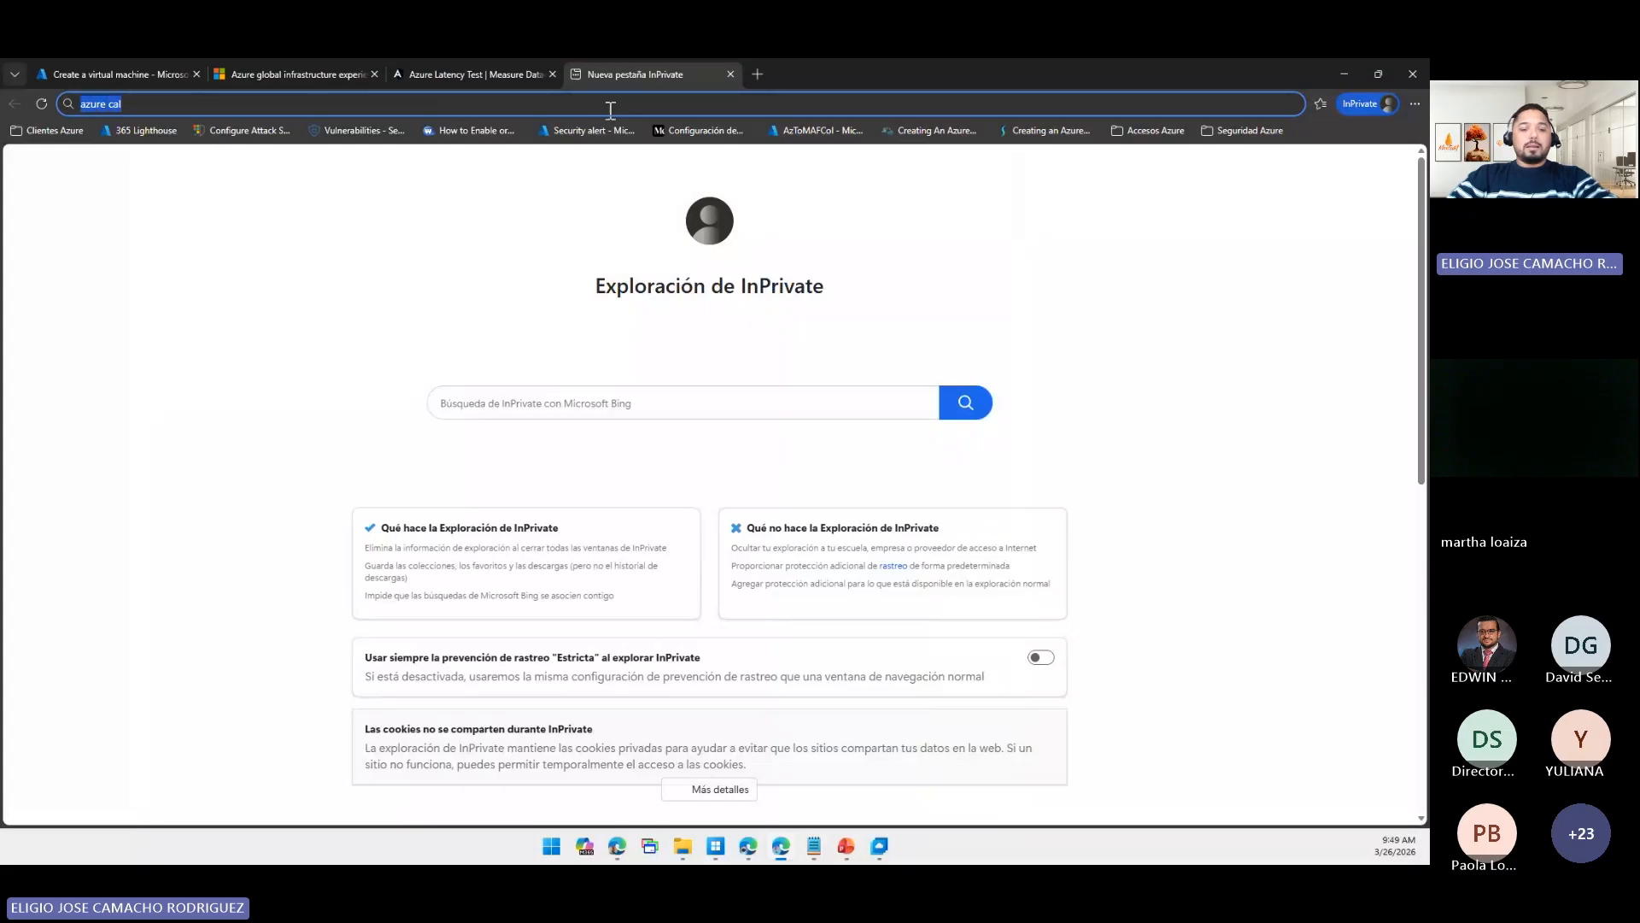
type("https://azure.microsoft.com/en-us/pricing/calculator/")
key("Return")
- Check the progress of the virtual machine's final validation in the portal and return to the pricing calculator
left_click(113, 73)
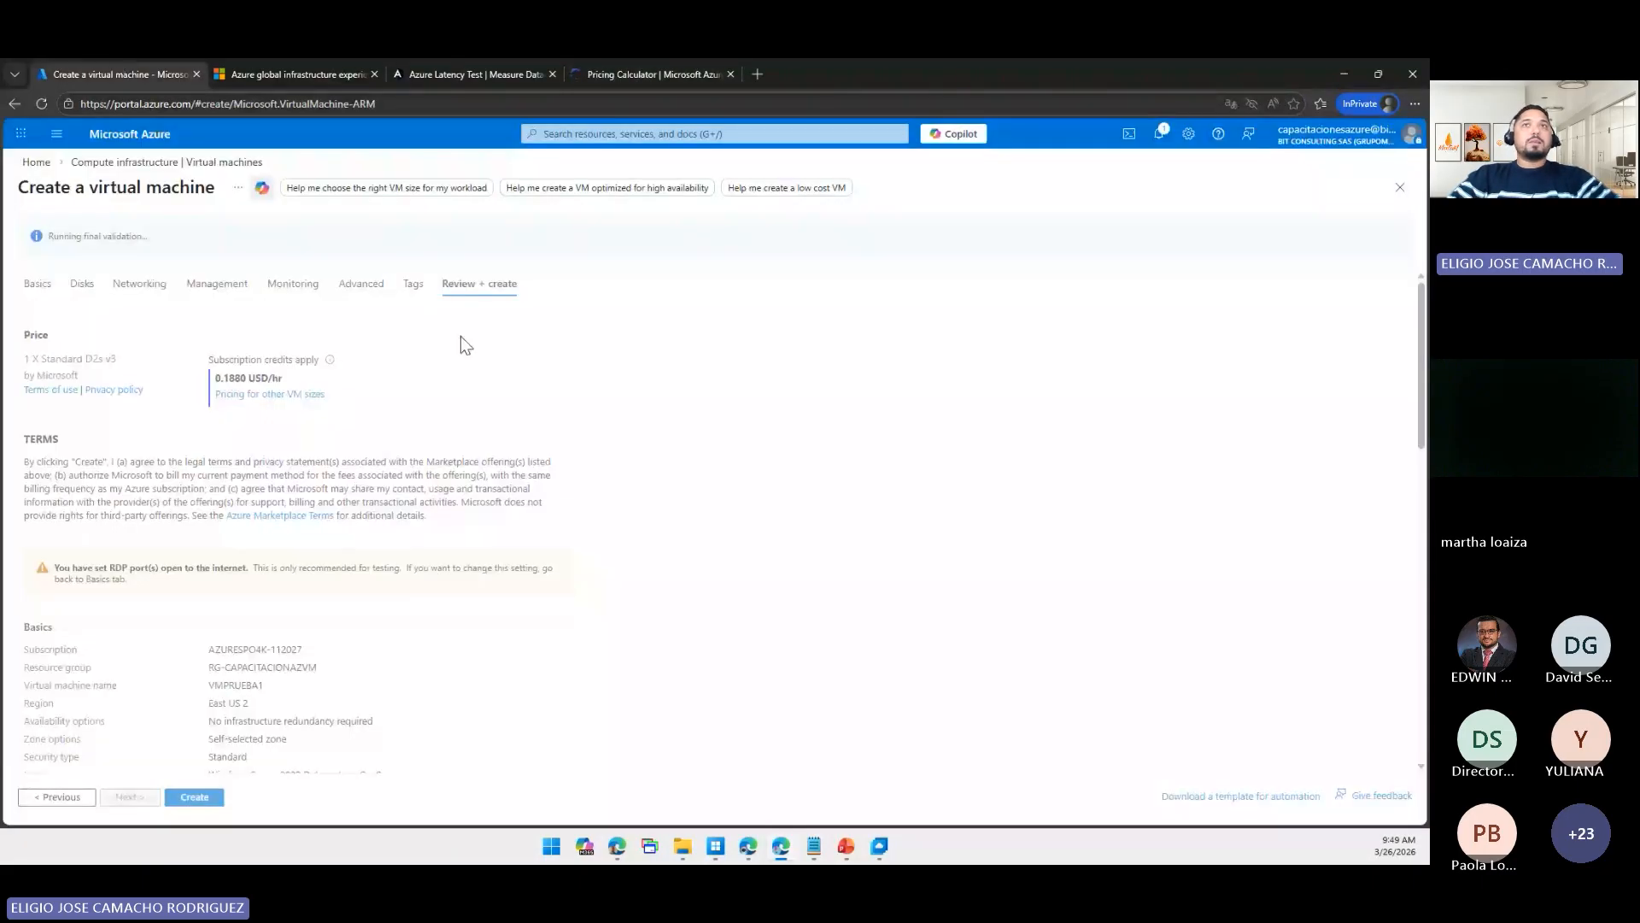
left_click(666, 63)
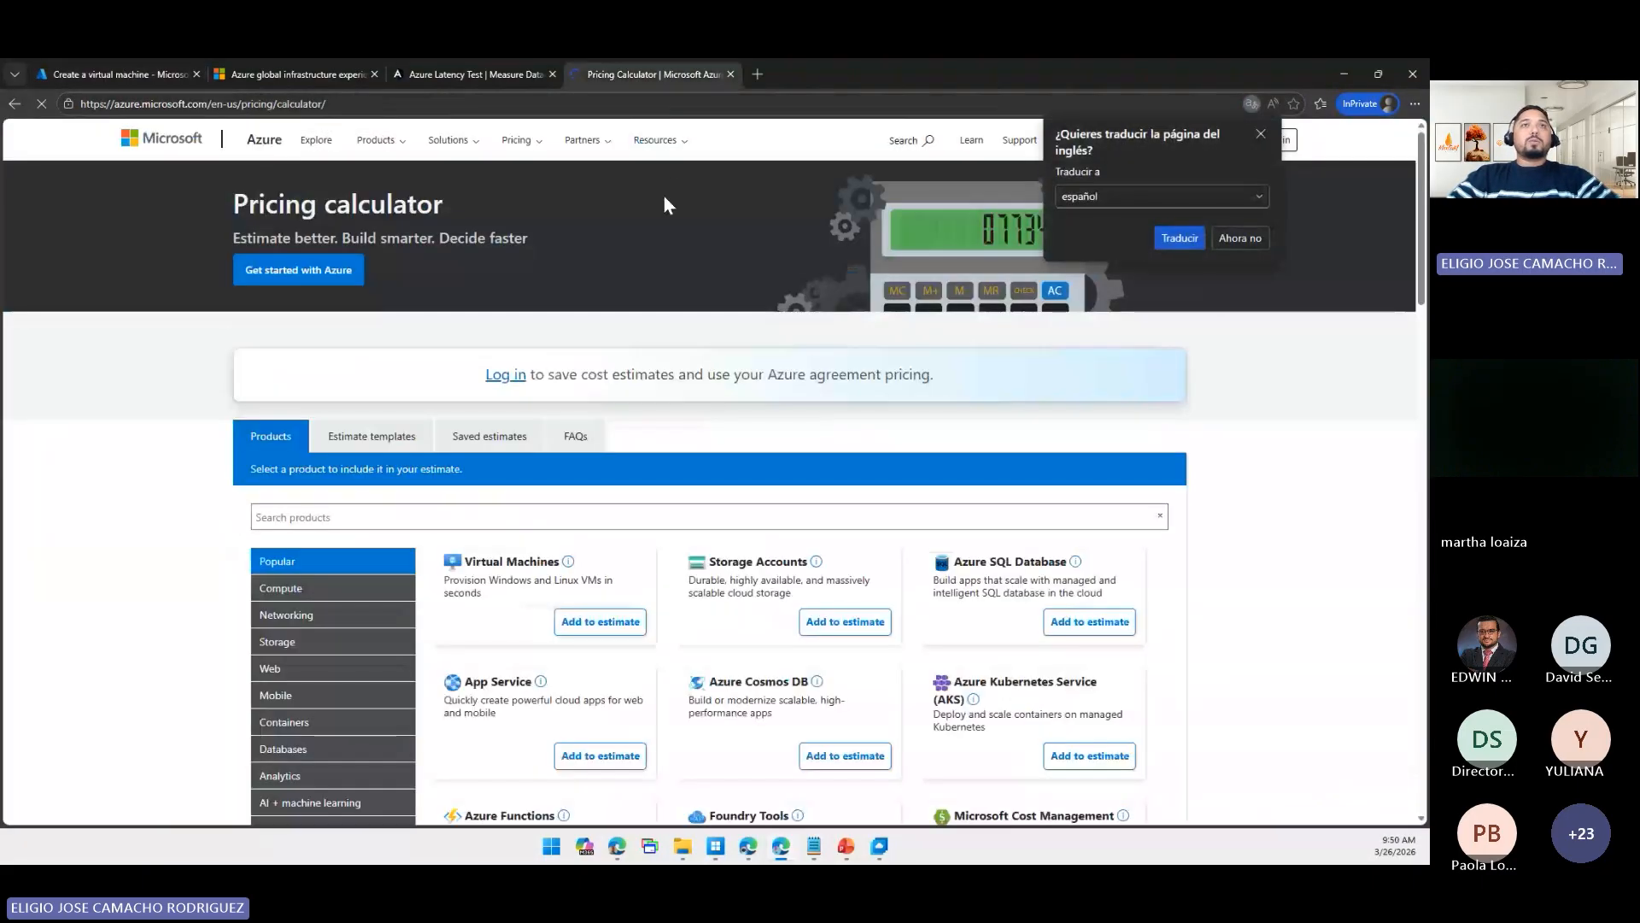
left_click(35, 69)
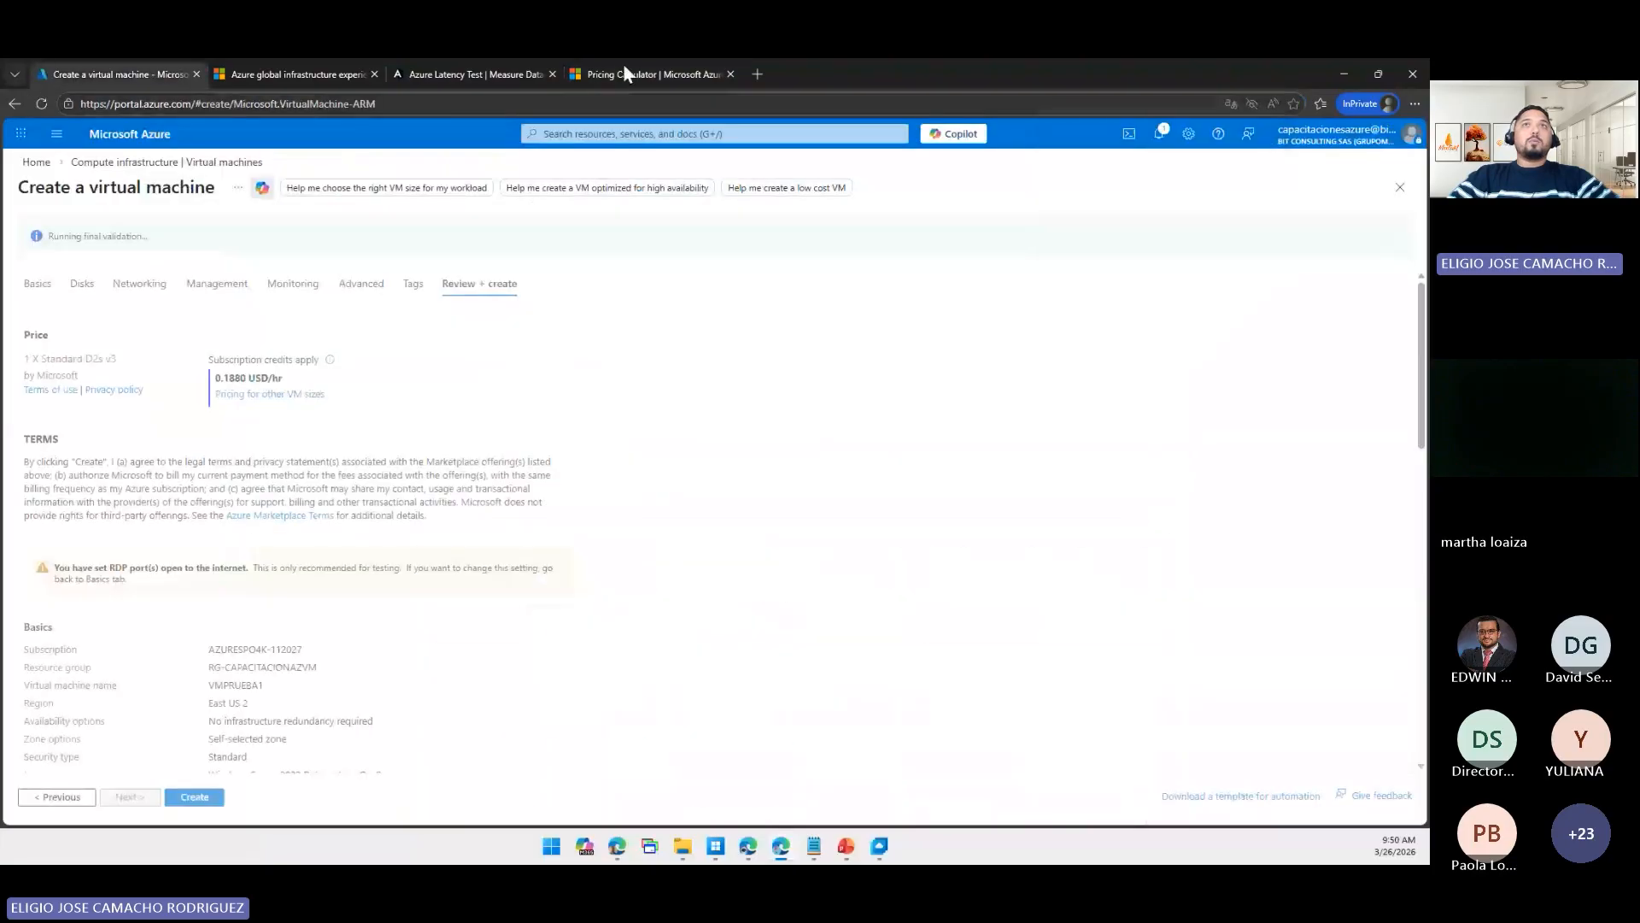
left_click(655, 67)
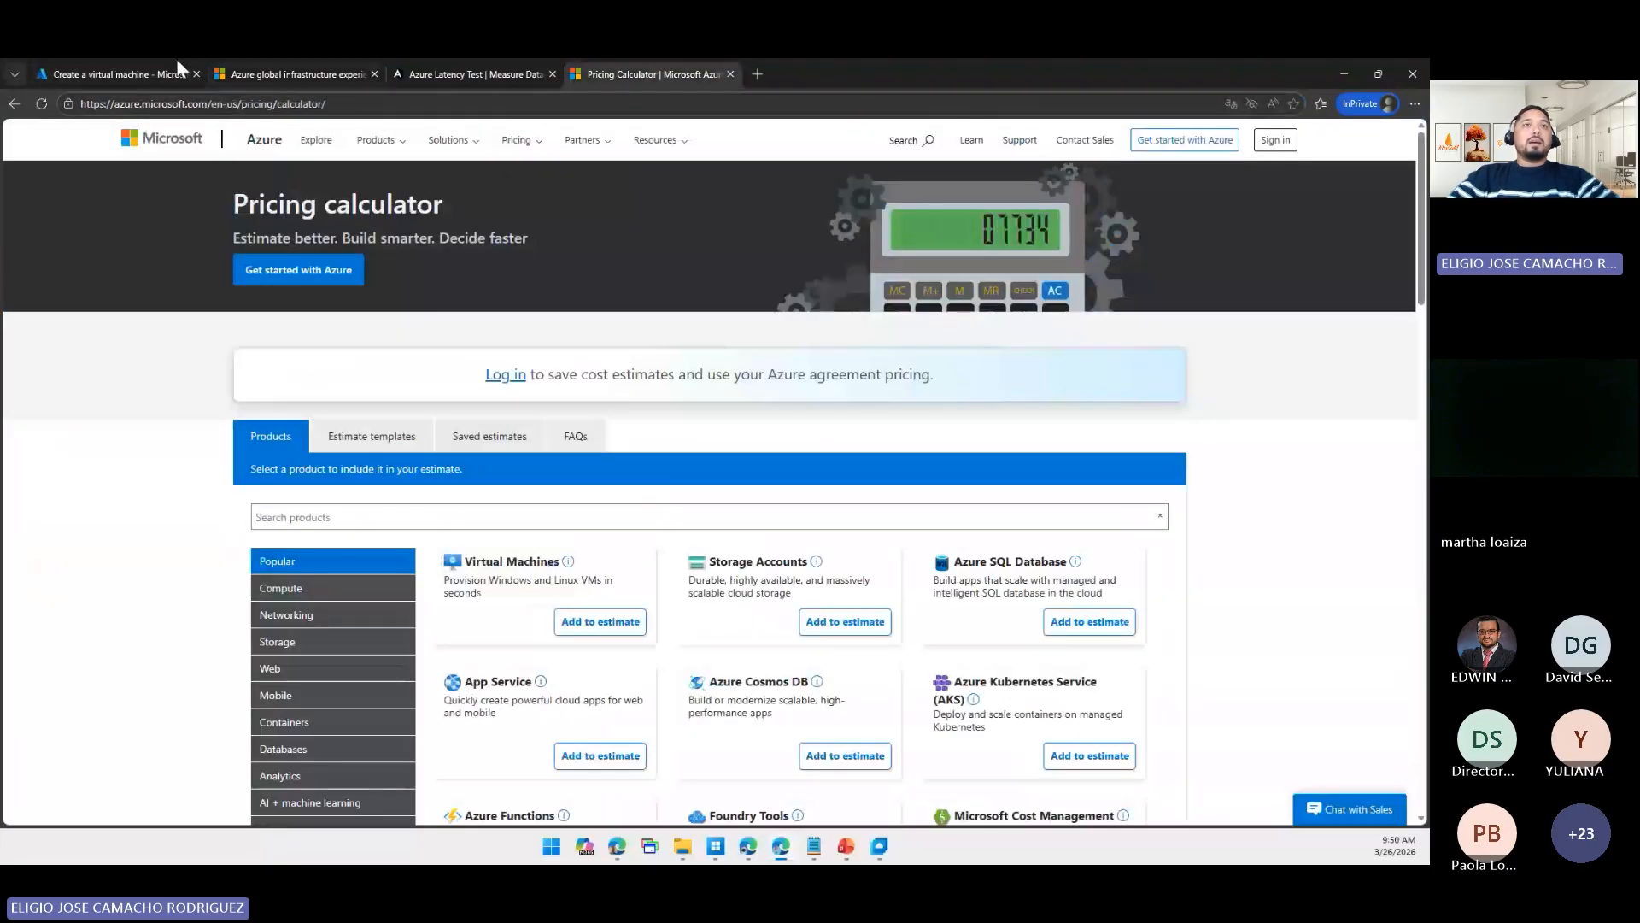
left_click(176, 67)
left_click(648, 72)
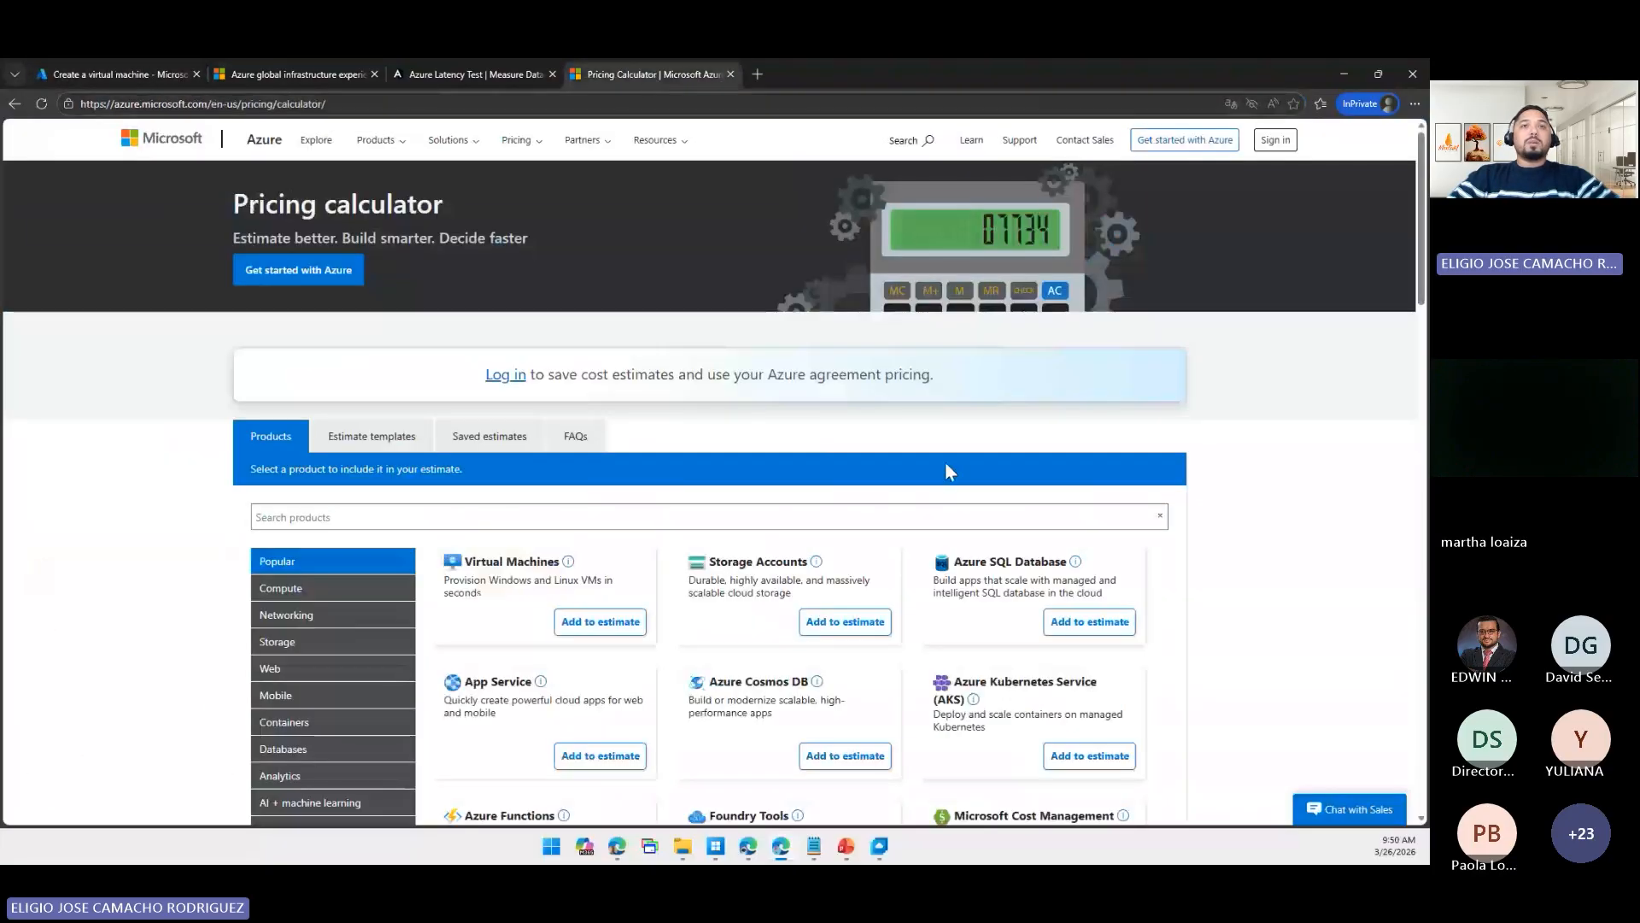
- Add the Virtual Machines product to the pricing estimate
left_click(434, 516)
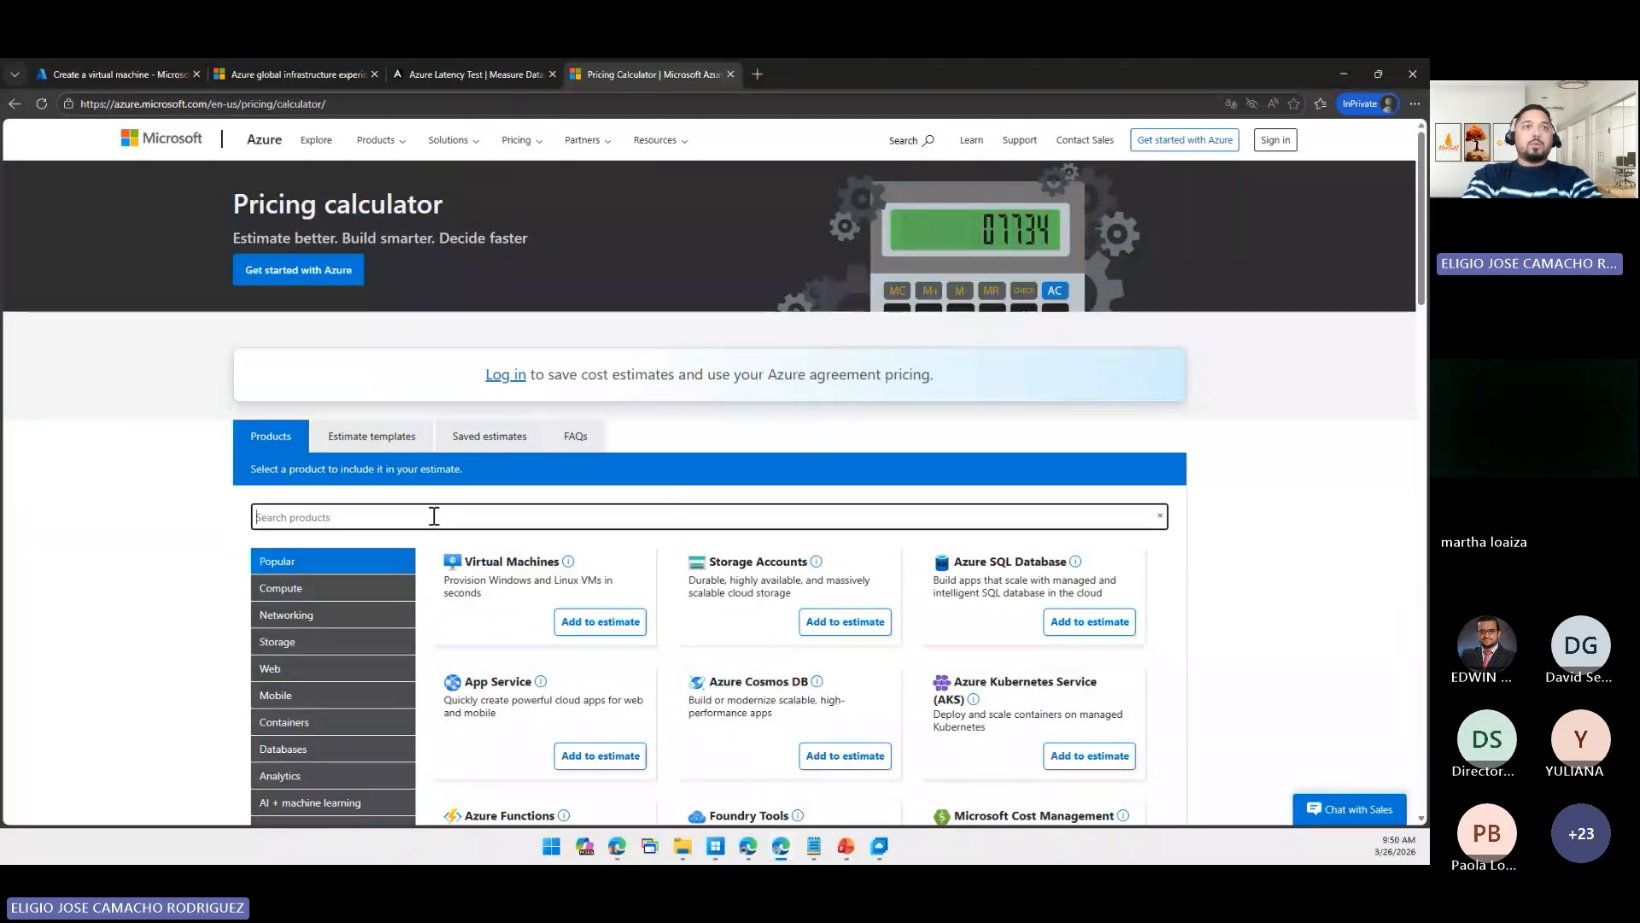
type("az")
key("BackSpace")
key("BackSpace")
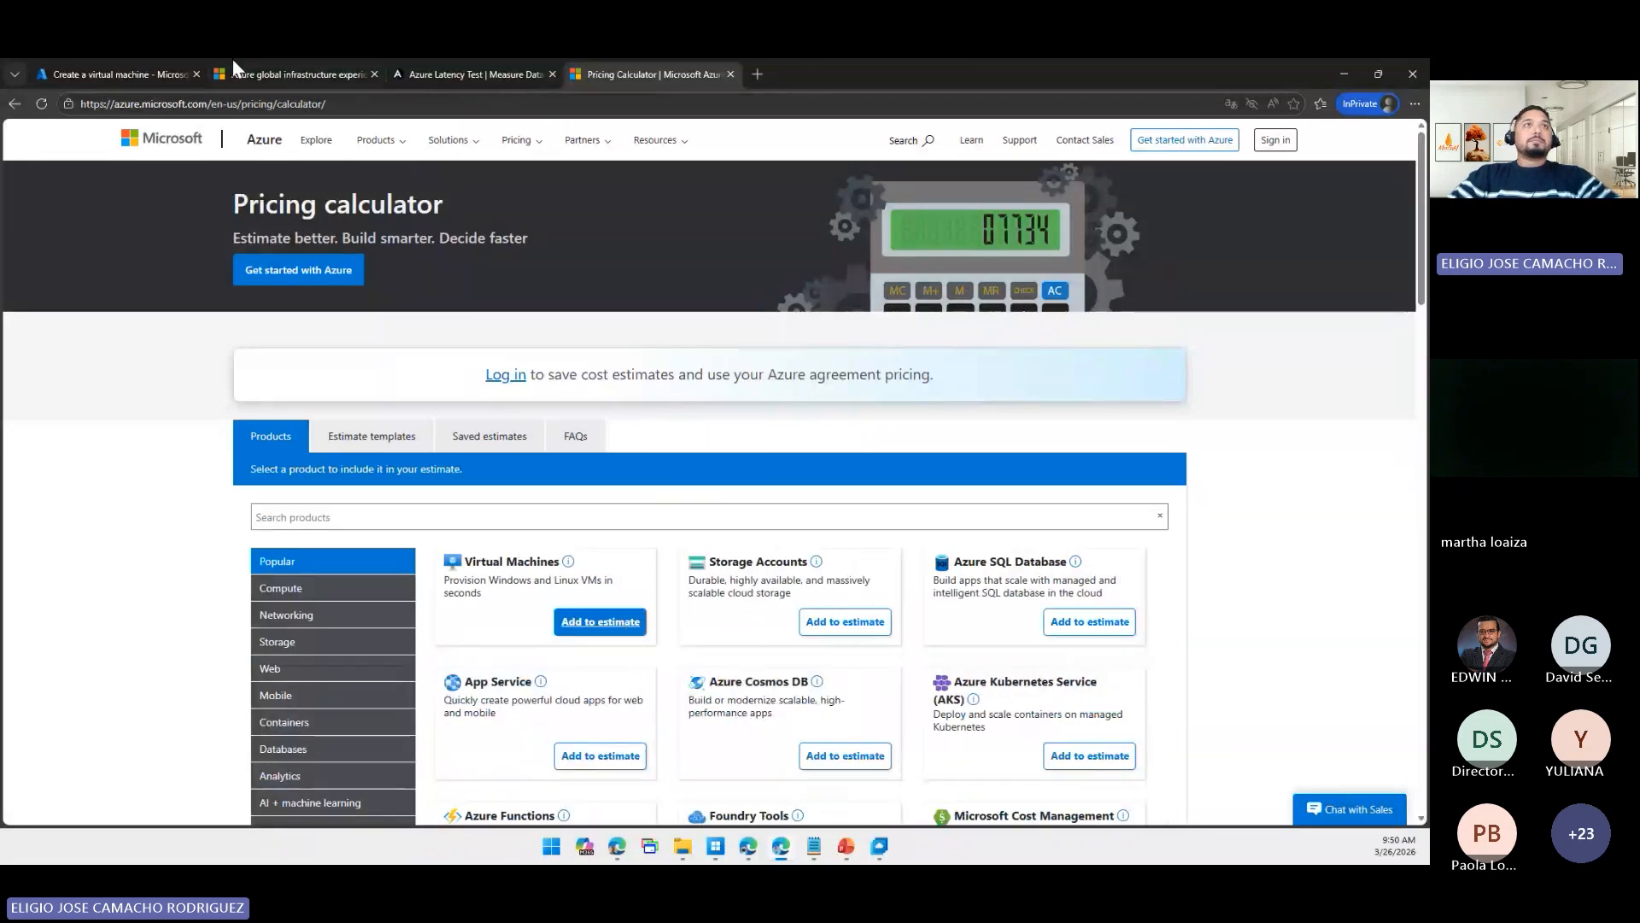
- Return to the portal, look over the validated configuration summary, and start creating the VMPRUEBA1 virtual machine
left_click(181, 80)
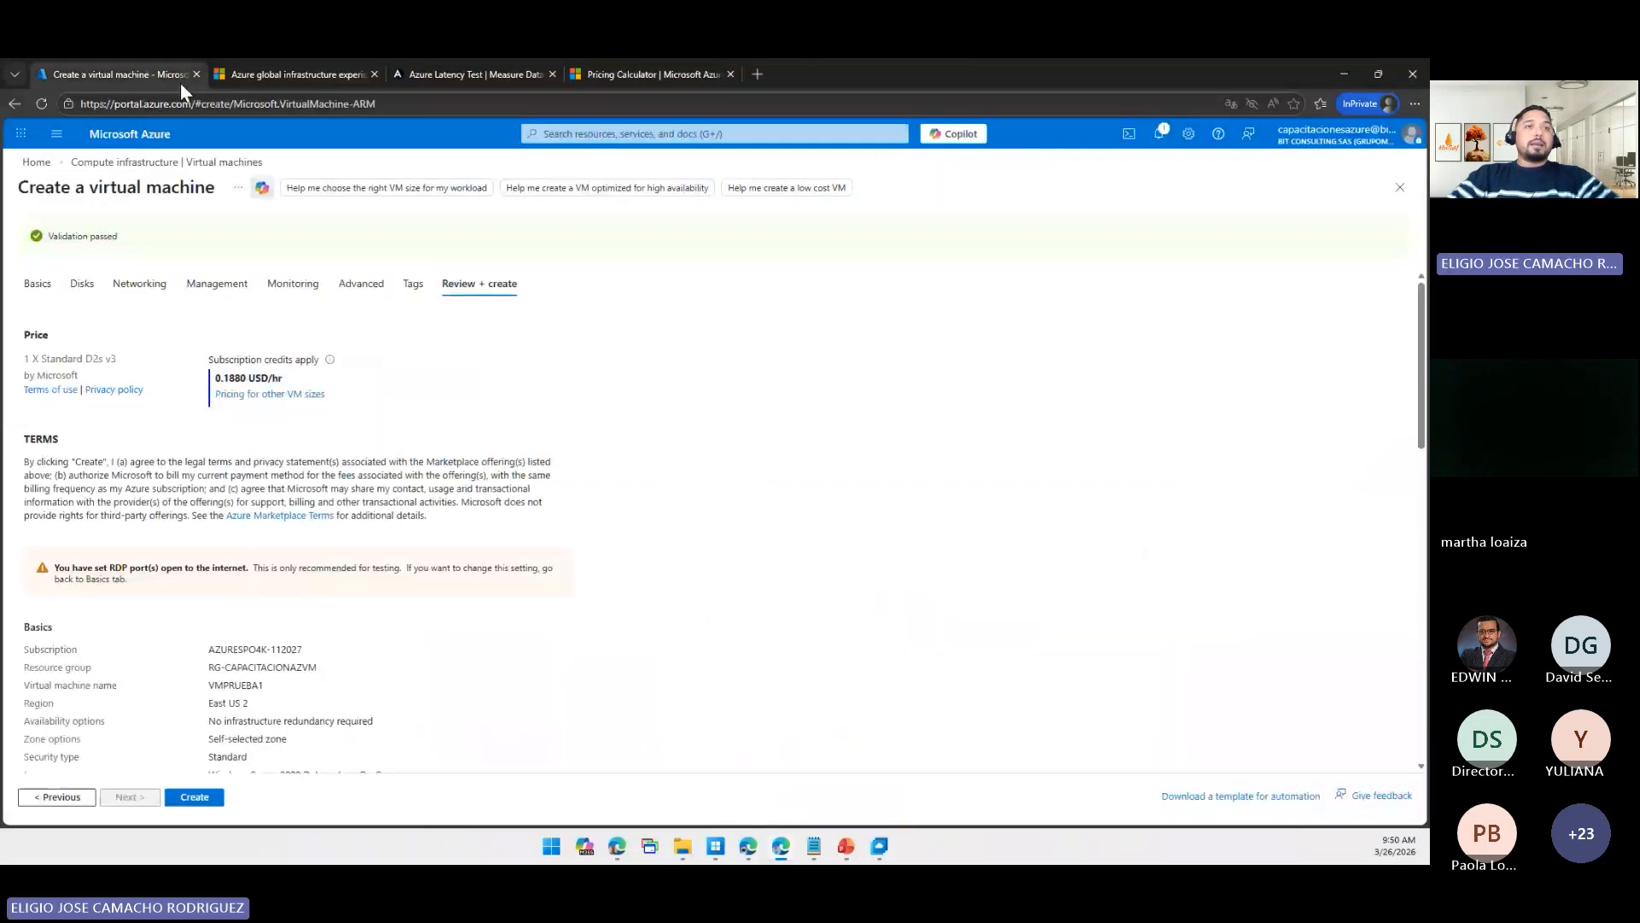
scroll(315, 516, "down", 5)
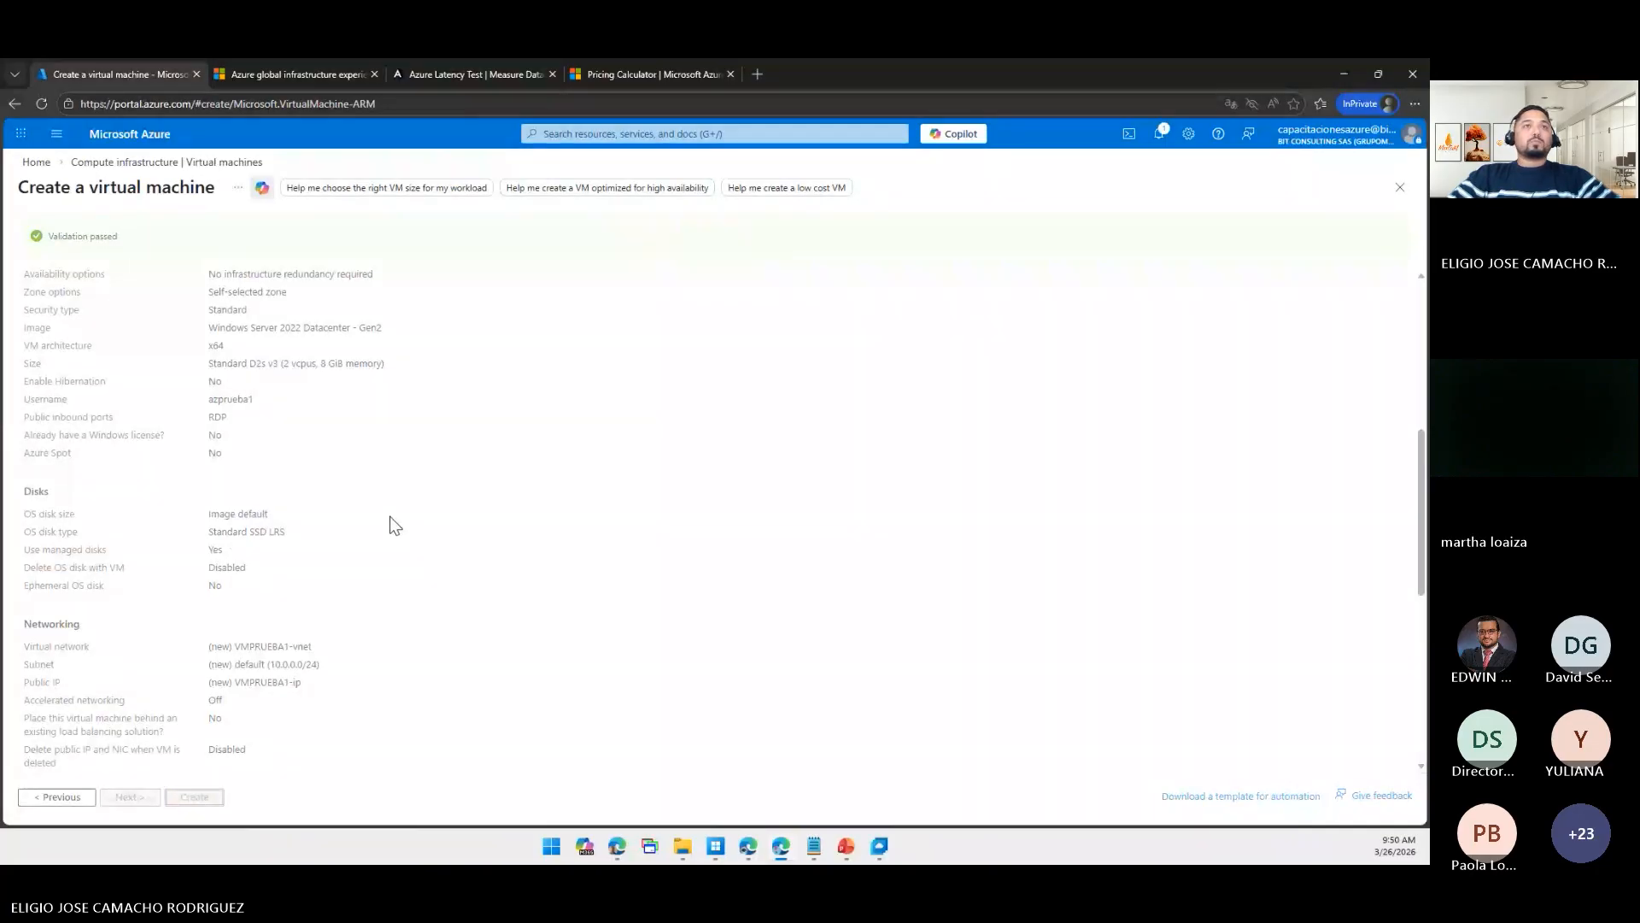
scroll(560, 552, "up", 5)
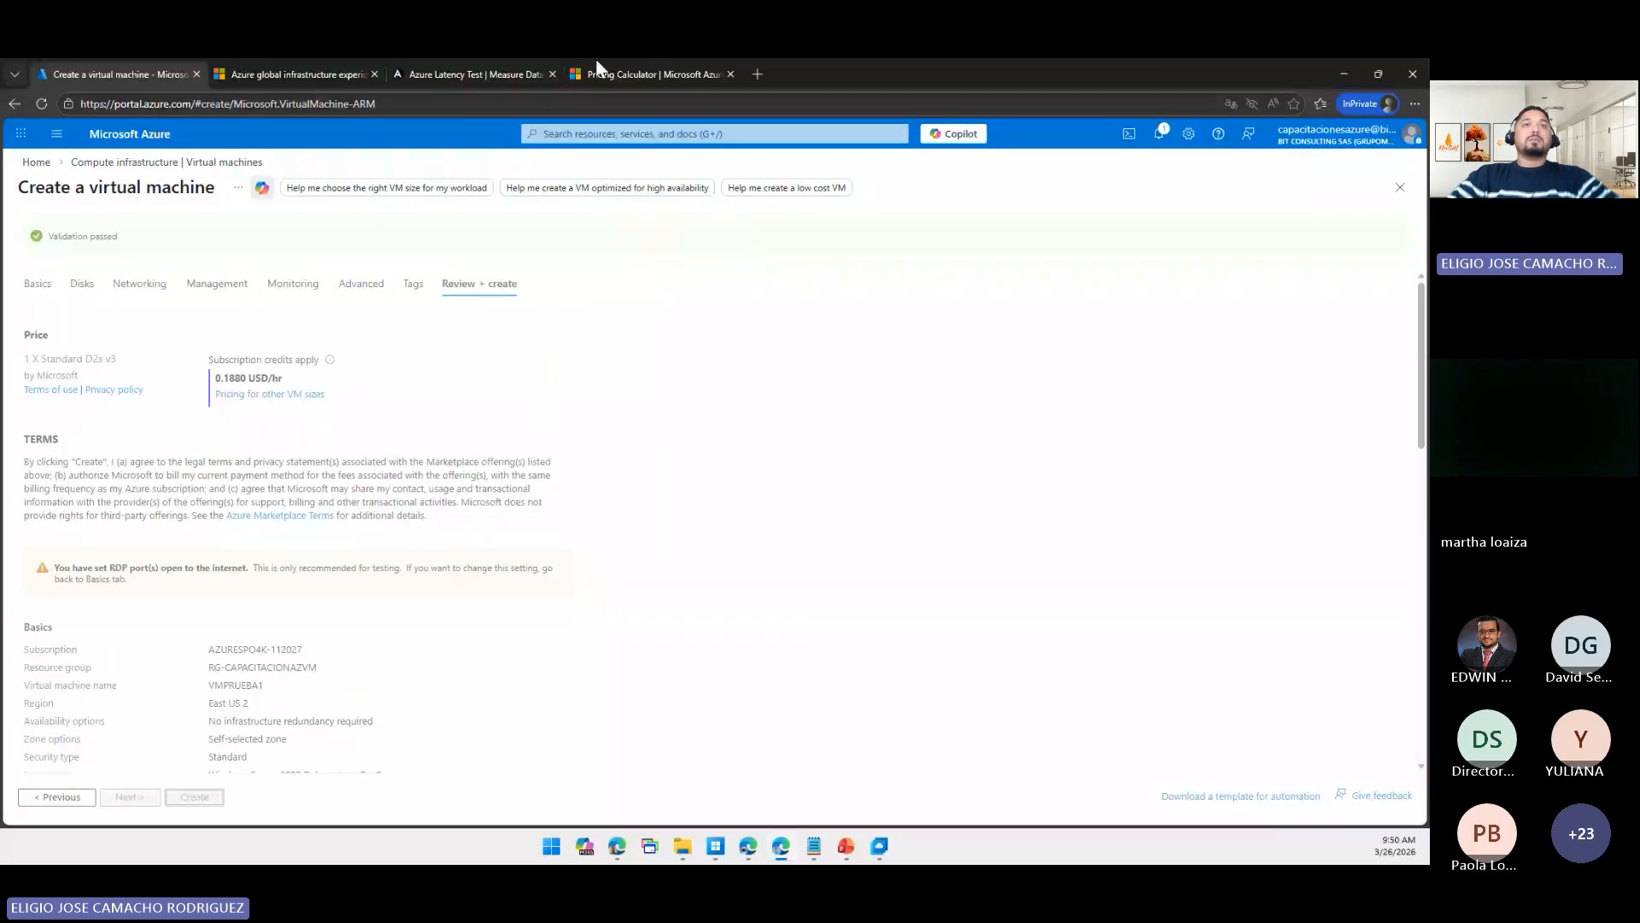
- Examine the Virtual Machines entry and its monthly cost in the pricing estimate, and check the deployment's progress in the portal
left_click(651, 68)
scroll(720, 332, "down", 2)
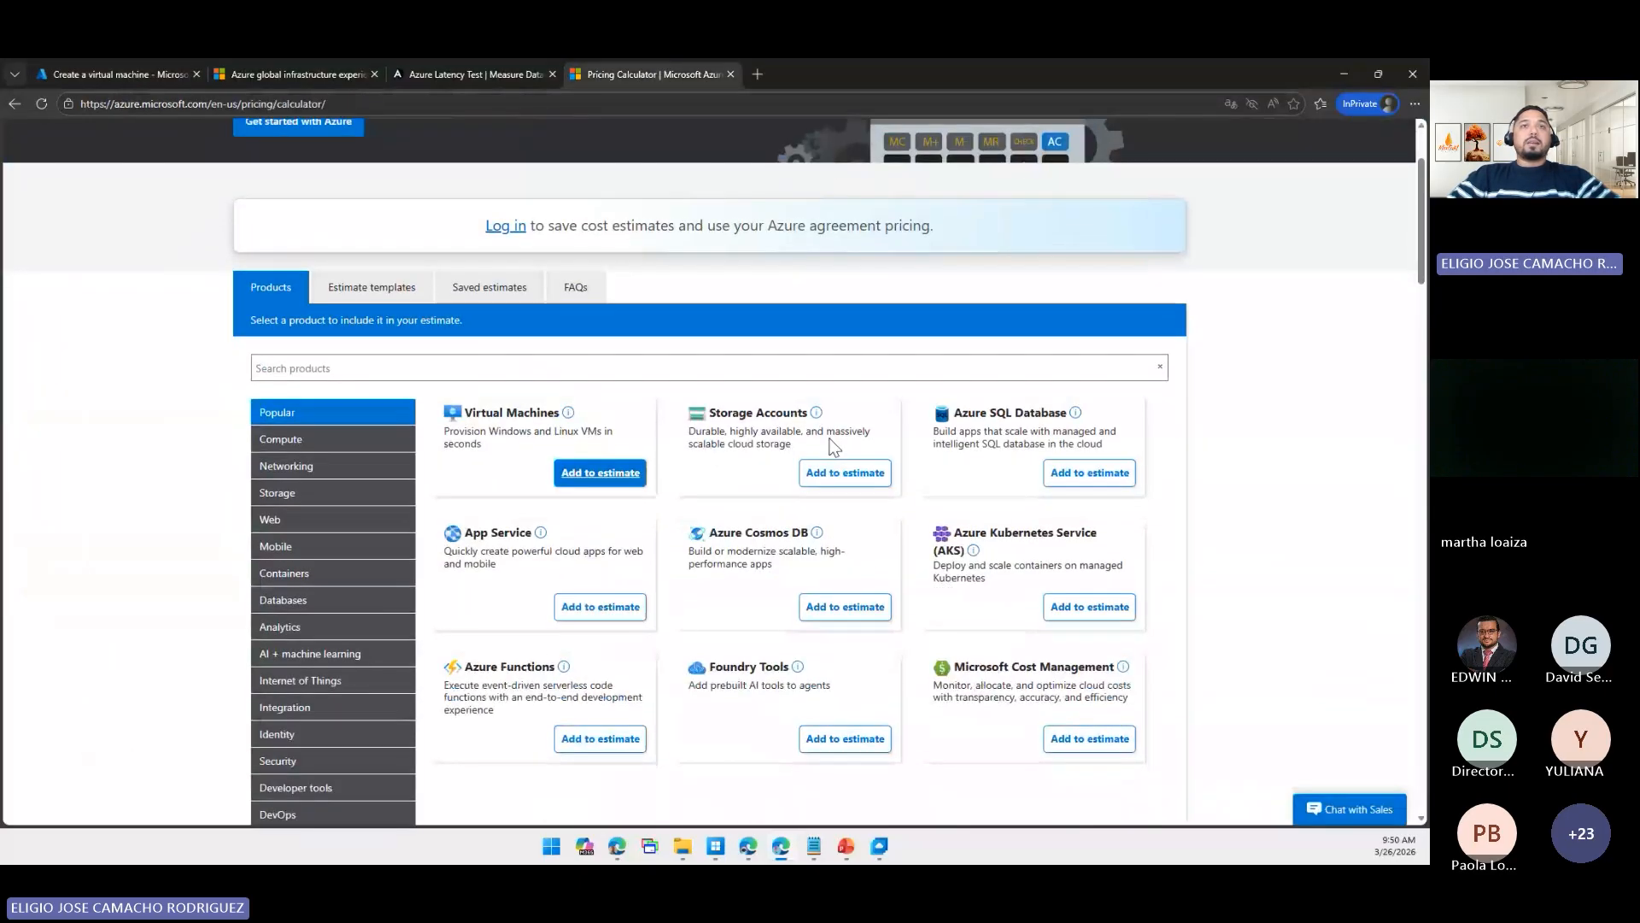
scroll(650, 391, "down", 7)
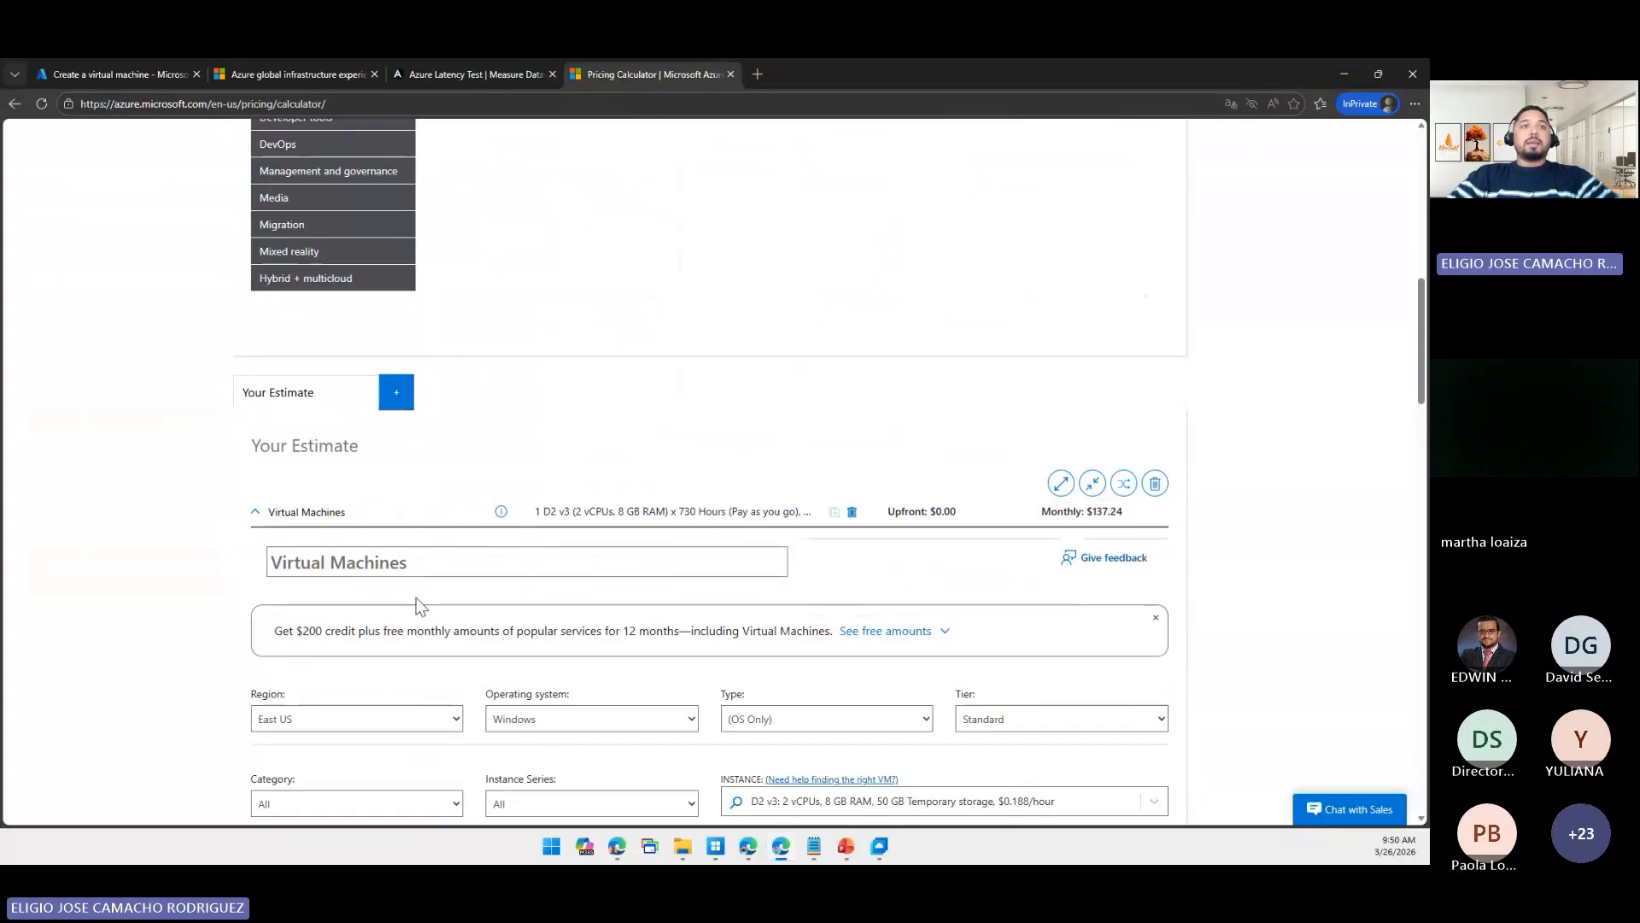
left_click(140, 63)
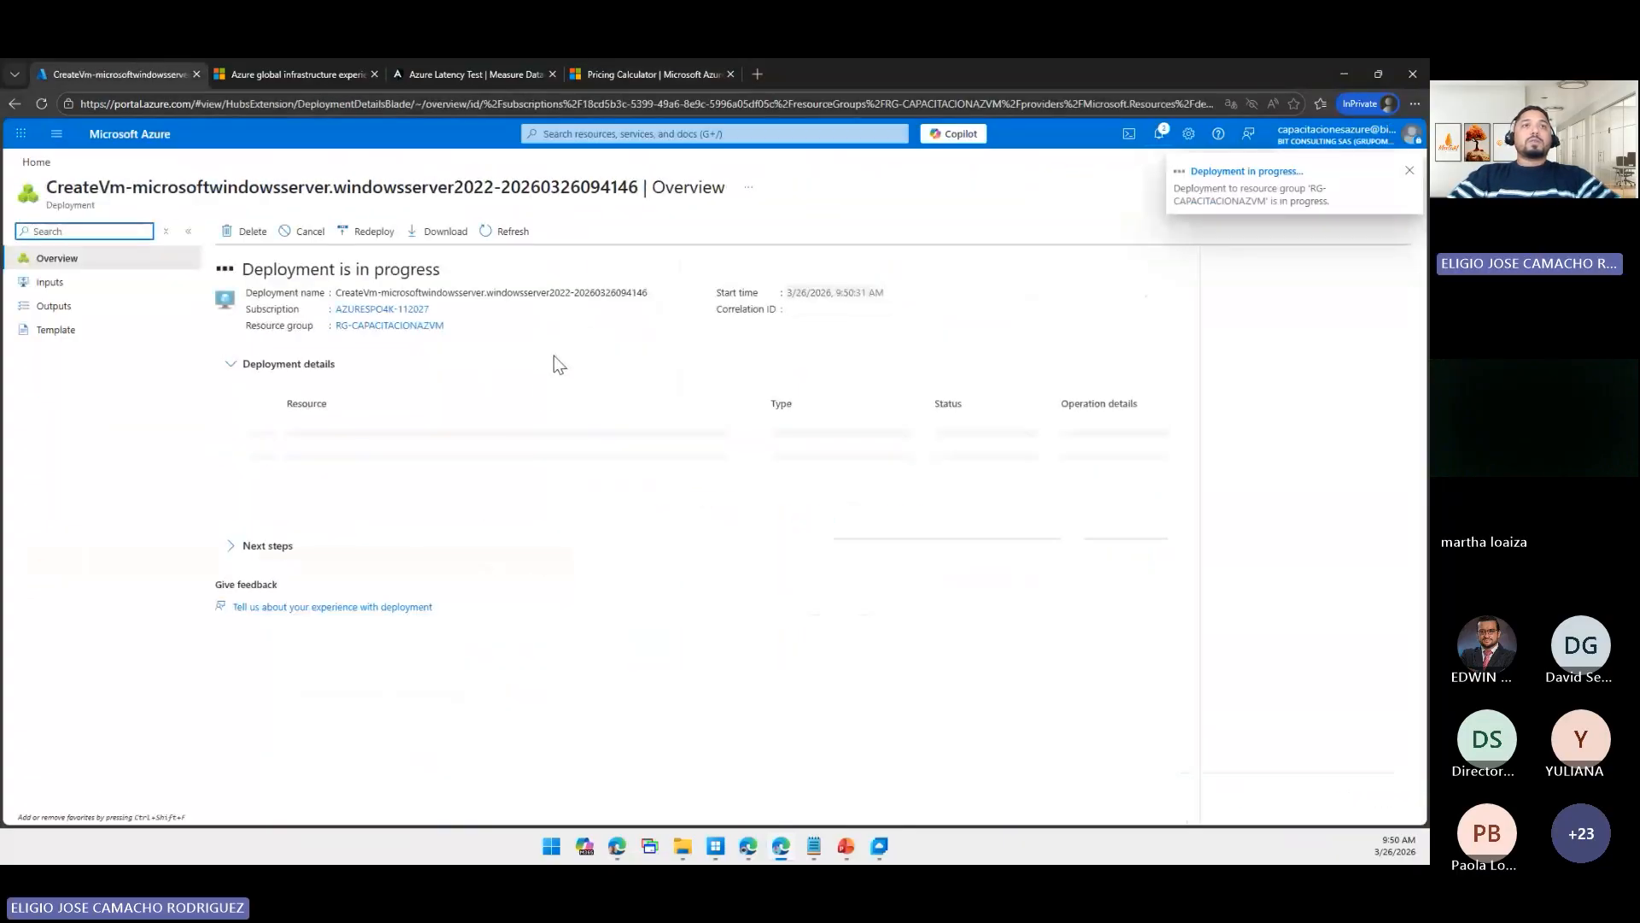
left_click(633, 65)
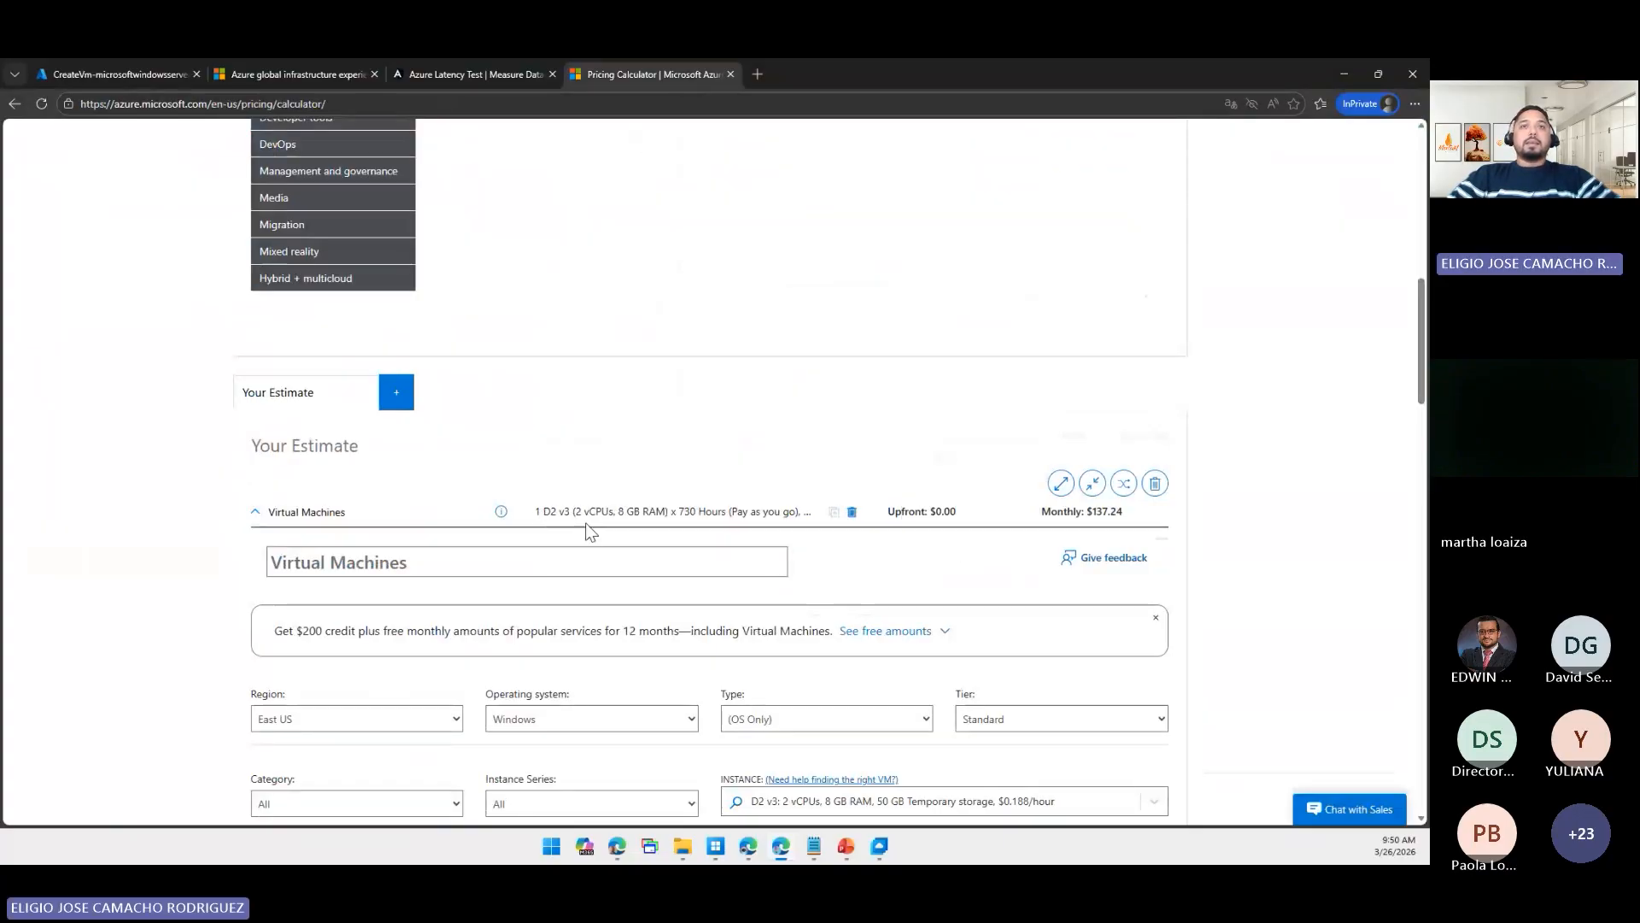
double_click(1105, 511)
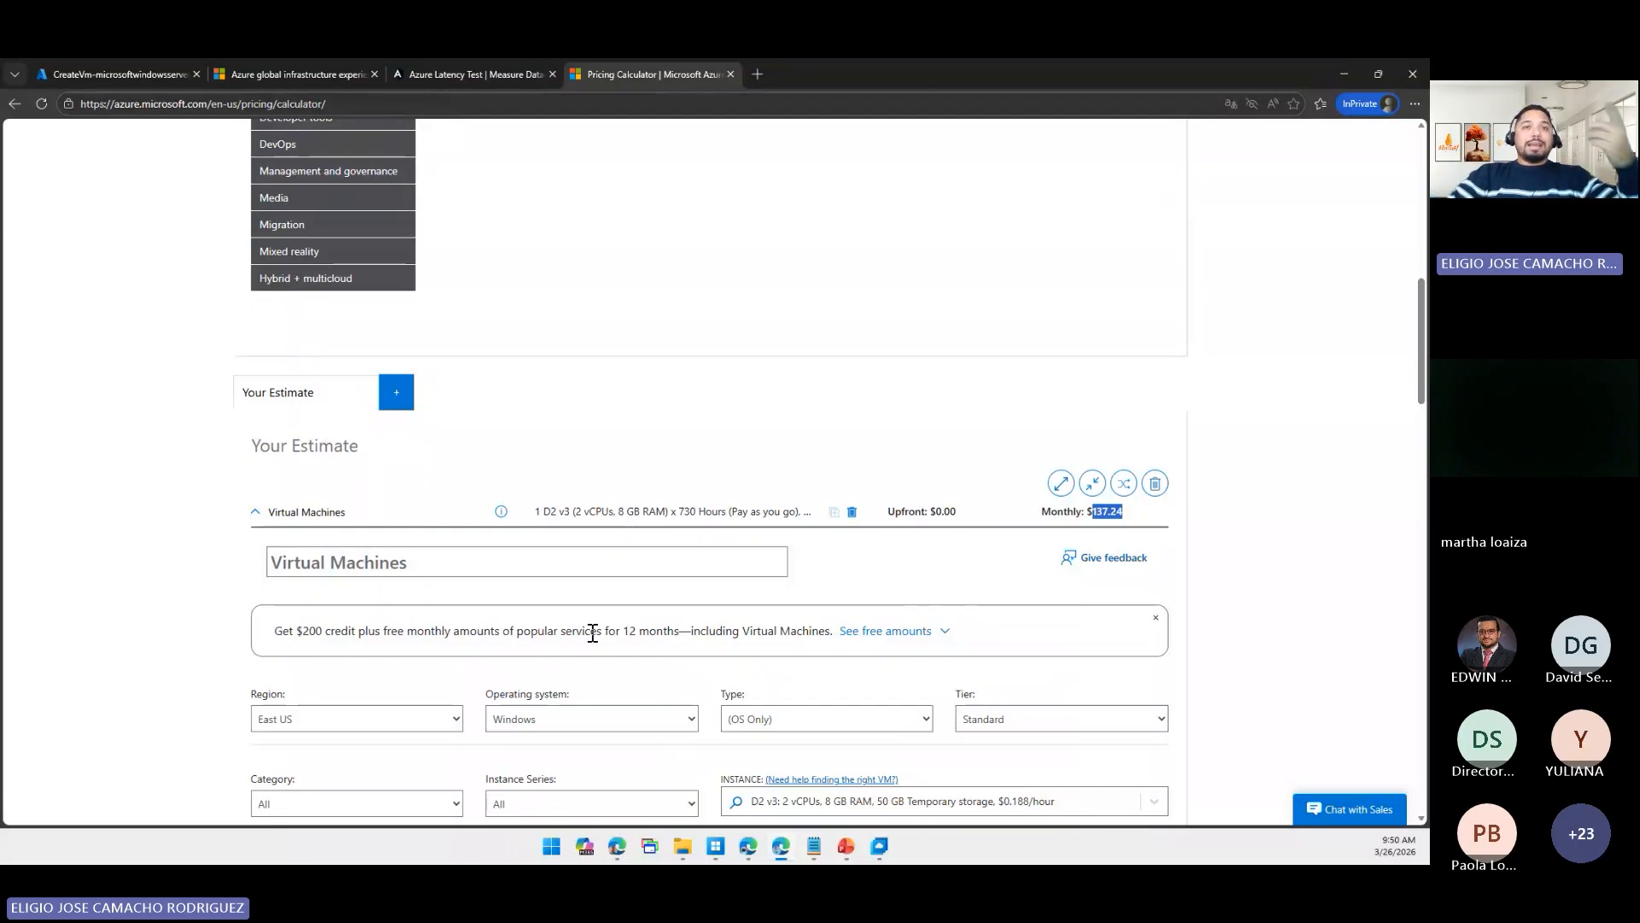
left_click(120, 73)
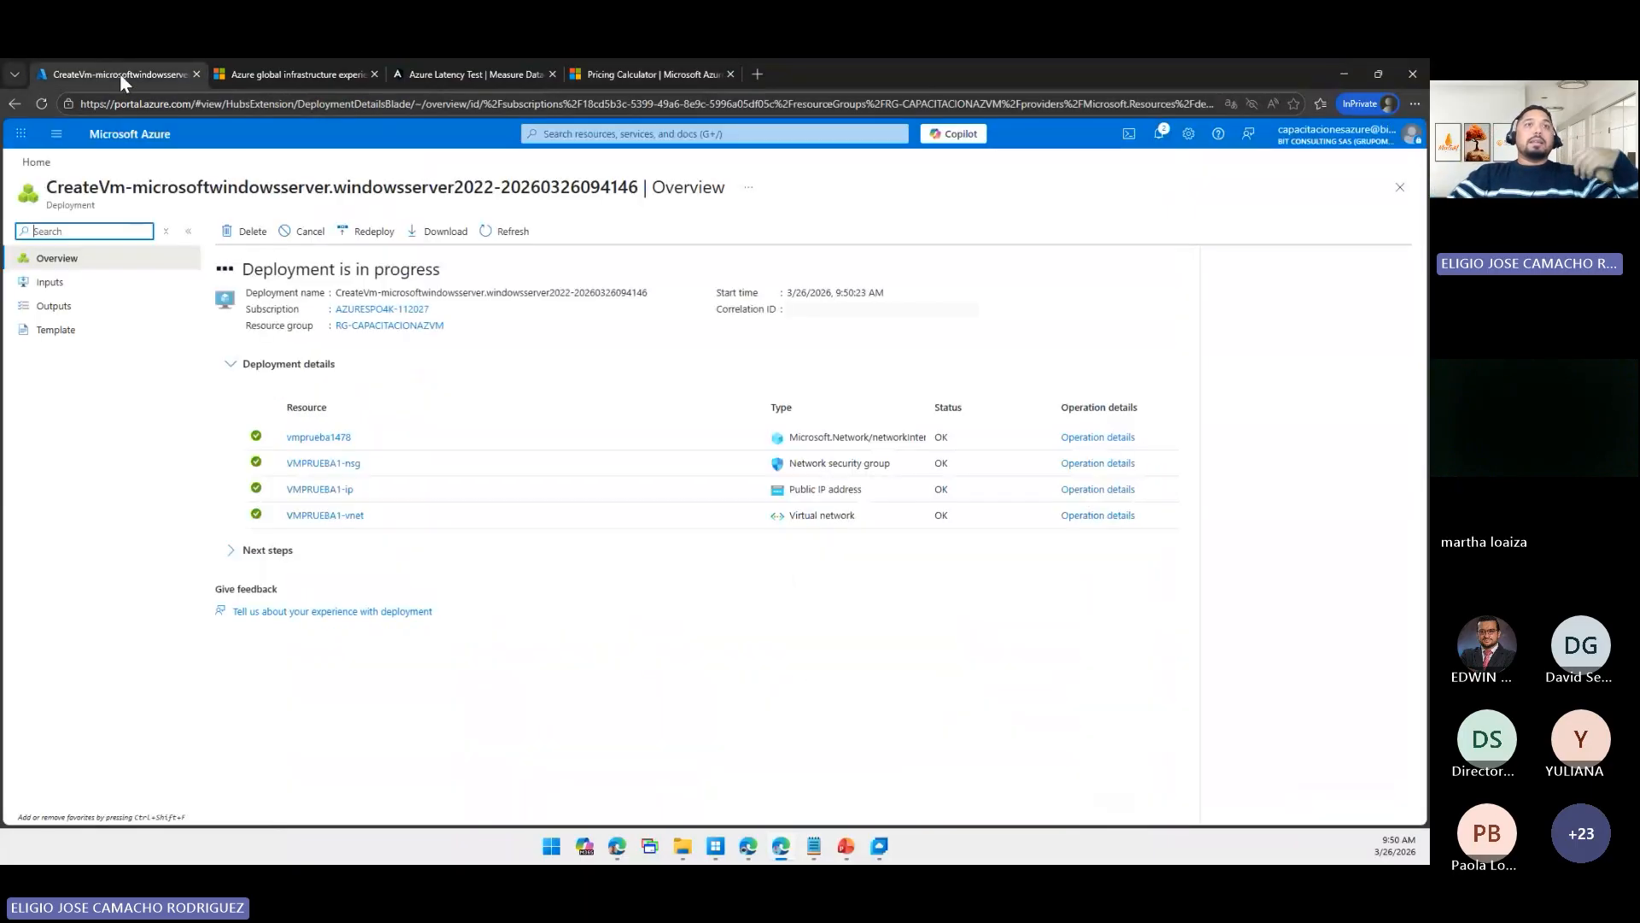
left_click(605, 68)
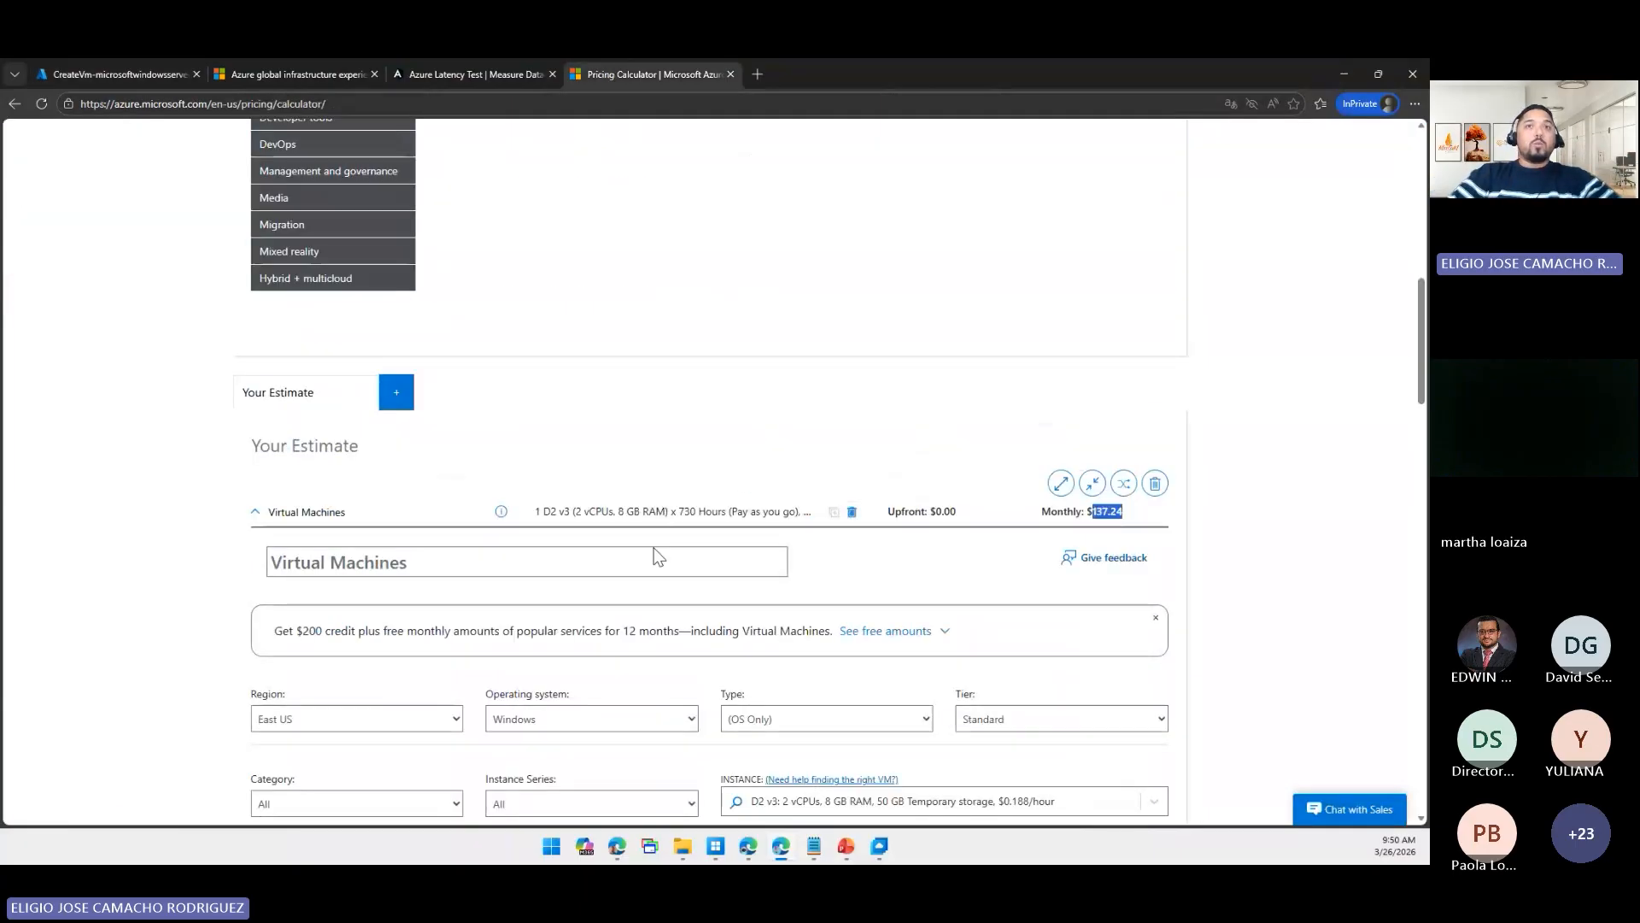
- Set the region of the virtual machine estimate to East US 2
scroll(649, 556, "down", 2)
left_click(430, 568)
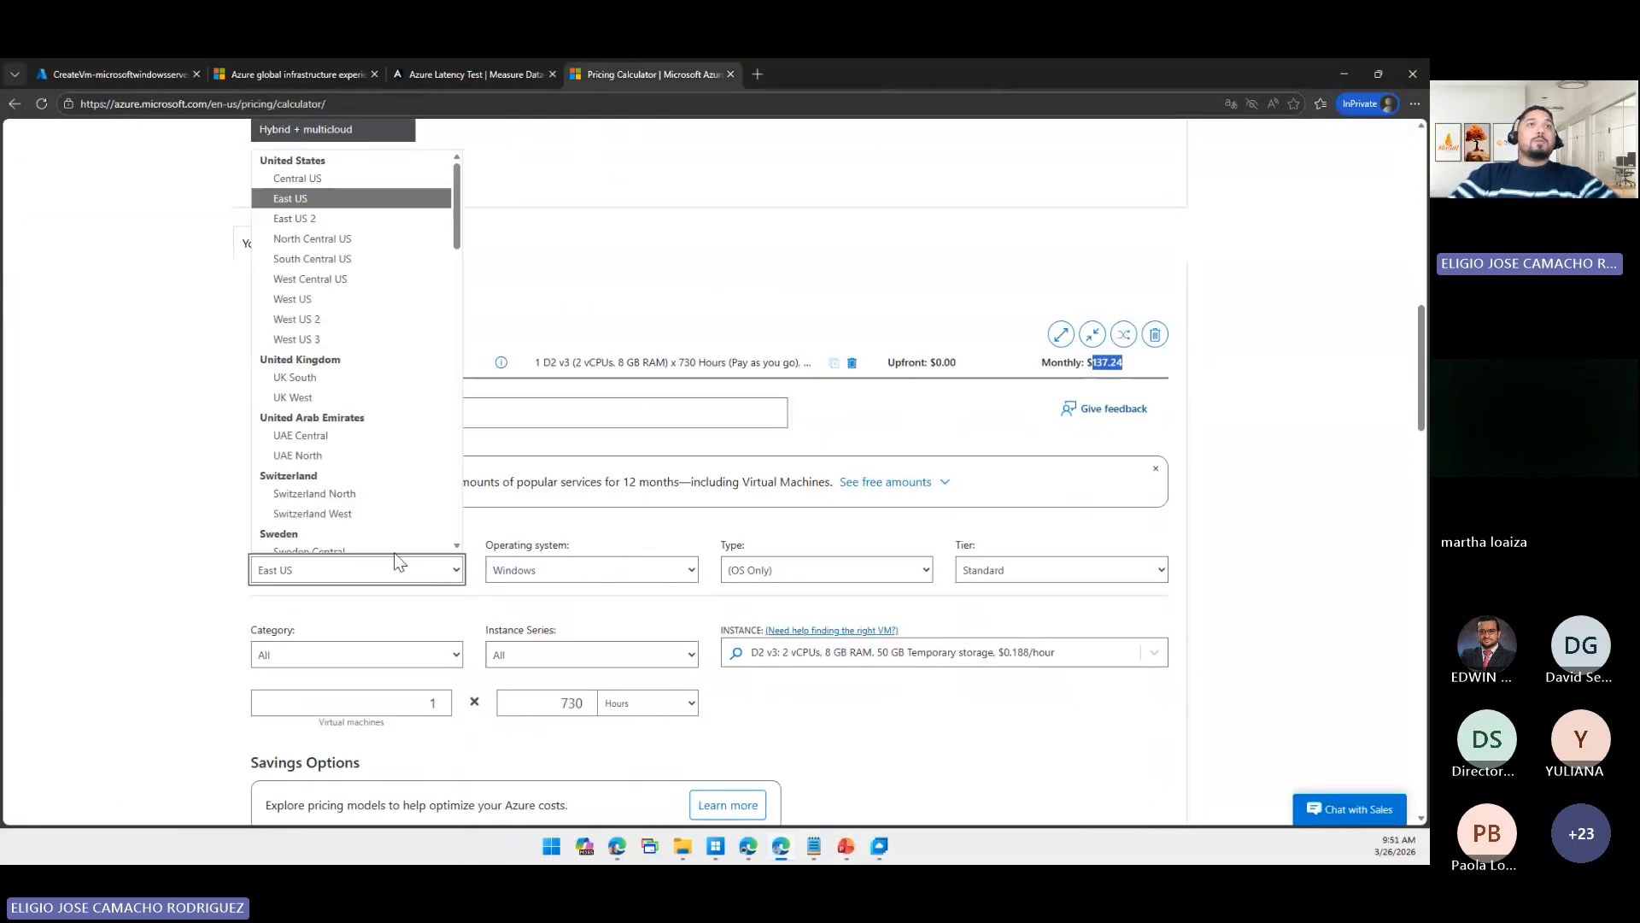
left_click(311, 210)
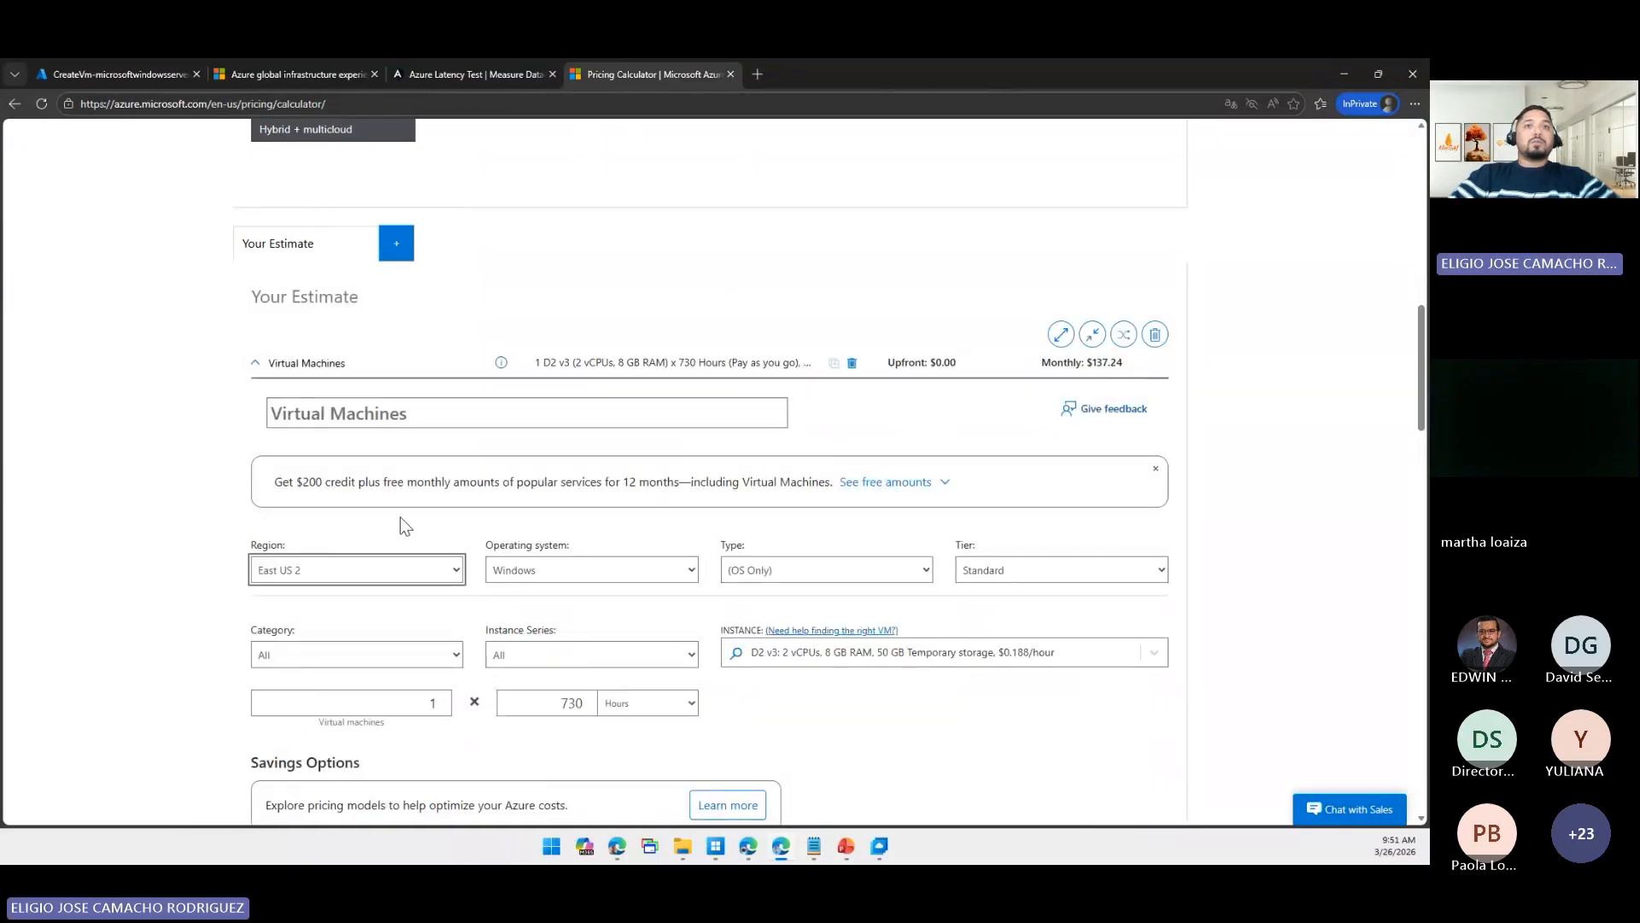
- Try the estimate with Linux and the Red Hat Enterprise Linux type, and set the operating system back to Windows
left_click(601, 571)
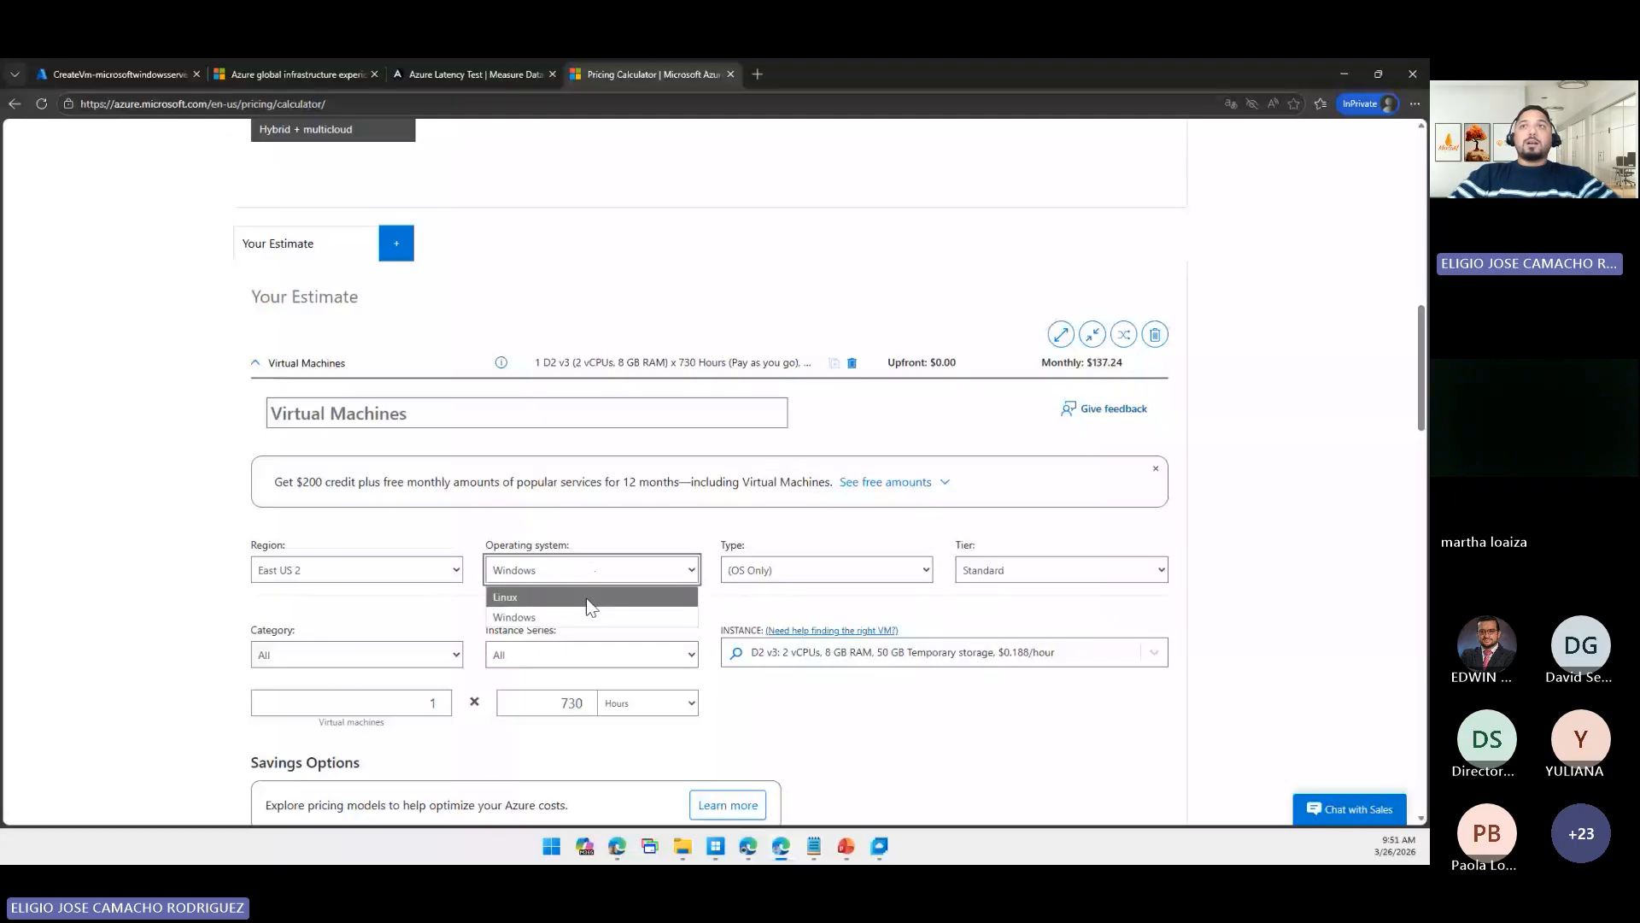
left_click(512, 597)
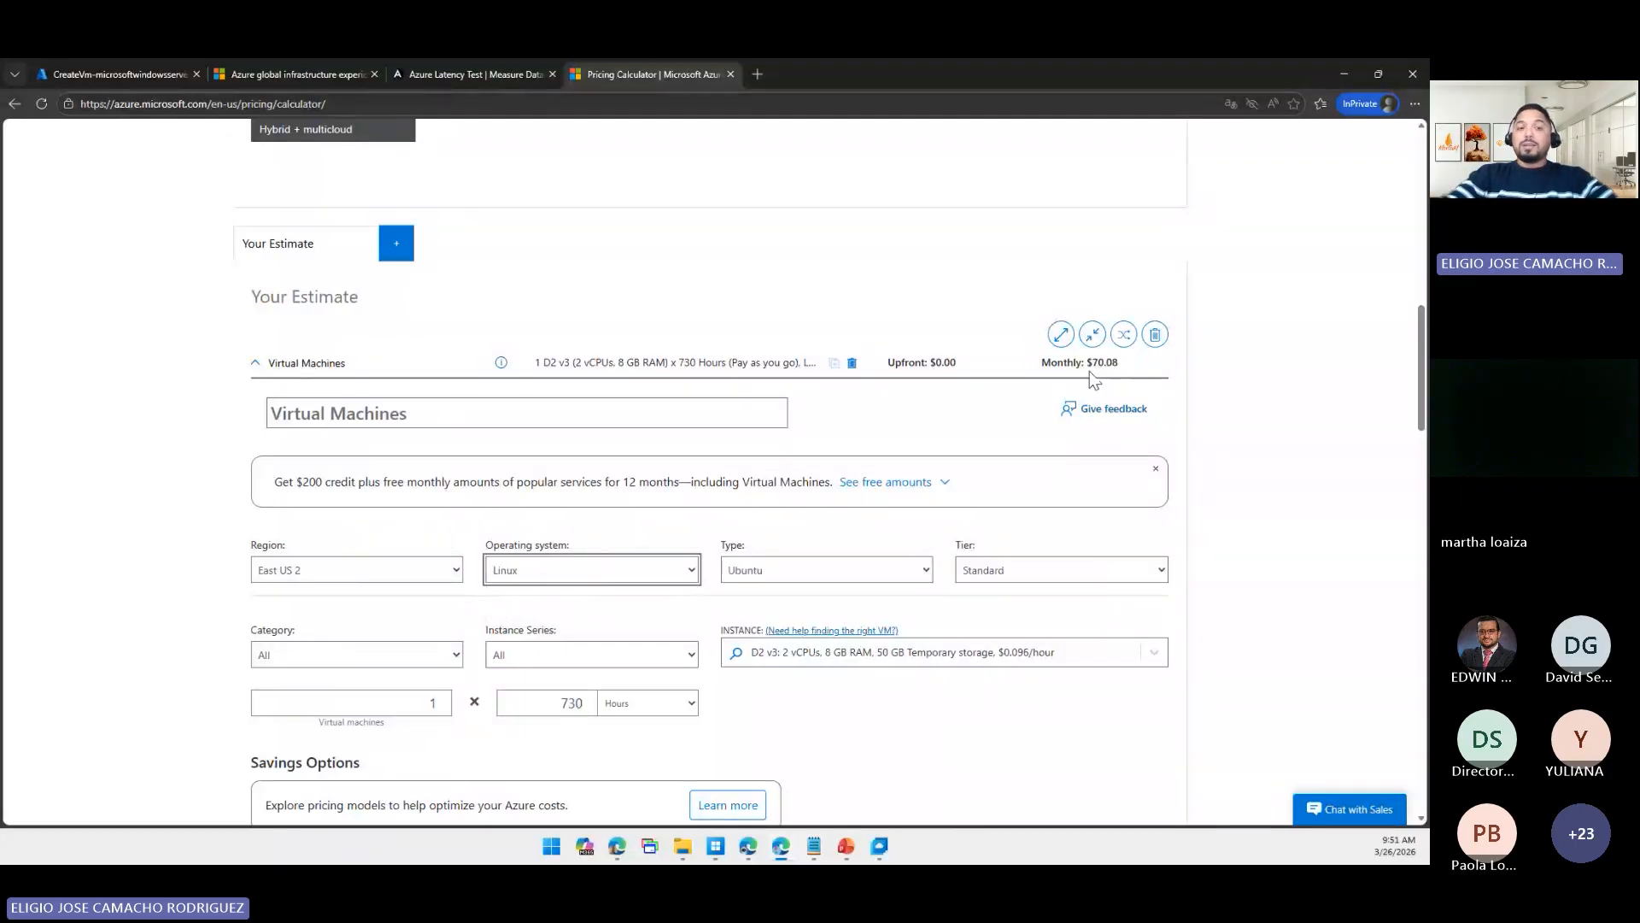
left_click(767, 579)
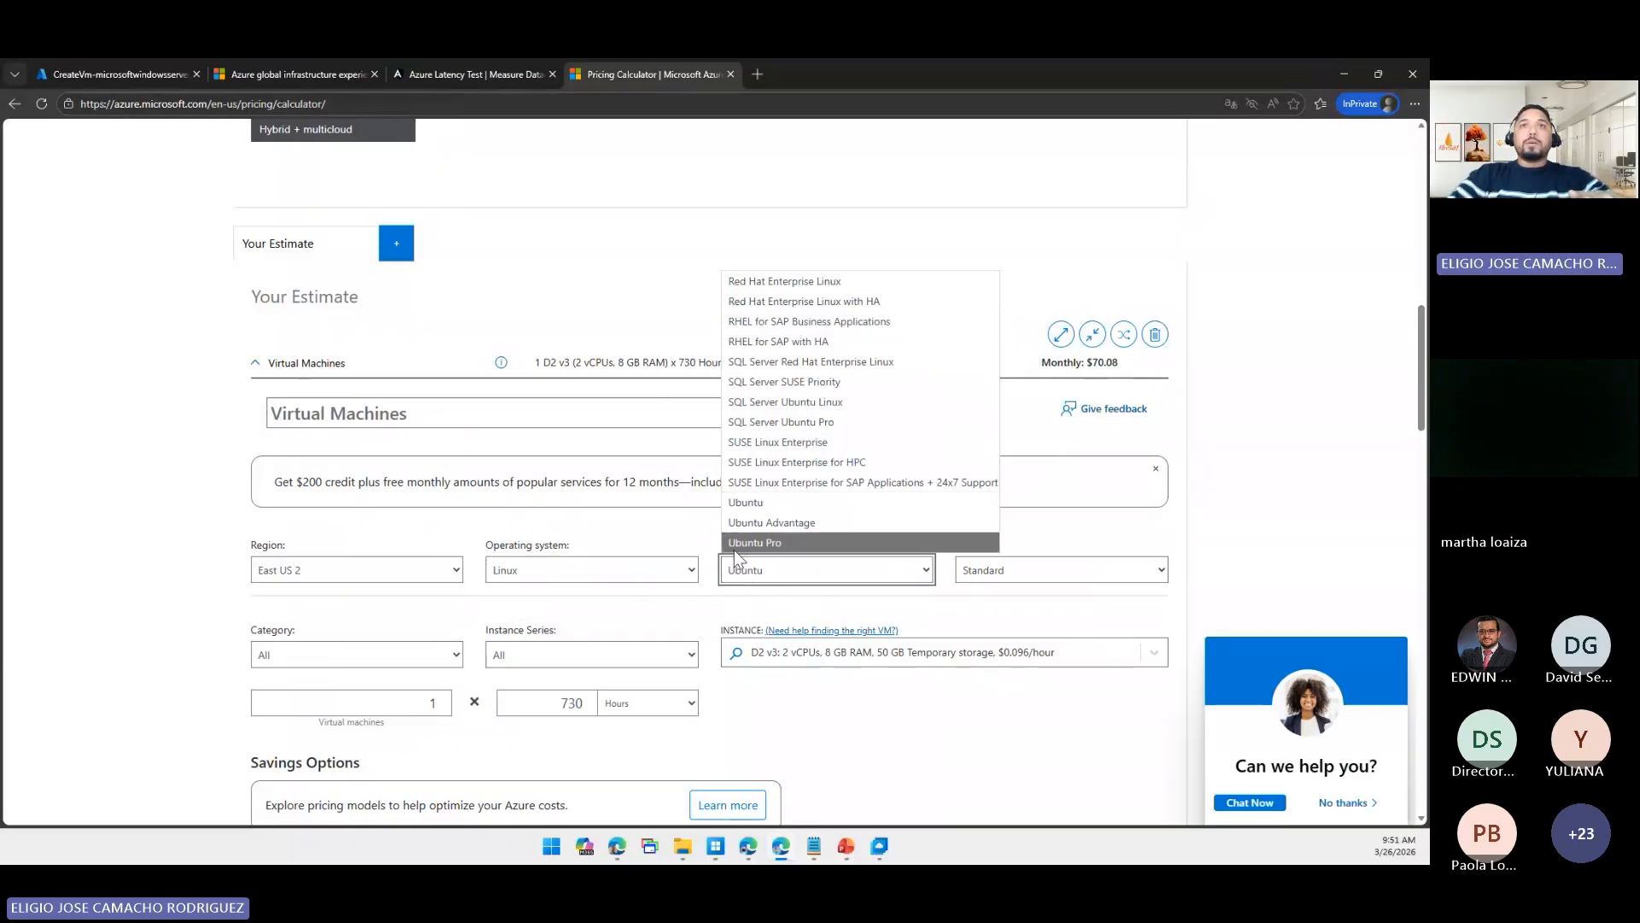
left_click(842, 284)
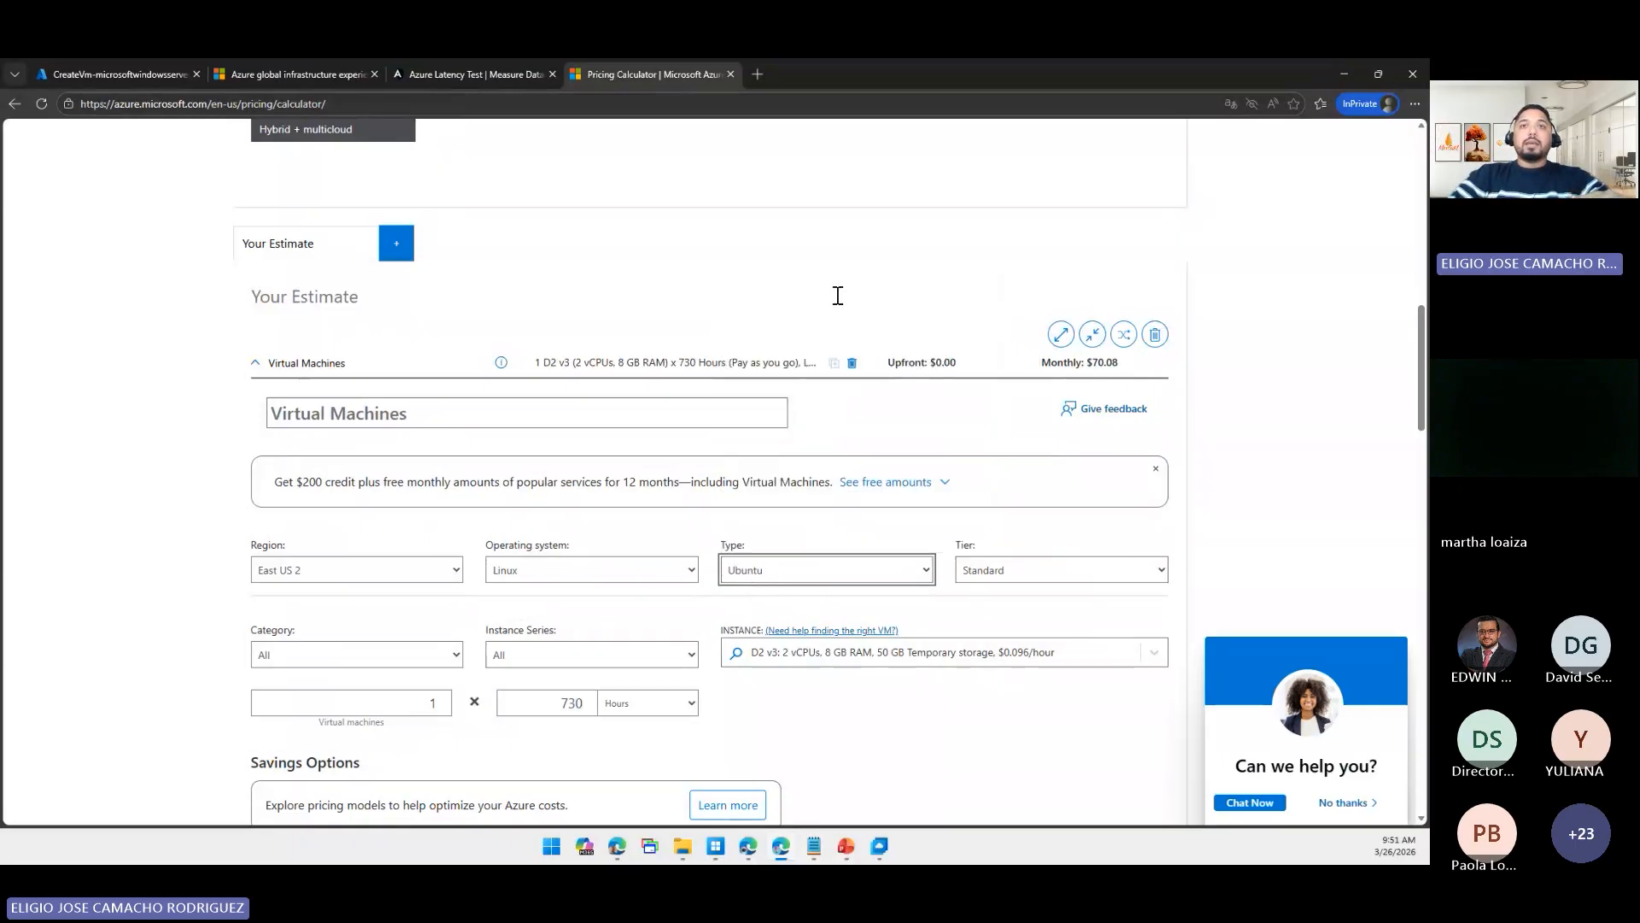
left_click(796, 573)
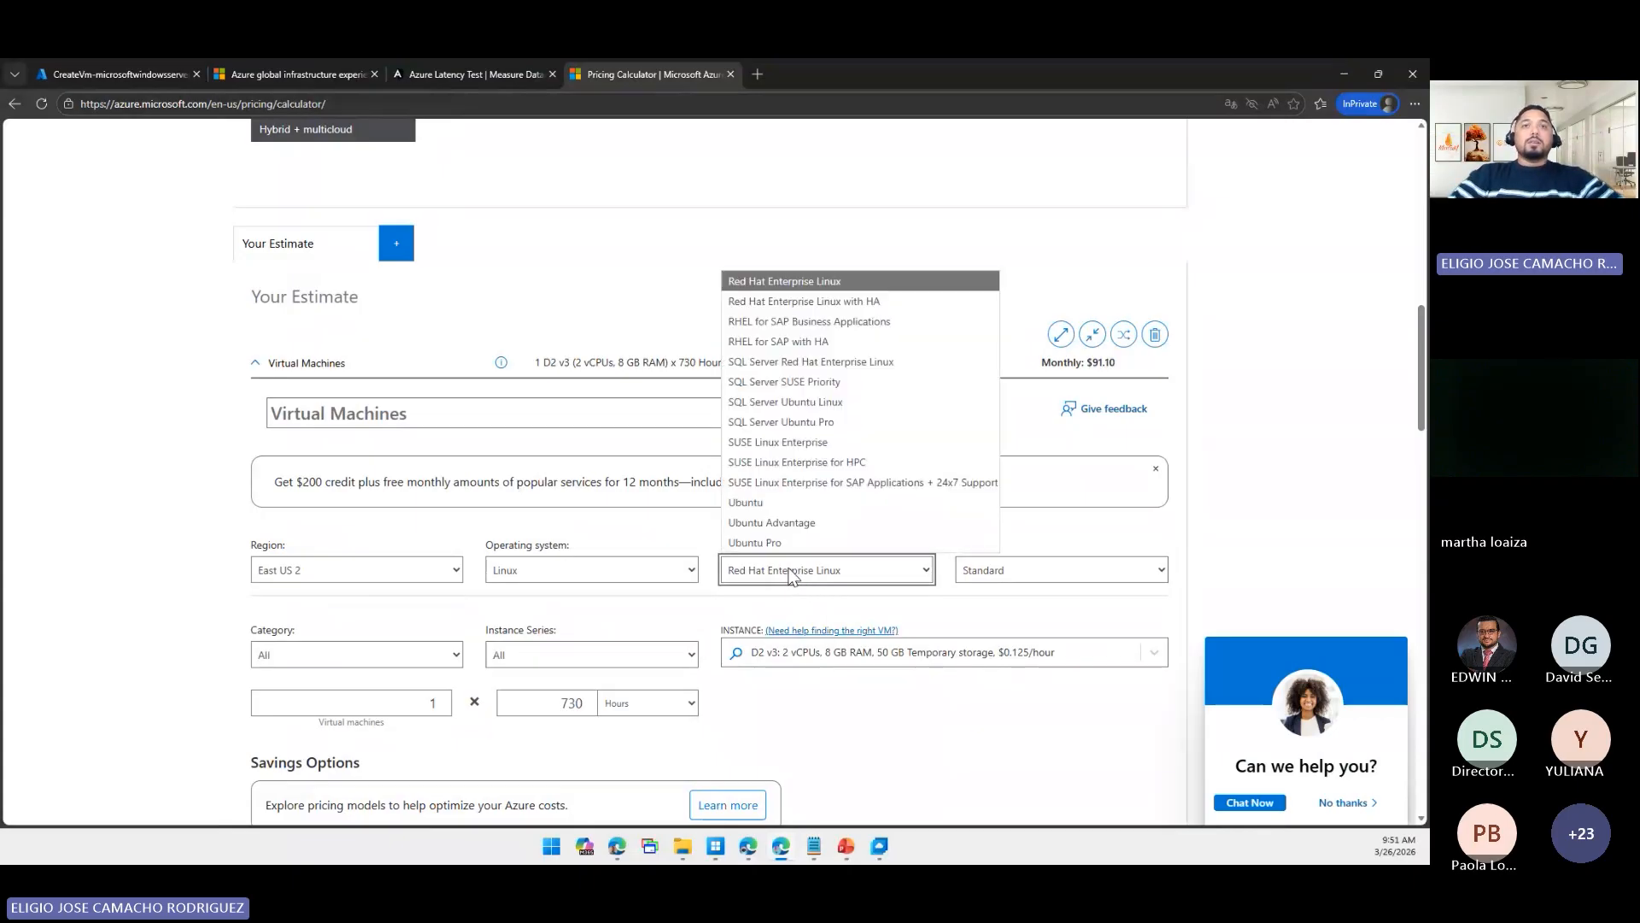
left_click(617, 570)
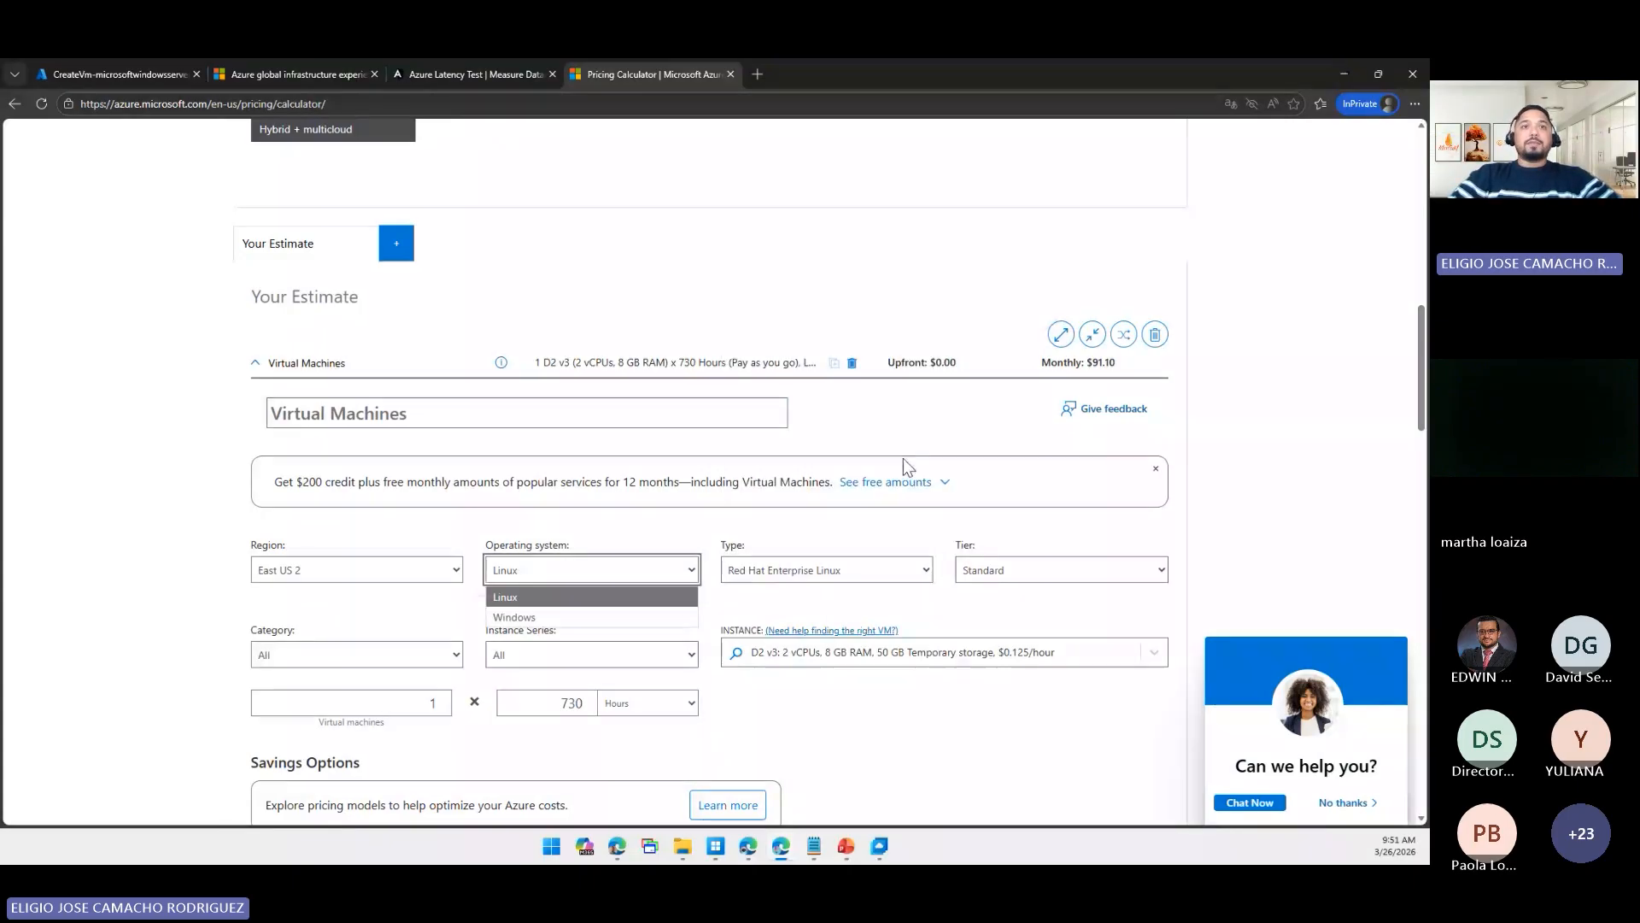
left_click(583, 612)
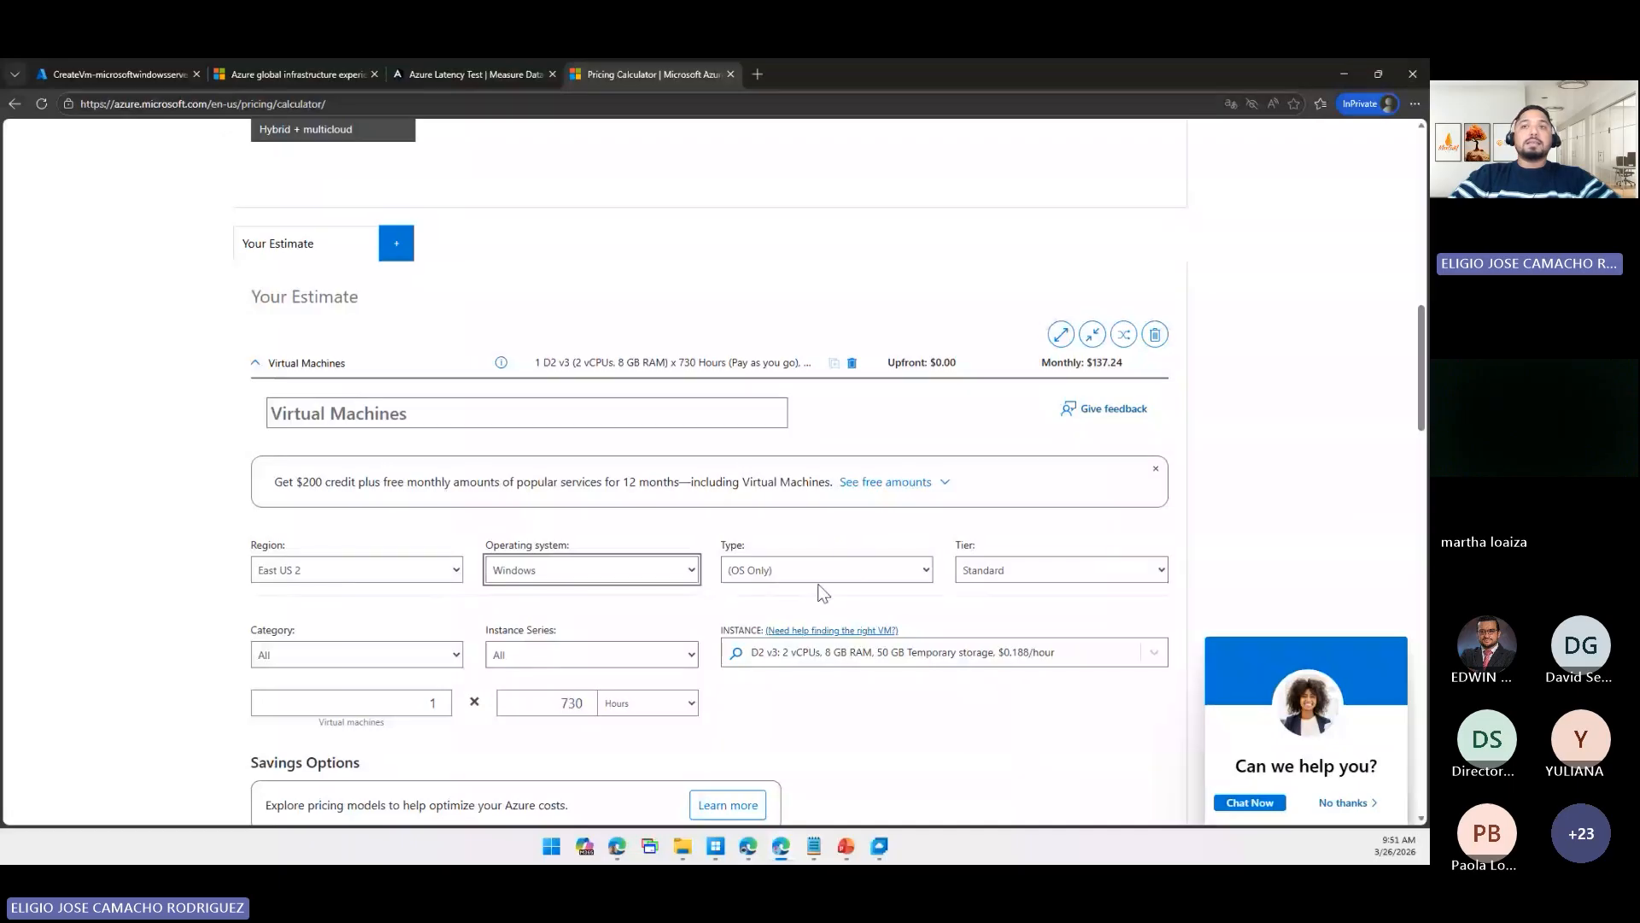
- Set the Windows virtual machine's type to SQL Server in the estimate
left_click(87, 61)
left_click(607, 72)
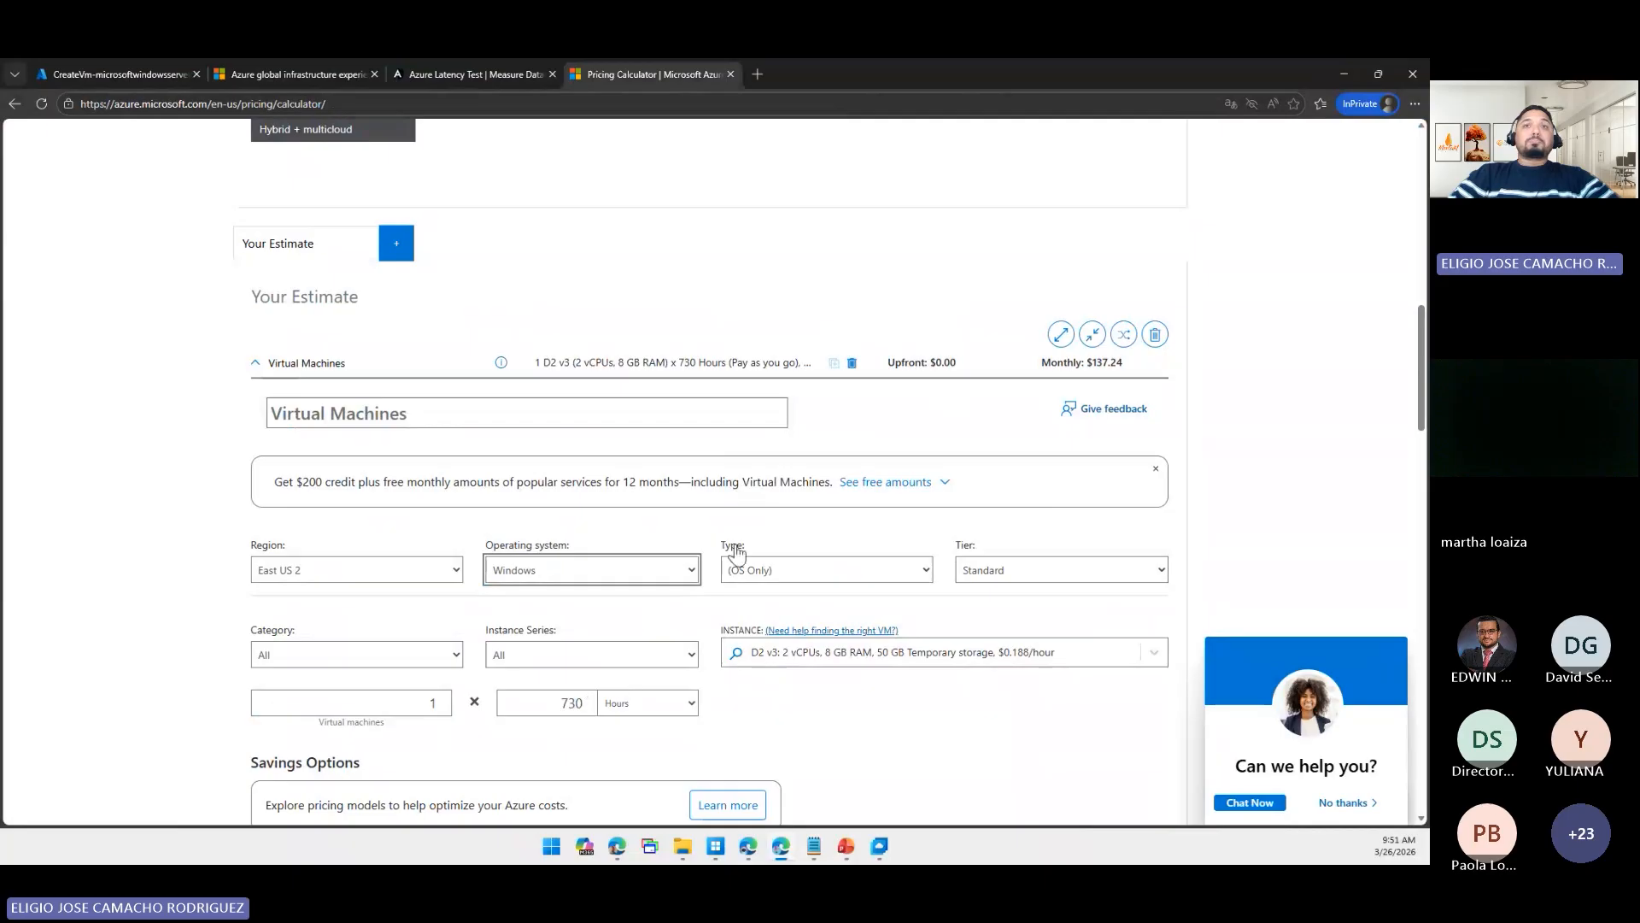
left_click(807, 571)
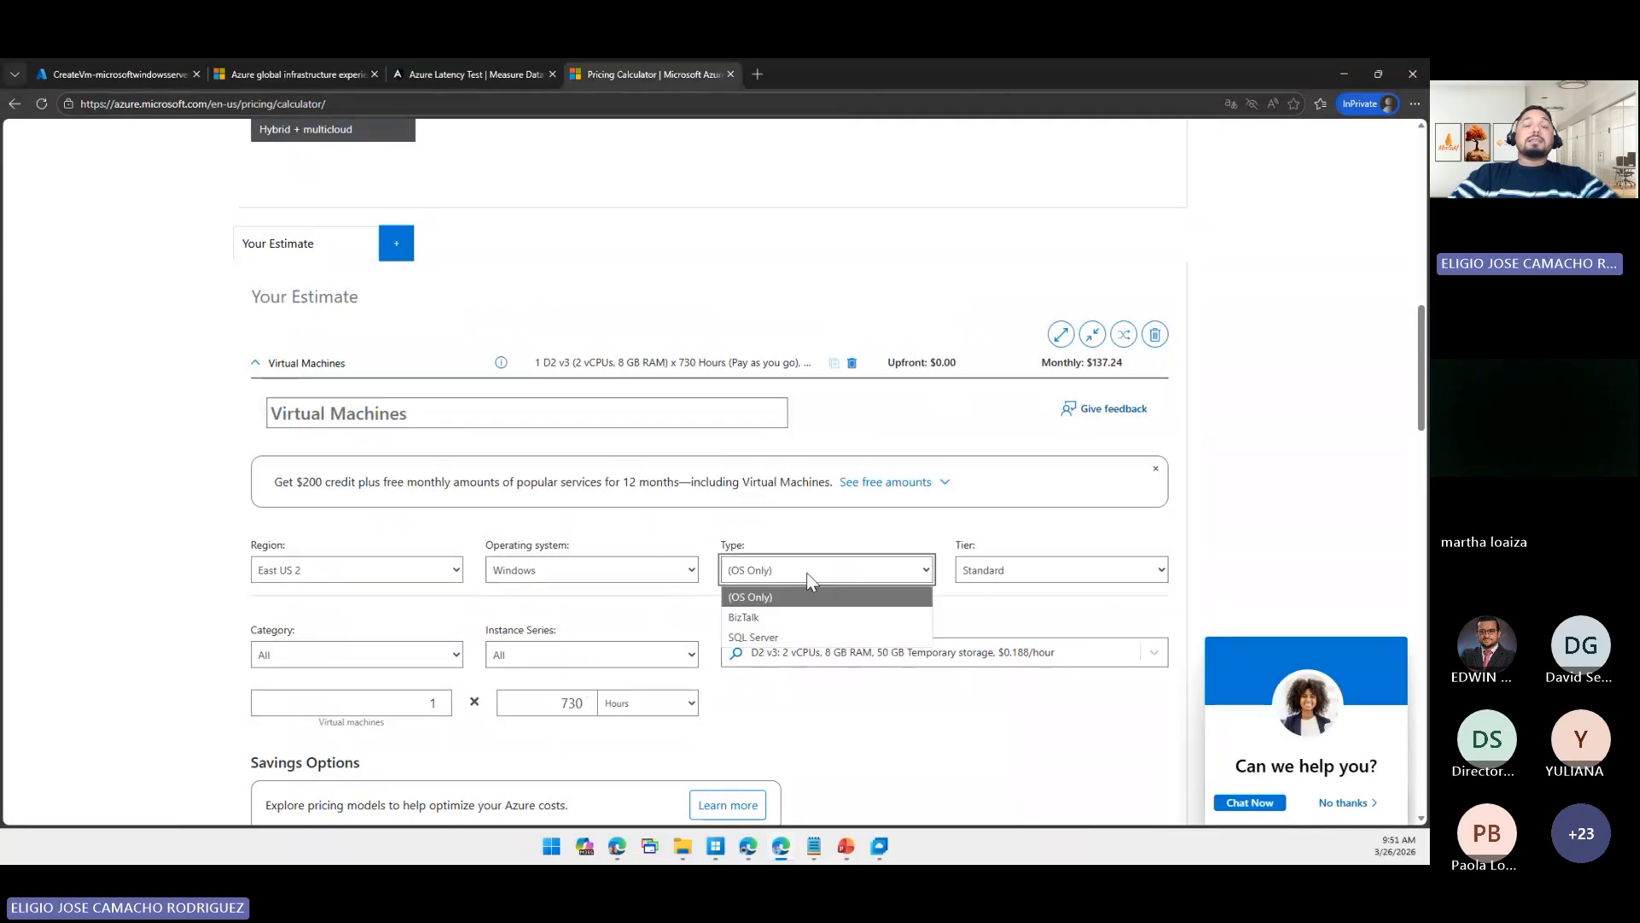
left_click(779, 638)
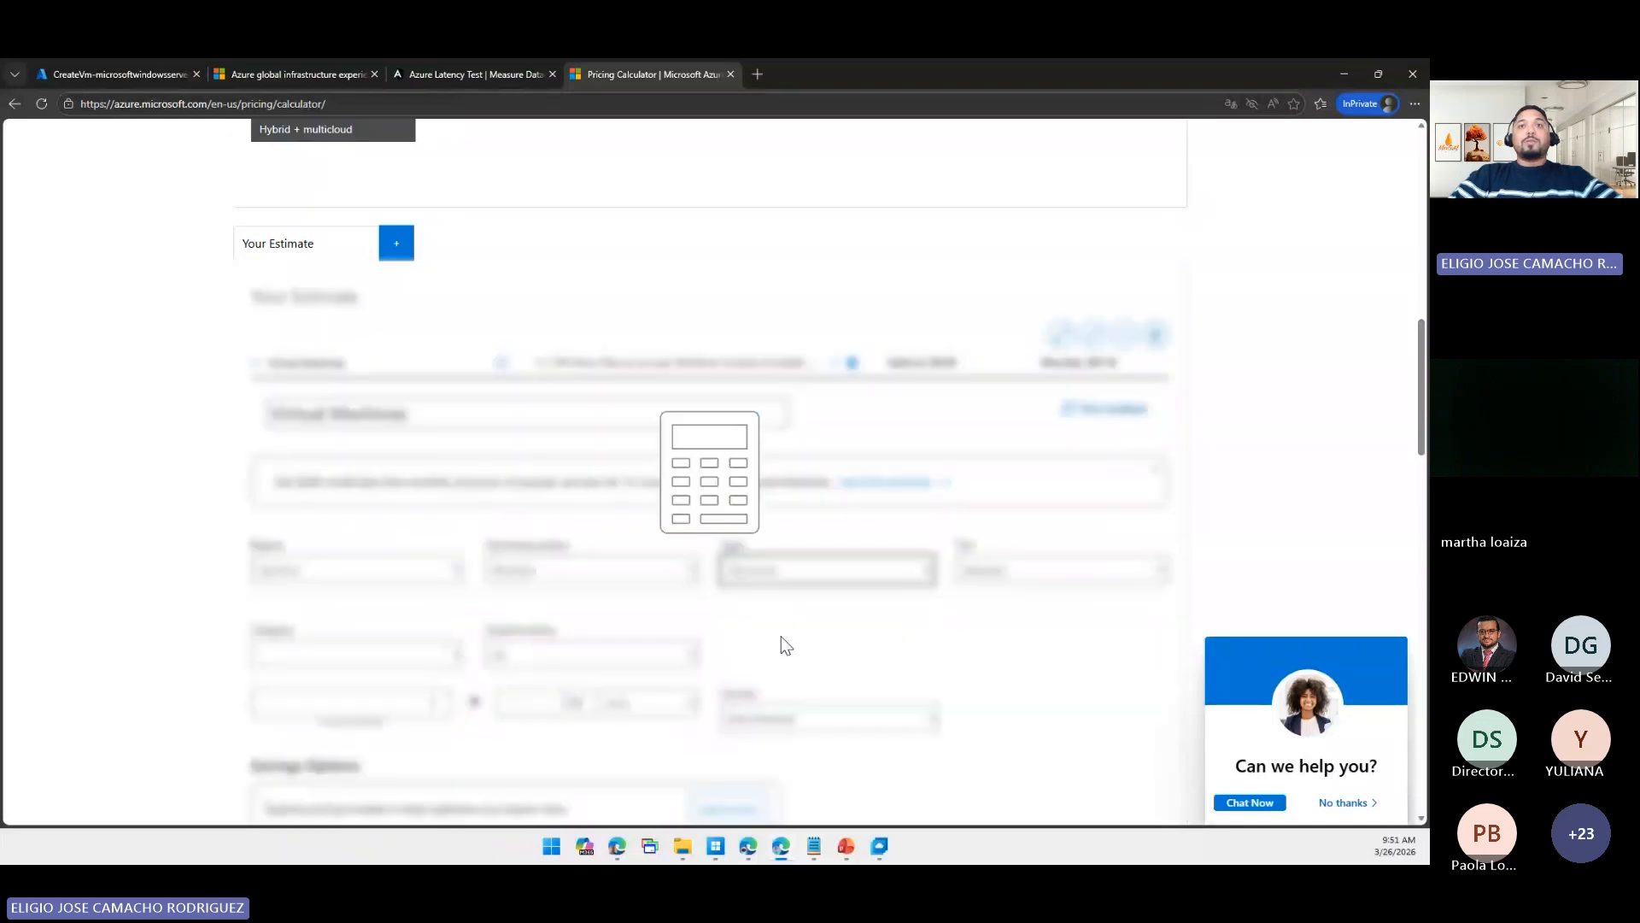
scroll(861, 557, "down", 2)
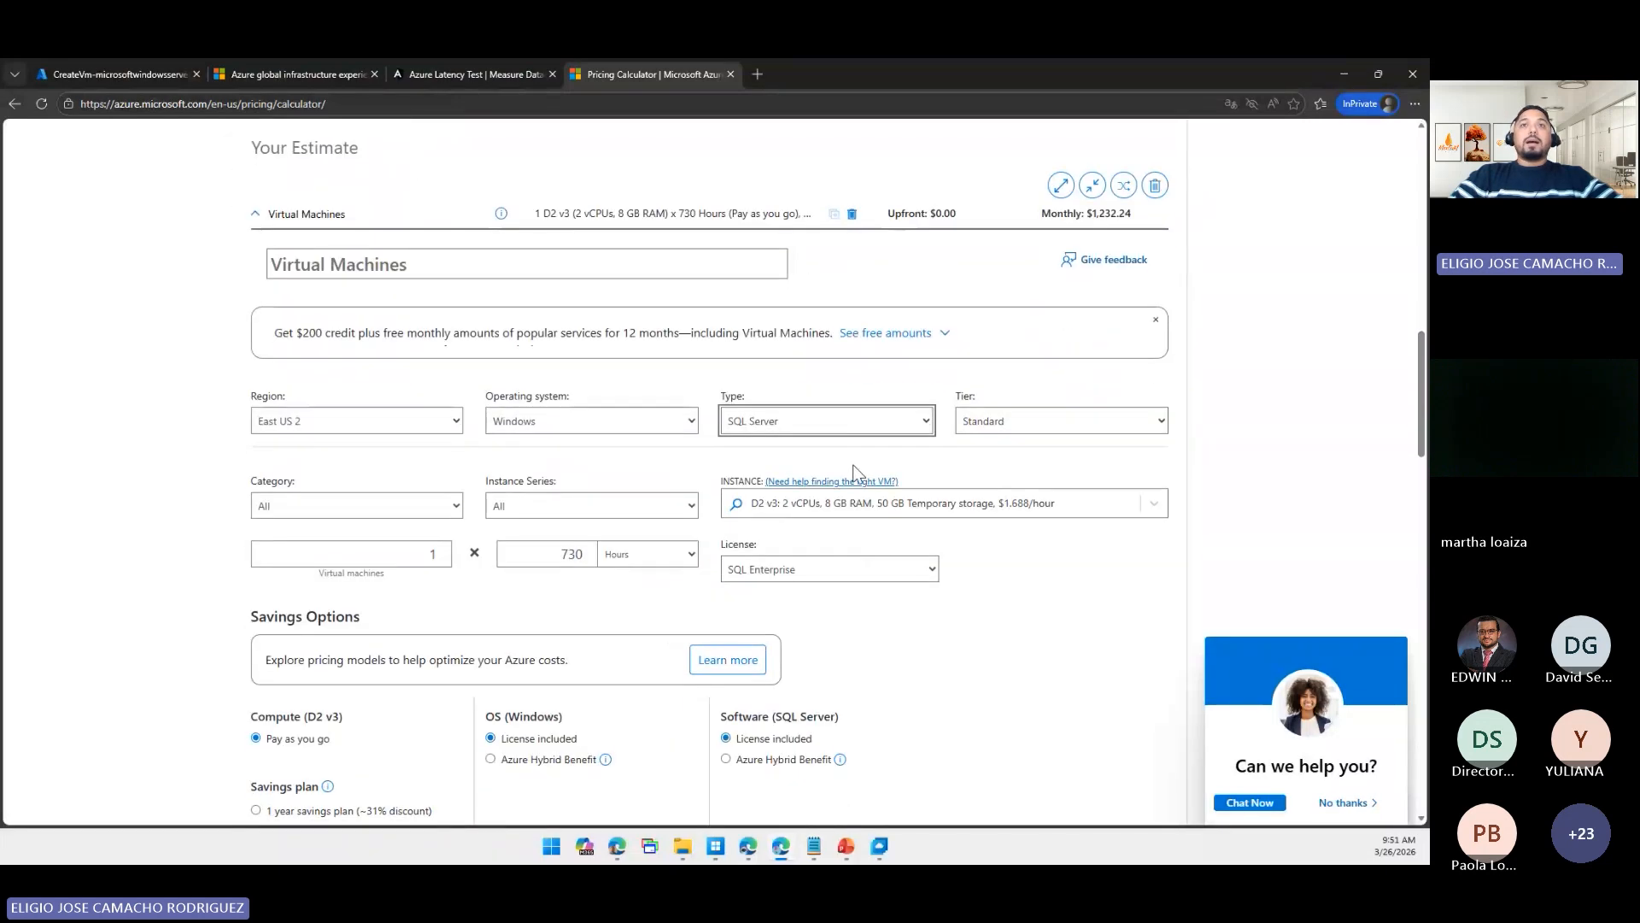
- Set the SQL Server license in the virtual machine estimate to SQL Standard
left_click(791, 570)
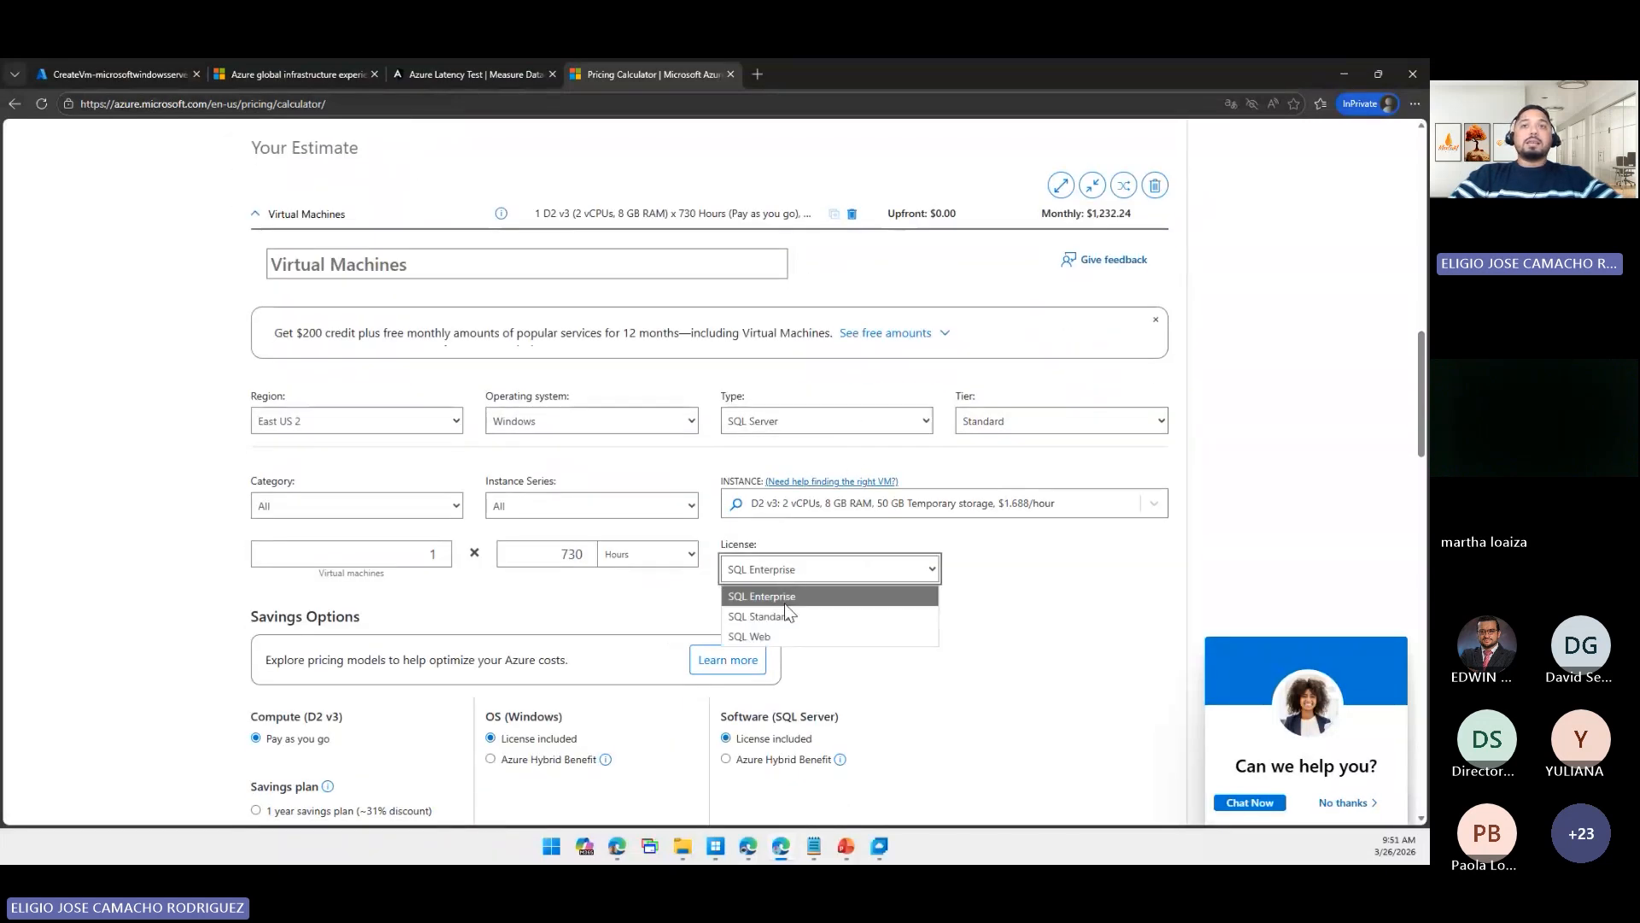
left_click(784, 615)
- Return to the portal, expand the deployment details to review the created resources, and open the deployed virtual machine
left_click(75, 60)
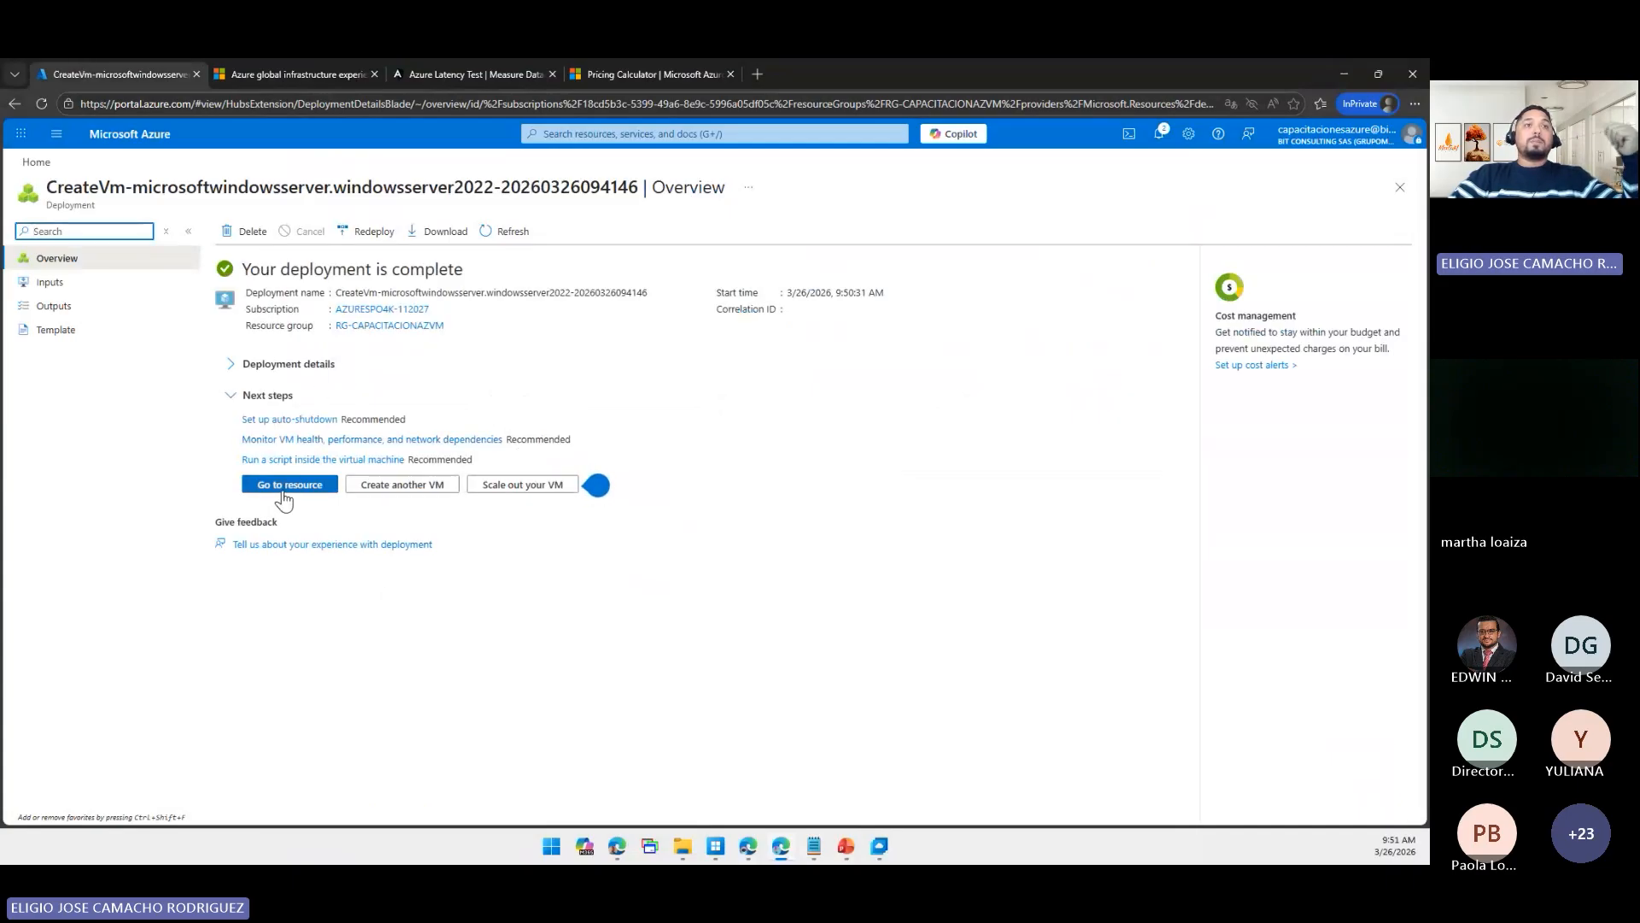
left_click(232, 366)
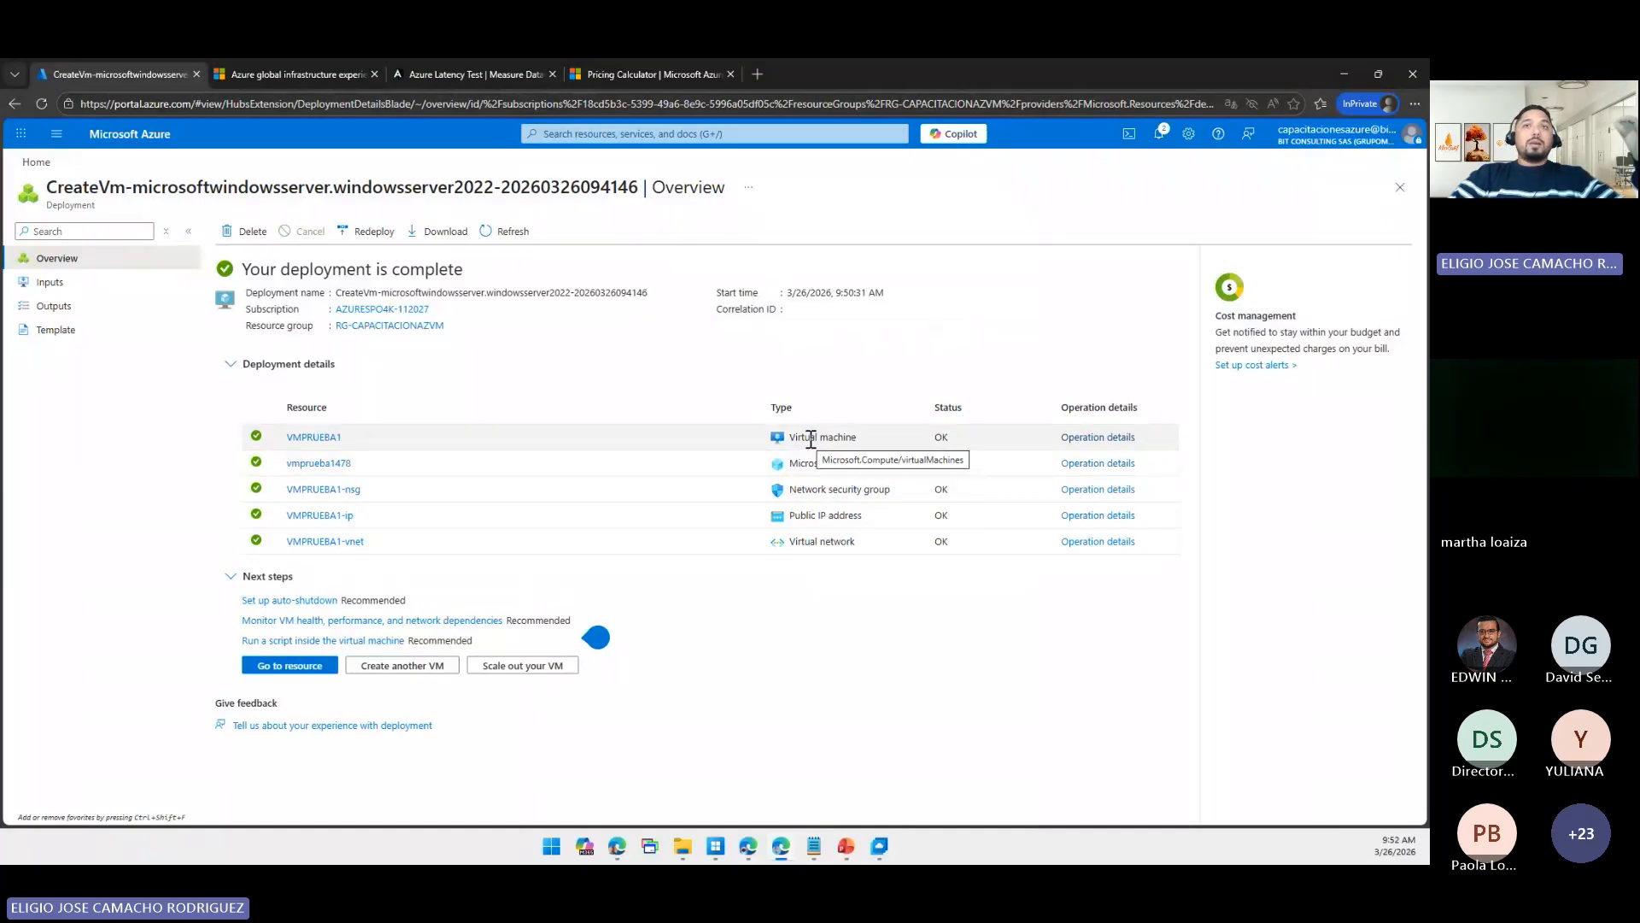
left_click(288, 666)
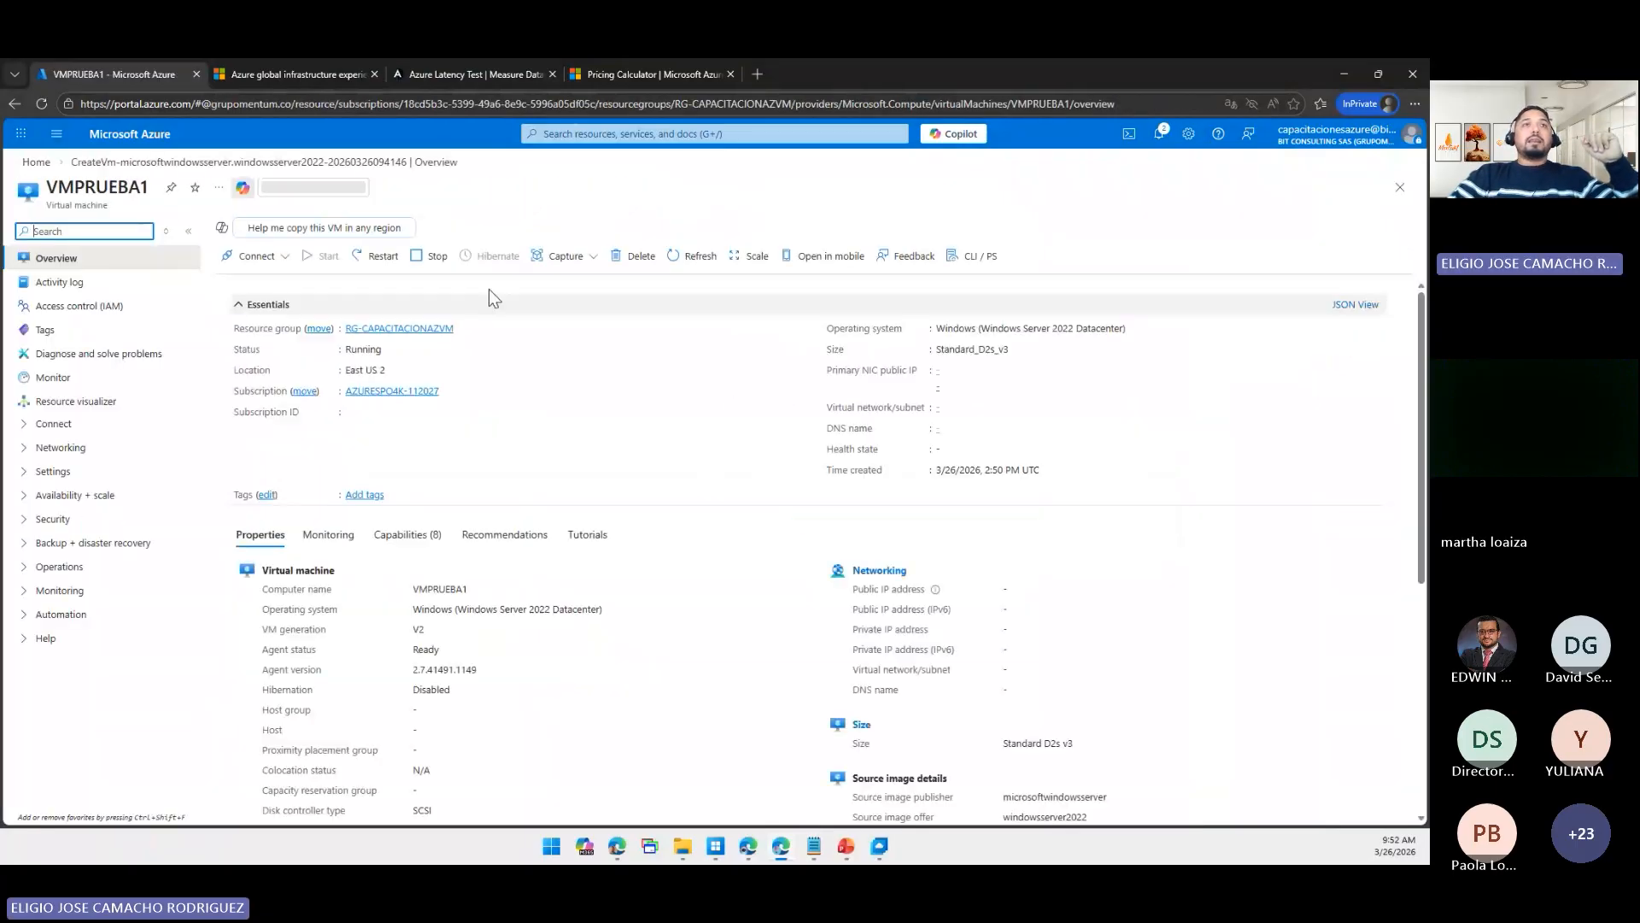
- Examine VMPRUEBA1's computer name, operating system, networking, size, image and disk properties in its overview
left_click(237, 306)
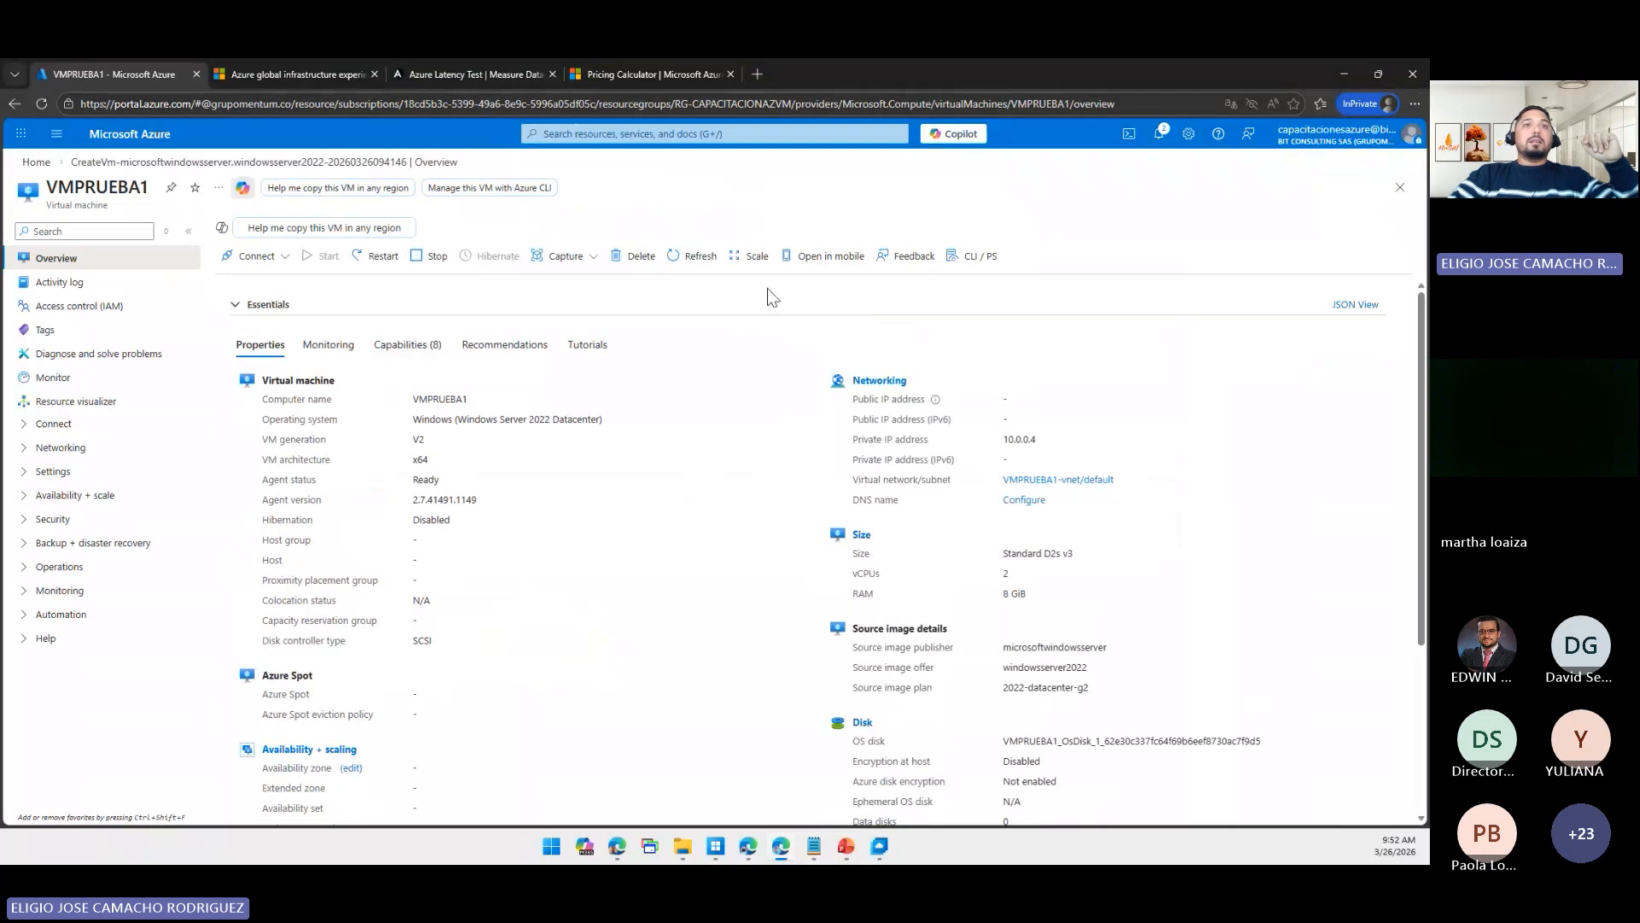
double_click(437, 399)
left_click_drag(469, 418, 577, 419)
left_click(561, 474)
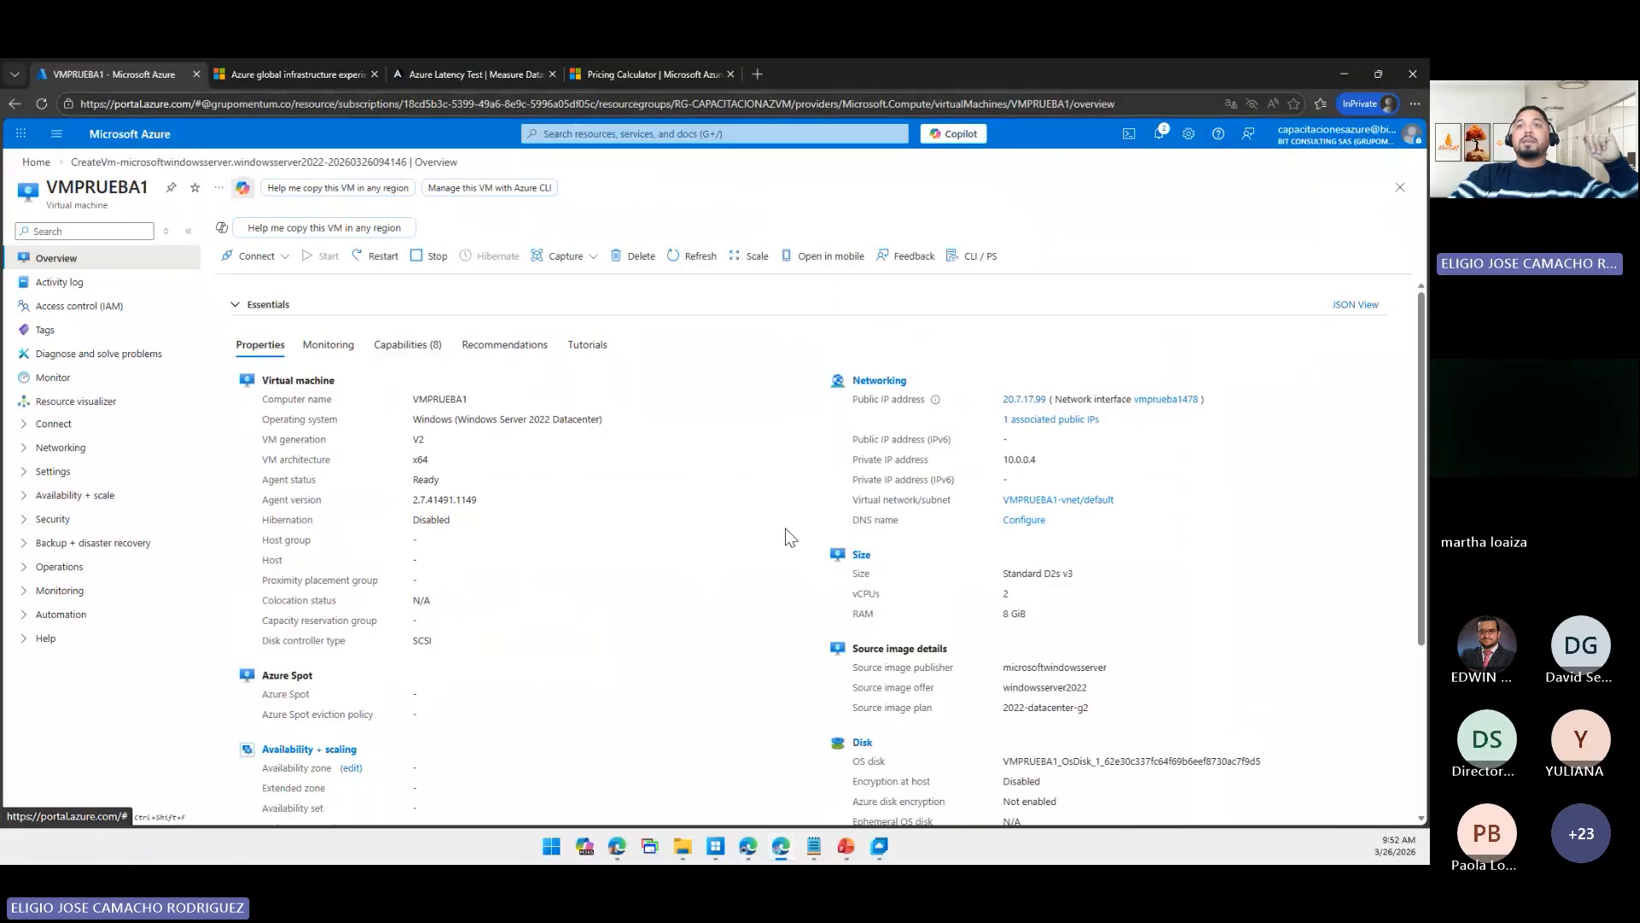
scroll(1094, 695, "down", 1)
left_click_drag(1044, 500, 1079, 497)
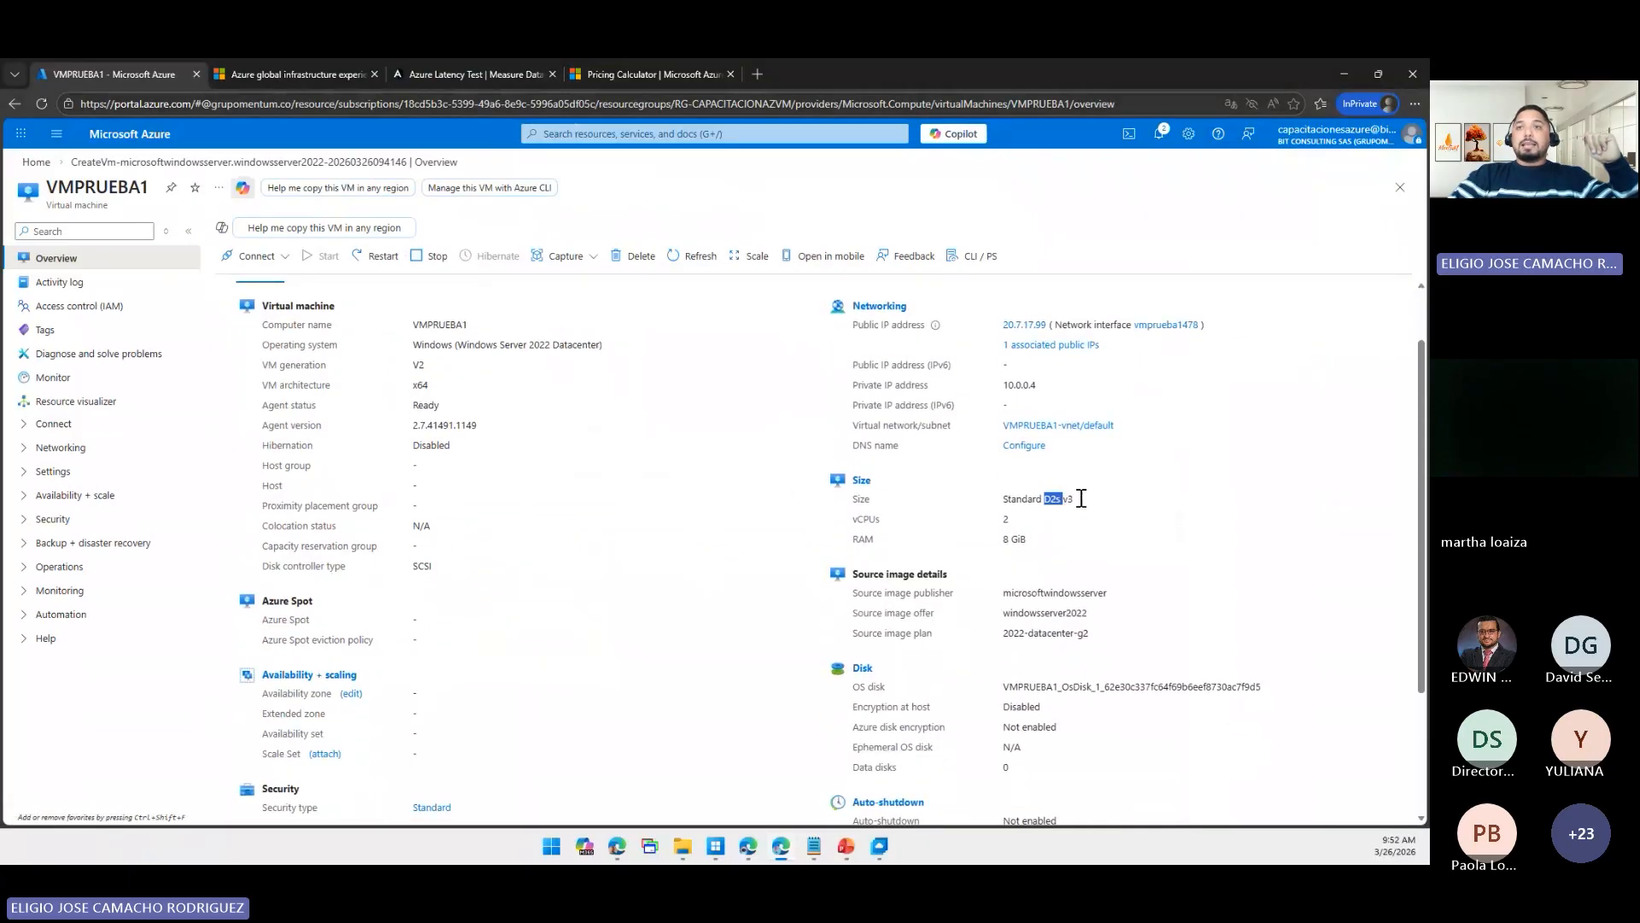
scroll(997, 531, "down", 2)
scroll(993, 545, "up", 3)
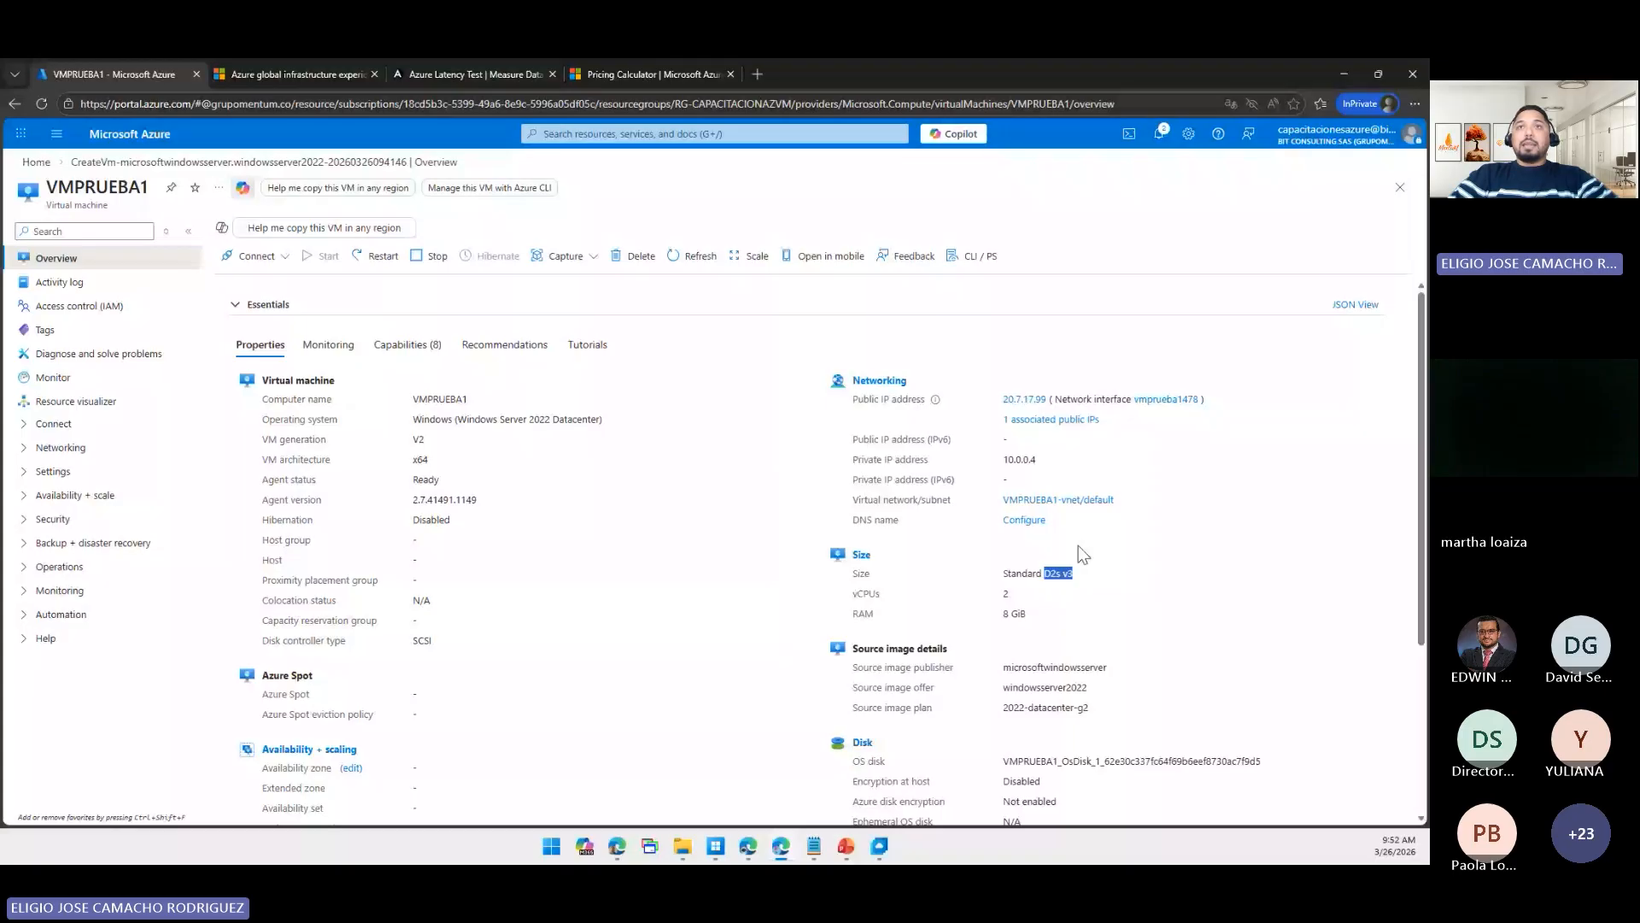
left_click(254, 307)
- Copy the virtual machine's primary public IP address and try to connect to it with Remote Desktop Connection
left_click(988, 370)
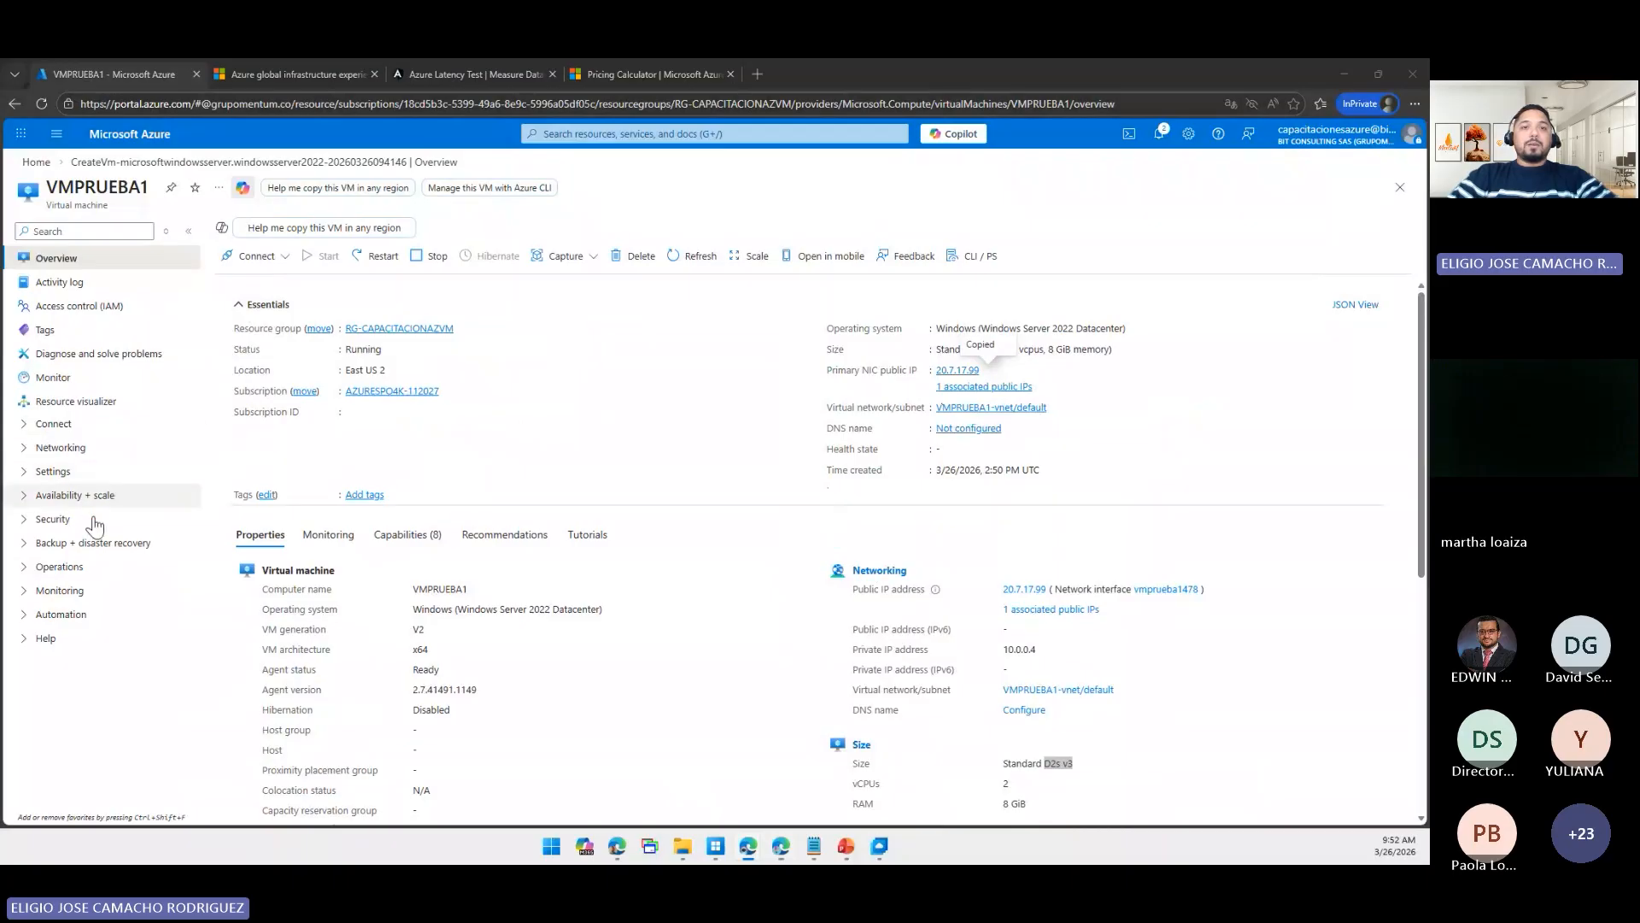
left_click(556, 844)
type("rd")
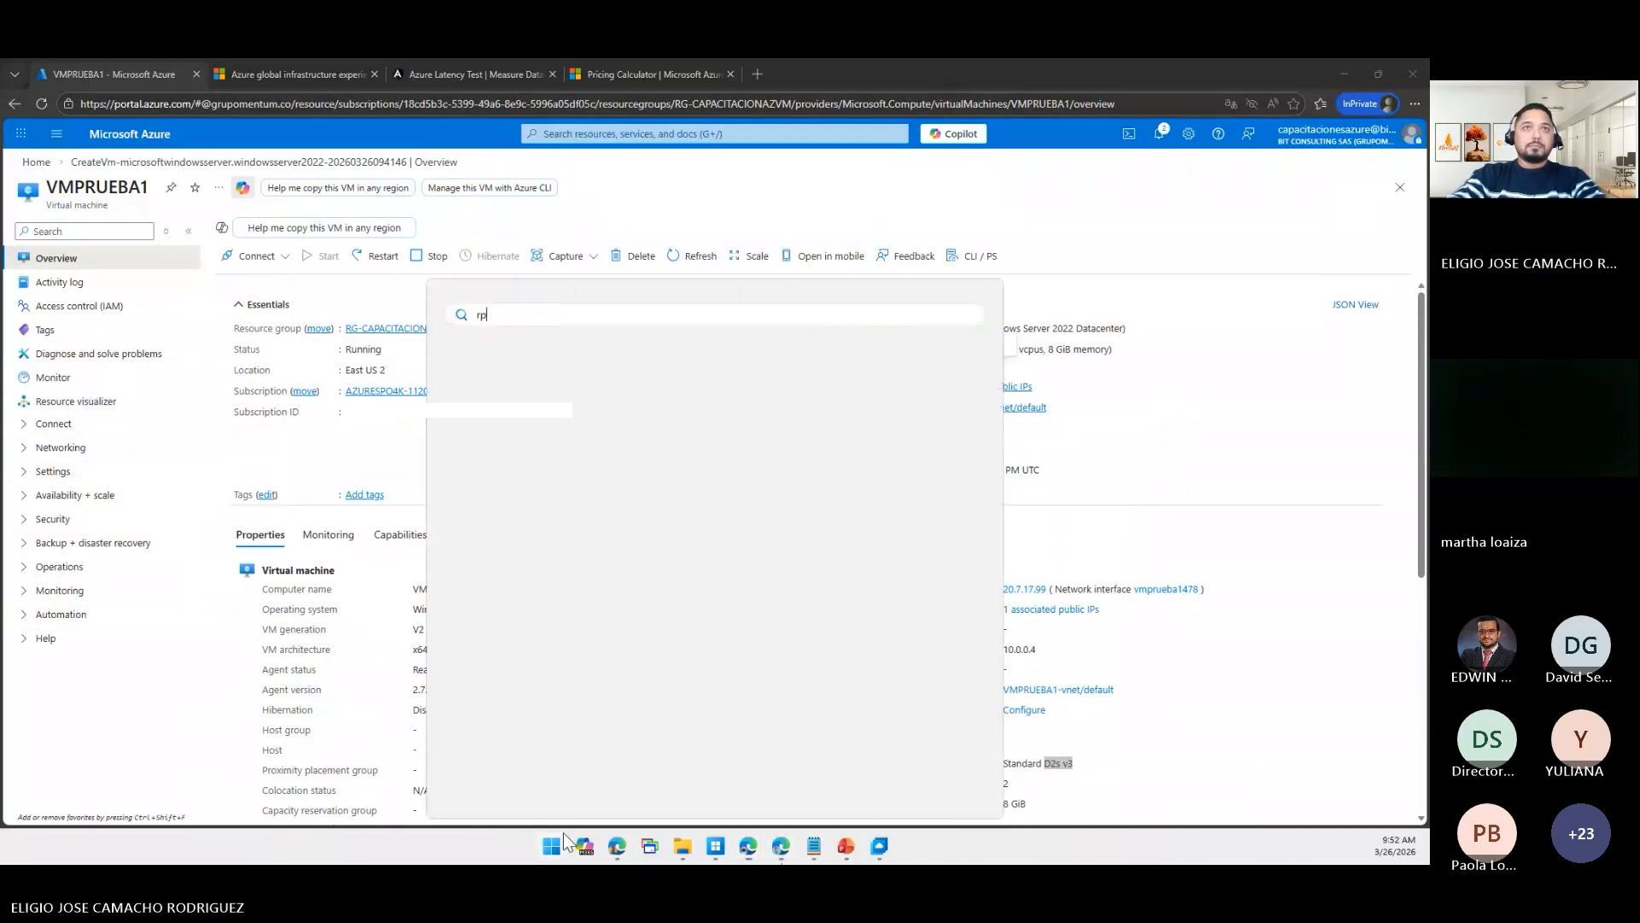
type("p")
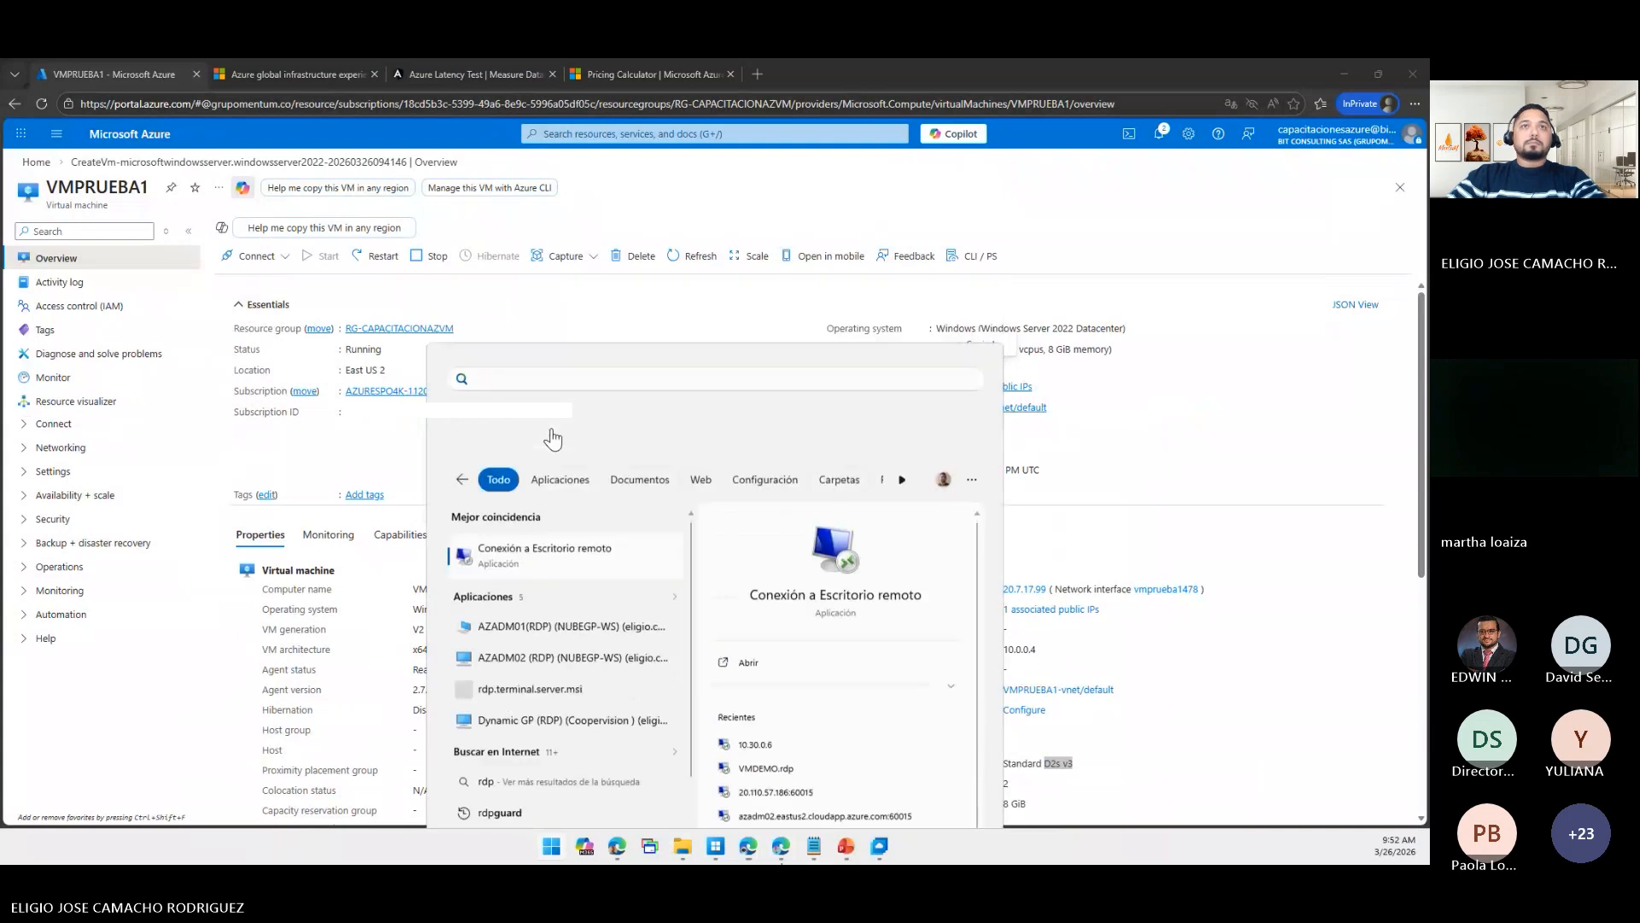
key("Return")
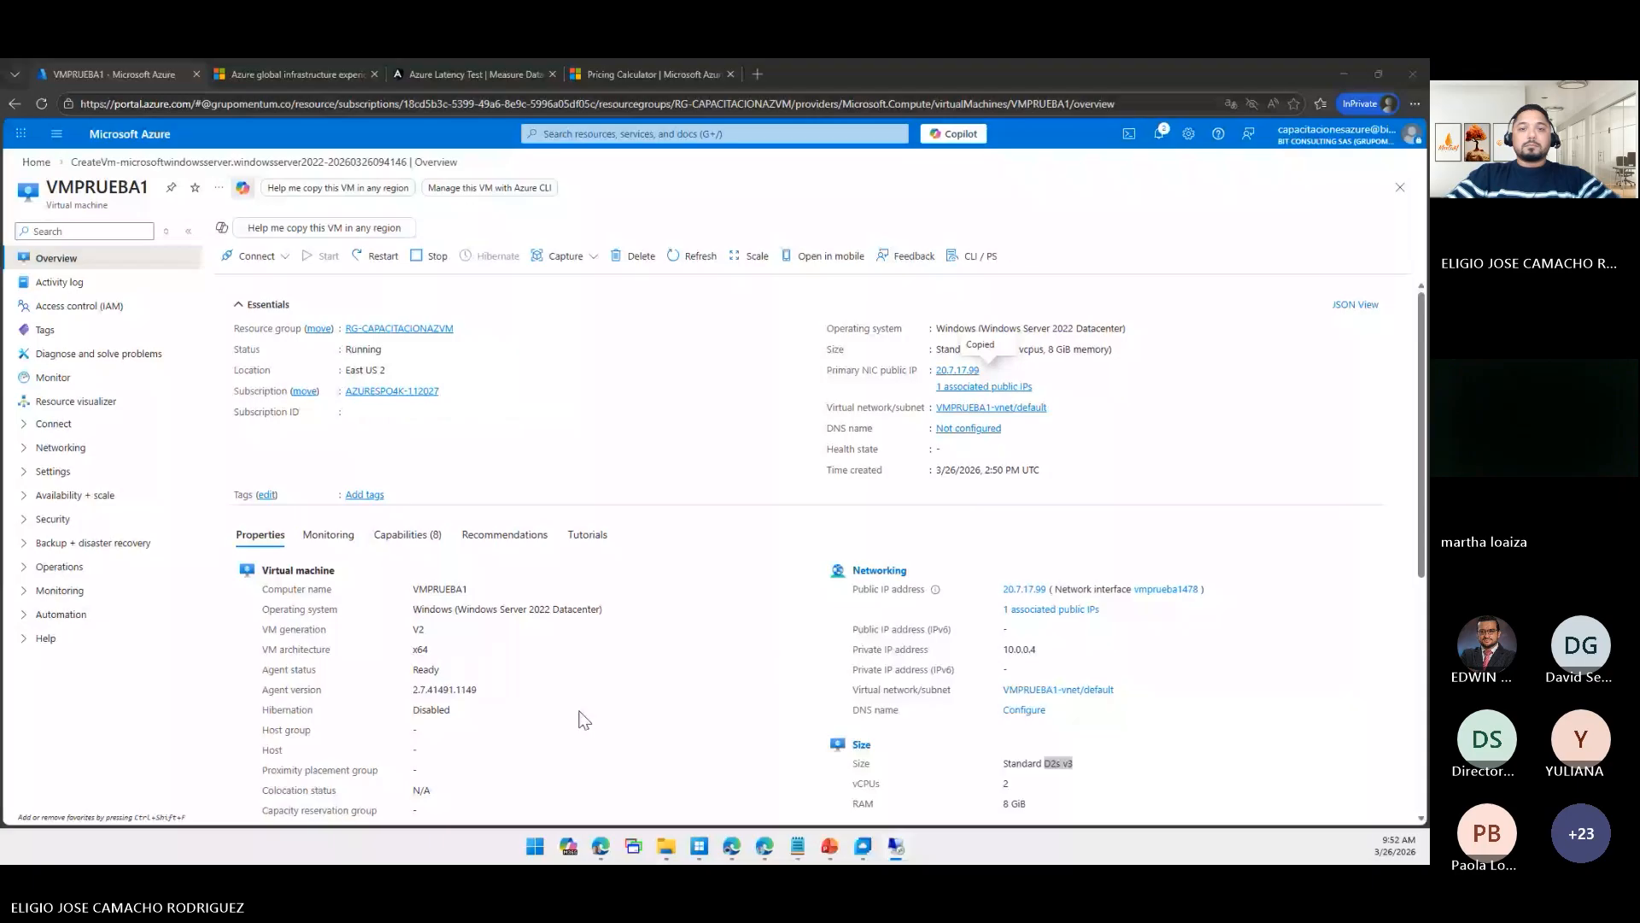
left_click(764, 374)
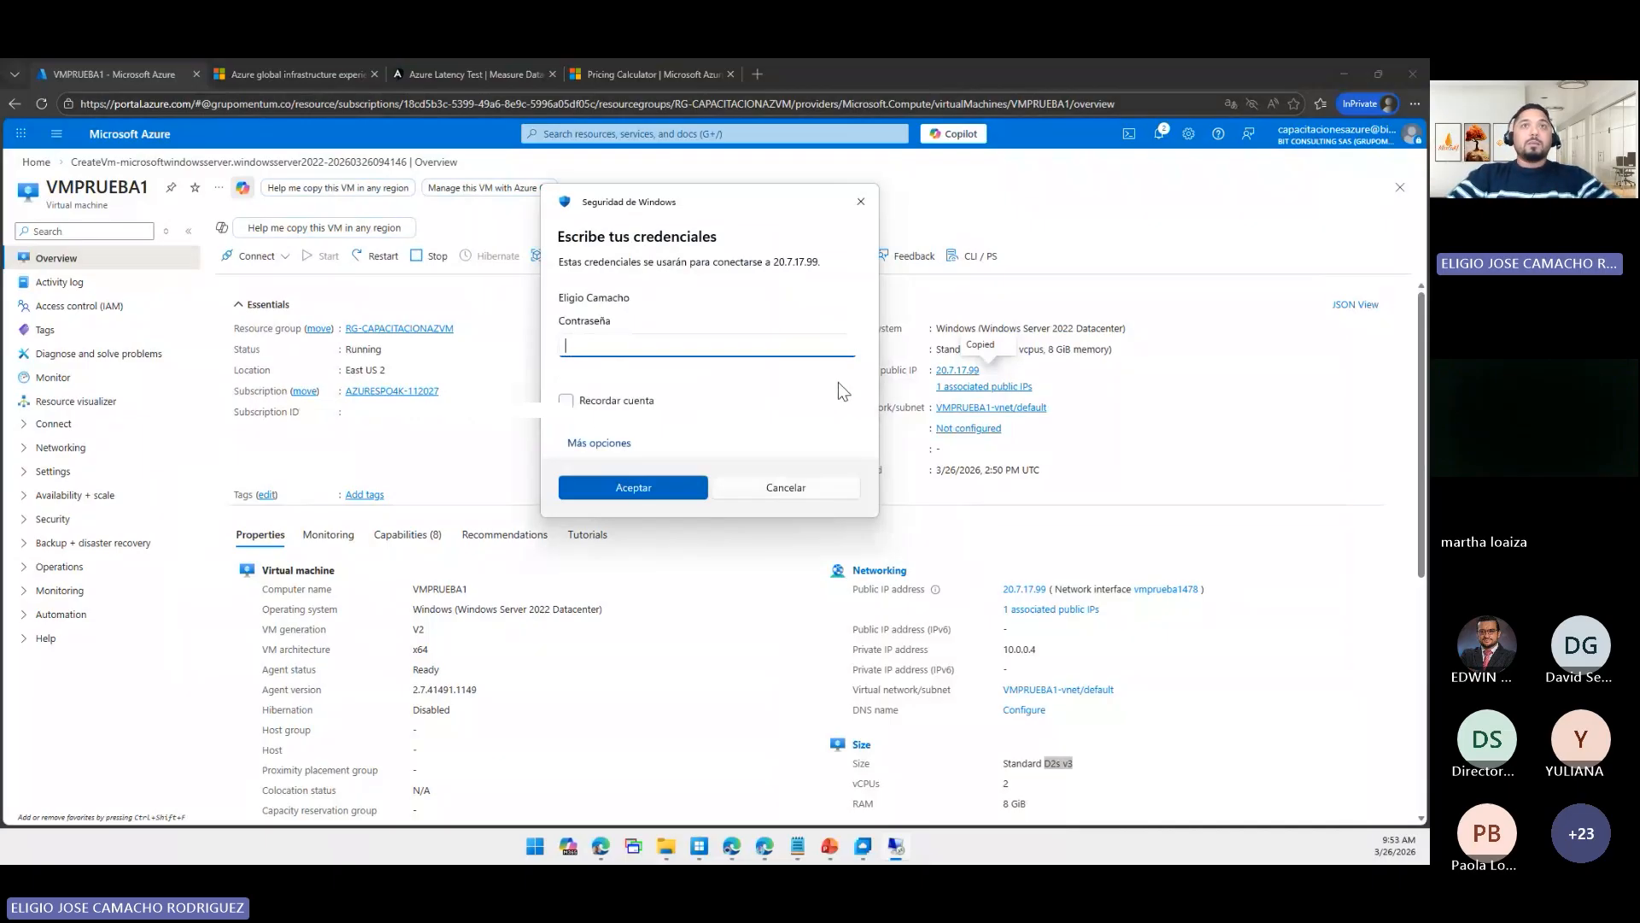
- Choose to use another account for the remote connection, then cancel the credentials request and close Remote Desktop Connection
left_click(593, 444)
left_click(643, 524)
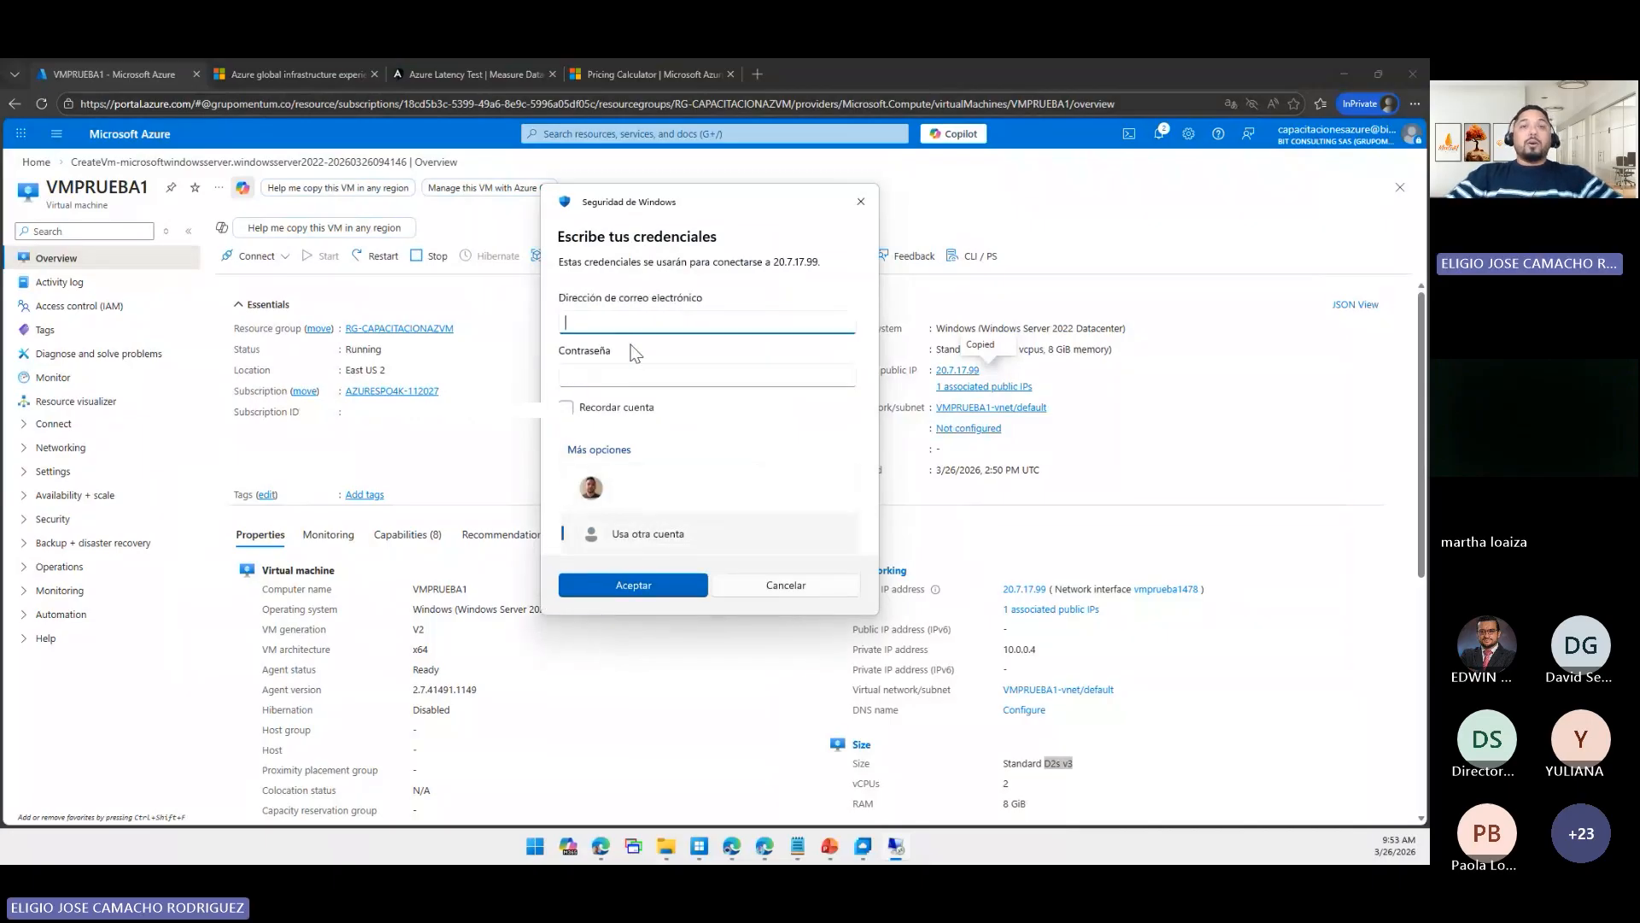
left_click(812, 591)
left_click(844, 218)
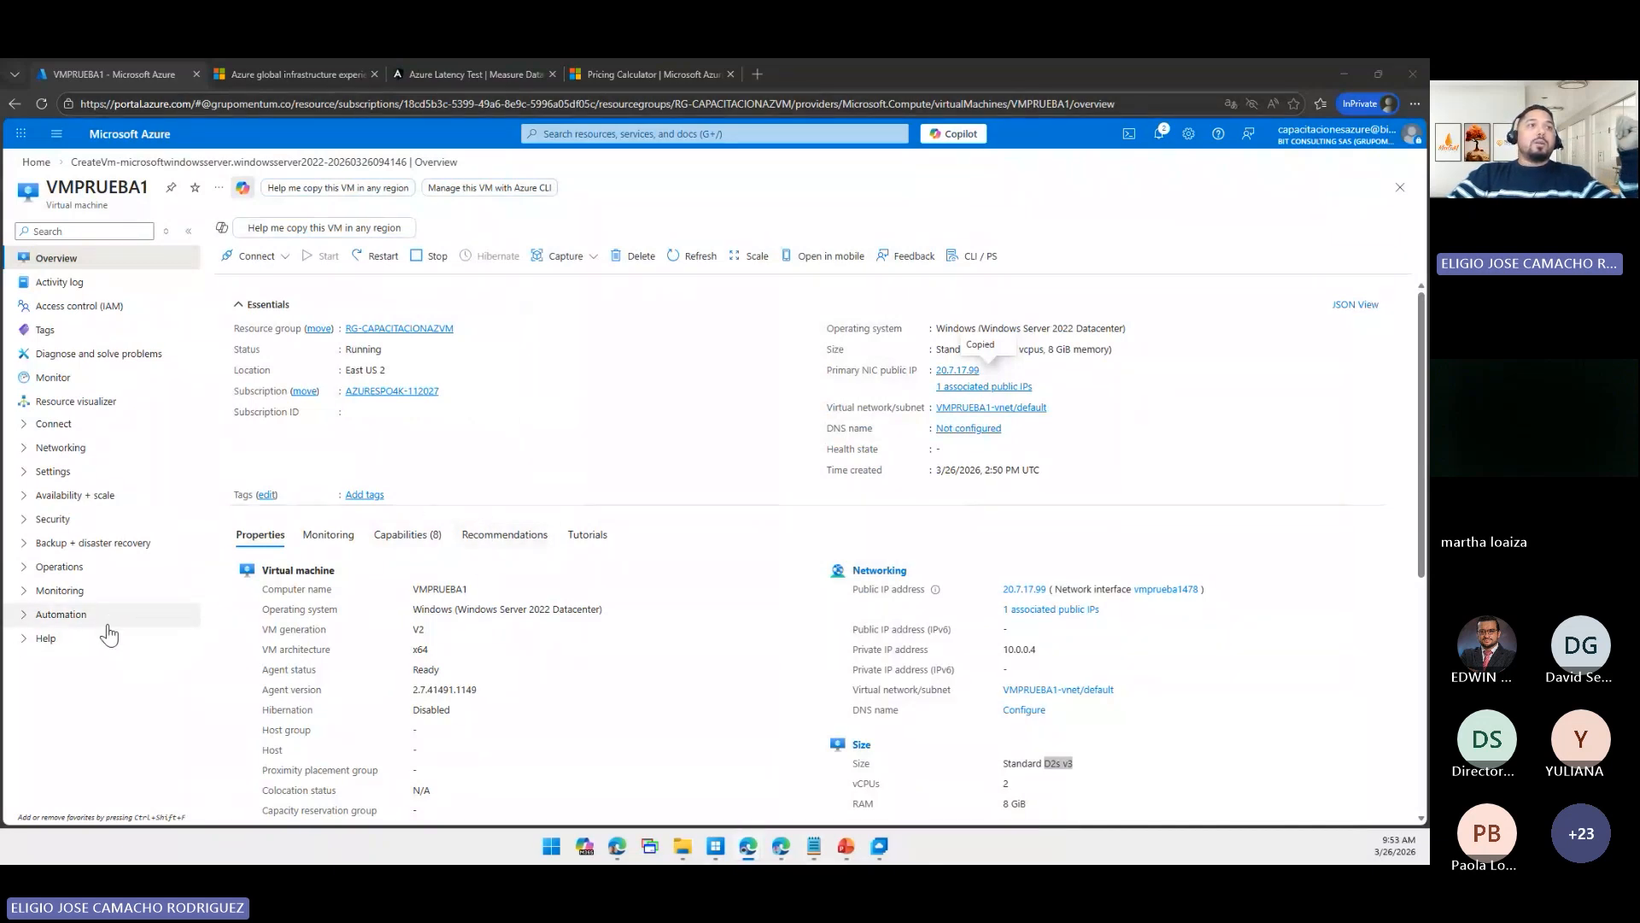
- Open the Reset password form for VMPRUEBA1, keeping the existing administrator username and the Reset password mode
left_click(60, 639)
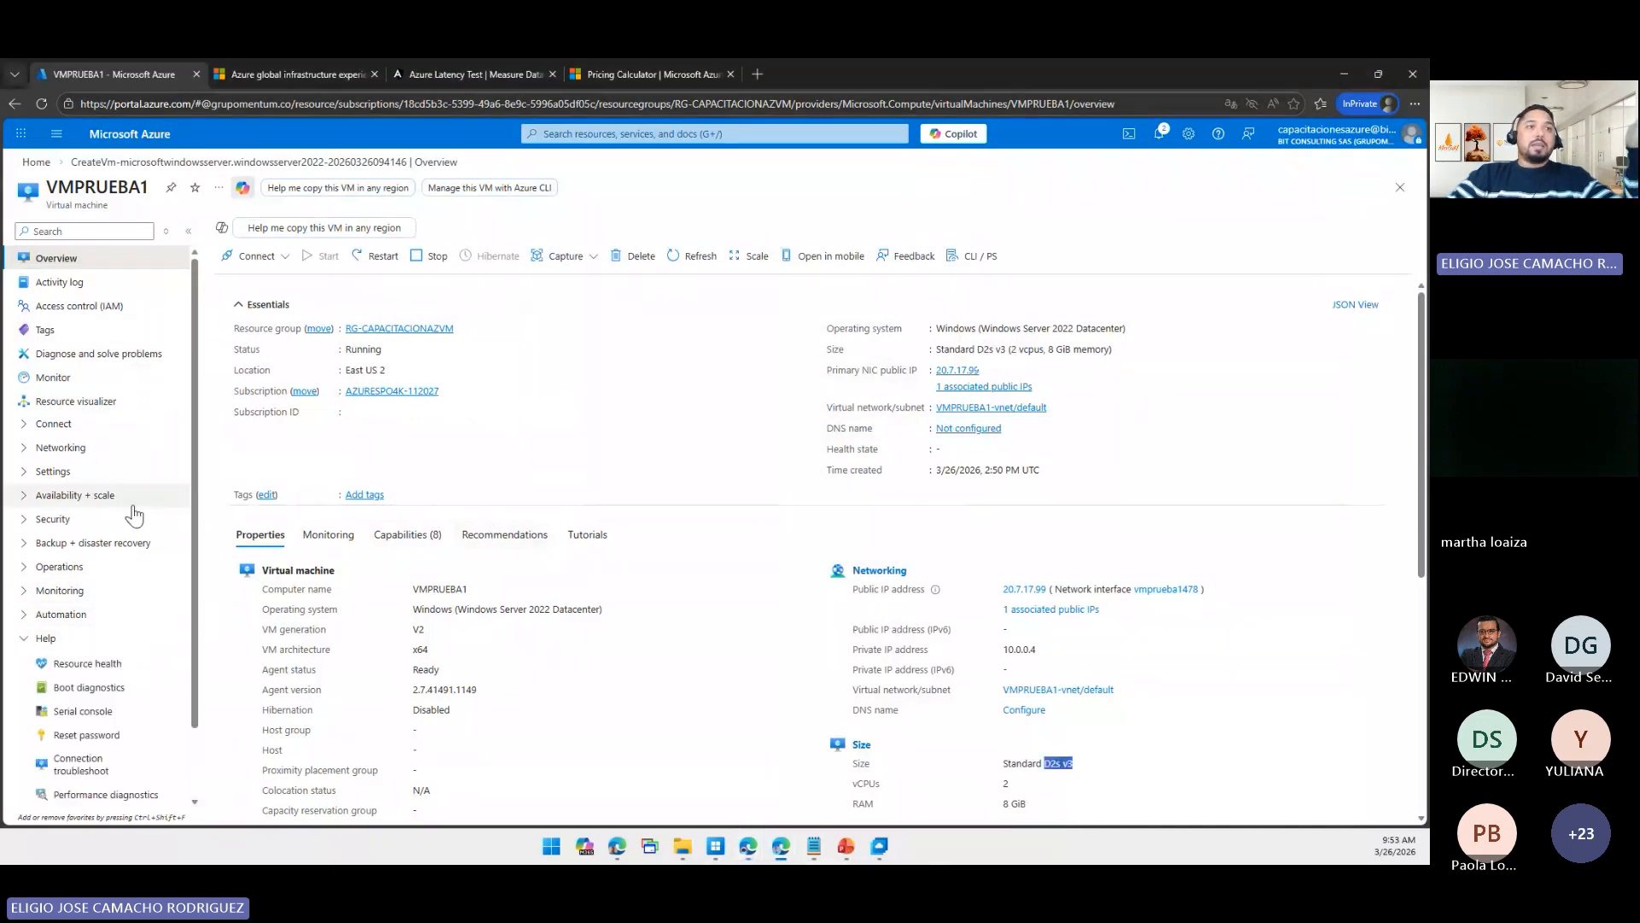
scroll(129, 521, "down", 1)
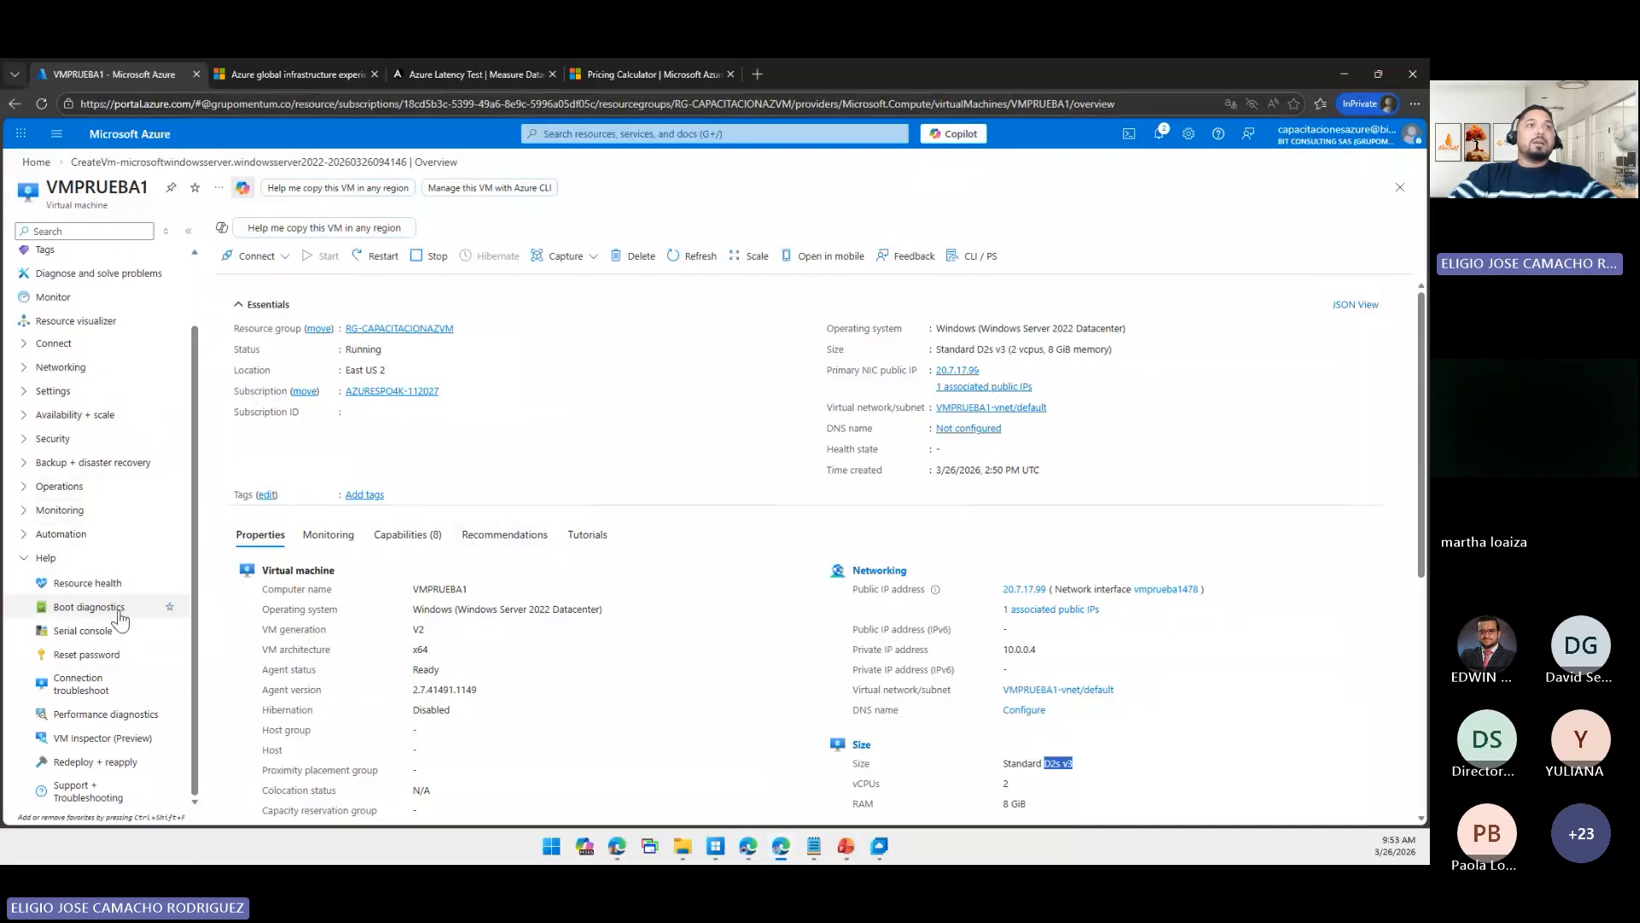
left_click(89, 656)
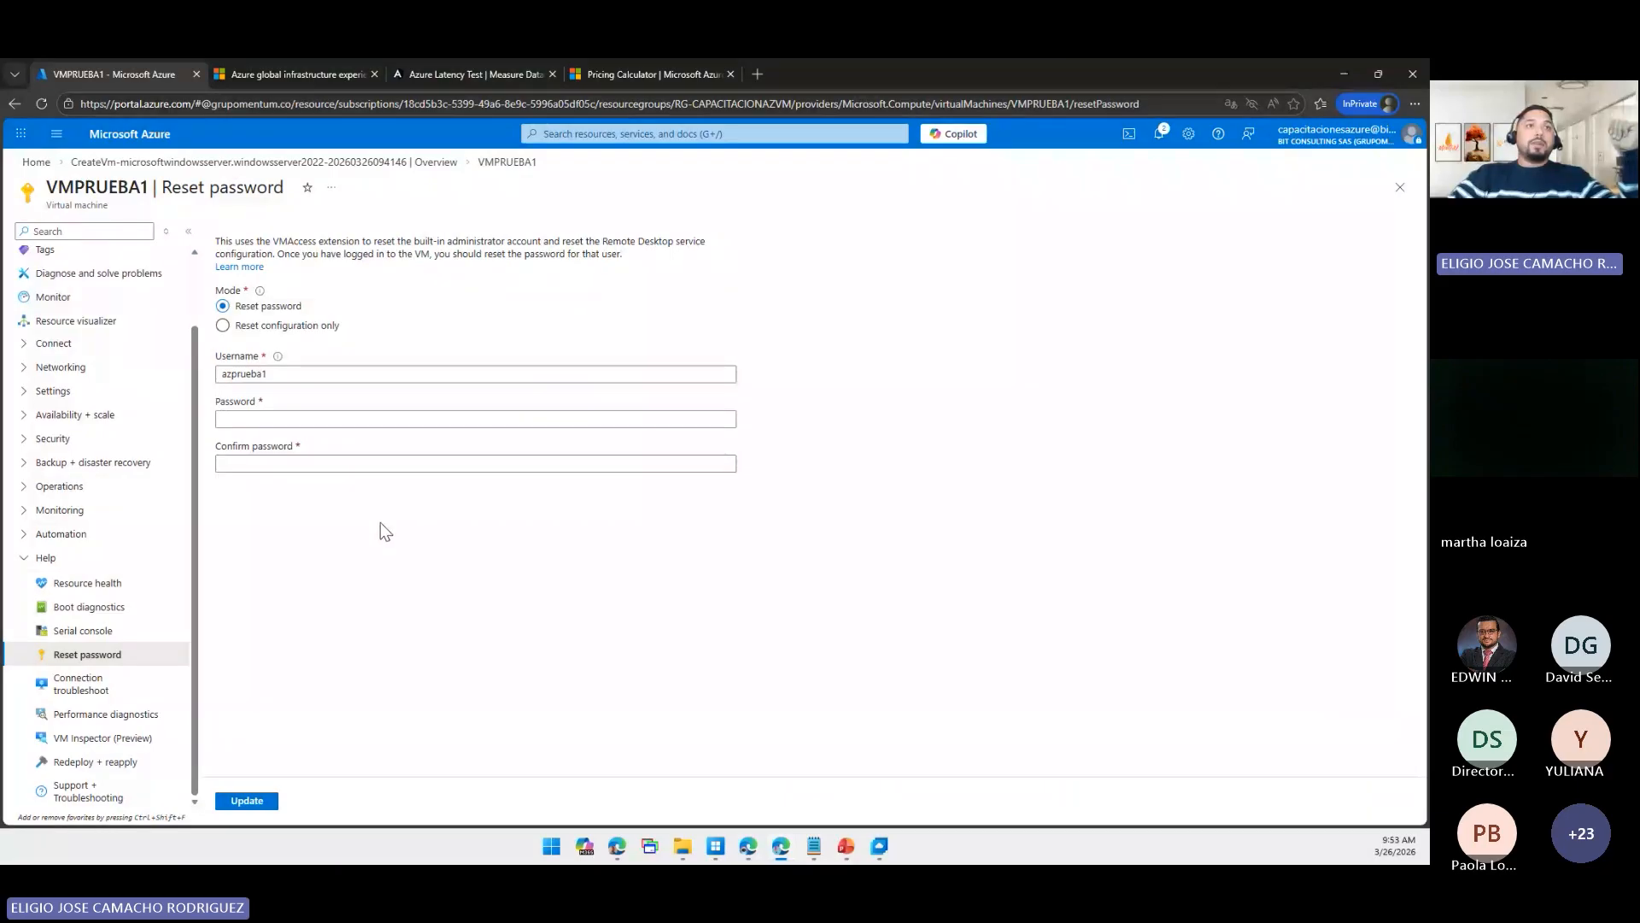
double_click(274, 373)
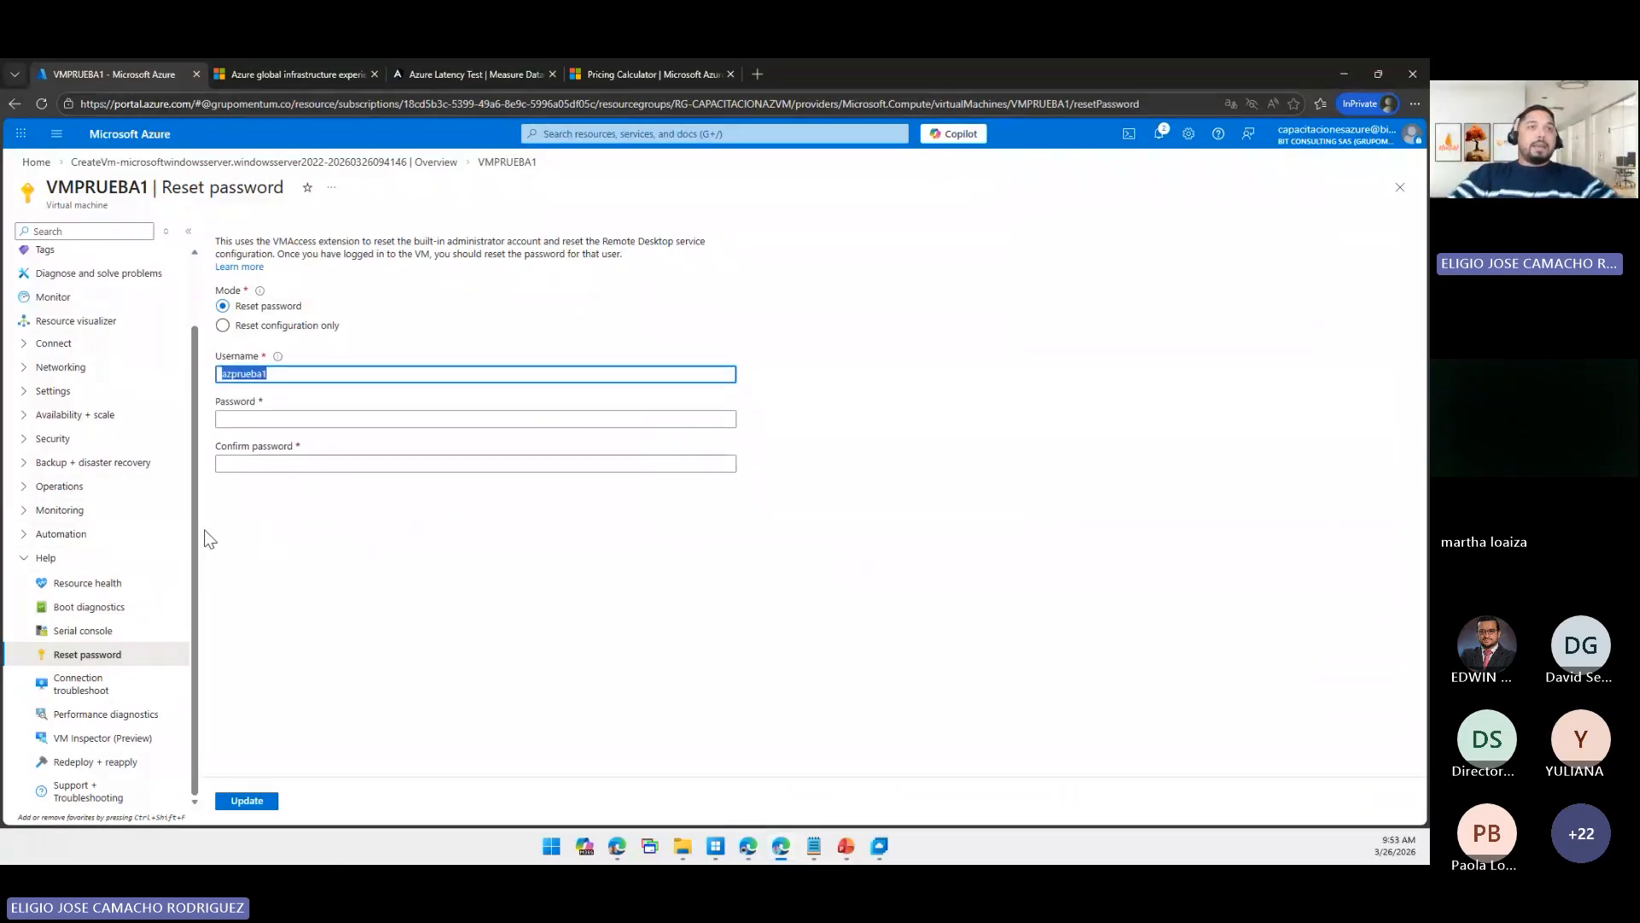
left_click(248, 420)
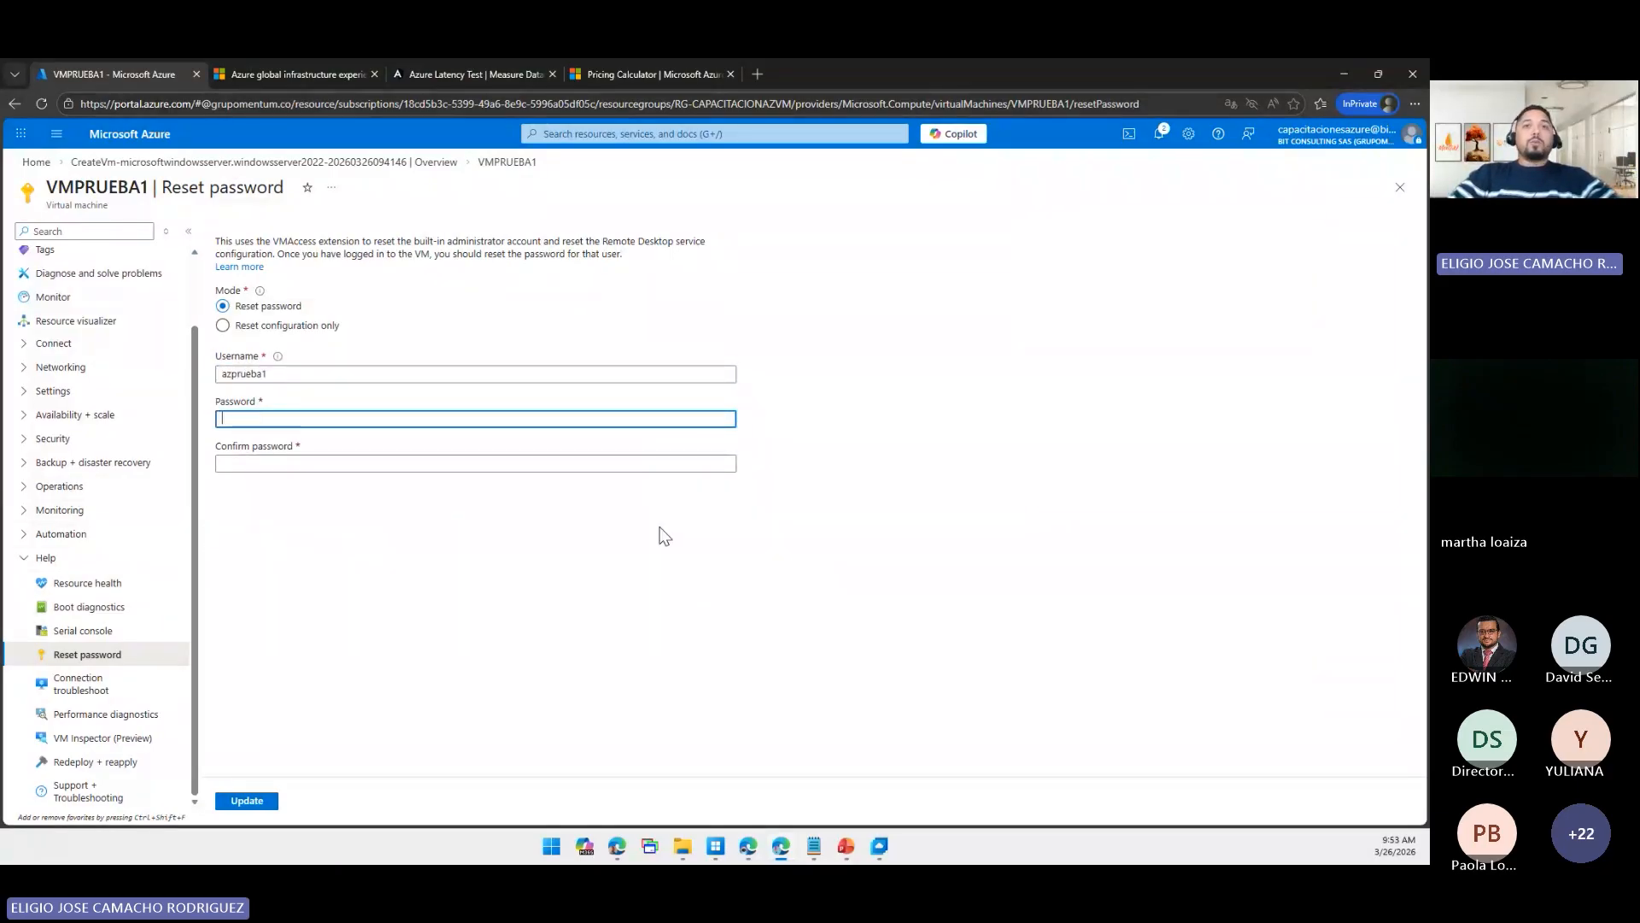
- Search the web for "pass generator" in a new browser tab and open the LastPass password generator
left_click(760, 72)
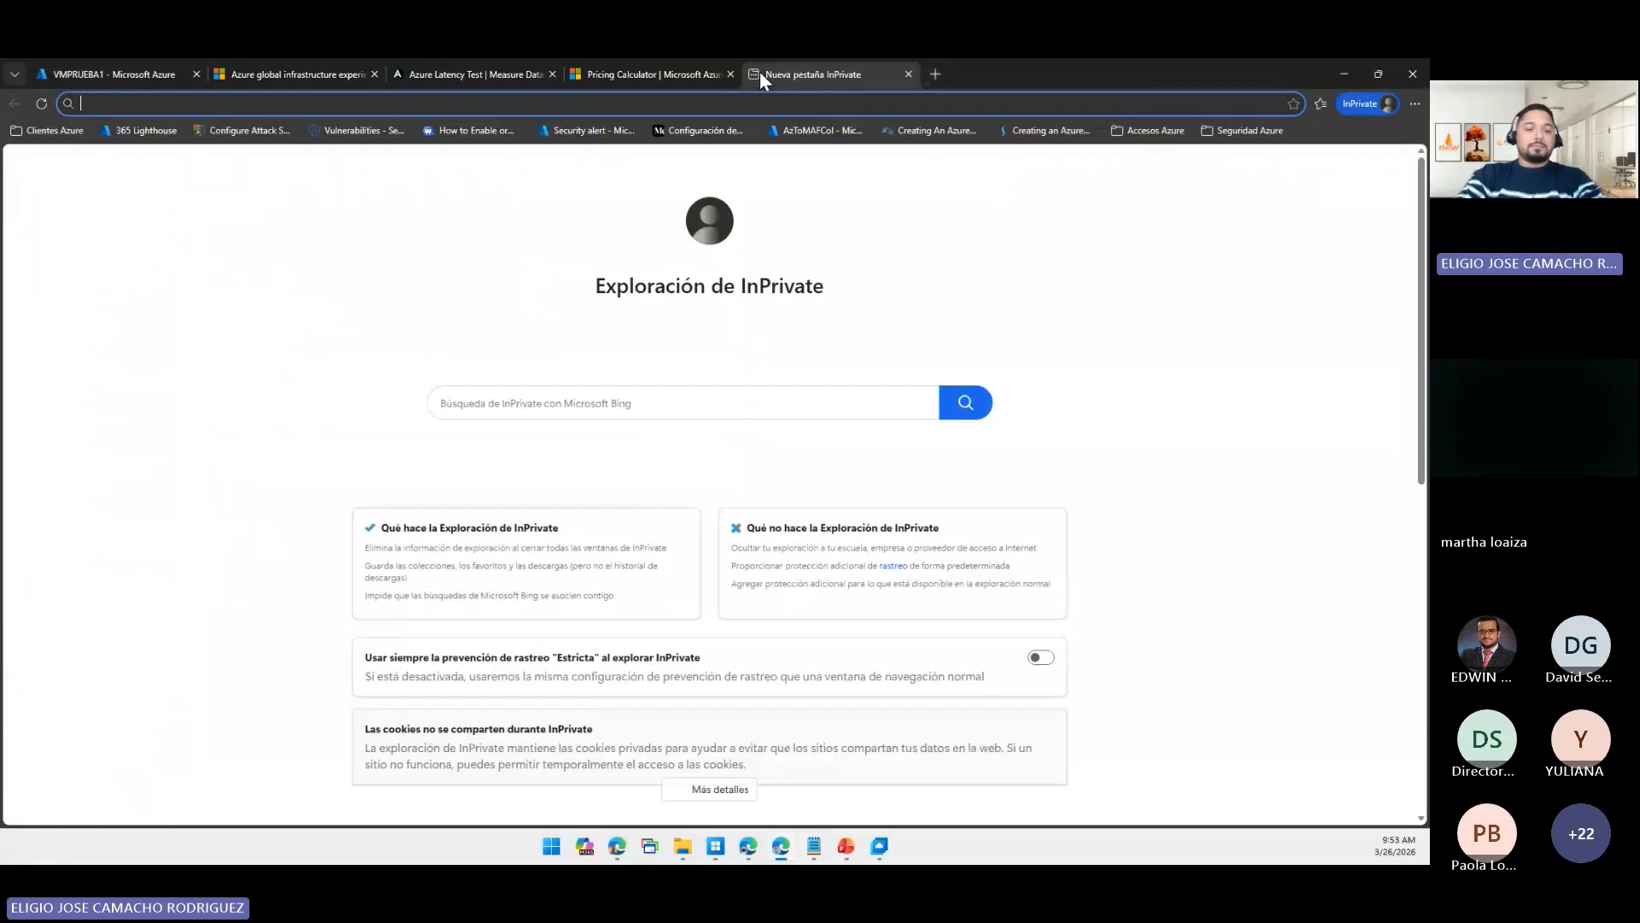
type("pass generatro")
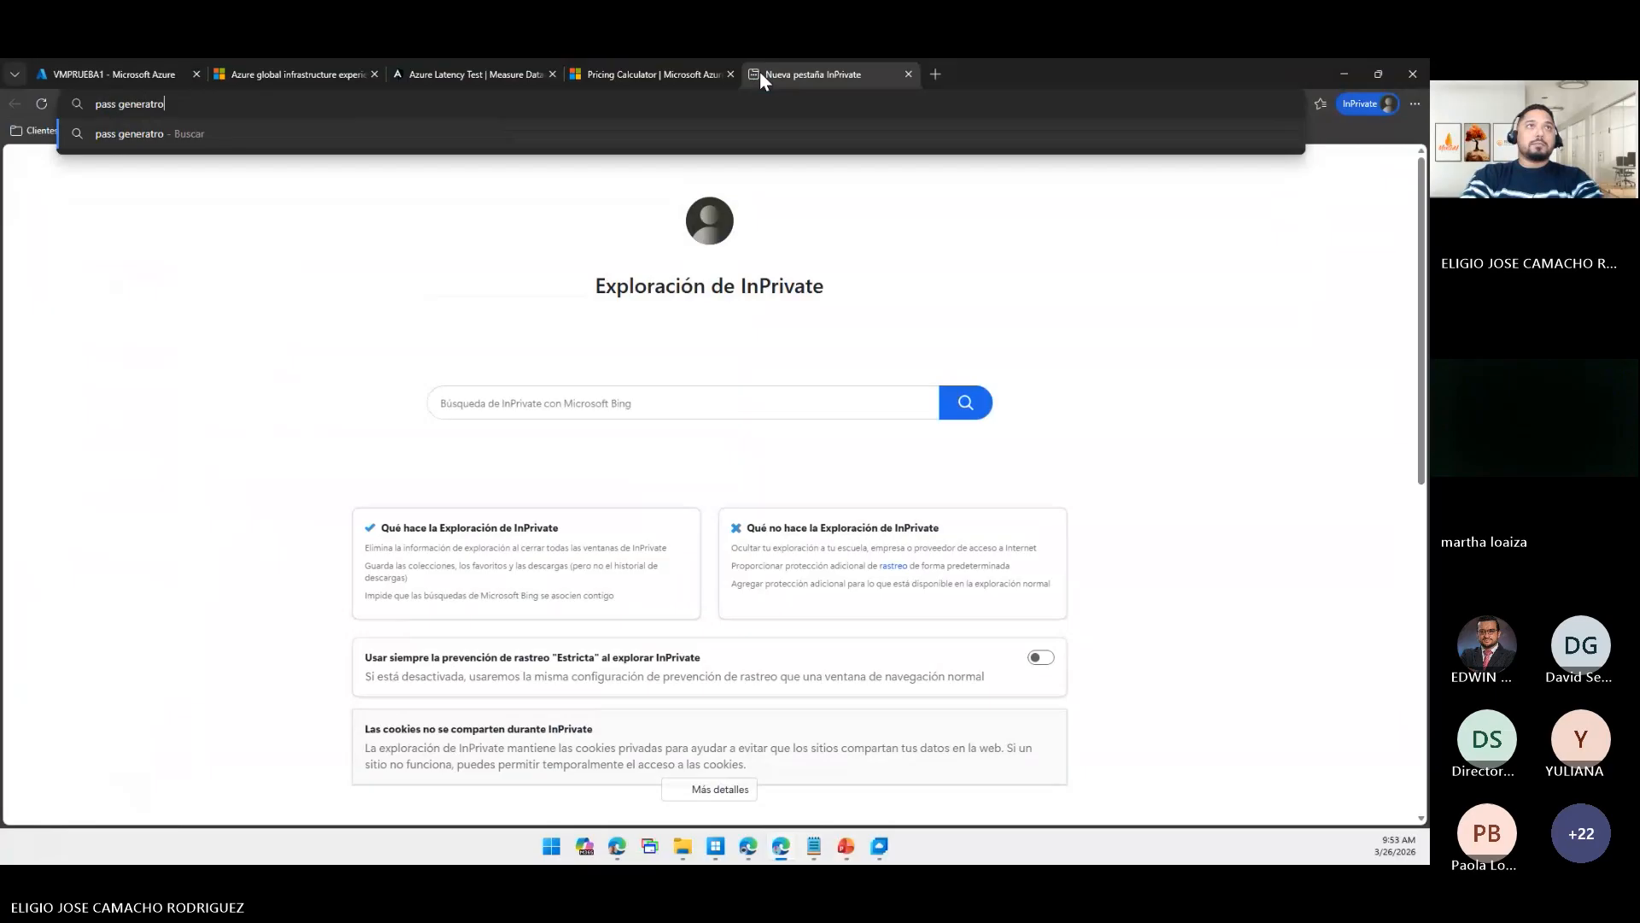
key("BackSpace")
key("BackSpace")
type("or")
key("Return")
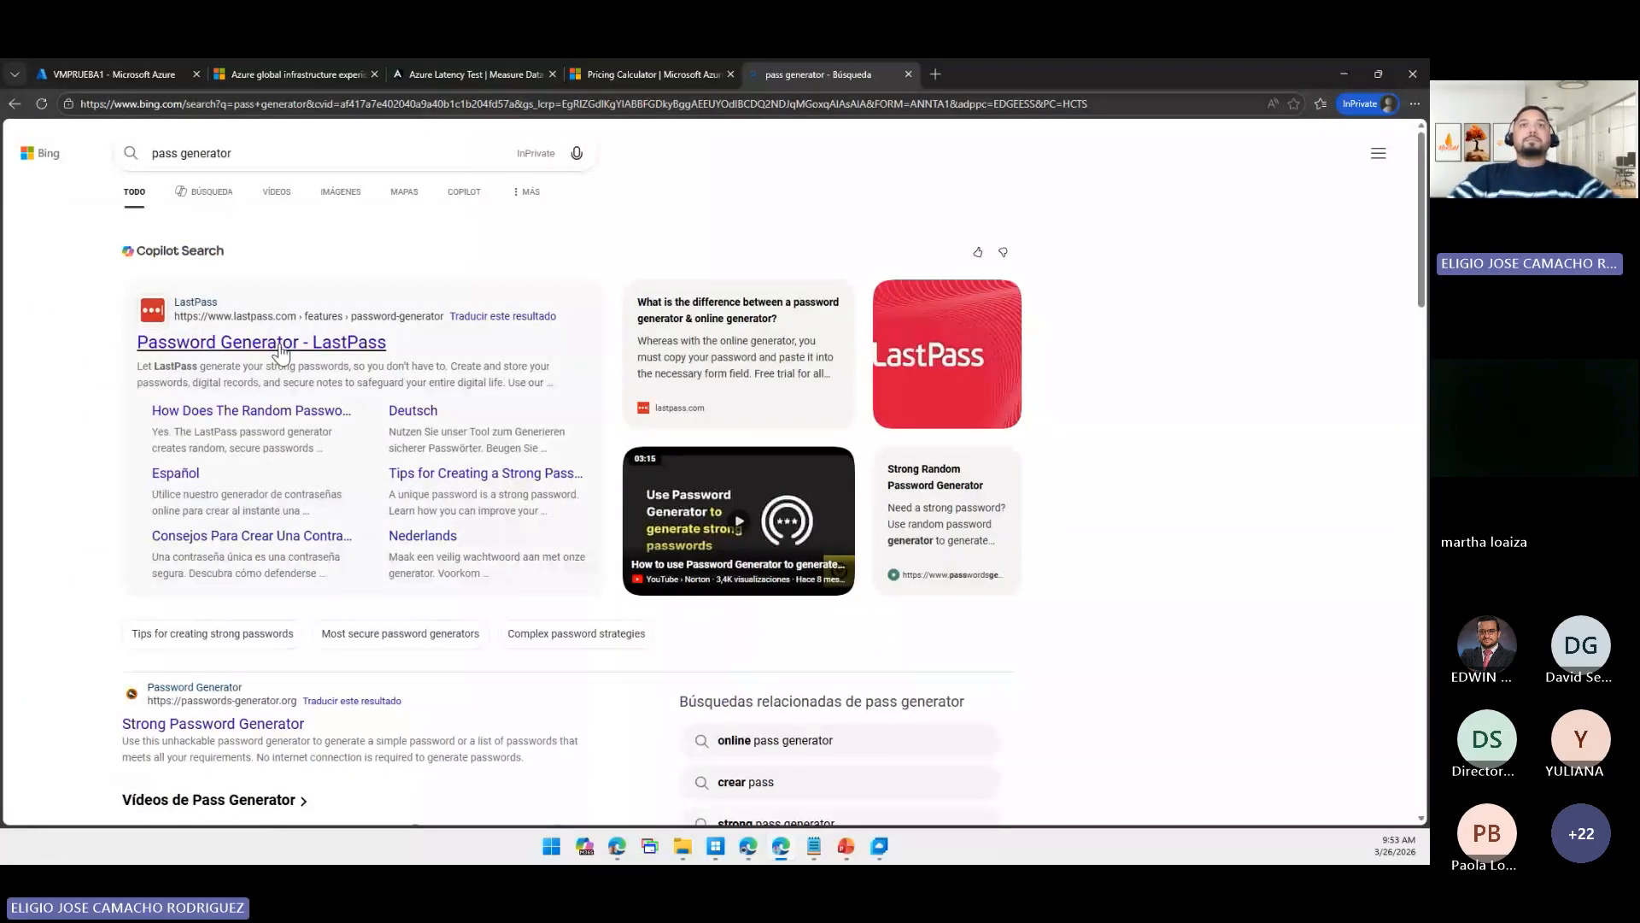
left_click(282, 343)
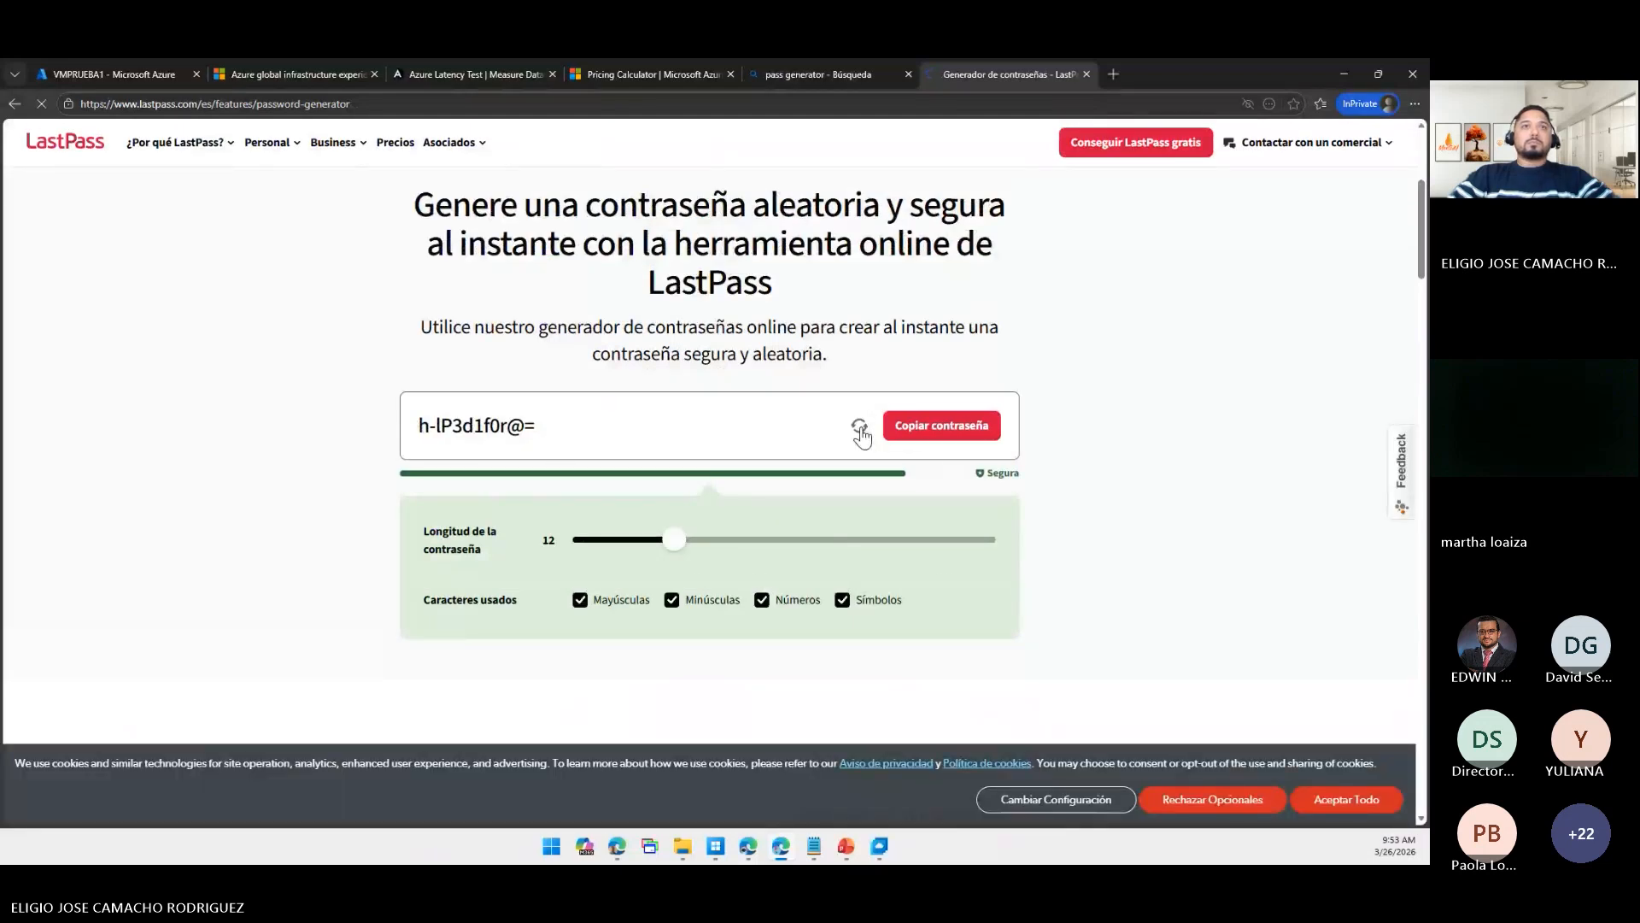
- Generate a random 12-character password without symbols and copy it
left_click(860, 429)
left_click(859, 430)
left_click(860, 430)
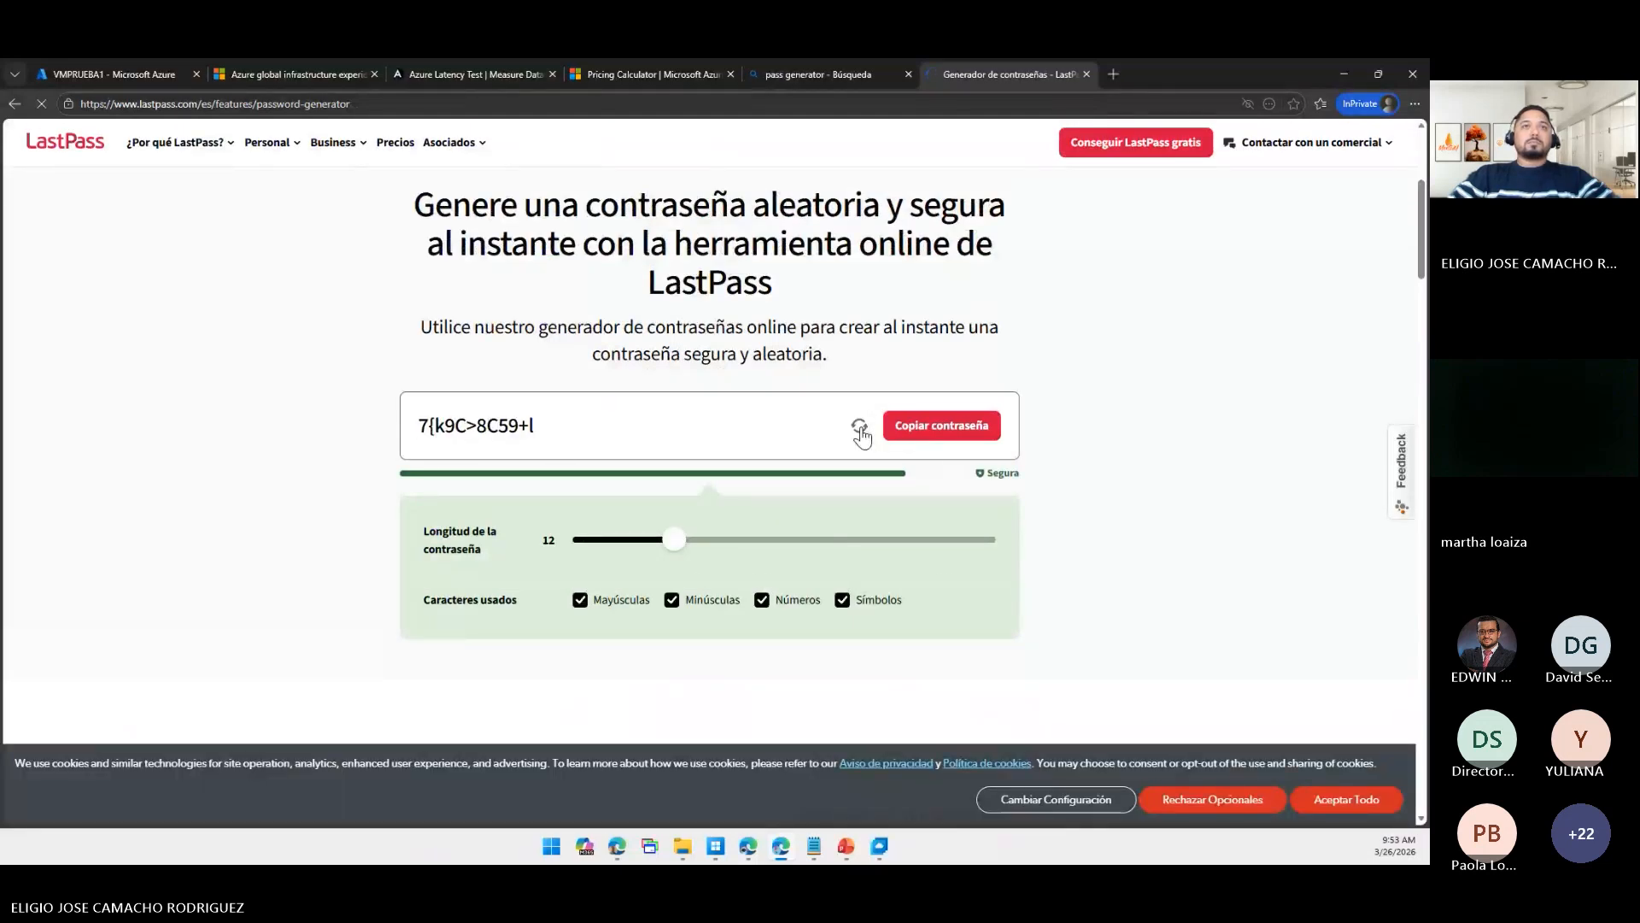
left_click(859, 430)
left_click(842, 599)
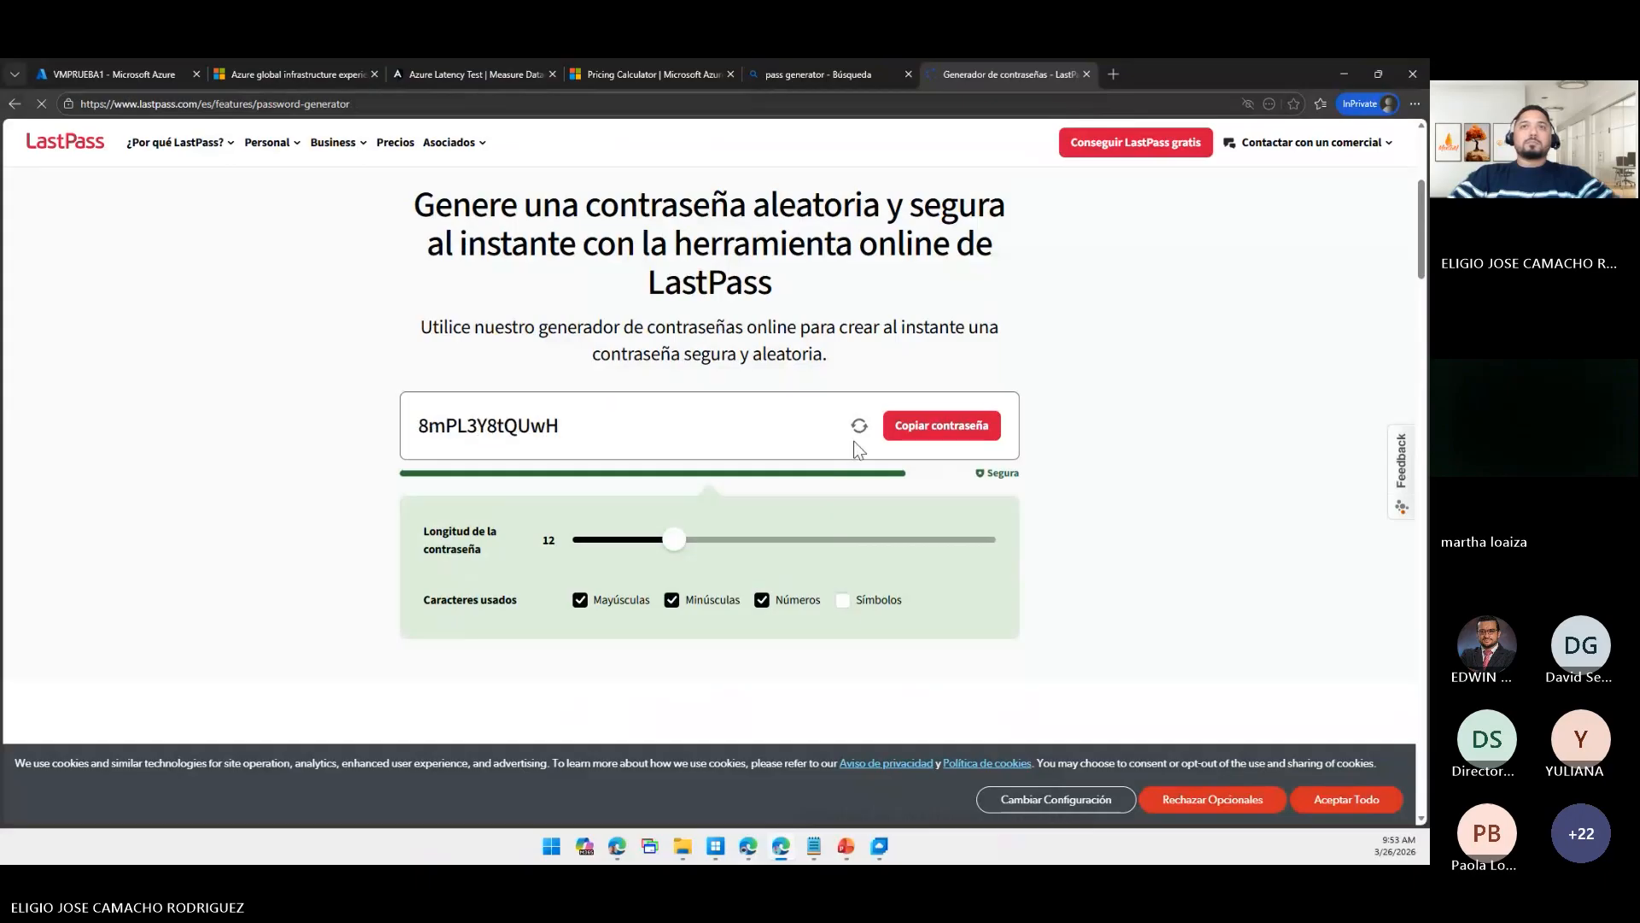
left_click_drag(593, 430, 478, 427)
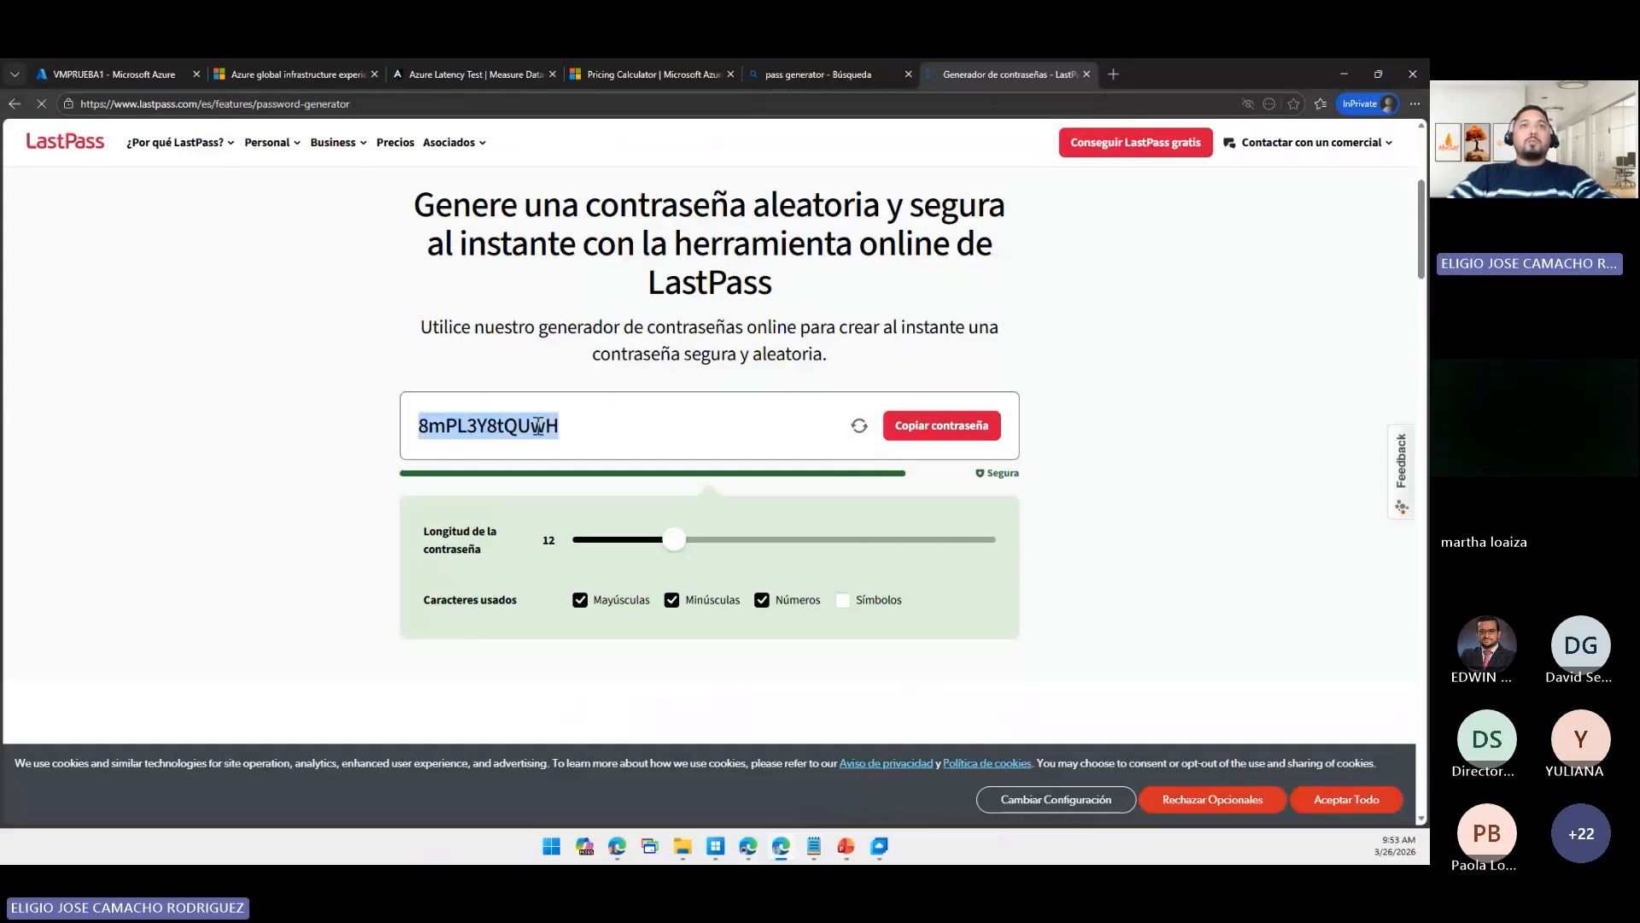
key("ctrl+c")
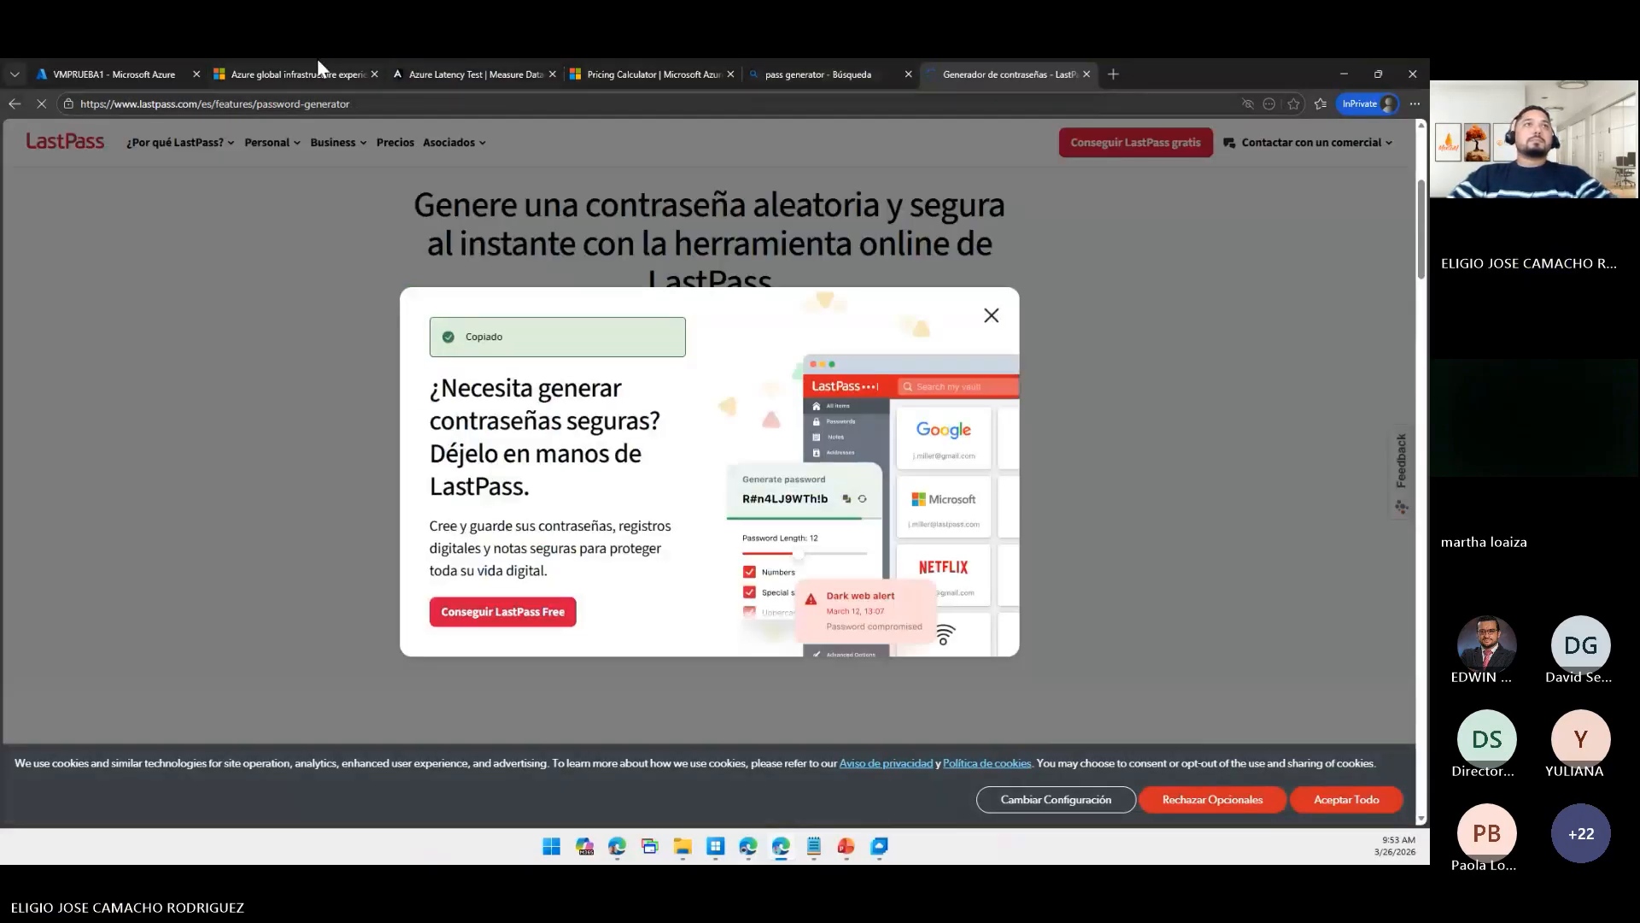
- Paste the generated password into VMPRUEBA1's Password and Confirm password fields, submit the reset, and check its progress in the notifications
left_click(151, 68)
key("ctrl+v")
left_click(283, 463)
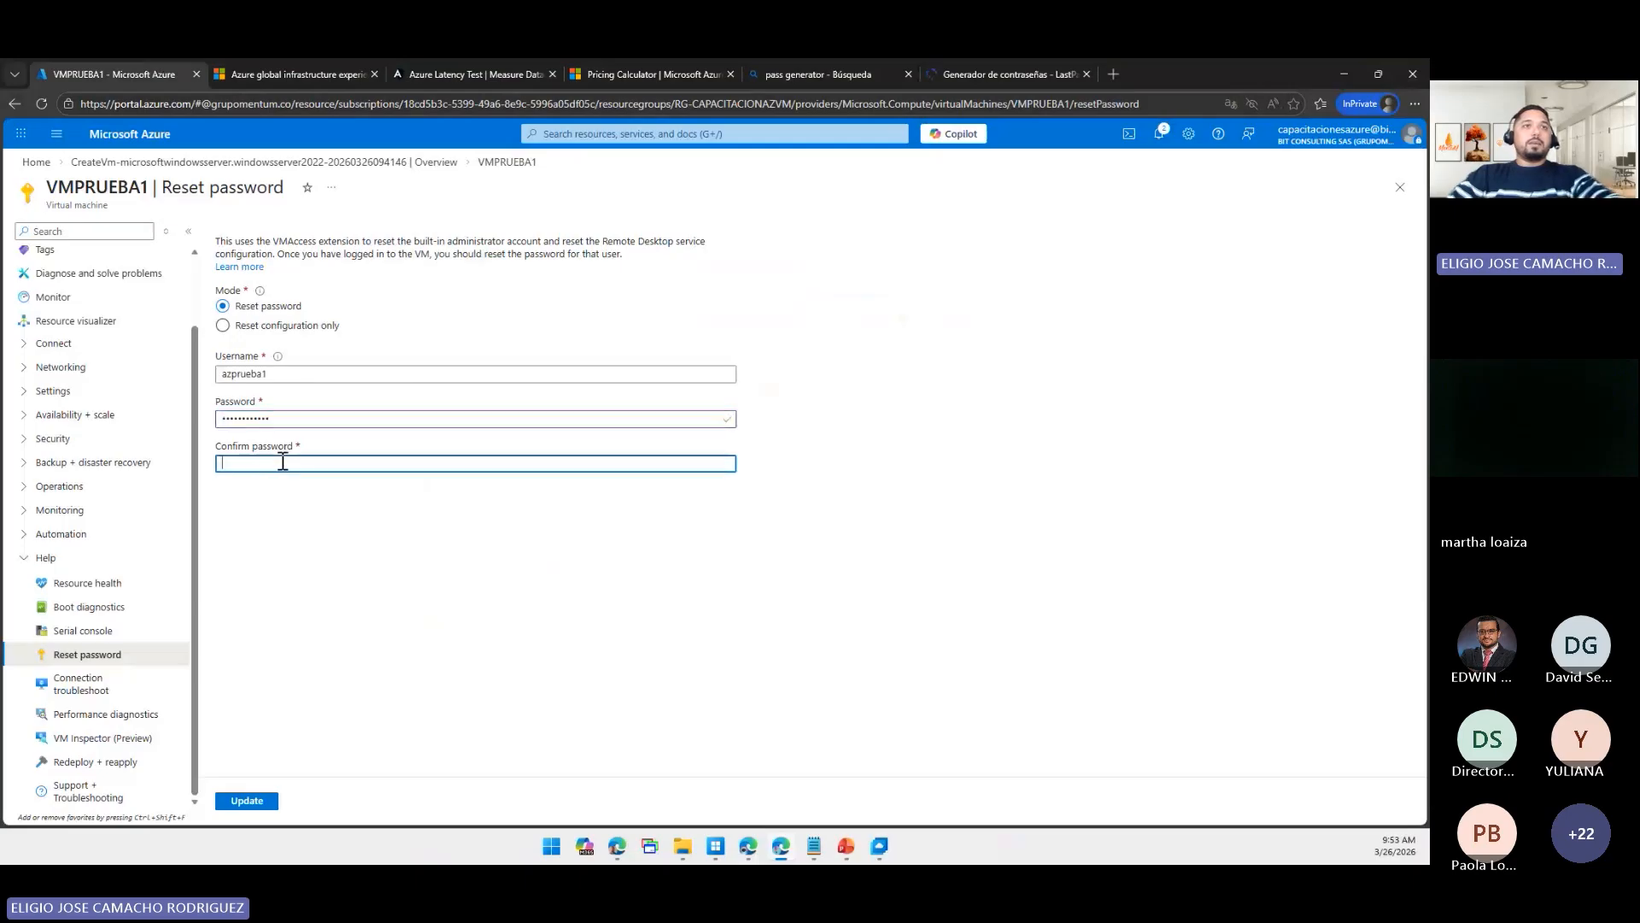
key("ctrl+v")
left_click(247, 801)
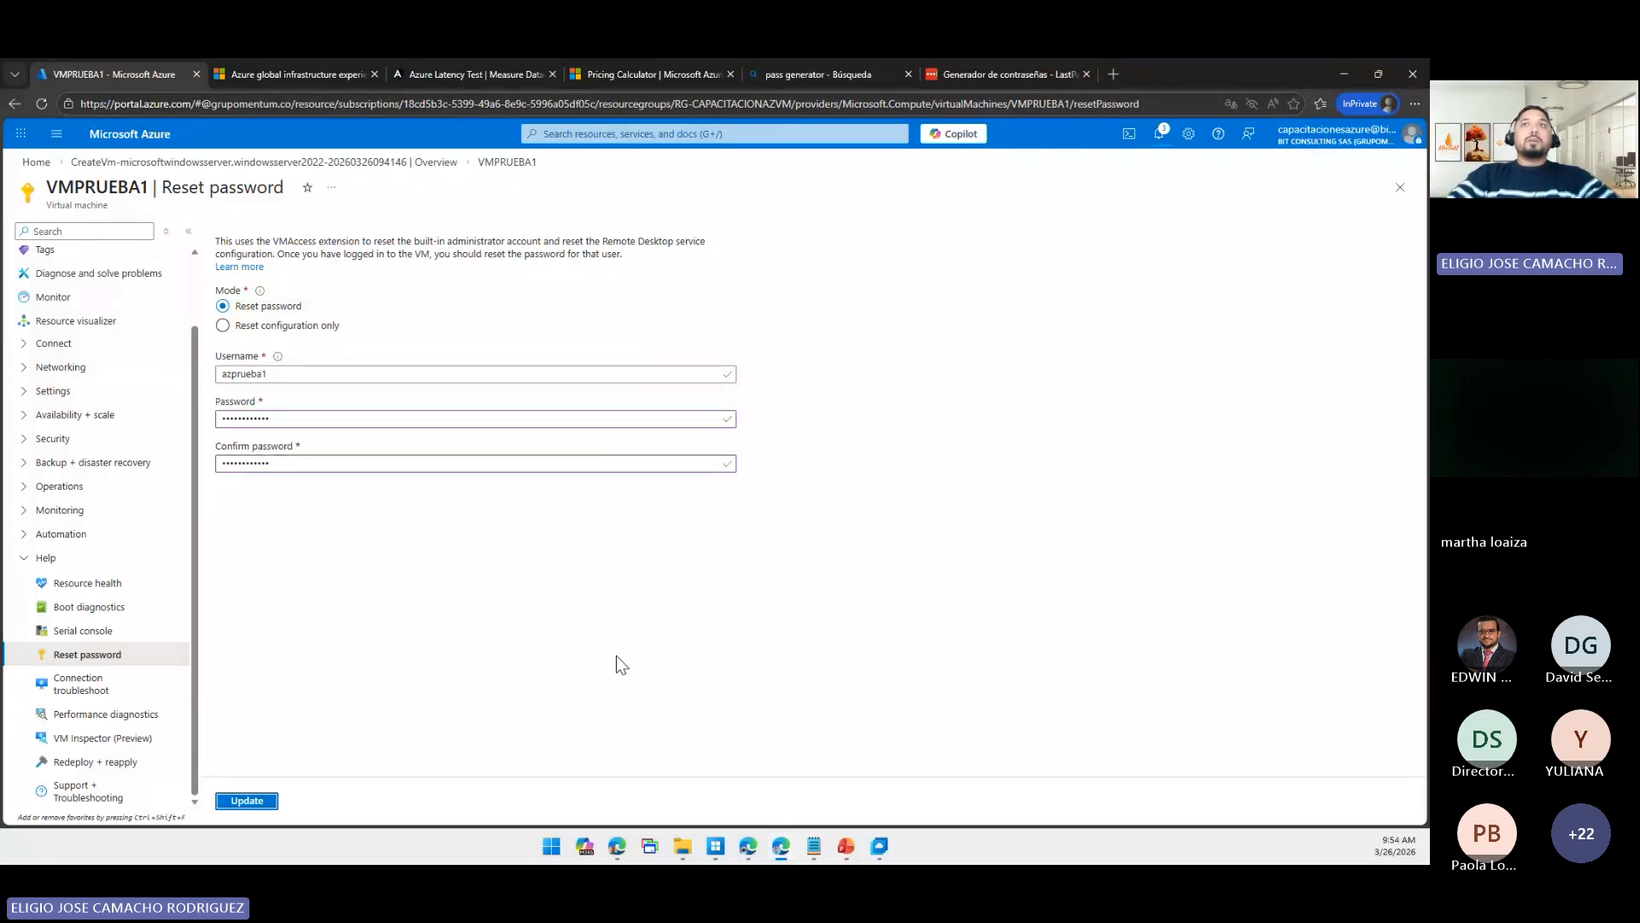
left_click(1159, 134)
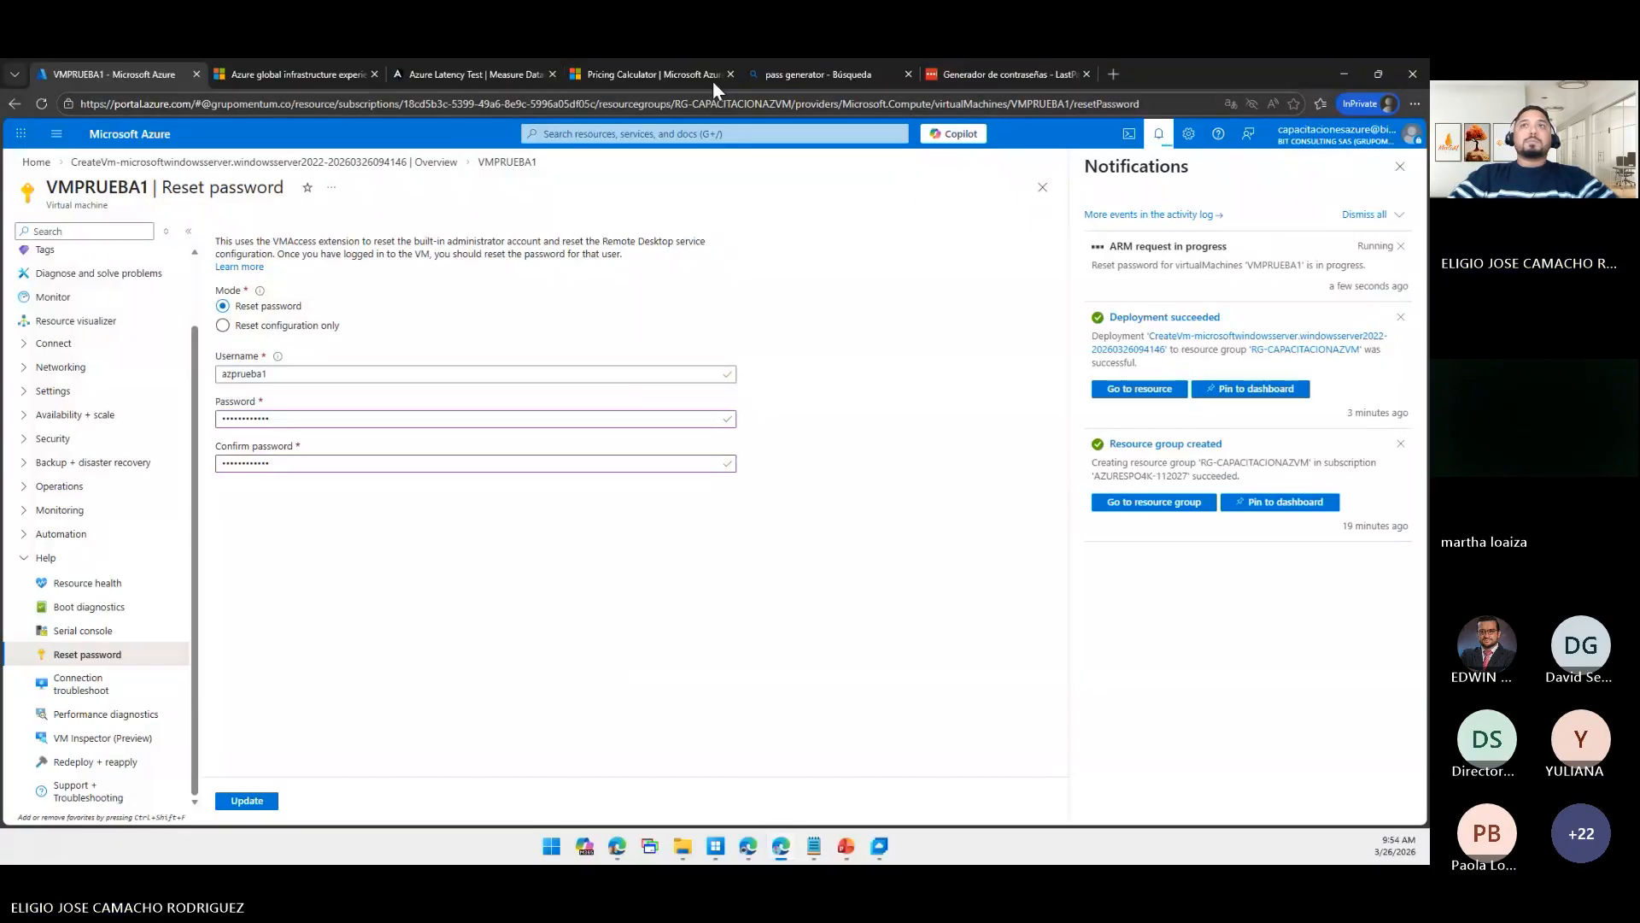
- Examine the monthly compute, Windows and SQL Server costs under Savings Options in the pricing estimate
left_click(673, 67)
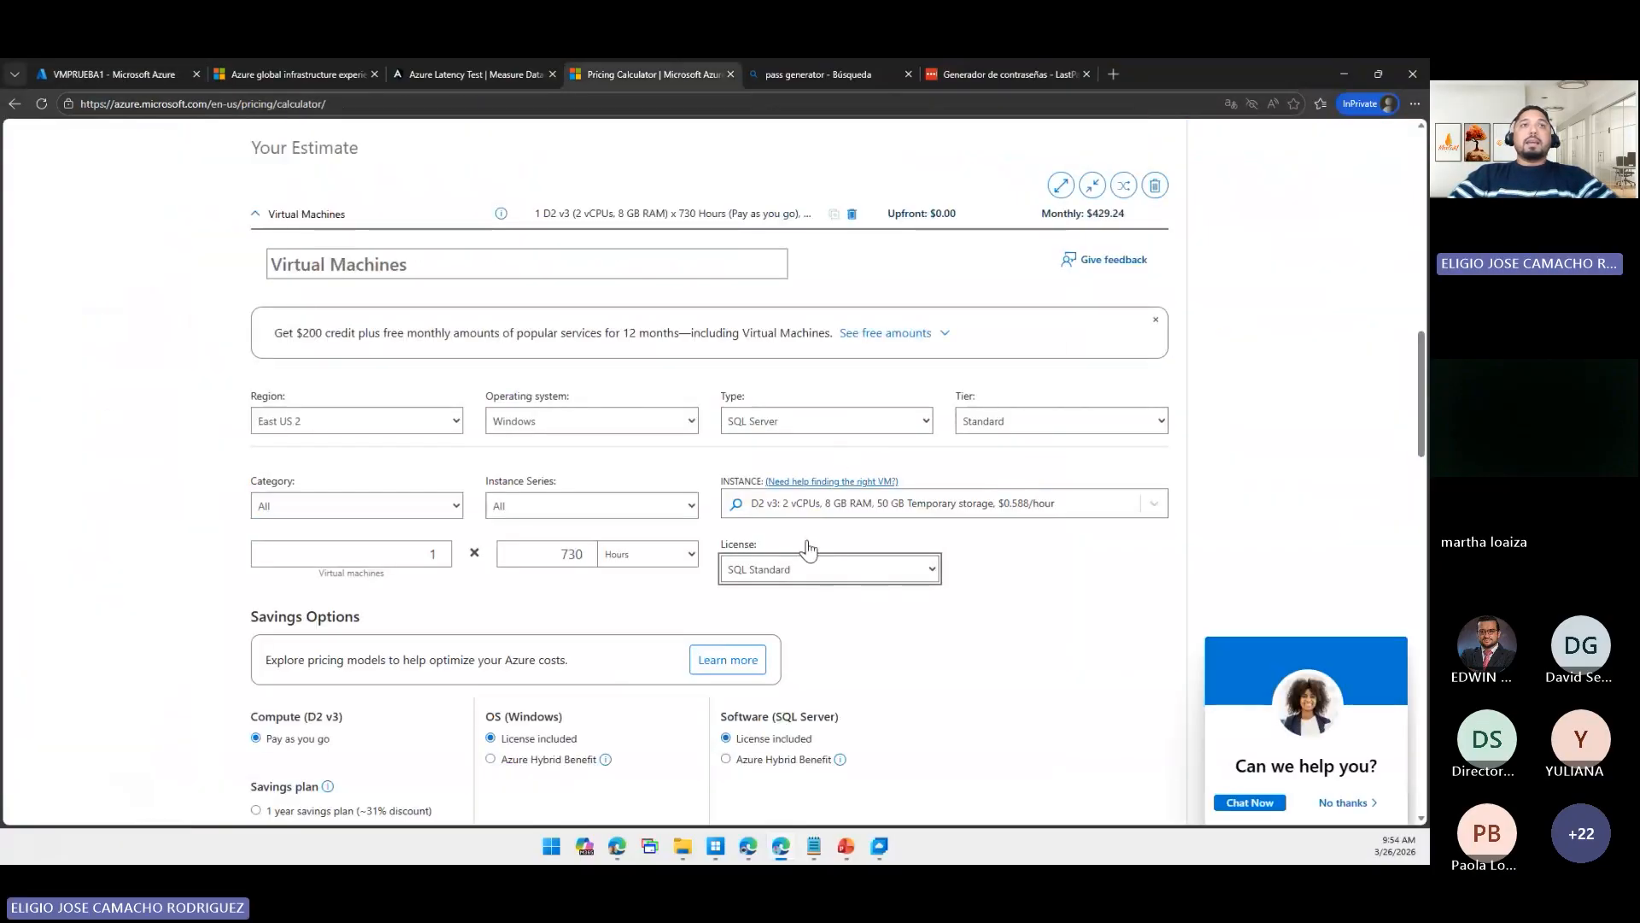
scroll(487, 416, "down", 5)
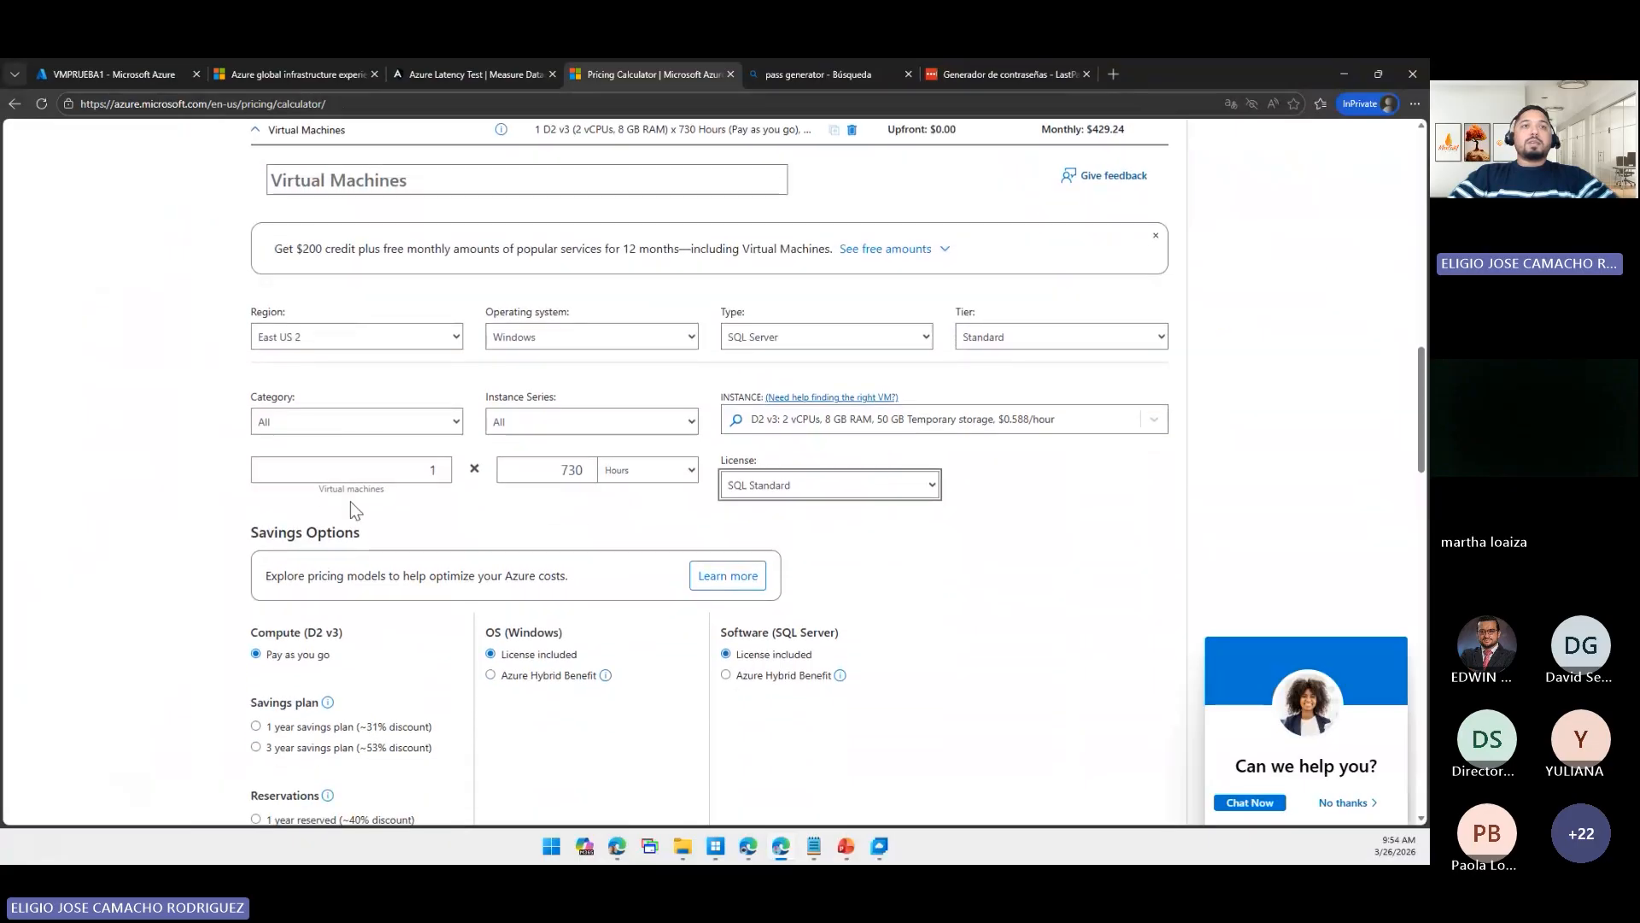
left_click_drag(250, 674, 301, 675)
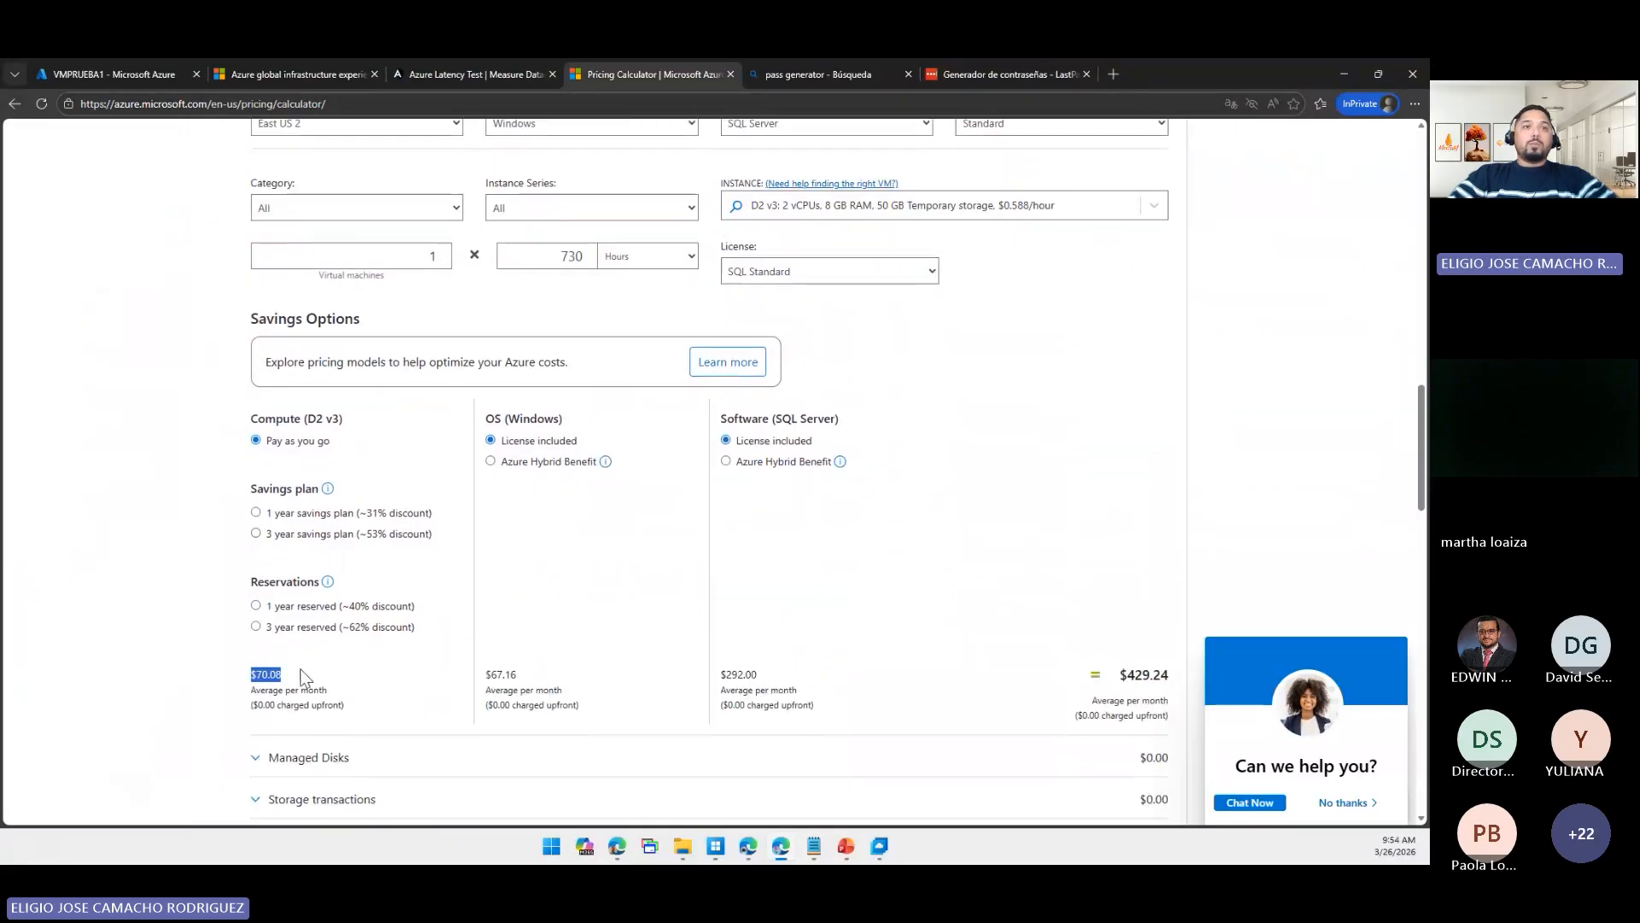
left_click_drag(492, 675, 533, 681)
left_click_drag(721, 674, 782, 673)
left_click(772, 681)
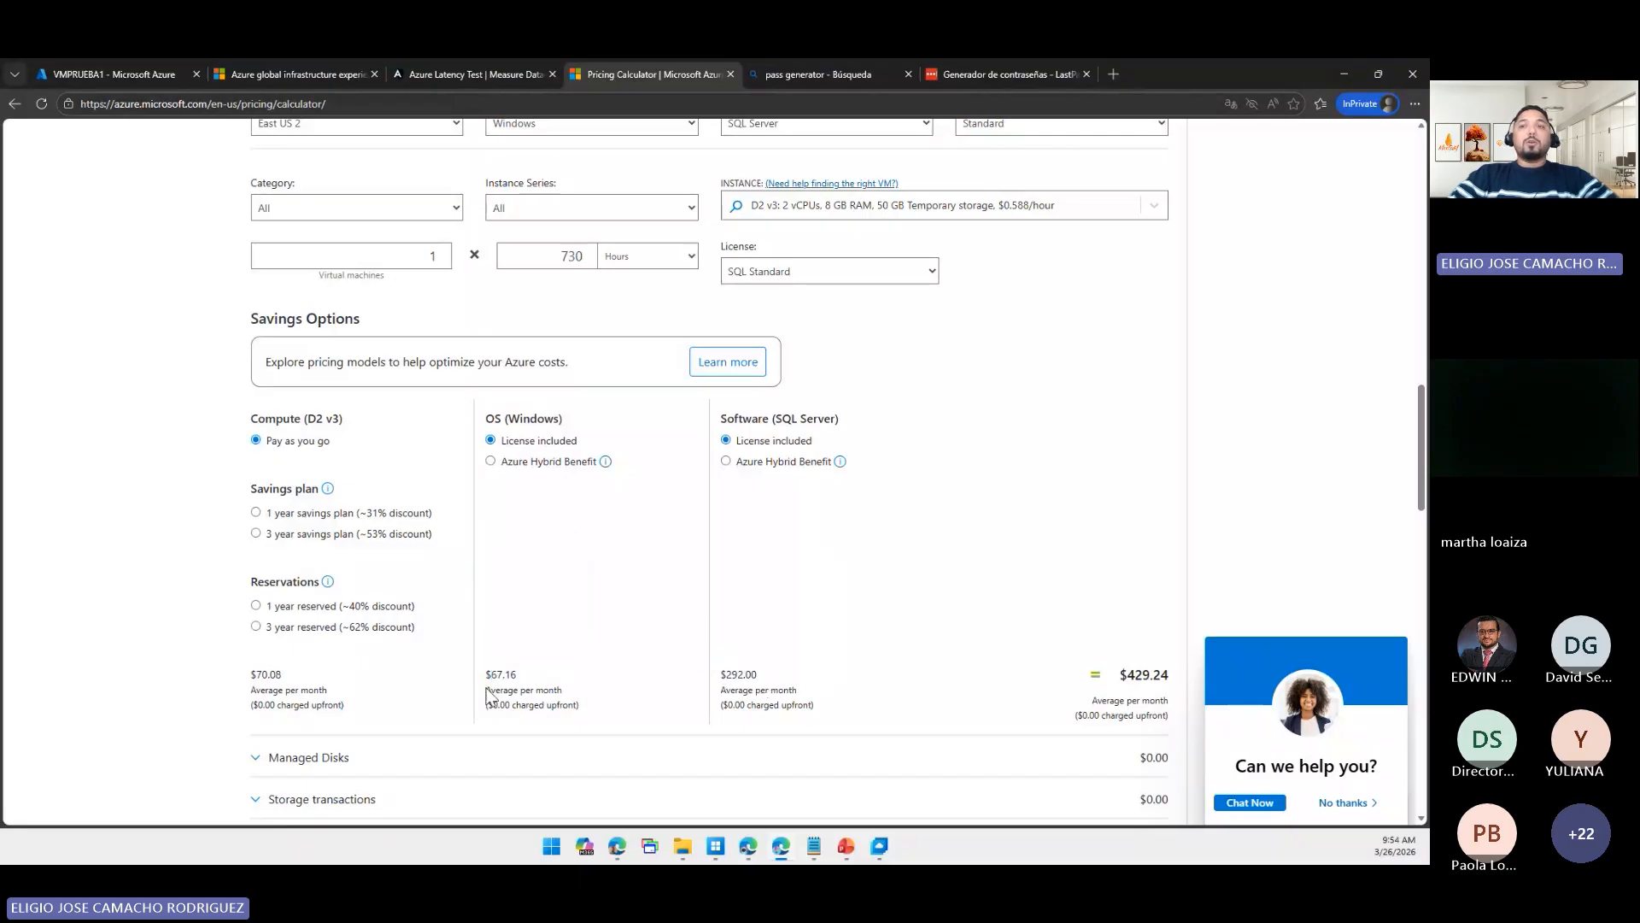
- Add one Standard SSD managed disk of size E10 (128 GiB) to the virtual machine estimate and review the updated configuration
scroll(806, 653, "up", 3)
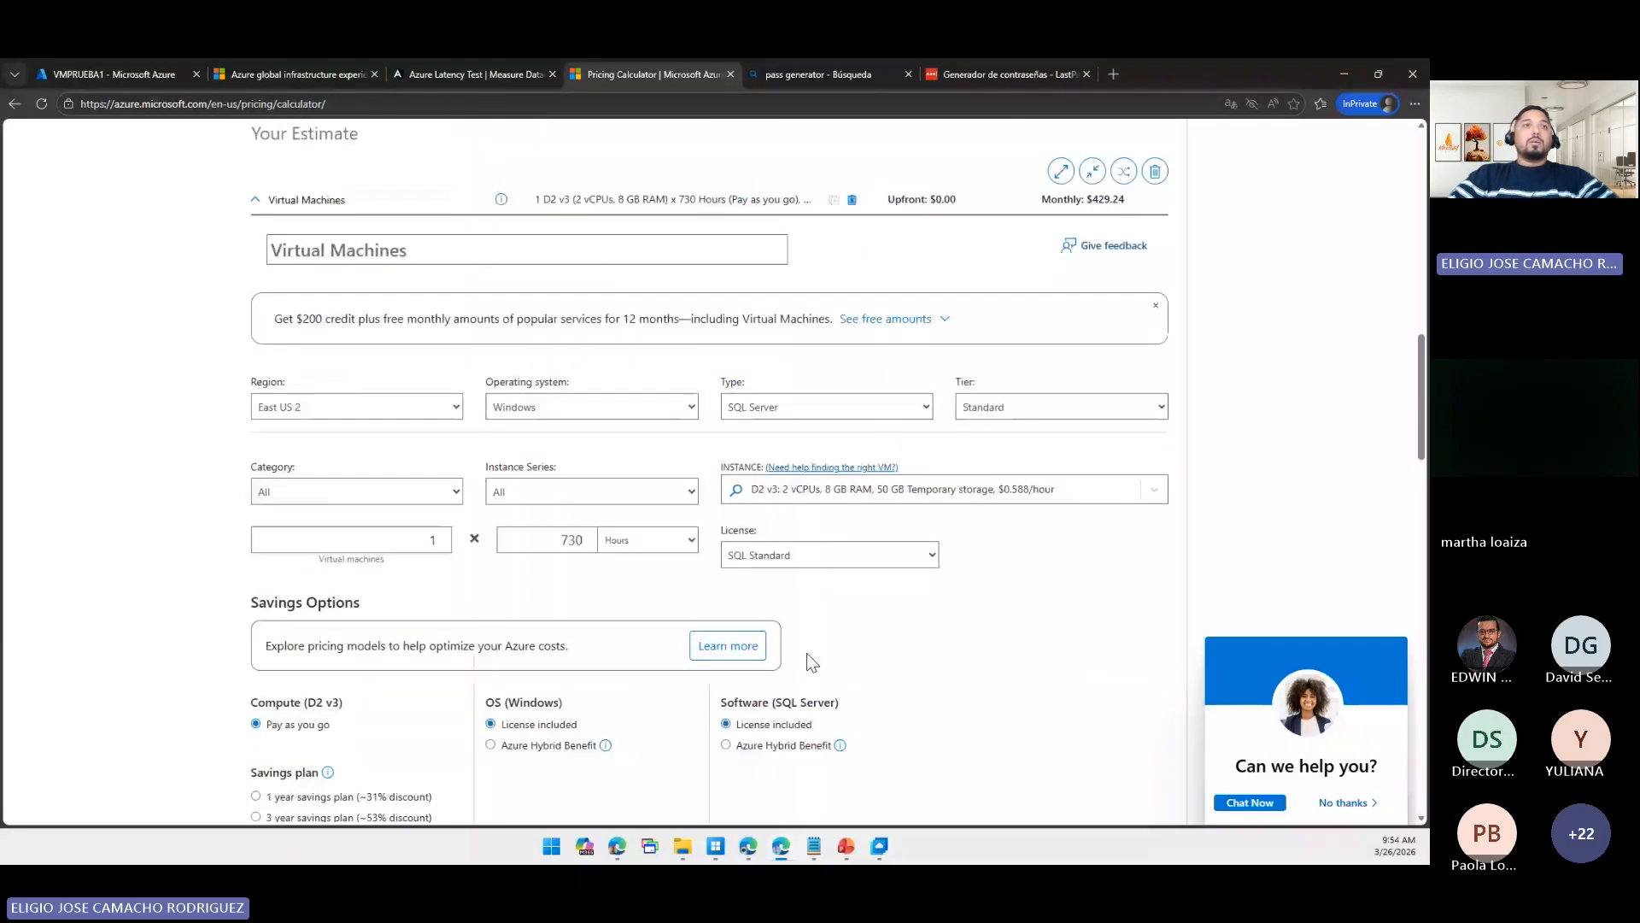
scroll(807, 653, "down", 3)
scroll(306, 509, "down", 3)
left_click(308, 459)
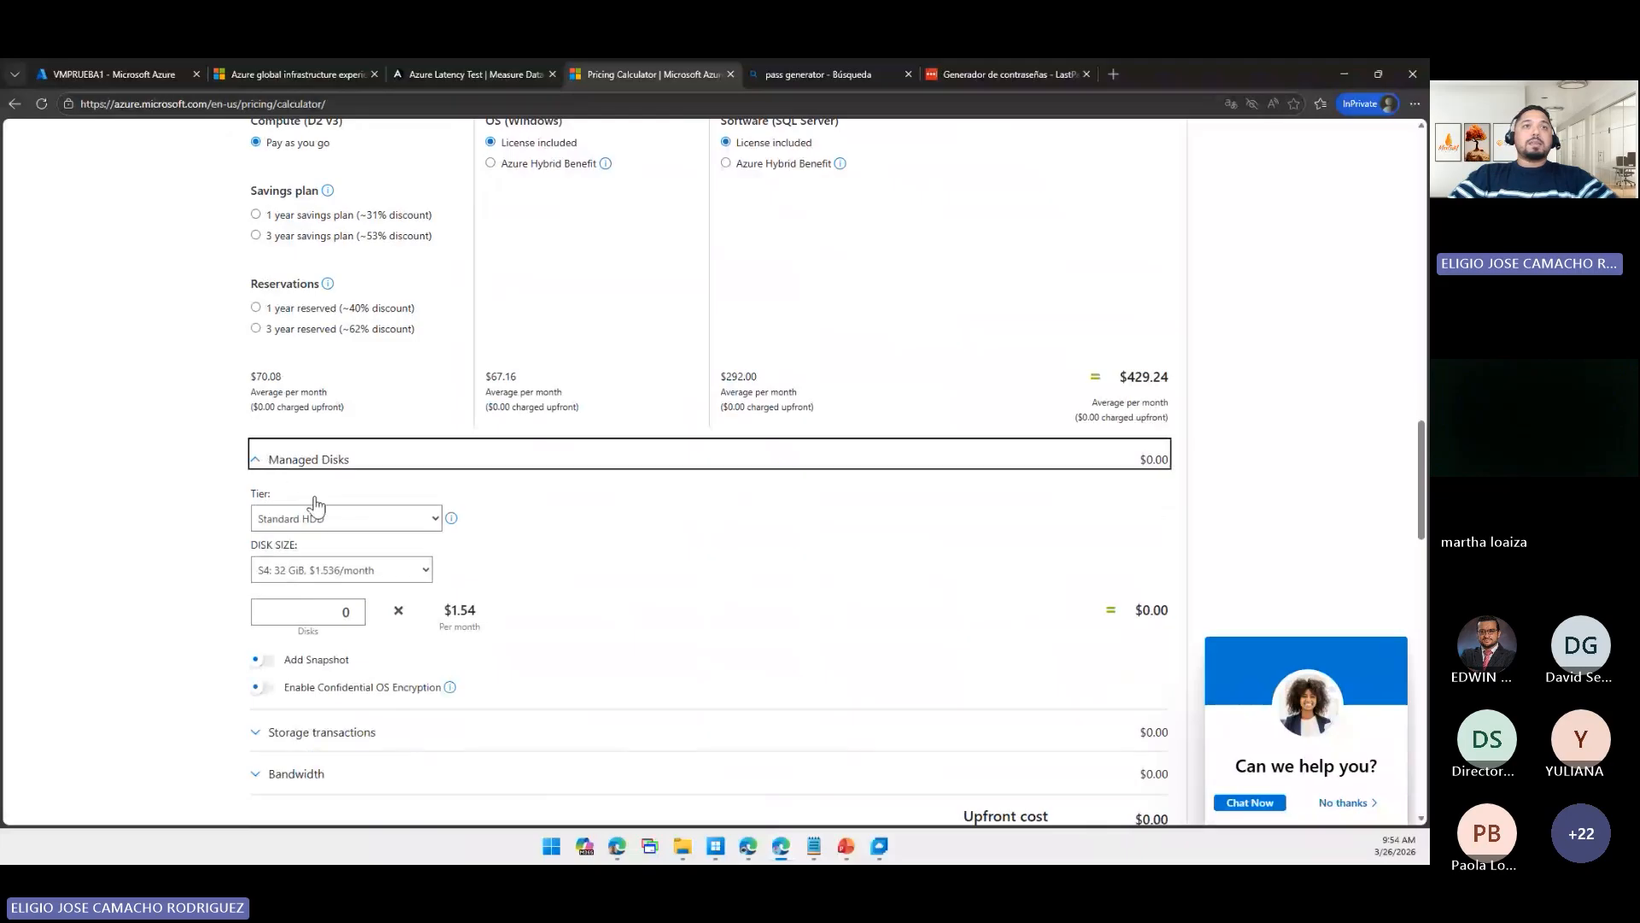
left_click(345, 519)
left_click(342, 566)
left_click(341, 571)
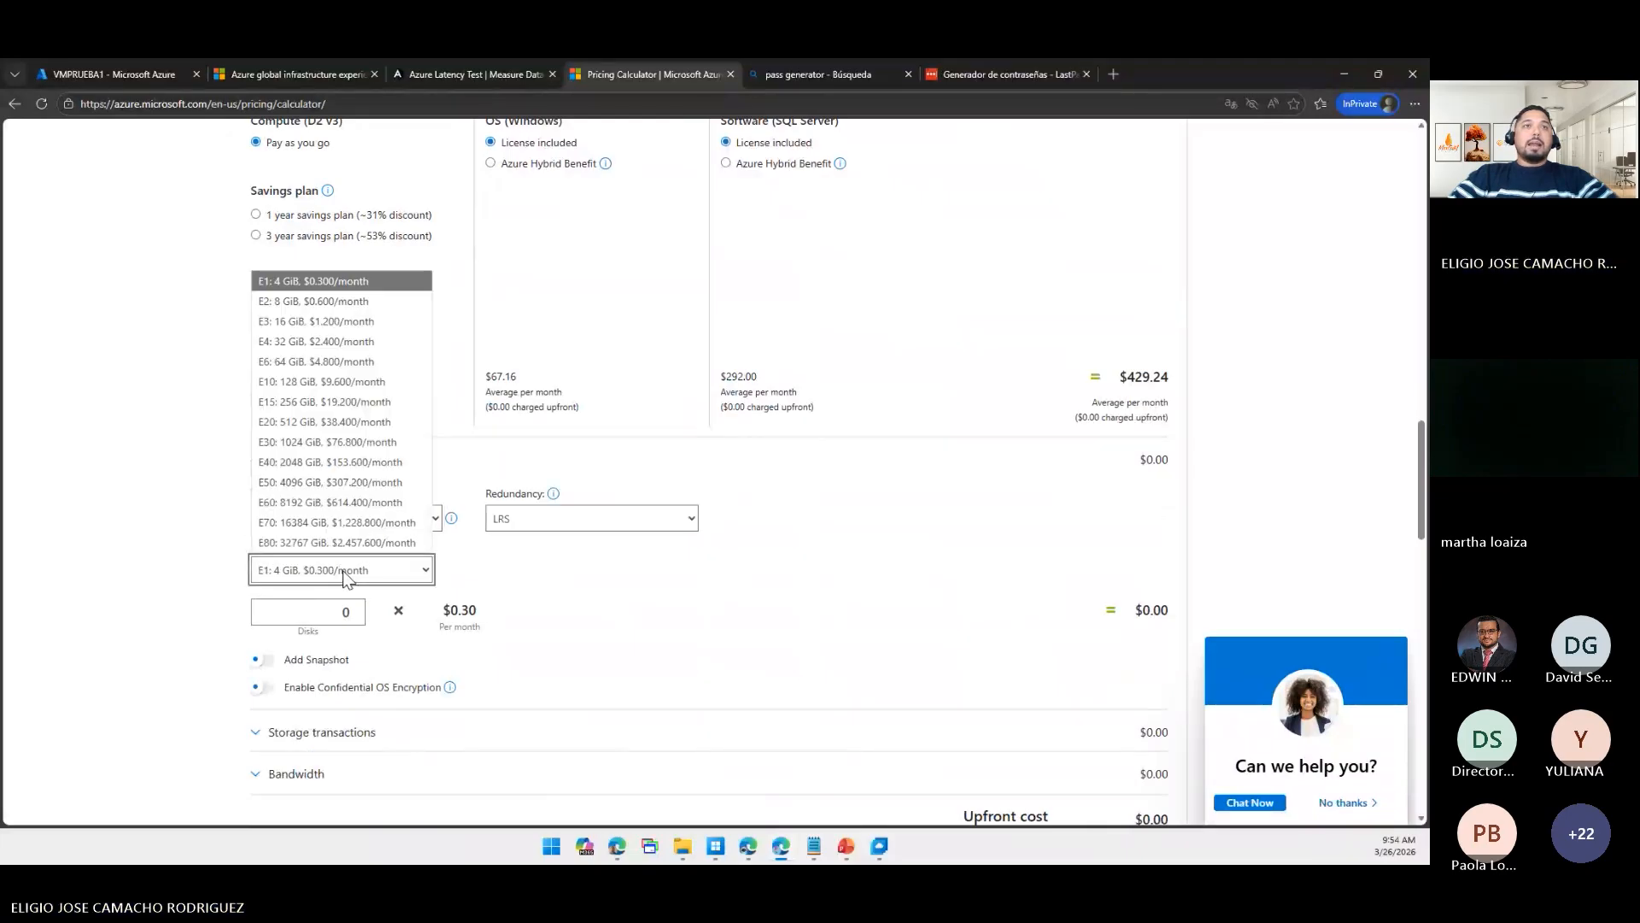
left_click(317, 384)
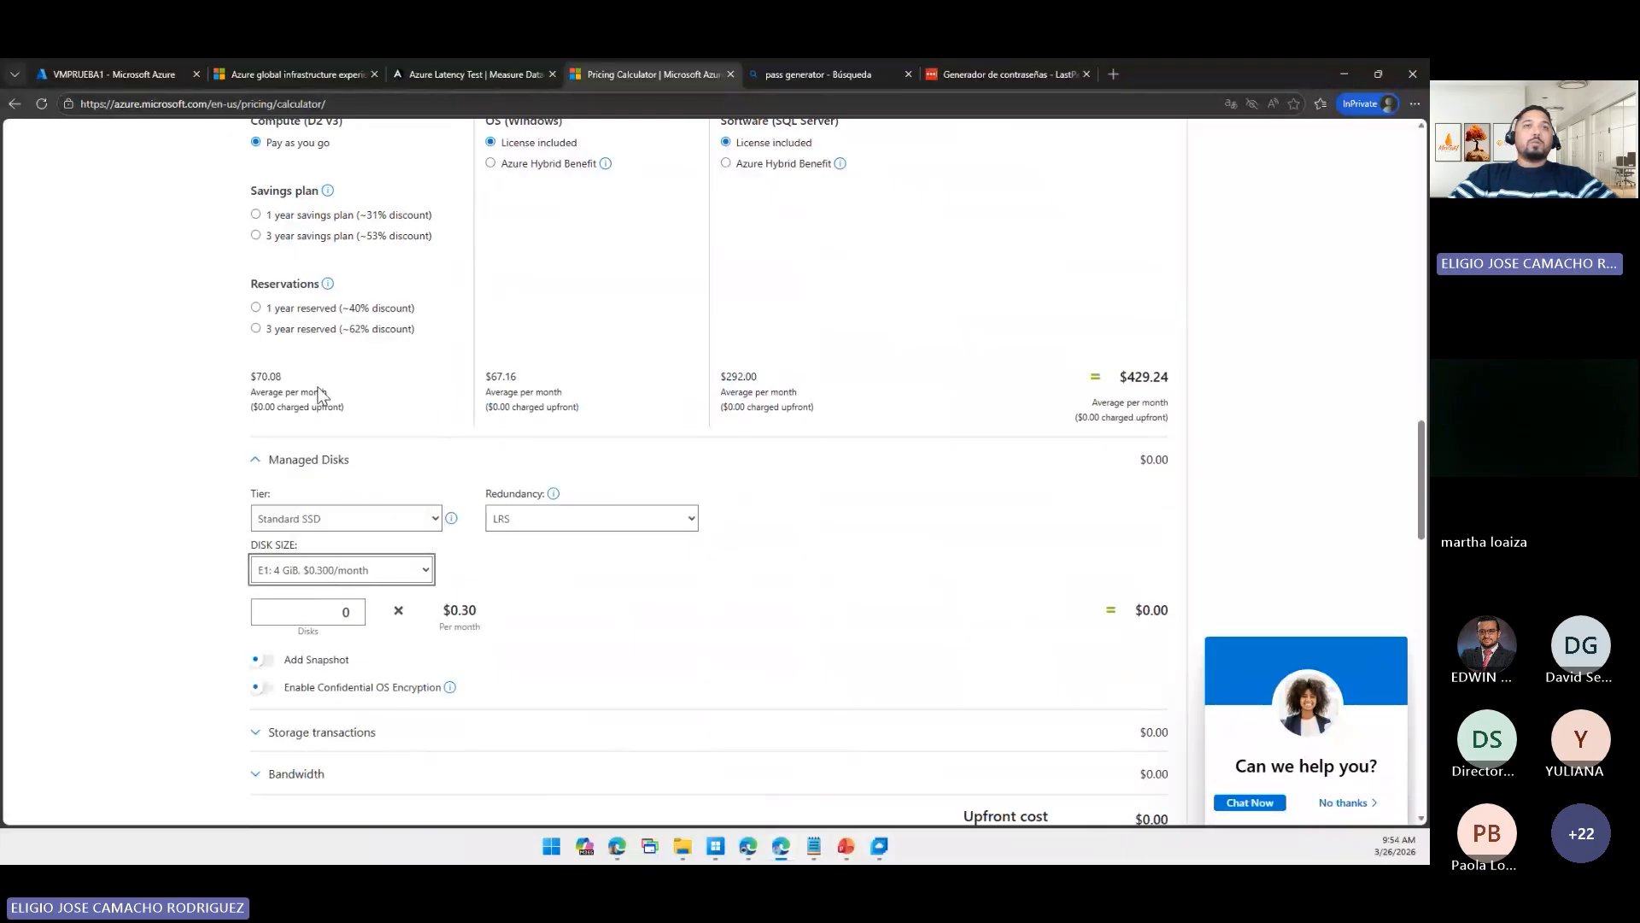
left_click(357, 607)
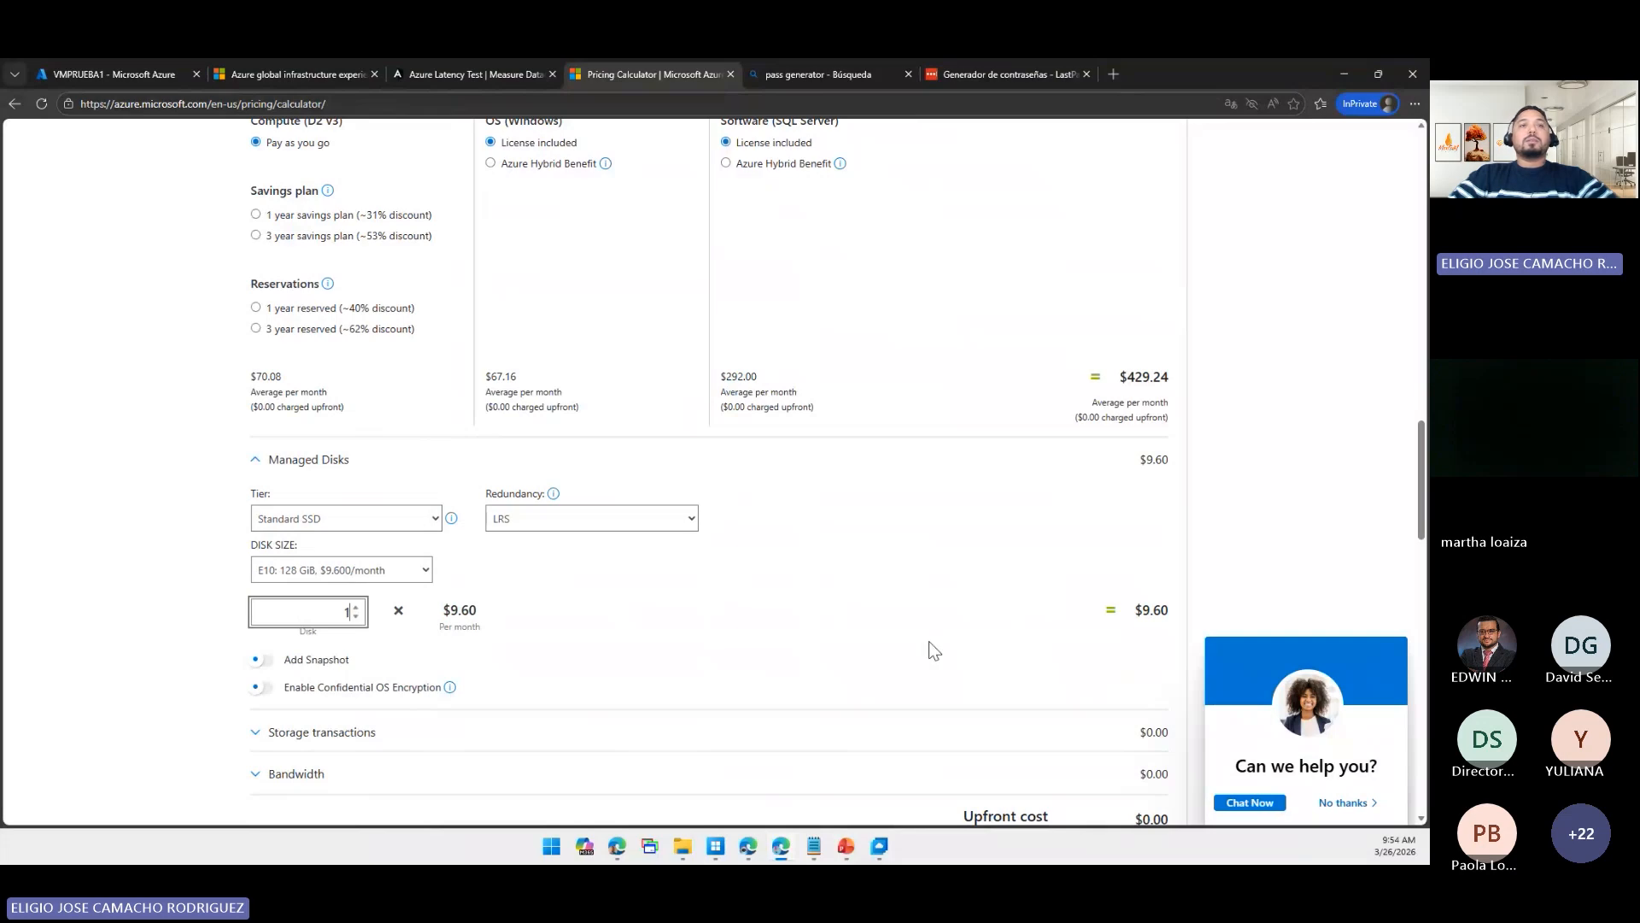
scroll(495, 628, "up", 3)
scroll(495, 628, "down", 3)
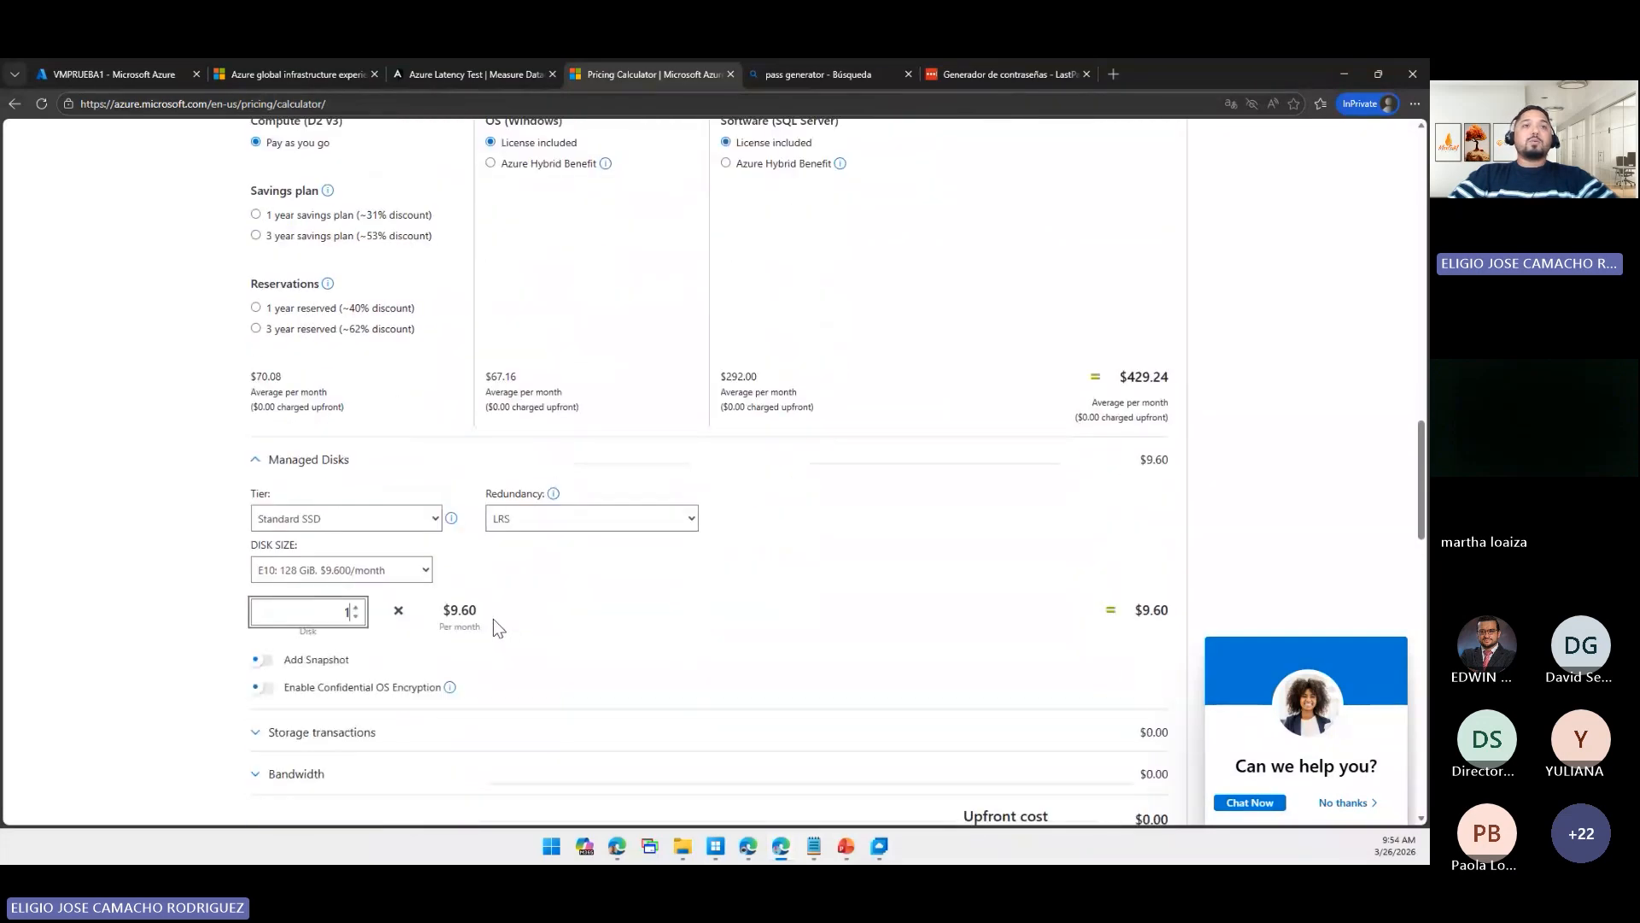
scroll(699, 623, "up", 10)
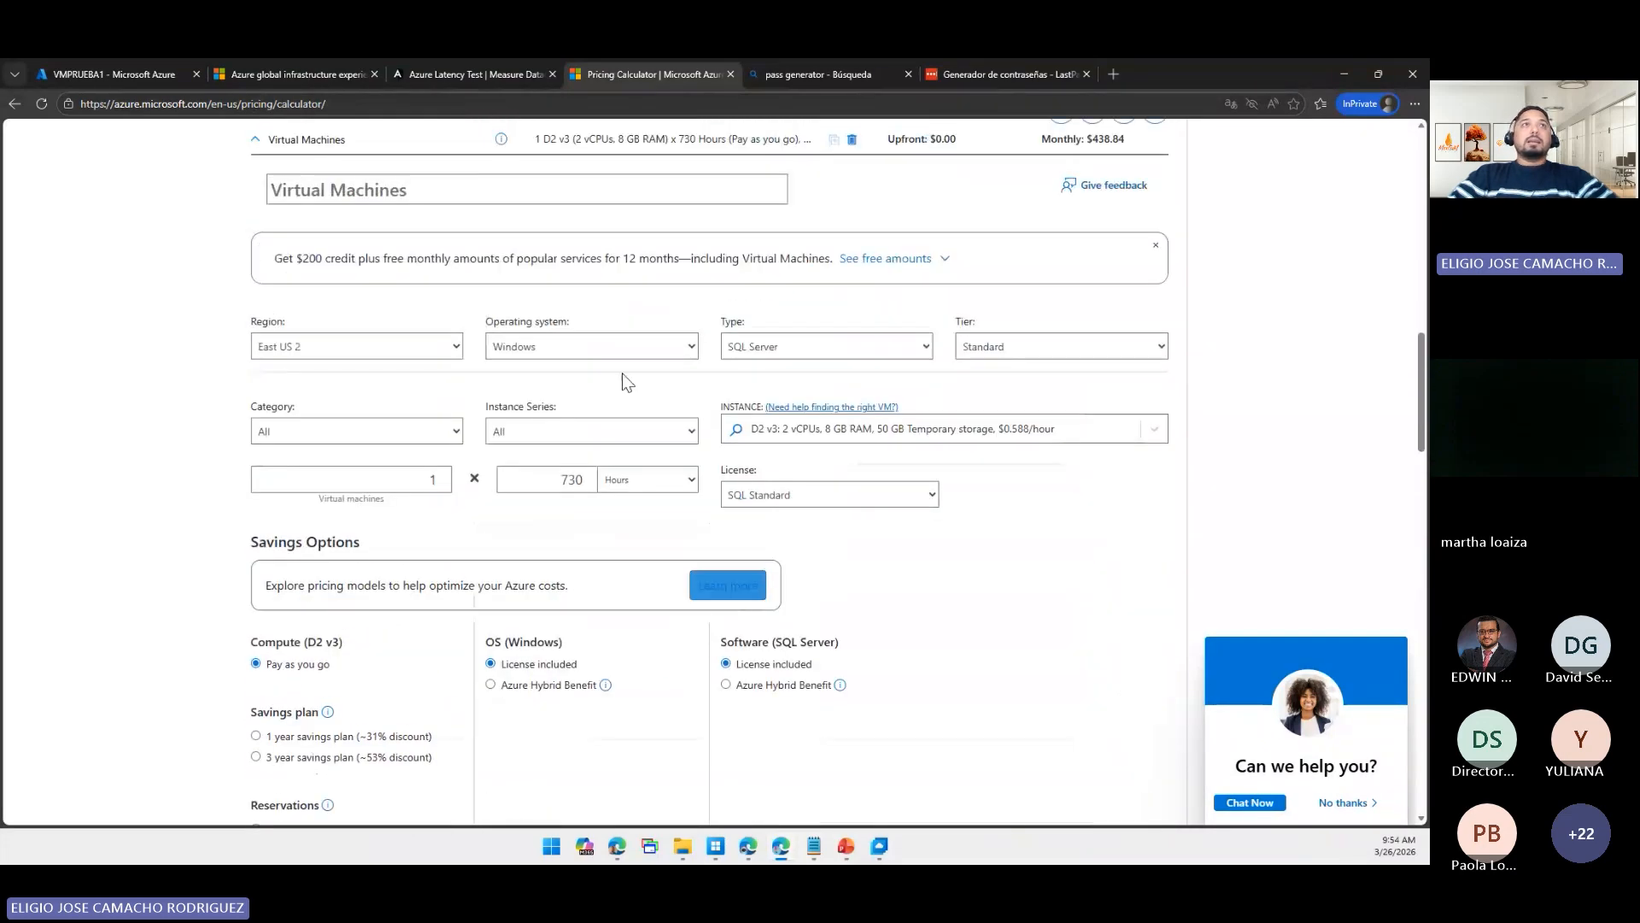
- Switch back to VMPRUEBA1 in the Azure portal, copy the username azprueba1 from the password reset page, and open the VM's overview
left_click(154, 65)
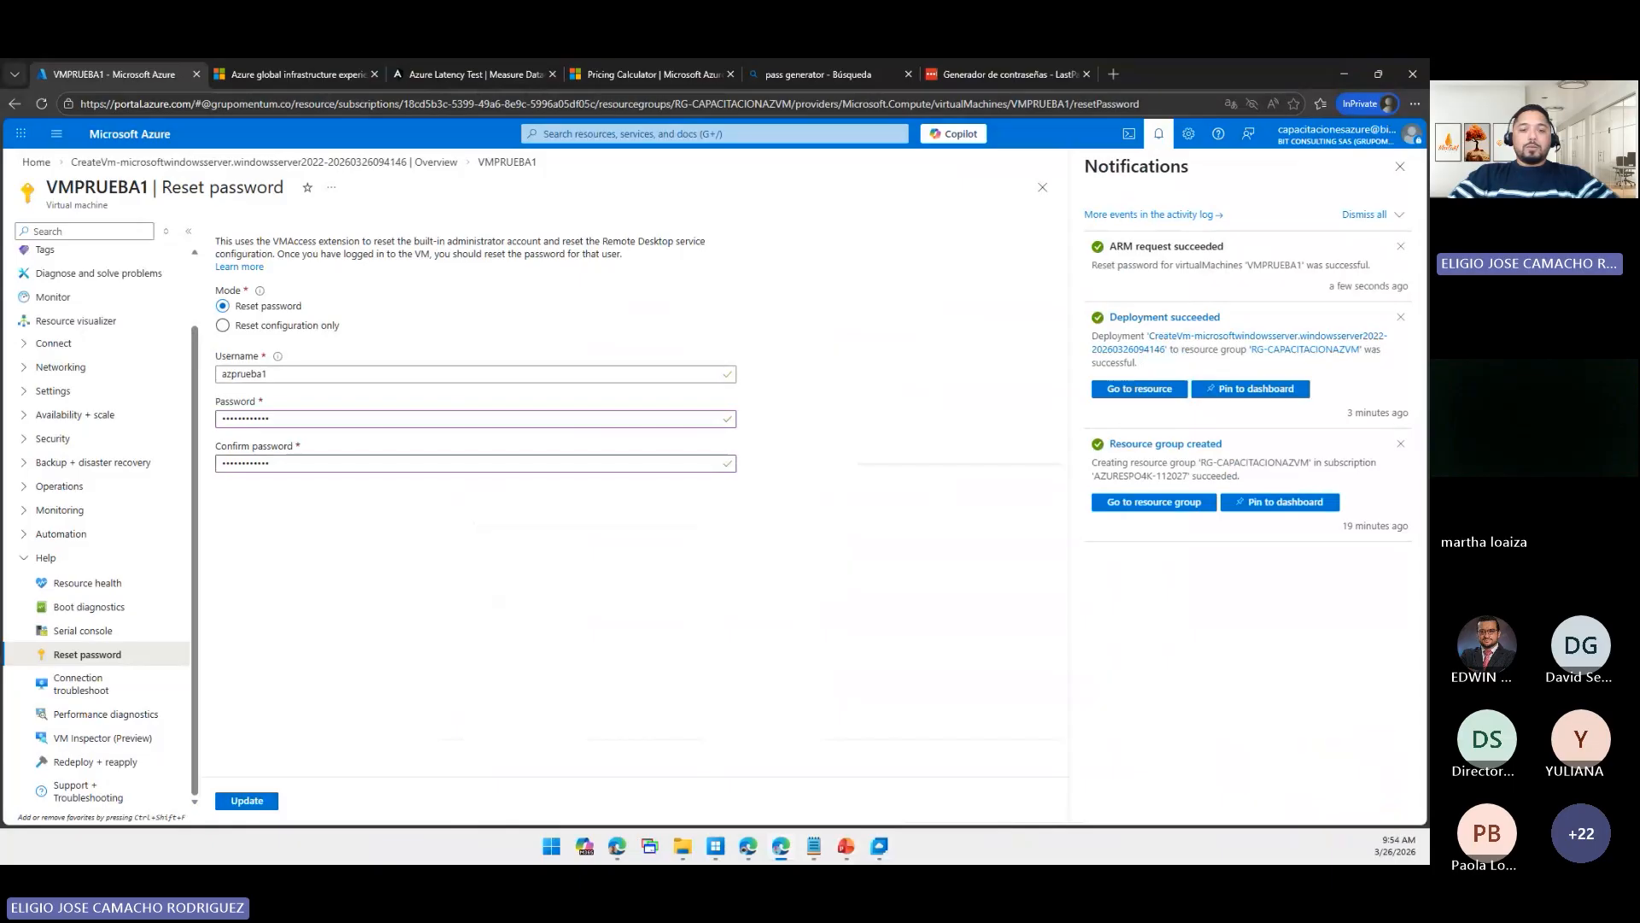
key("super")
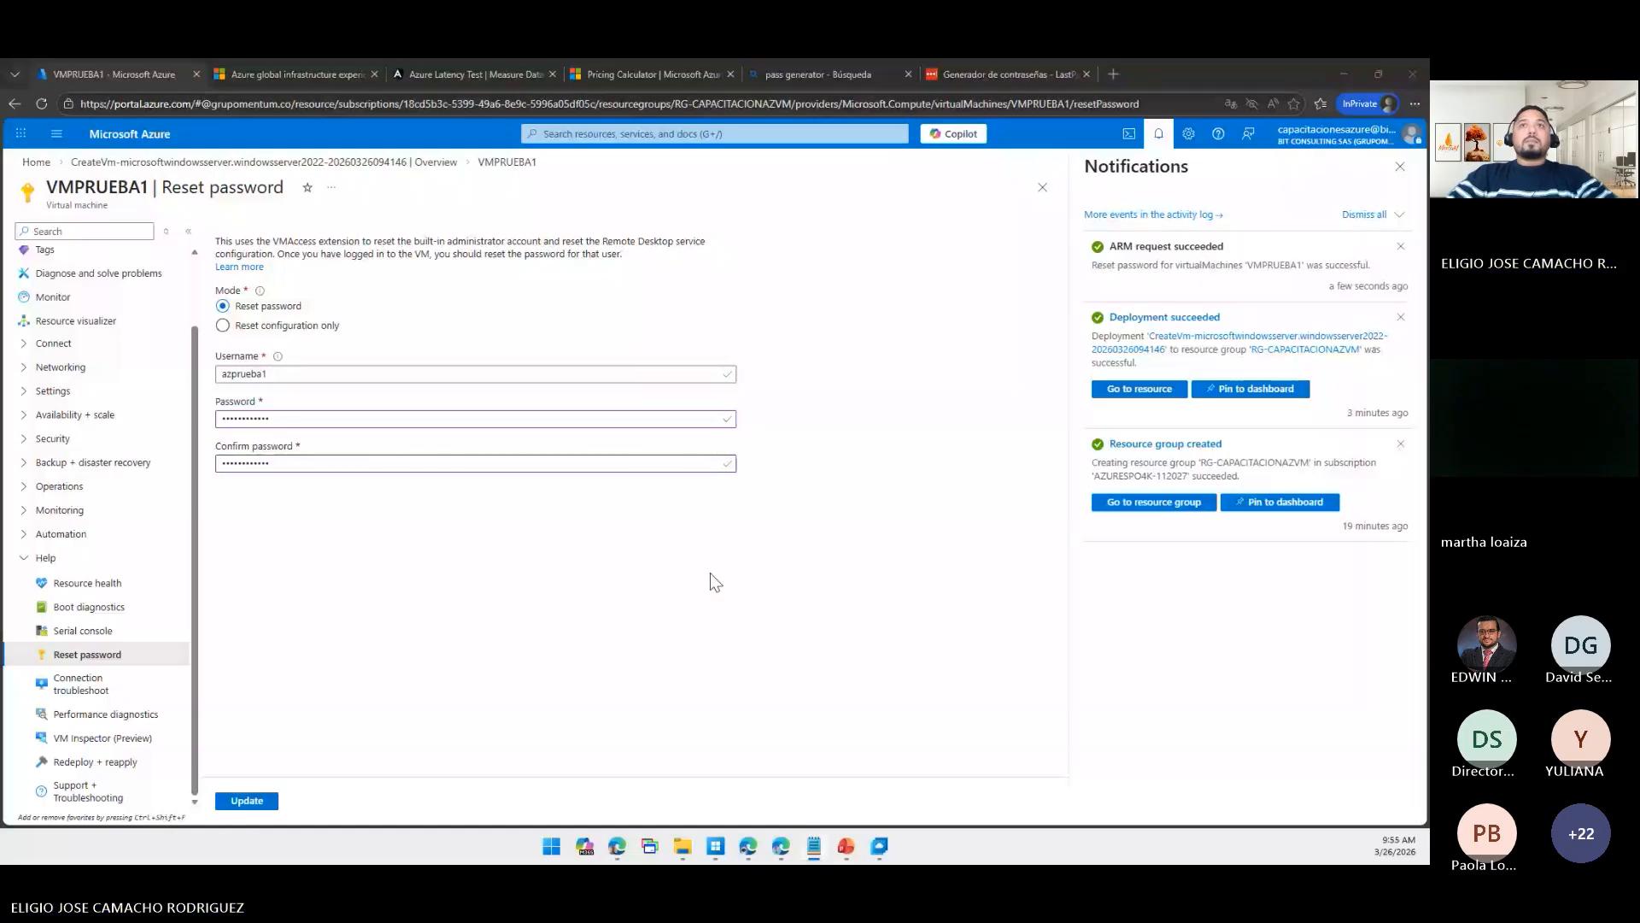
left_click(303, 376)
left_click_drag(301, 374, 96, 374)
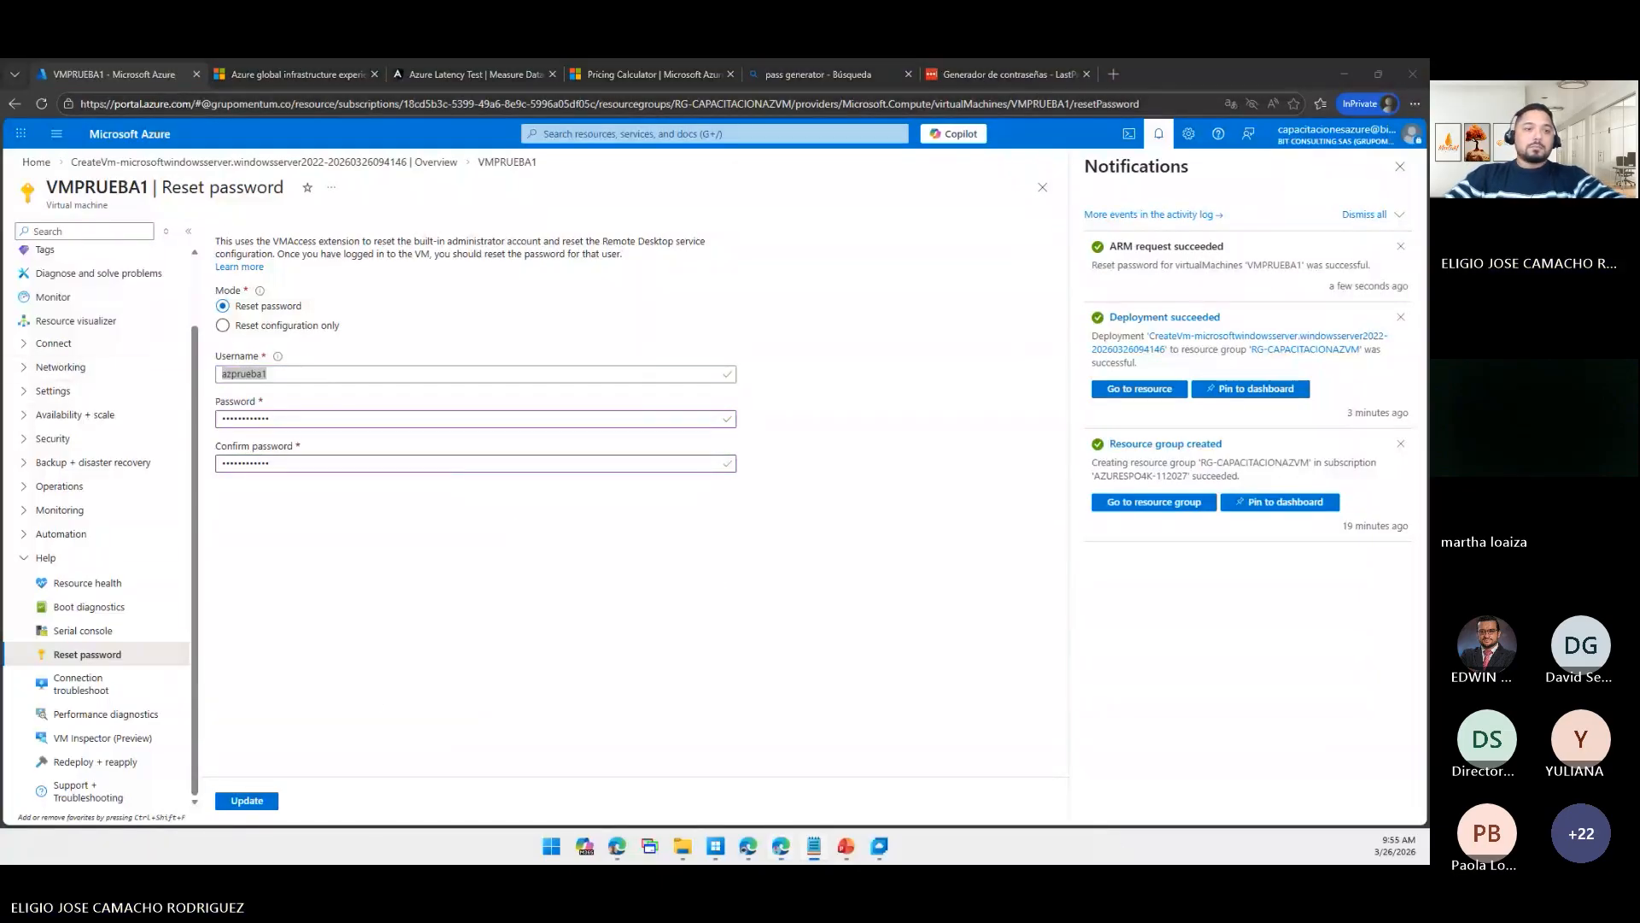
left_click(838, 622)
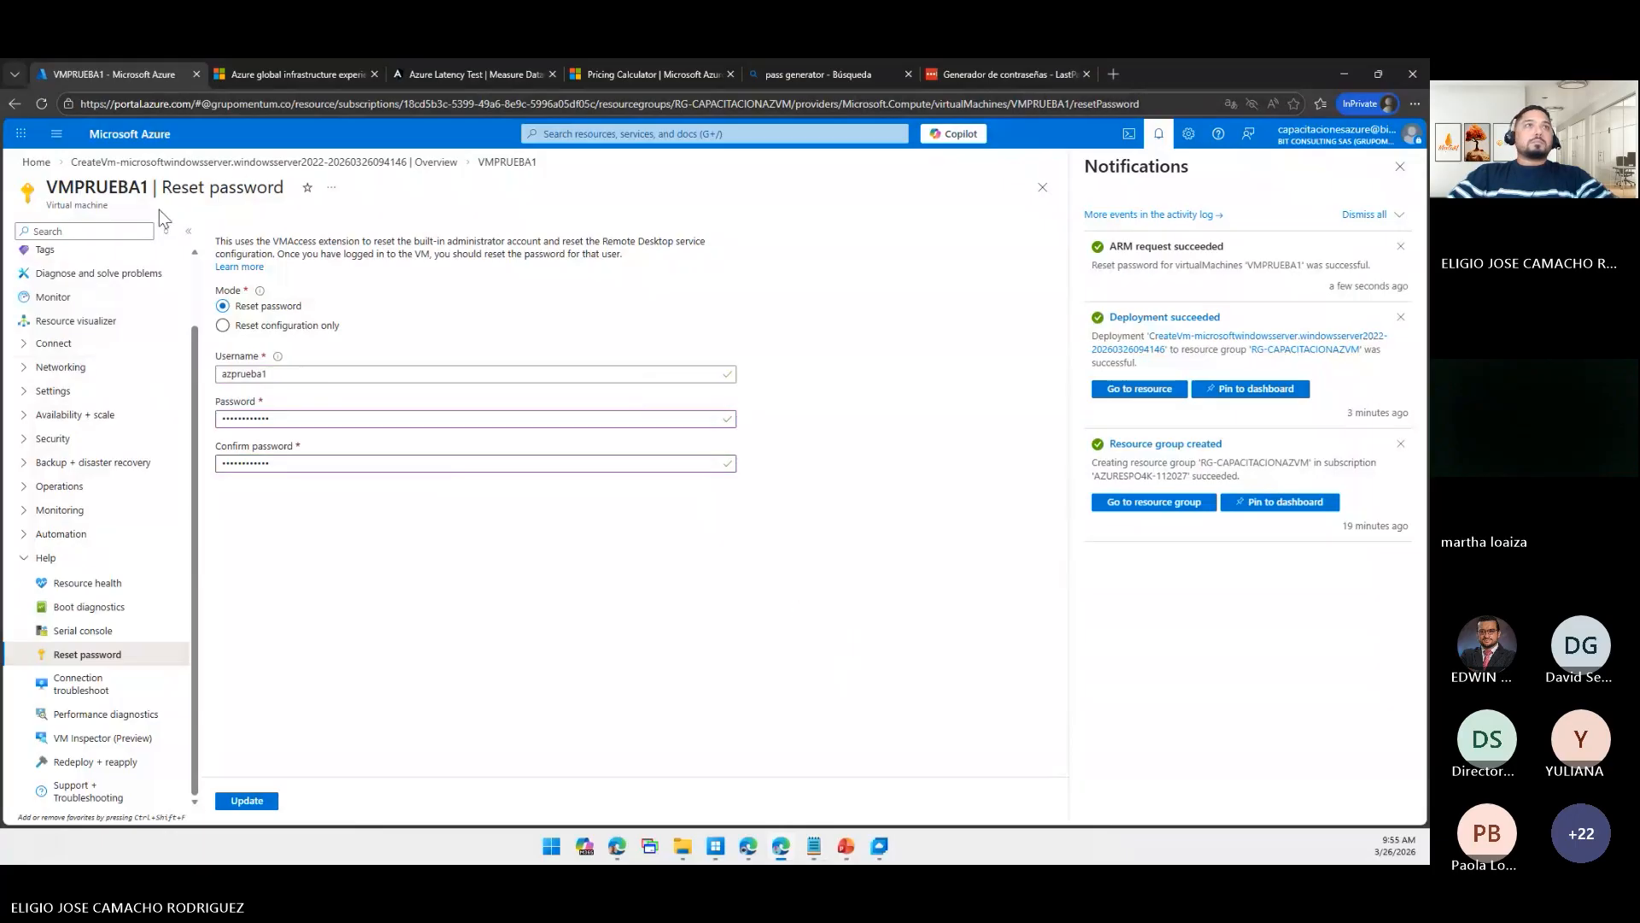
scroll(110, 299, "up", 2)
left_click(85, 257)
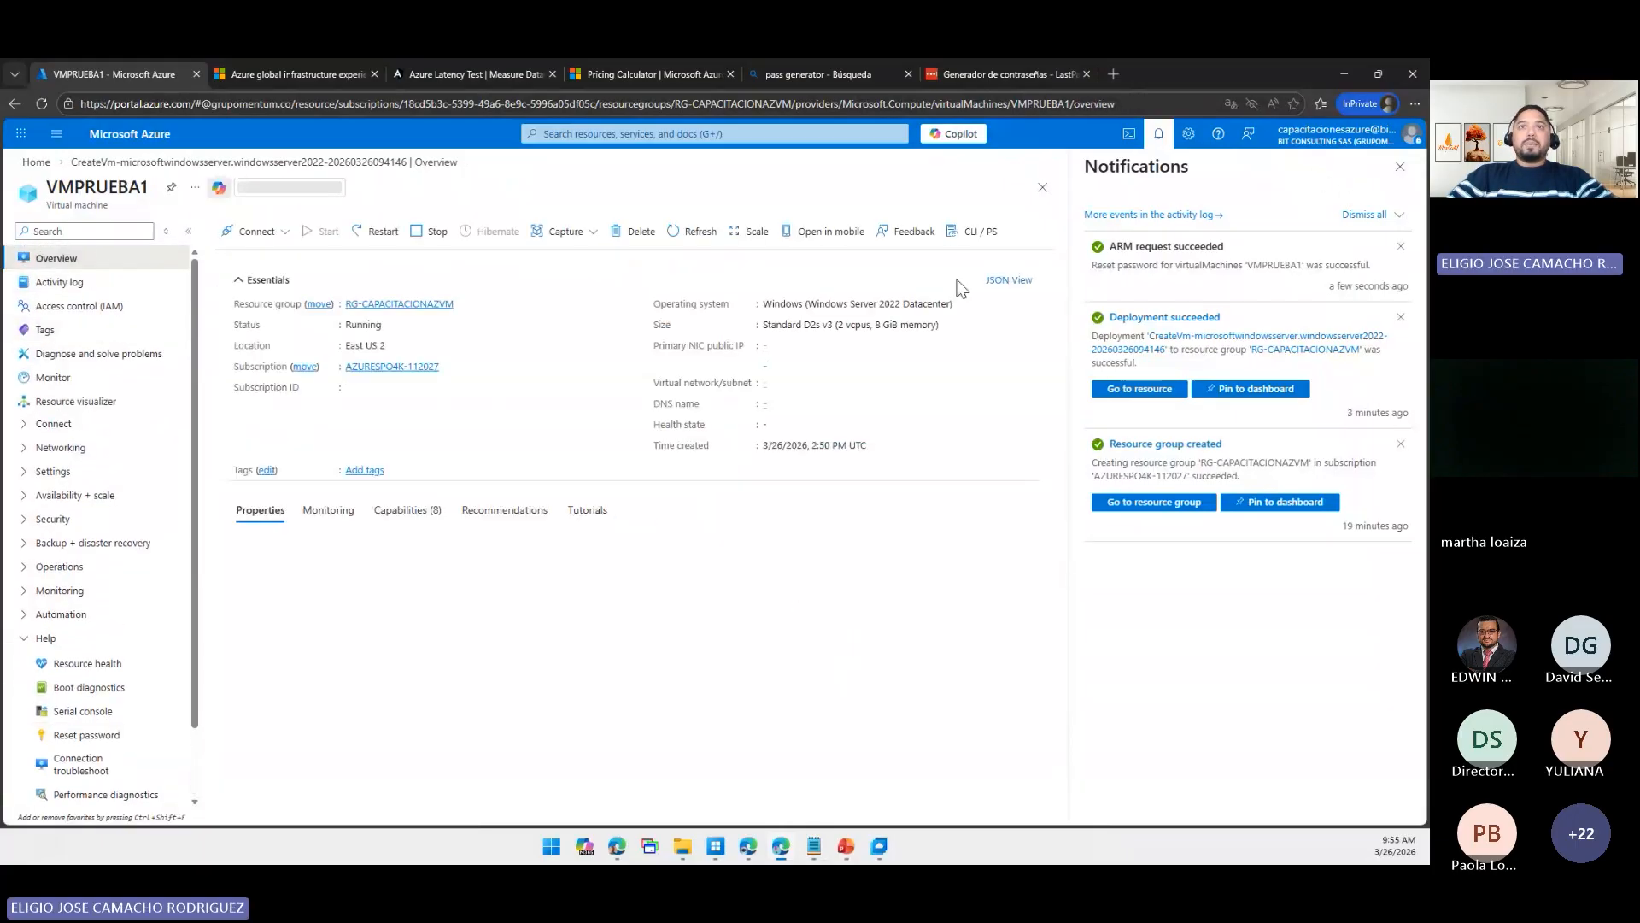
- Open Remote Desktop Connection on the local computer and start connecting to VMPRUEBA1's public IP address, 20.7.17.99
left_click(1344, 74)
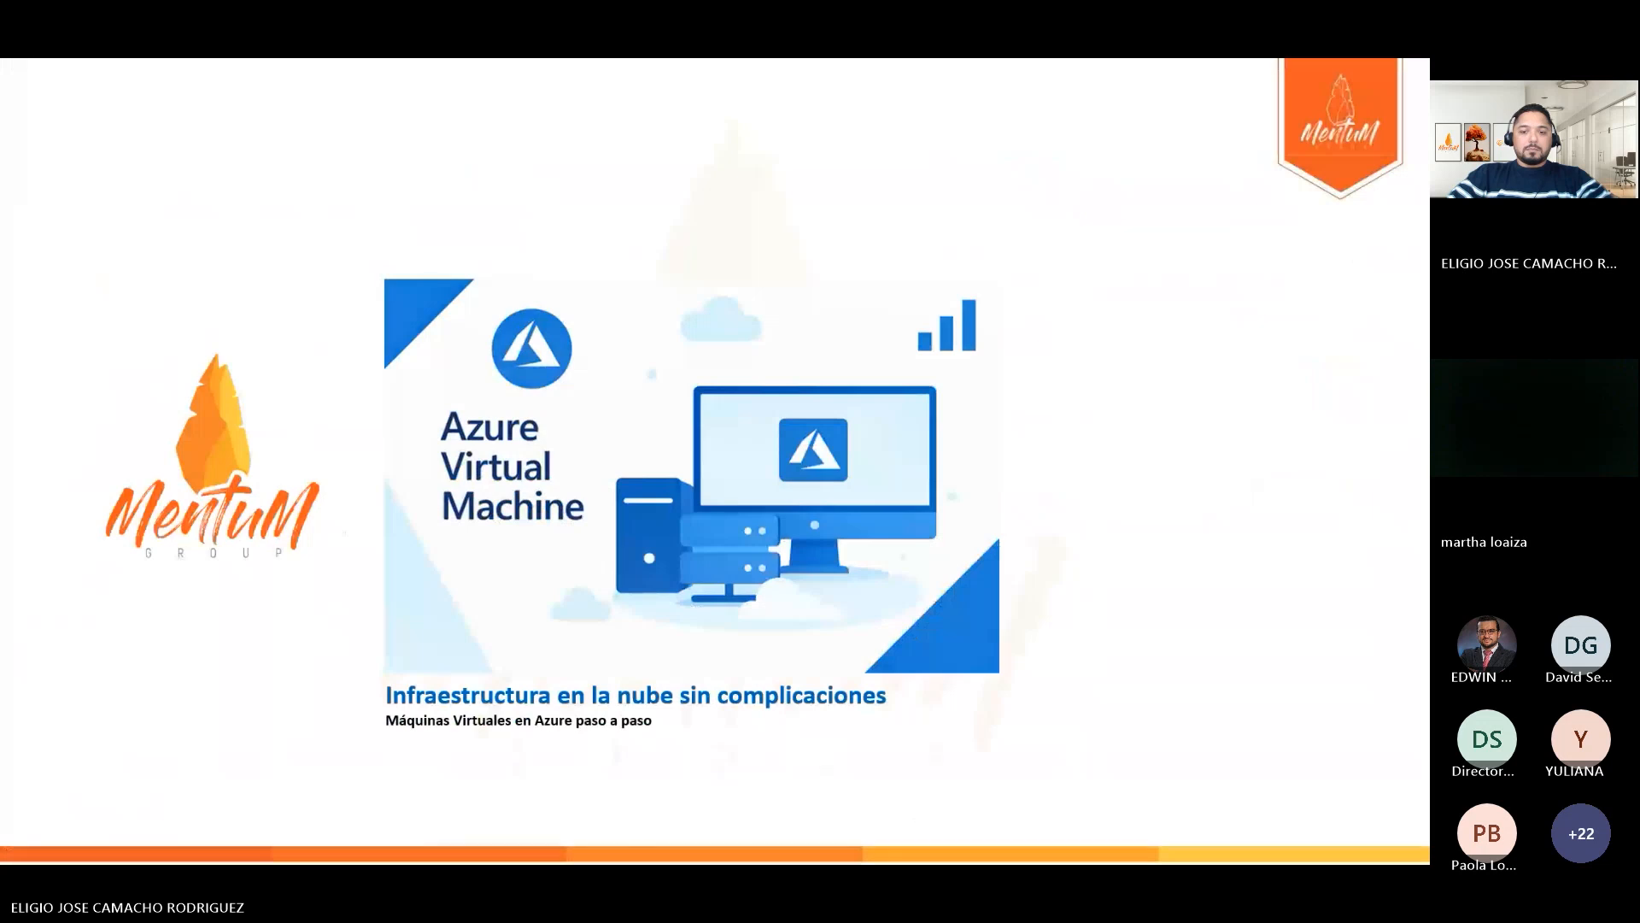
key("alt+Tab")
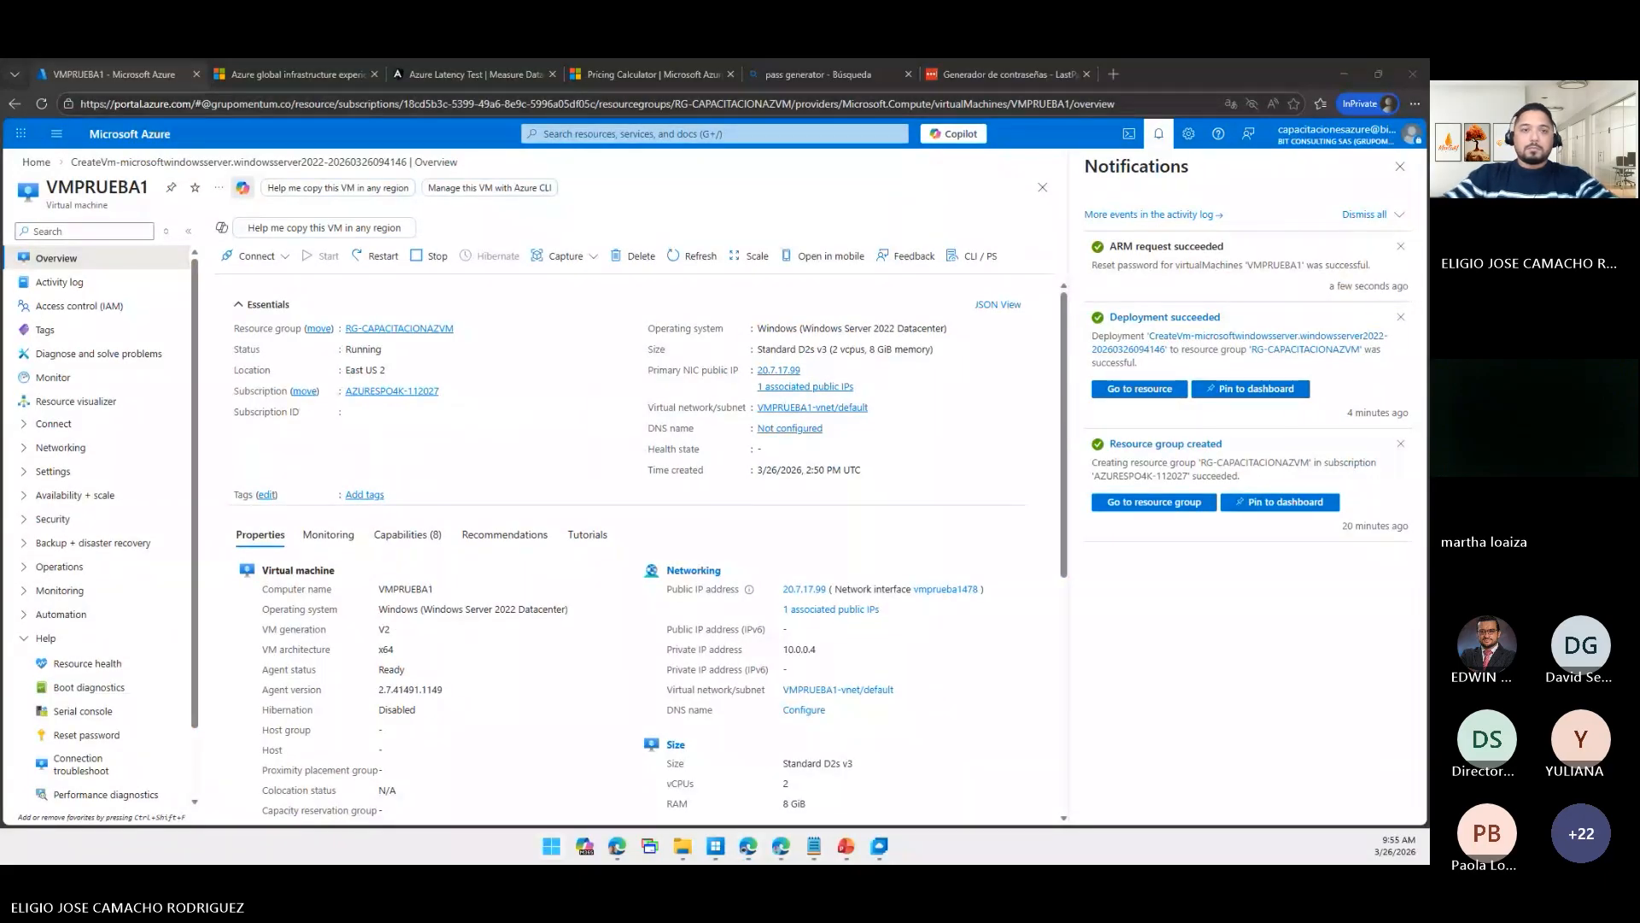
key("Return")
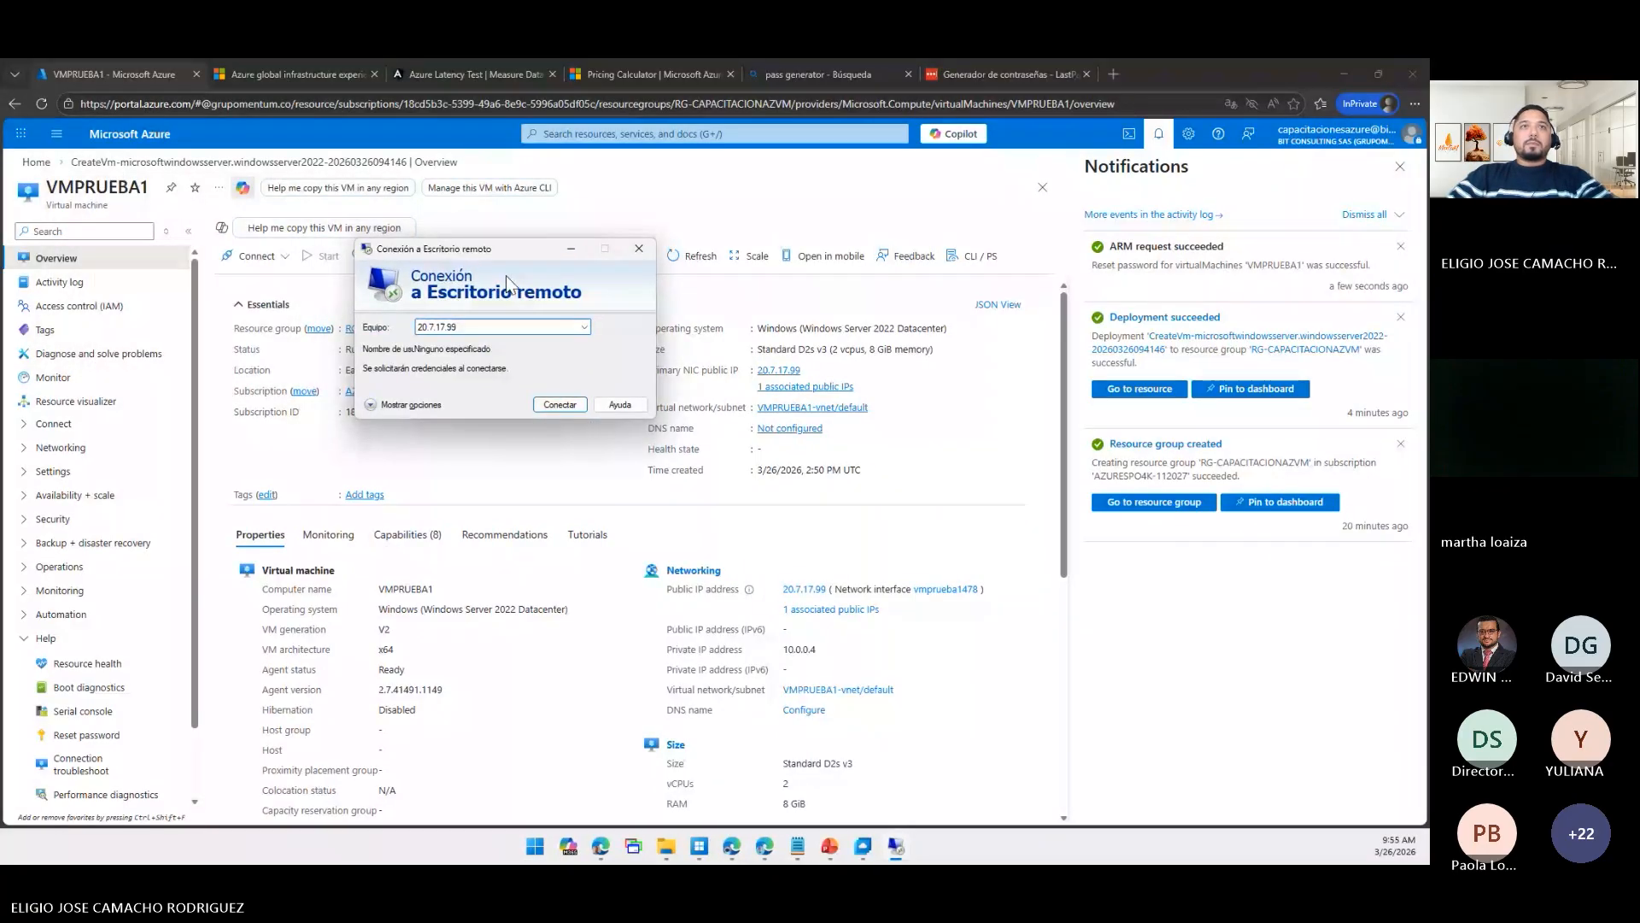
left_click(557, 405)
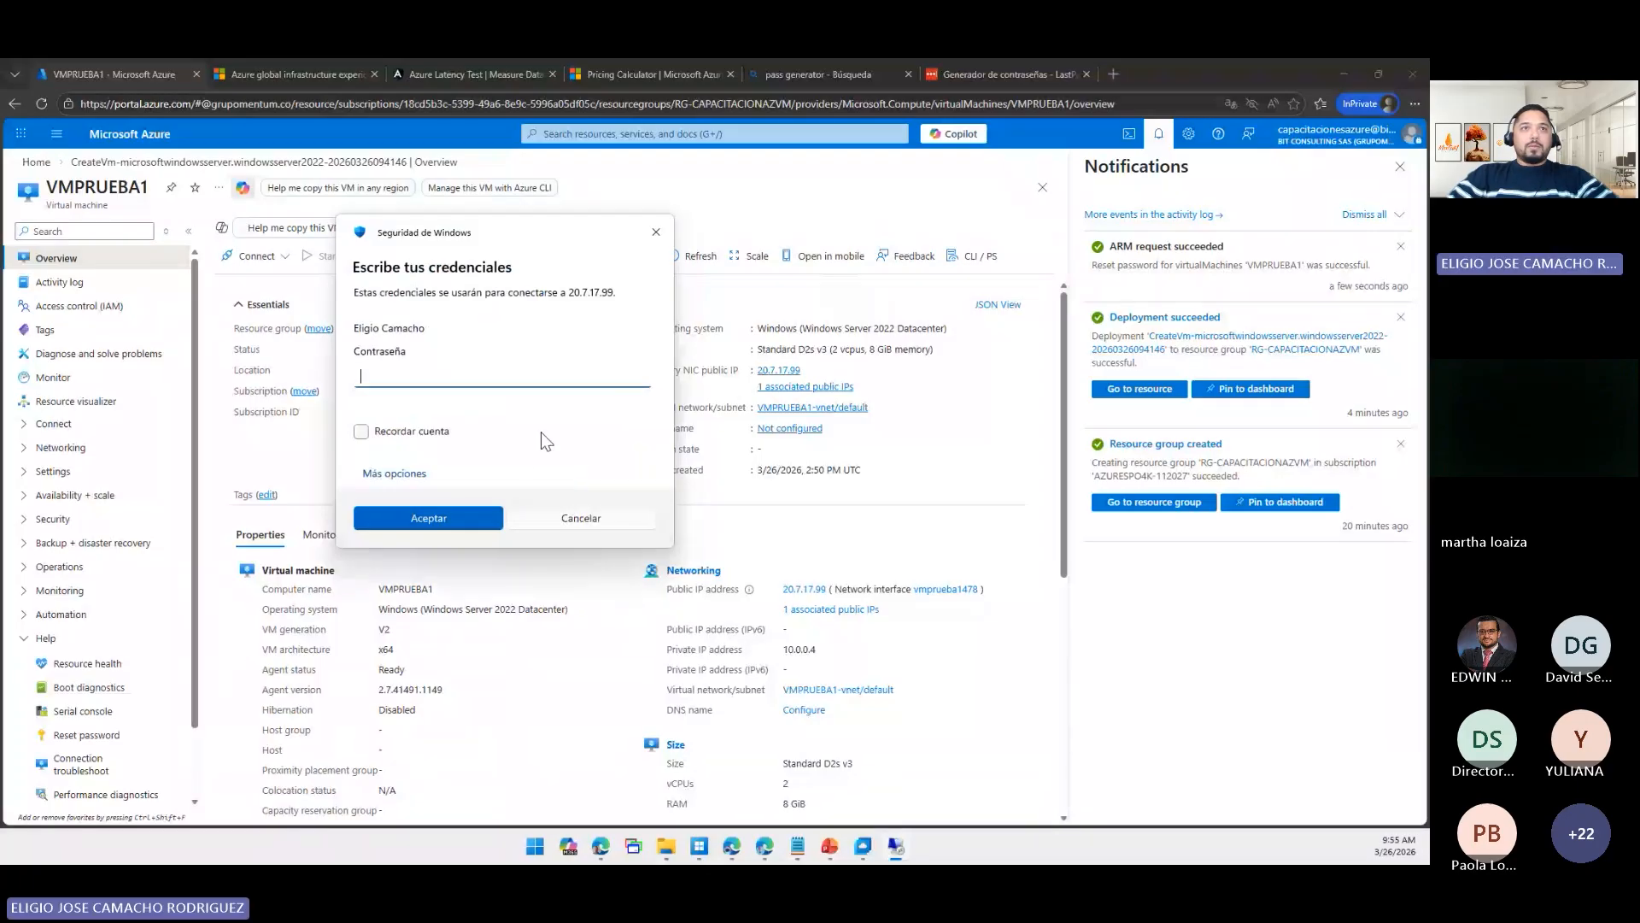
- Sign in to the remote desktop with a different account, azprueba1, paste the account password, and accept the certificate warning
left_click(406, 475)
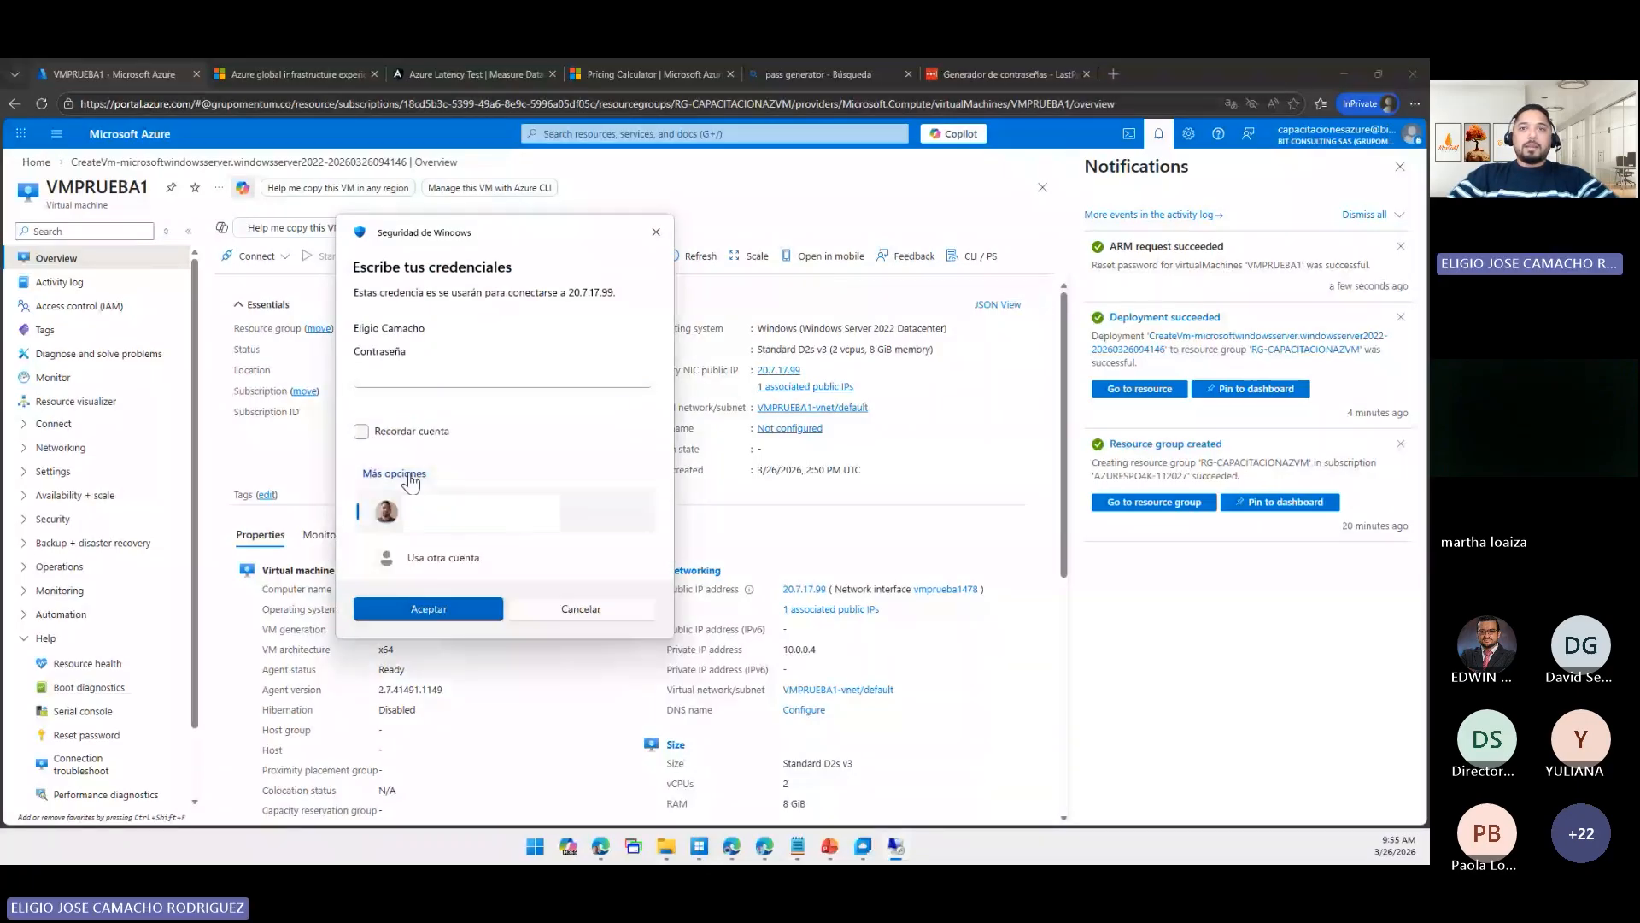
left_click(444, 557)
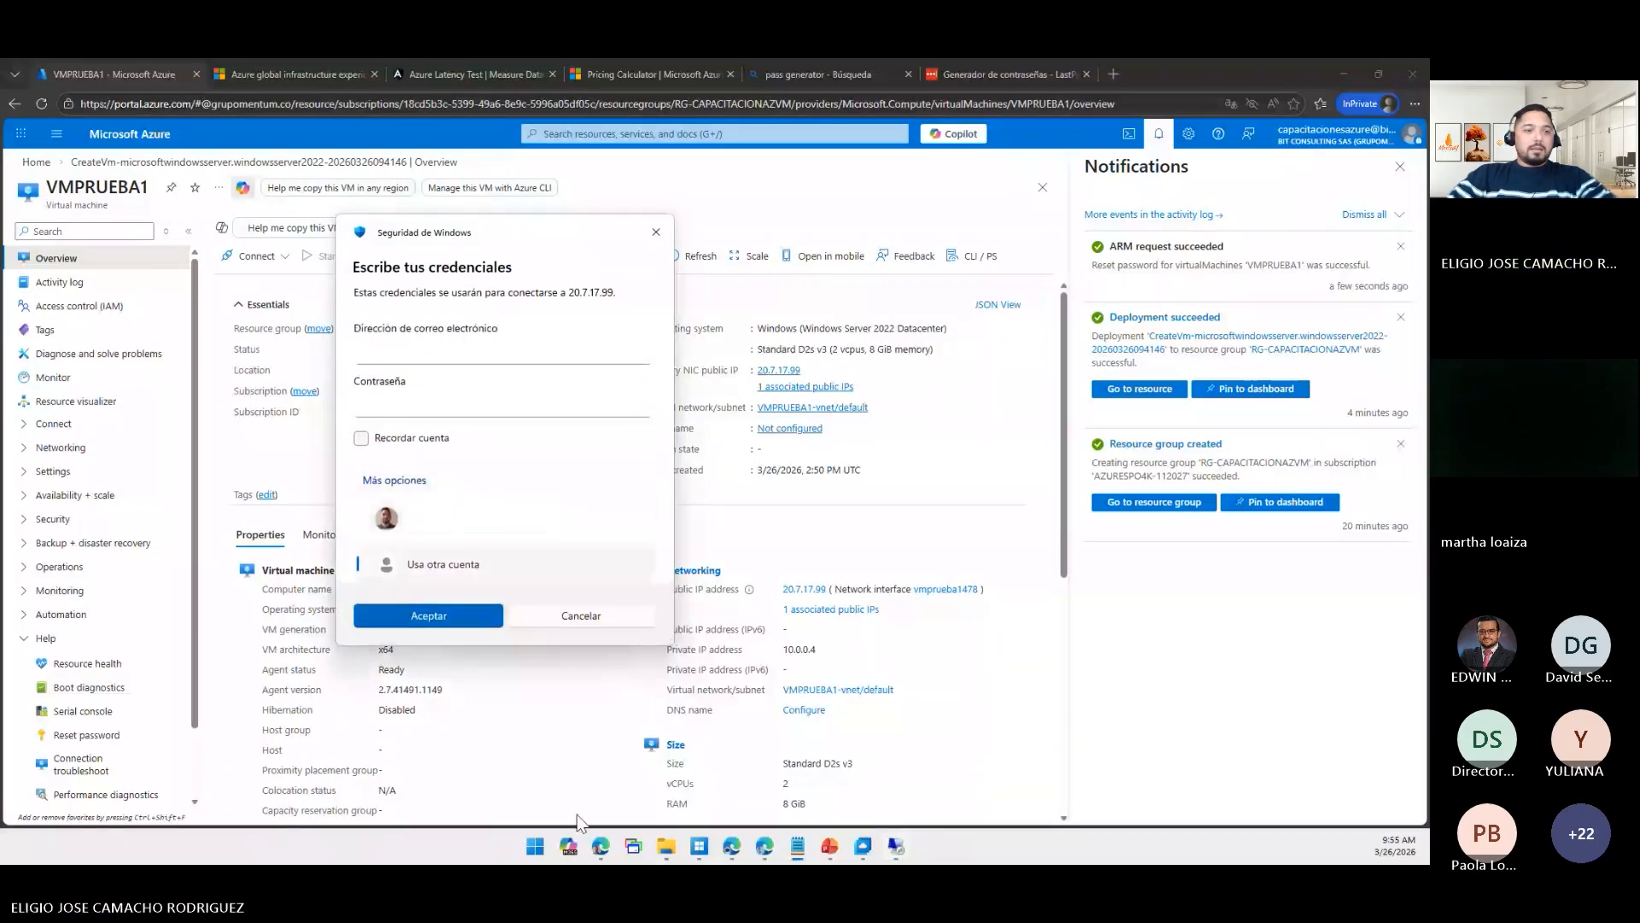
left_click(556, 357)
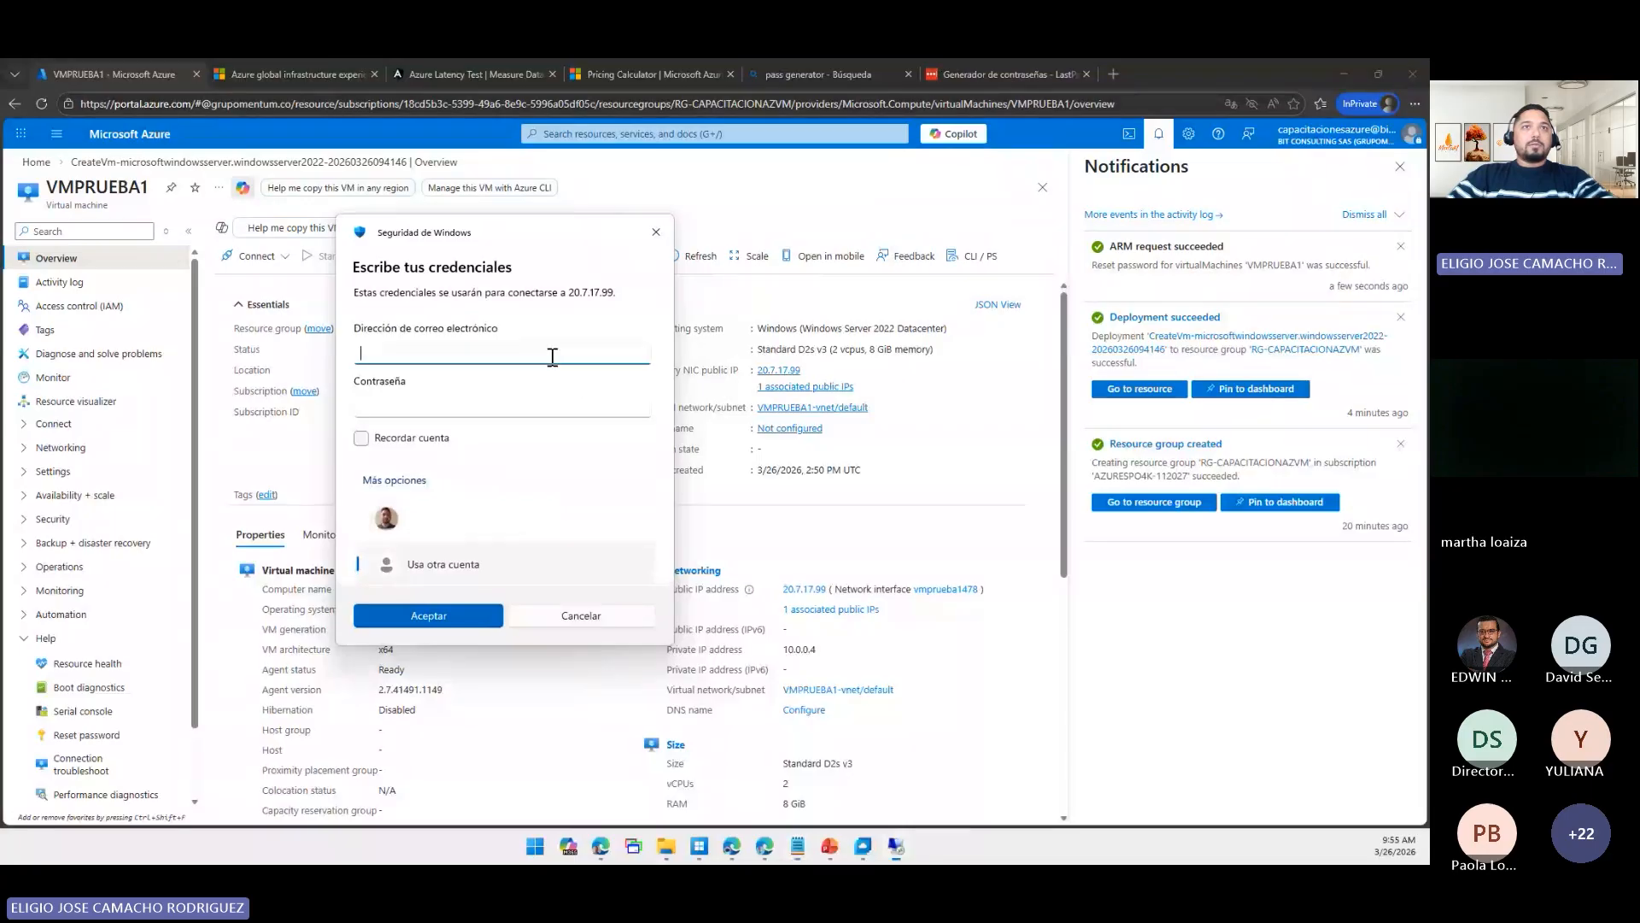
type("azprueba1")
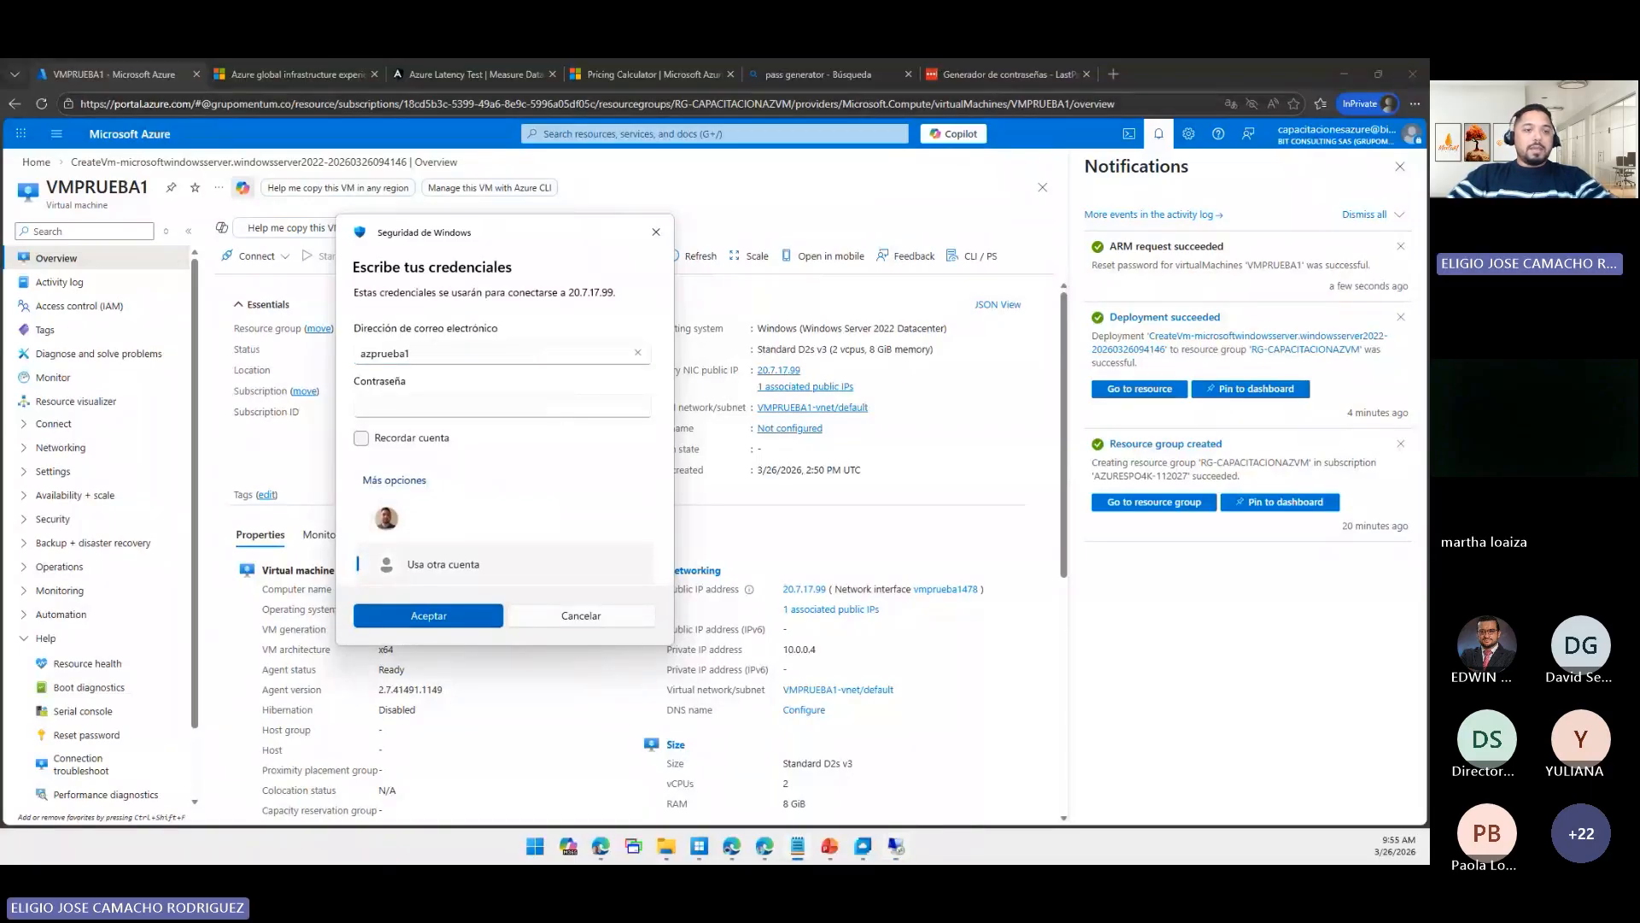
left_click(470, 407)
key("ctrl+v")
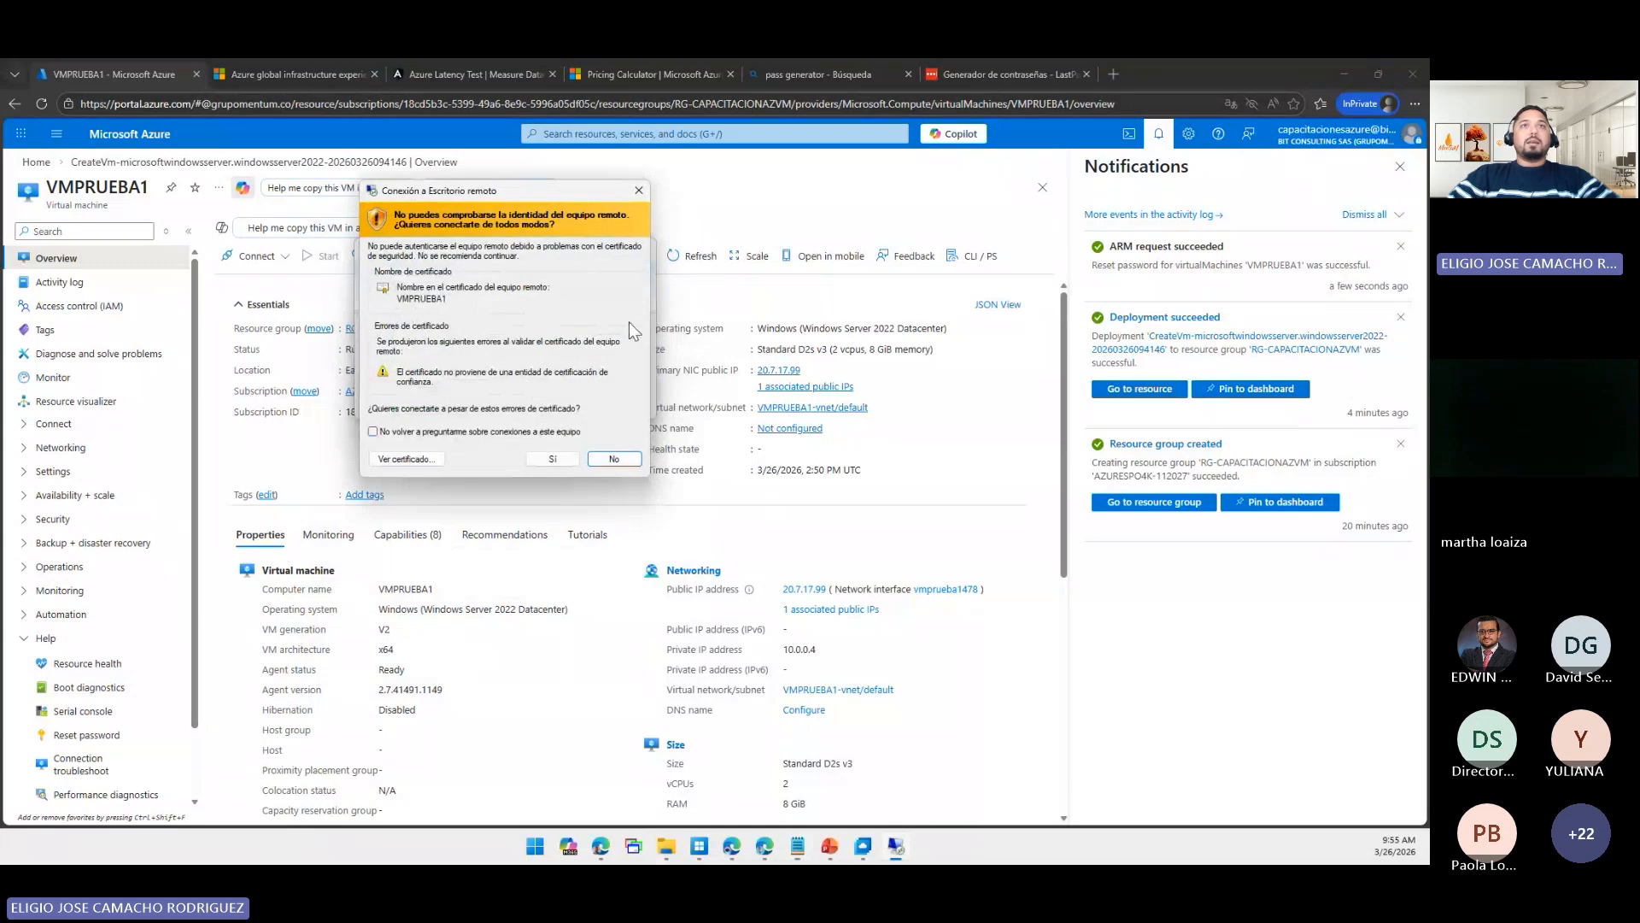
left_click(560, 463)
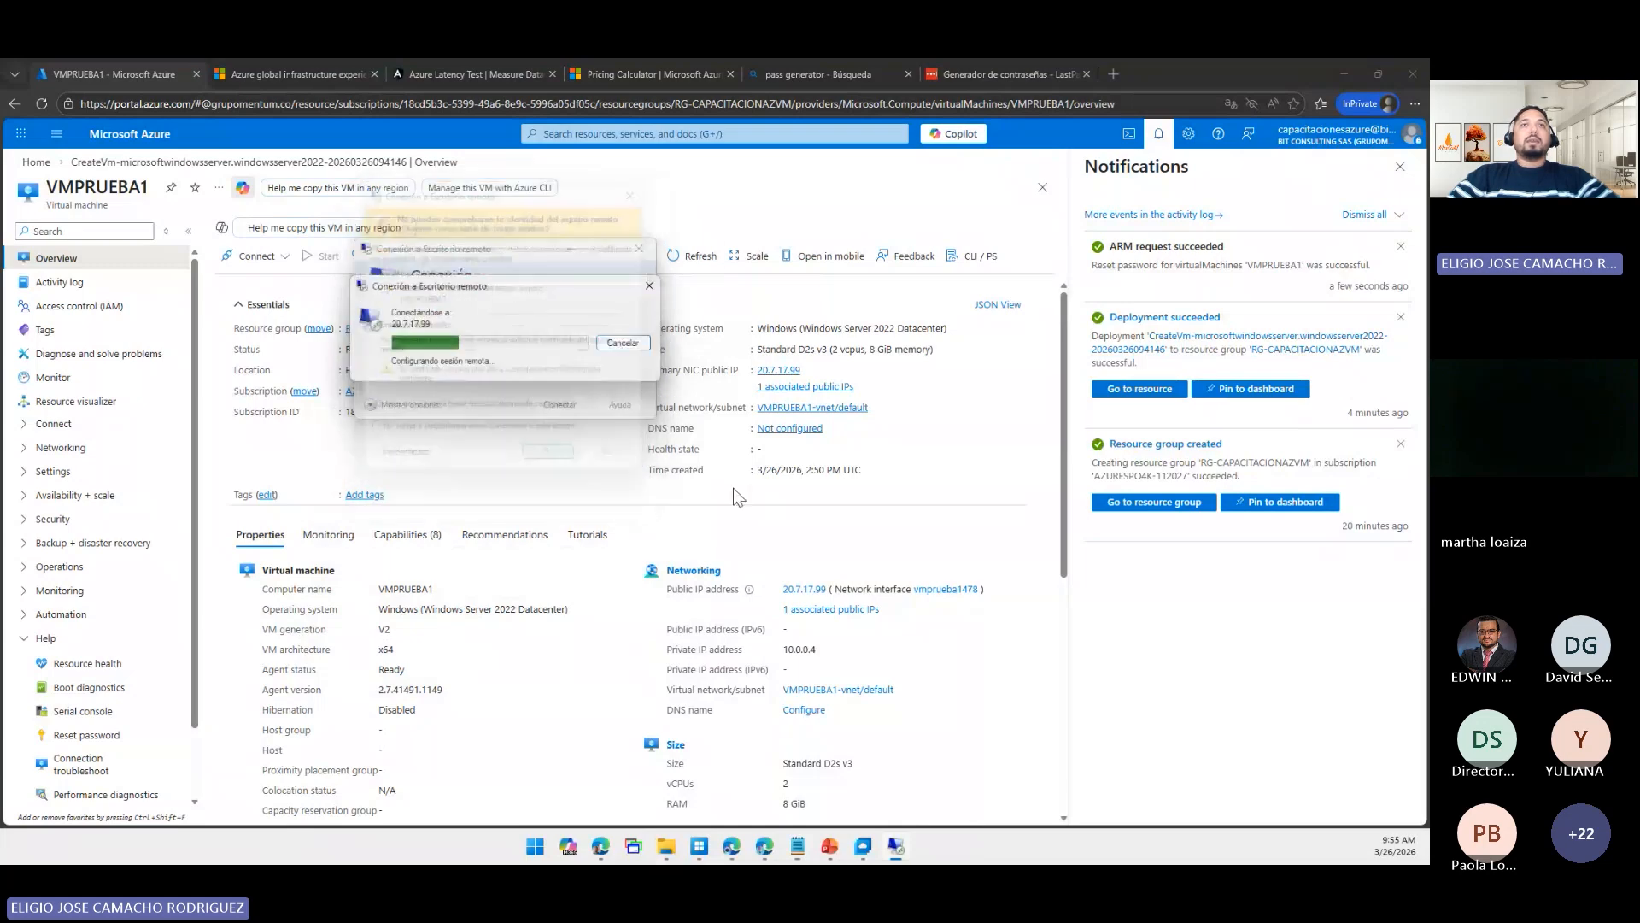
- Put the remote desktop session in a movable window over the portal, and close the portal's Notifications and collapse the Essentials section
left_click(240, 309)
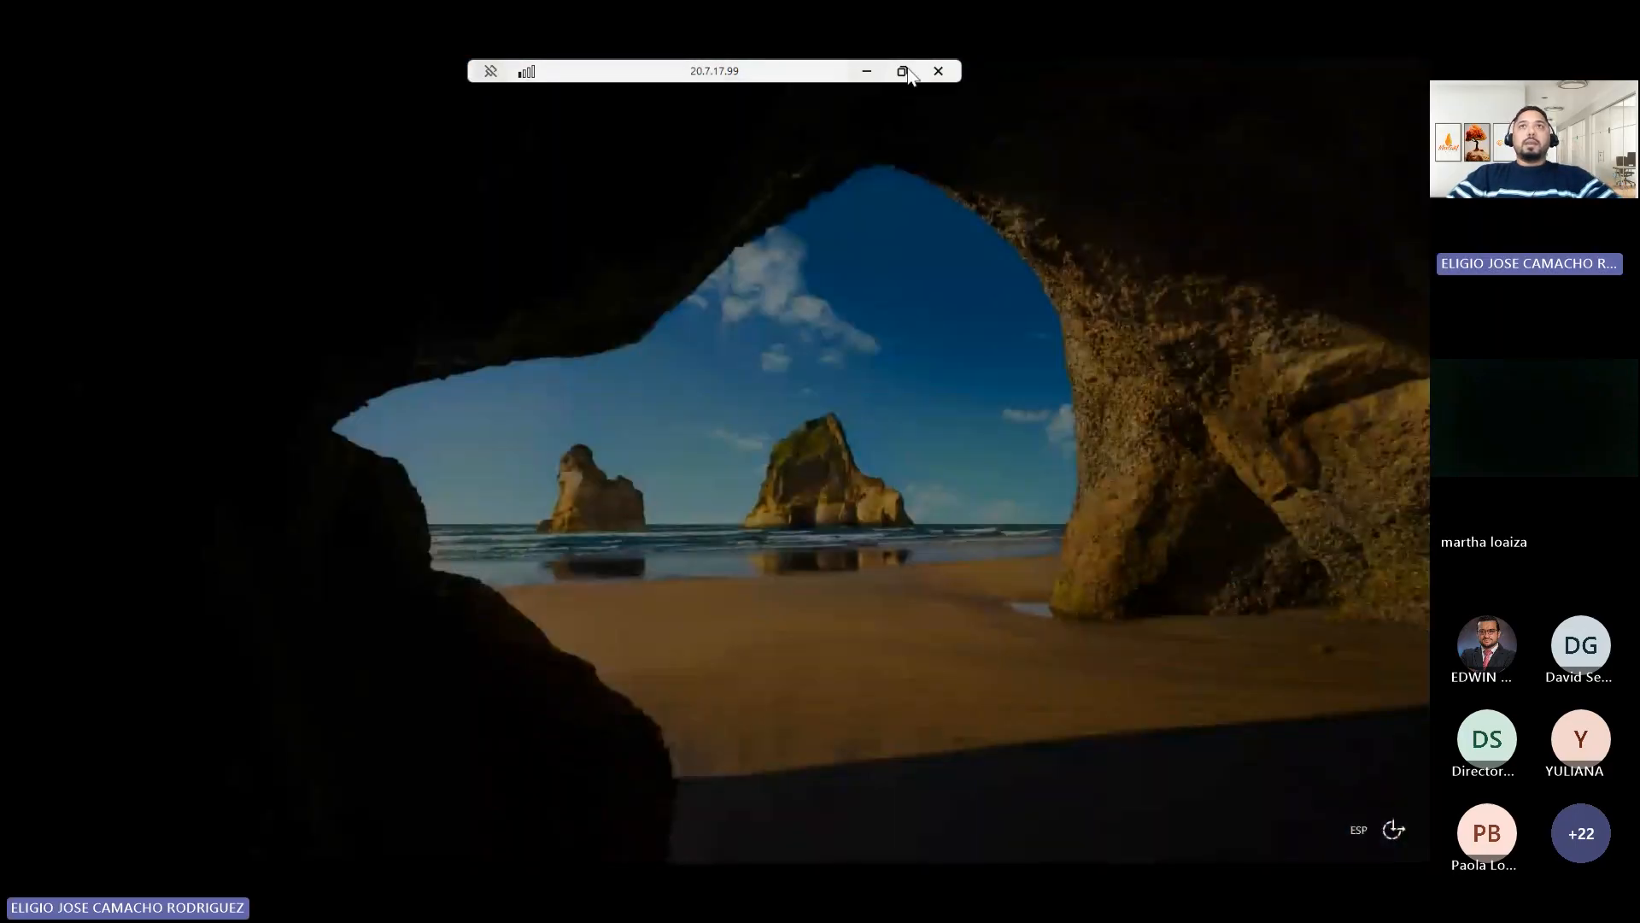
left_click(901, 72)
left_click_drag(579, 247, 752, 440)
left_click(1160, 136)
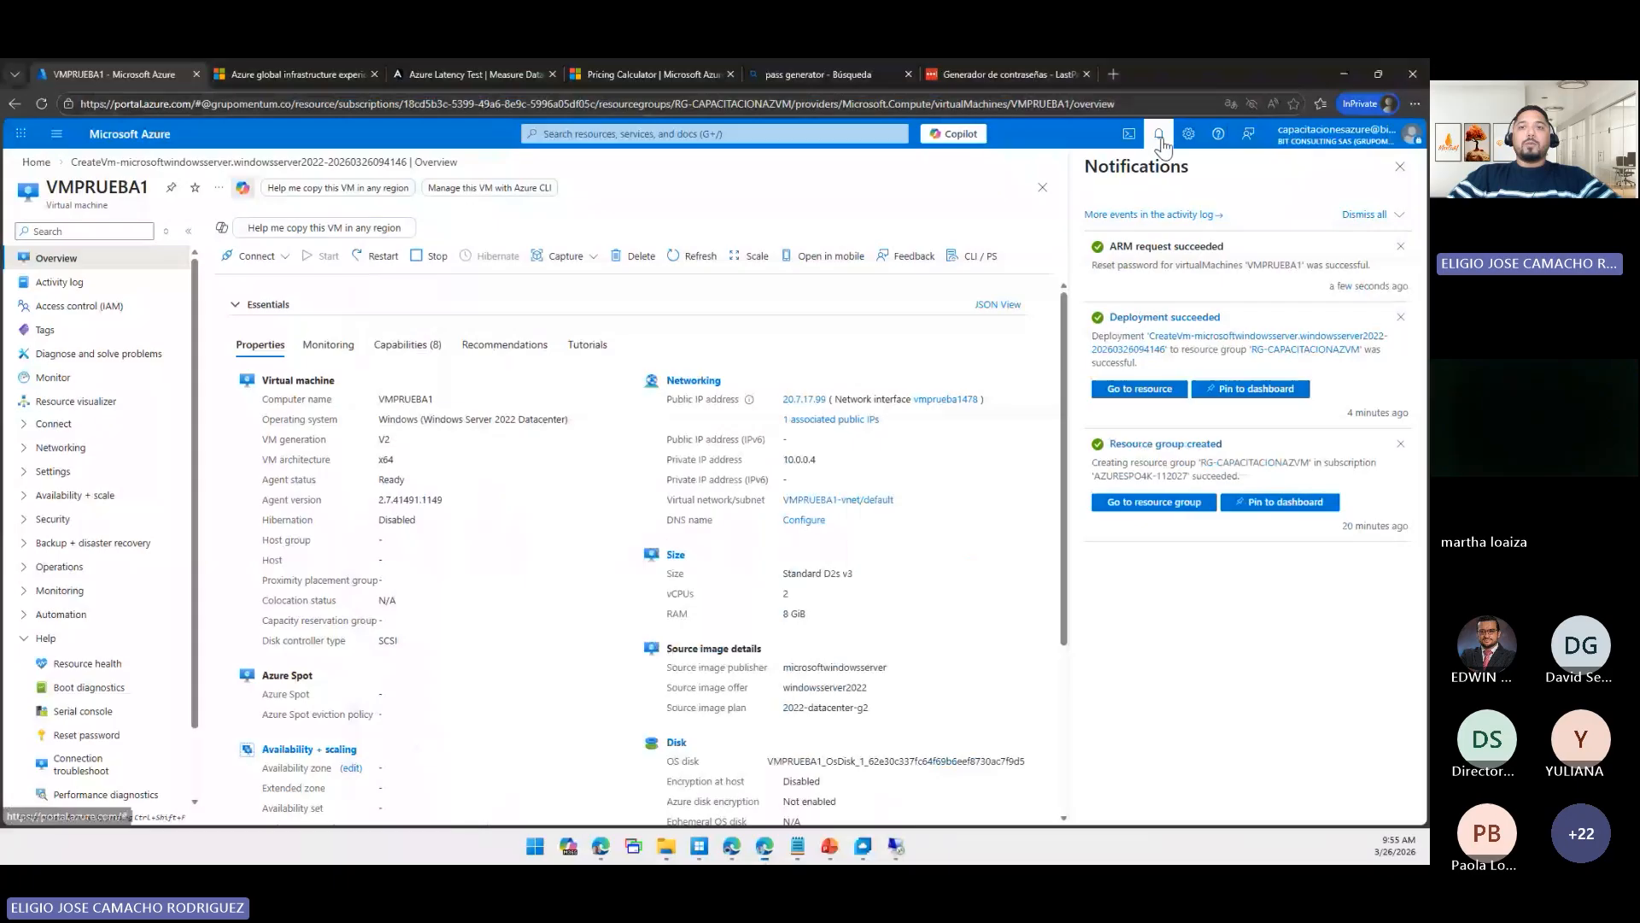
left_click(895, 849)
left_click_drag(919, 440, 691, 247)
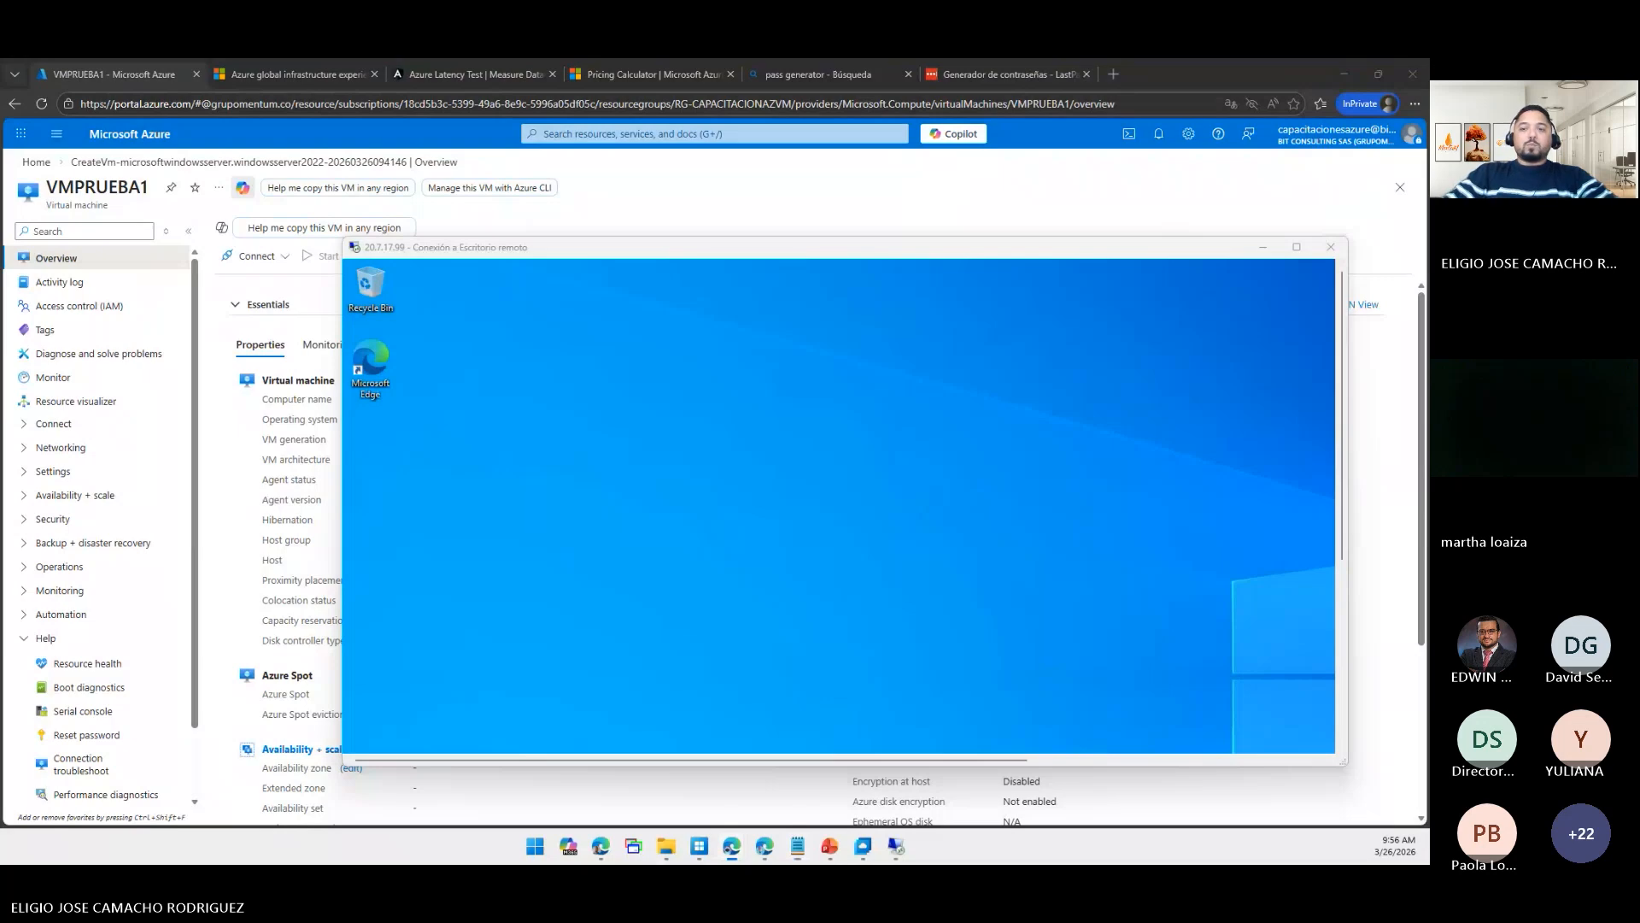
left_click_drag(685, 253, 735, 454)
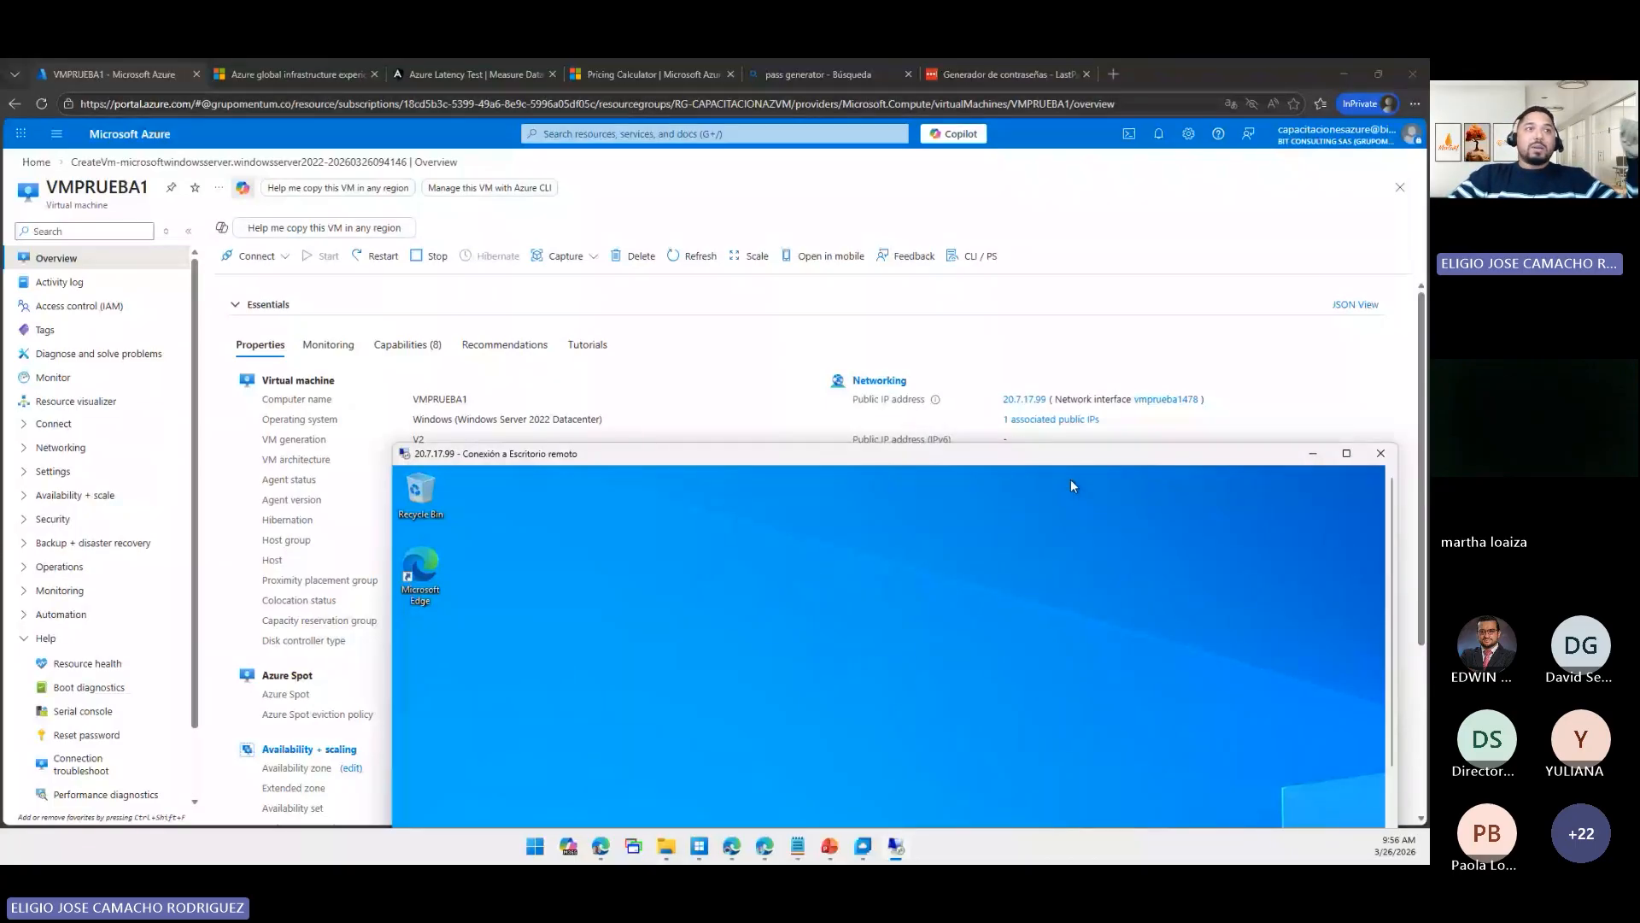
- Open VMPRUEBA1's network settings, collapse the Essentials section, and open the network security group VMPRUEBA1-nsg
left_click(100, 457)
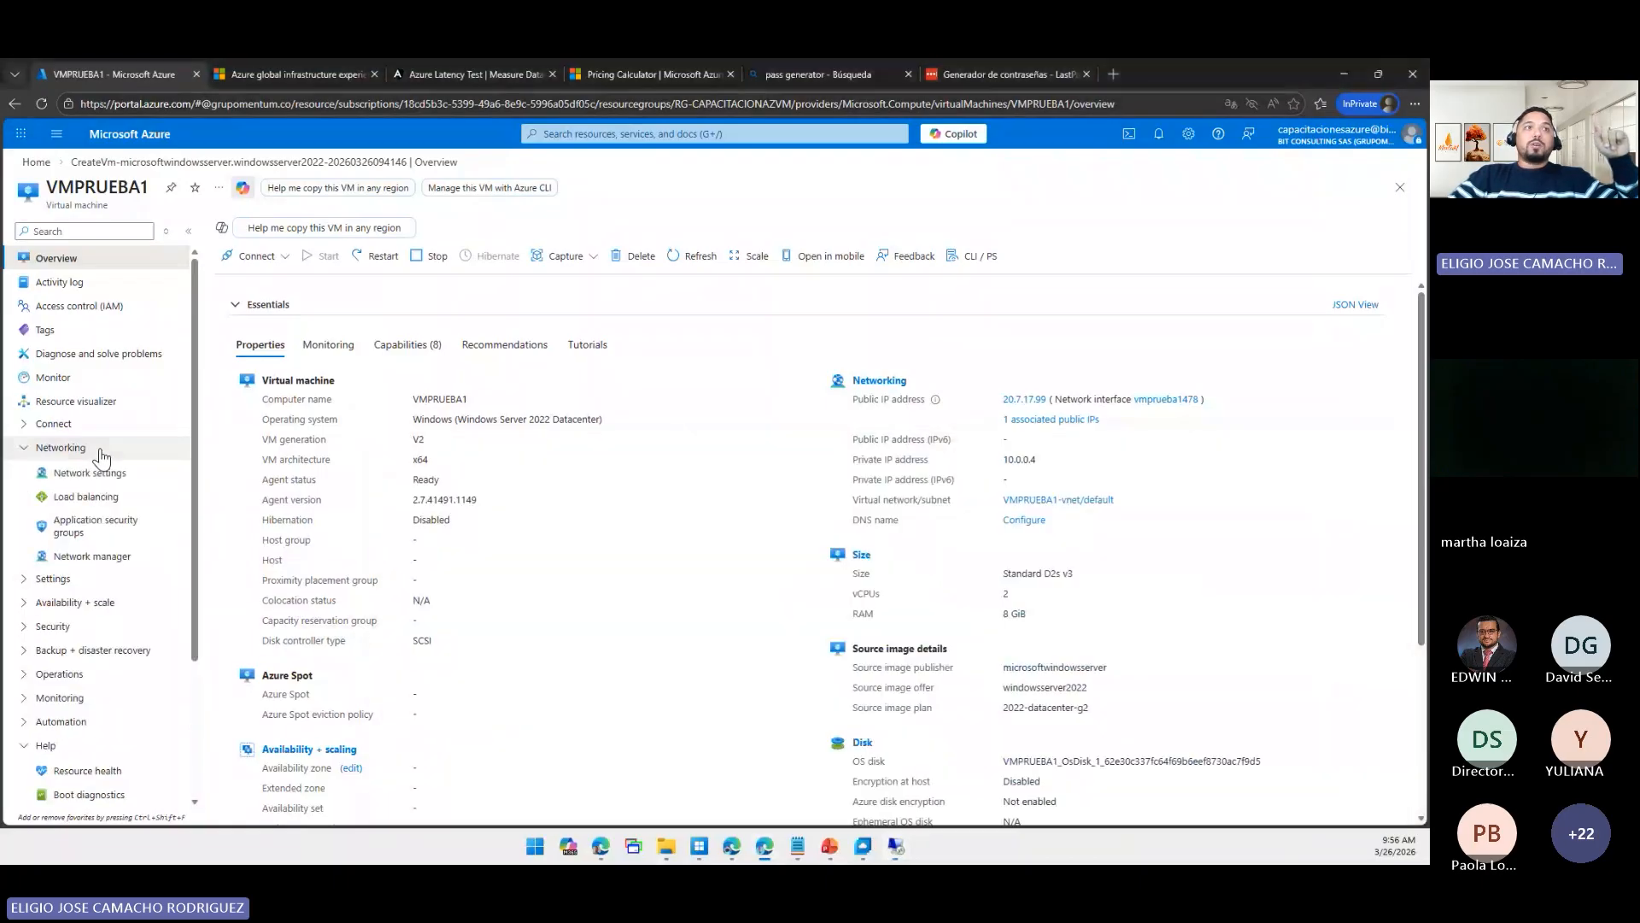
left_click(100, 475)
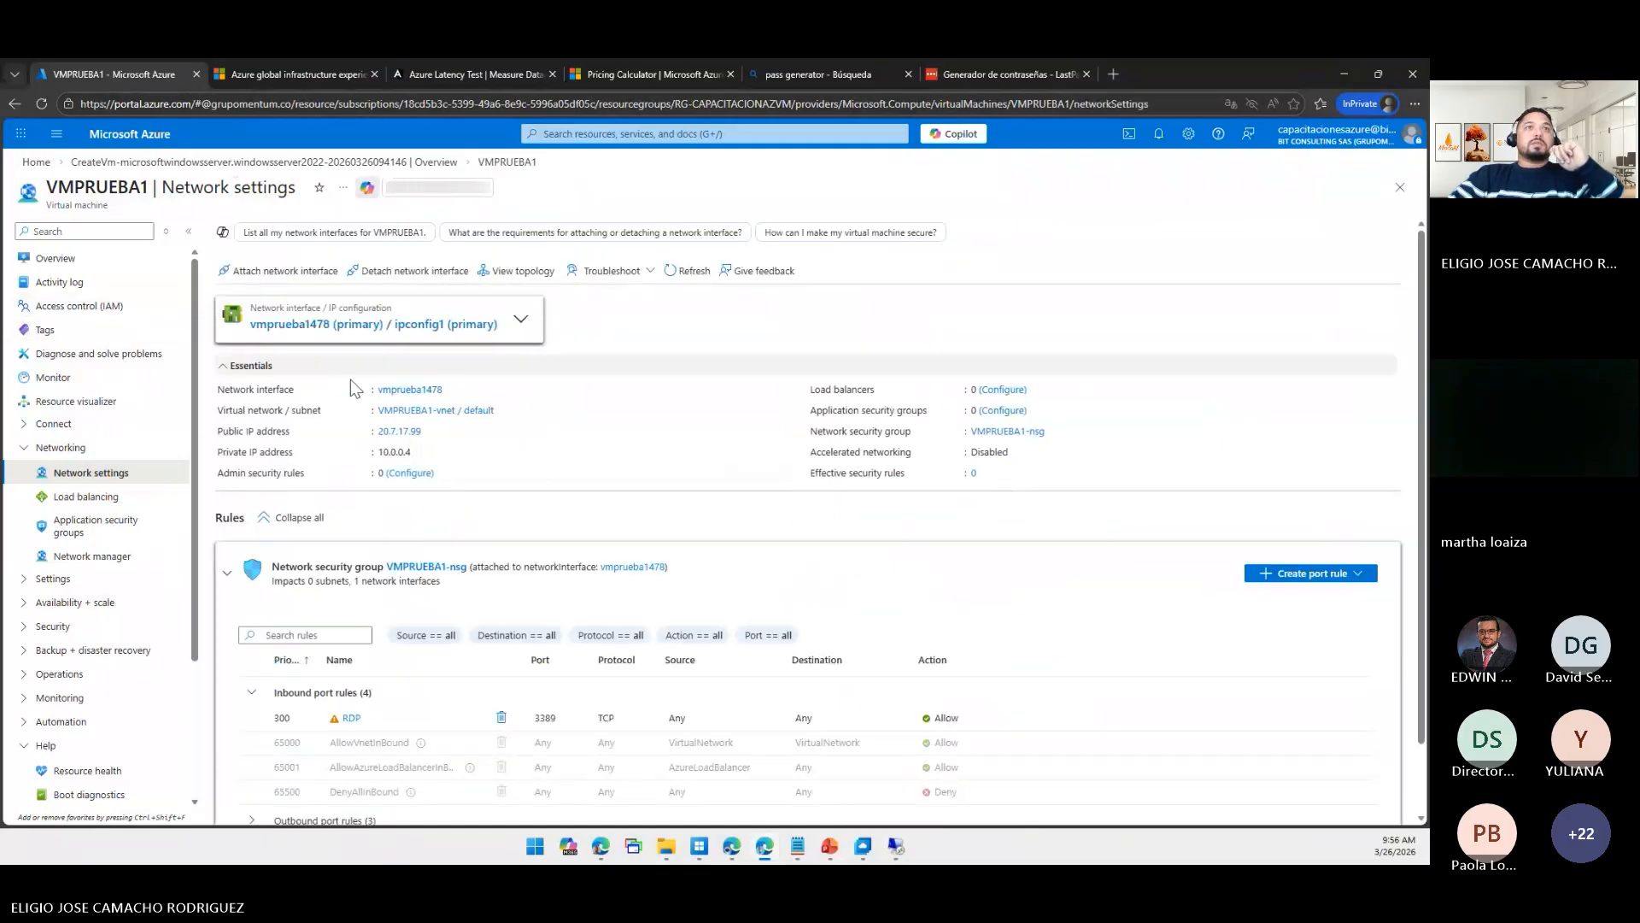
left_click(244, 366)
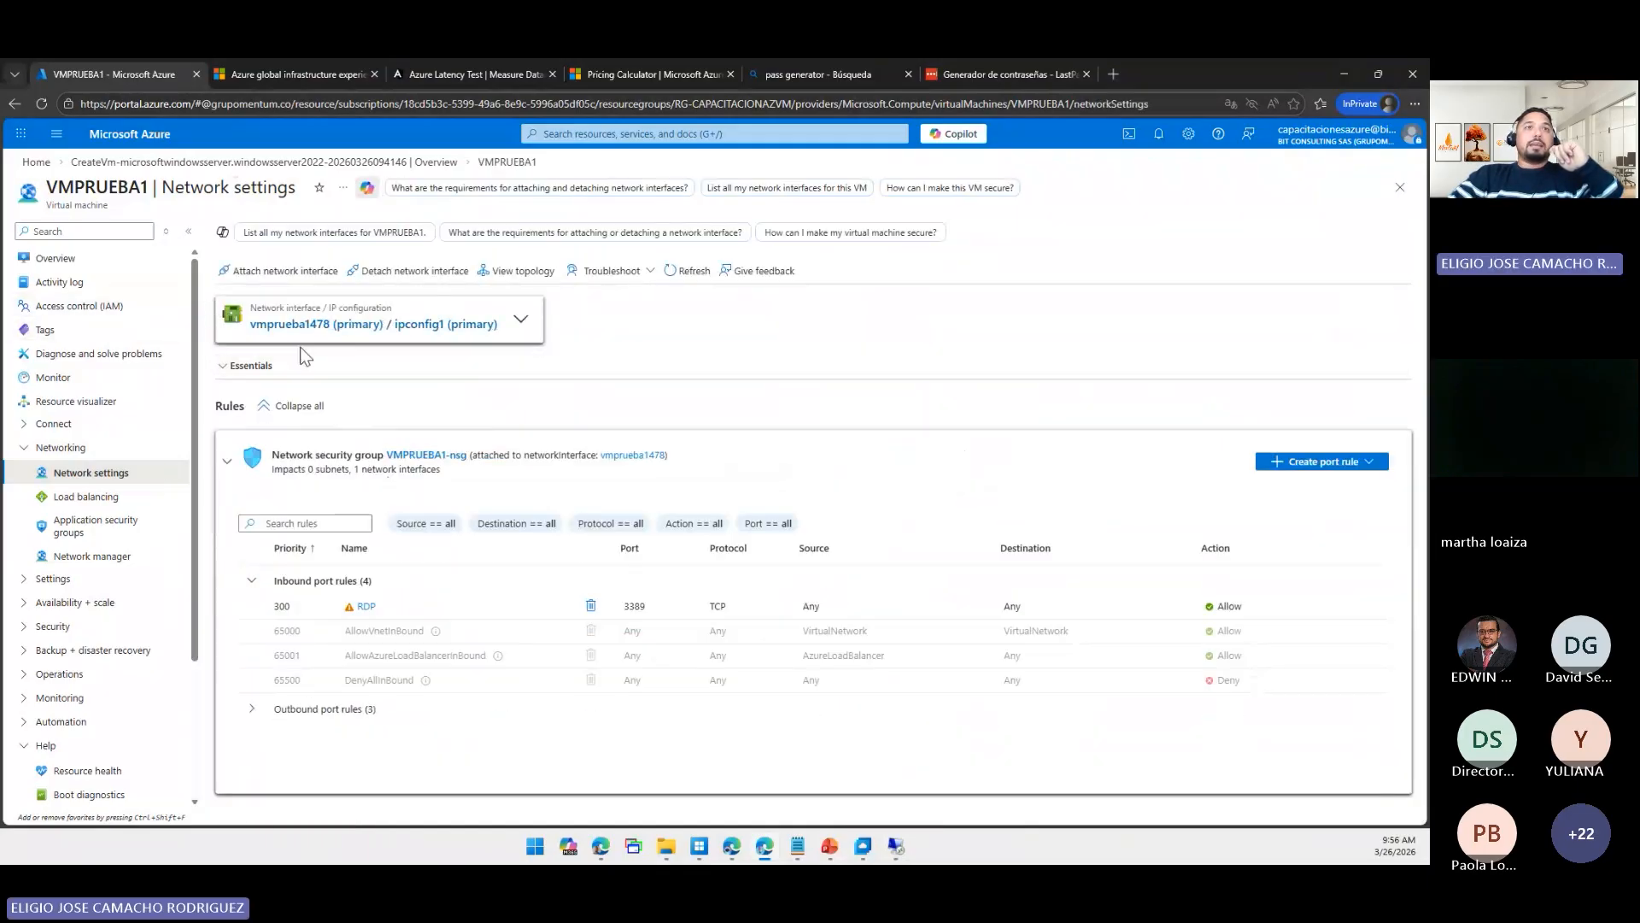
left_click(427, 455)
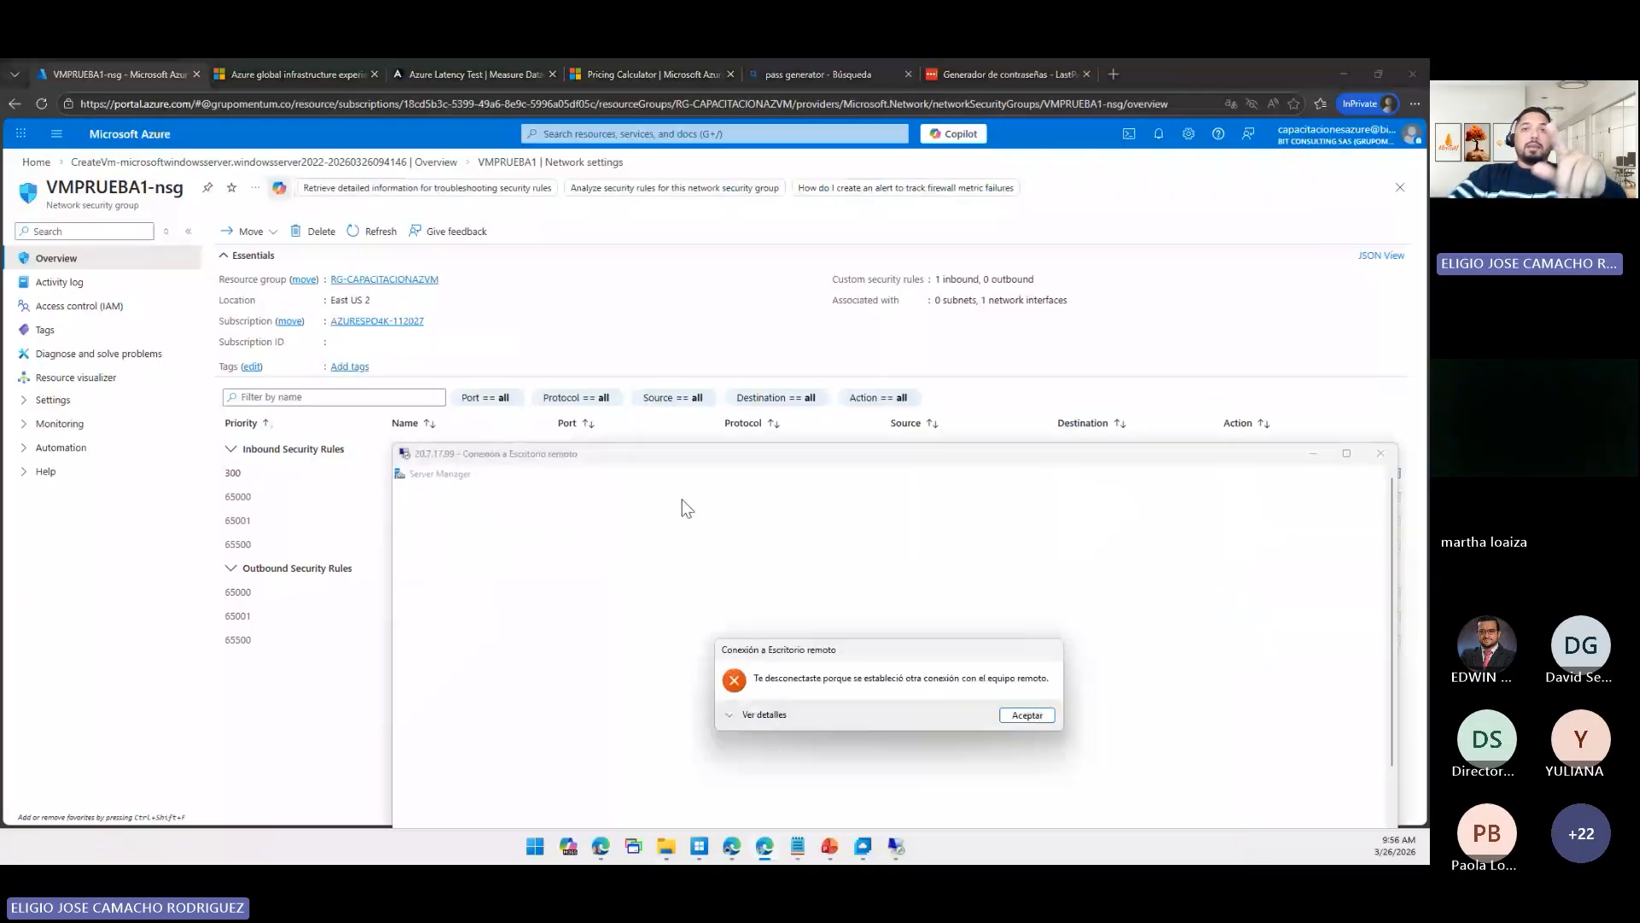
- Dismiss the remote session's disconnection message and close Remote Desktop Connection
left_click(1021, 716)
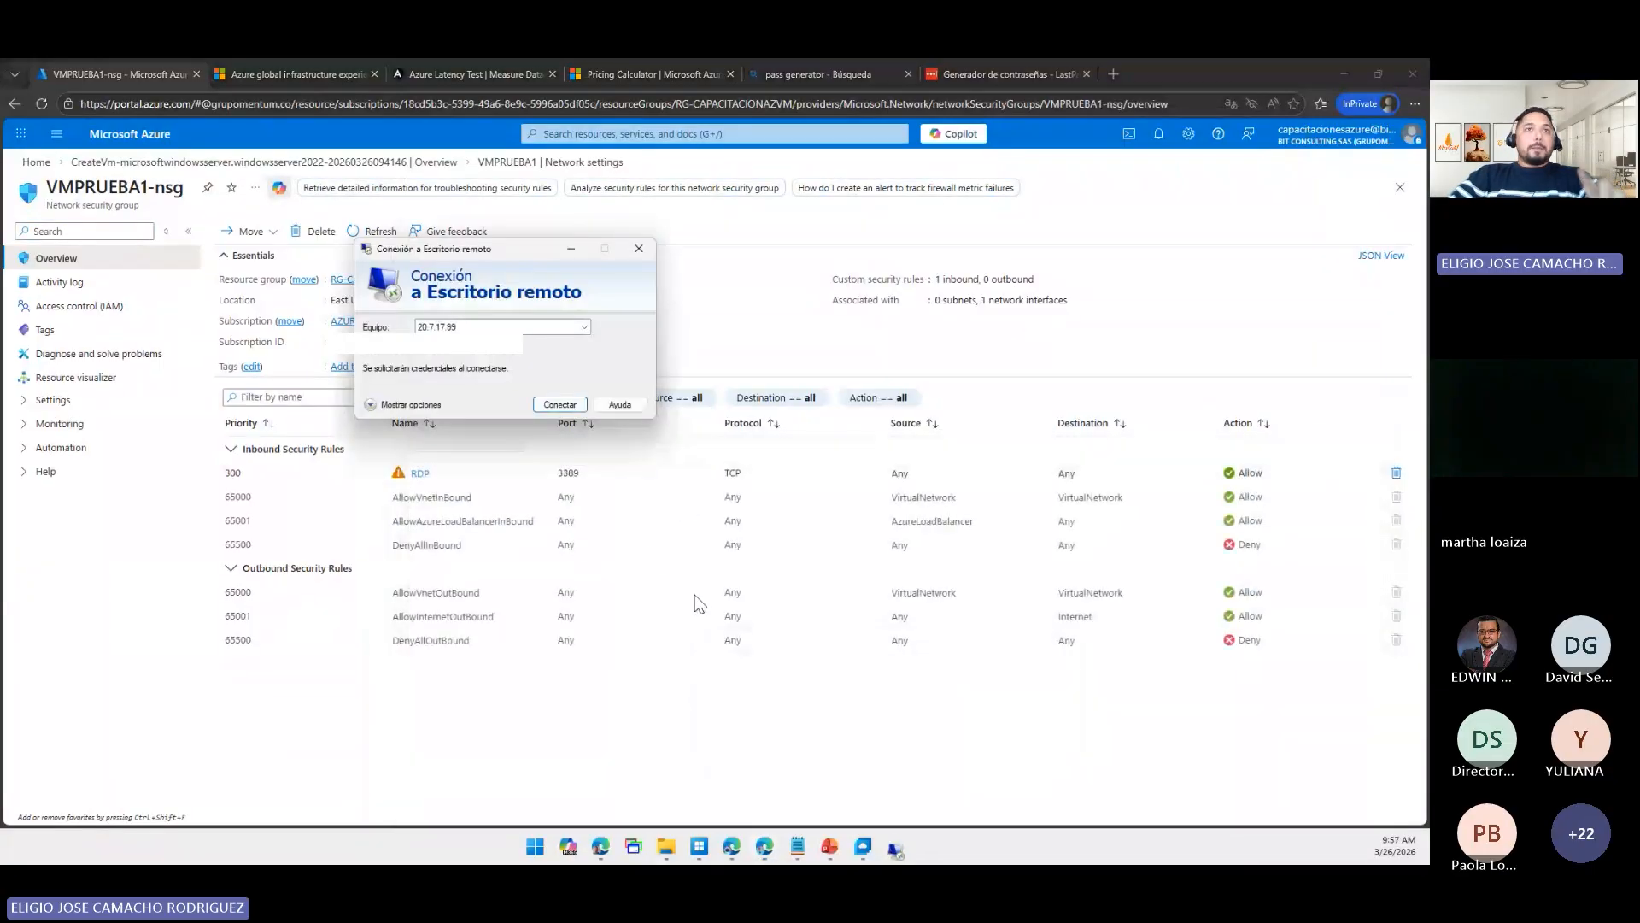
left_click(651, 253)
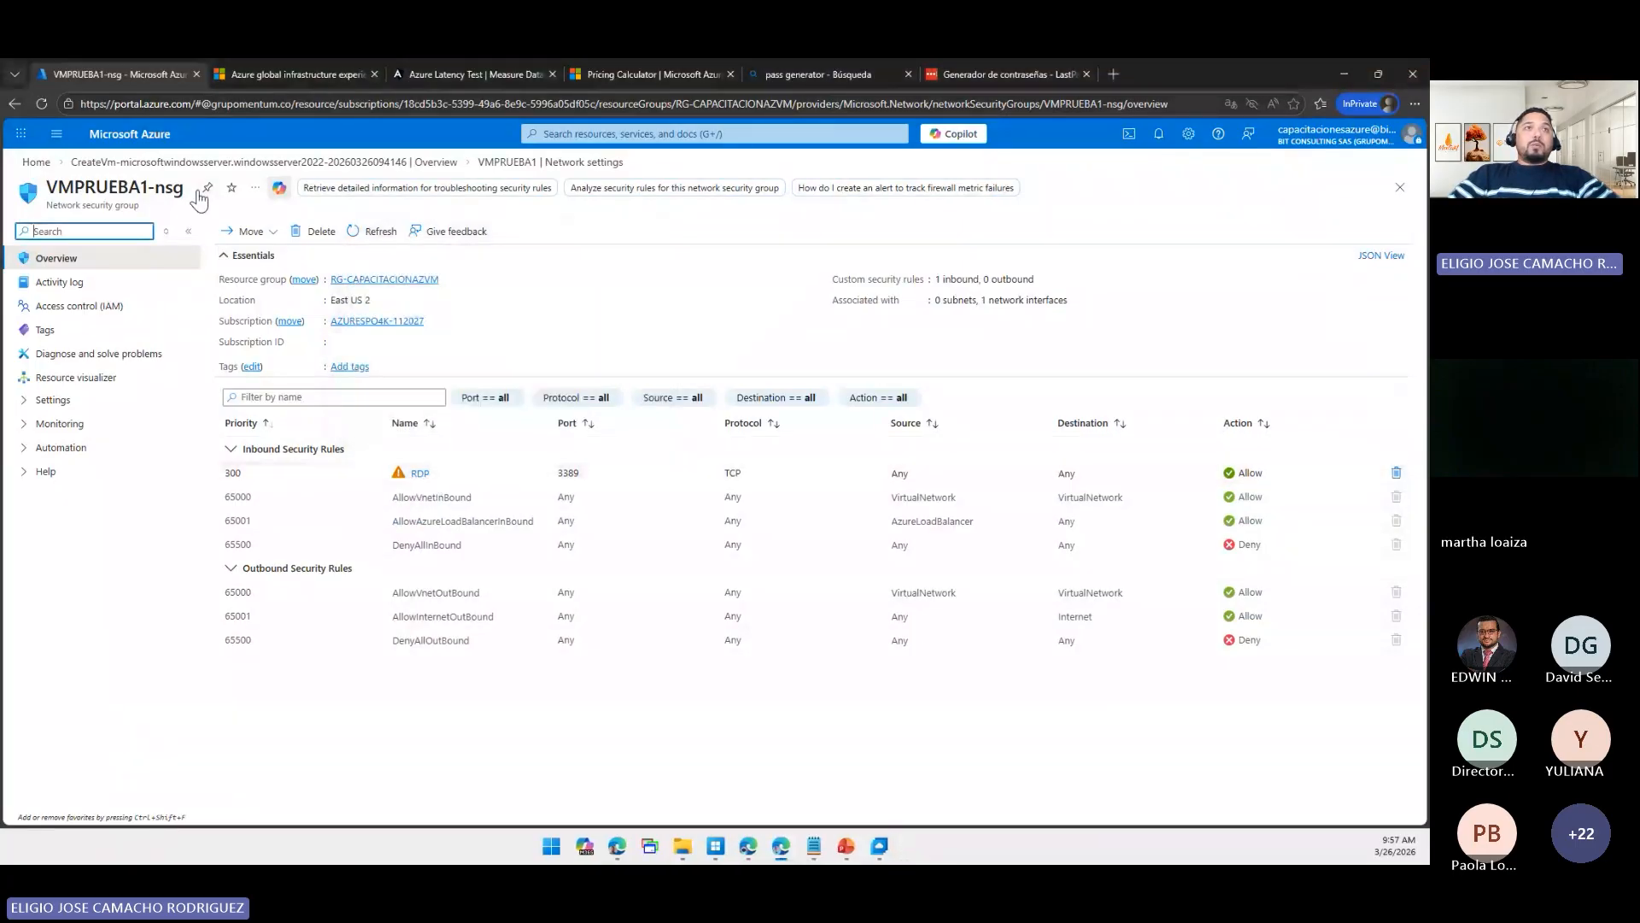
- Open the inbound RDP rule, try the IP Addresses and Service Tag sources, including VirtualNetwork, and discard the changes
left_click(188, 230)
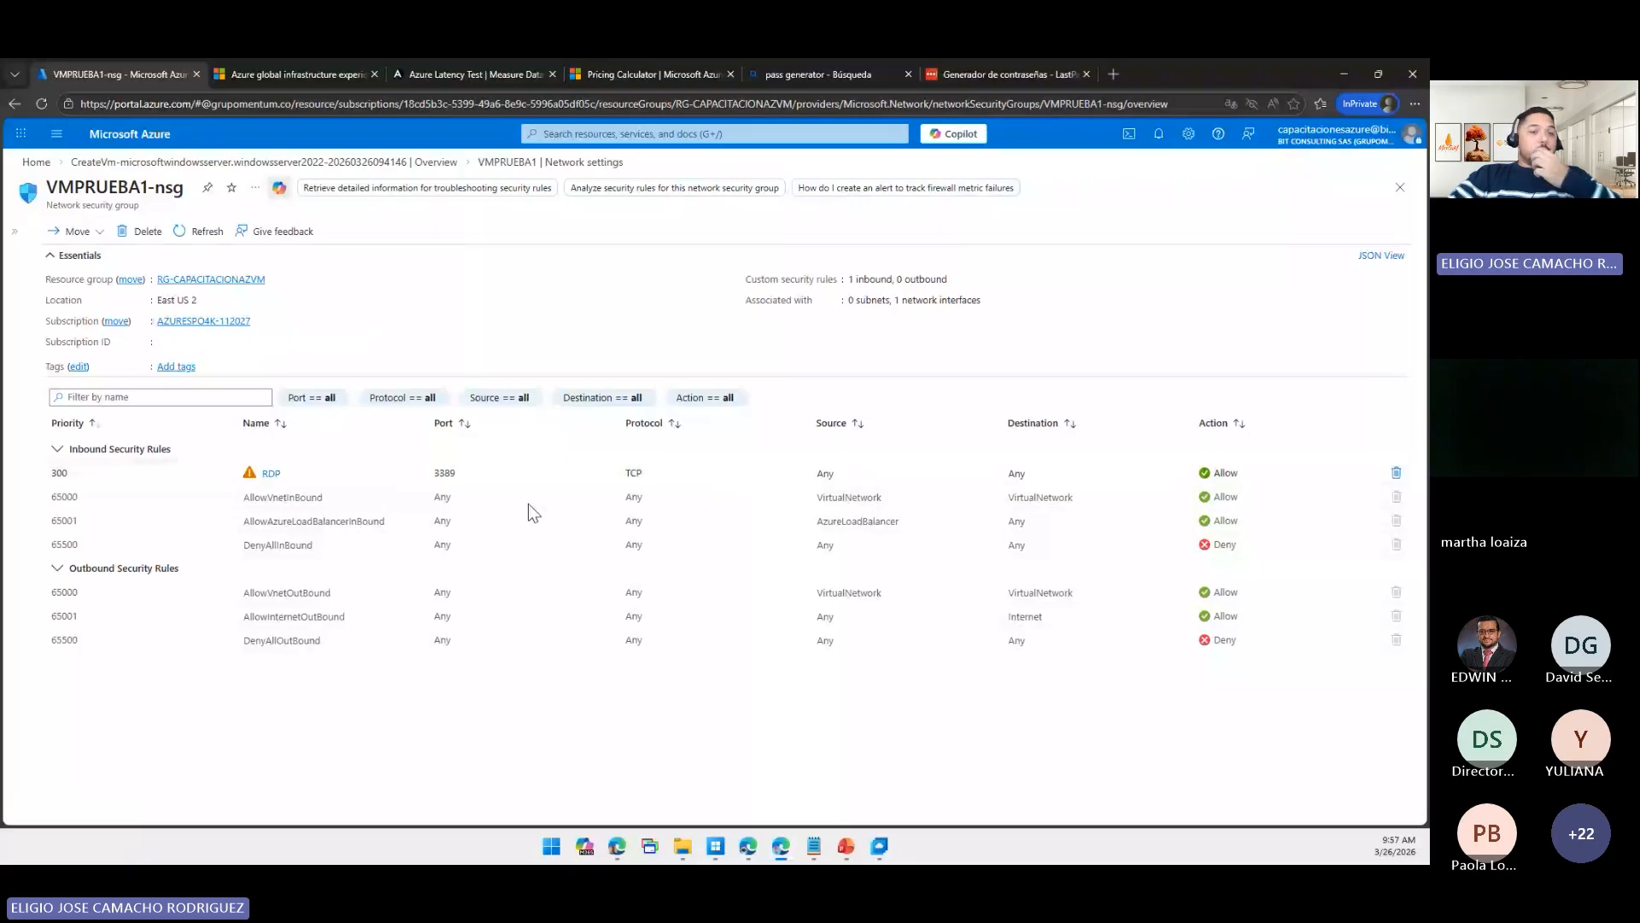
left_click(270, 474)
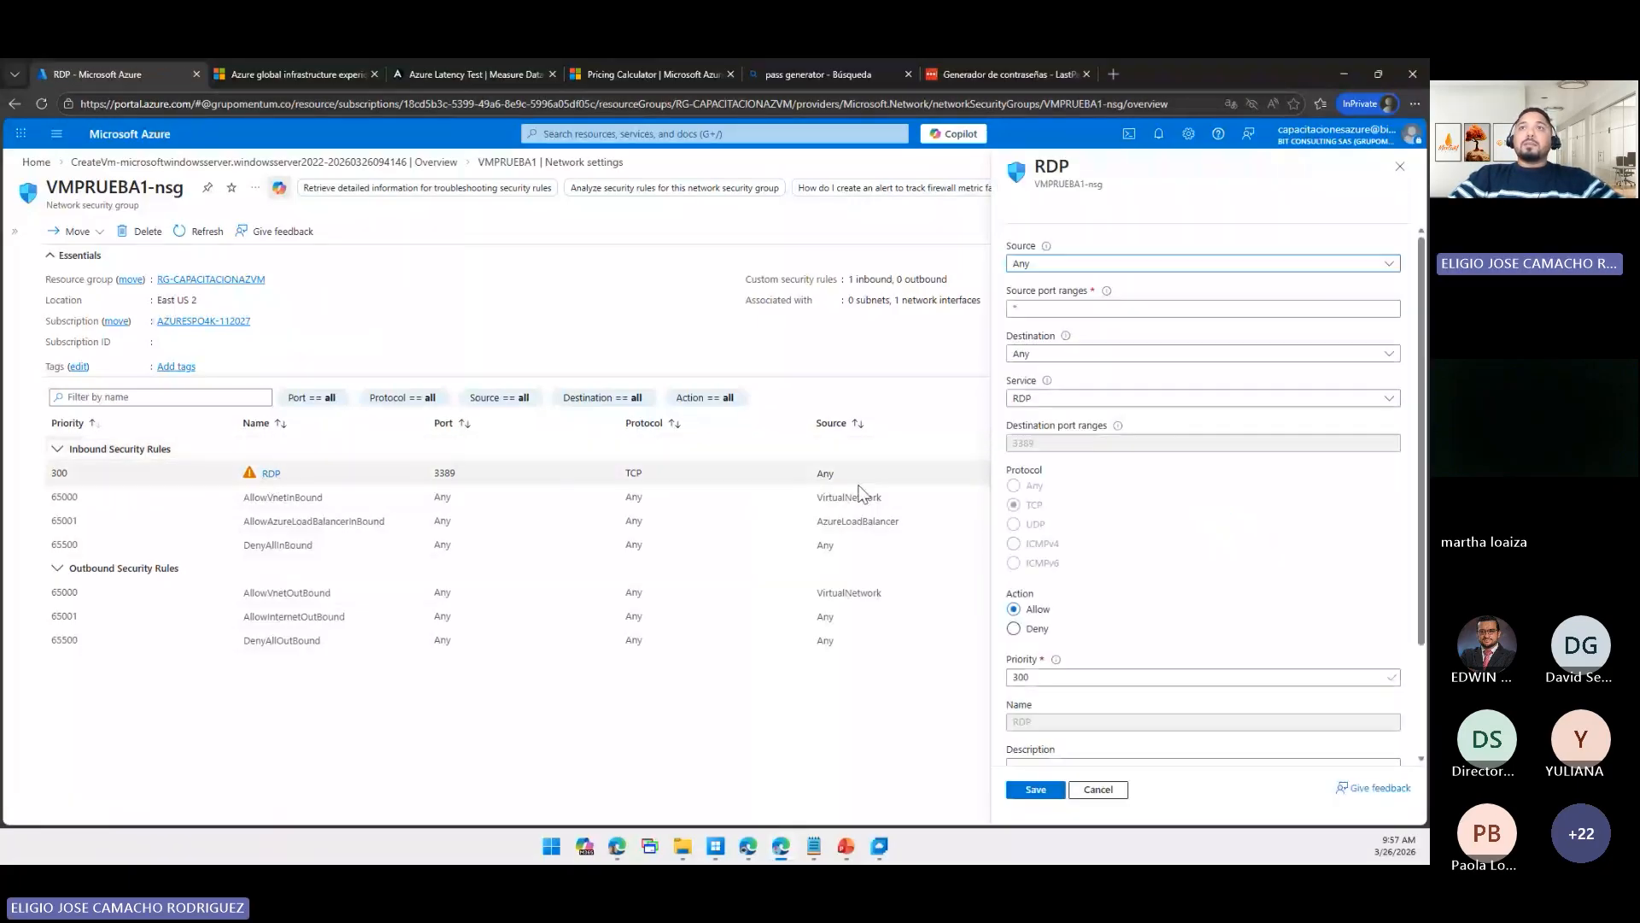
left_click(1064, 266)
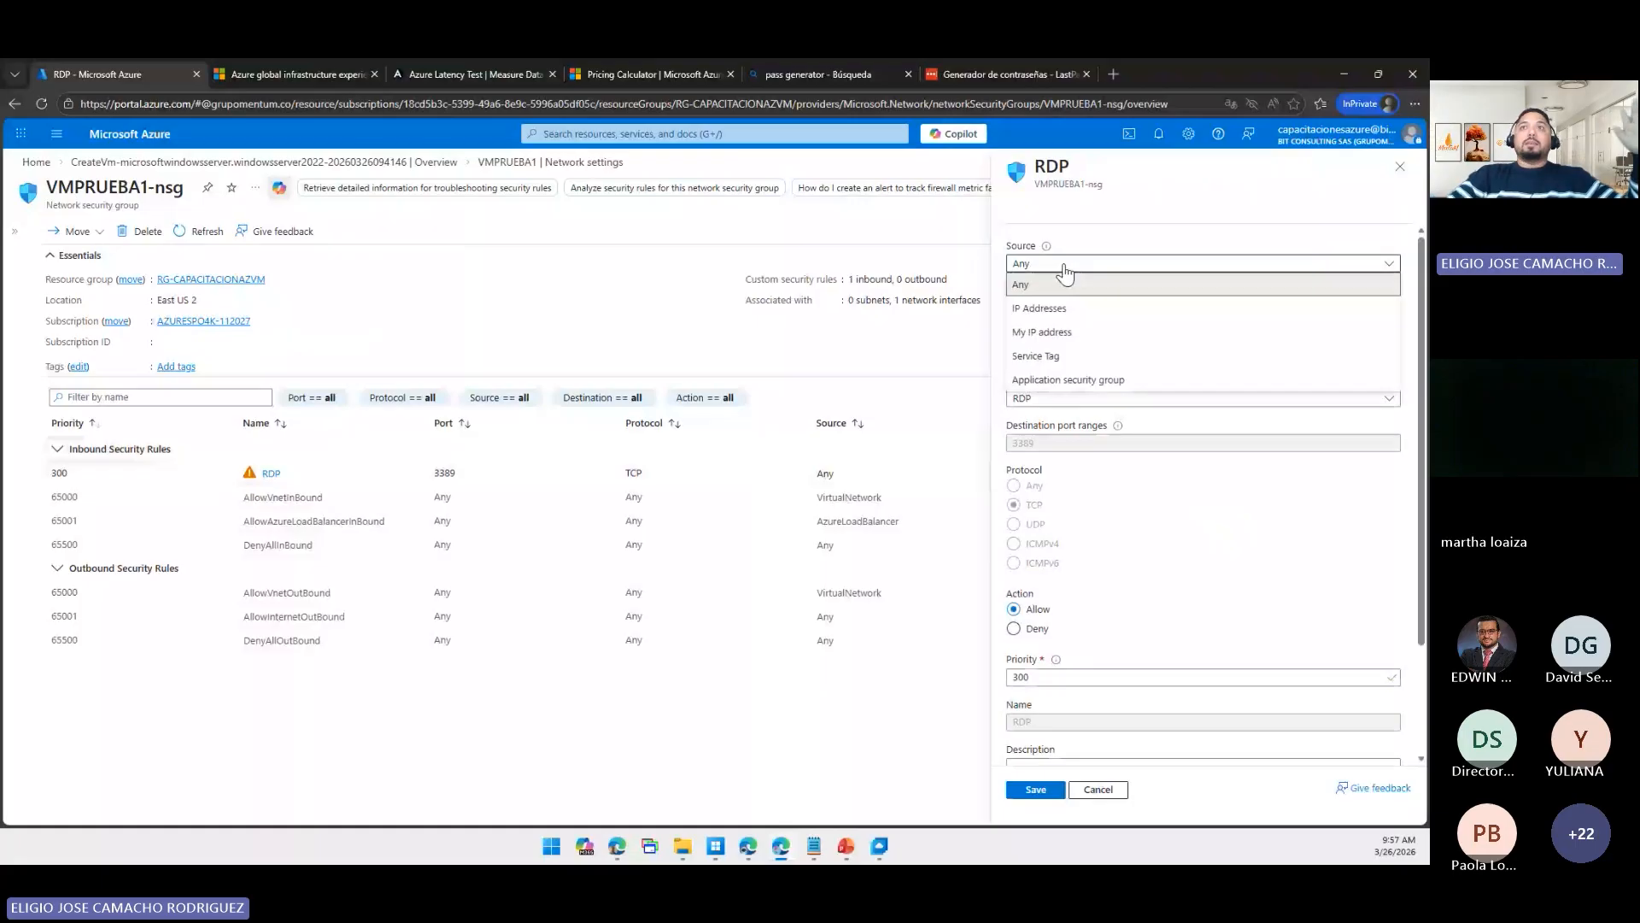
left_click(1060, 308)
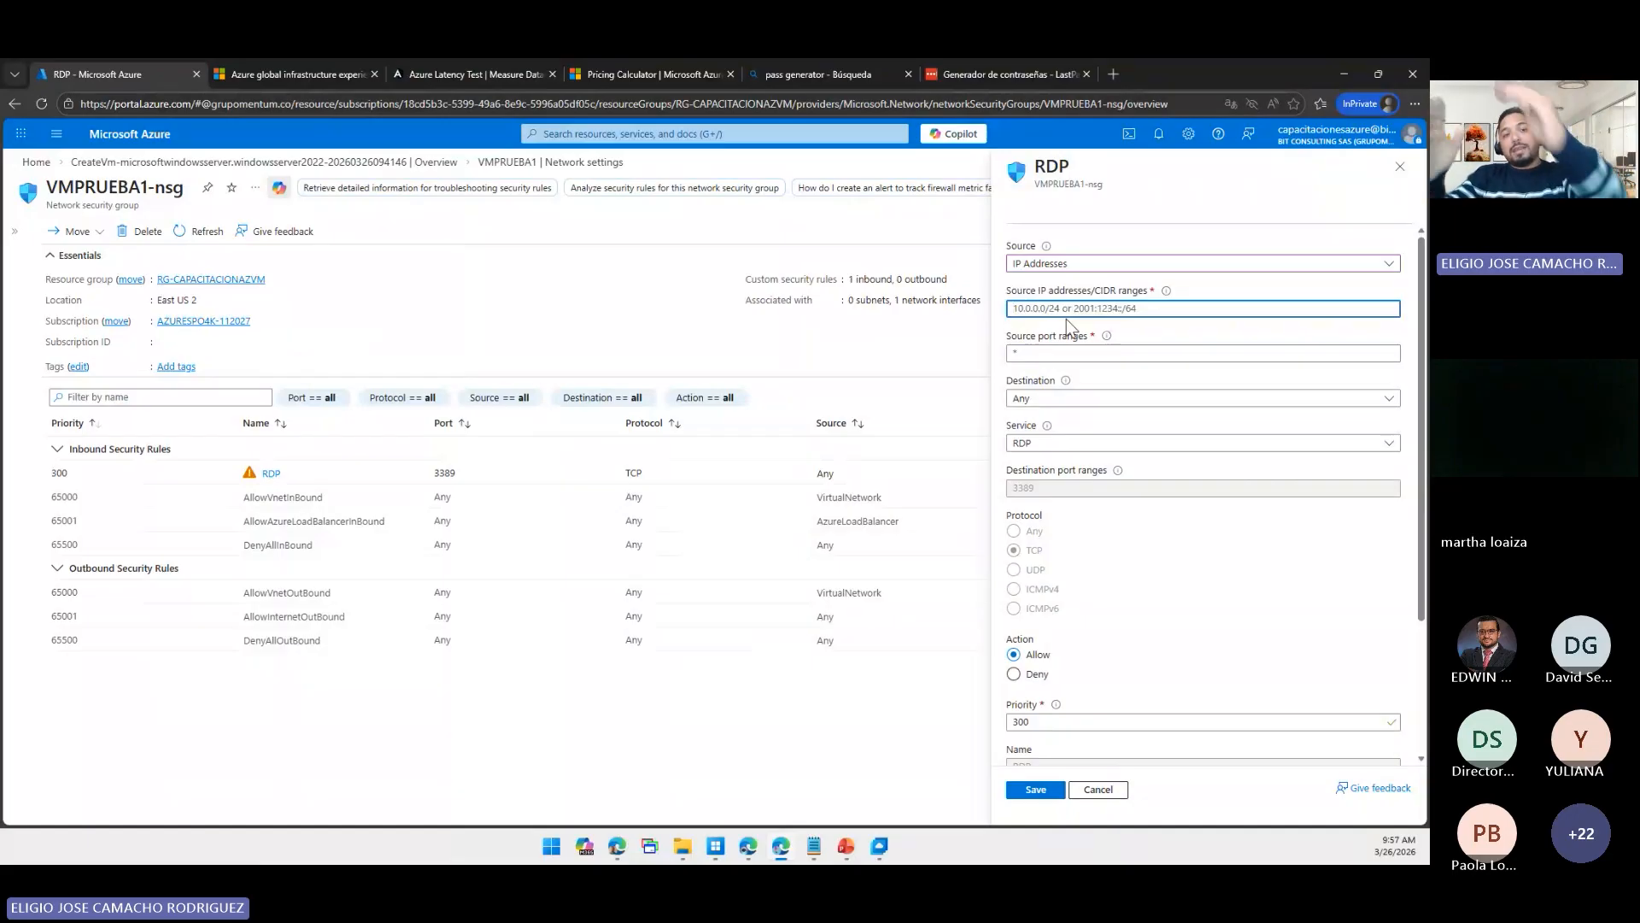
left_click(1068, 267)
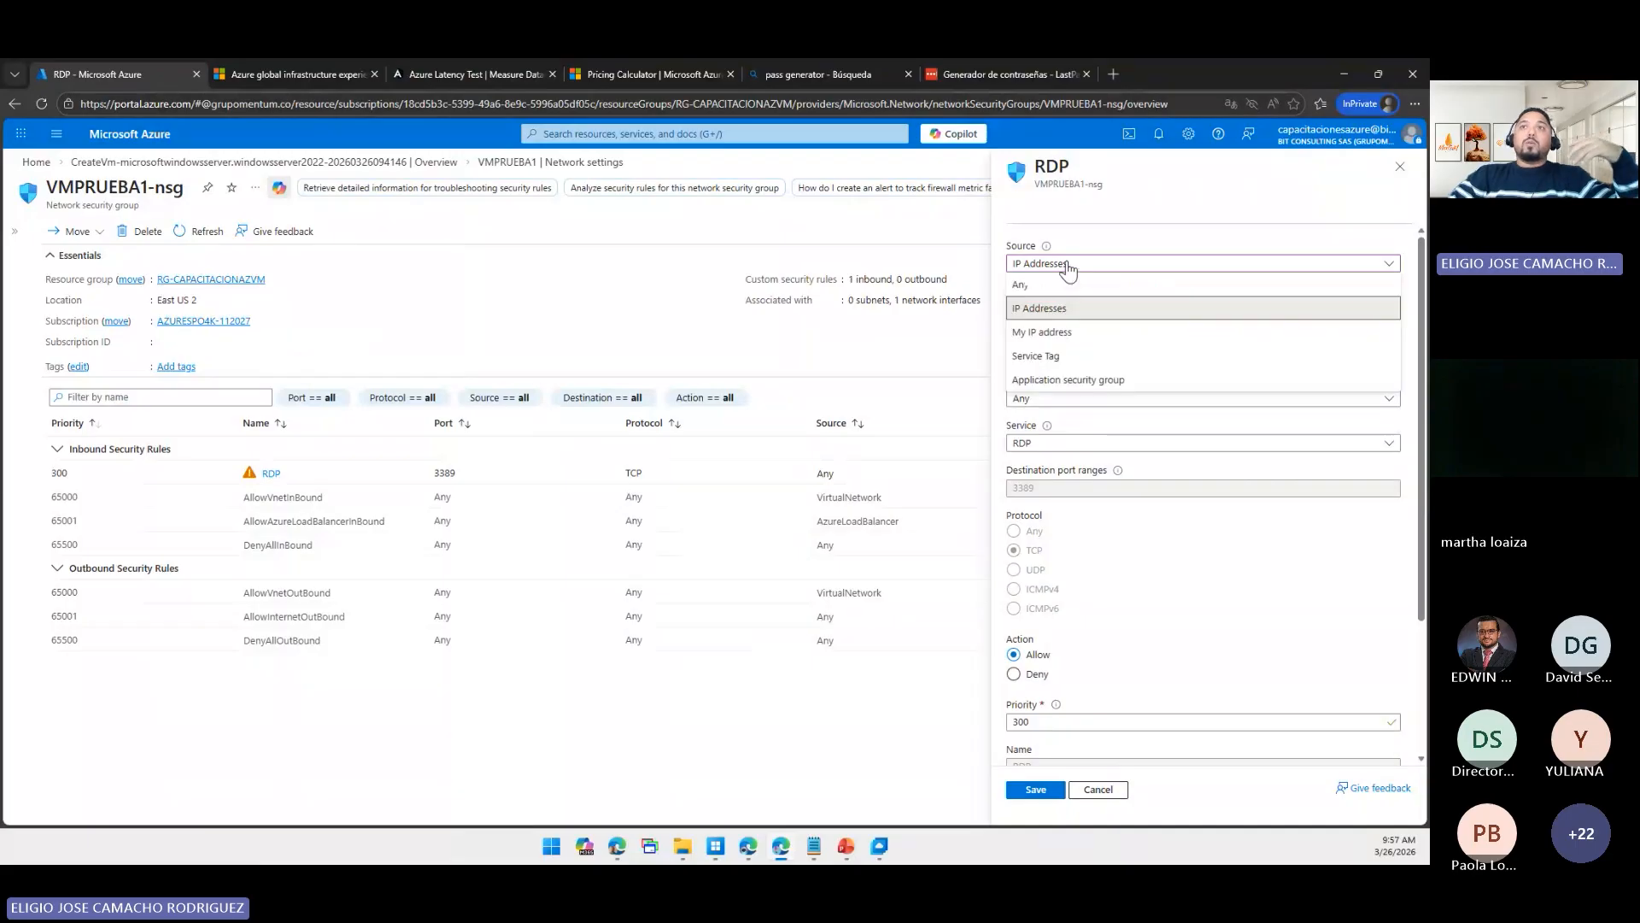
left_click(1059, 356)
left_click(1075, 310)
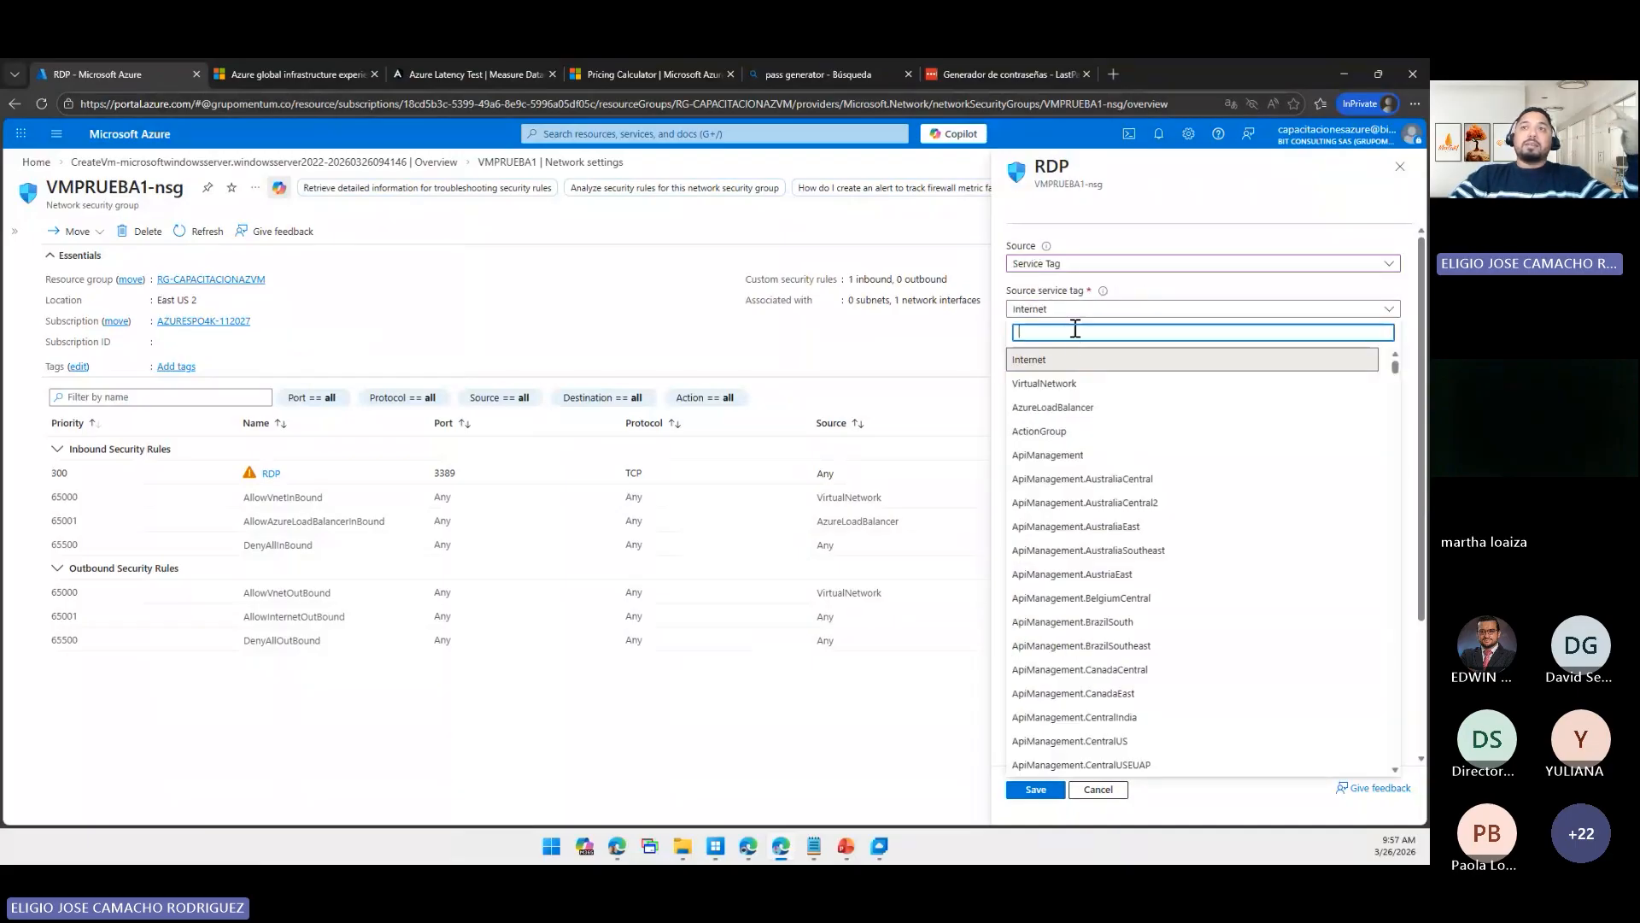
left_click(1077, 383)
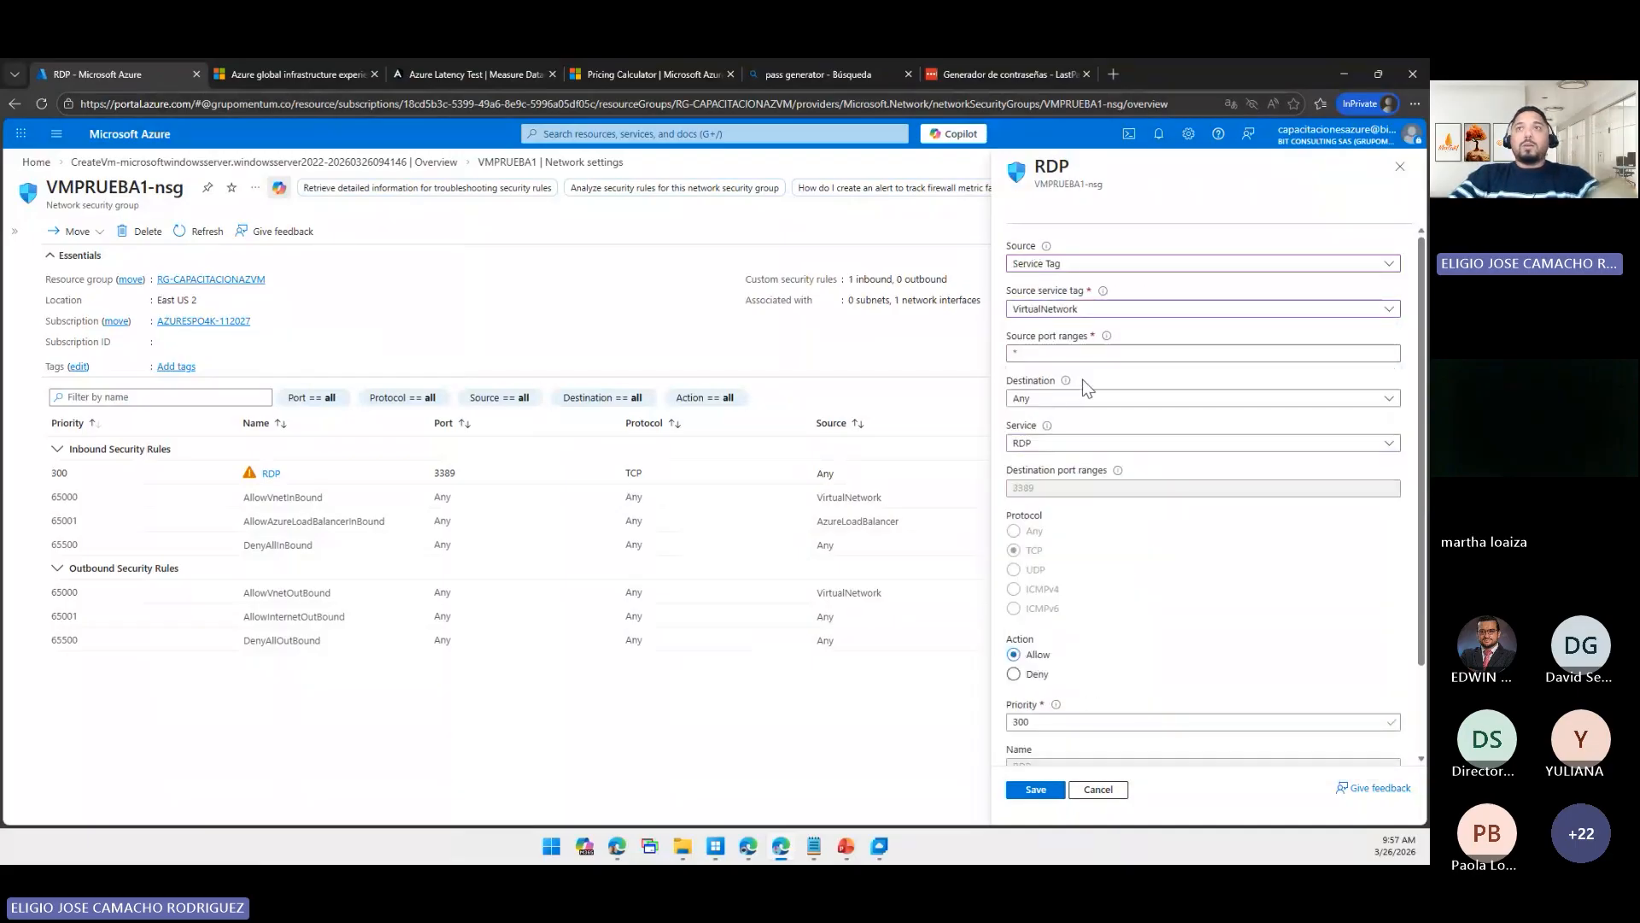
left_click(1126, 310)
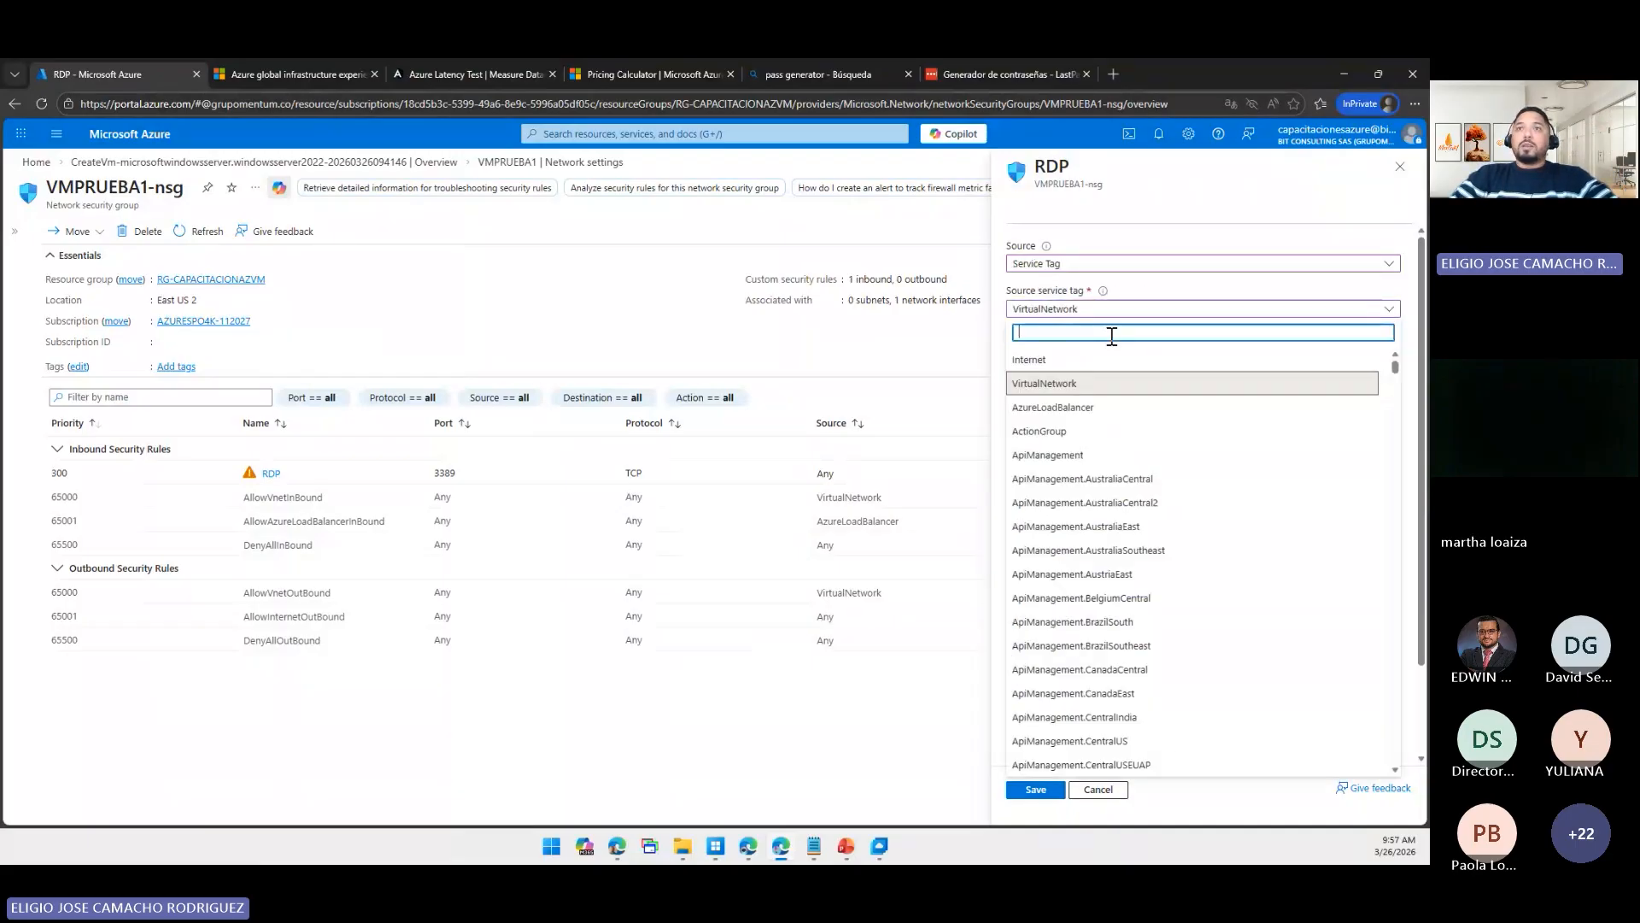
left_click(1397, 177)
left_click(806, 205)
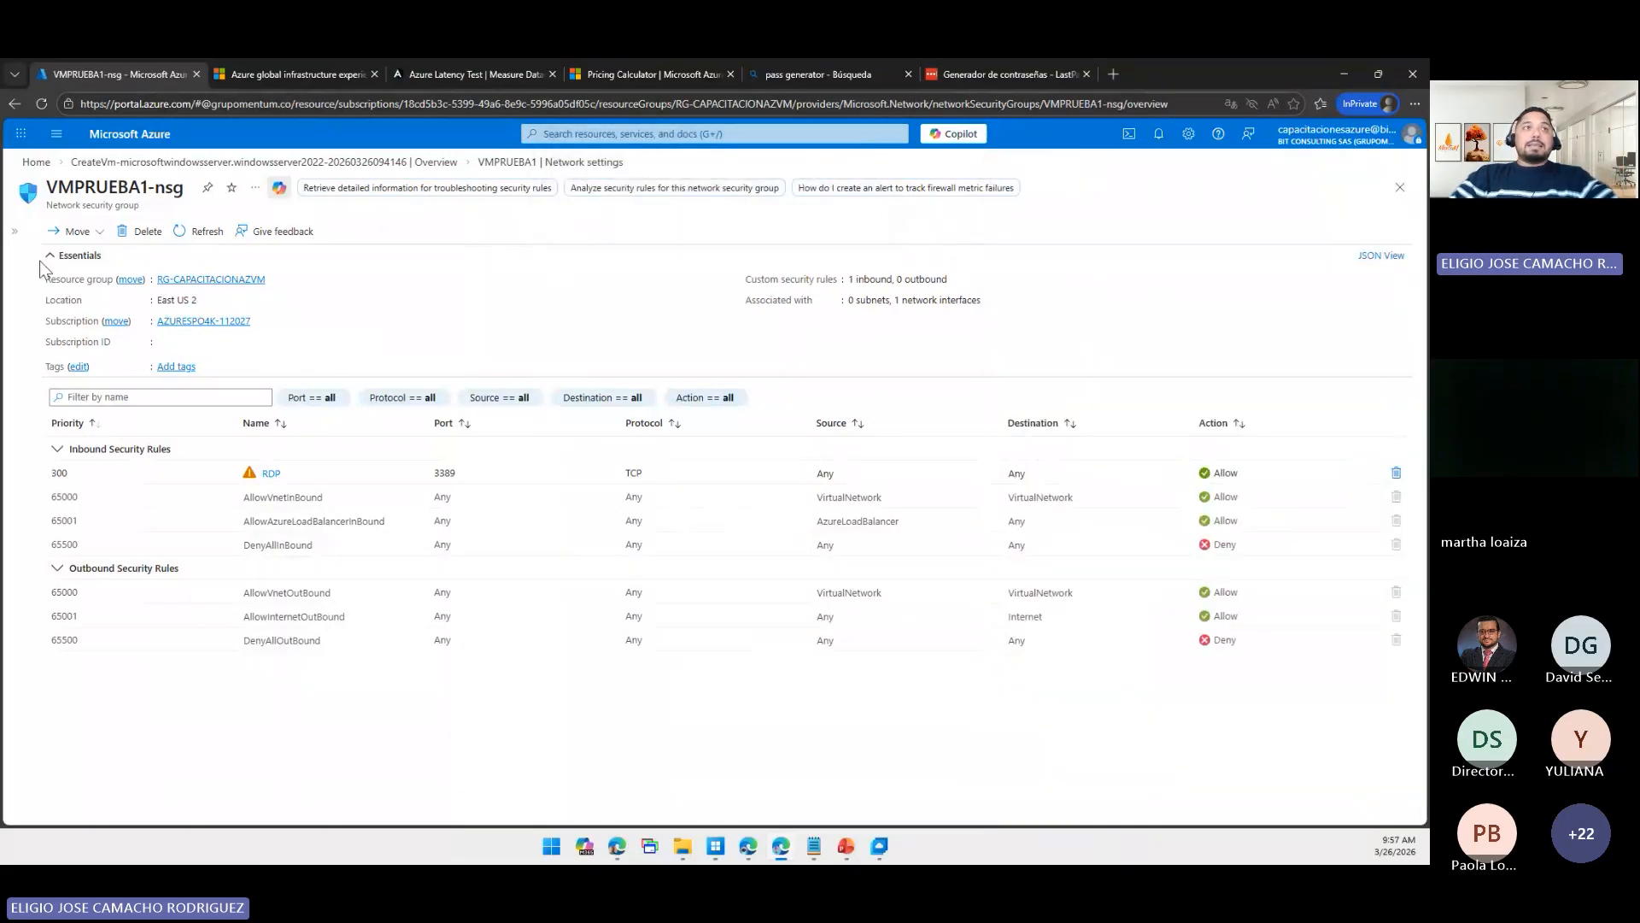
- Leave the network security group and open Run command in VMPRUEBA1's Operations section
left_click(15, 231)
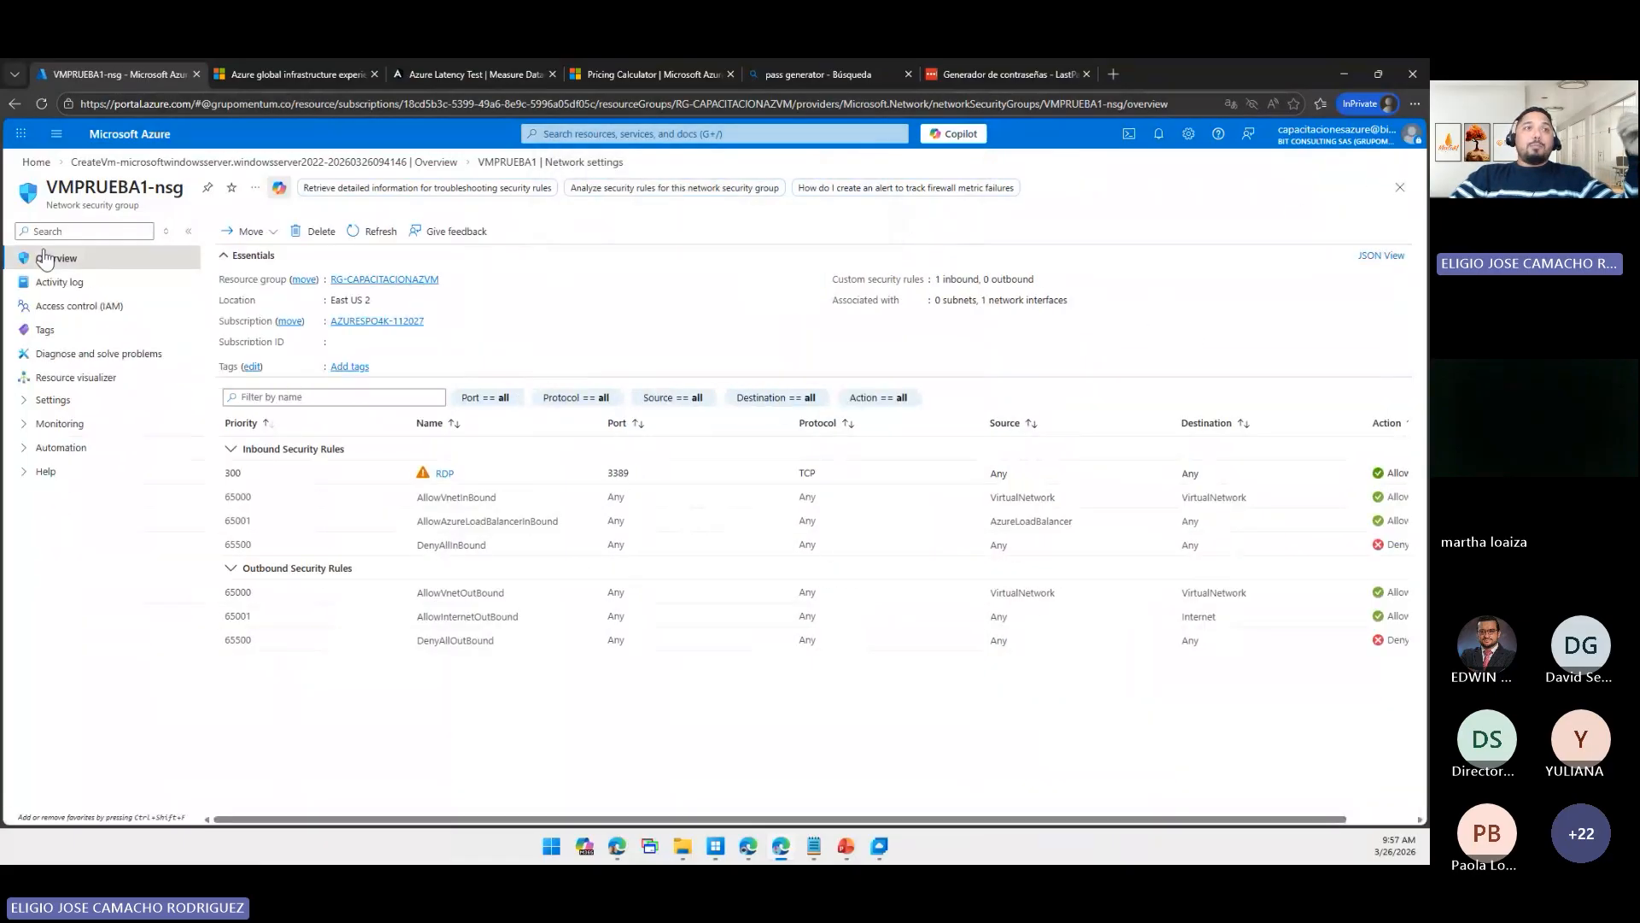
left_click(1397, 193)
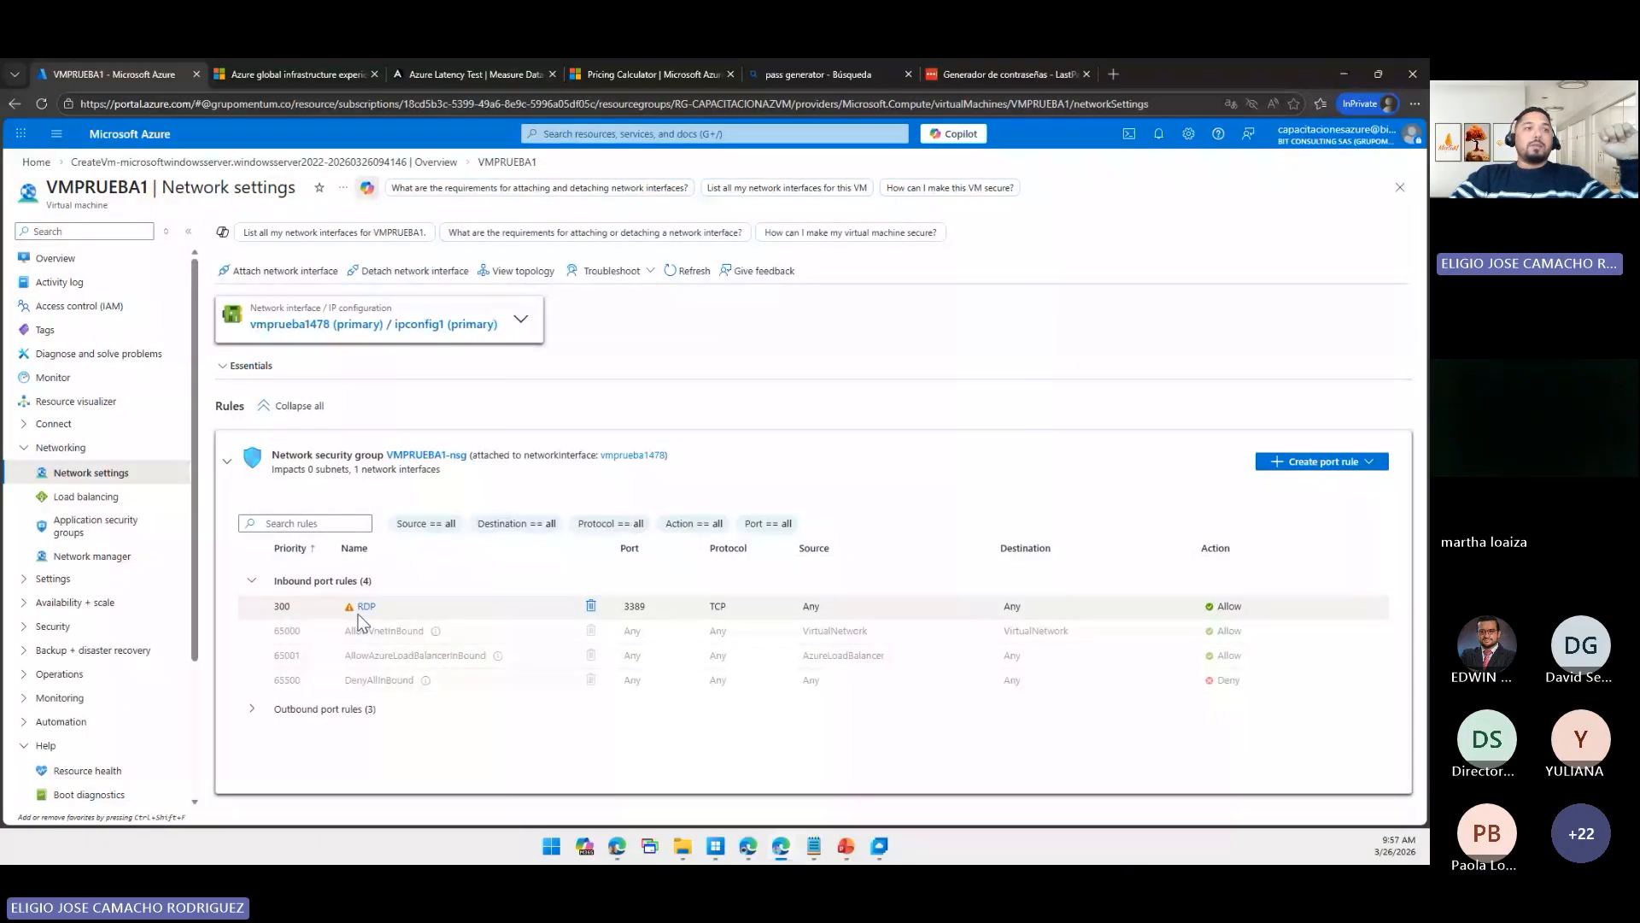
scroll(168, 575, "down", 2)
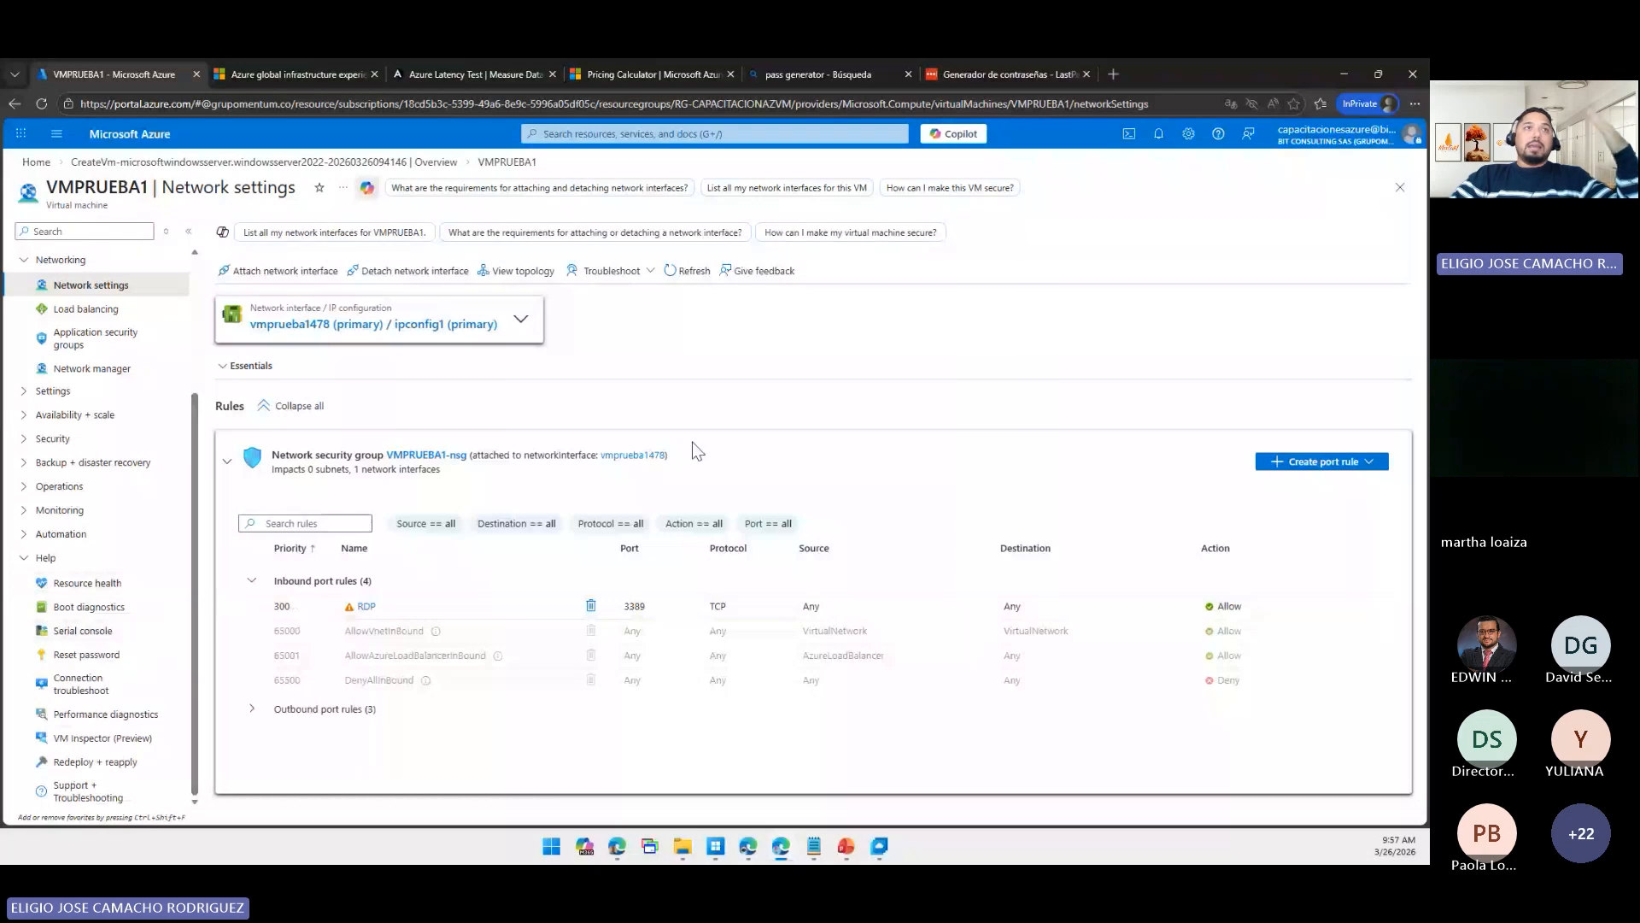
scroll(109, 427, "up", 2)
scroll(109, 504, "down", 1)
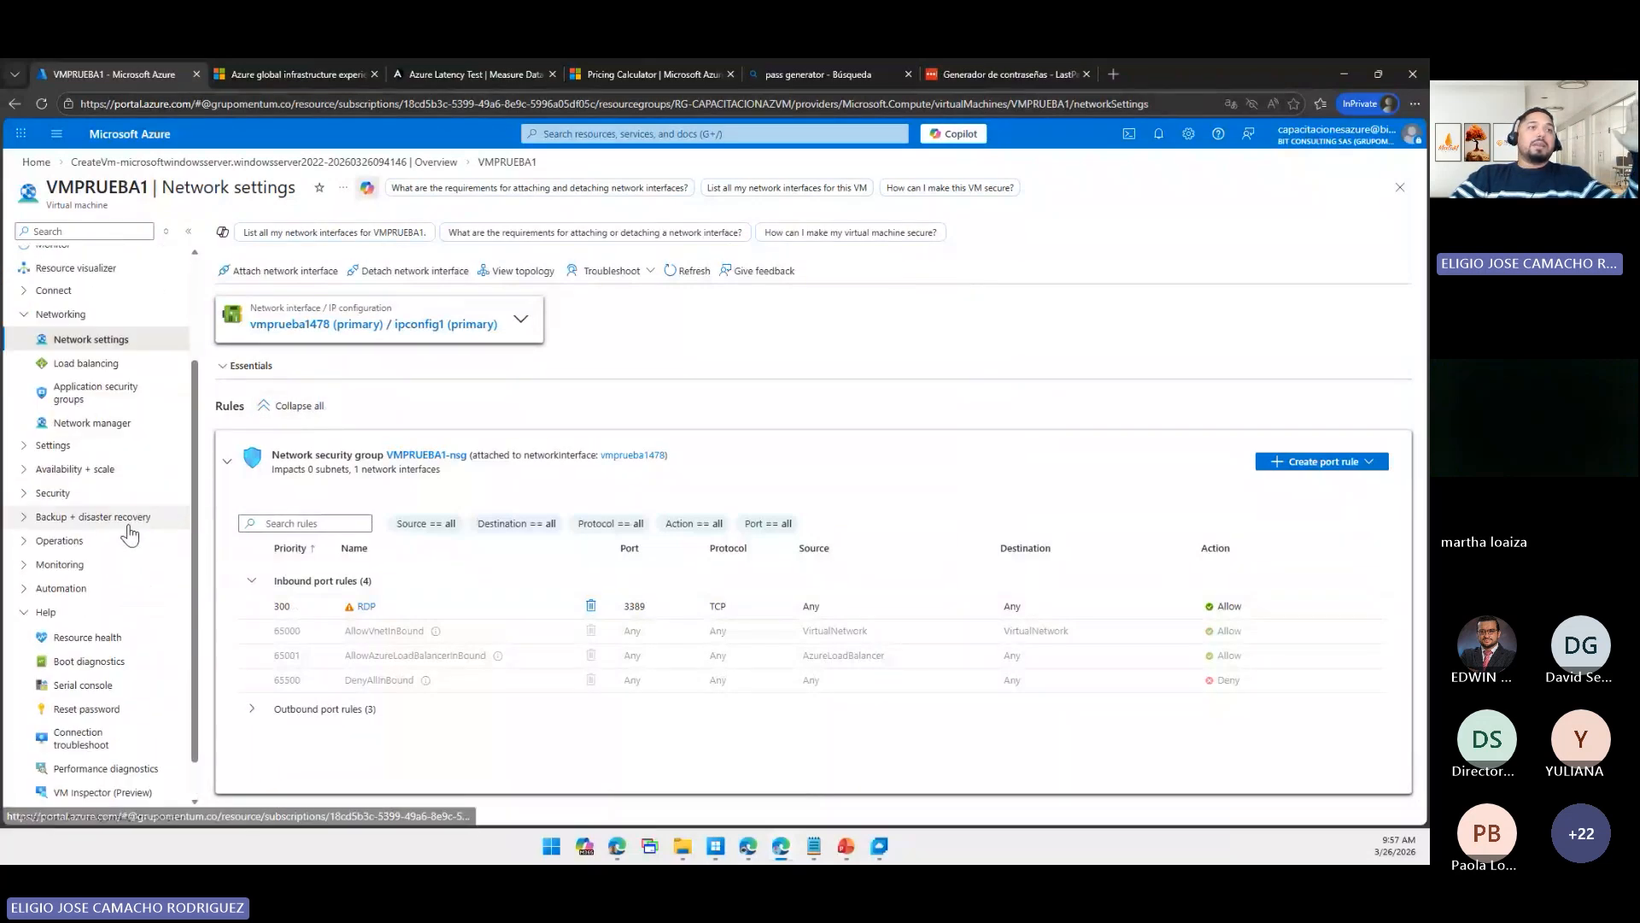
left_click(106, 532)
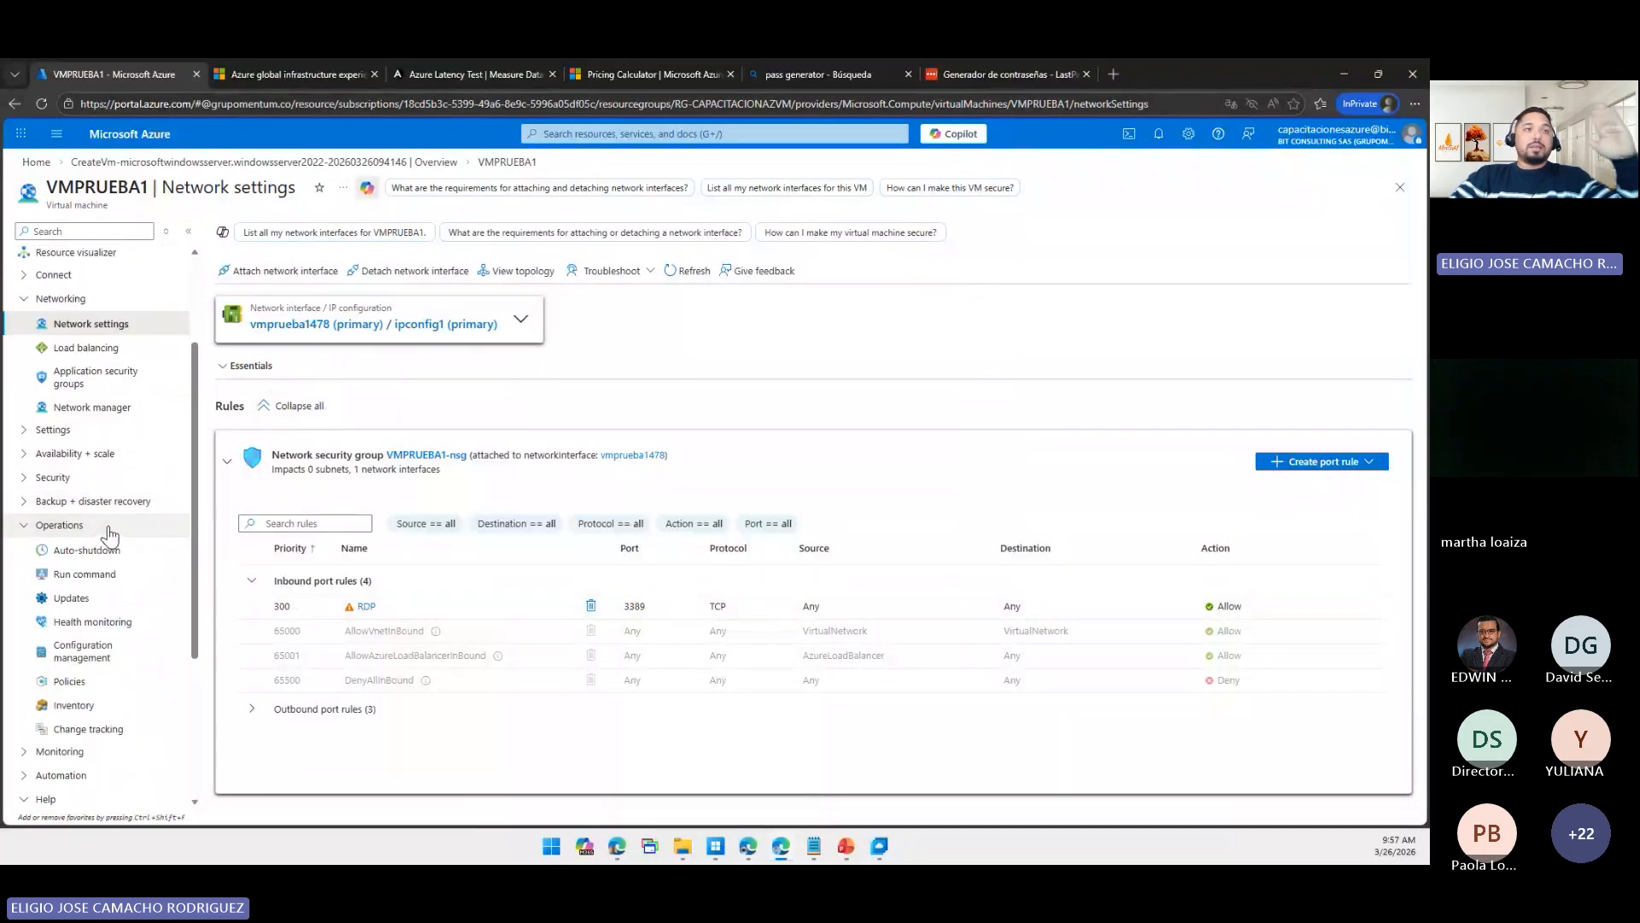
left_click(99, 577)
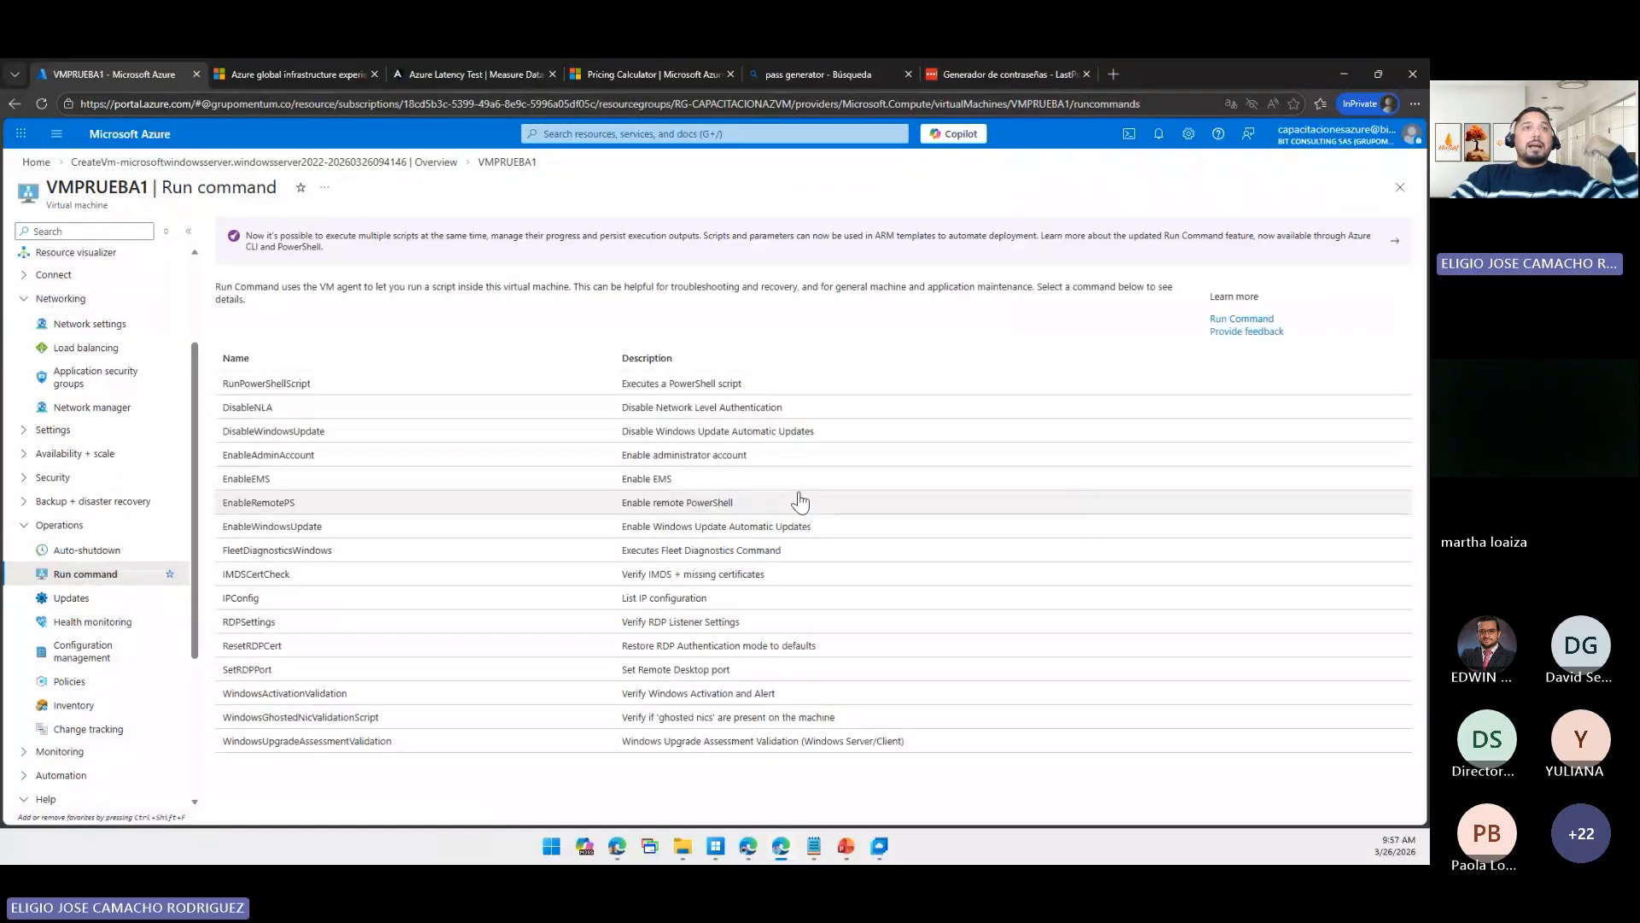
- Run the SetRDPPort script on VMPRUEBA1 with RDPPORT set to 50002
left_click(282, 672)
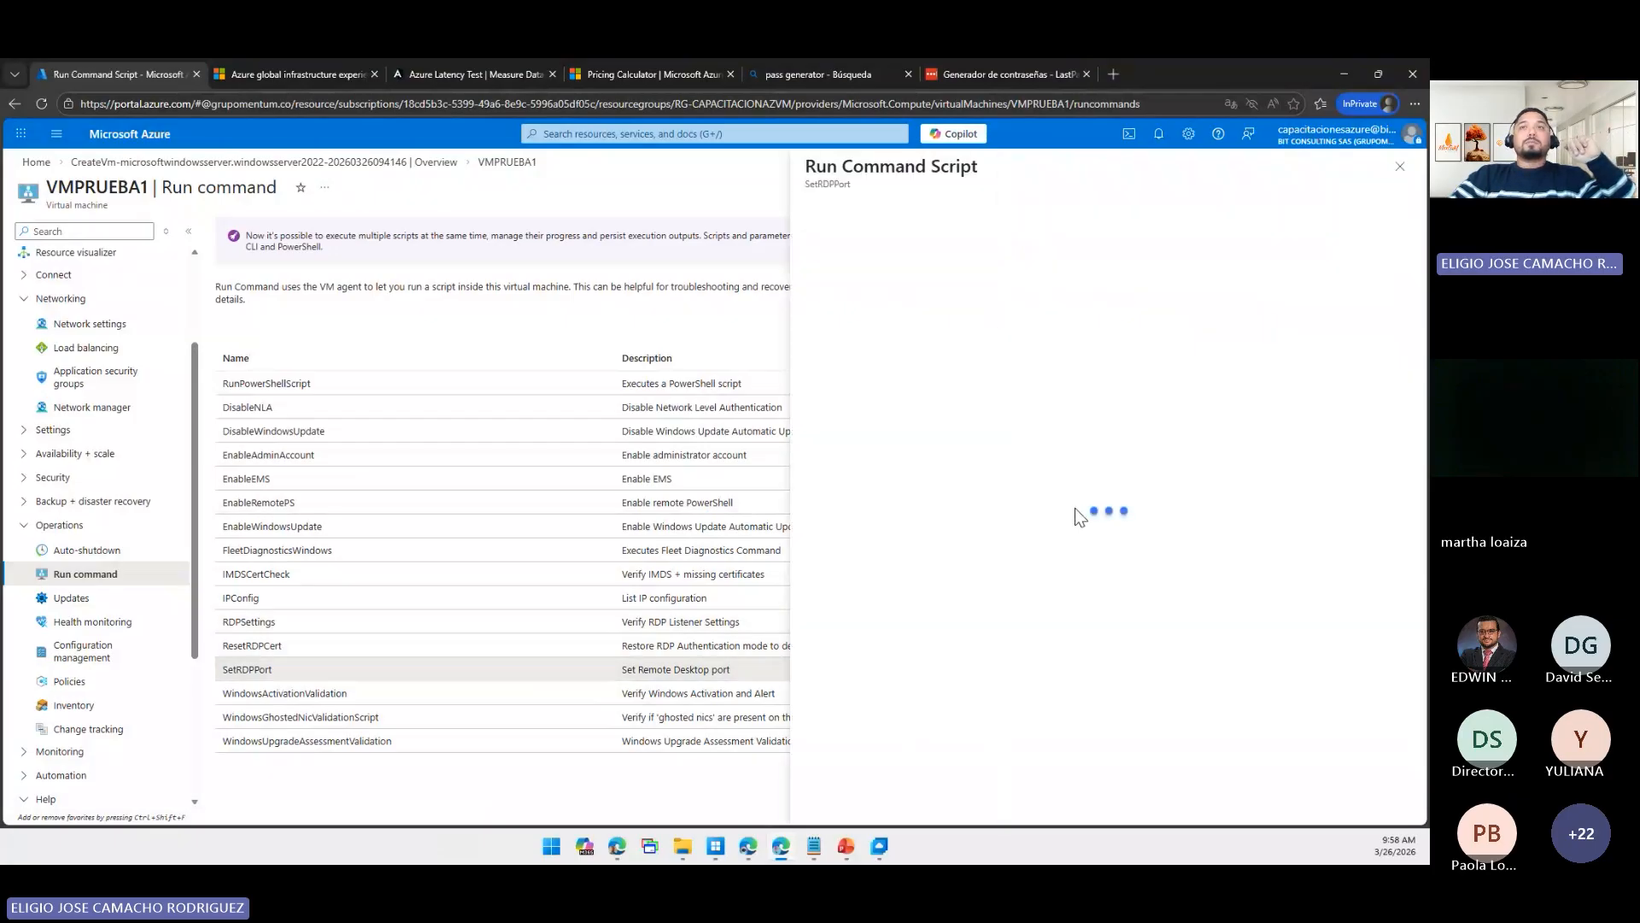
left_click(869, 366)
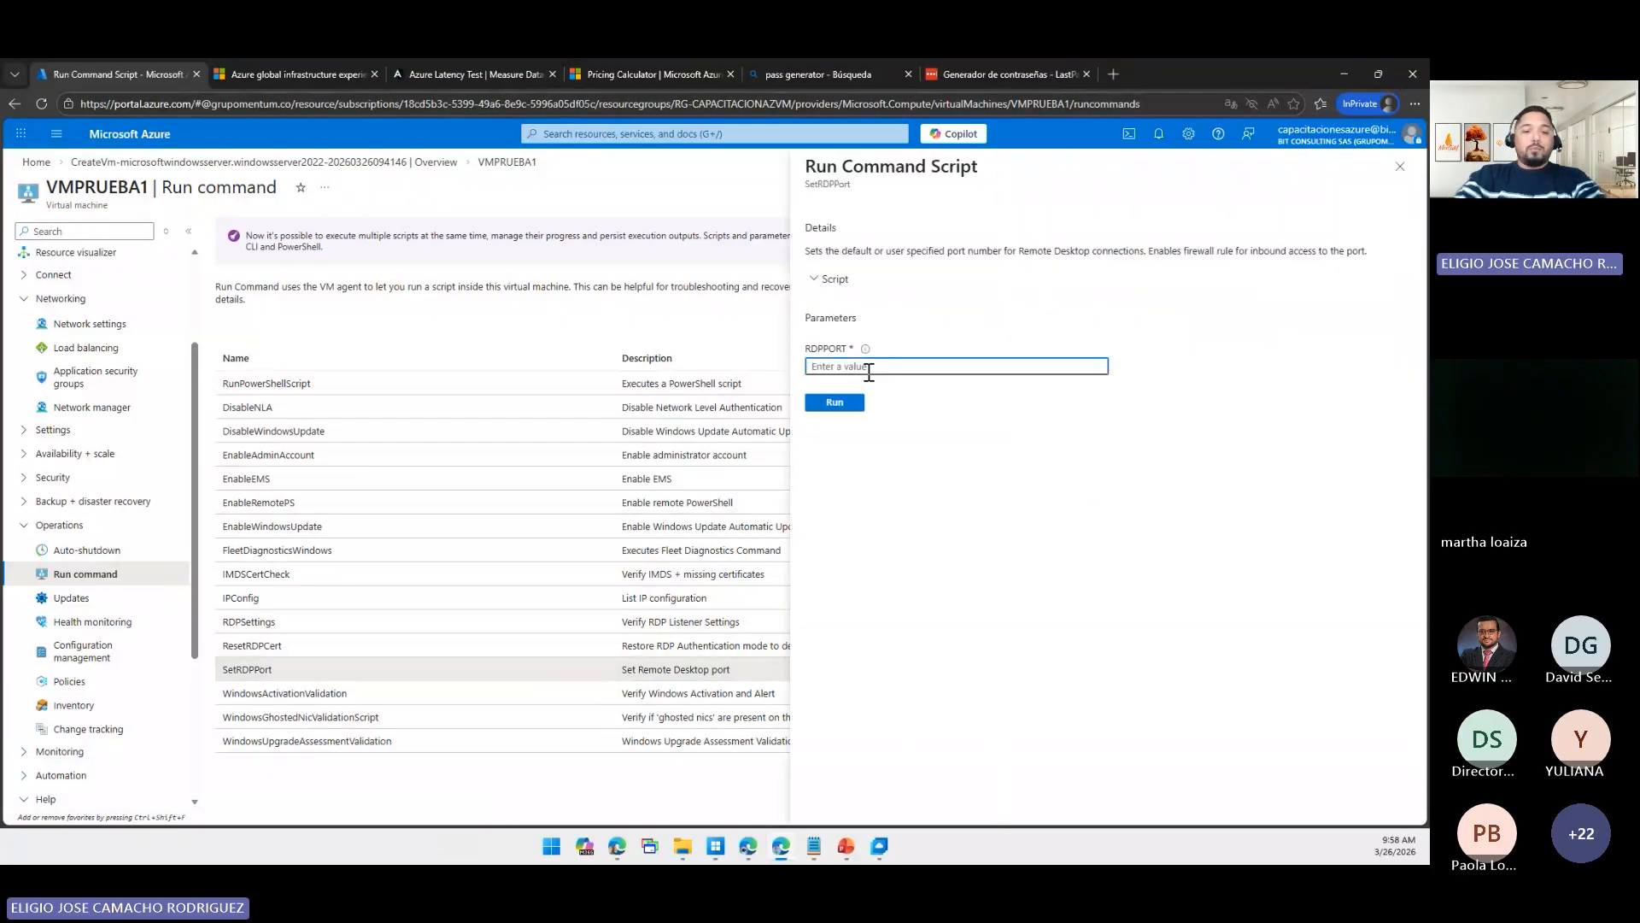
type("5")
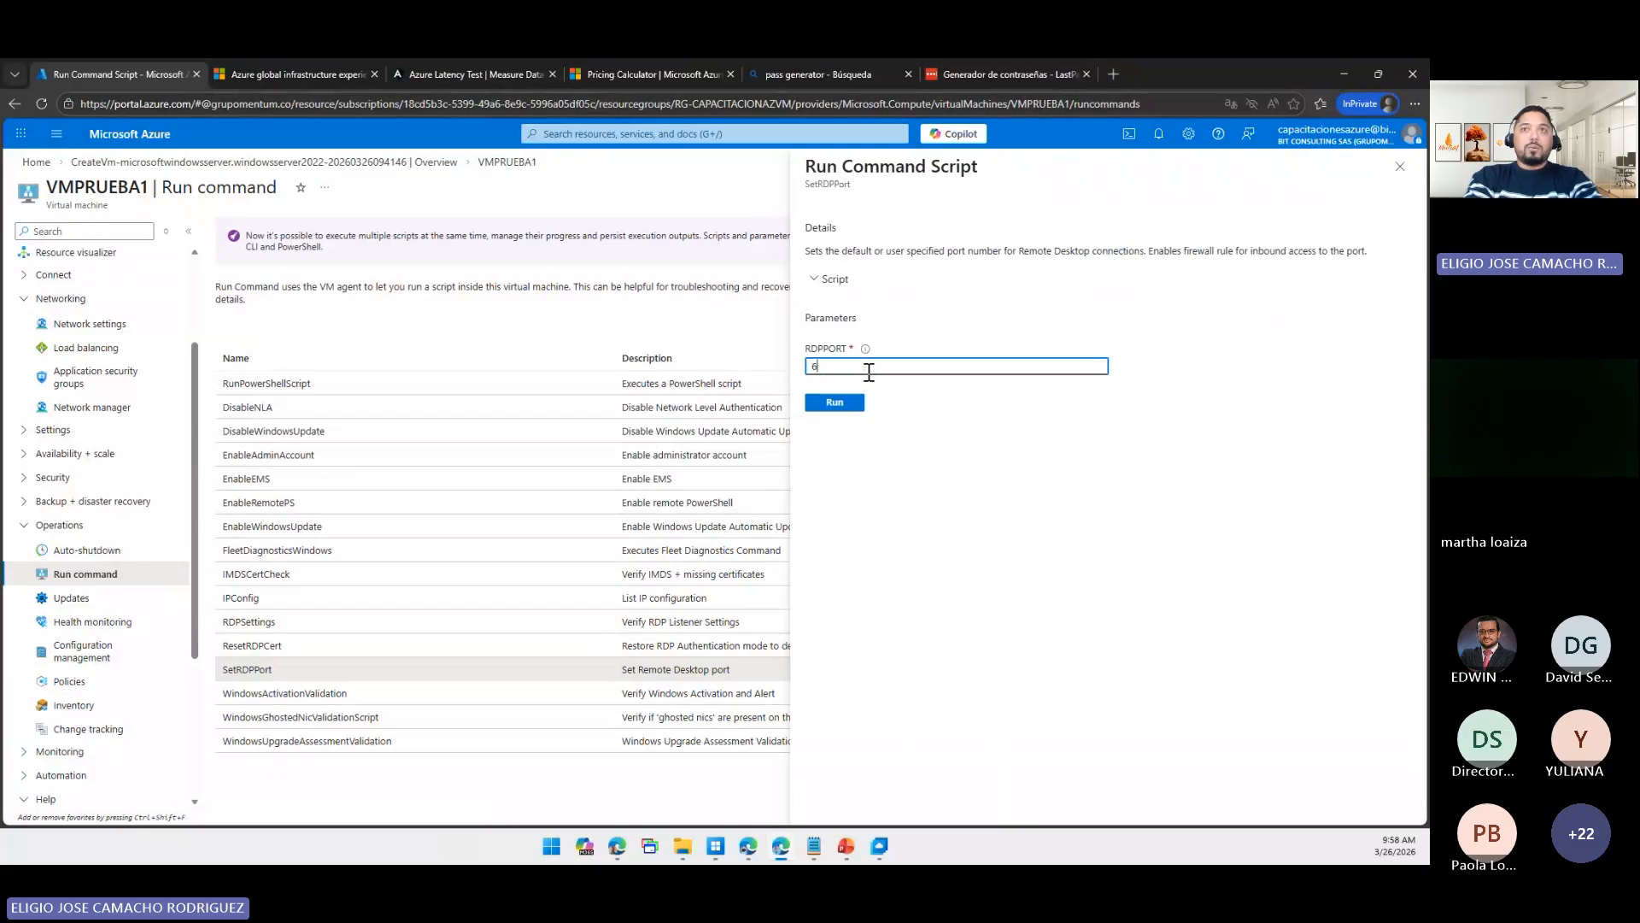
key("BackSpace")
type("50002")
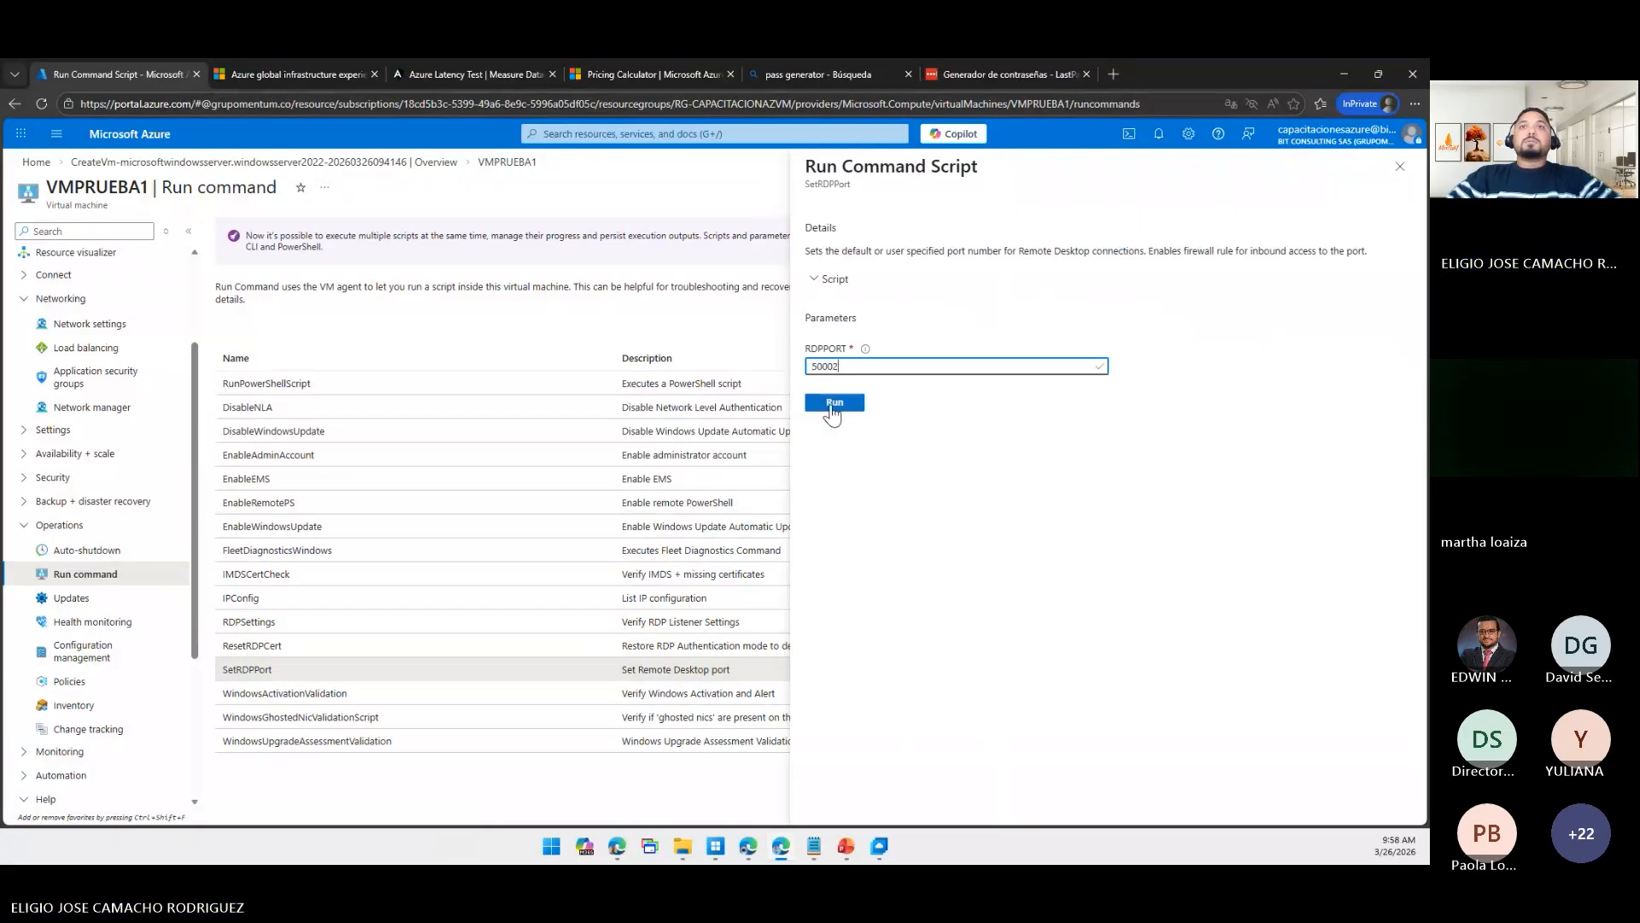
left_click(832, 404)
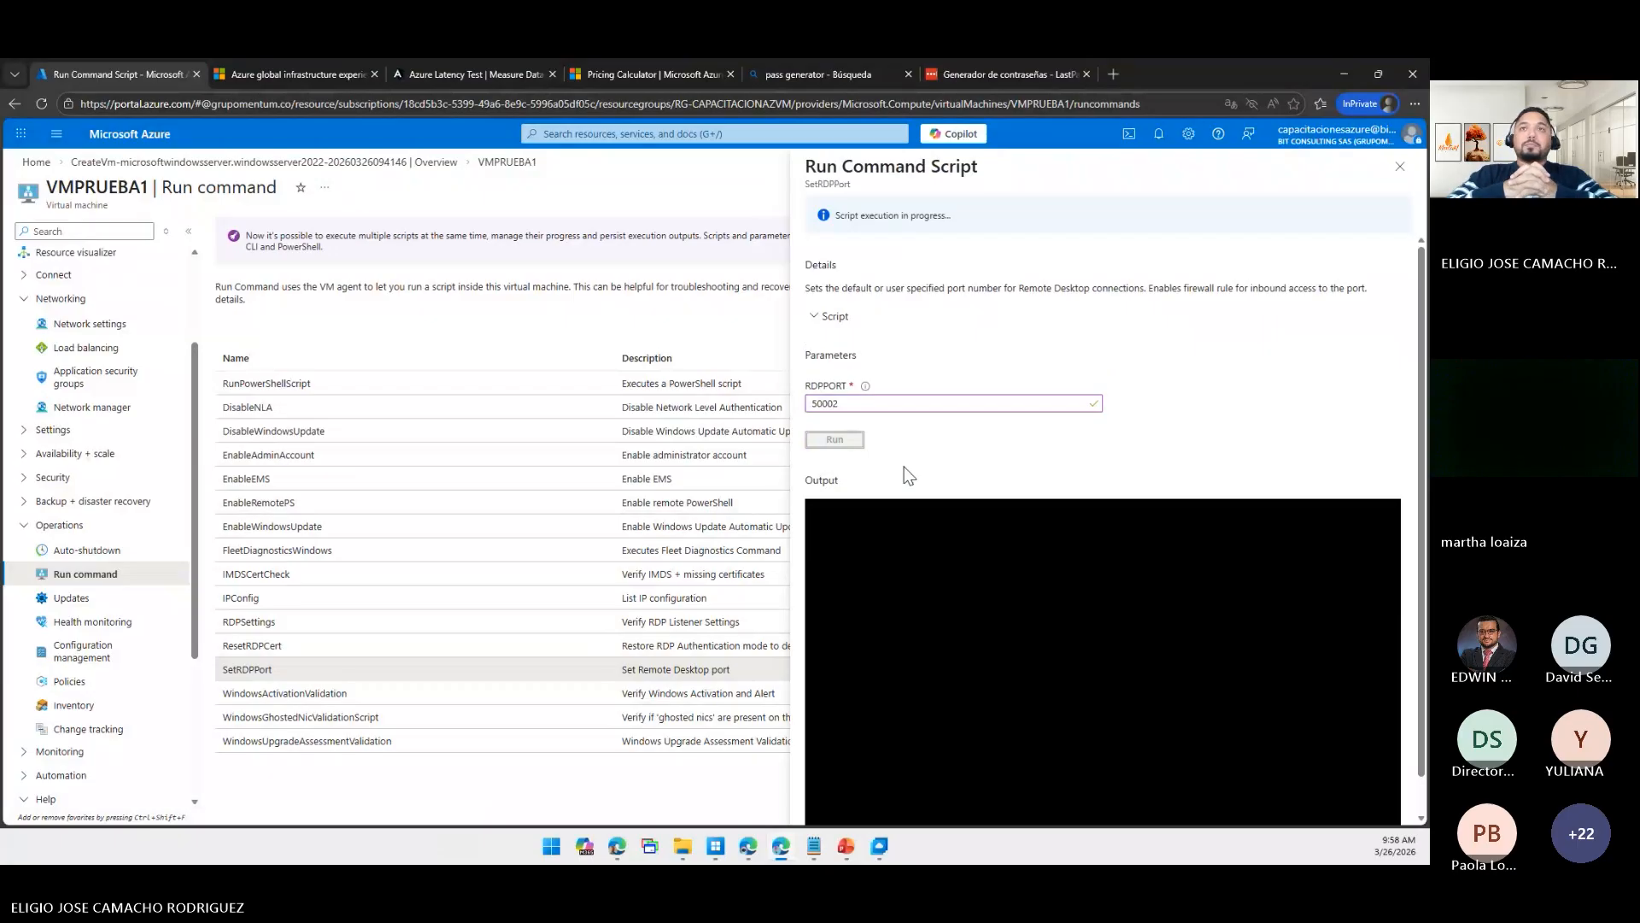
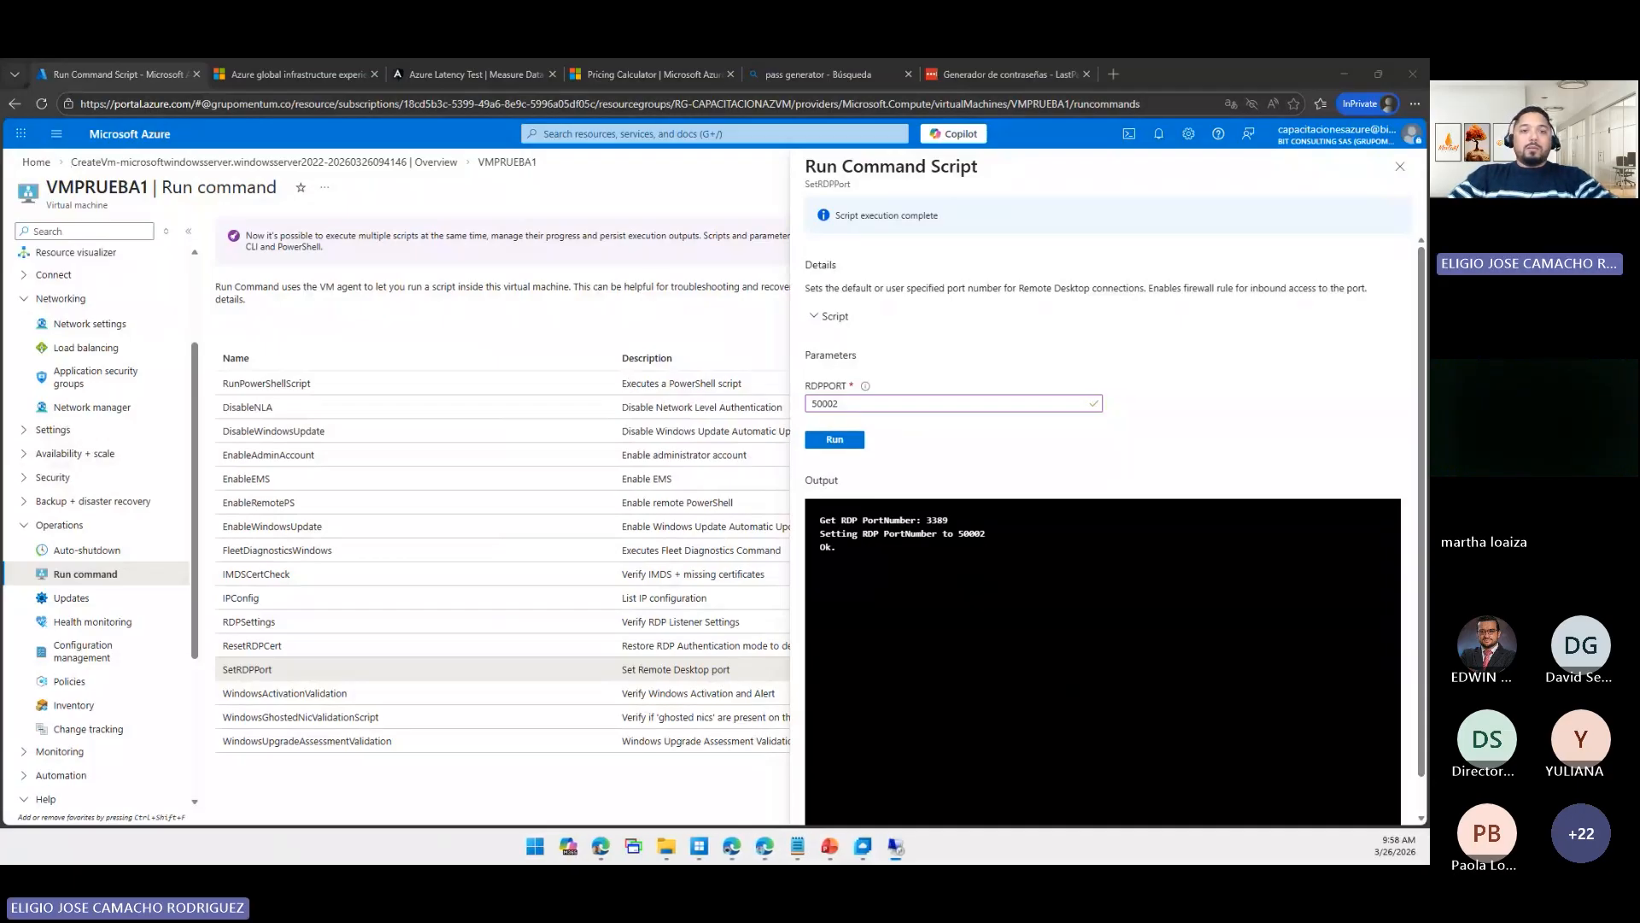
- Try a remote desktop connection to 20.7.17.99 without specifying a port, and cancel the attempt
left_click_drag(2, 85, 513, 213)
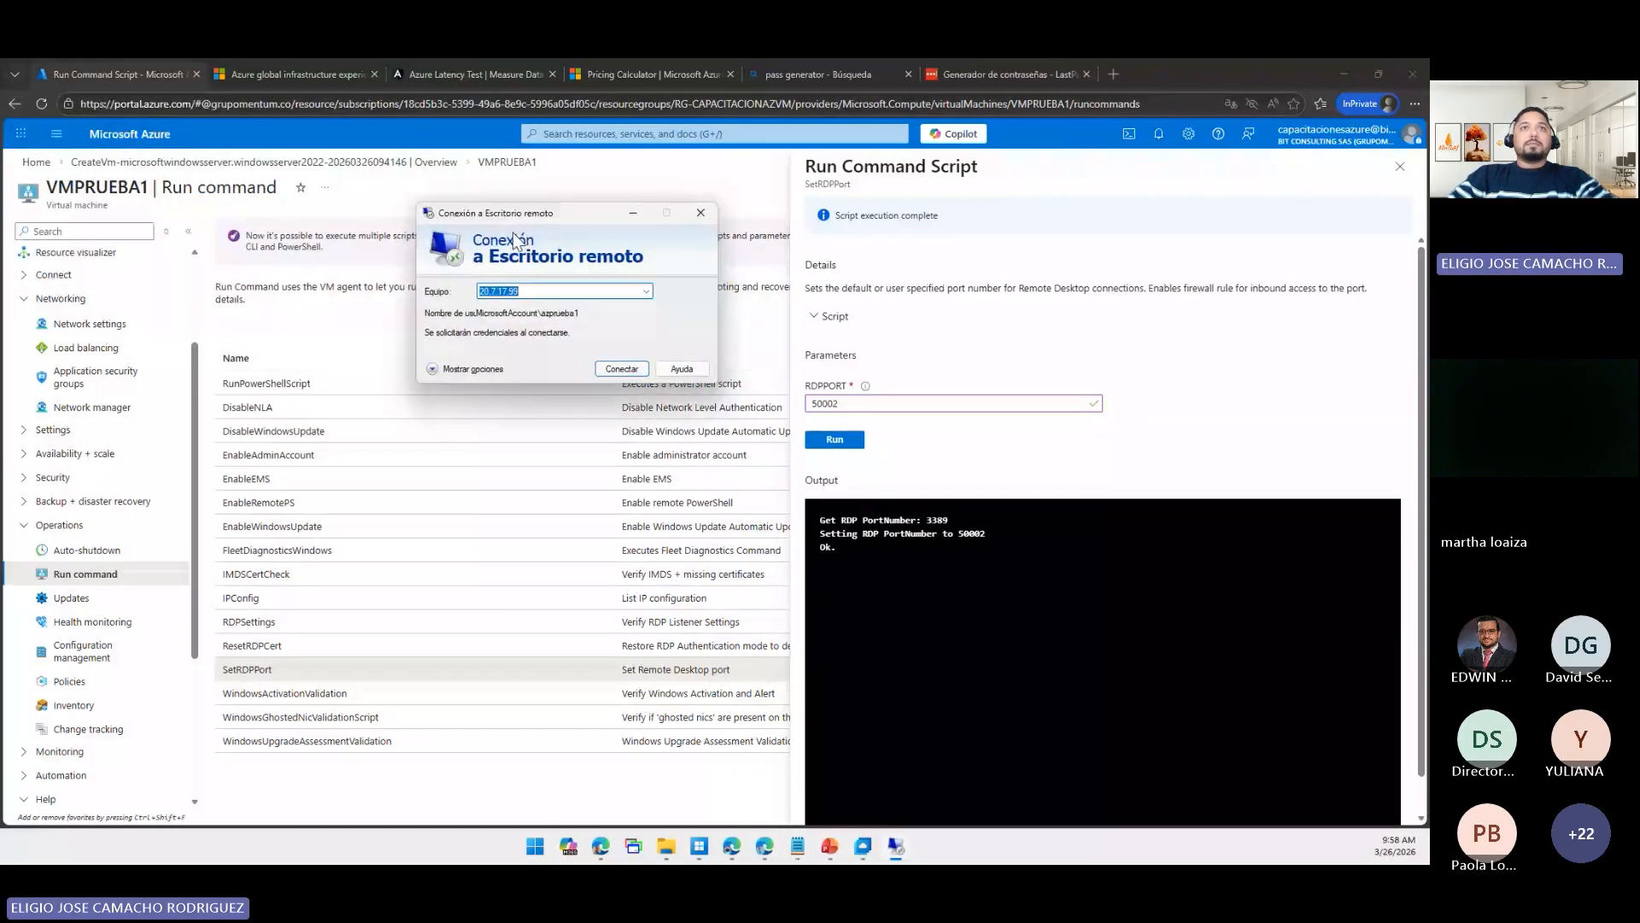
left_click(621, 368)
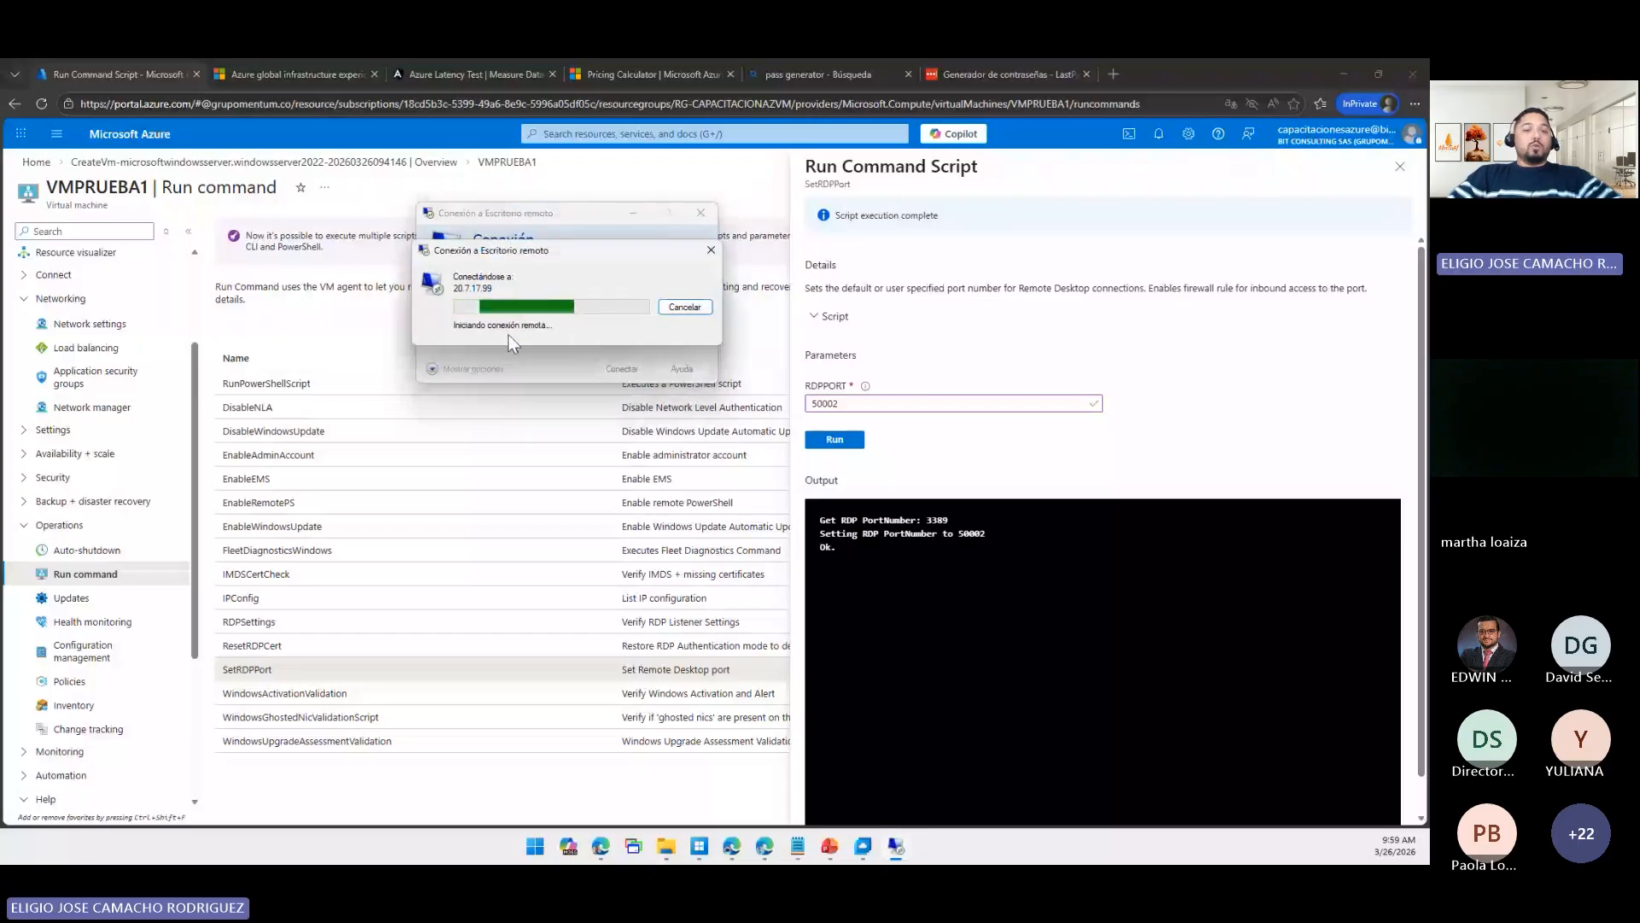
left_click(685, 307)
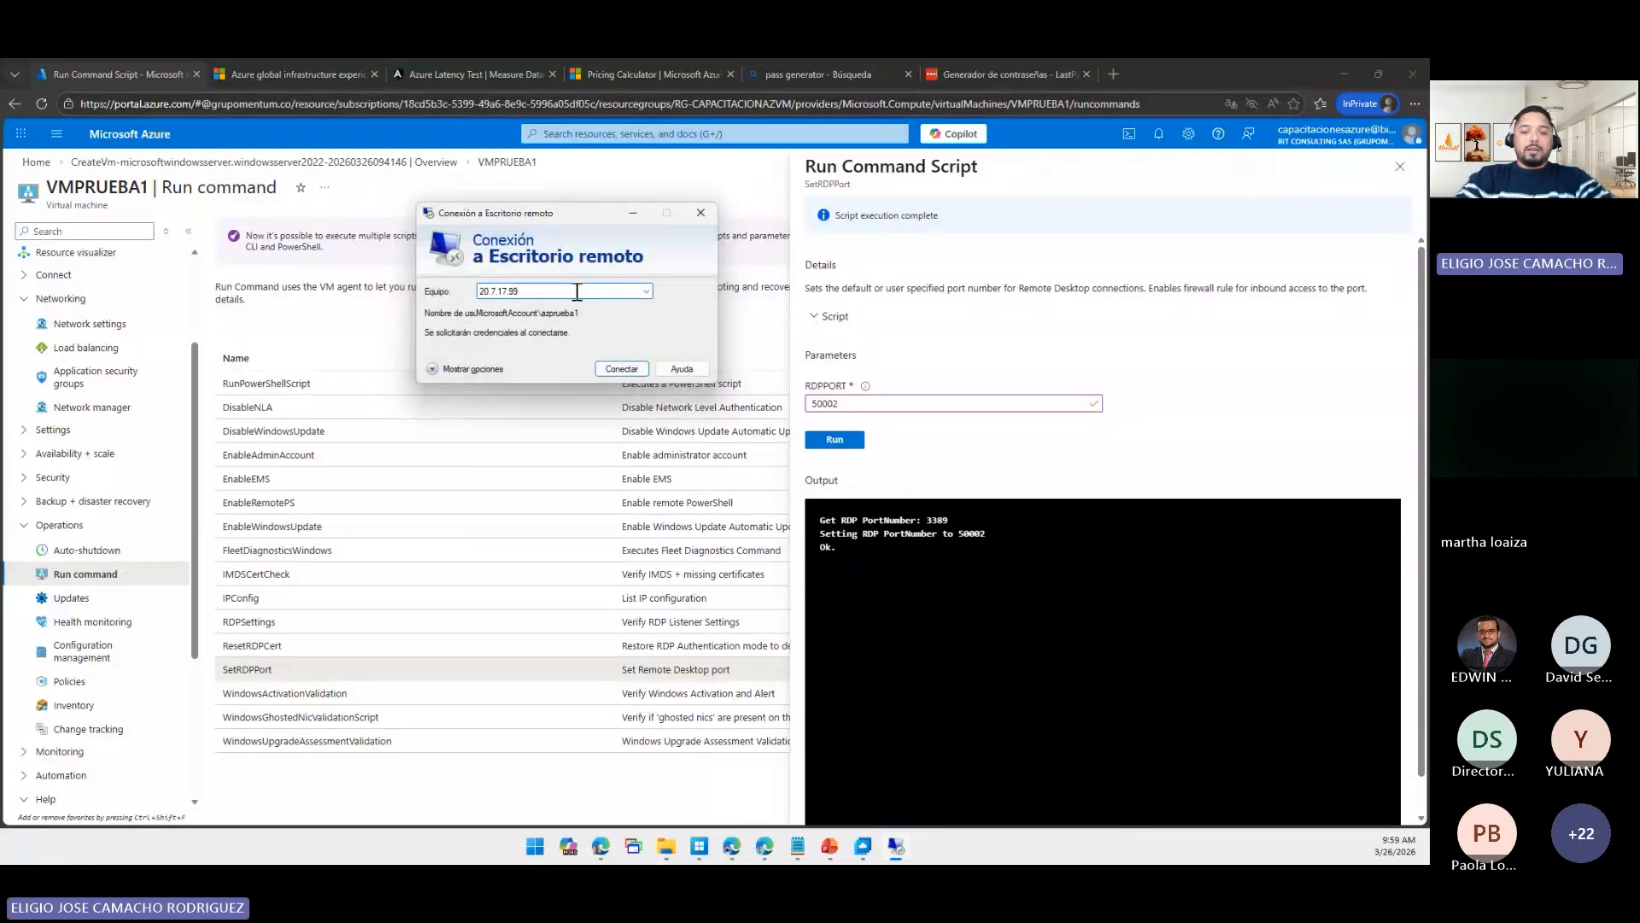
- Set the remote desktop computer address to 20.7.17.99:50002 and start the connection
type("20.7.17.99")
key("ctrl+z")
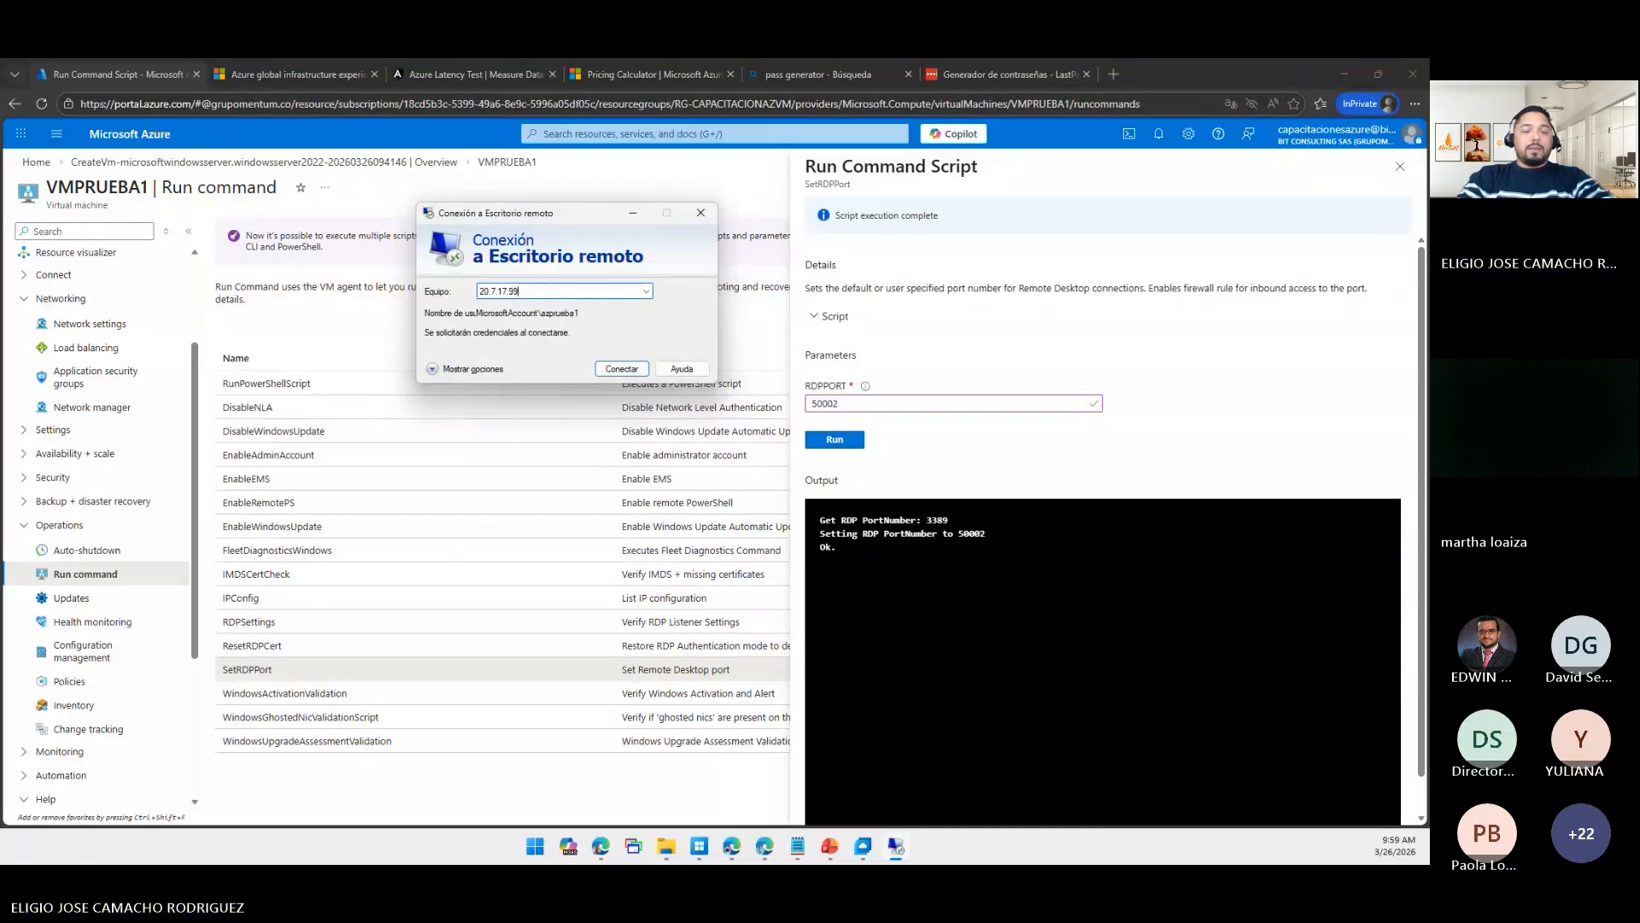
type(":")
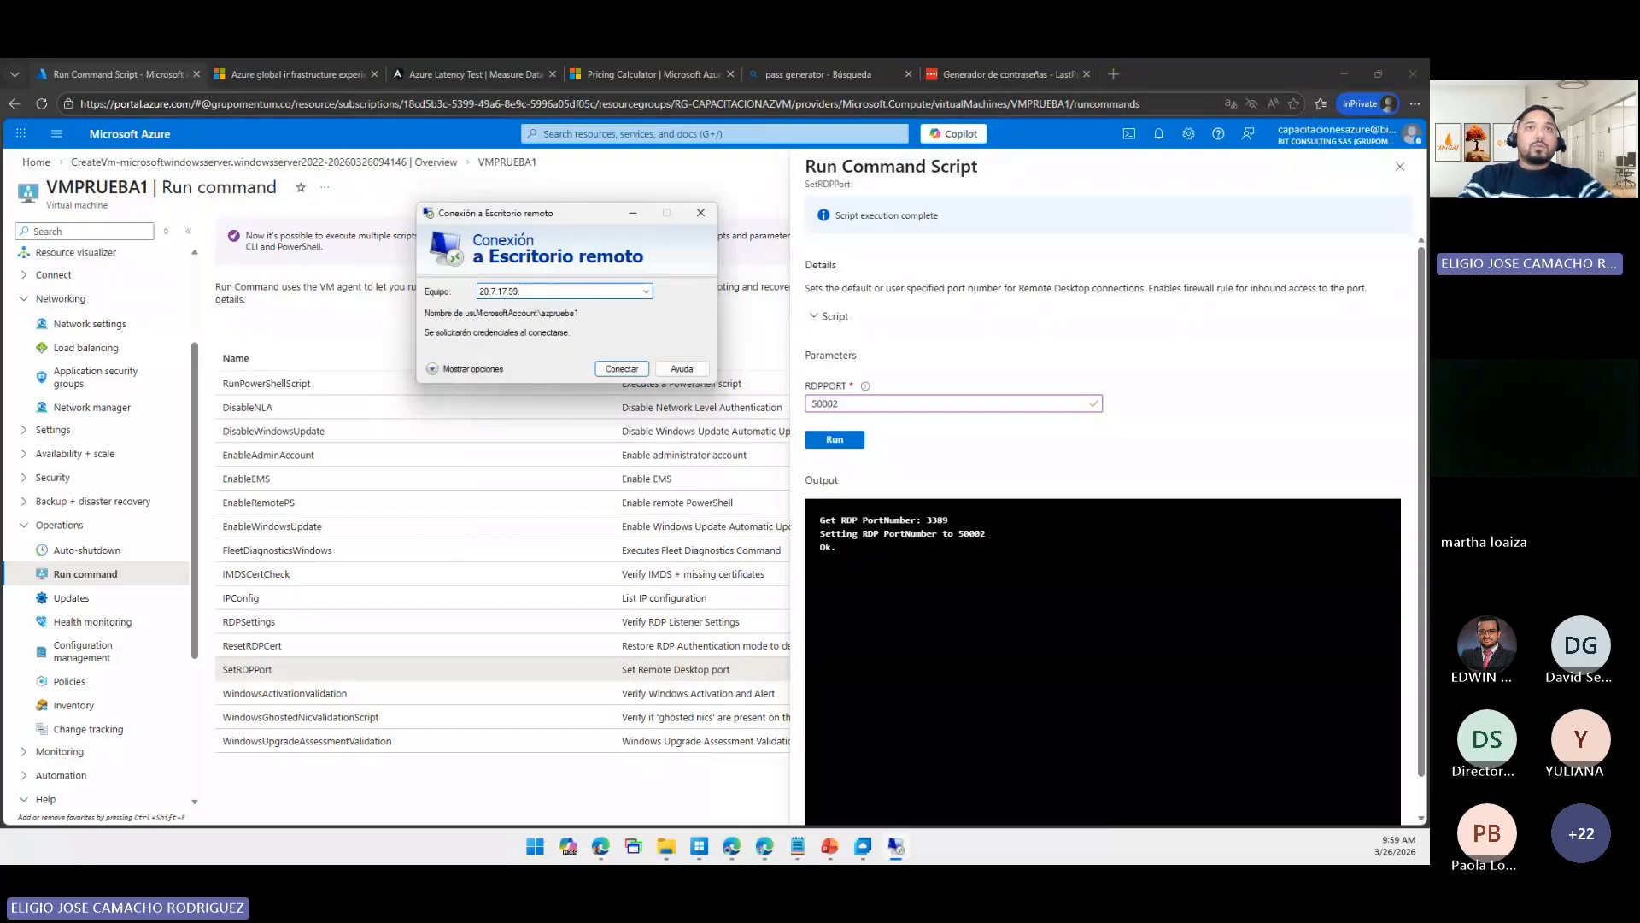
type("50002")
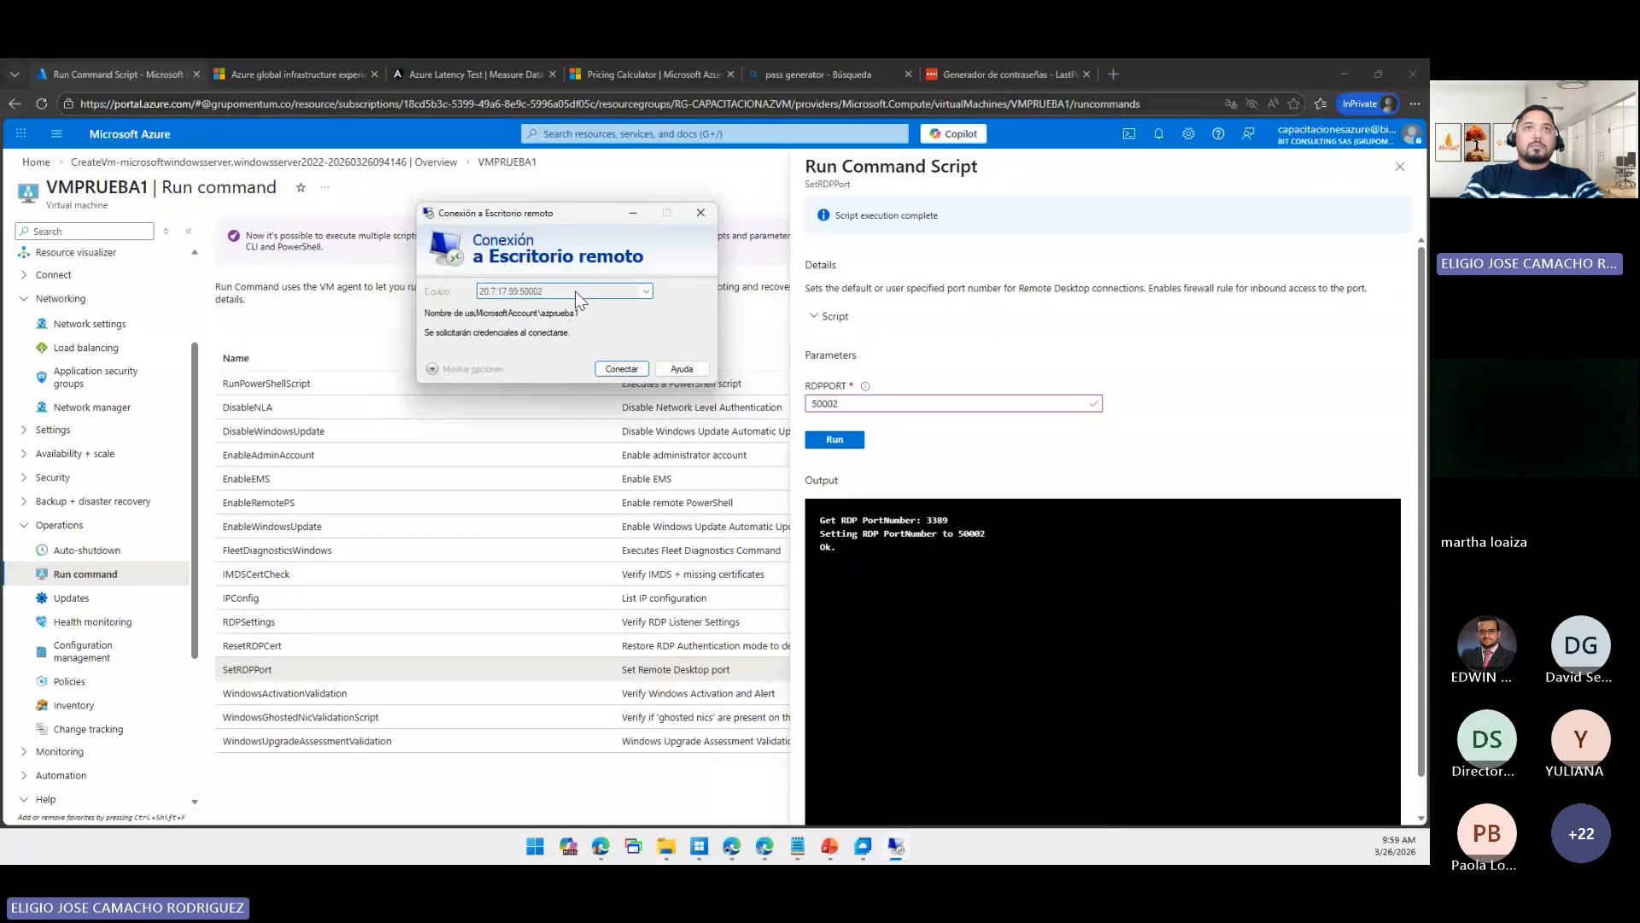
key("Return")
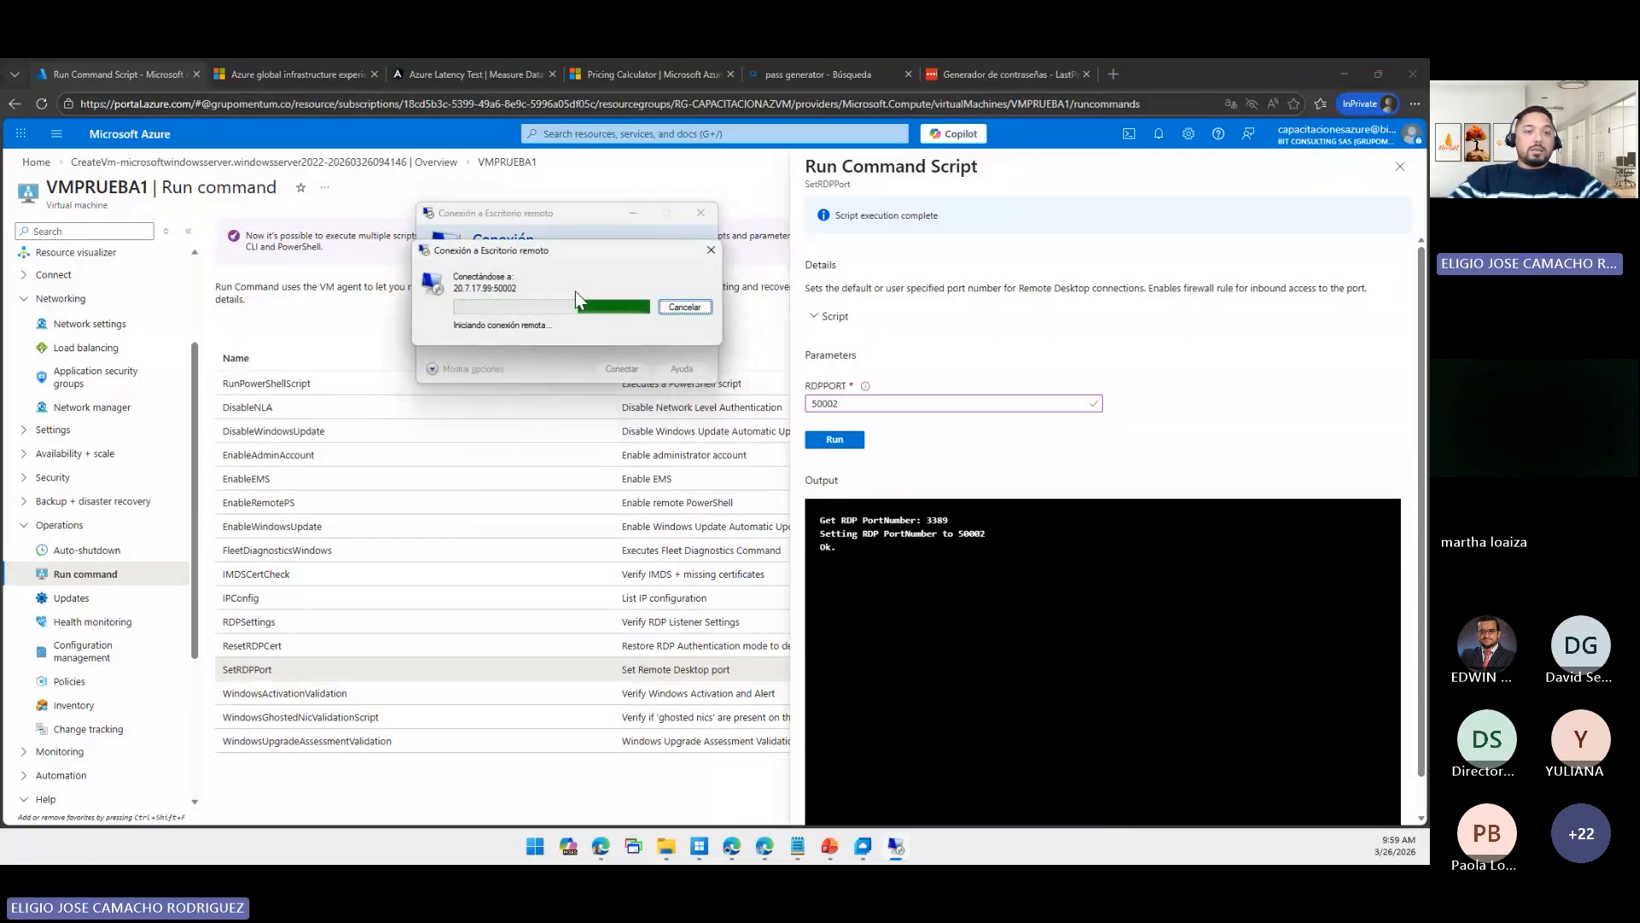
- In VMPRUEBA1's network settings, give the inbound RDP rule a Custom service with destination port 50002 and save it
left_click(121, 323)
left_click(763, 209)
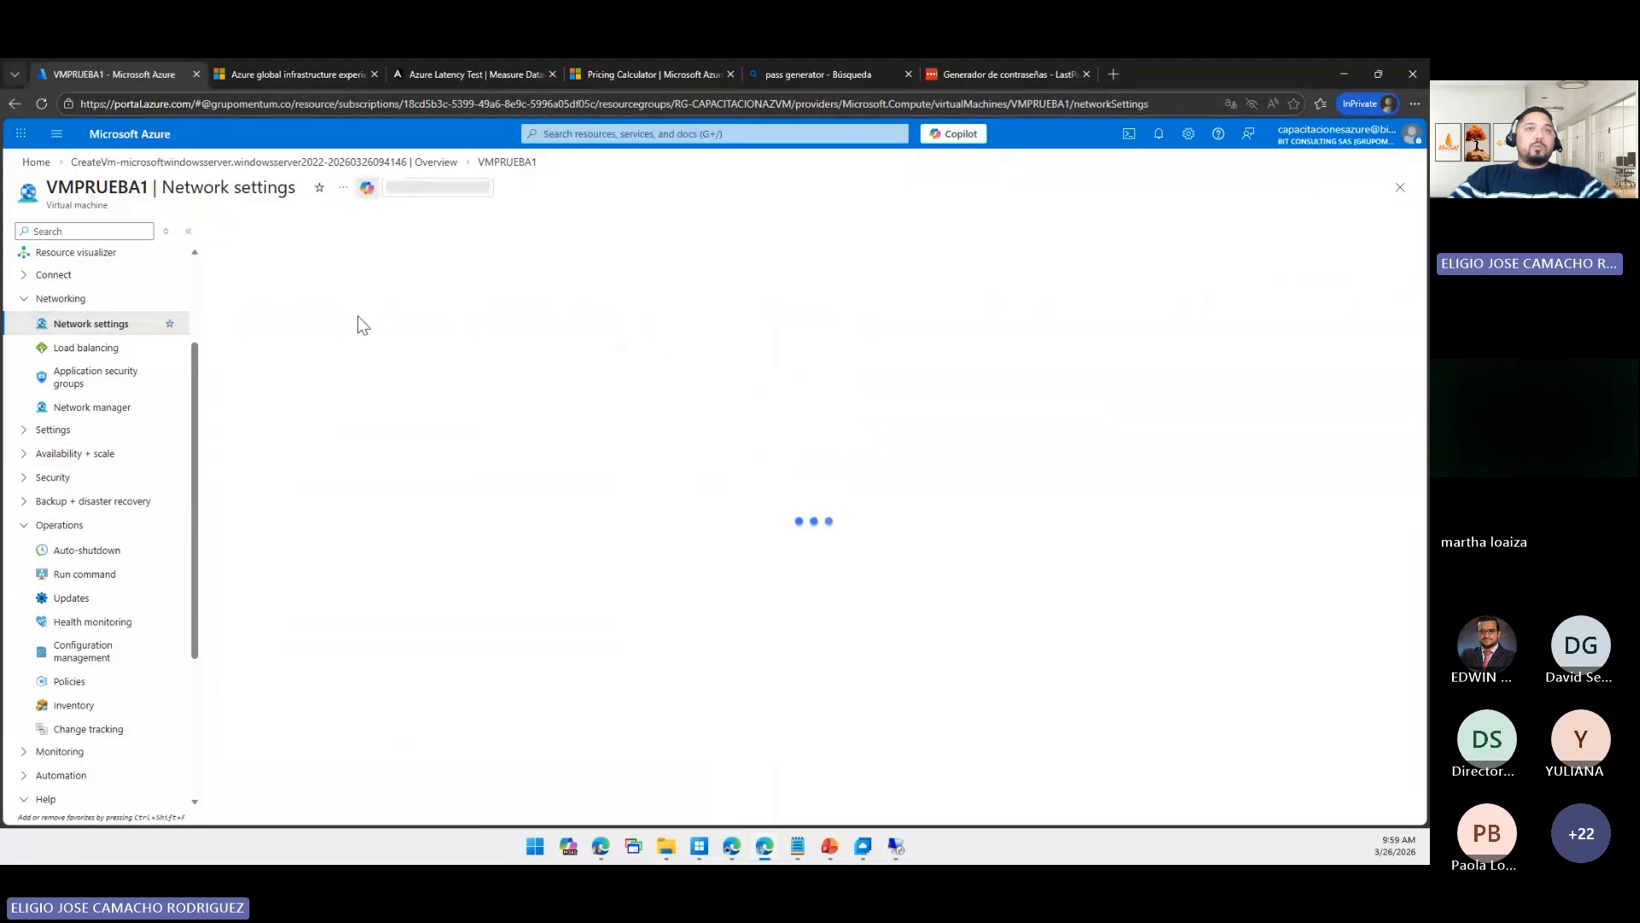
left_click(364, 718)
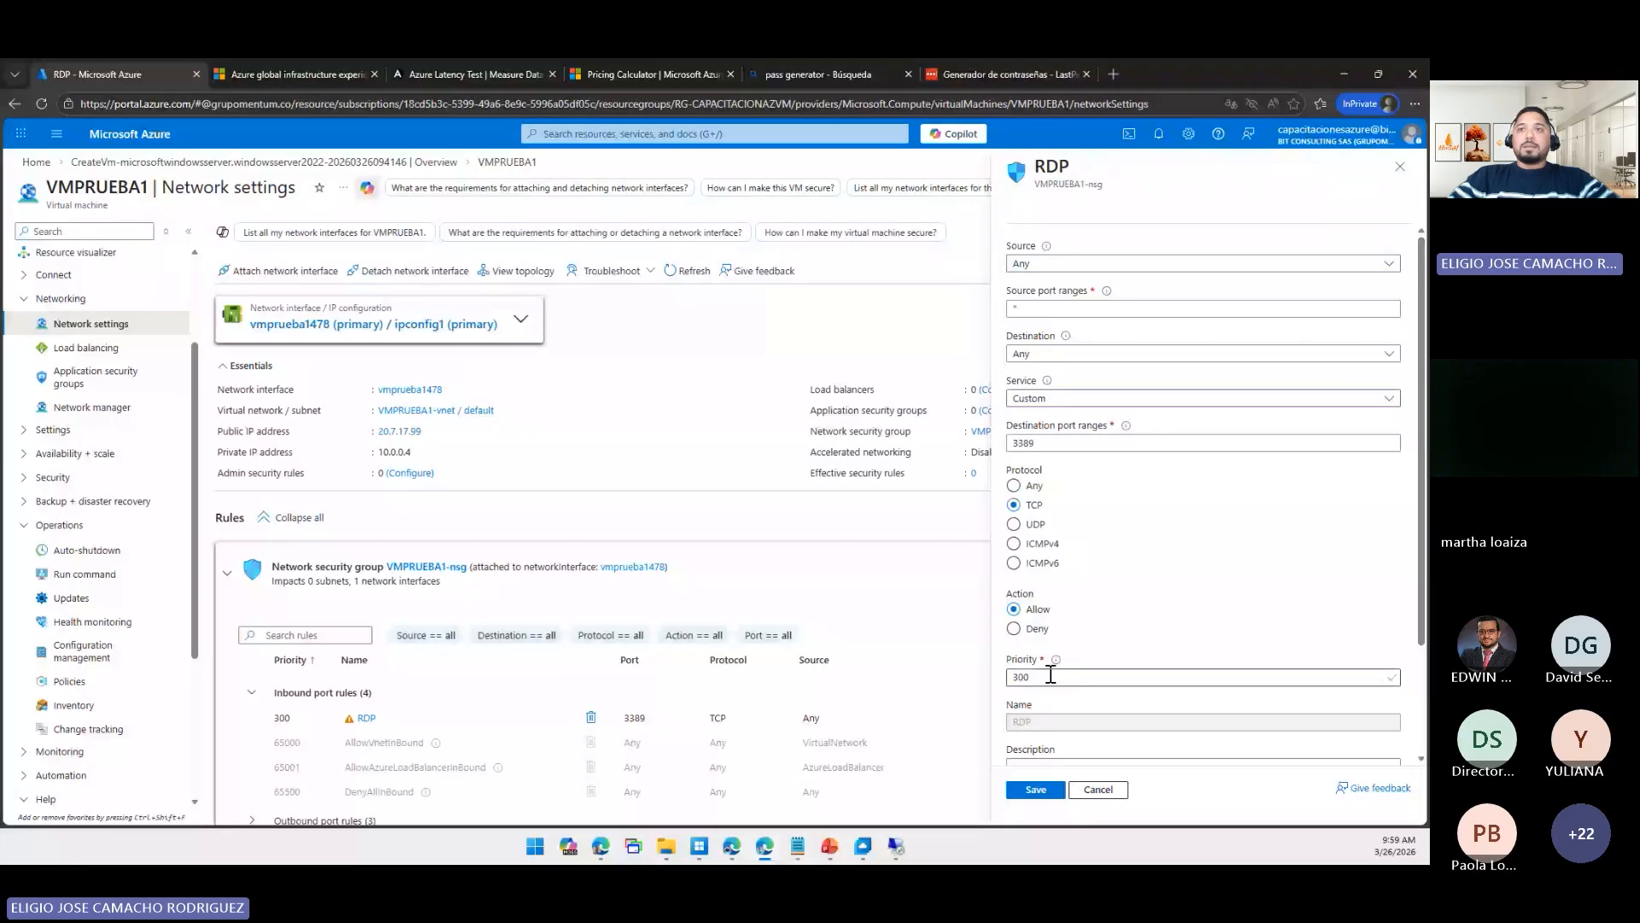
left_click_drag(1063, 448, 983, 451)
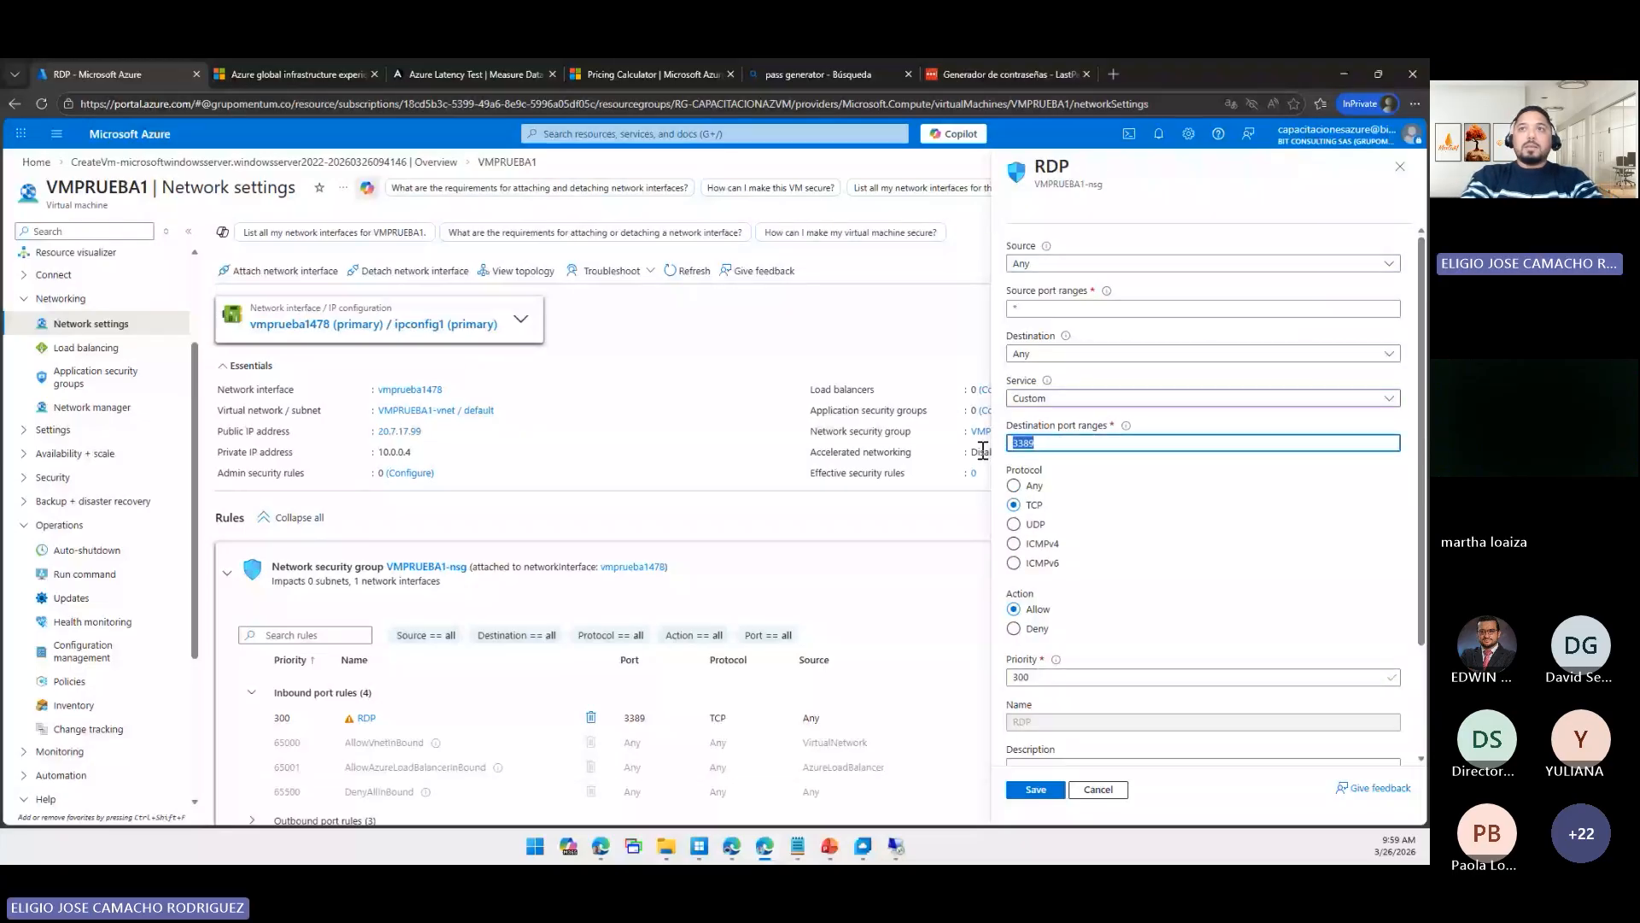
type("50002")
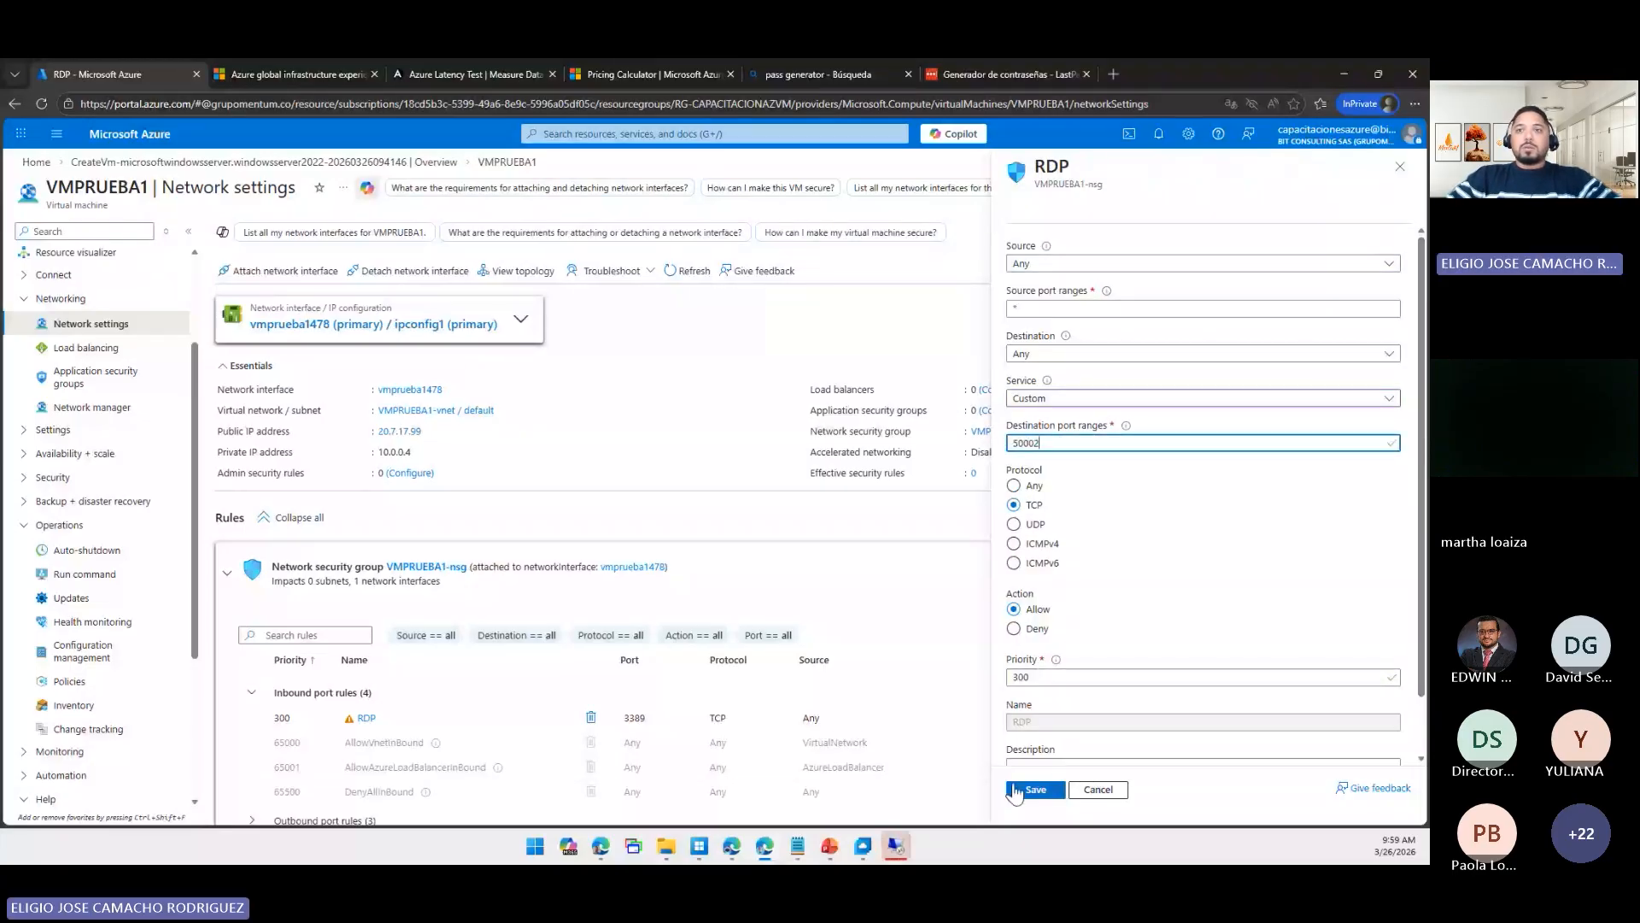
left_click(1035, 787)
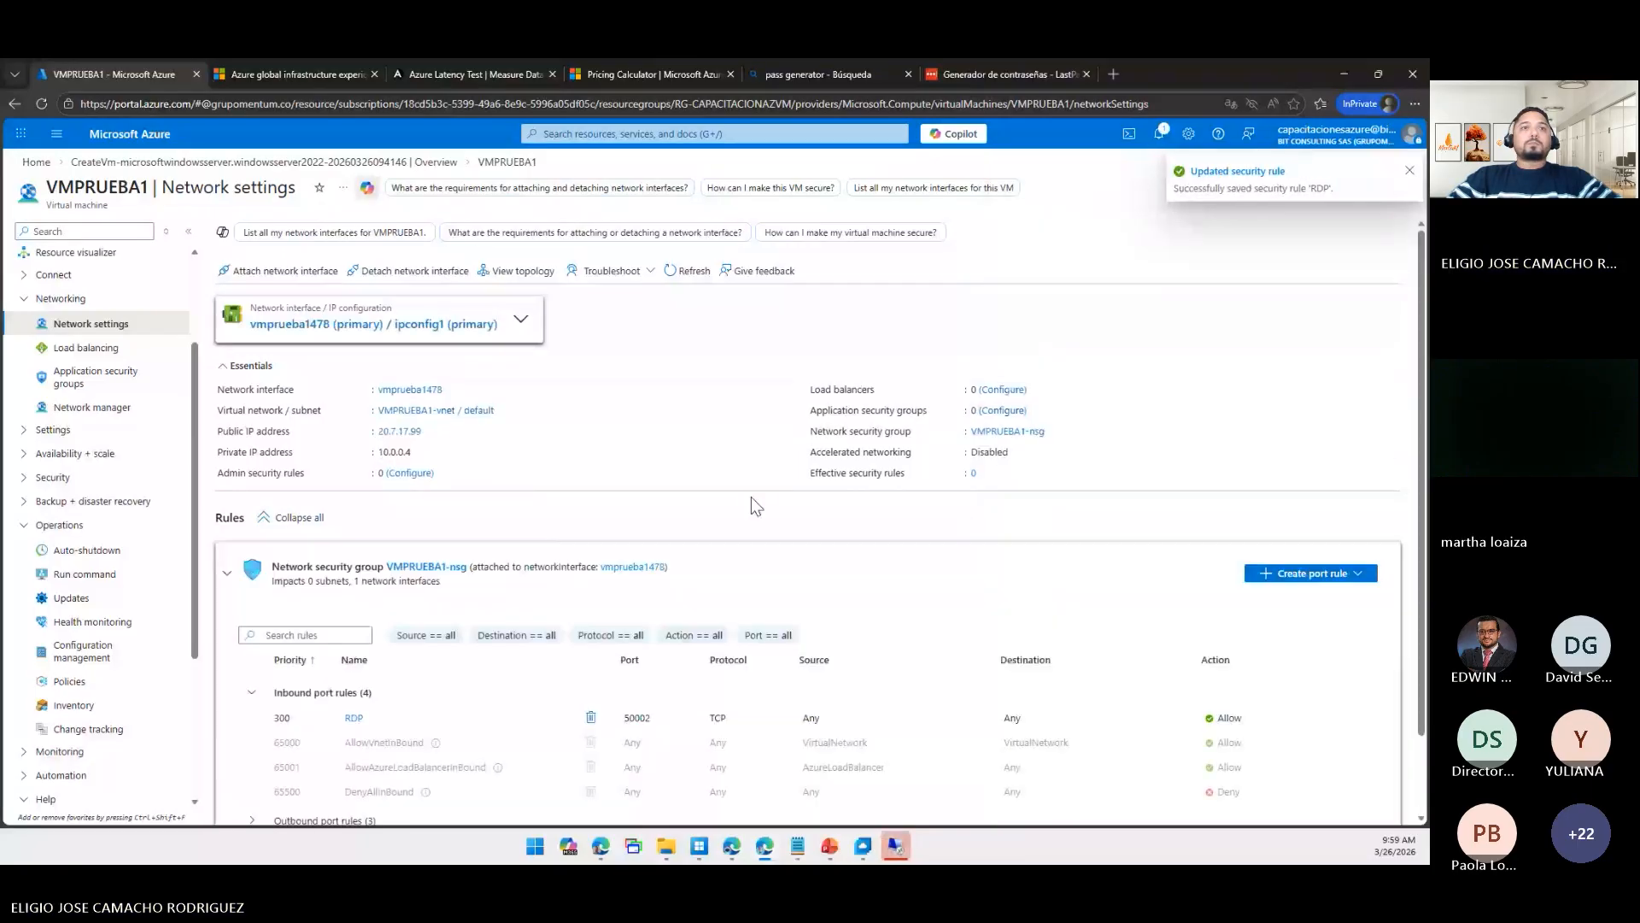
- Dismiss the failed remote desktop attempt and start the connection to 20.7.17.99:50002 again
left_click(896, 845)
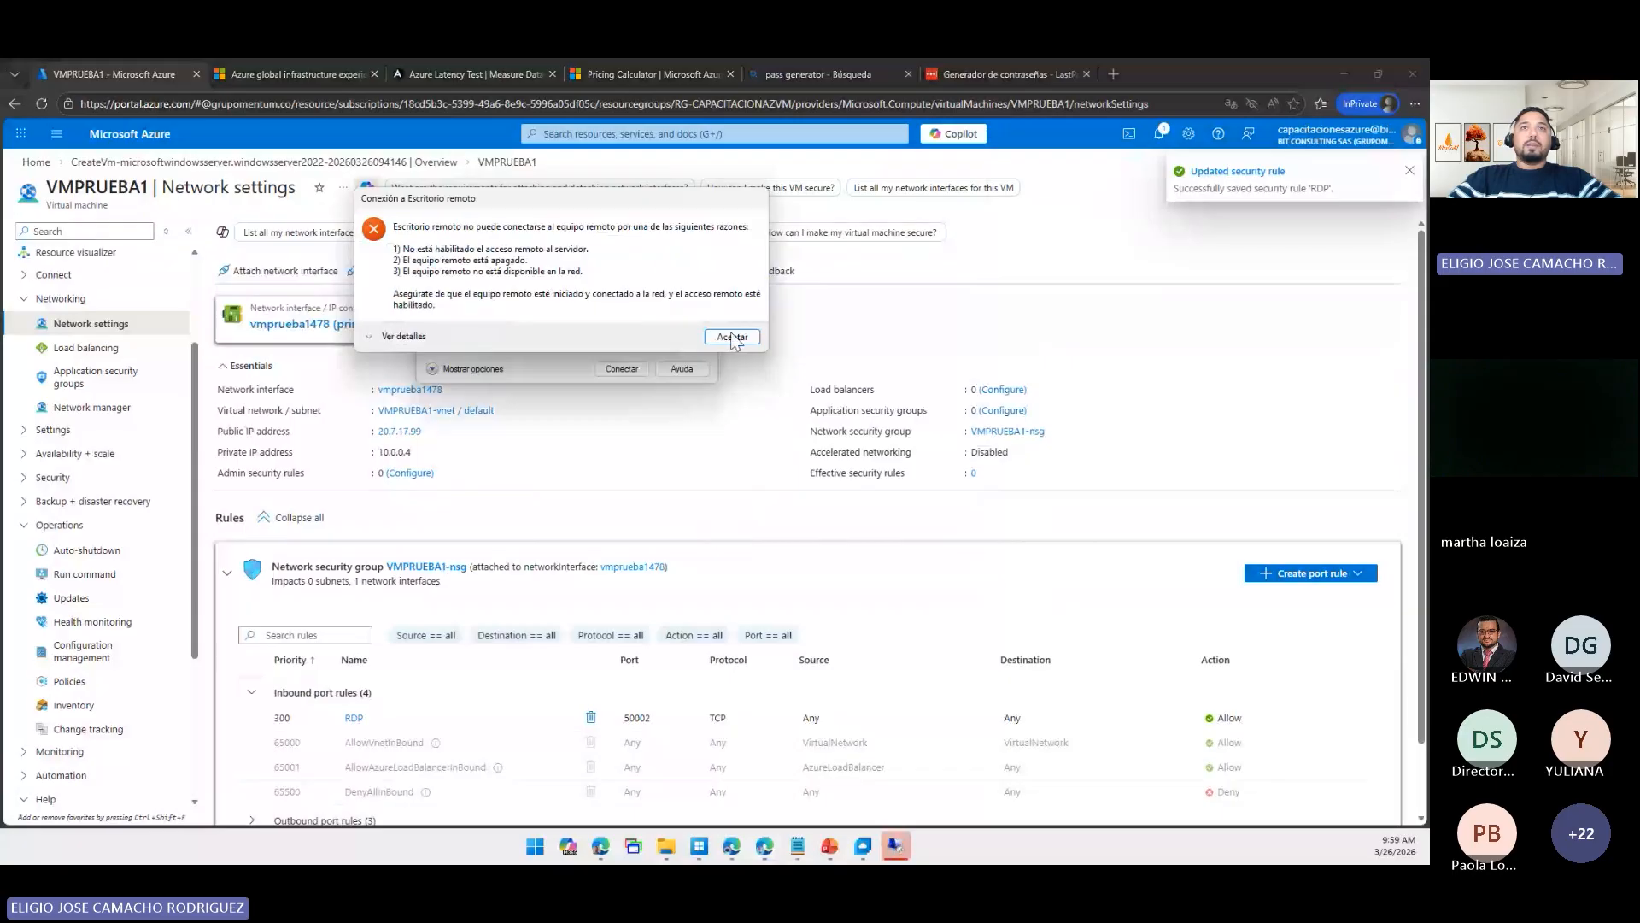
left_click(733, 336)
left_click_drag(545, 214, 927, 294)
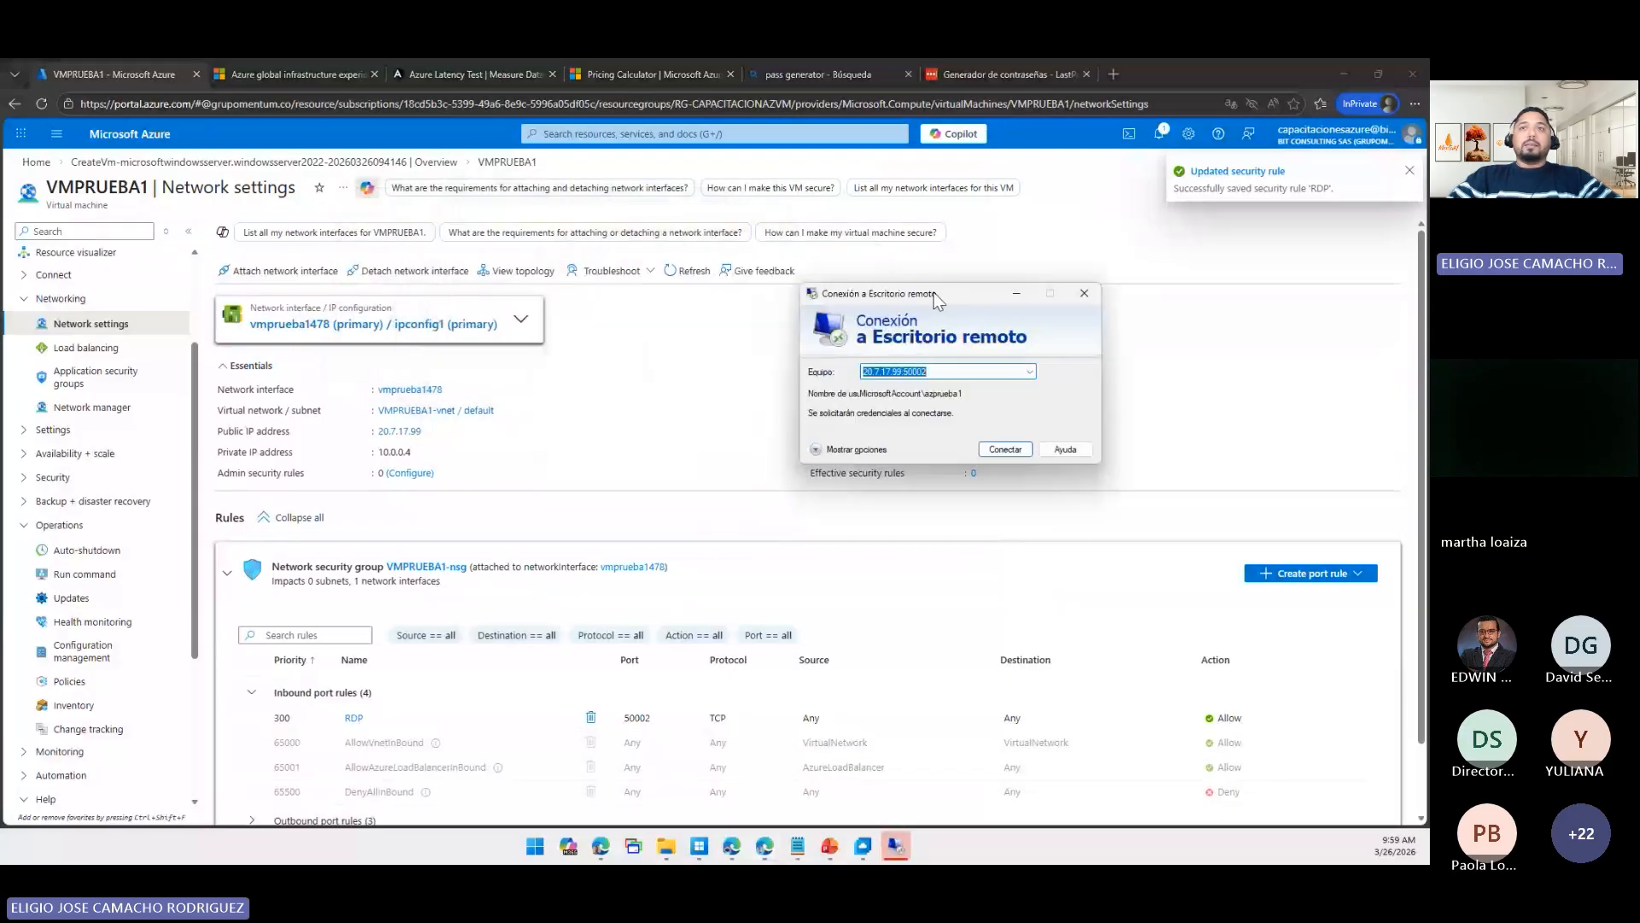
left_click(1005, 449)
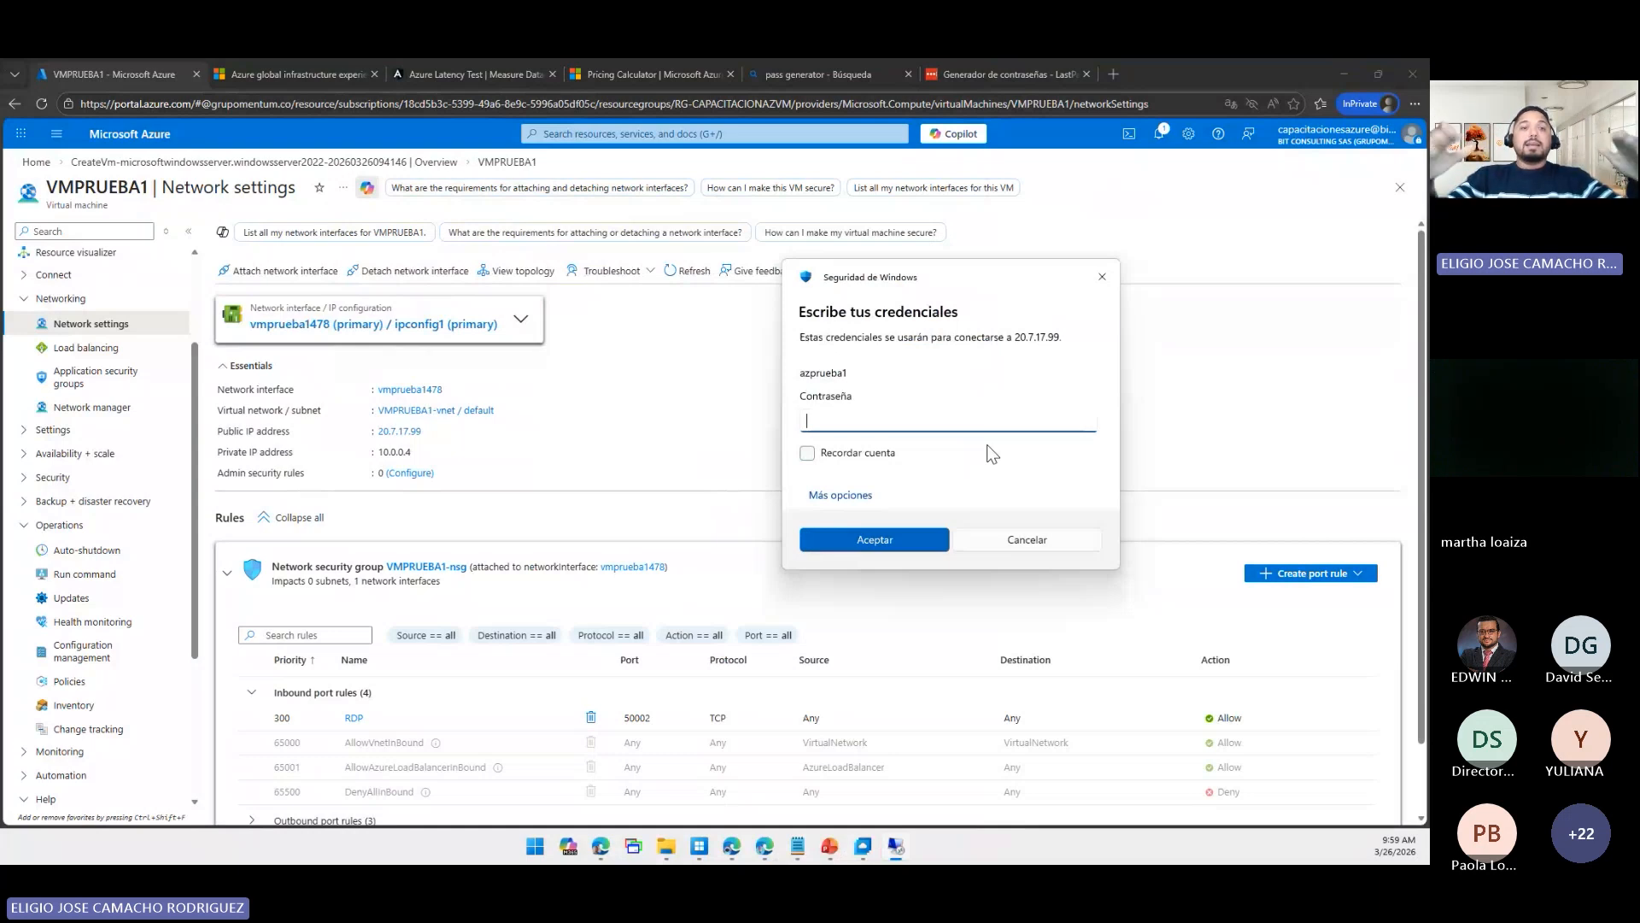
- Open VMPRUEBA1's inbound RDP rule and switch its source to IP Addresses
left_click(353, 717)
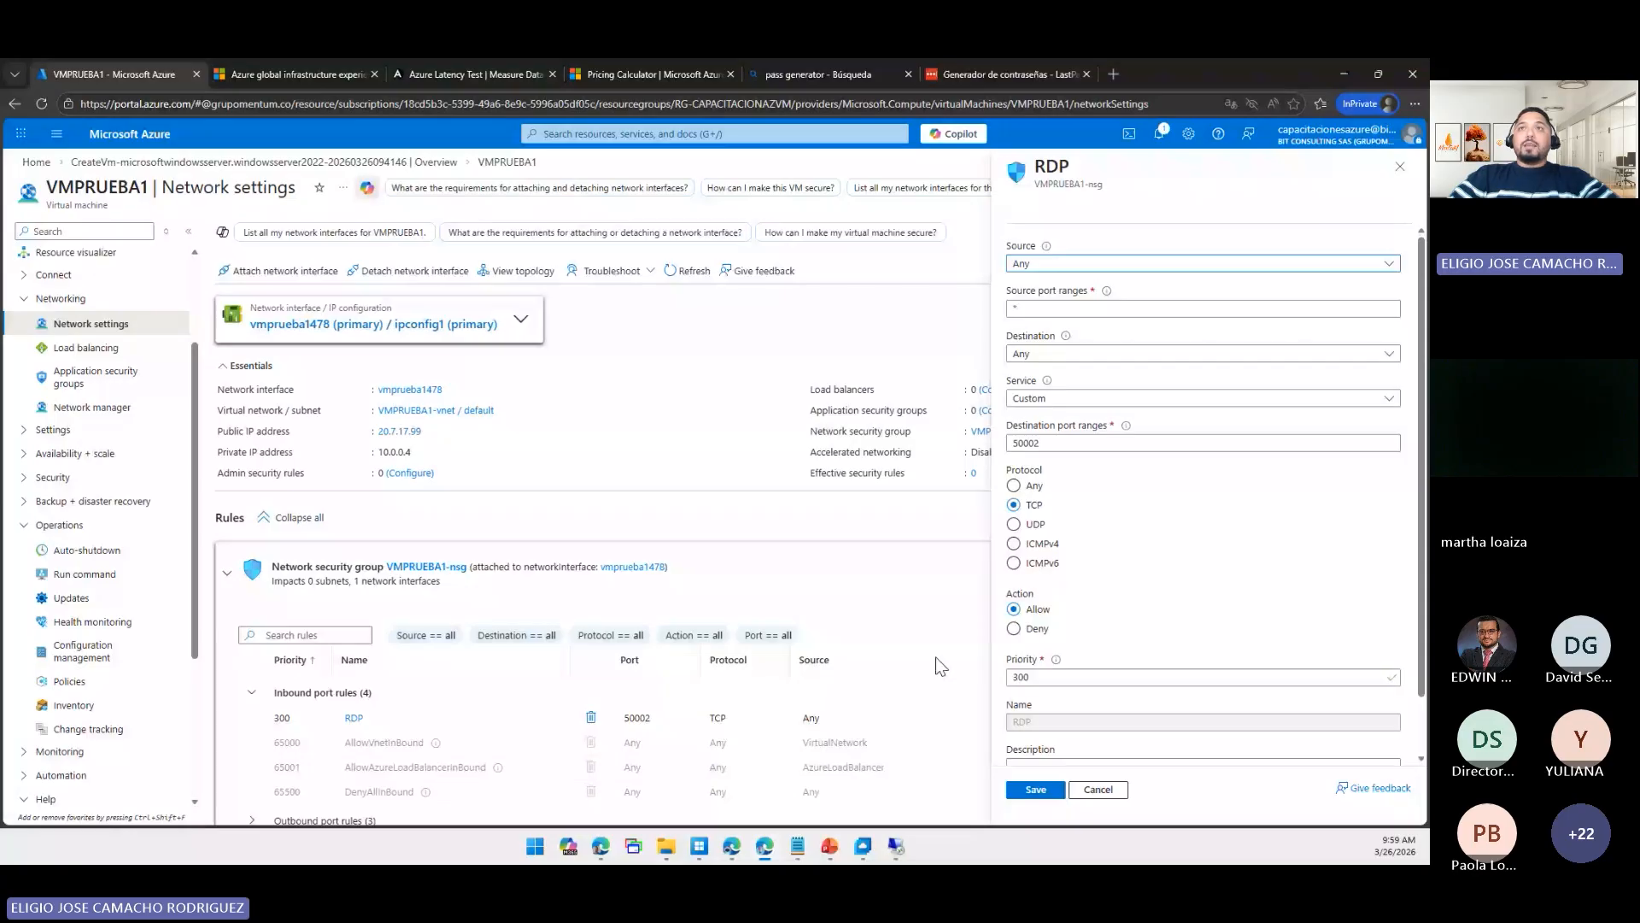
left_click(1196, 263)
left_click(1062, 305)
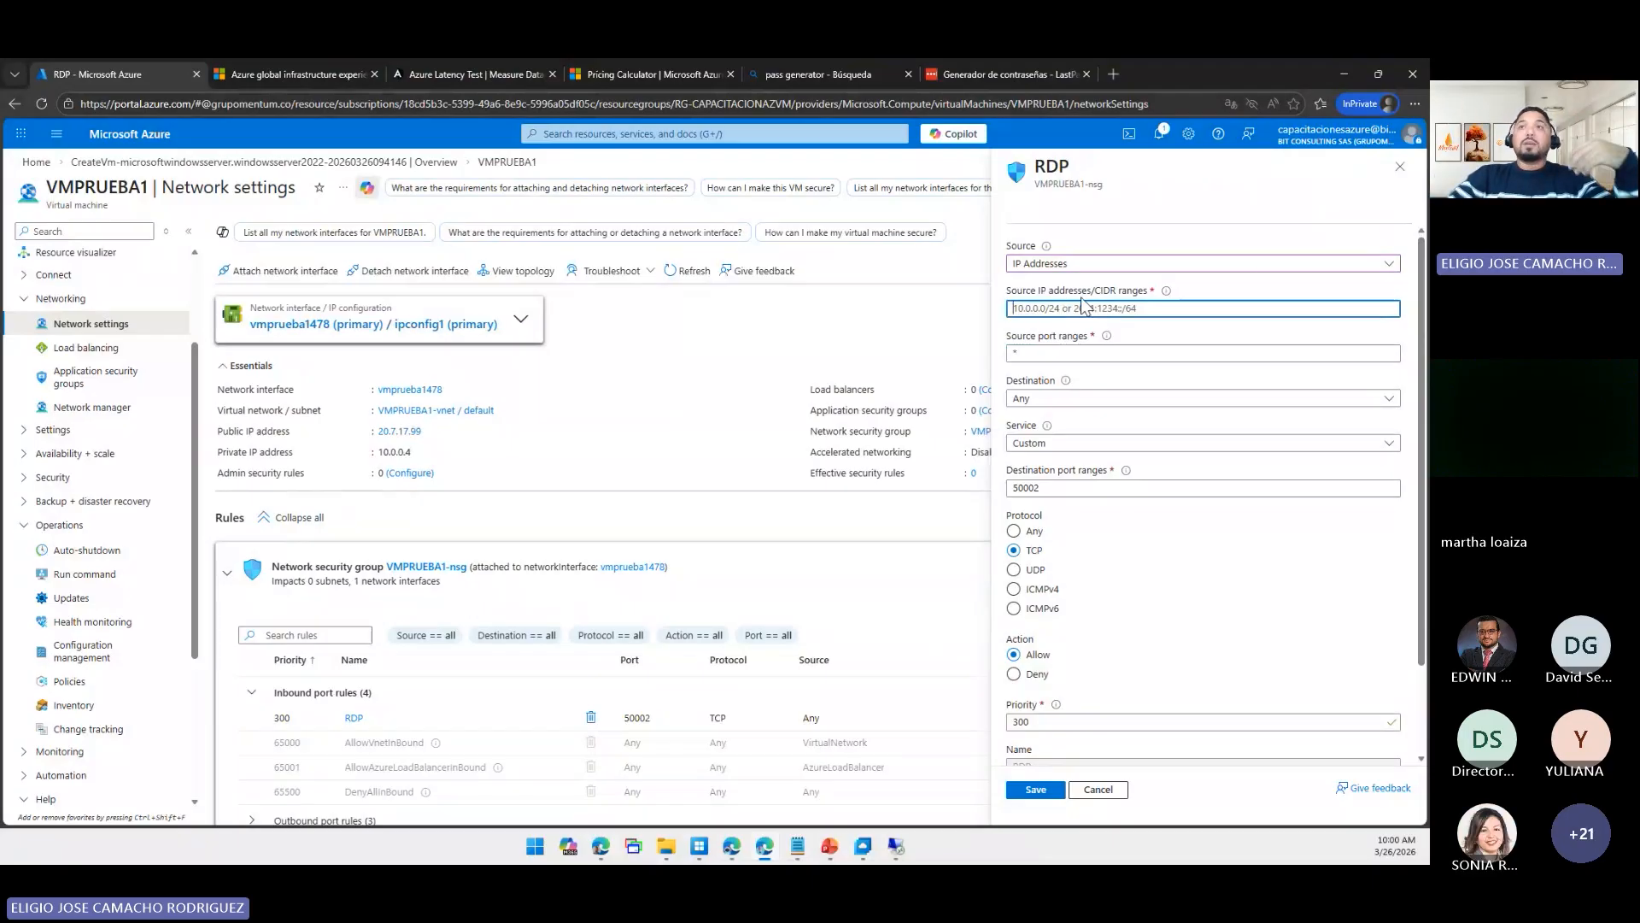
- Try the VirtualNetwork service tag as the RDP rule's source, and discard the edits to the rule
left_click(1221, 265)
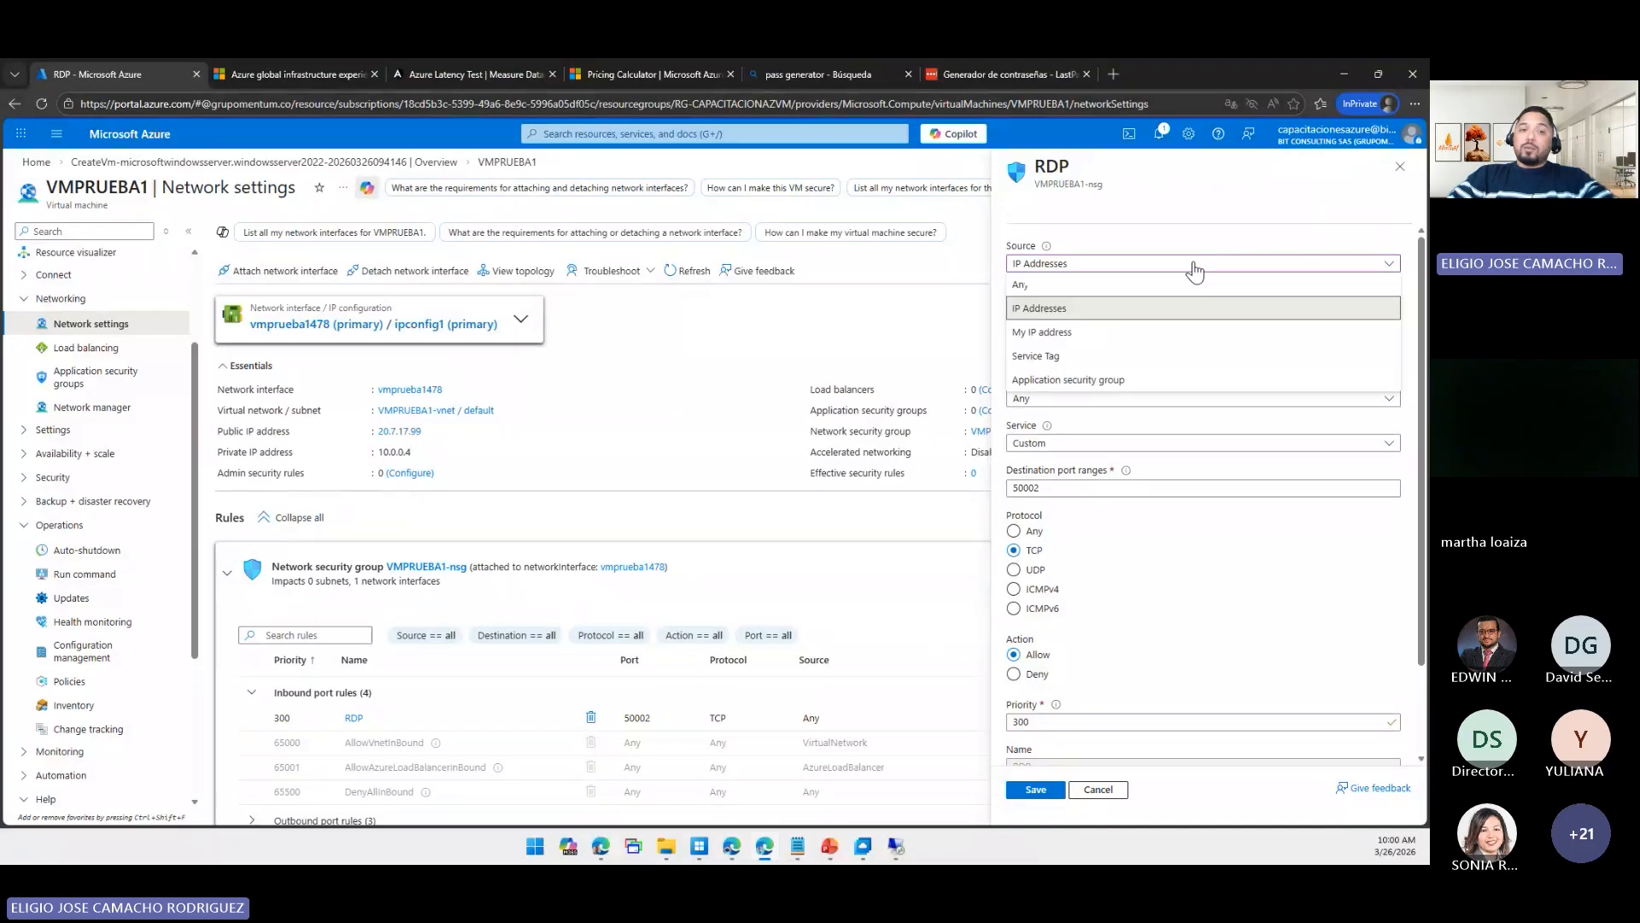
left_click(1051, 355)
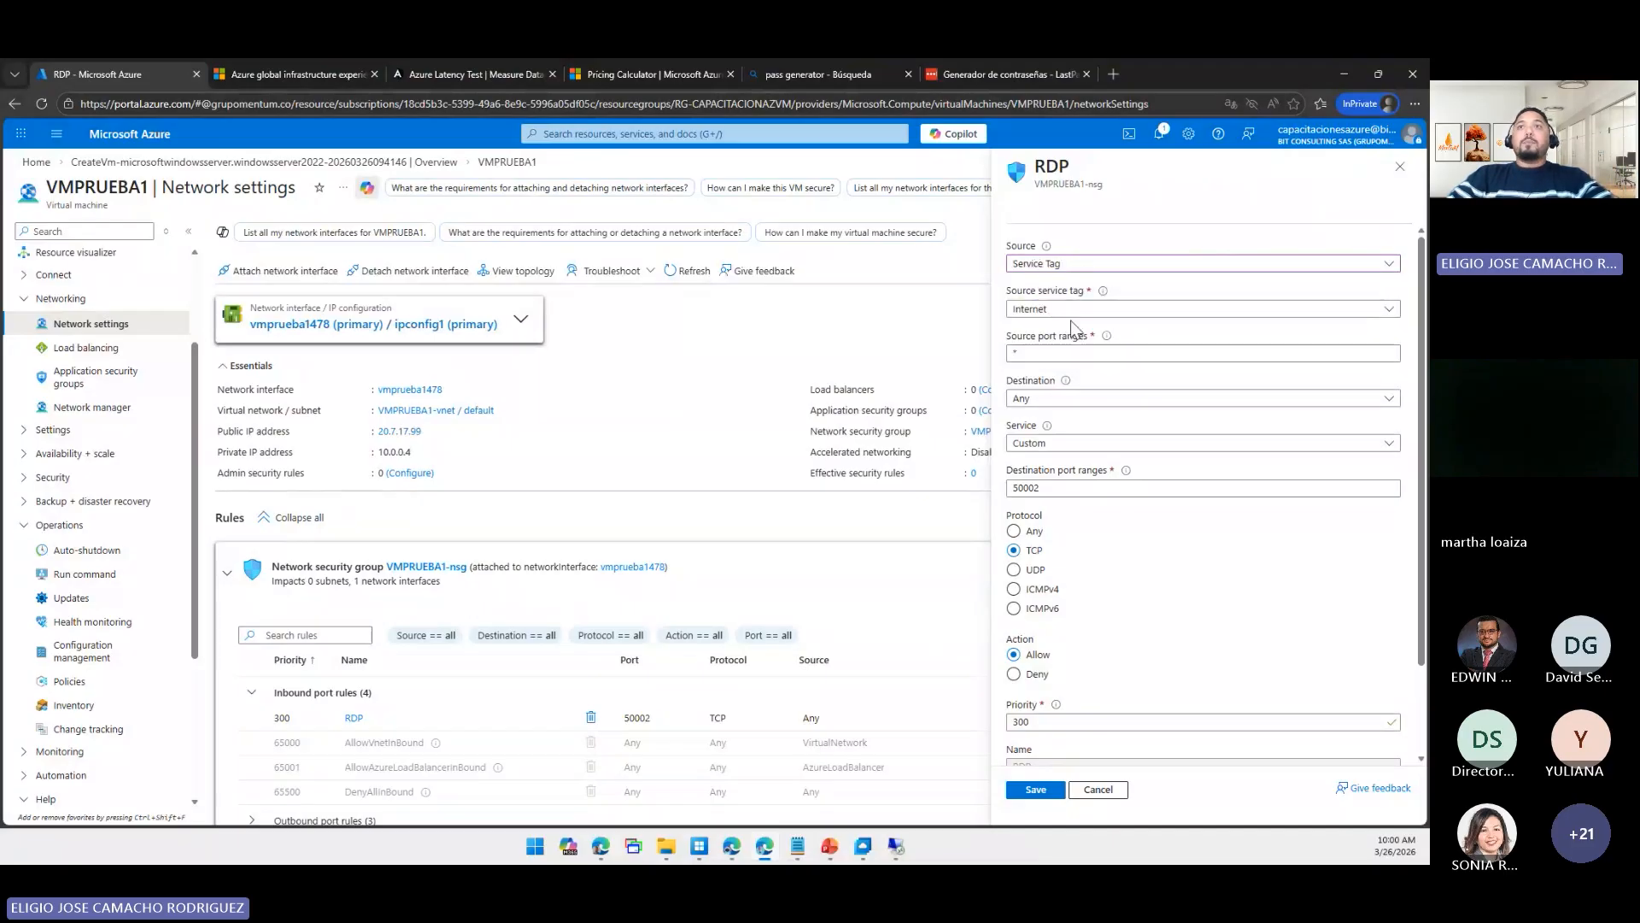
left_click(1060, 309)
left_click(1044, 384)
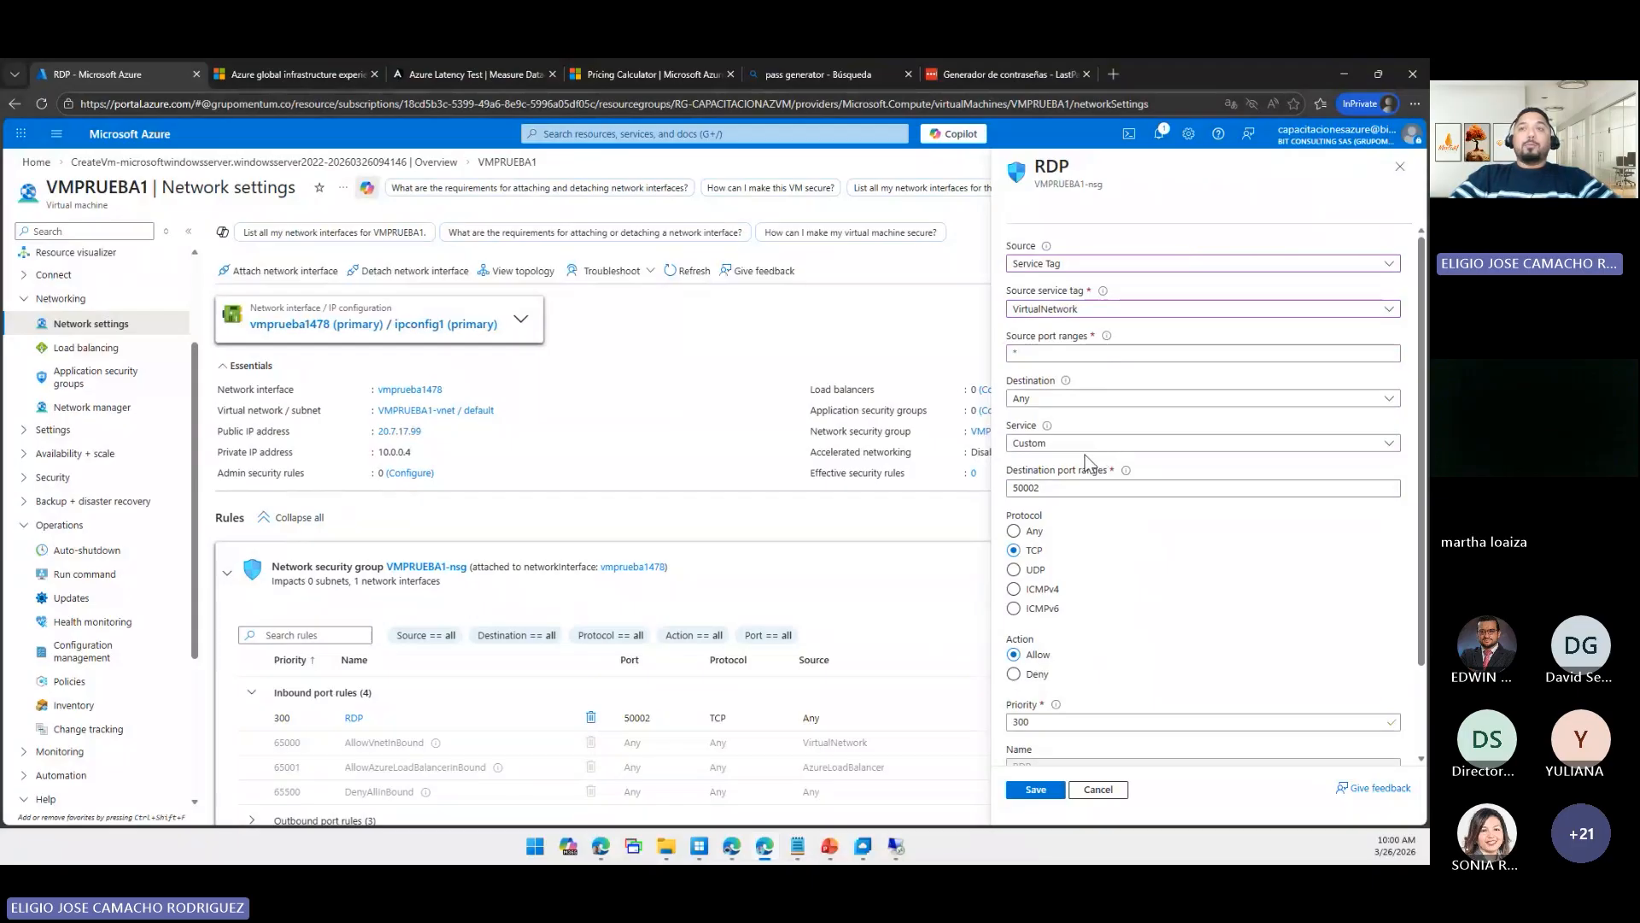
left_click(1398, 169)
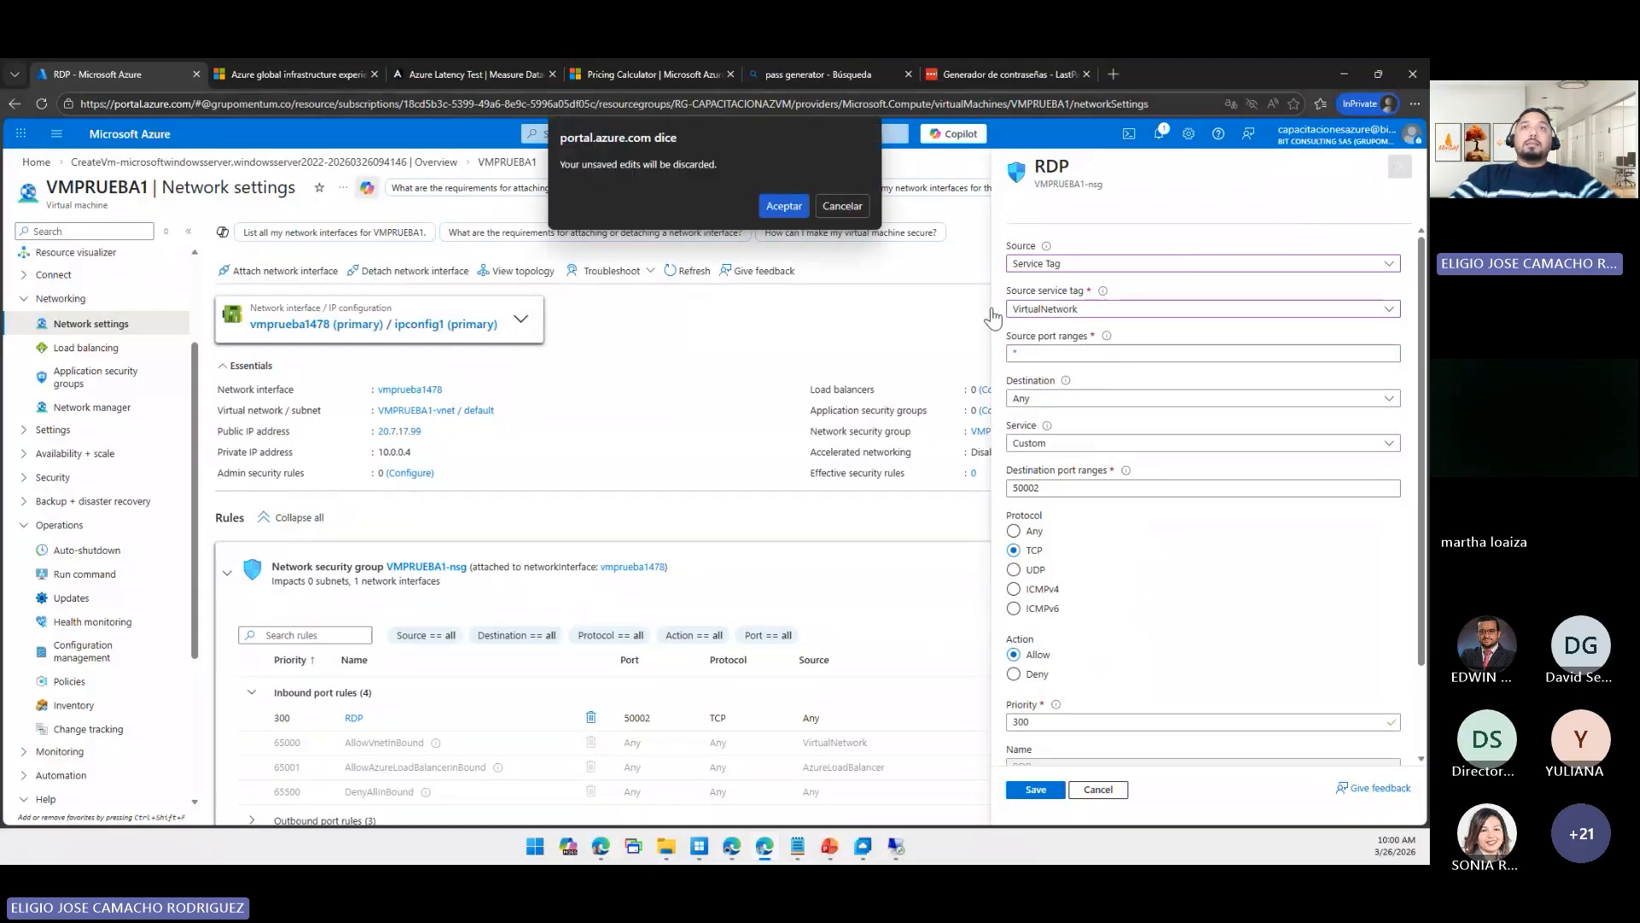
left_click(798, 206)
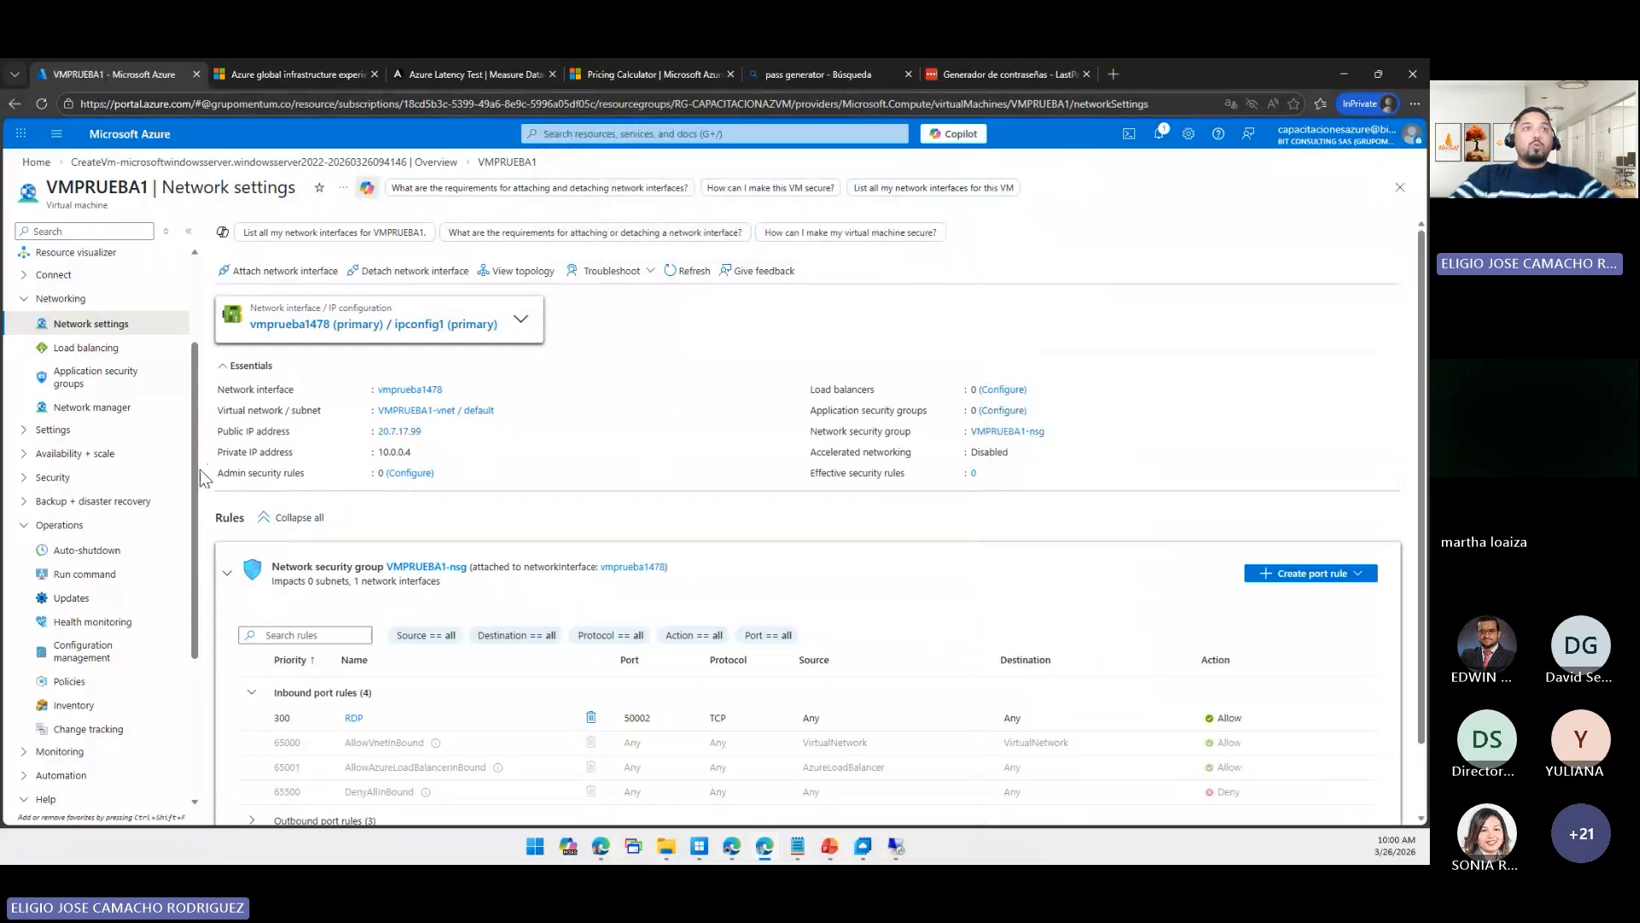
- Open VMPRUEBA1's backup configuration and name the new Recovery Services vault AZUREBACKUP
scroll(192, 470, "up", 3)
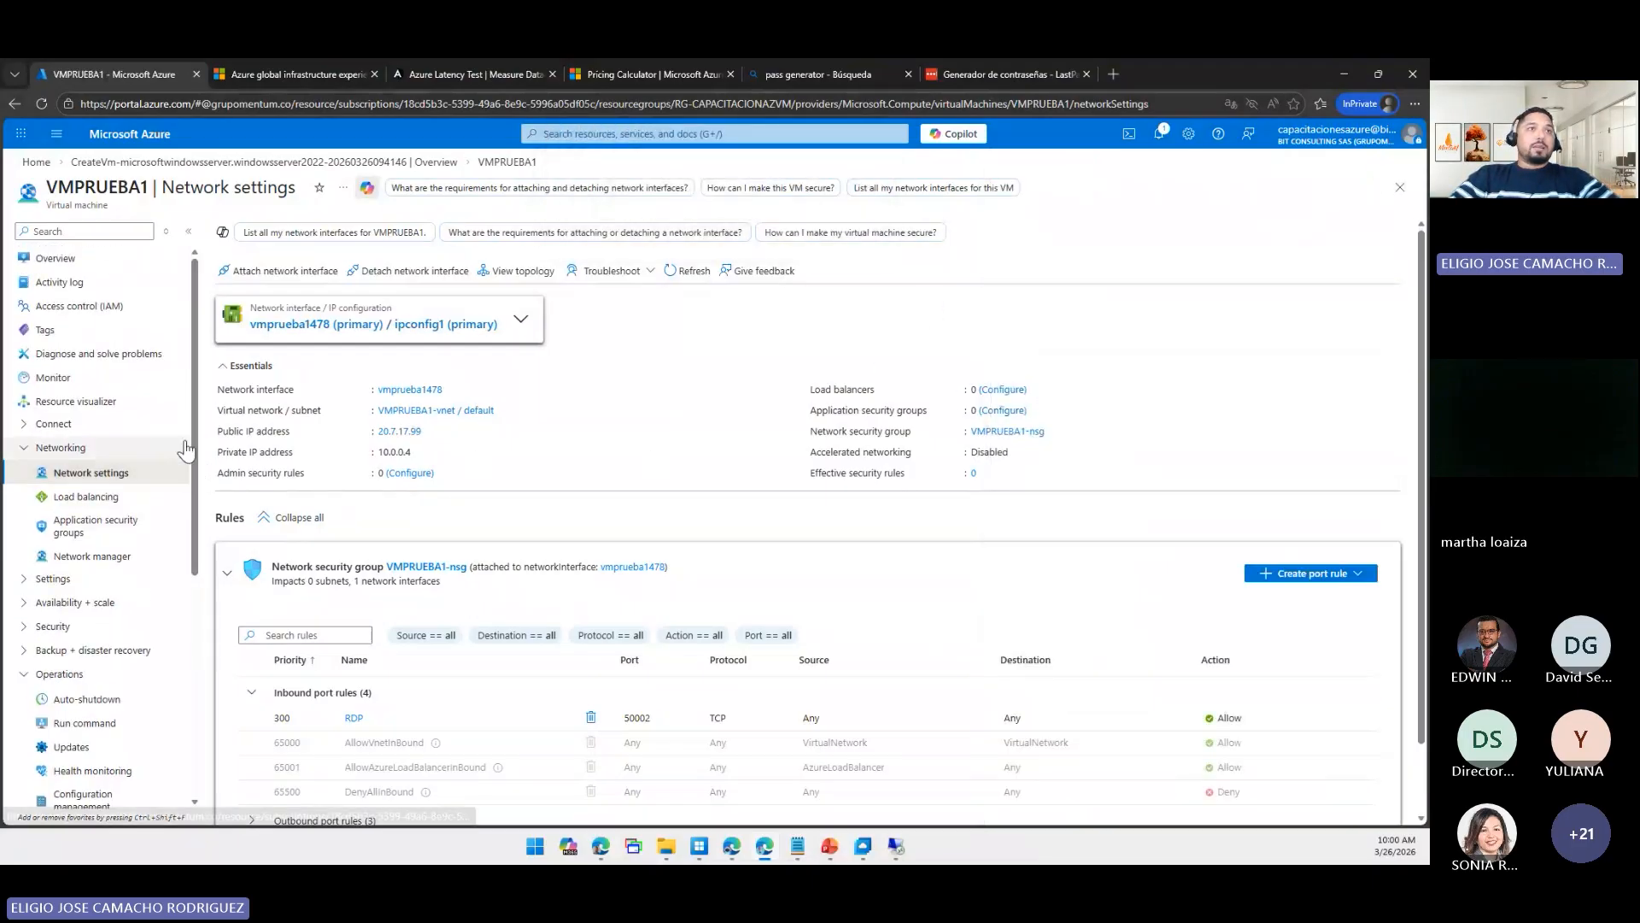
left_click(98, 611)
left_click(107, 698)
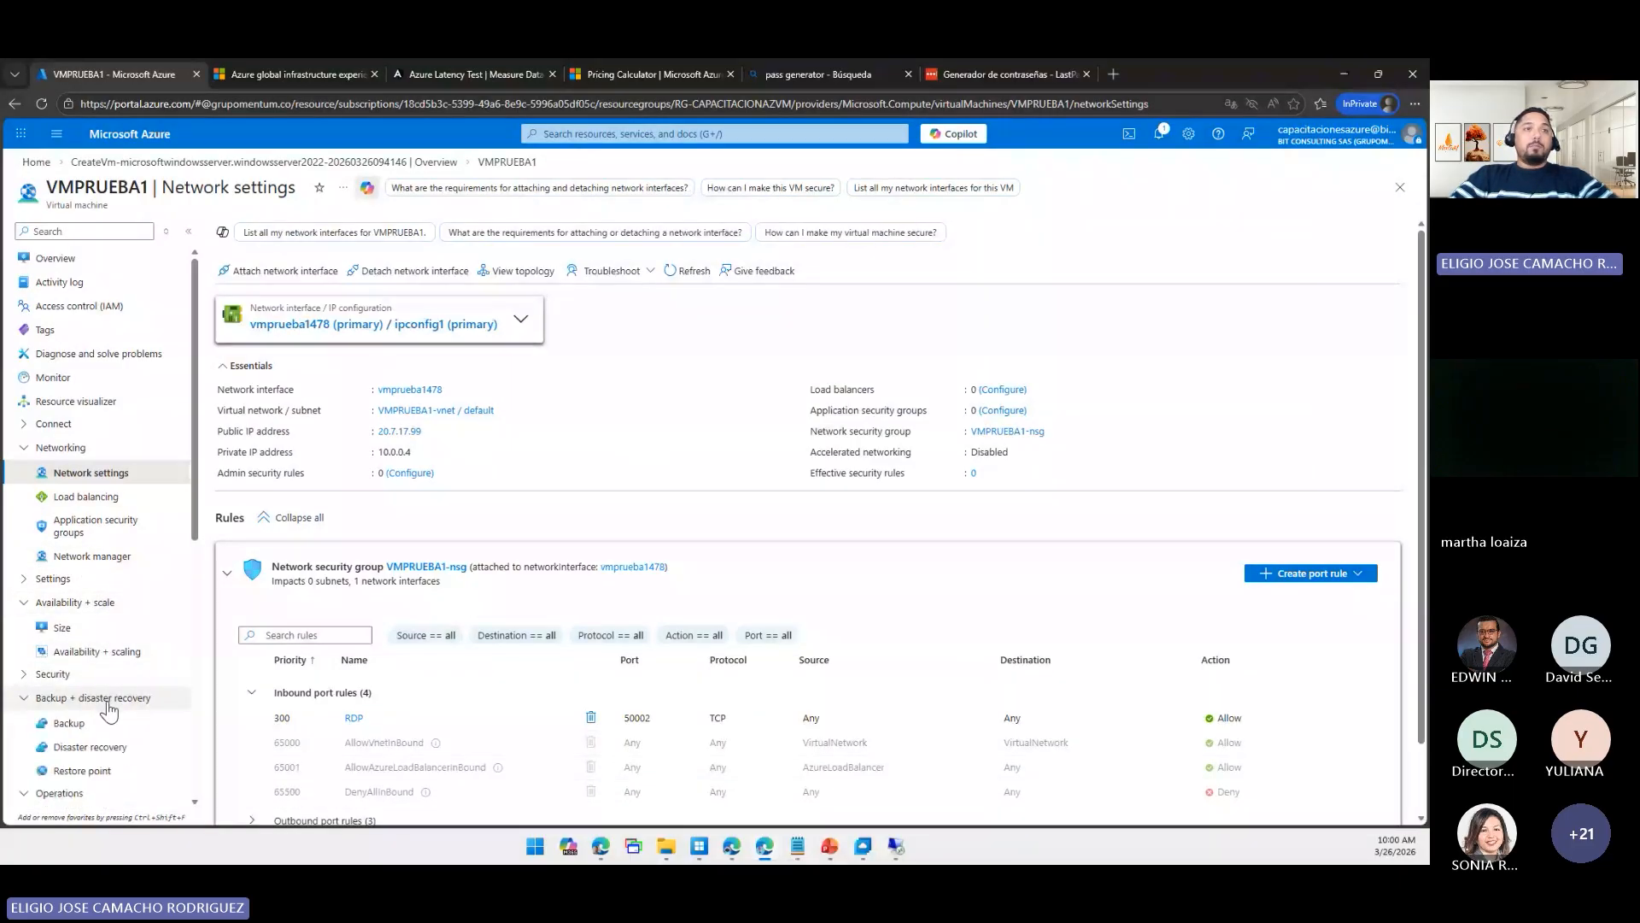
left_click(85, 723)
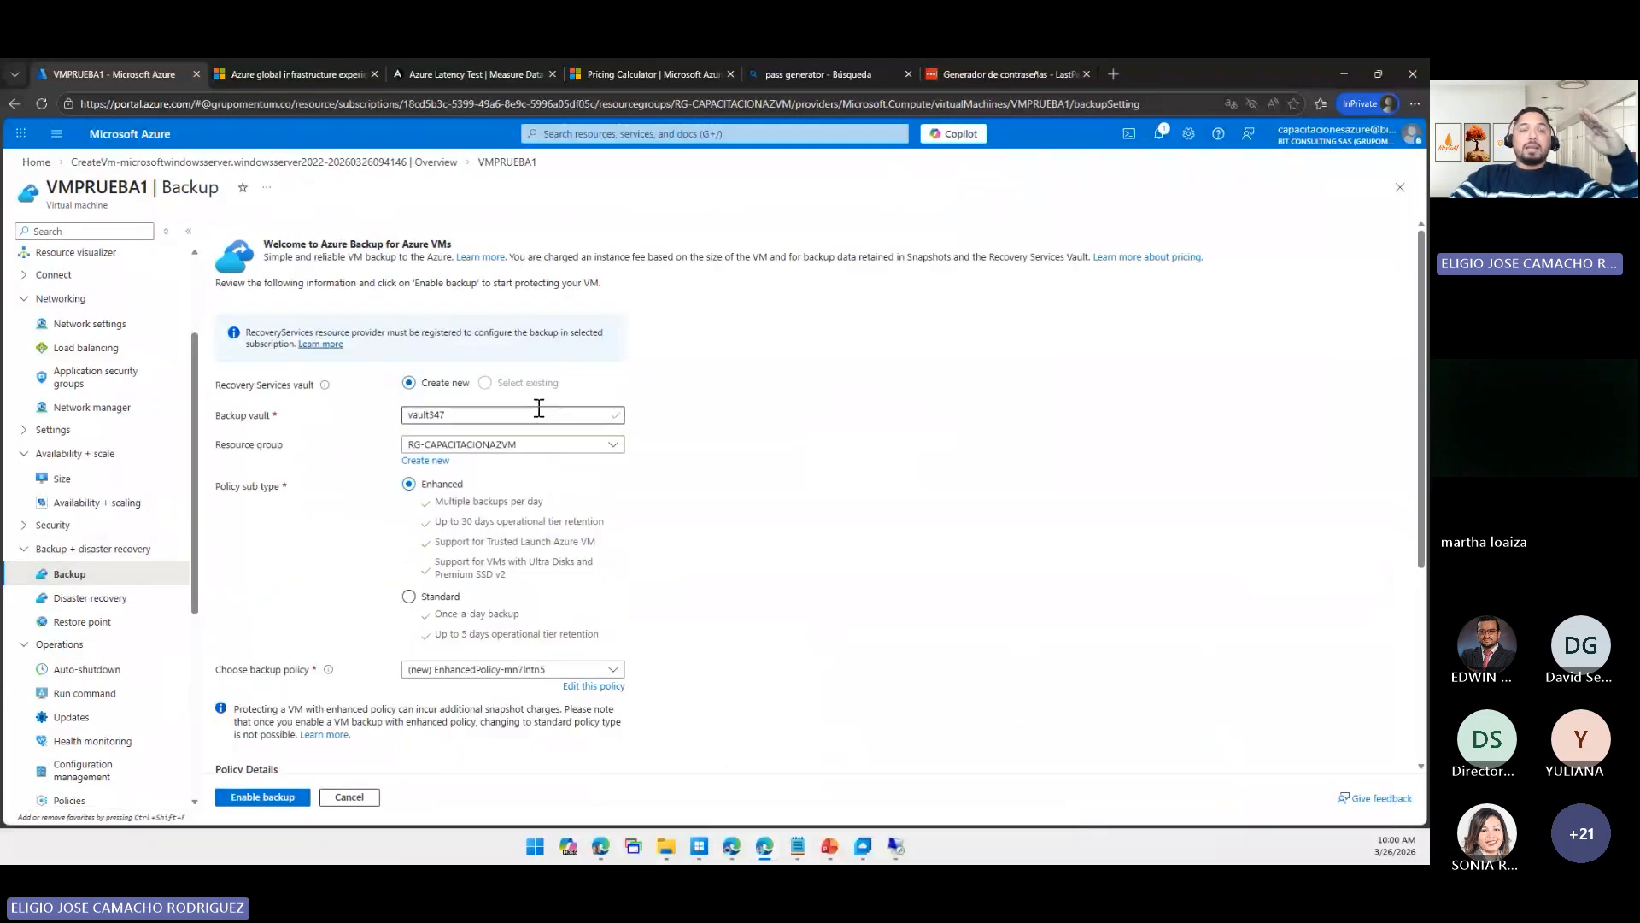
left_click(532, 414)
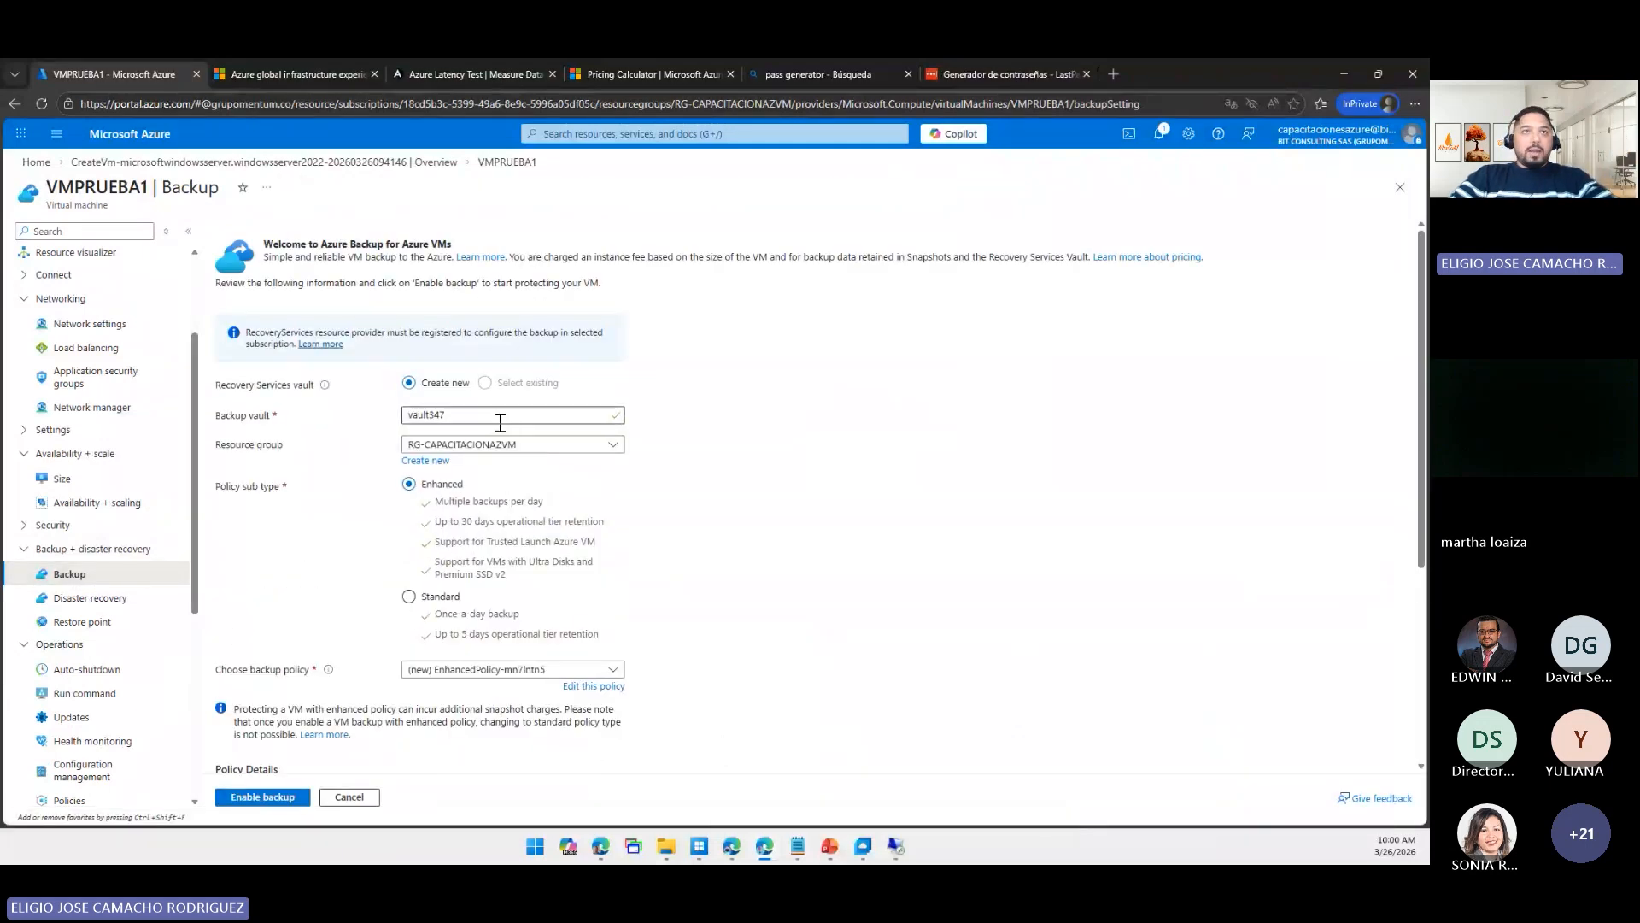
double_click(555, 413)
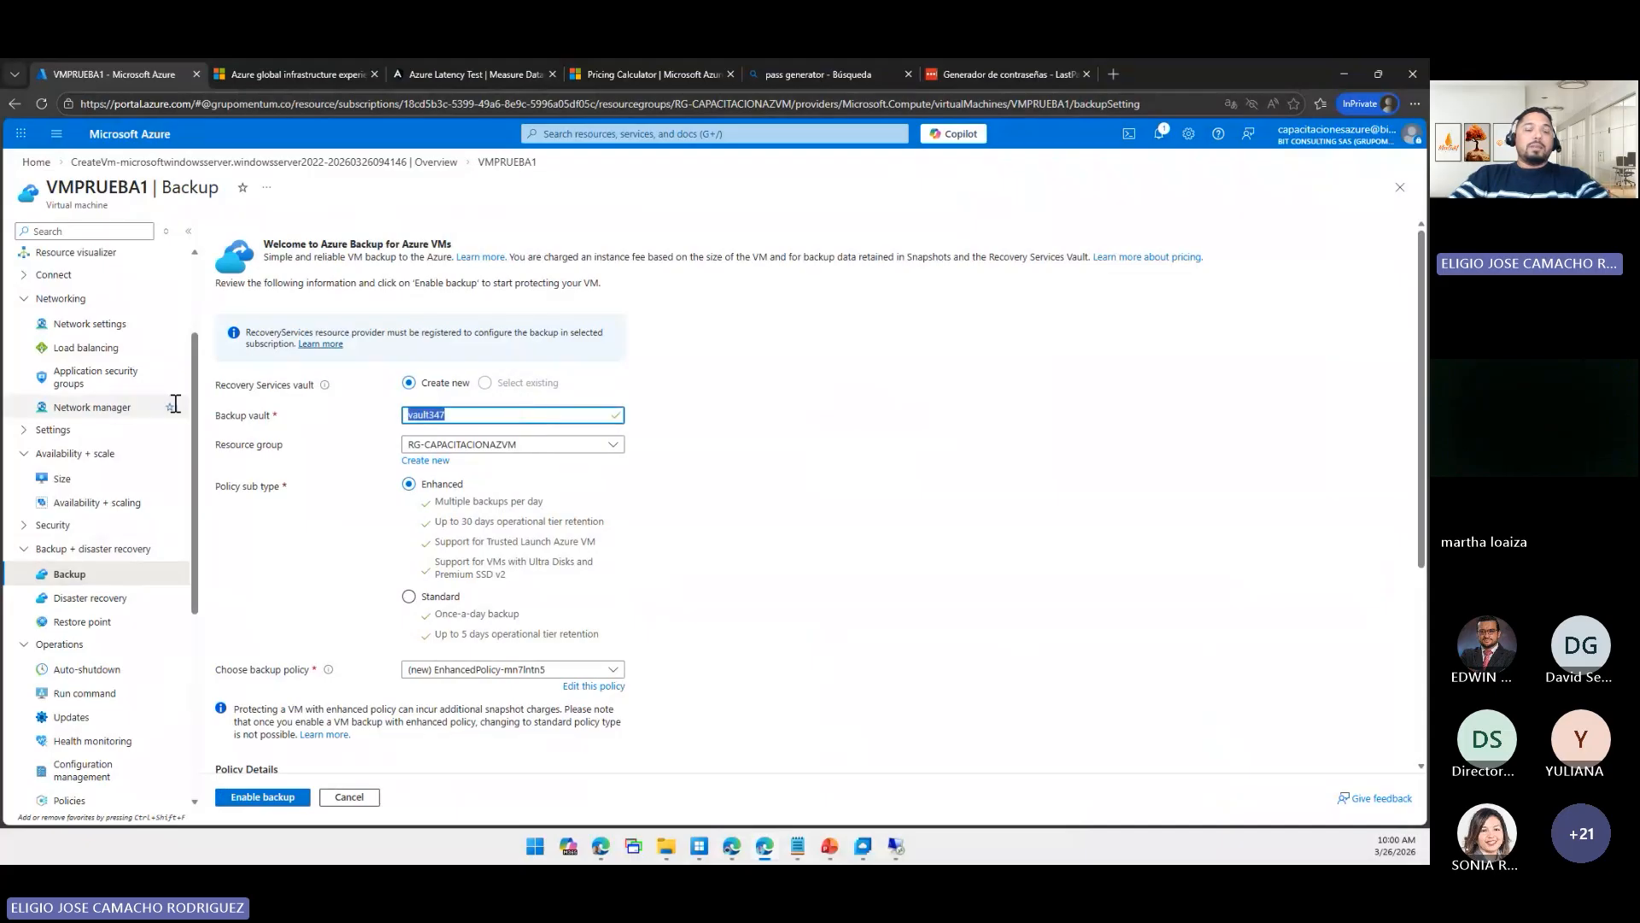
type("AZUREB")
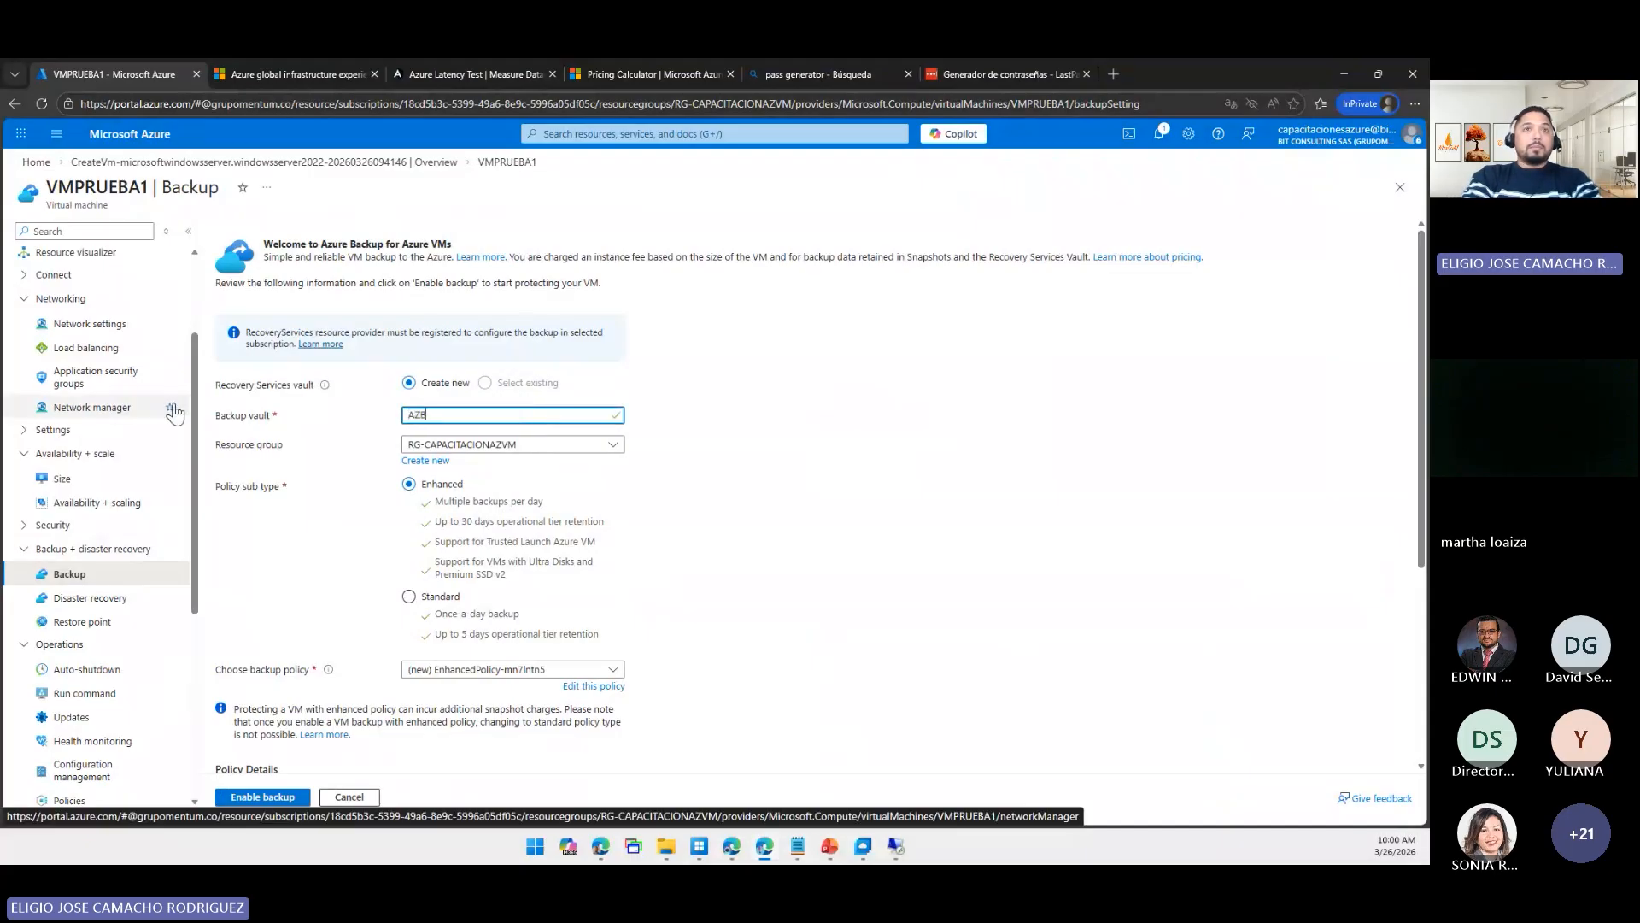
type("AC")
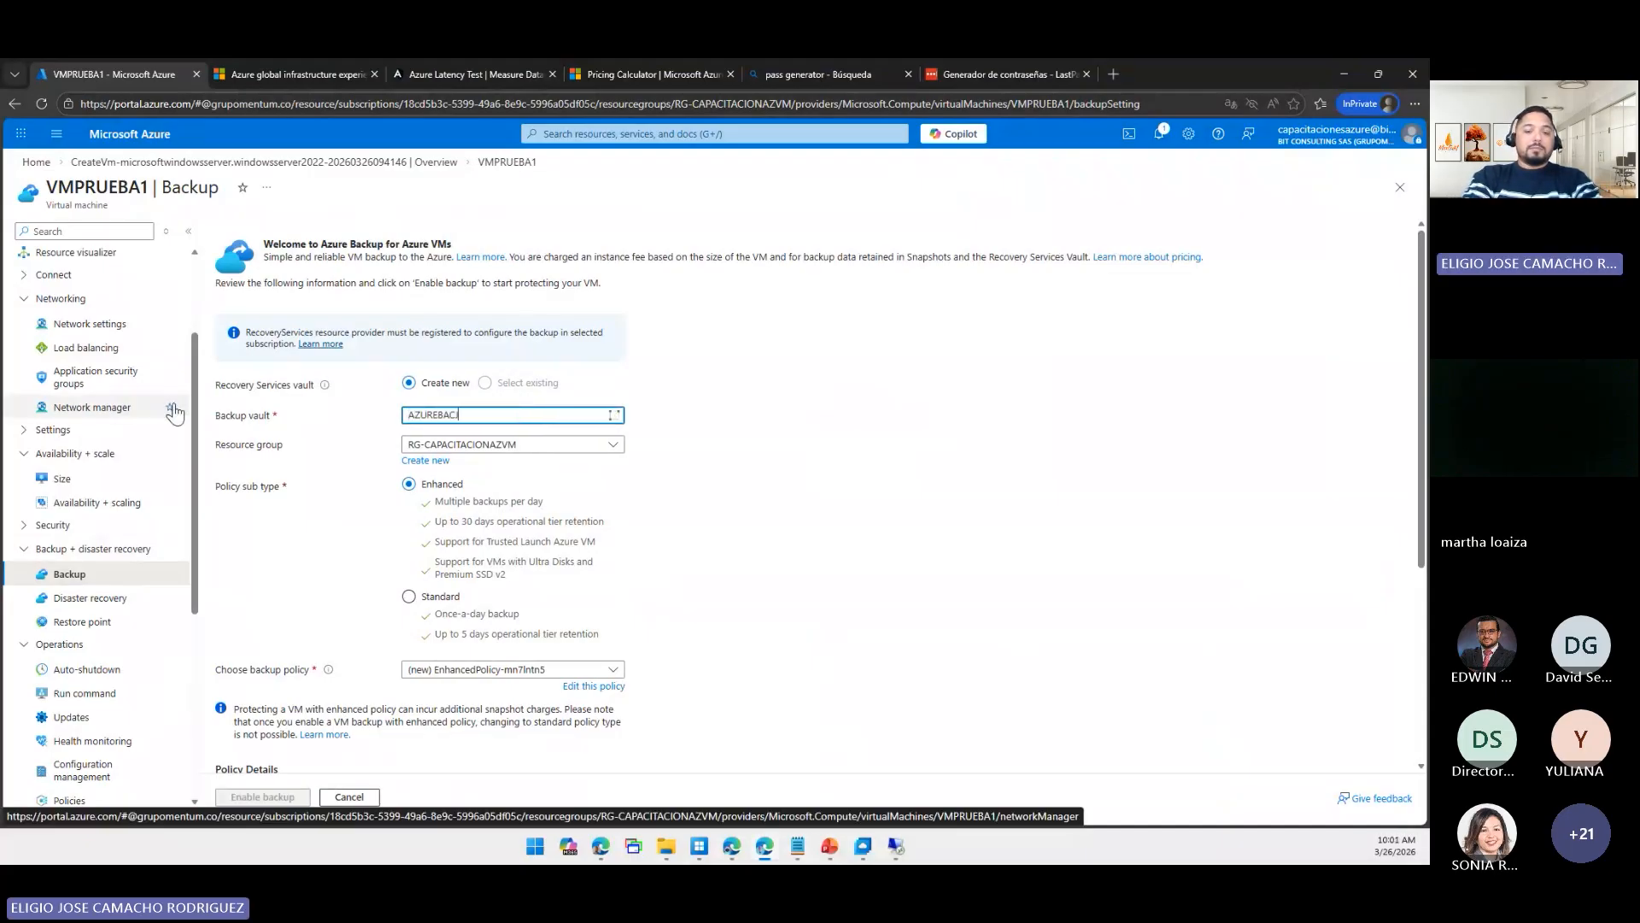
type("KUP")
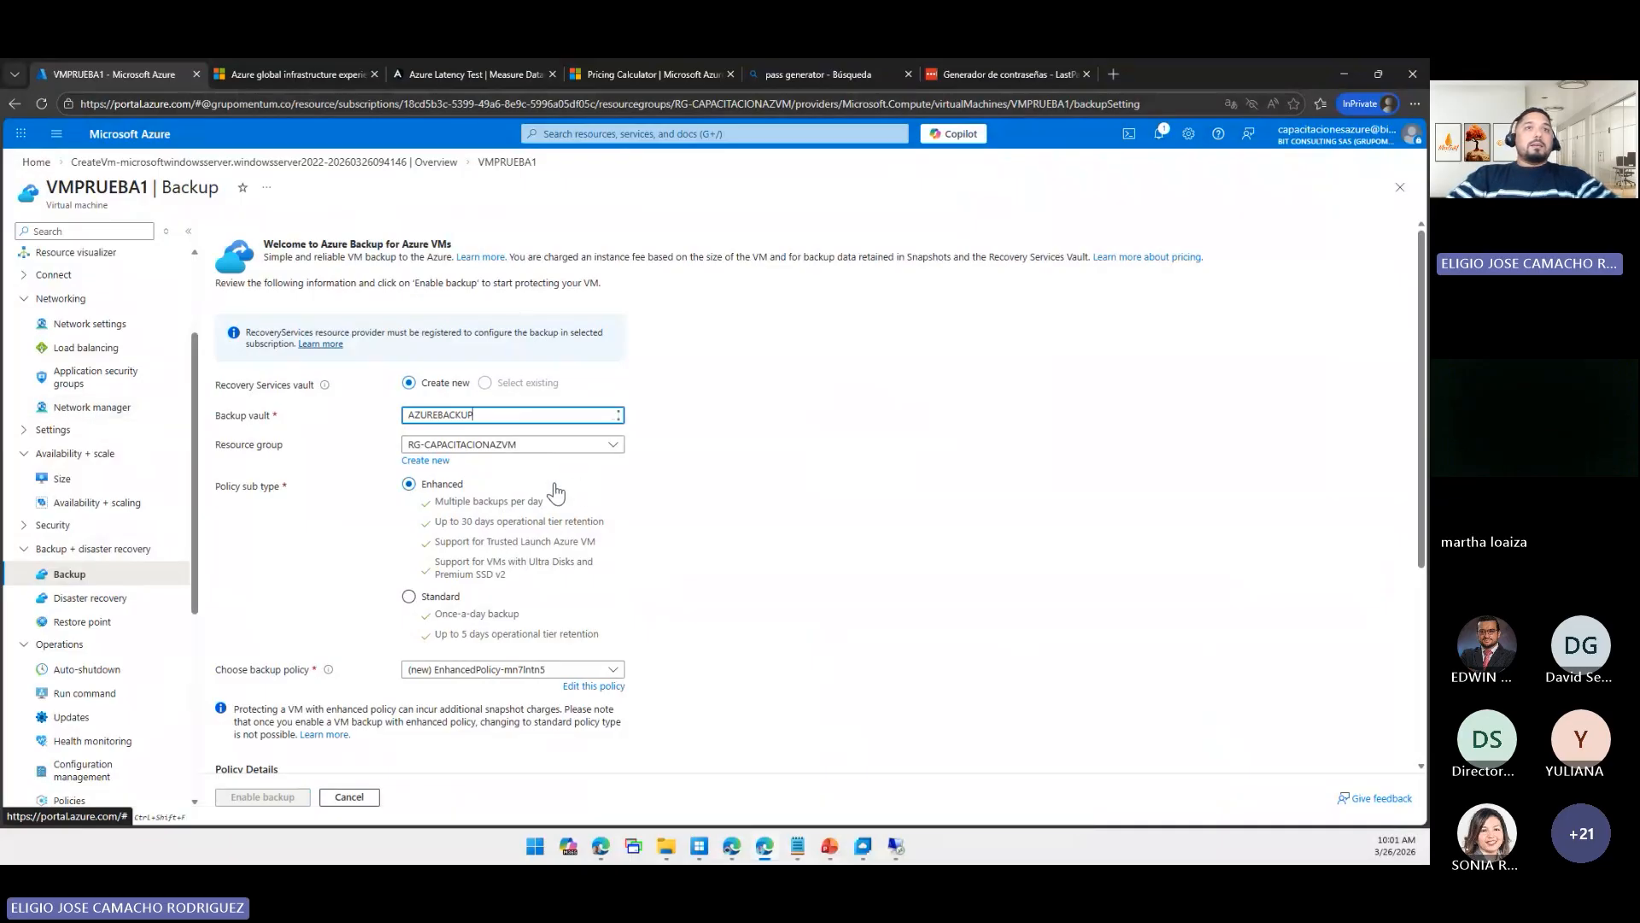
- Choose the Standard policy sub type for the backup and check the available daily backup policy
left_click(448, 599)
scroll(448, 599, "down", 3)
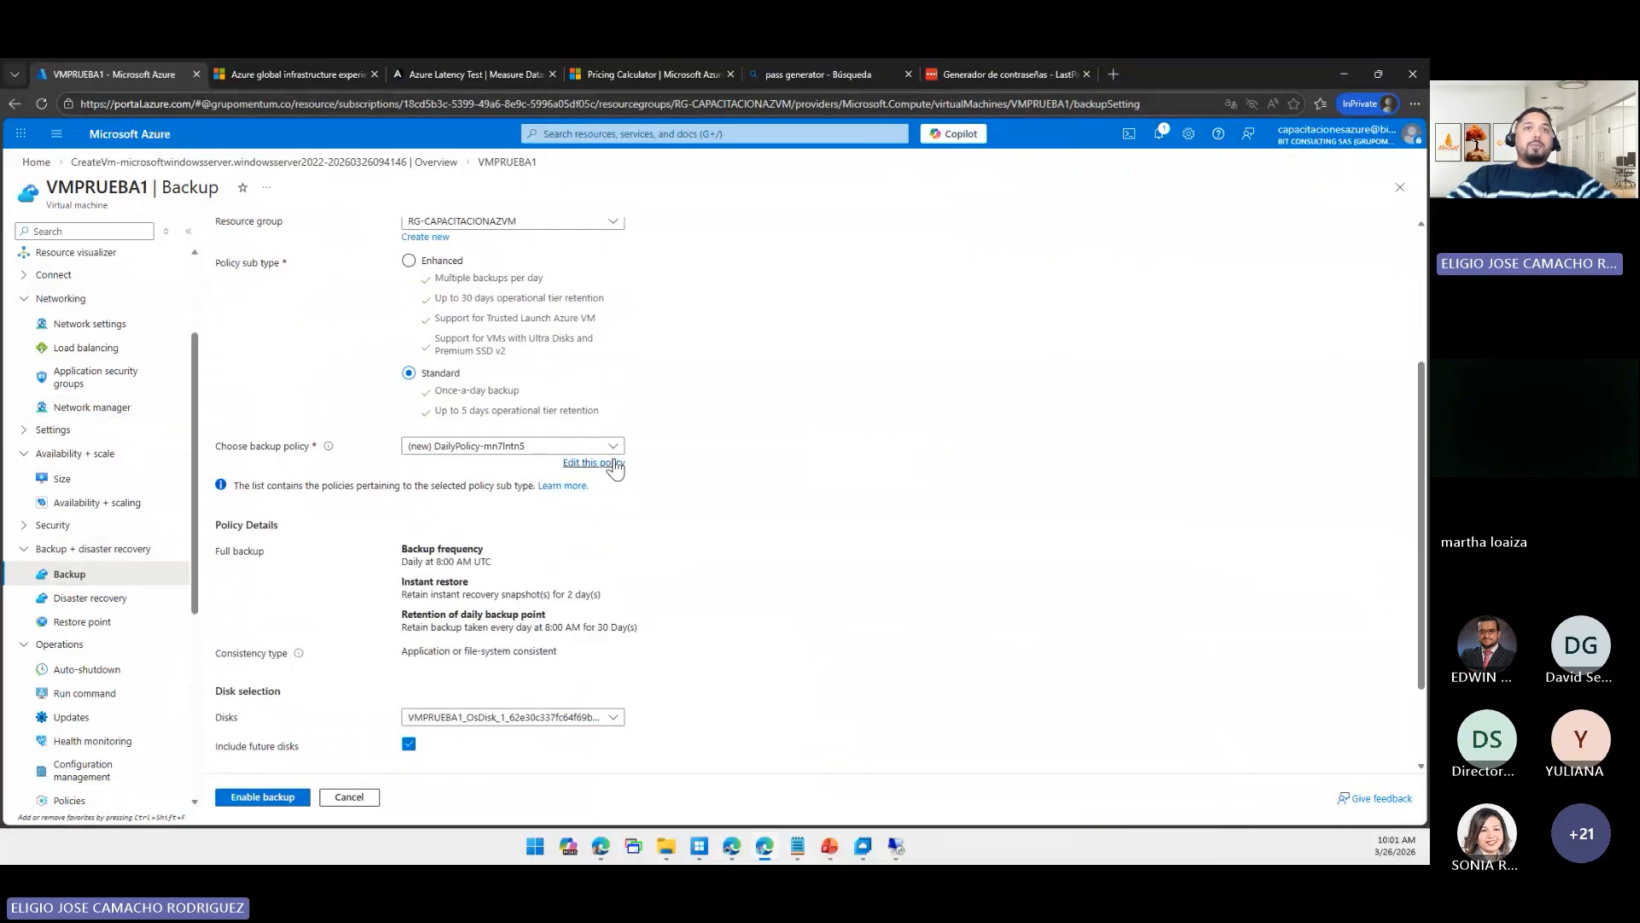
left_click(555, 448)
left_click(555, 467)
- Edit the backup policy to run weekly on Sunday and Friday at 6:00 AM
left_click(591, 462)
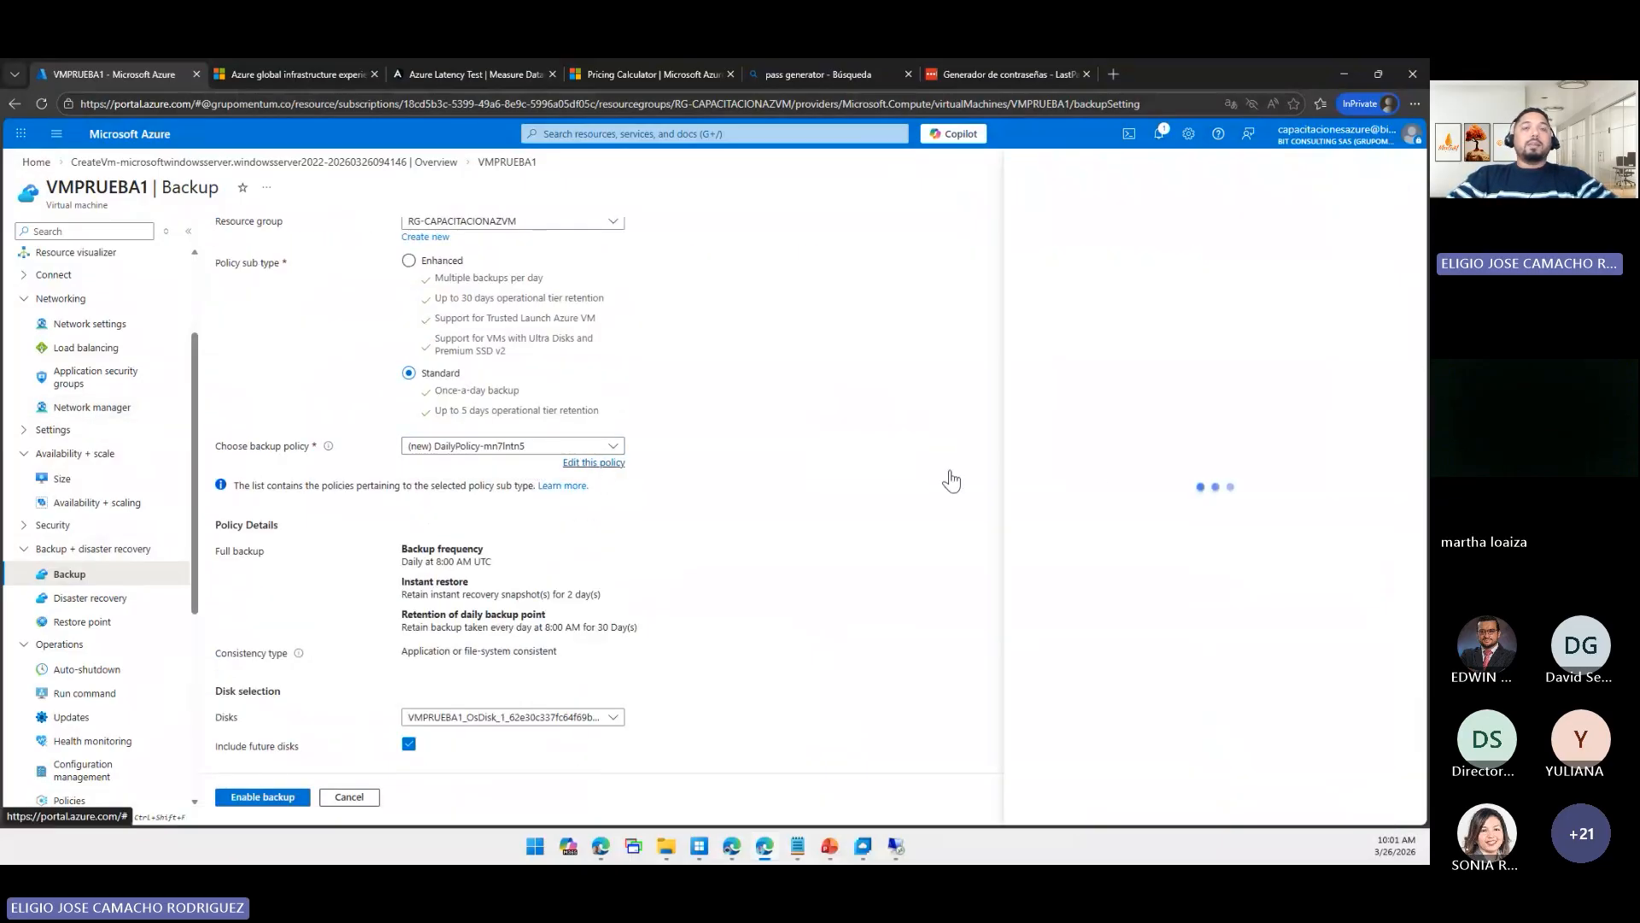
left_click(849, 341)
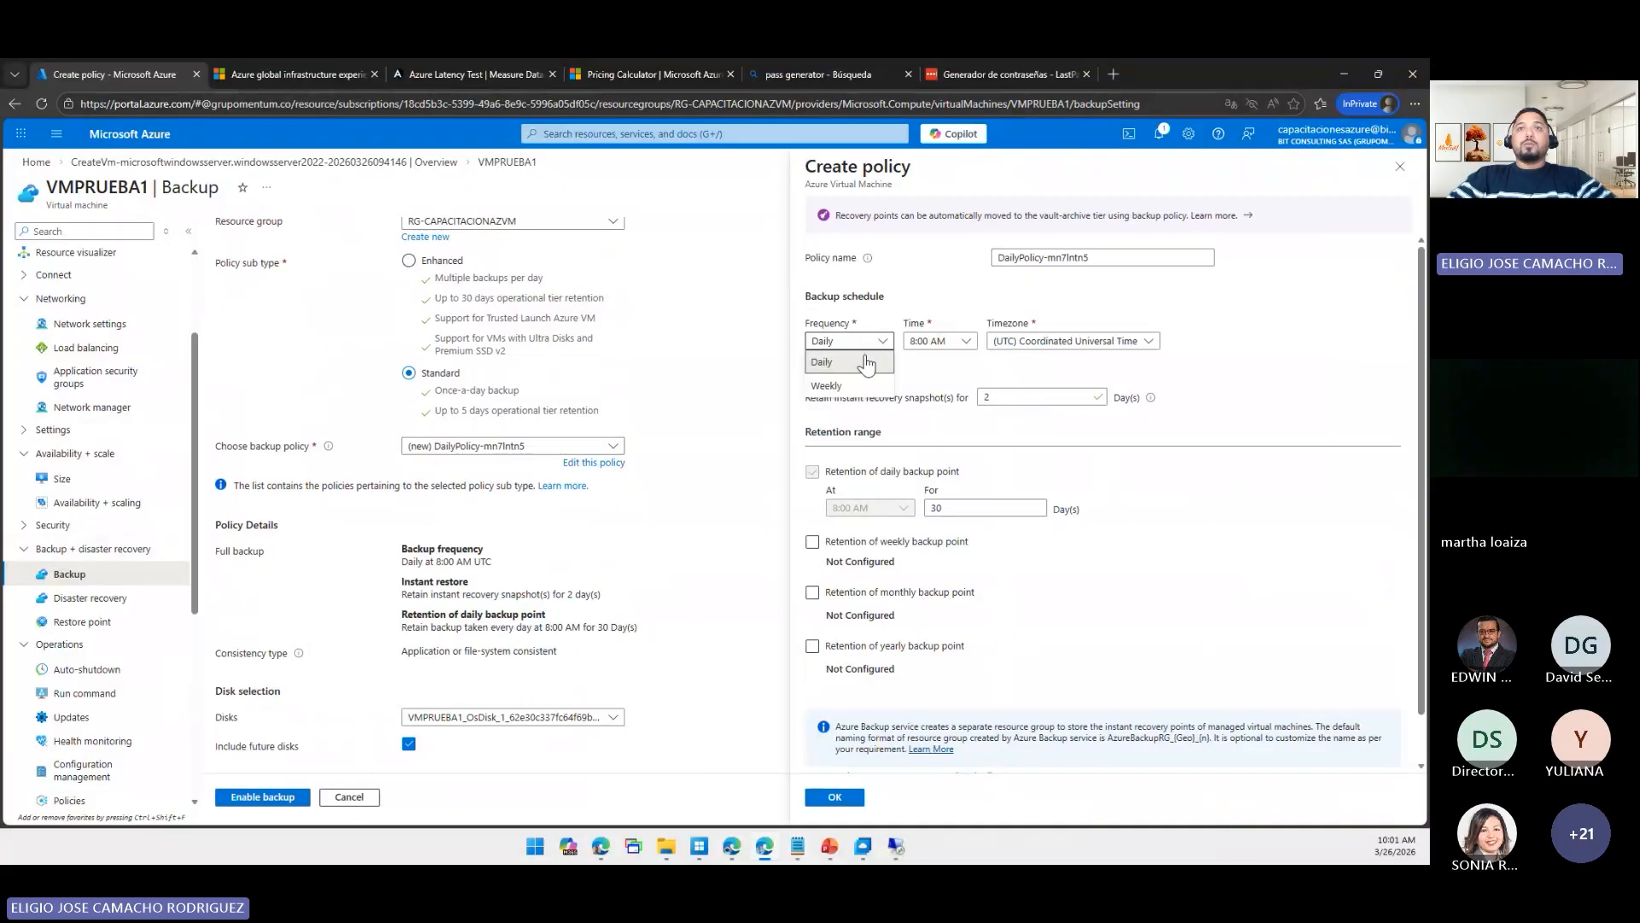
left_click(841, 386)
left_click(968, 343)
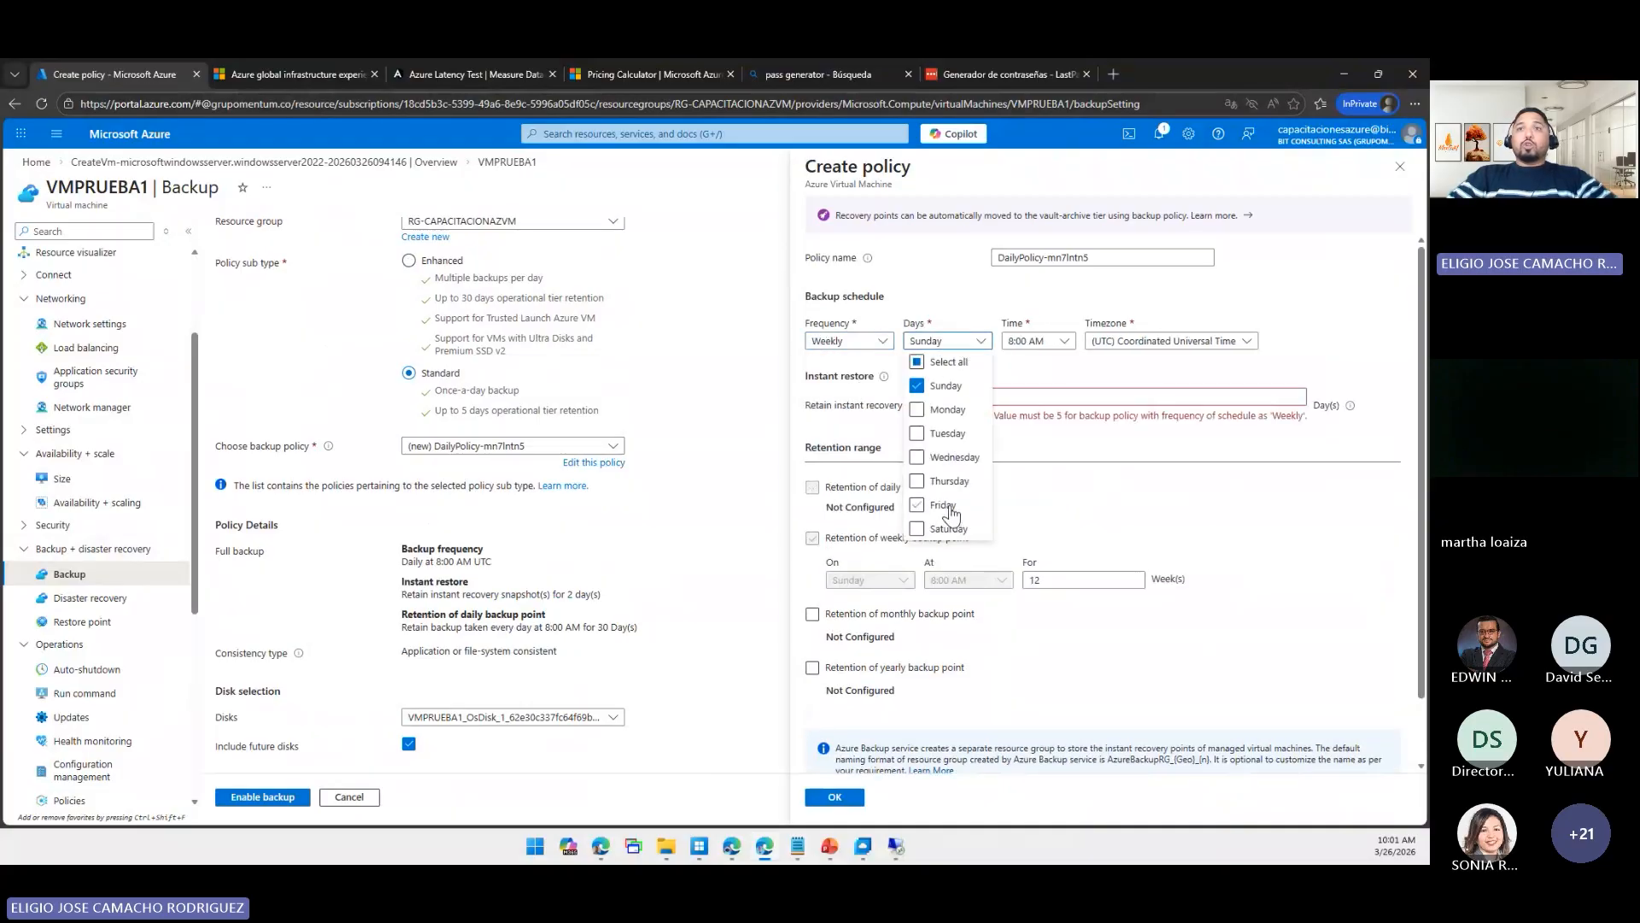
left_click(1038, 341)
left_click(1034, 658)
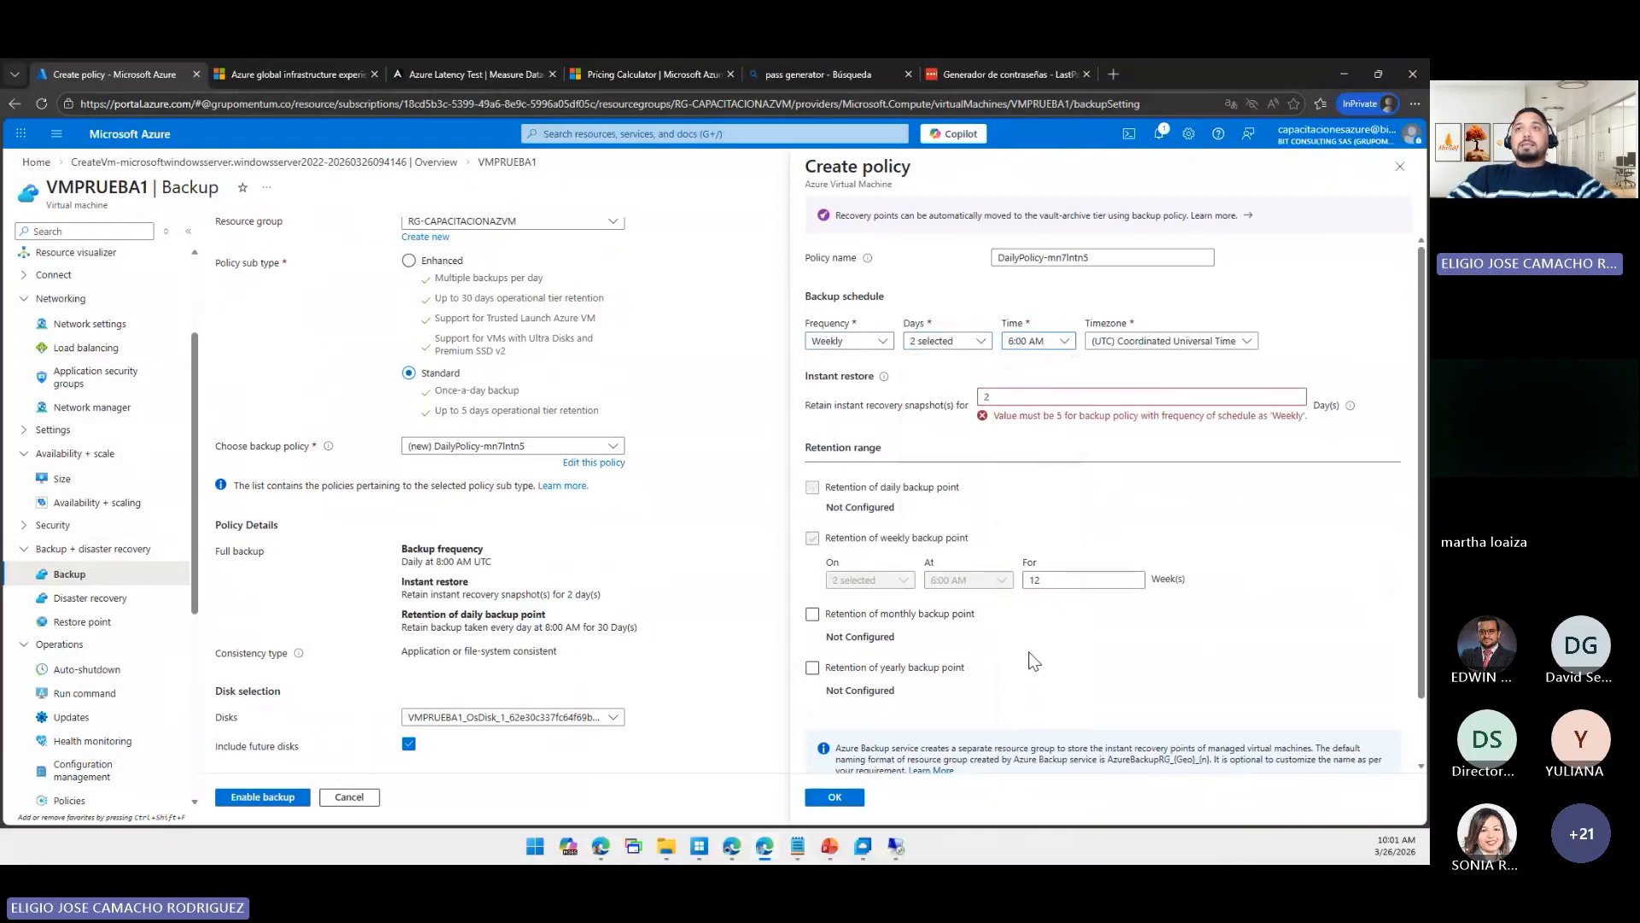
- Retain instant recovery snapshots for 5 days and weekly backup points for 1 week, and confirm the policy
double_click(1029, 397)
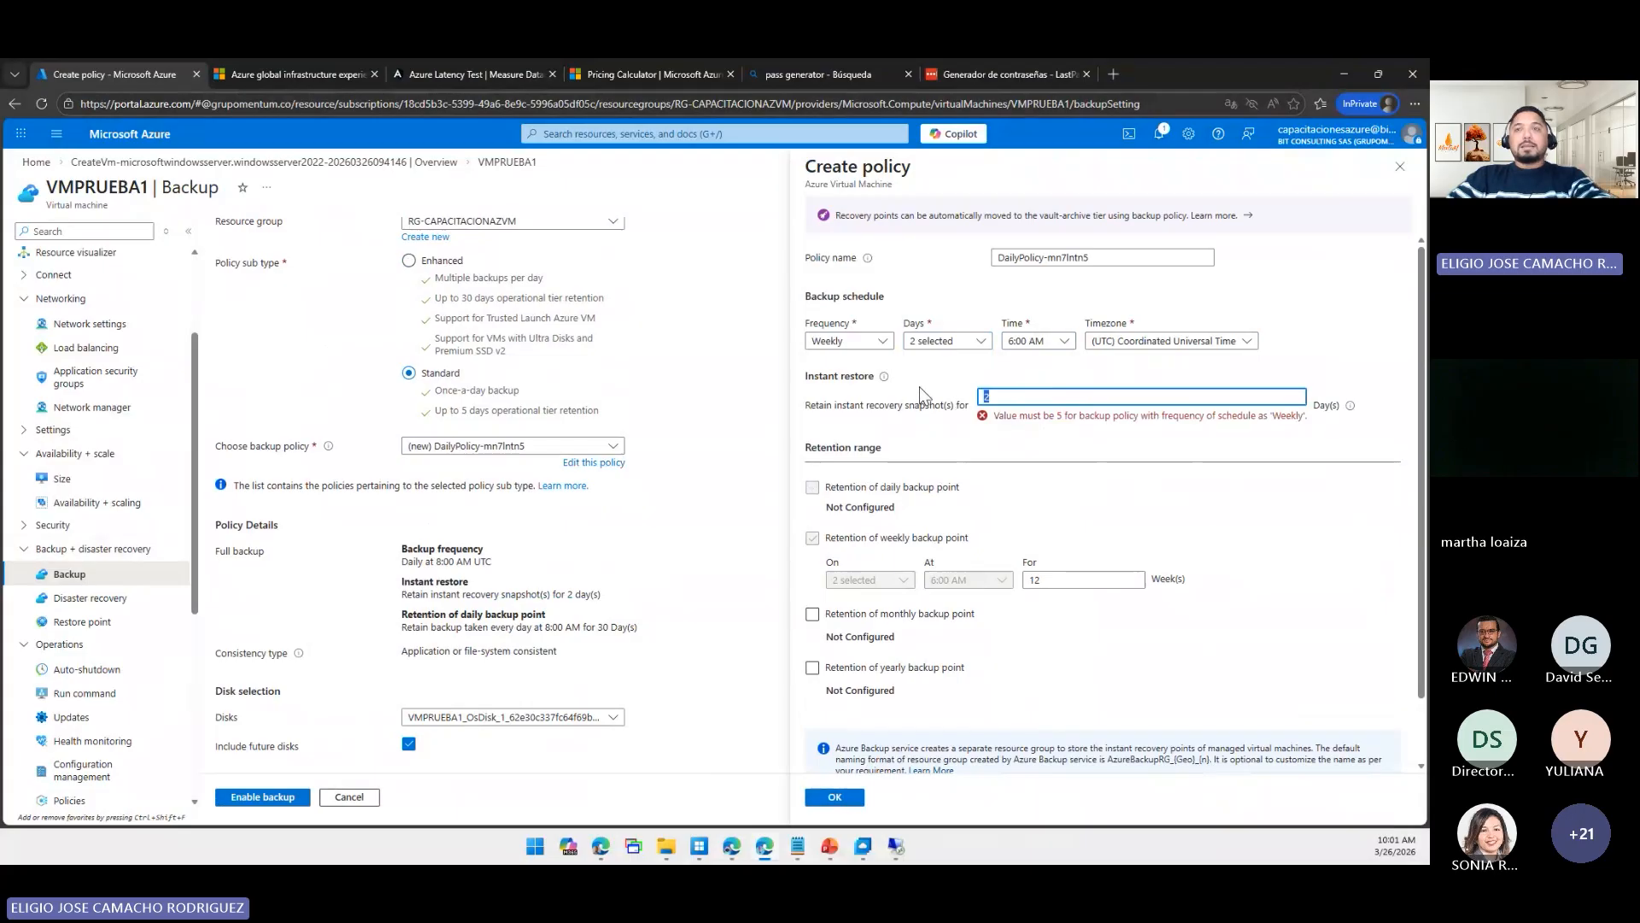
type("5")
left_click(1063, 567)
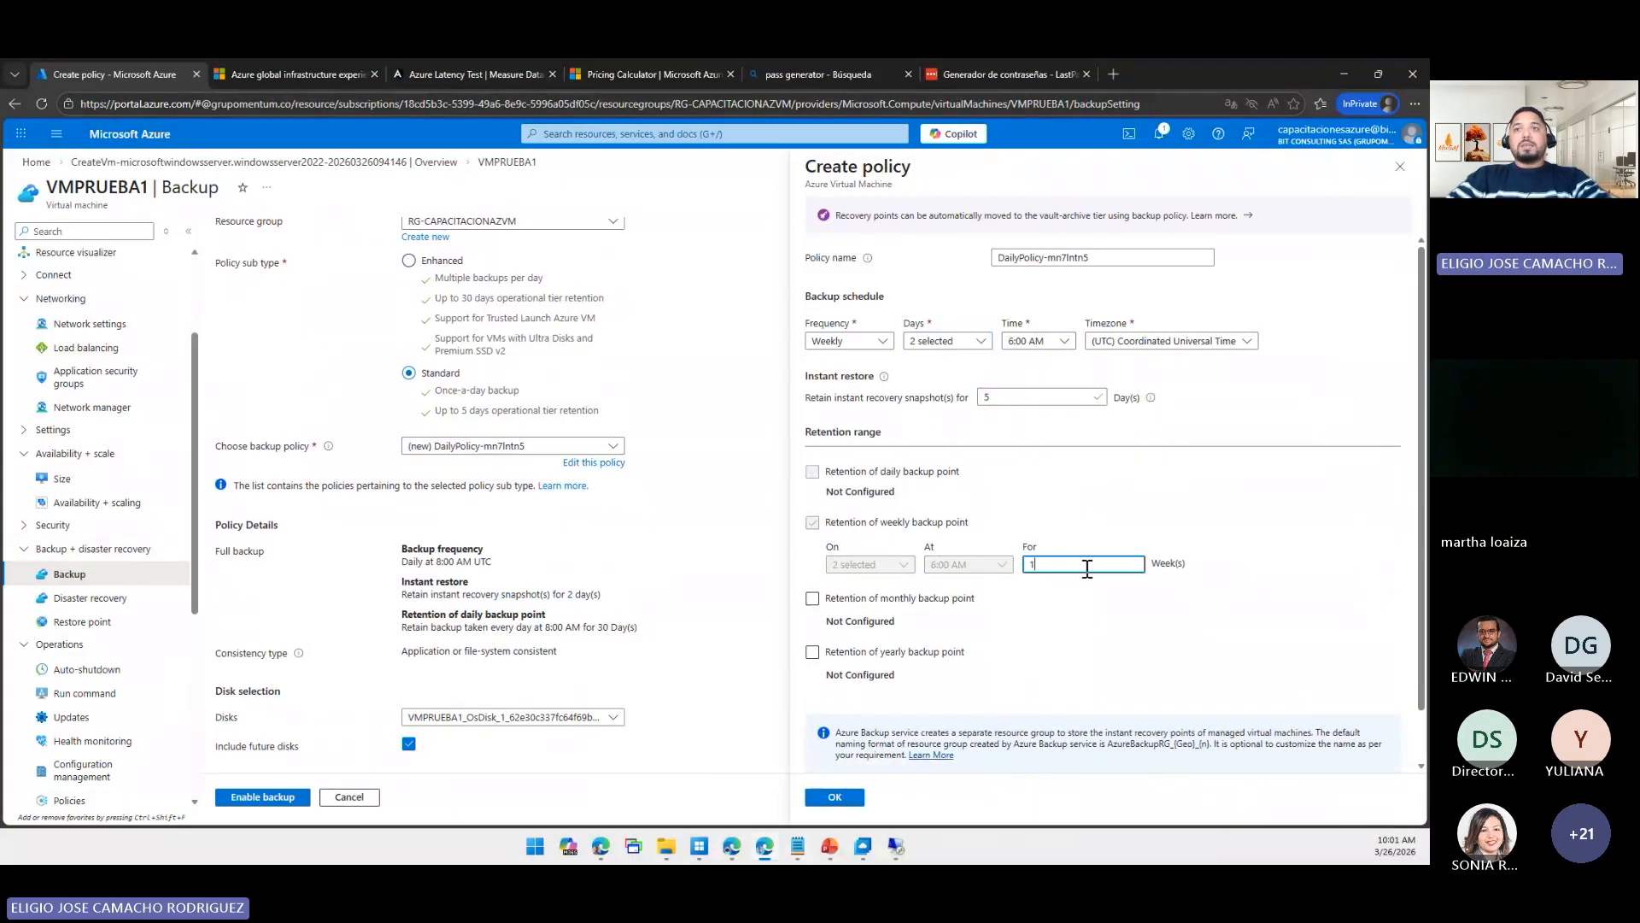
key("Tab")
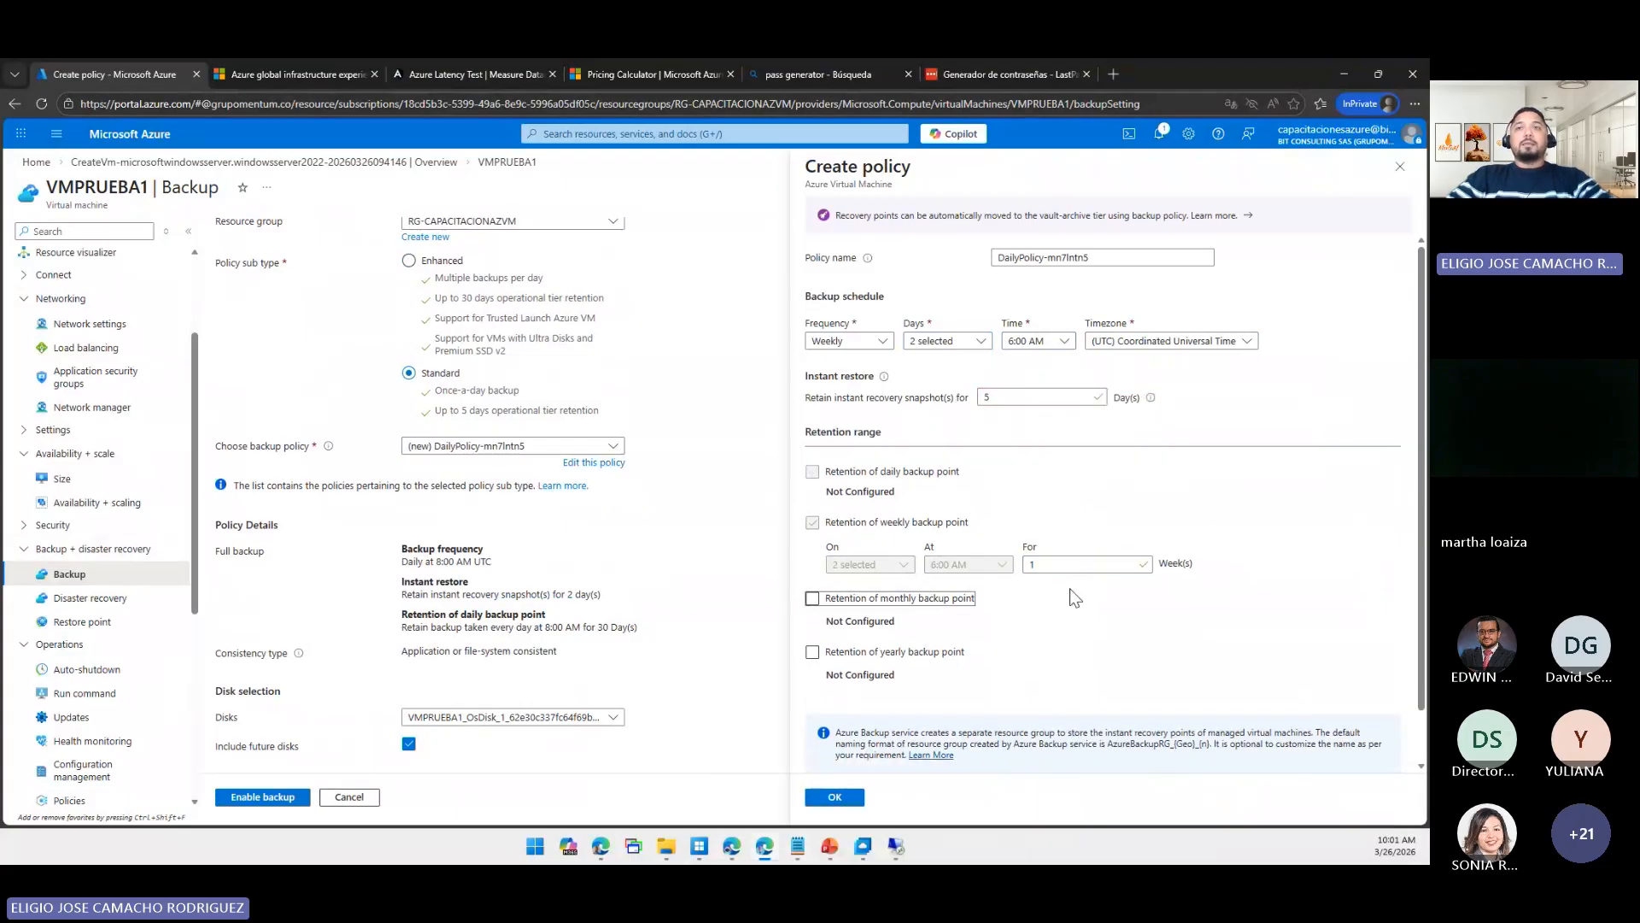
left_click(861, 803)
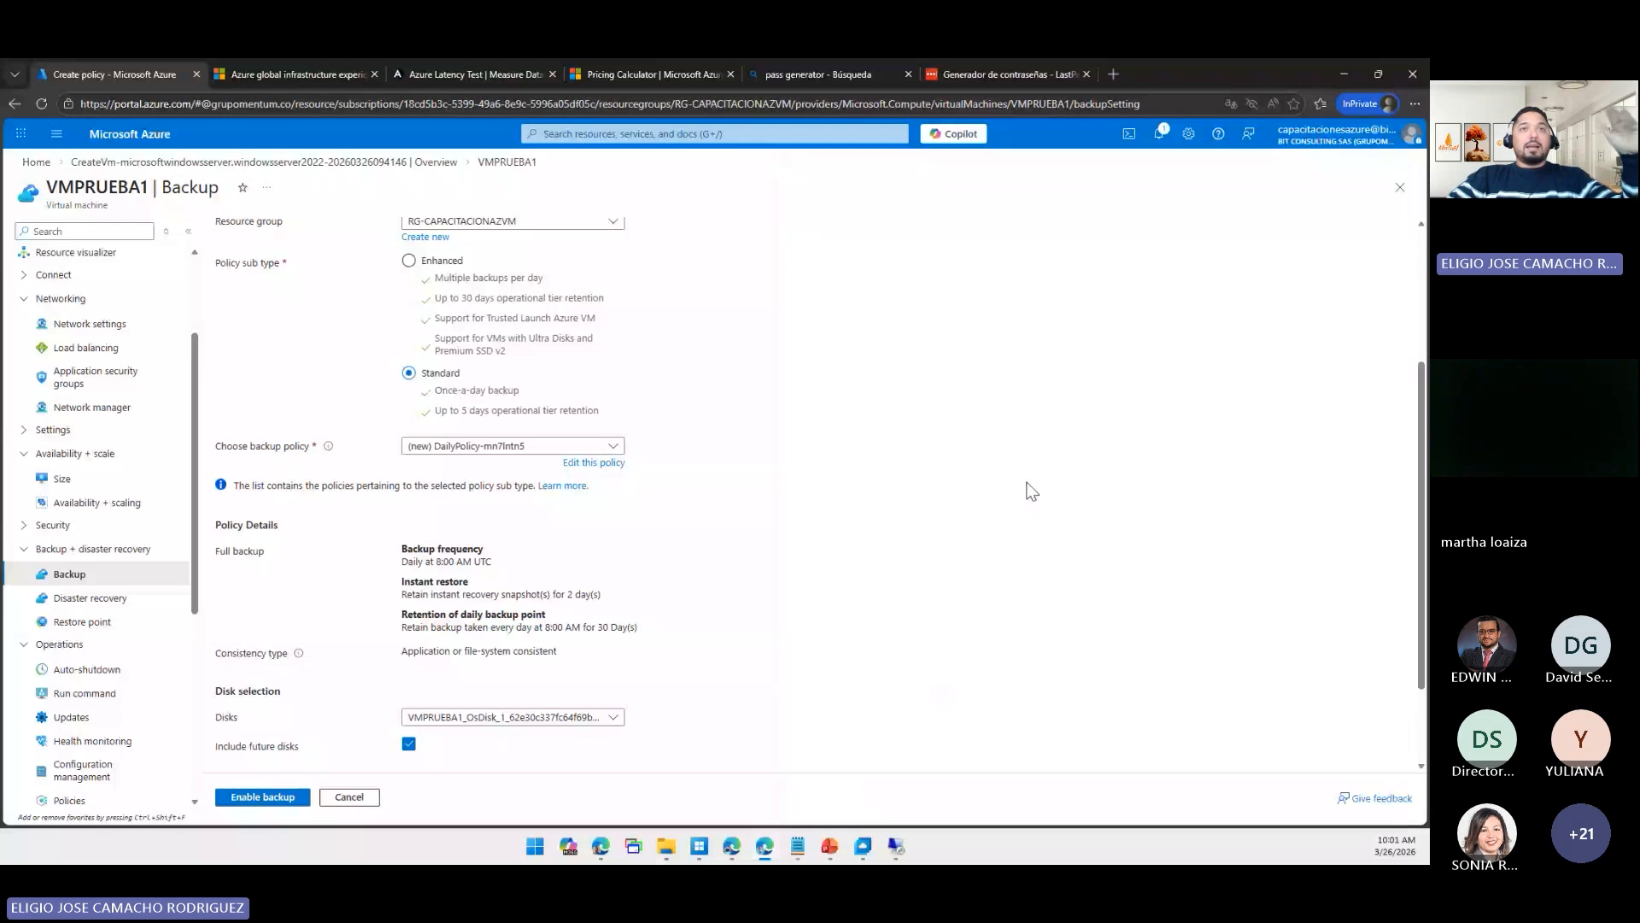
scroll(739, 463, "down", 3)
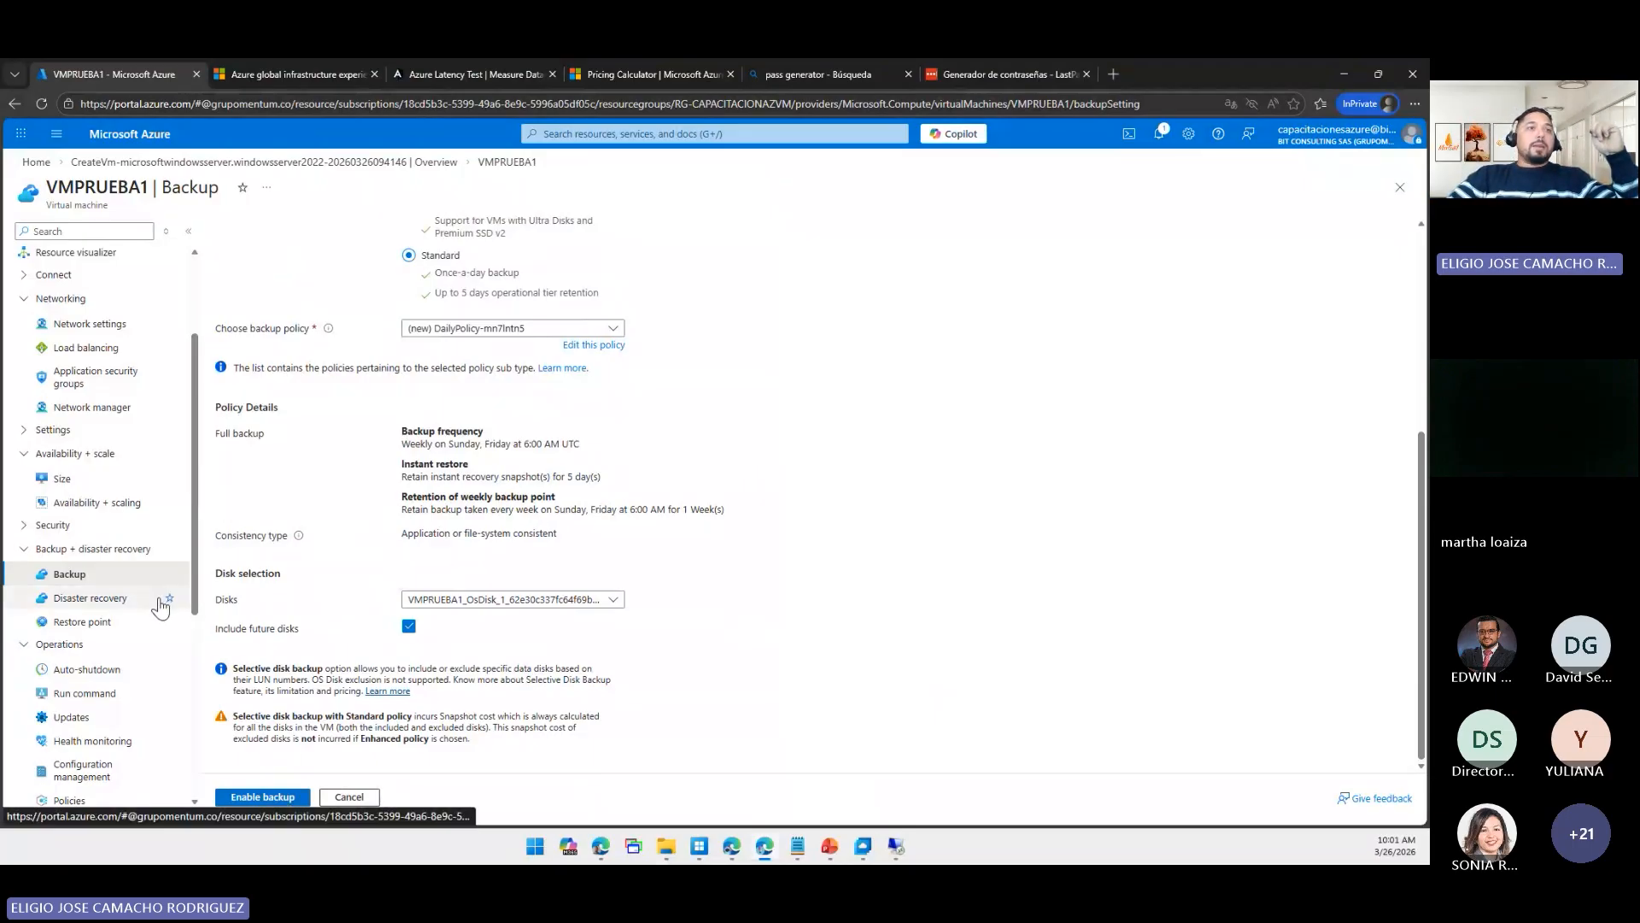
- Go to VMPRUEBA1's Metrics page, discarding the unsaved backup configuration
scroll(159, 607, "down", 1)
scroll(160, 609, "down", 2)
scroll(160, 617, "down", 2)
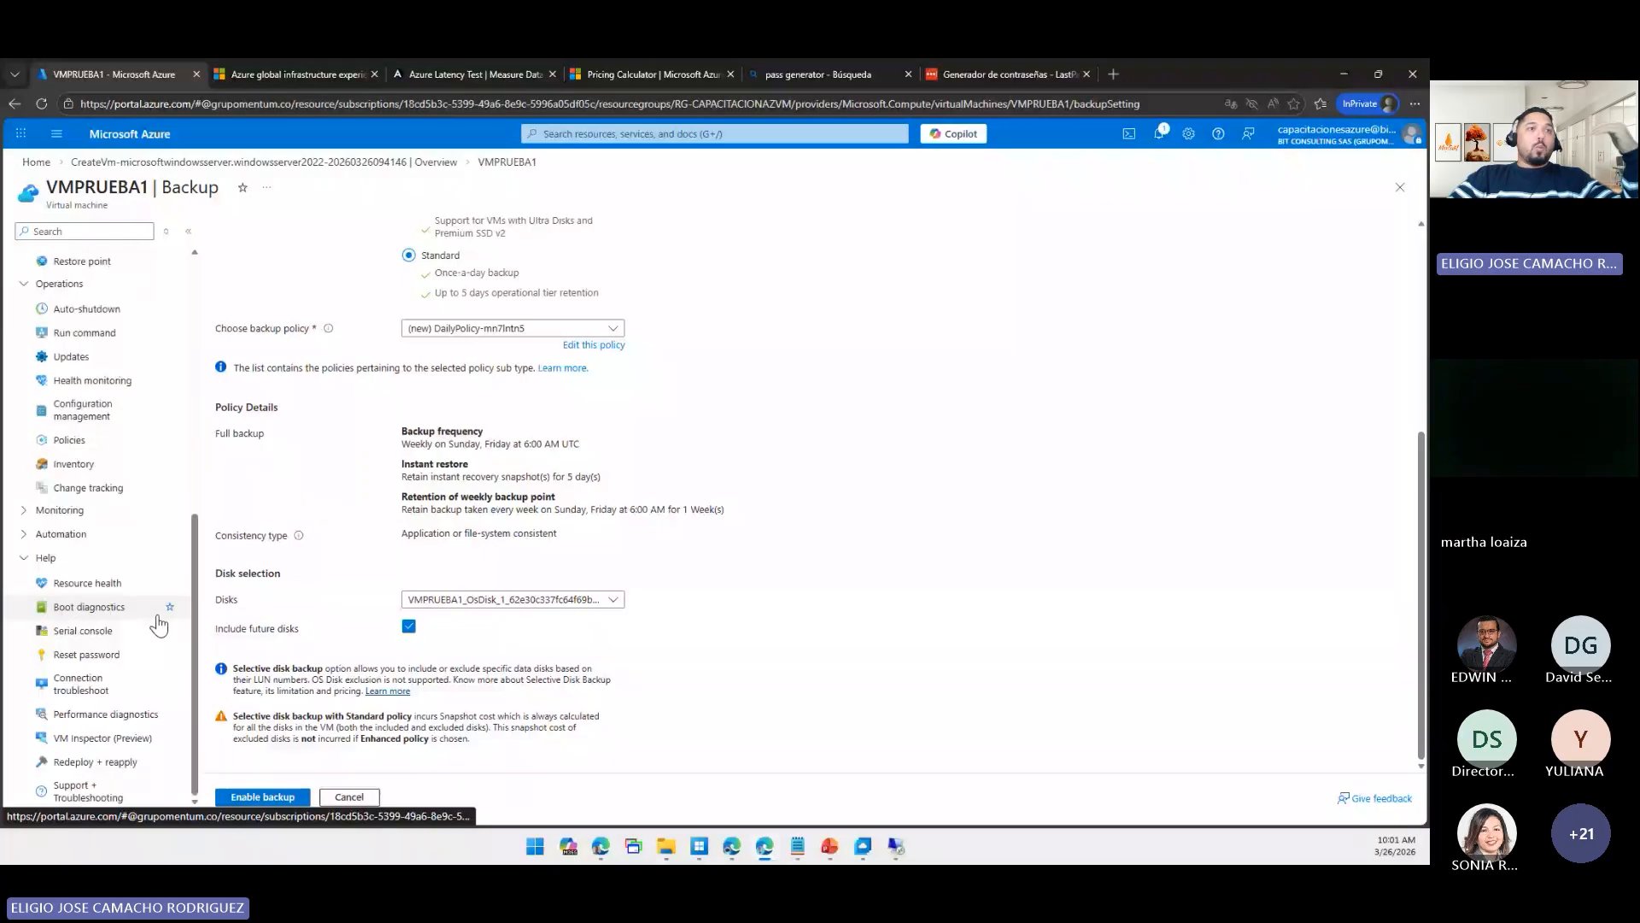
scroll(154, 624, "up", 2)
left_click(111, 660)
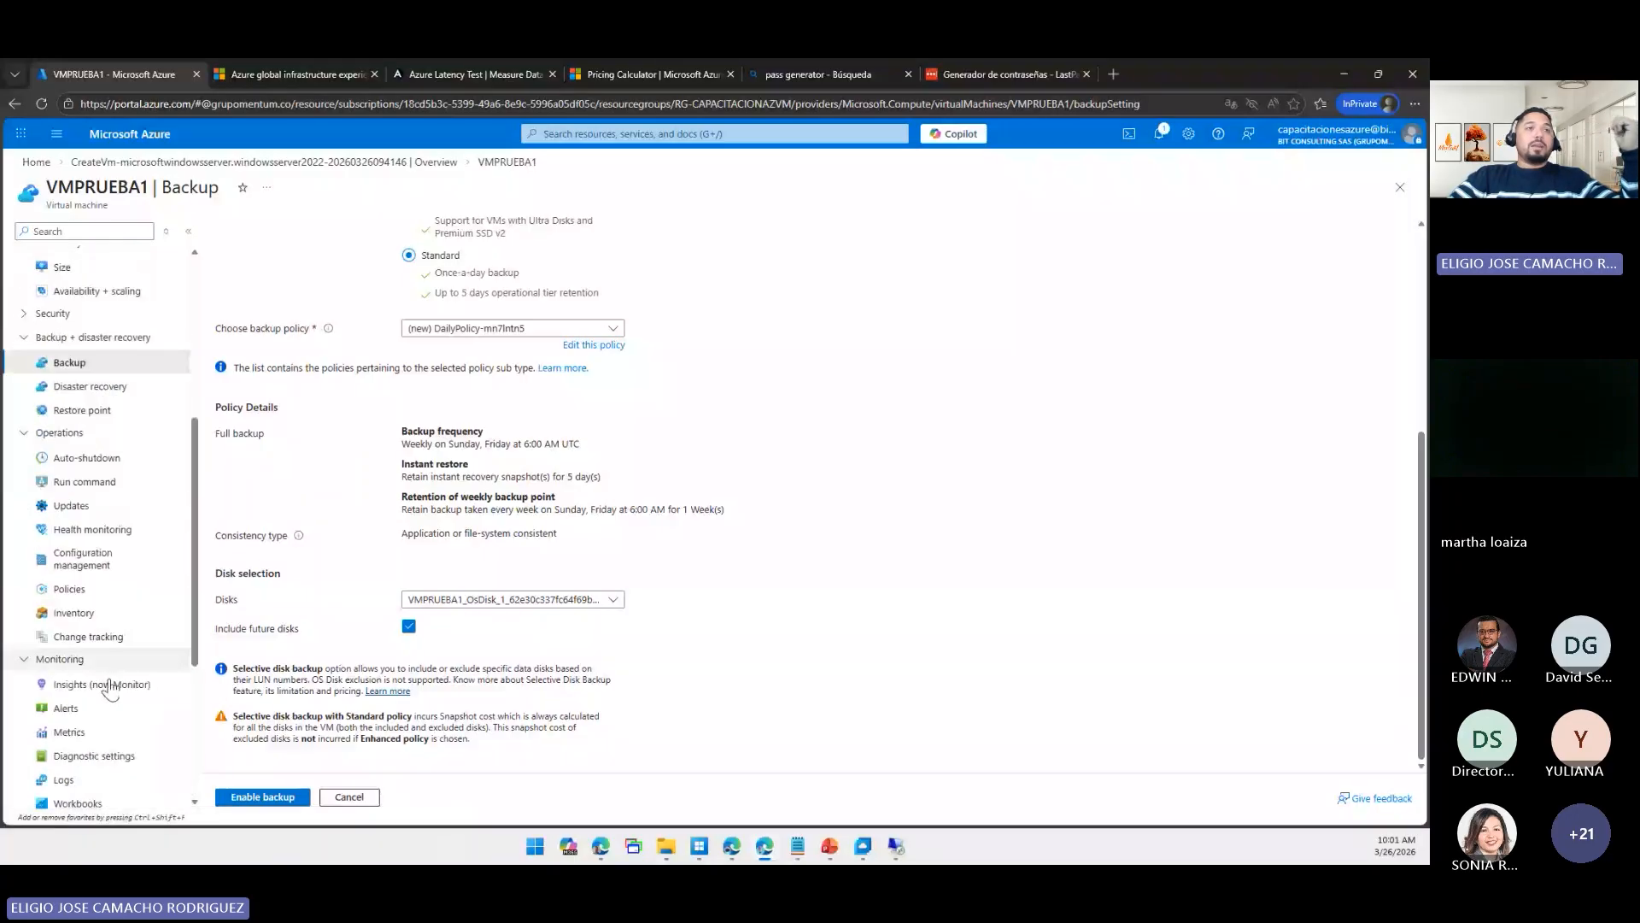
scroll(133, 641, "down", 1)
left_click(77, 663)
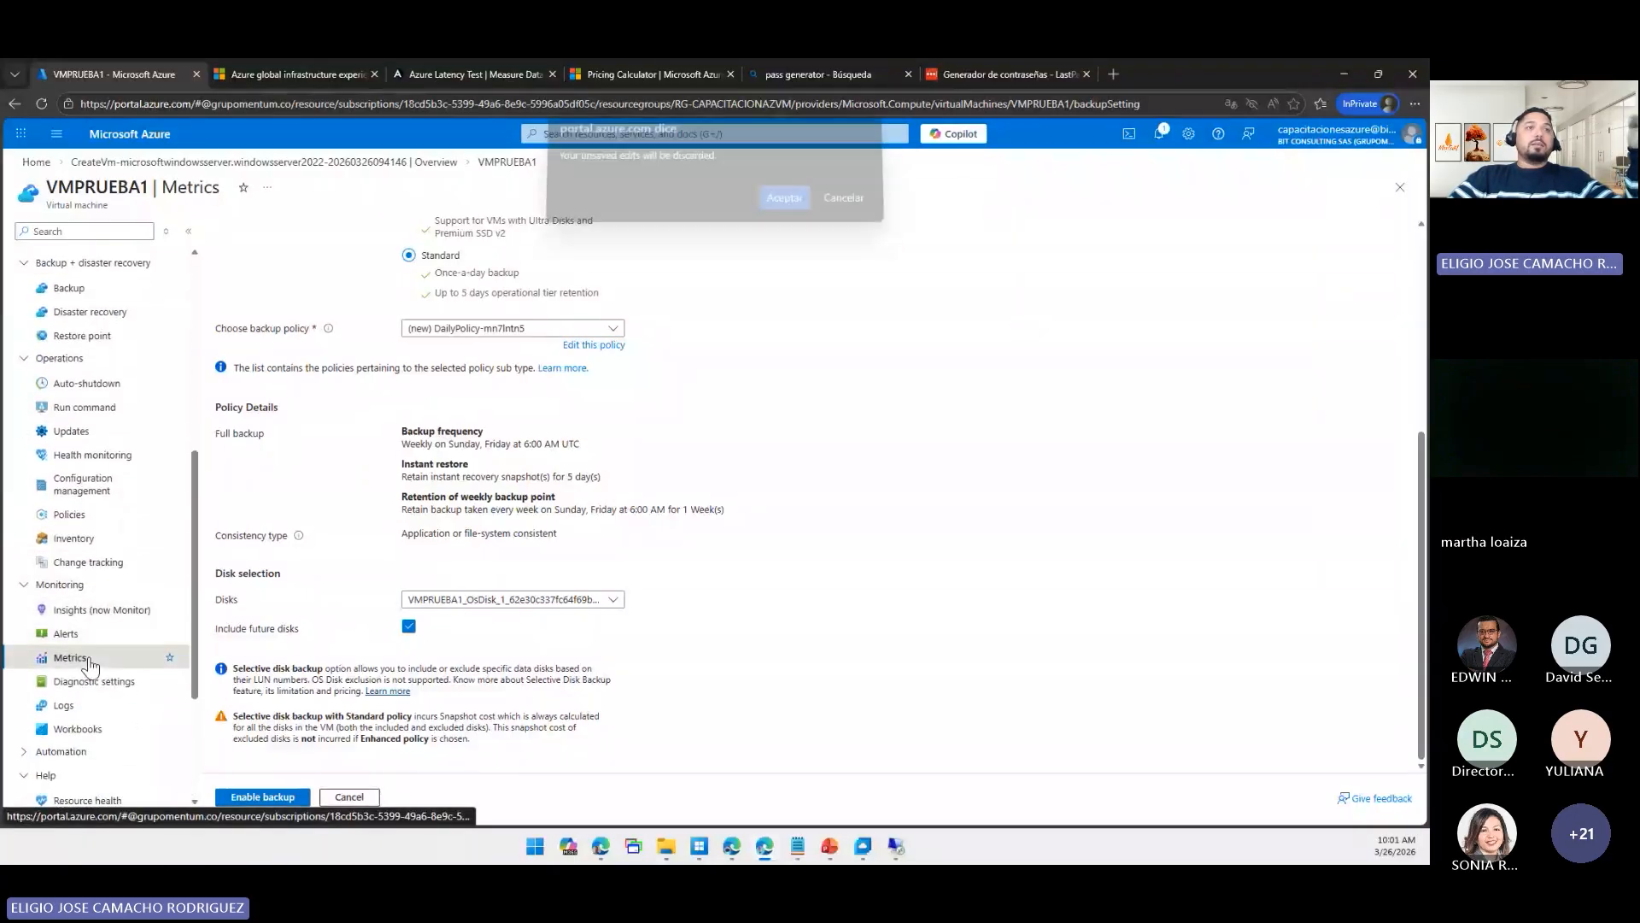
left_click(783, 206)
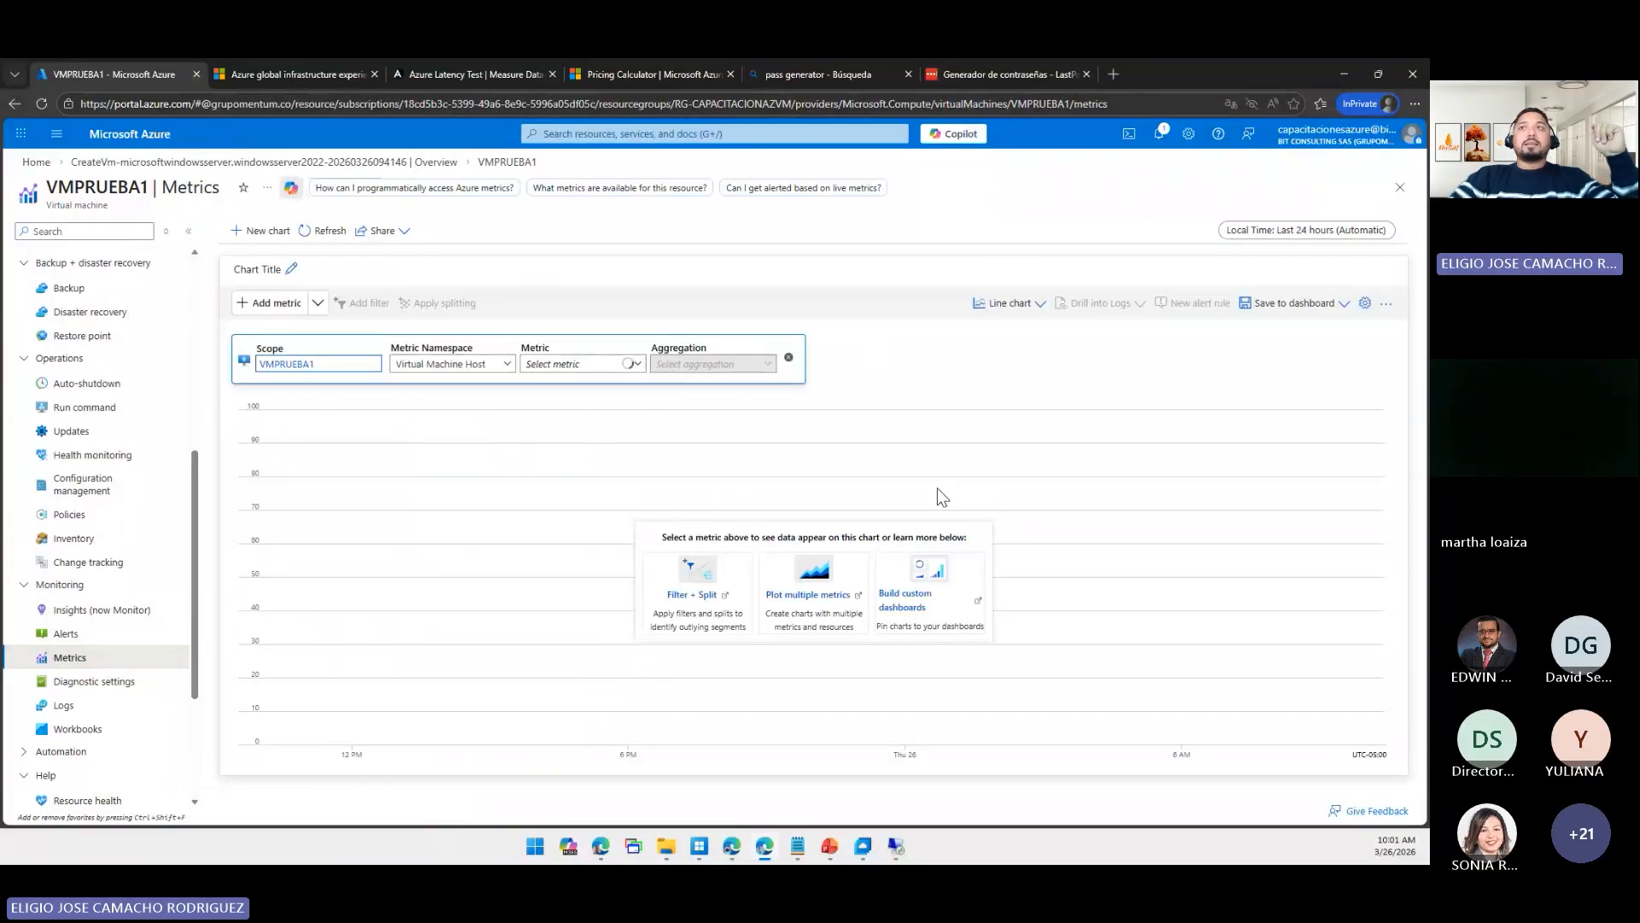
- Chart the Percentage CPU metric of VMPRUEBA1 from the Virtual Machine Host namespace
left_click(636, 364)
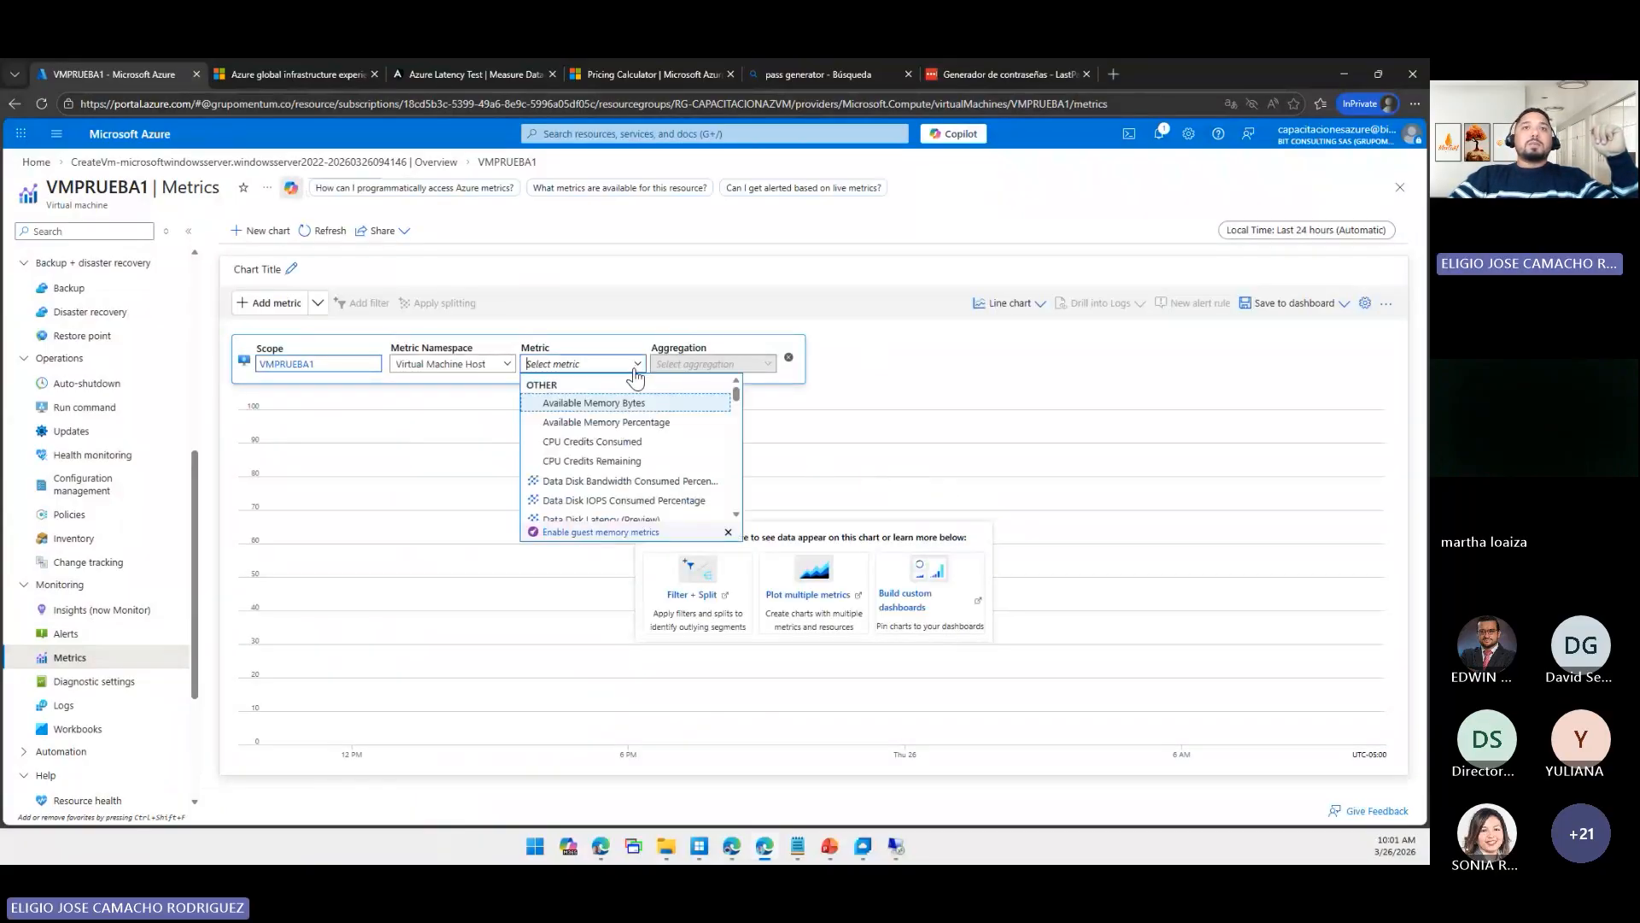
scroll(648, 419, "down", 10)
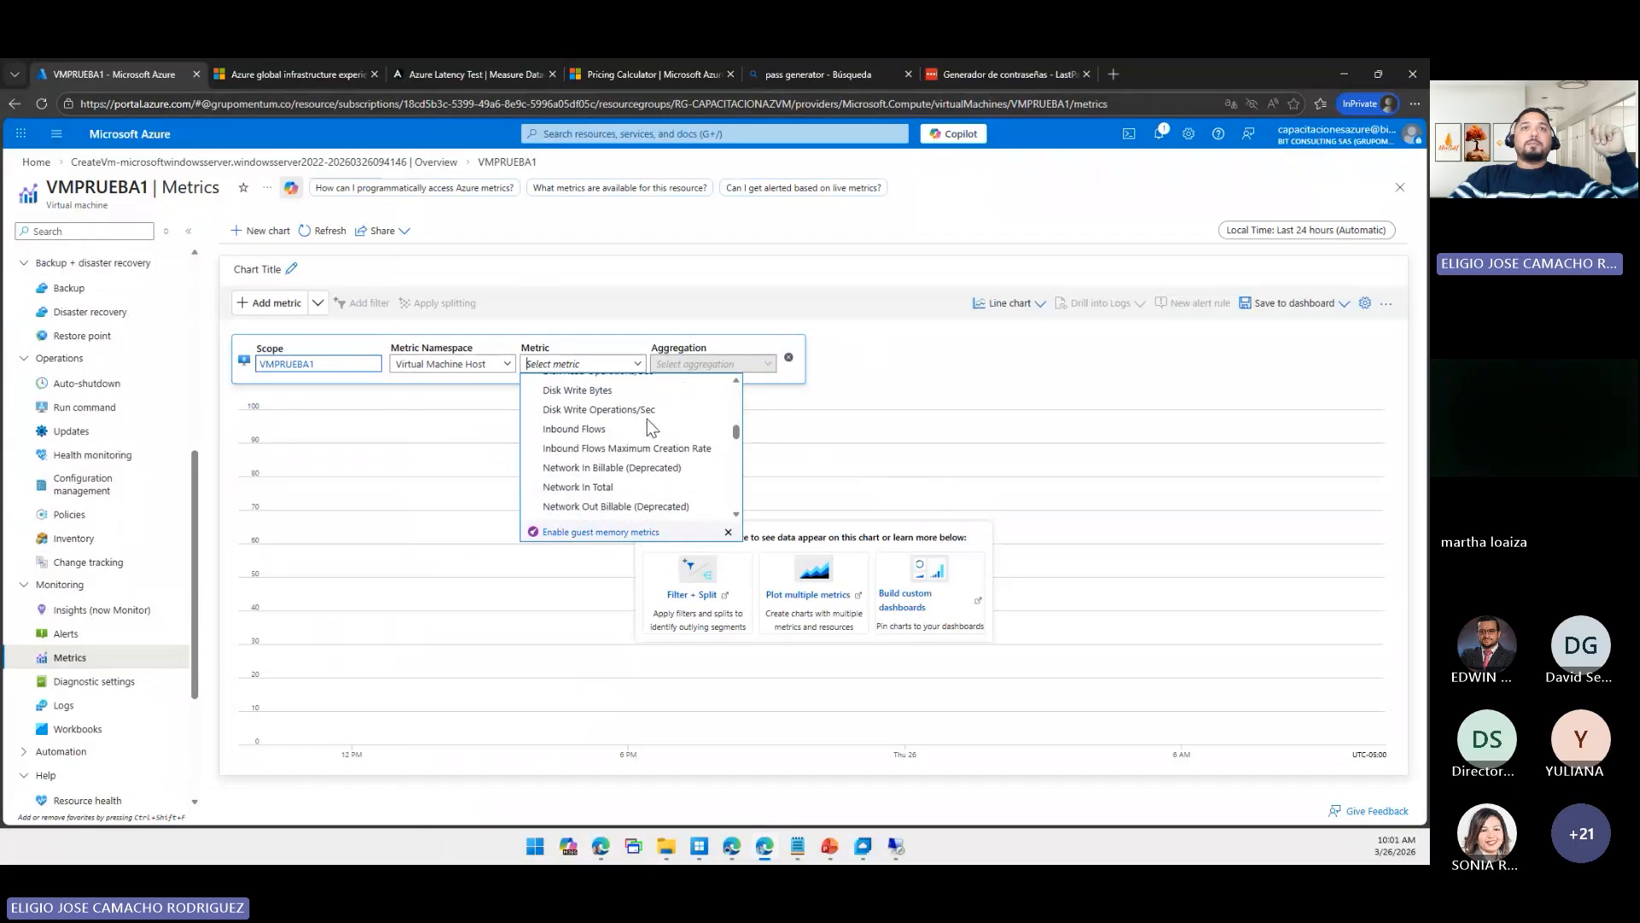
scroll(648, 418, "down", 5)
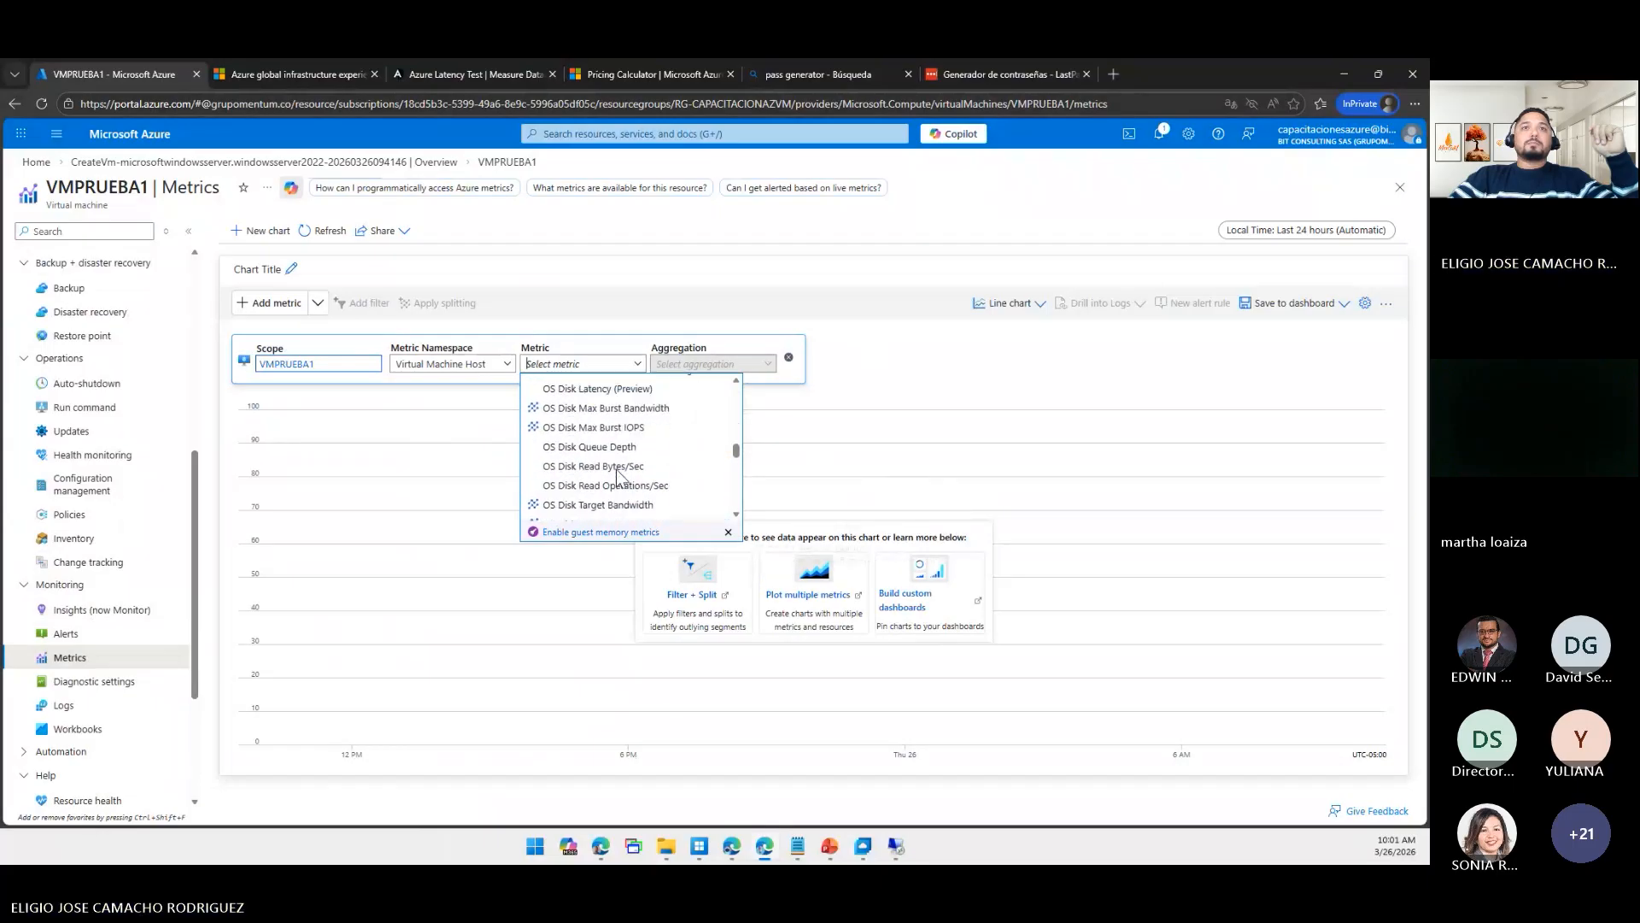
scroll(617, 469, "down", 5)
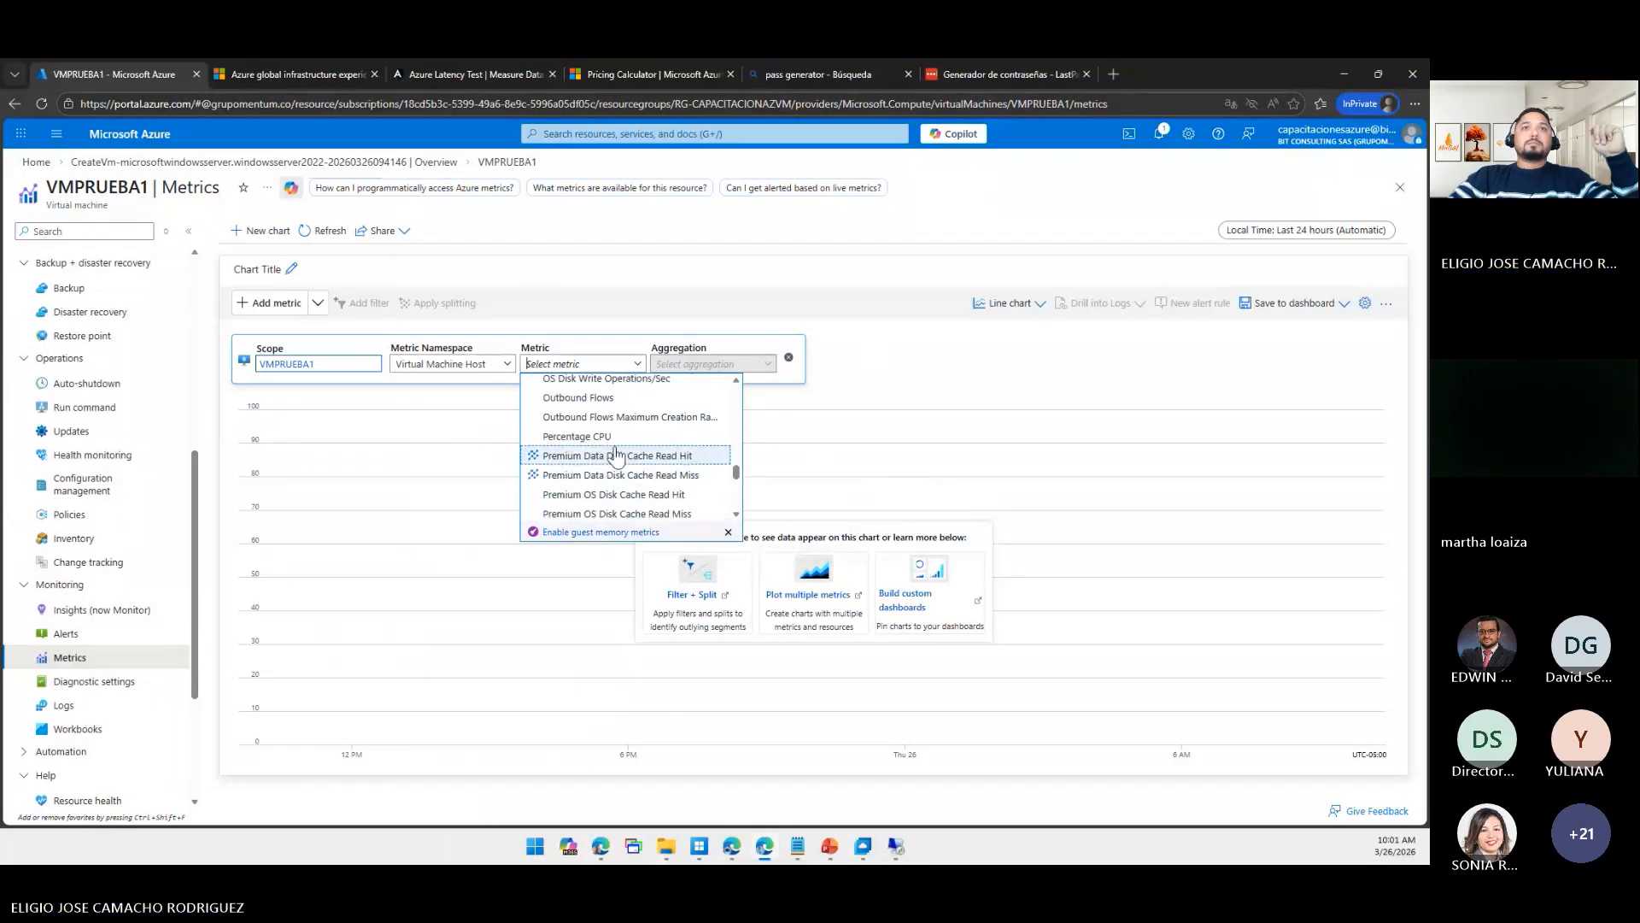
left_click(640, 437)
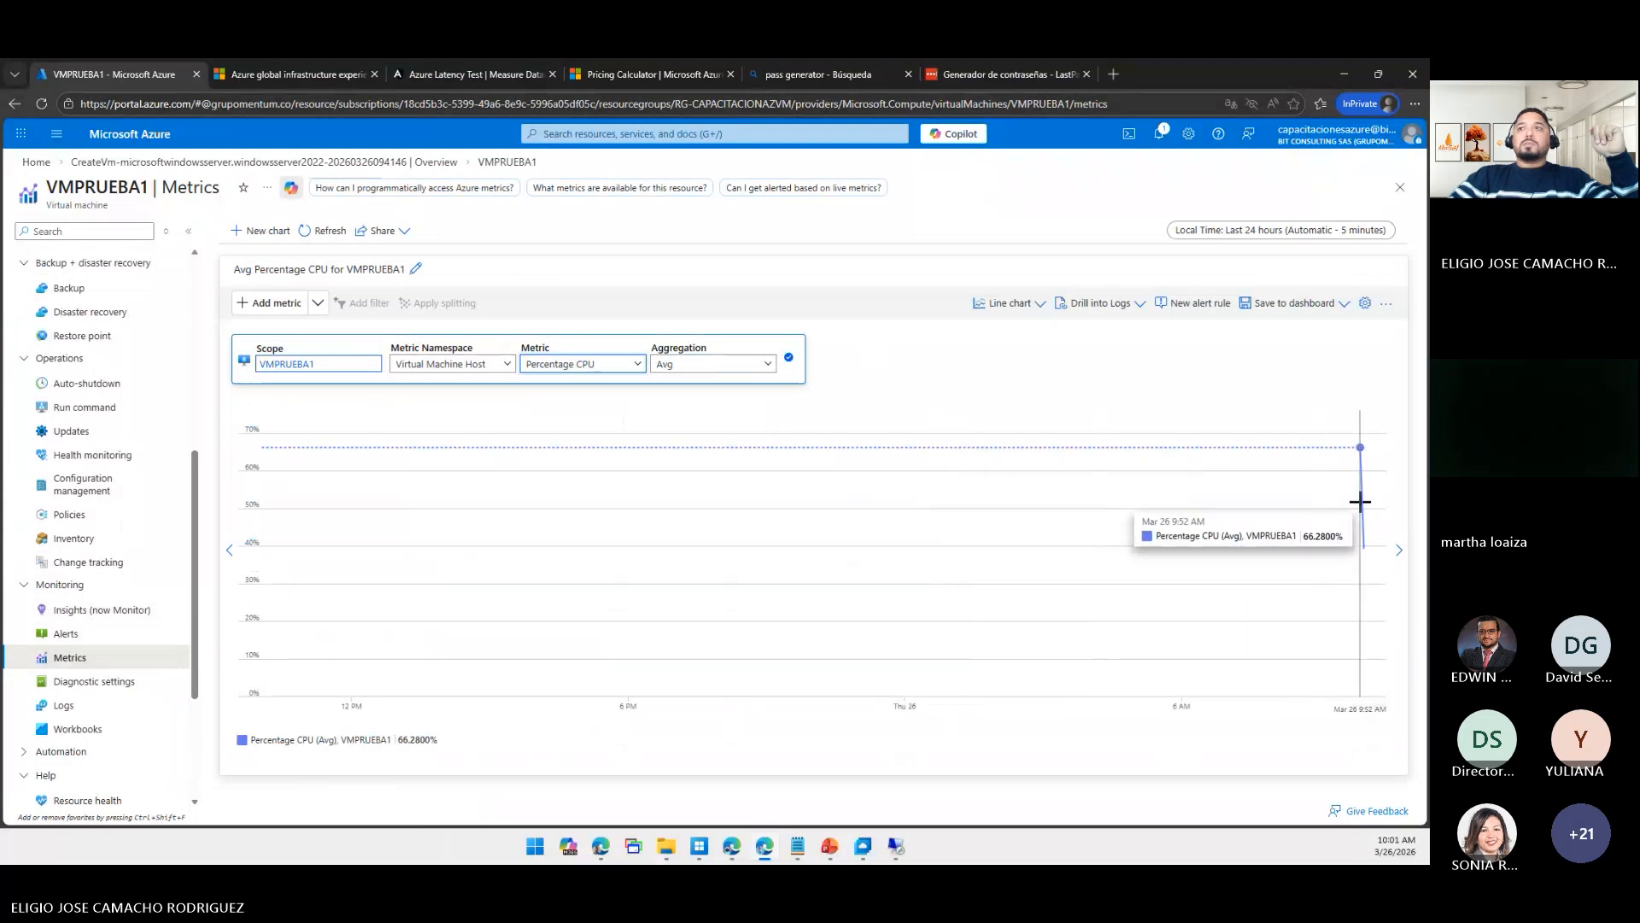
- Limit the CPU chart to the last hour and aggregate its values by Max
left_click(1272, 231)
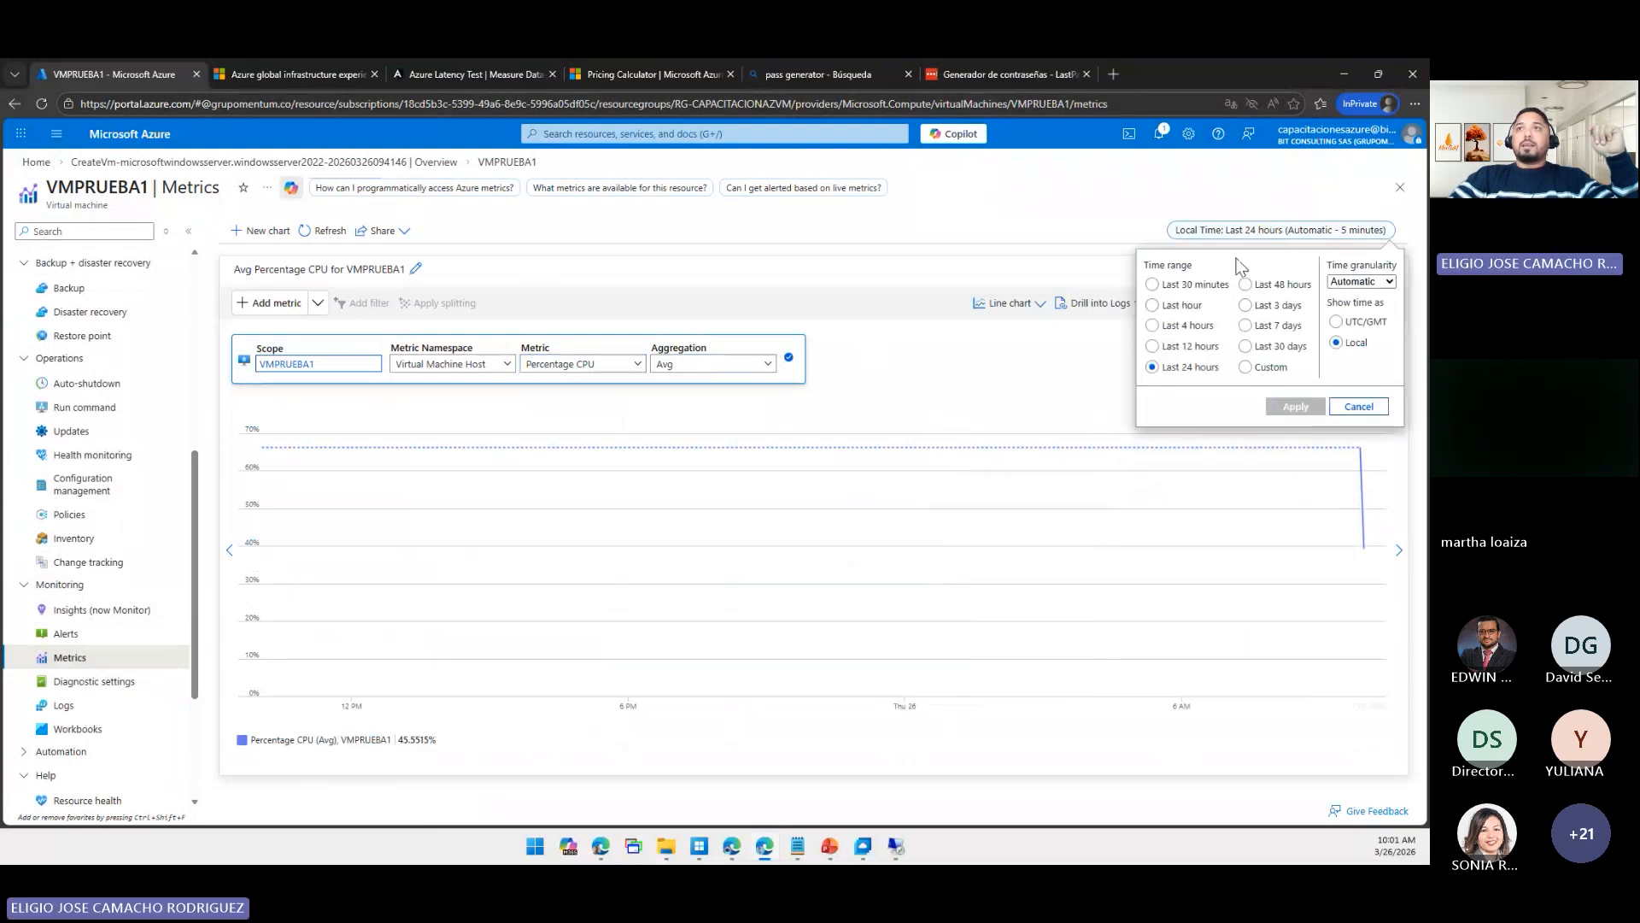
left_click(1183, 308)
left_click(1288, 408)
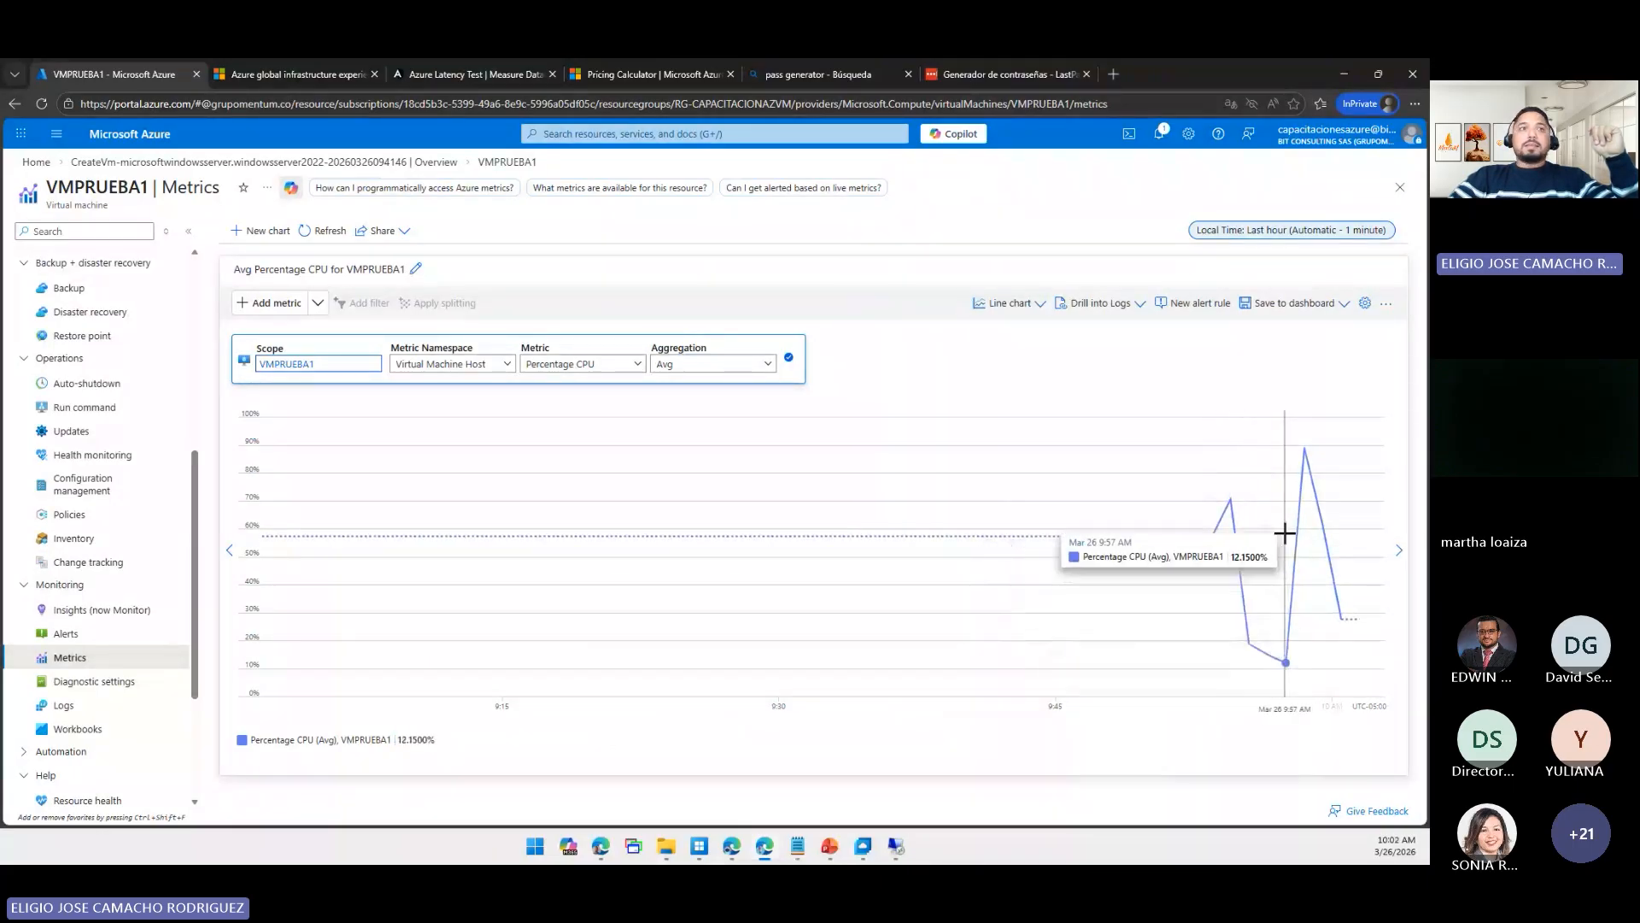
left_click(728, 364)
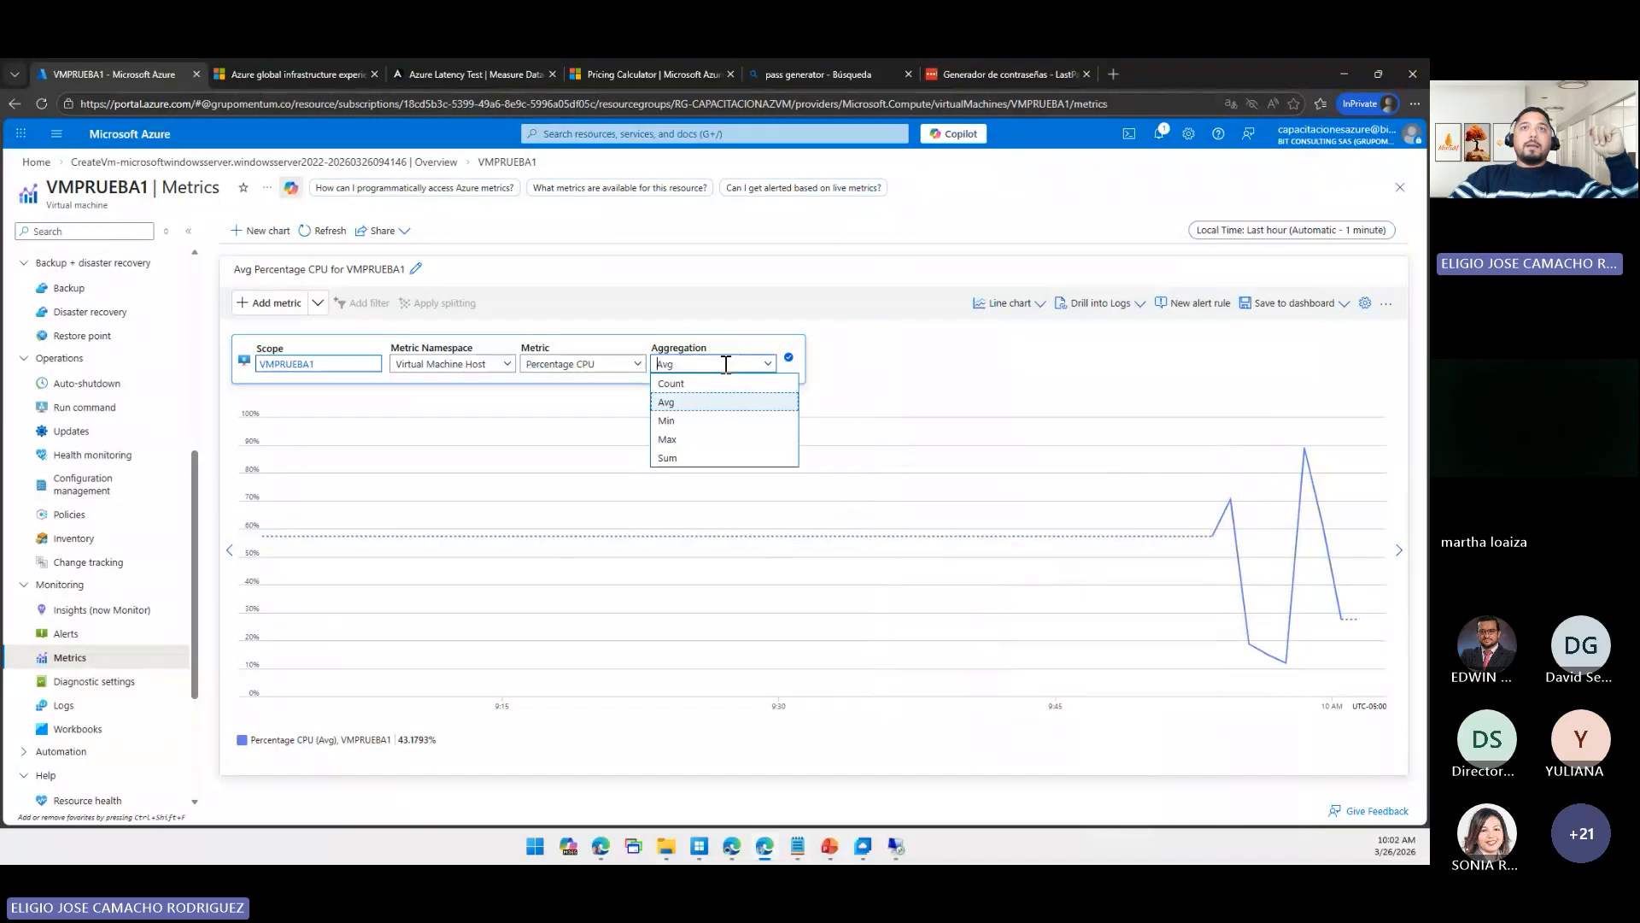
left_click(699, 440)
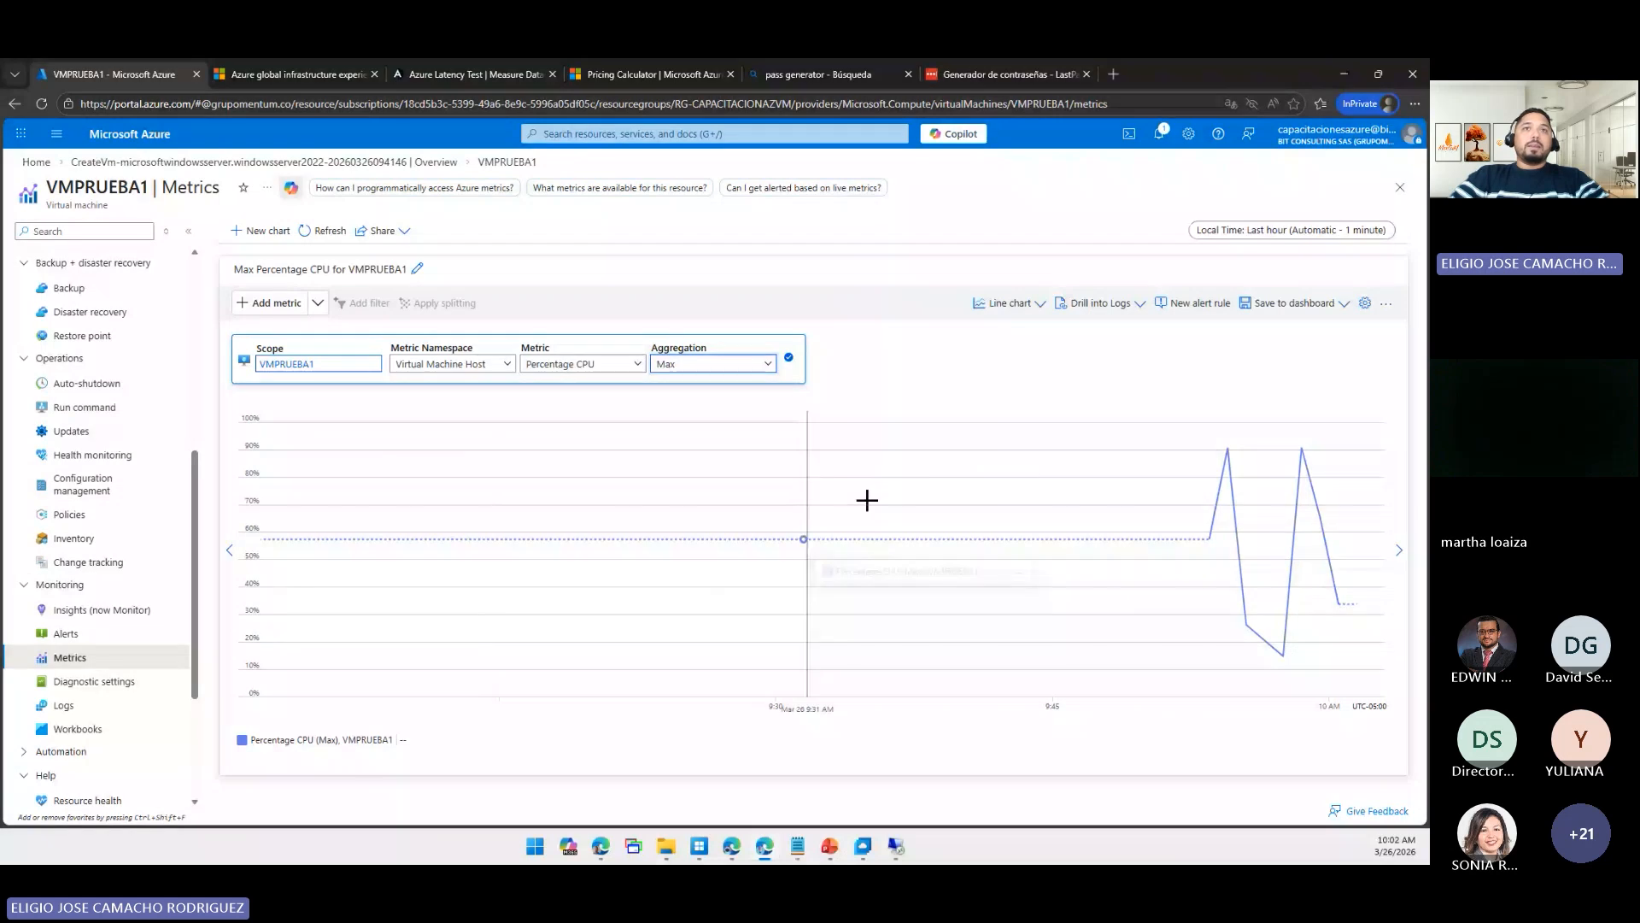
- Switch the charted metric to Network In Total to view the virtual machine's incoming traffic
left_click(581, 363)
scroll(650, 440, "up", 3)
scroll(641, 440, "down", 1)
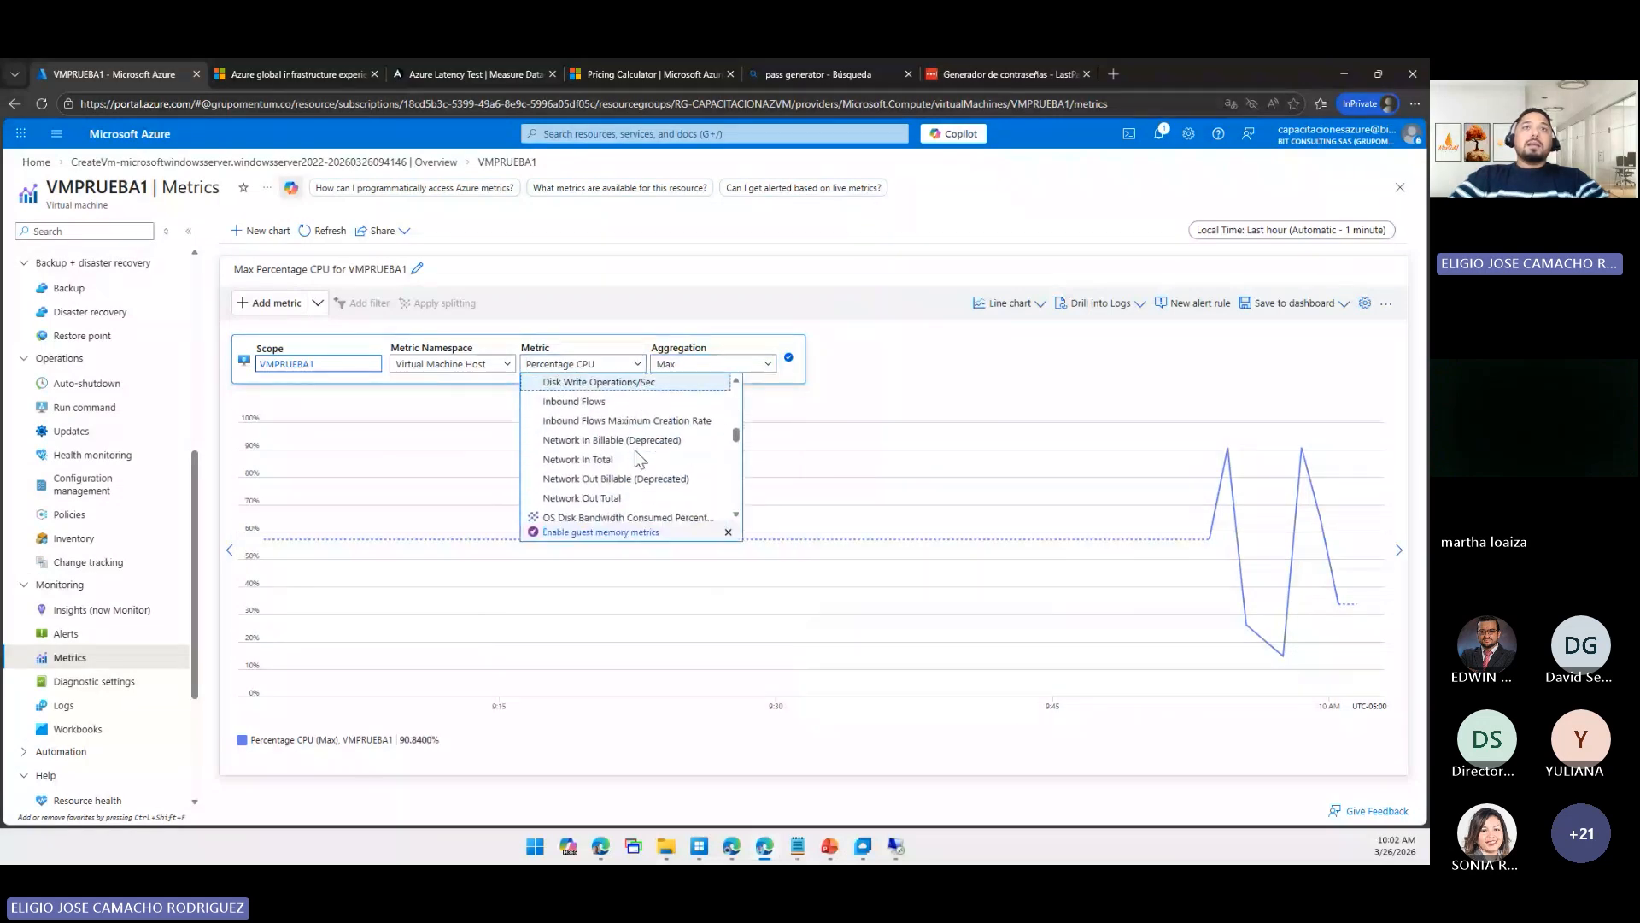
left_click(602, 448)
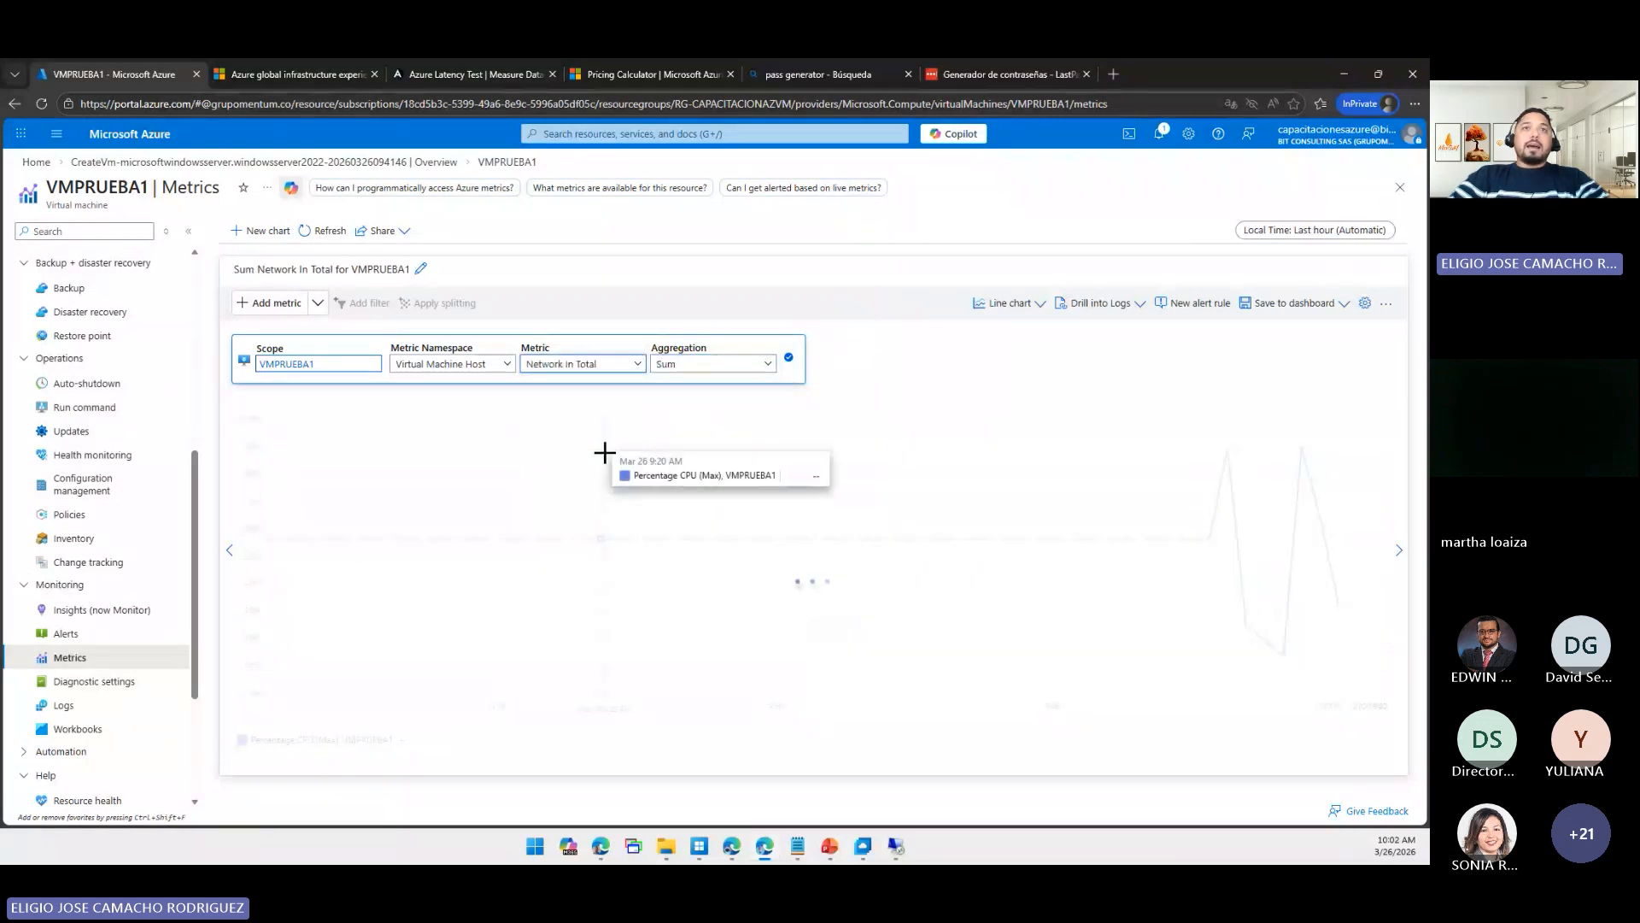
- Change the charted metric to Available Memory Bytes
left_click(637, 364)
scroll(630, 427, "up", 3)
scroll(629, 421, "up", 5)
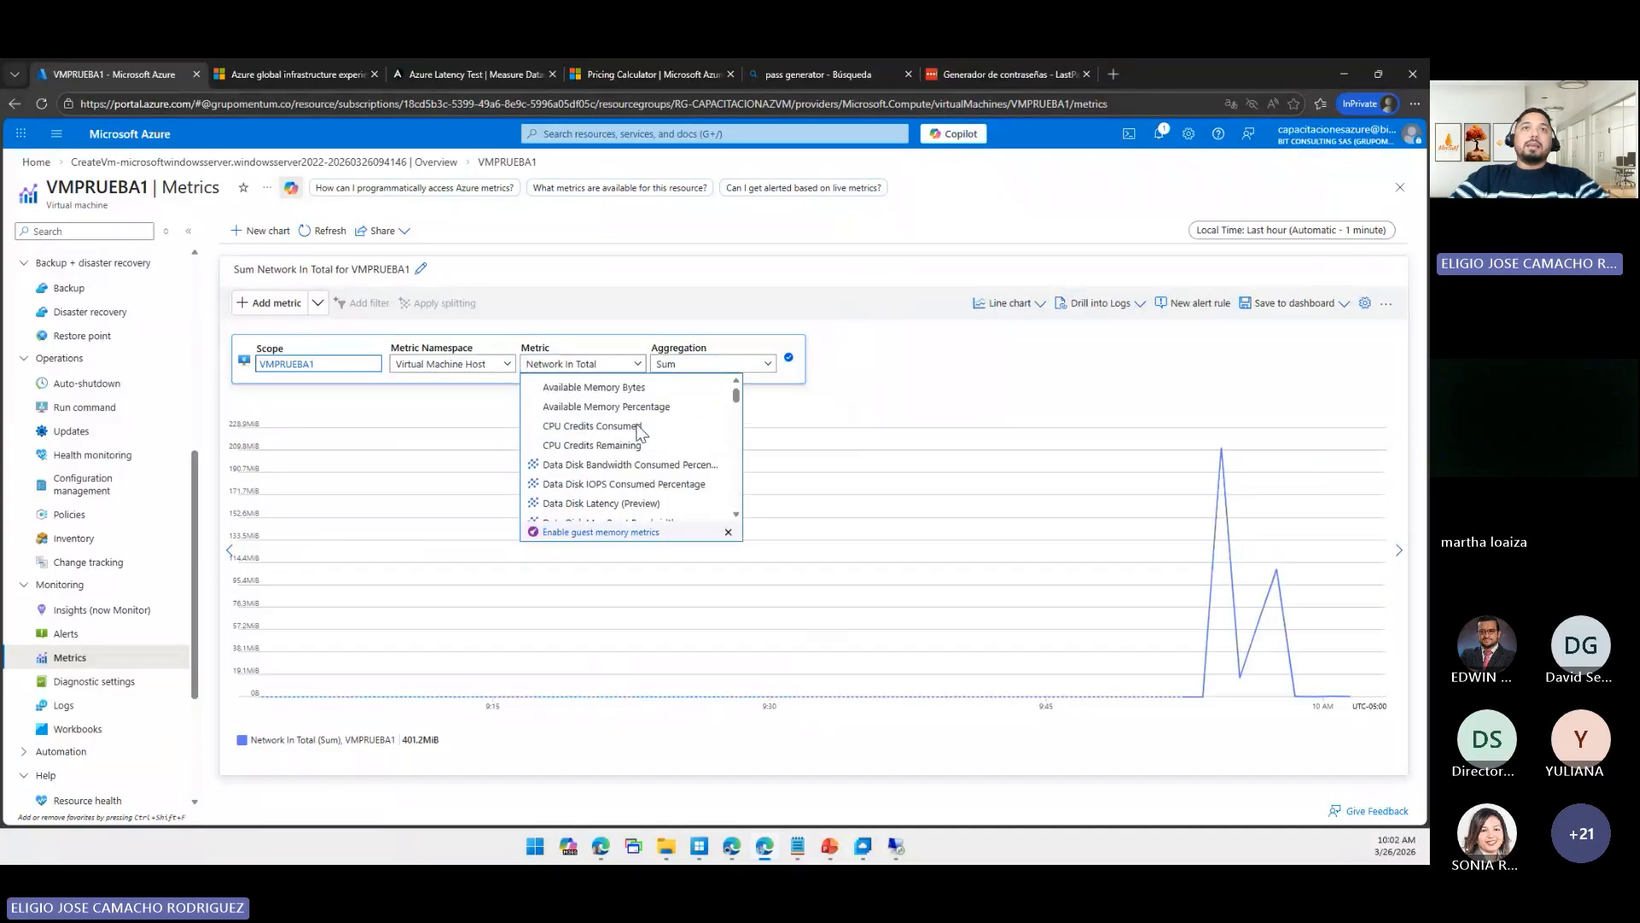
left_click(621, 417)
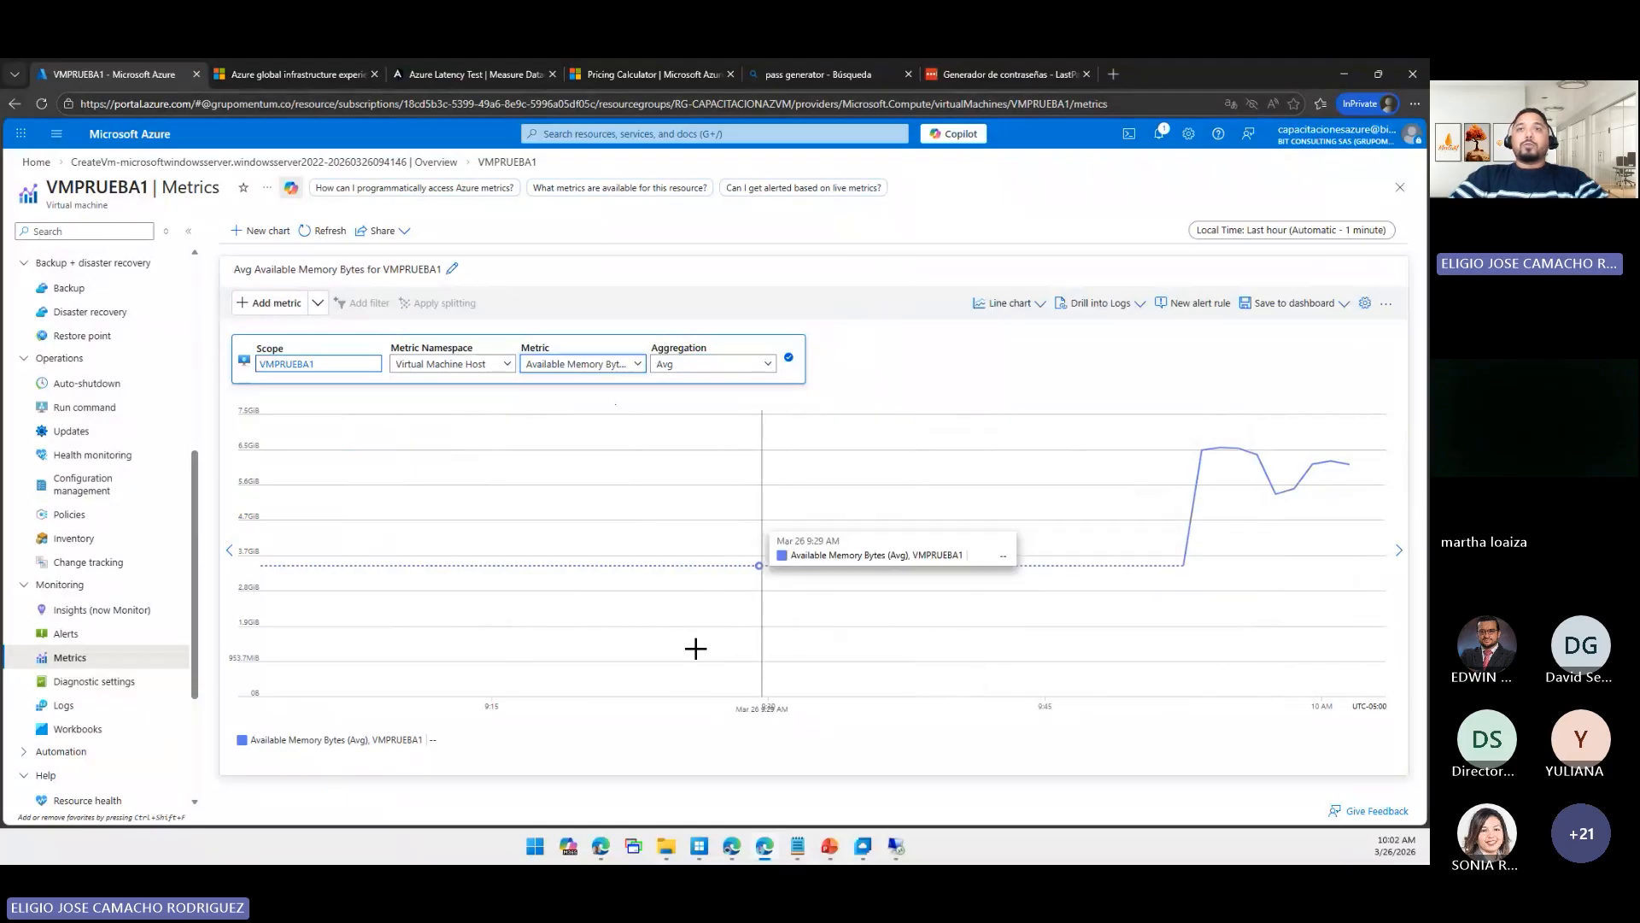
- Pin the available memory chart to a new private dashboard named DASH
left_click(1344, 310)
left_click(1343, 309)
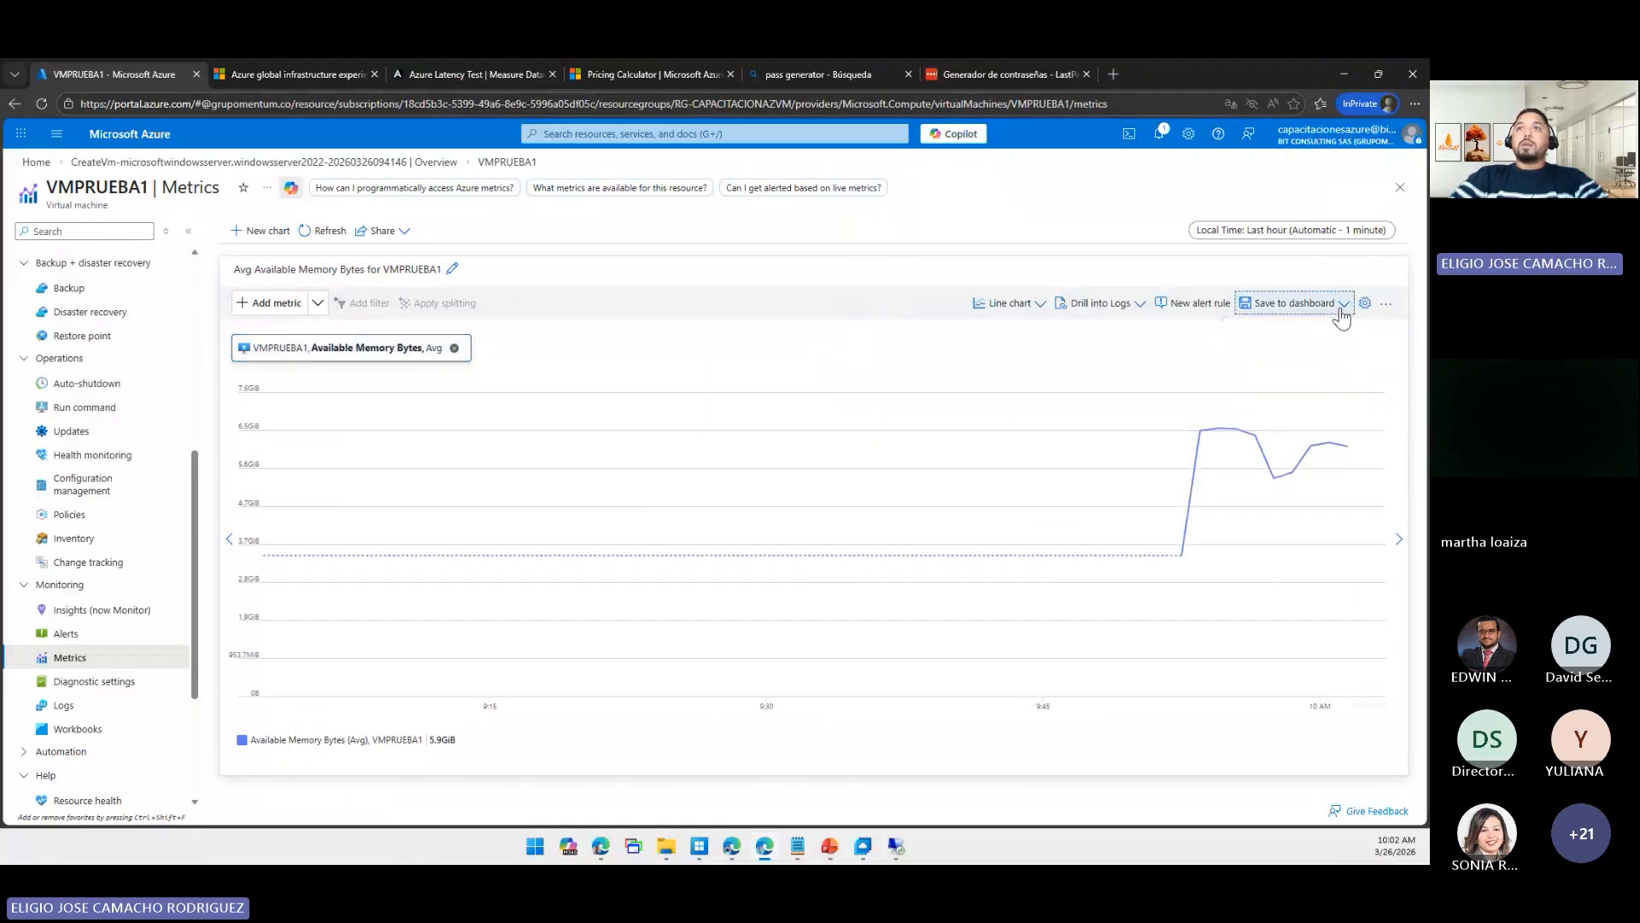
left_click(1340, 308)
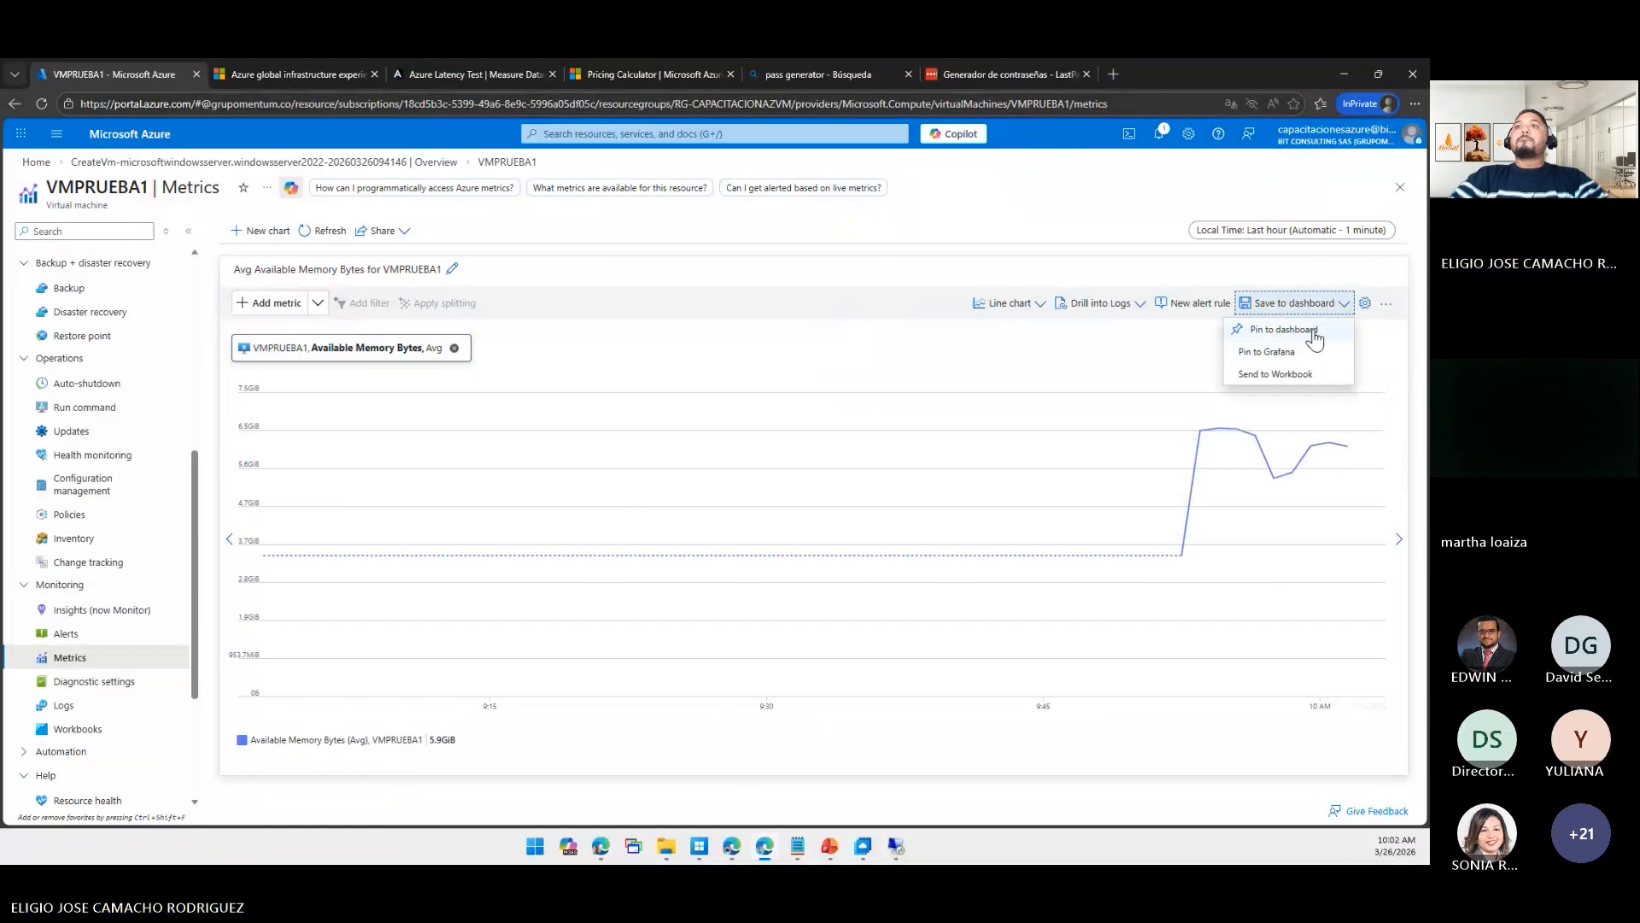
left_click(1312, 330)
left_click(1250, 328)
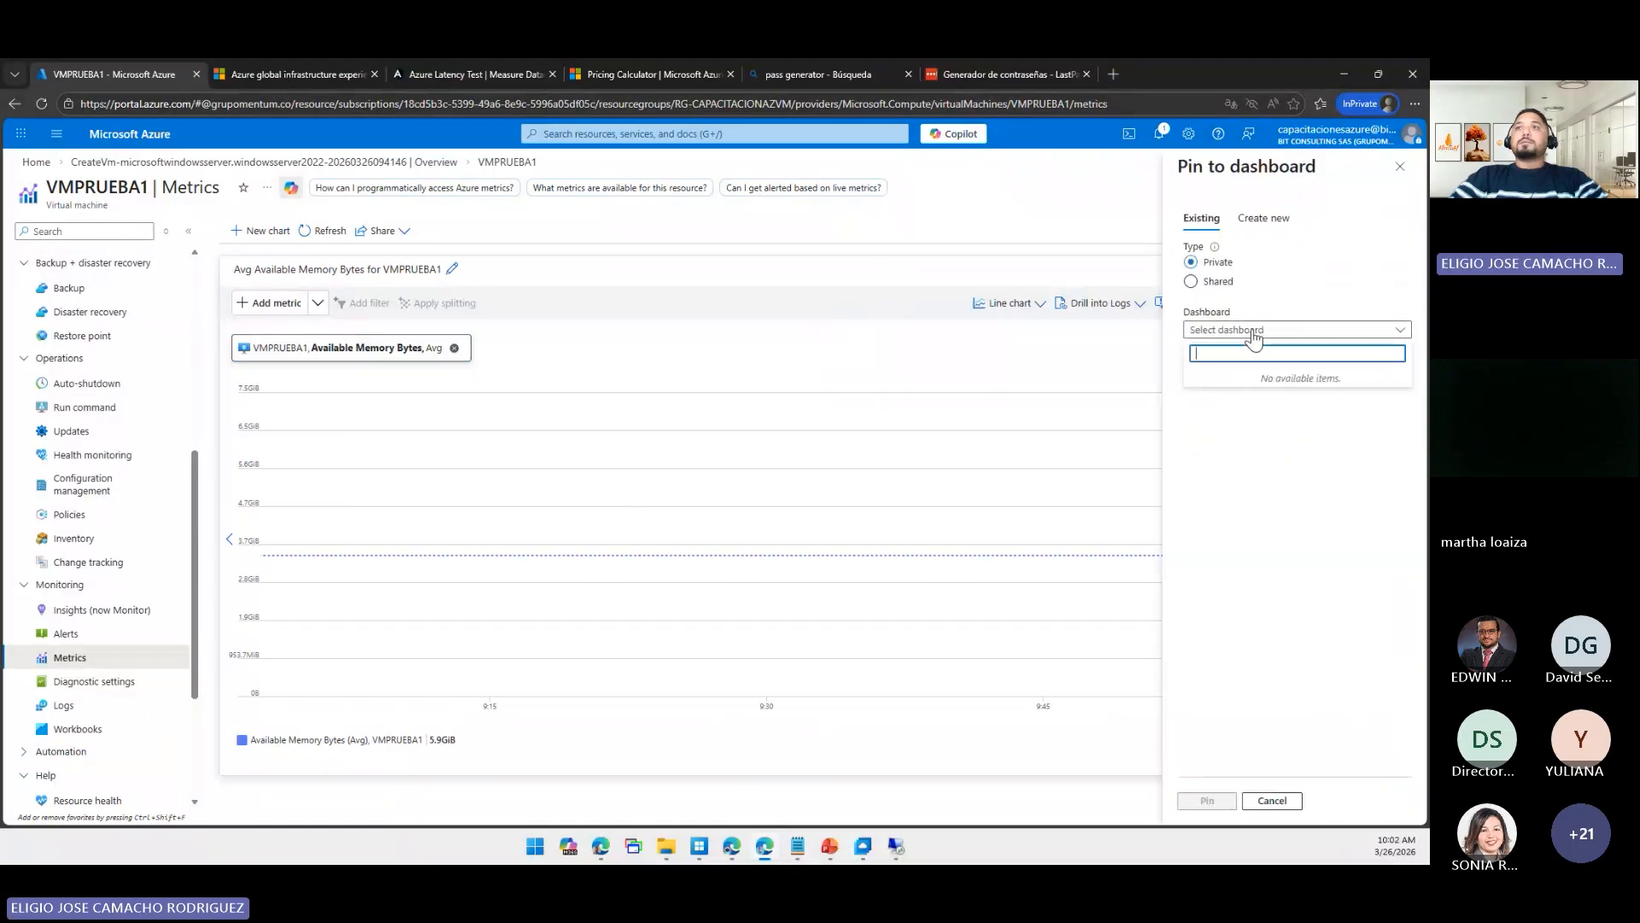
left_click(1251, 328)
left_click(1263, 221)
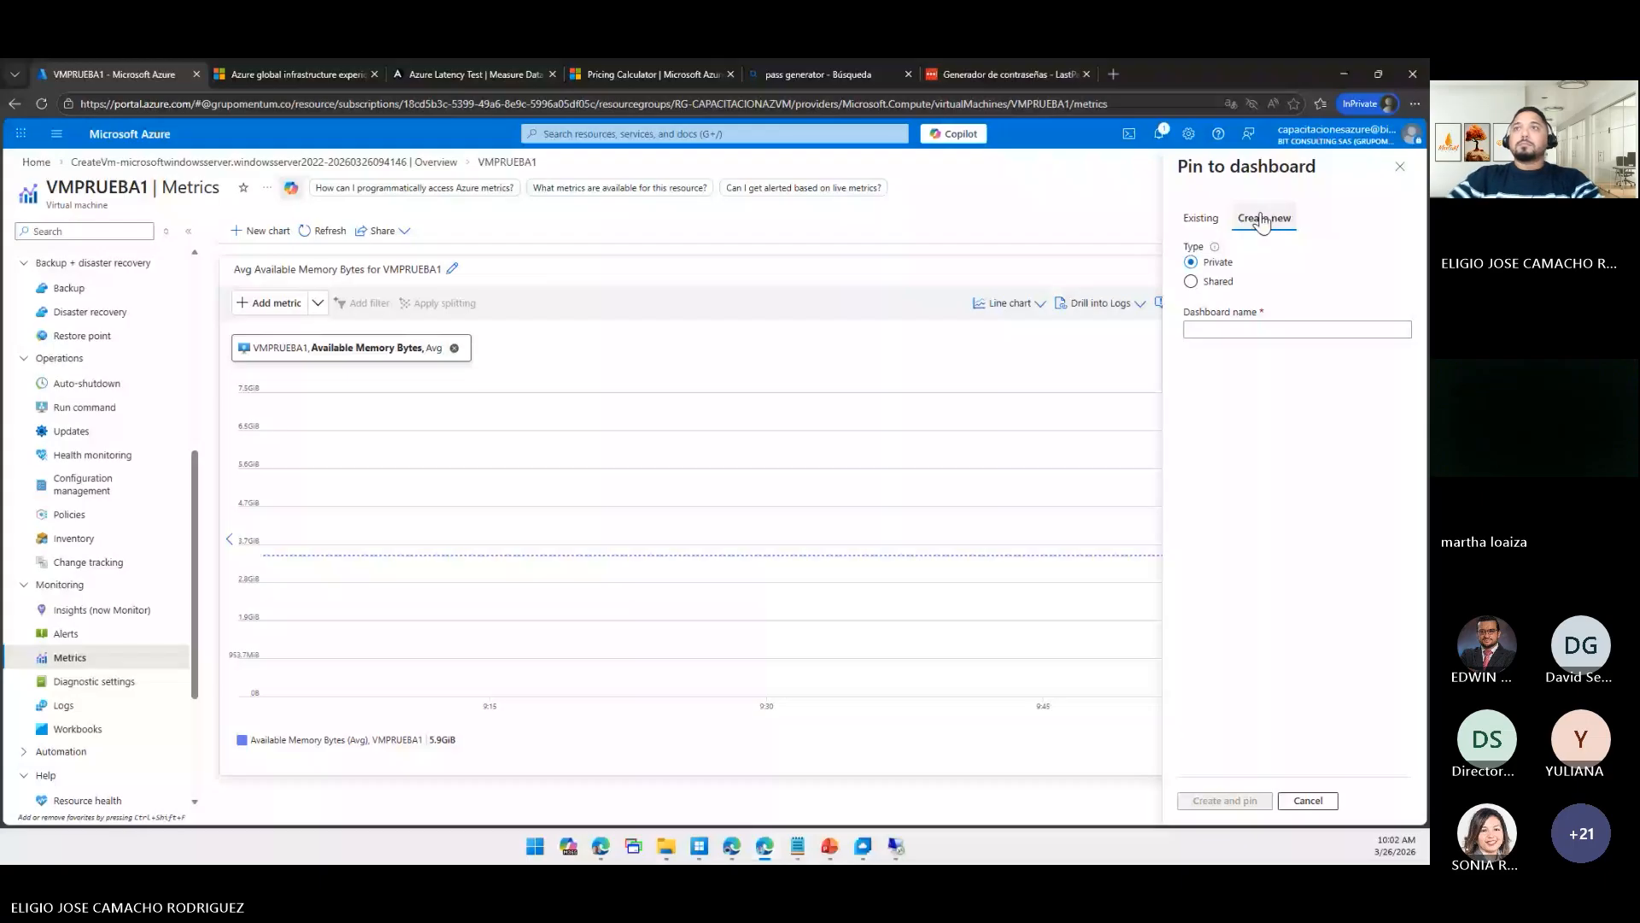
type("DASH")
left_click(1225, 800)
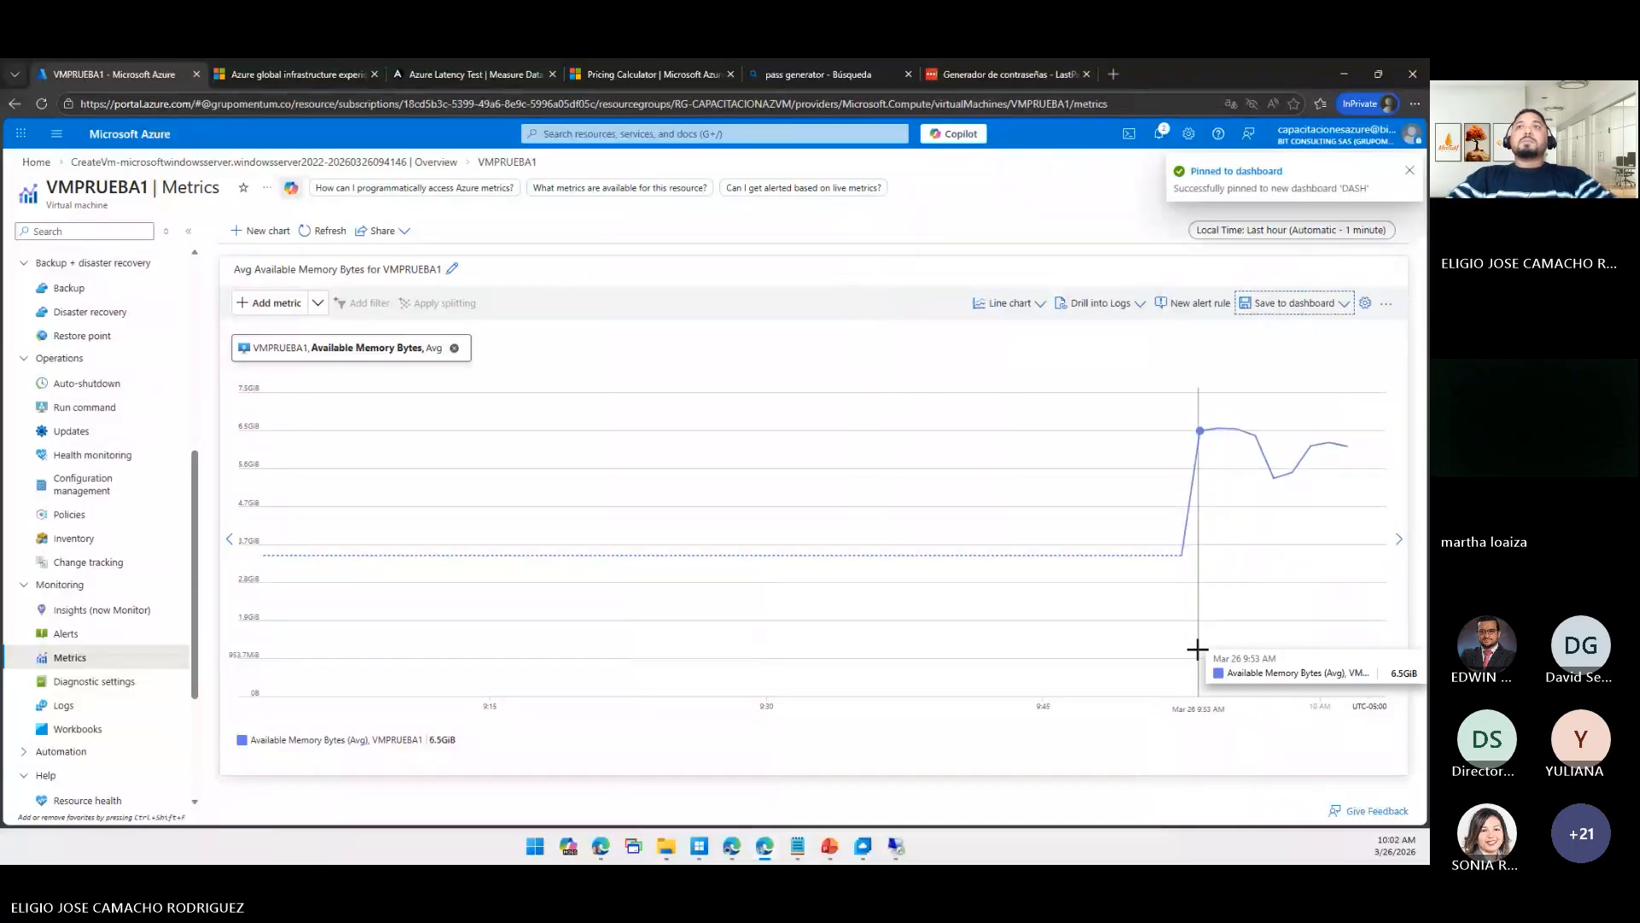
- Go to the portal's dashboards and open the DASH dashboard
left_click(53, 137)
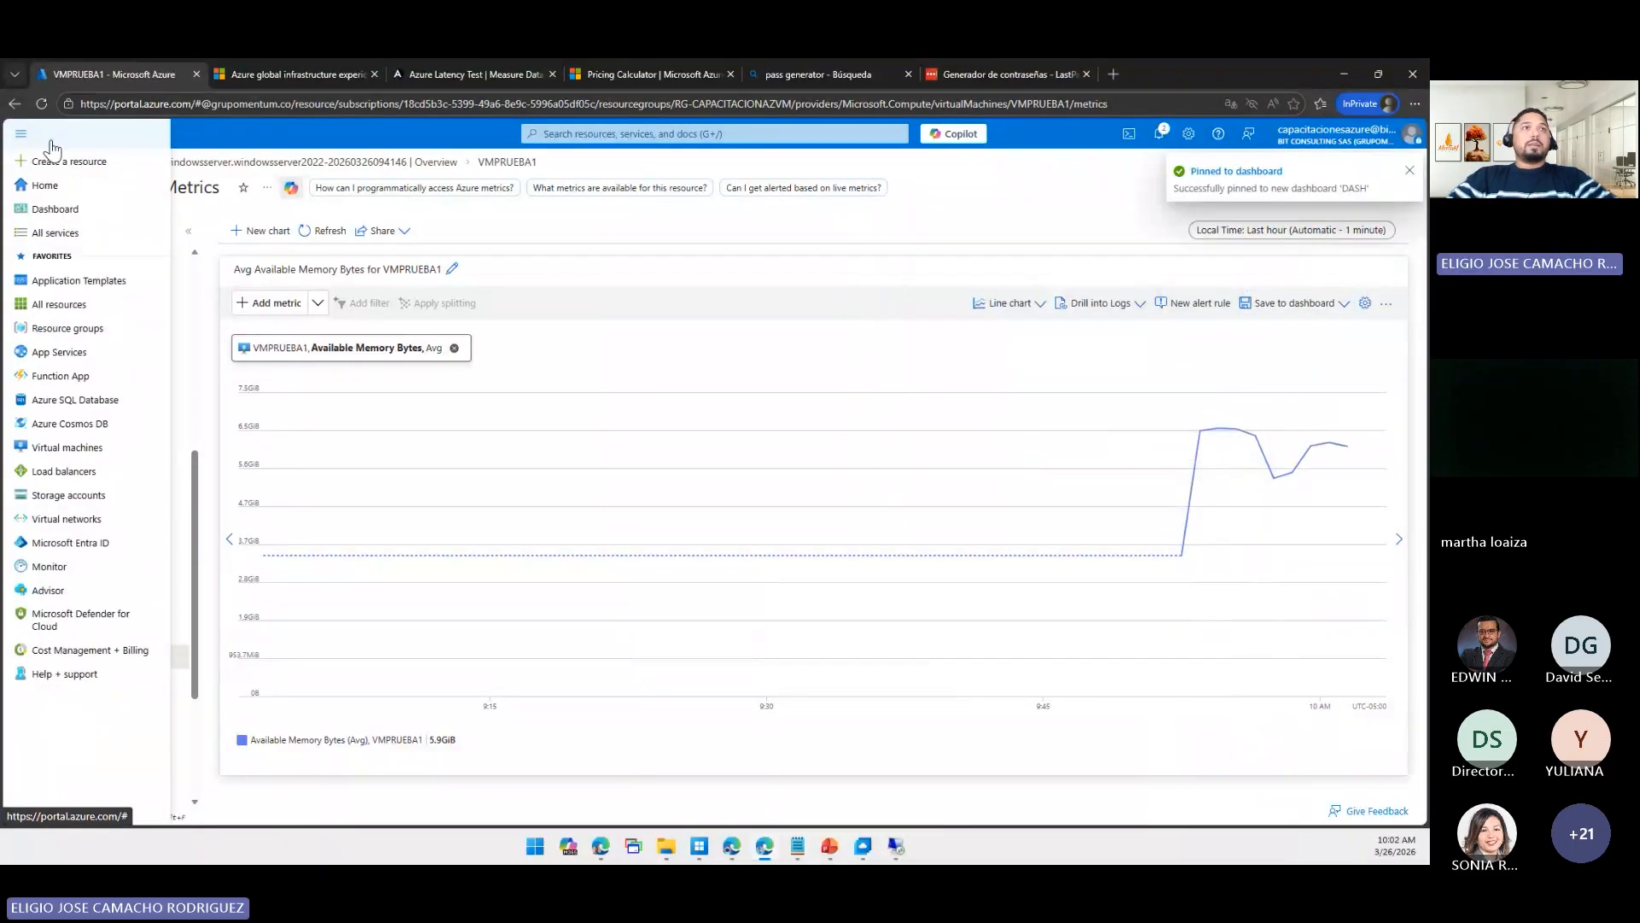
left_click(55, 209)
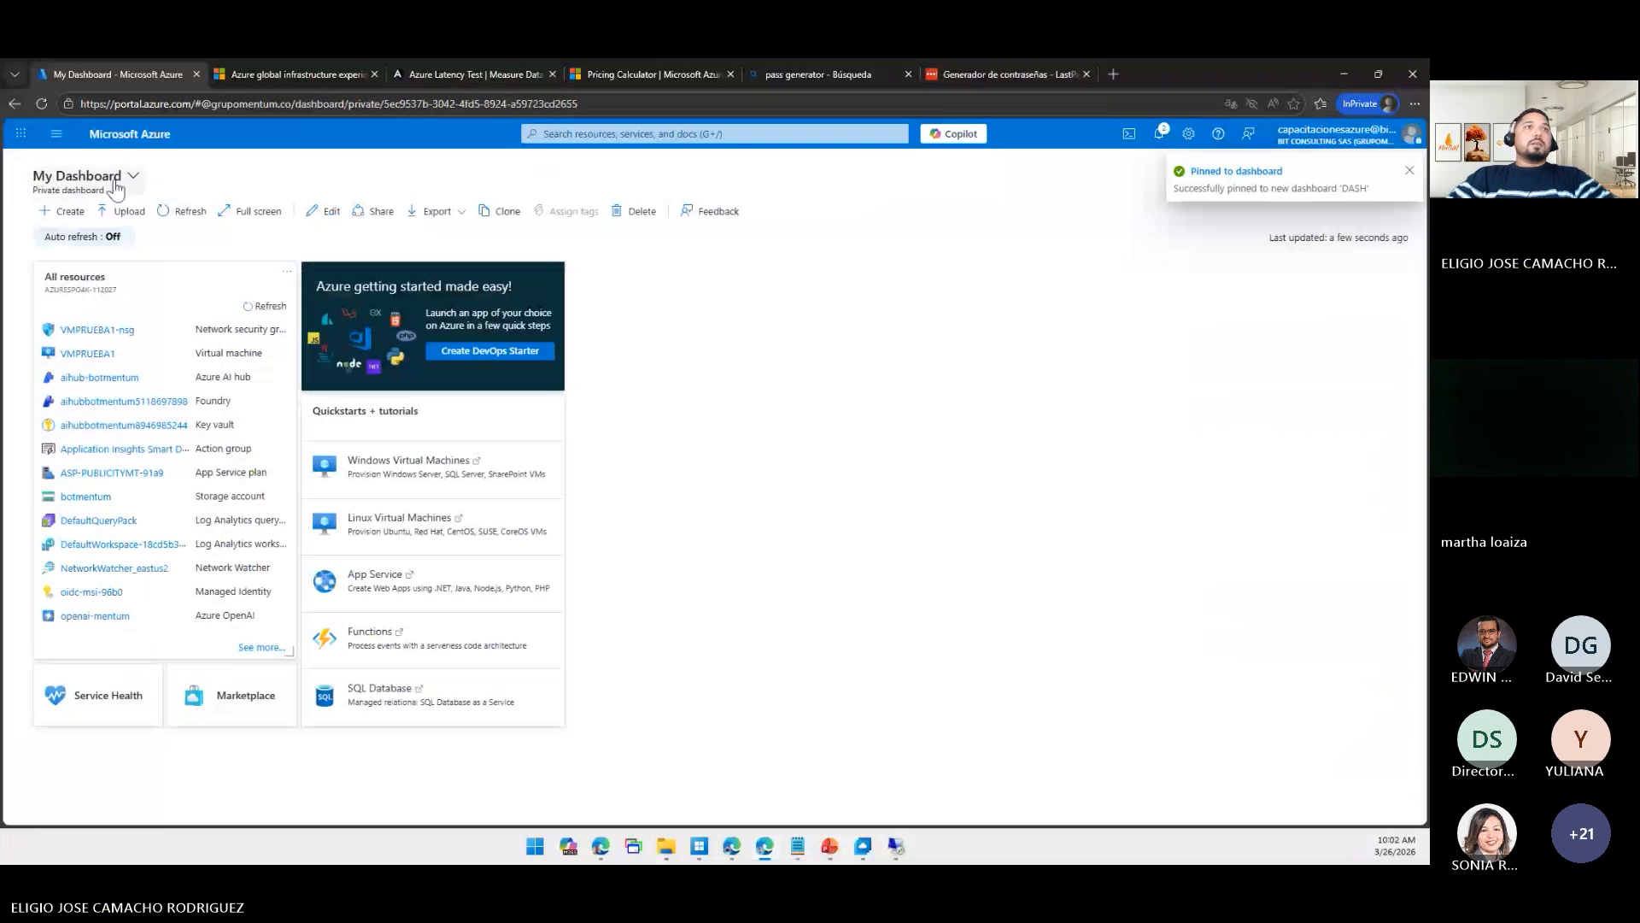
left_click(128, 175)
left_click(79, 209)
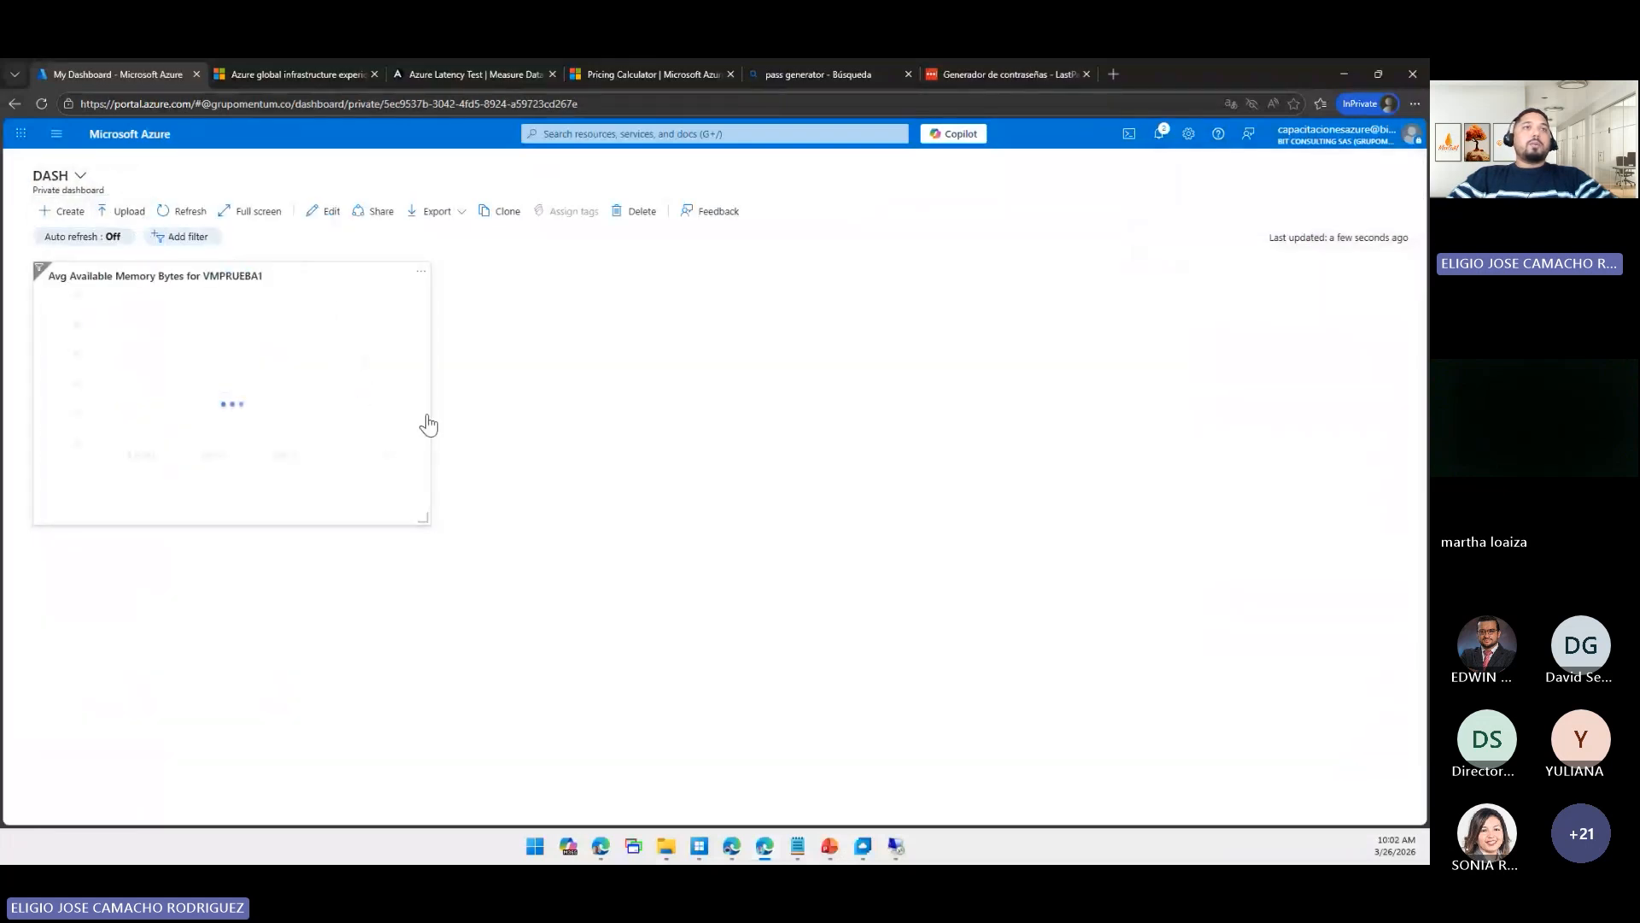
- Edit the DASH dashboard to shrink the available memory tile, keep it in the first grid position, and save
left_click(328, 211)
left_click_drag(422, 517, 296, 455)
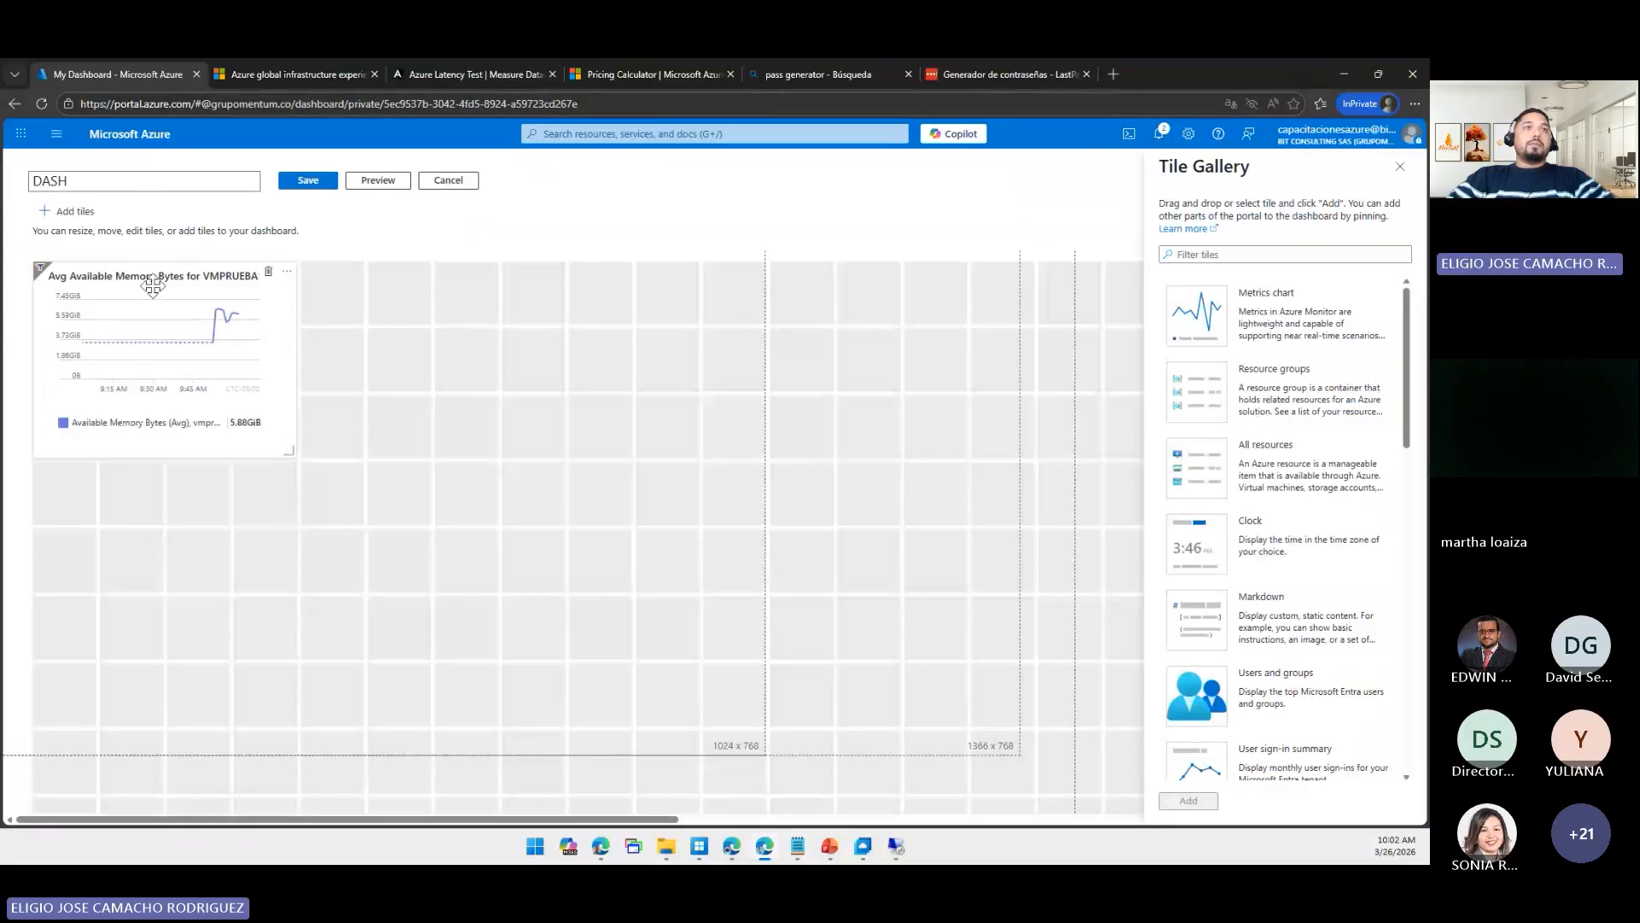
left_click_drag(207, 321, 155, 279)
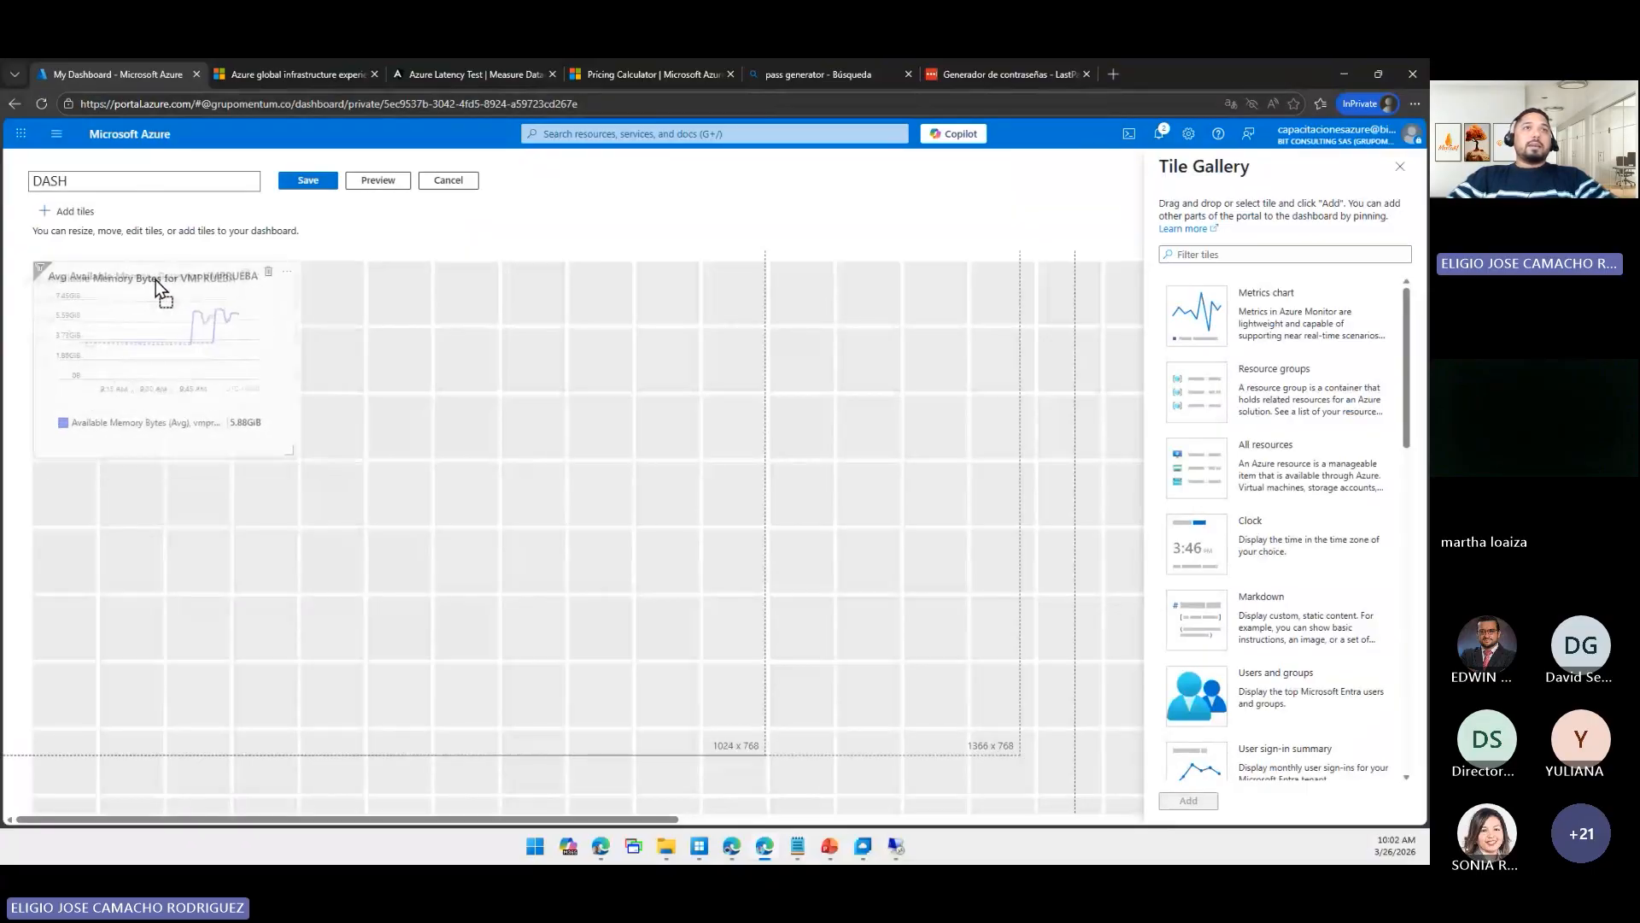
left_click(309, 182)
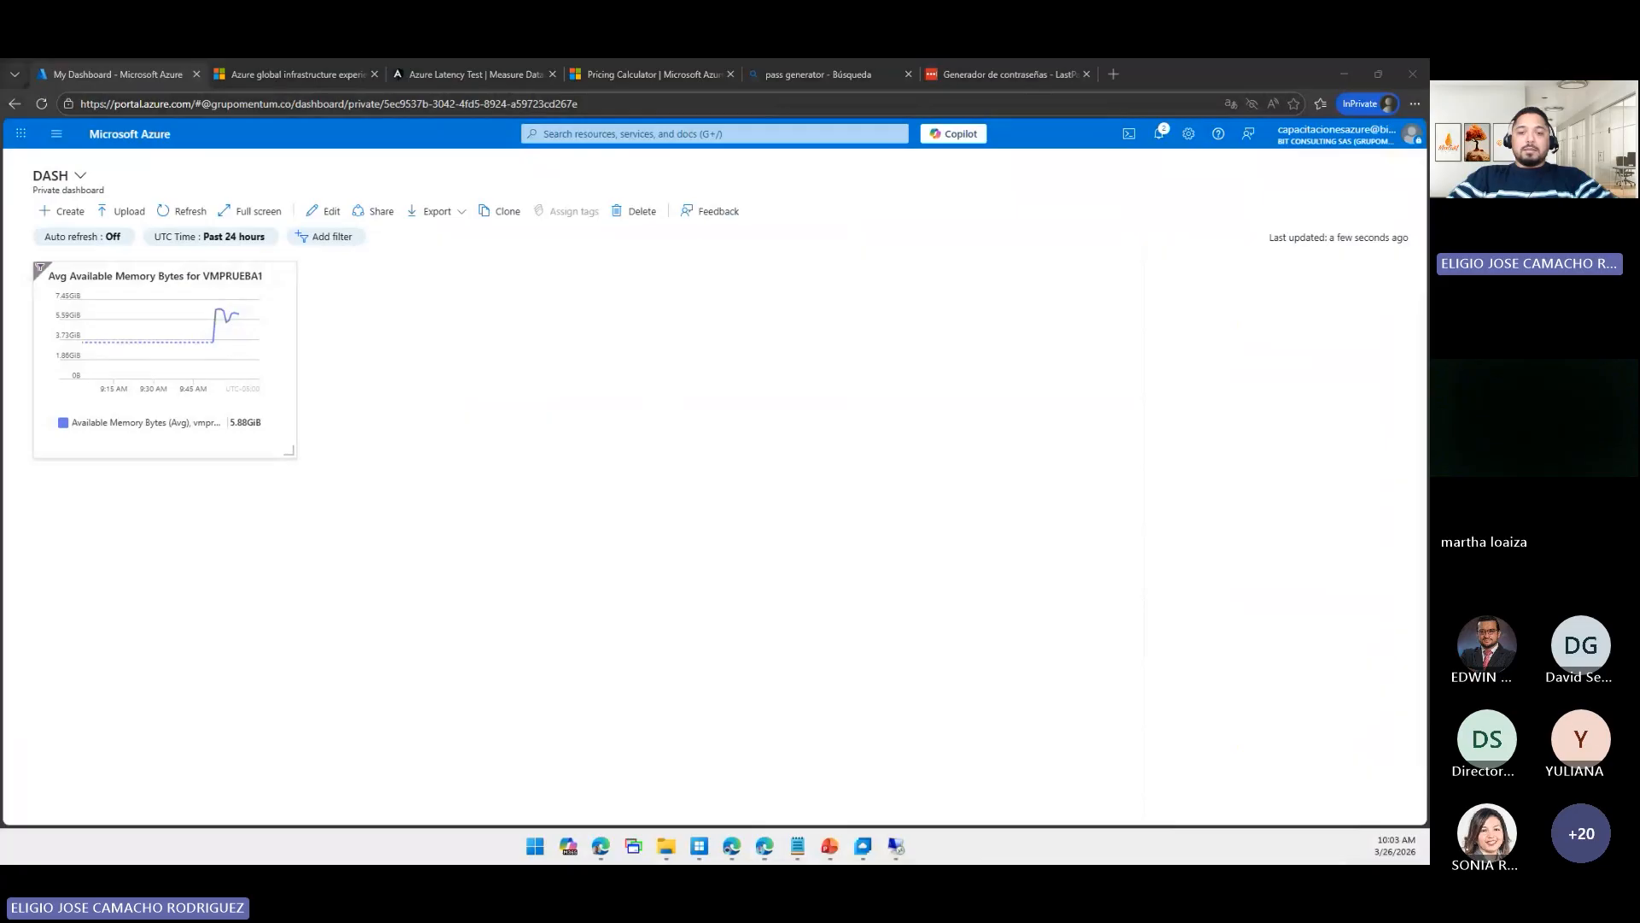
- Switch to the PowerPoint slide show and advance to the slide about migrating a physical server to Azure
key("alt+Tab")
key("Right")
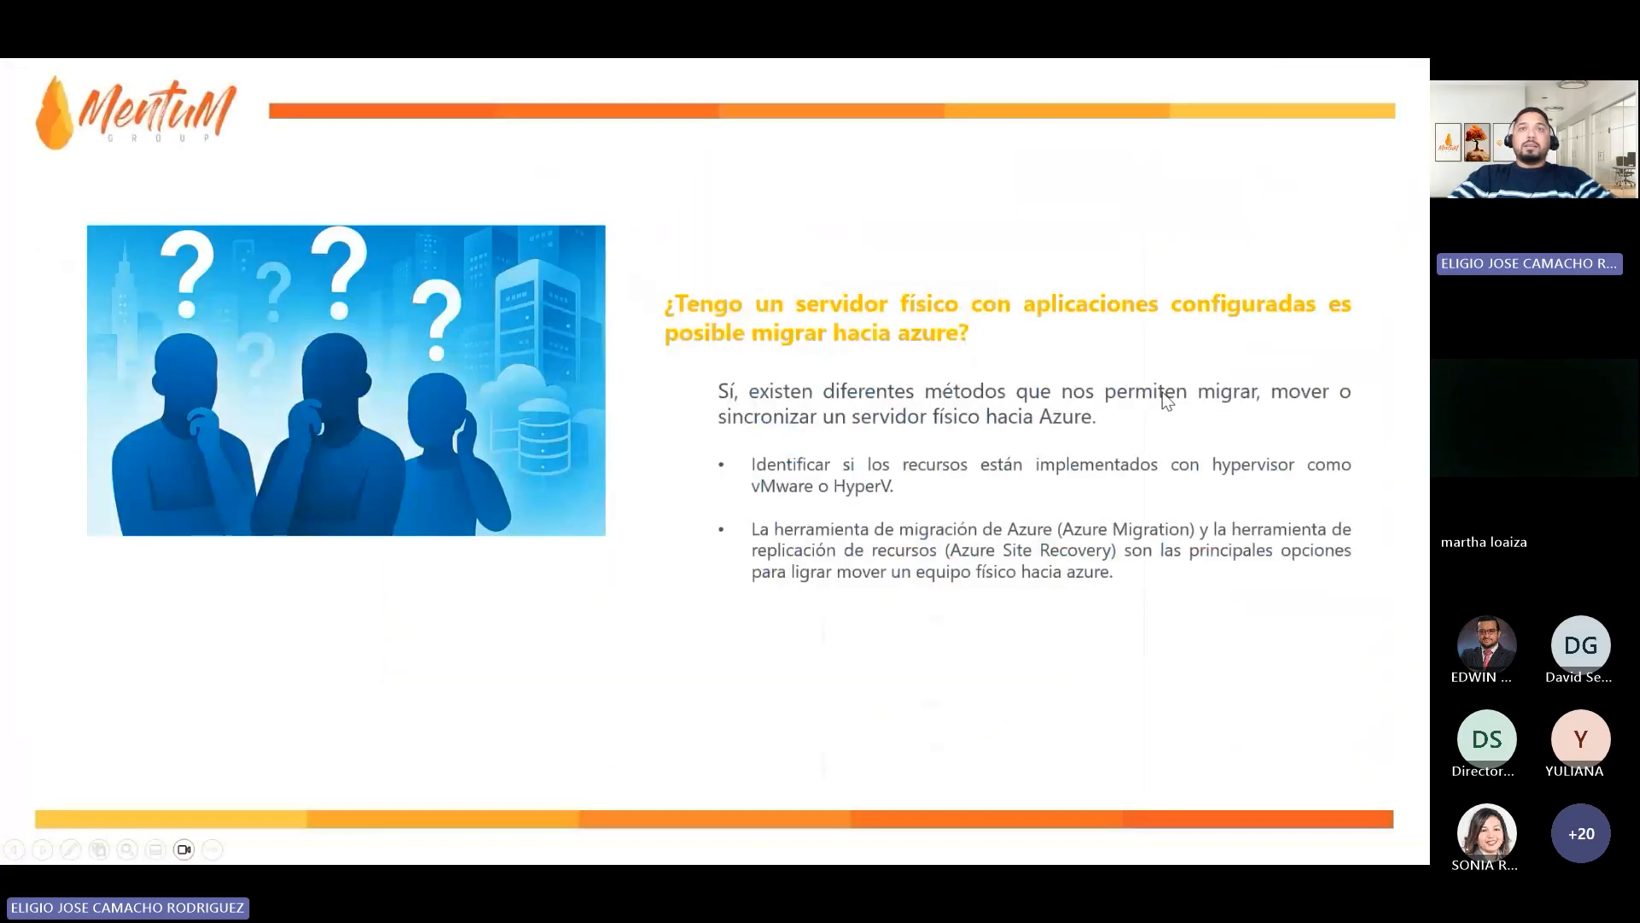